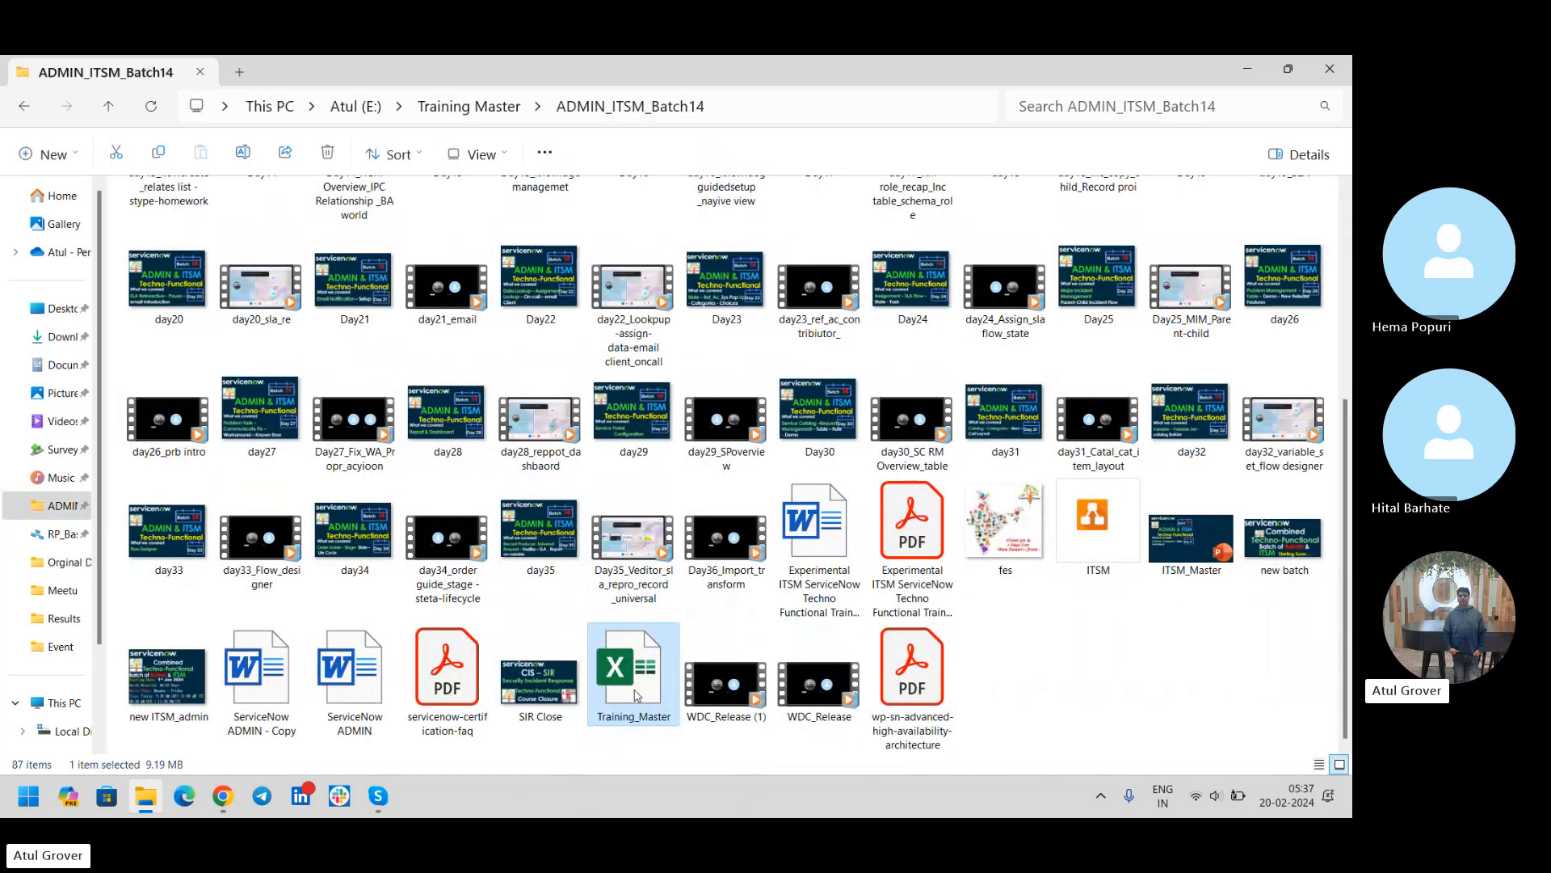
Search the installed apps for "note" and switch to Notepad
key(alt+Tab)
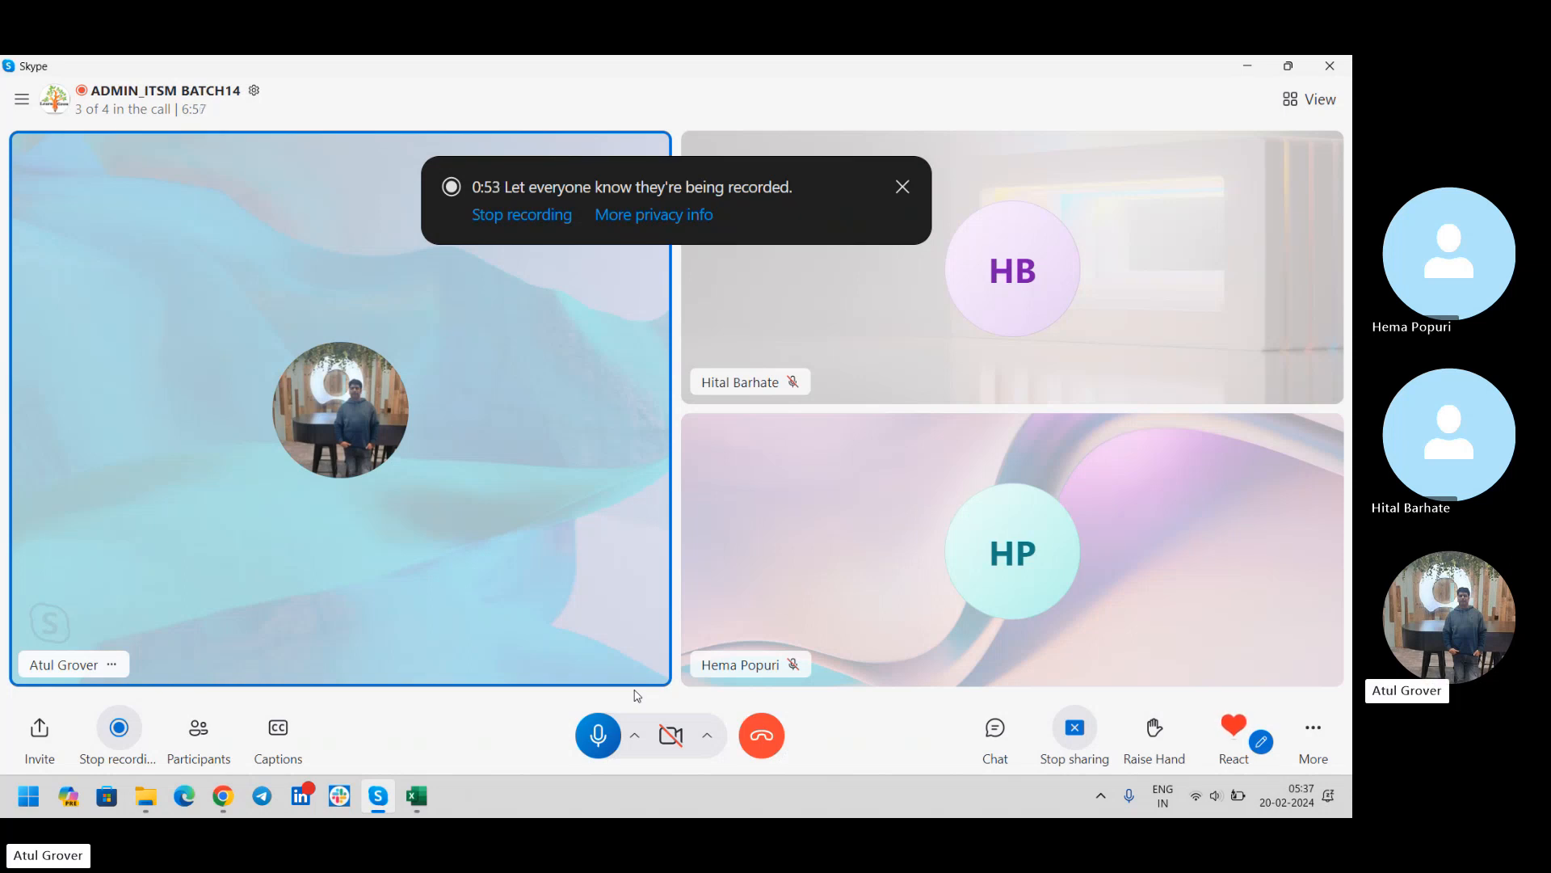
key(super)
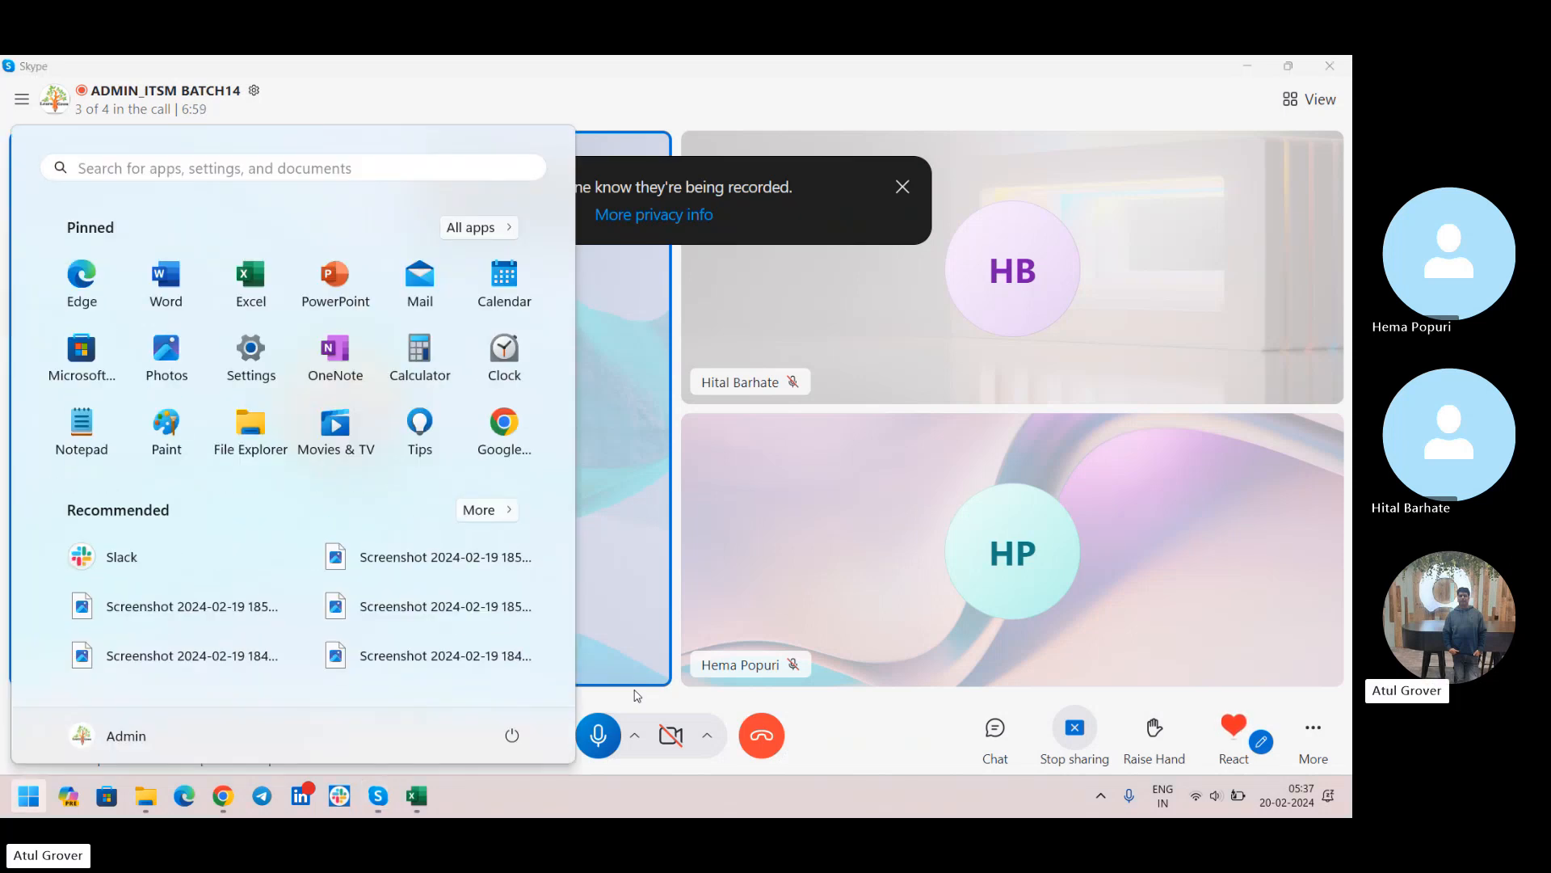
text(note)
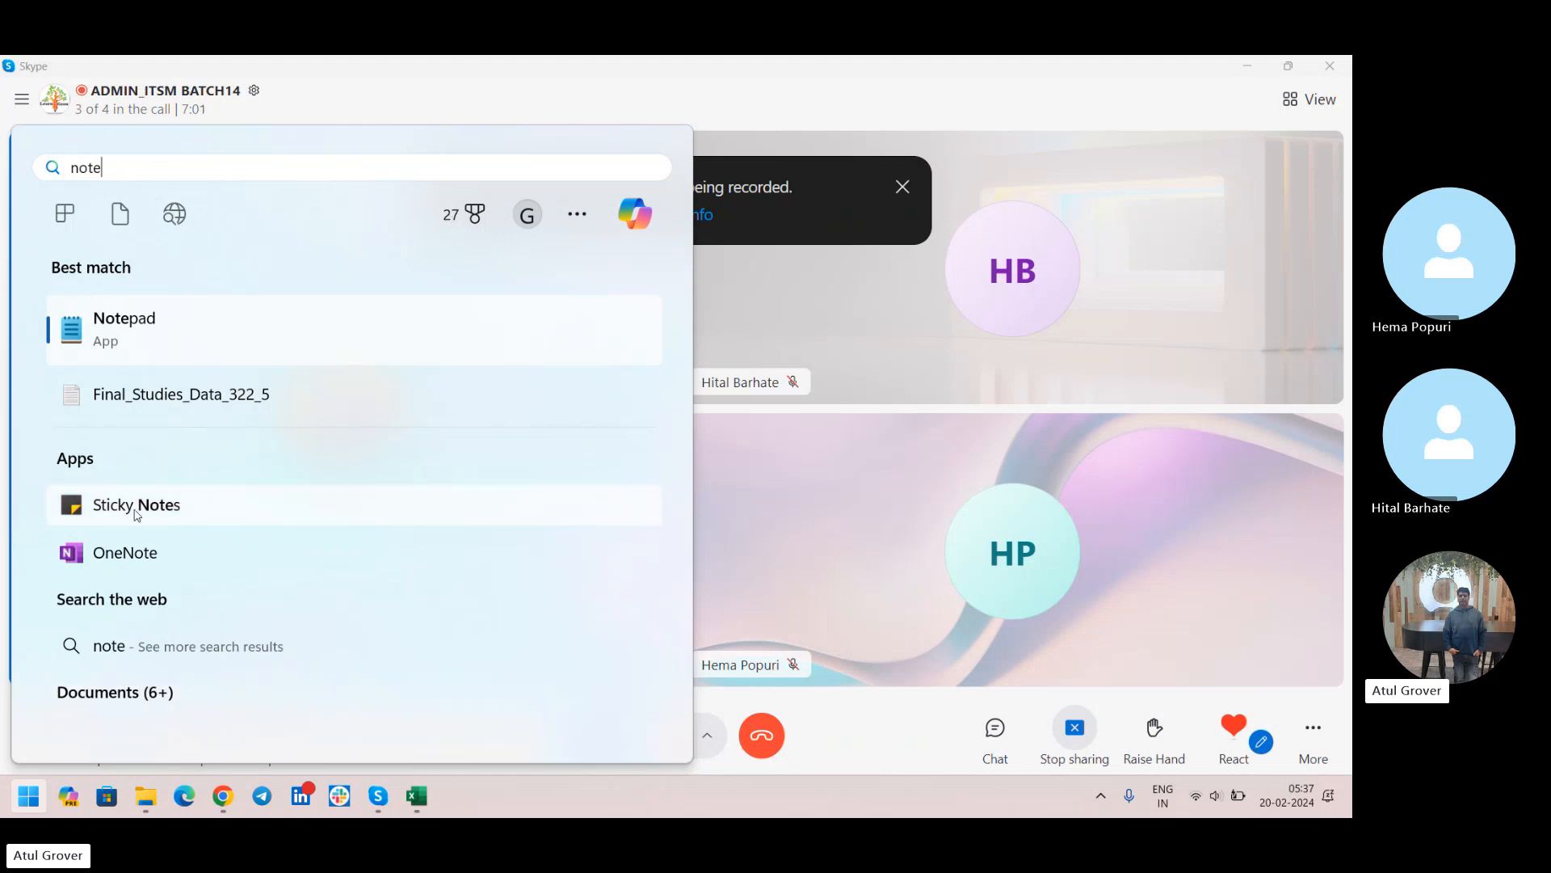
click(122, 317)
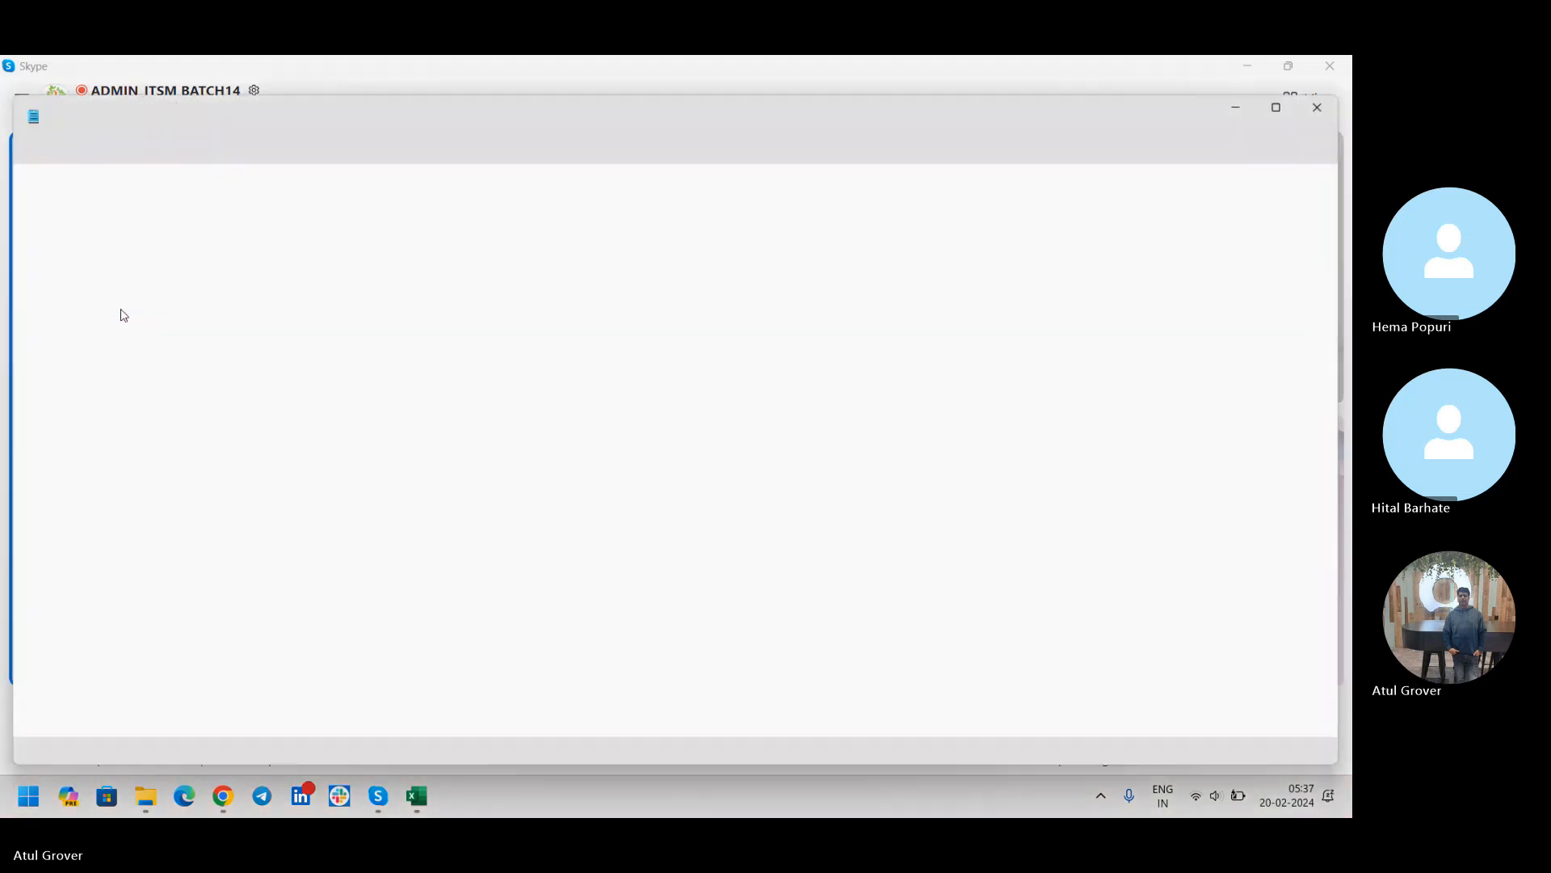
Add a blank line and the line "Dev Test Prod" below the first line of the notes
click(164, 191)
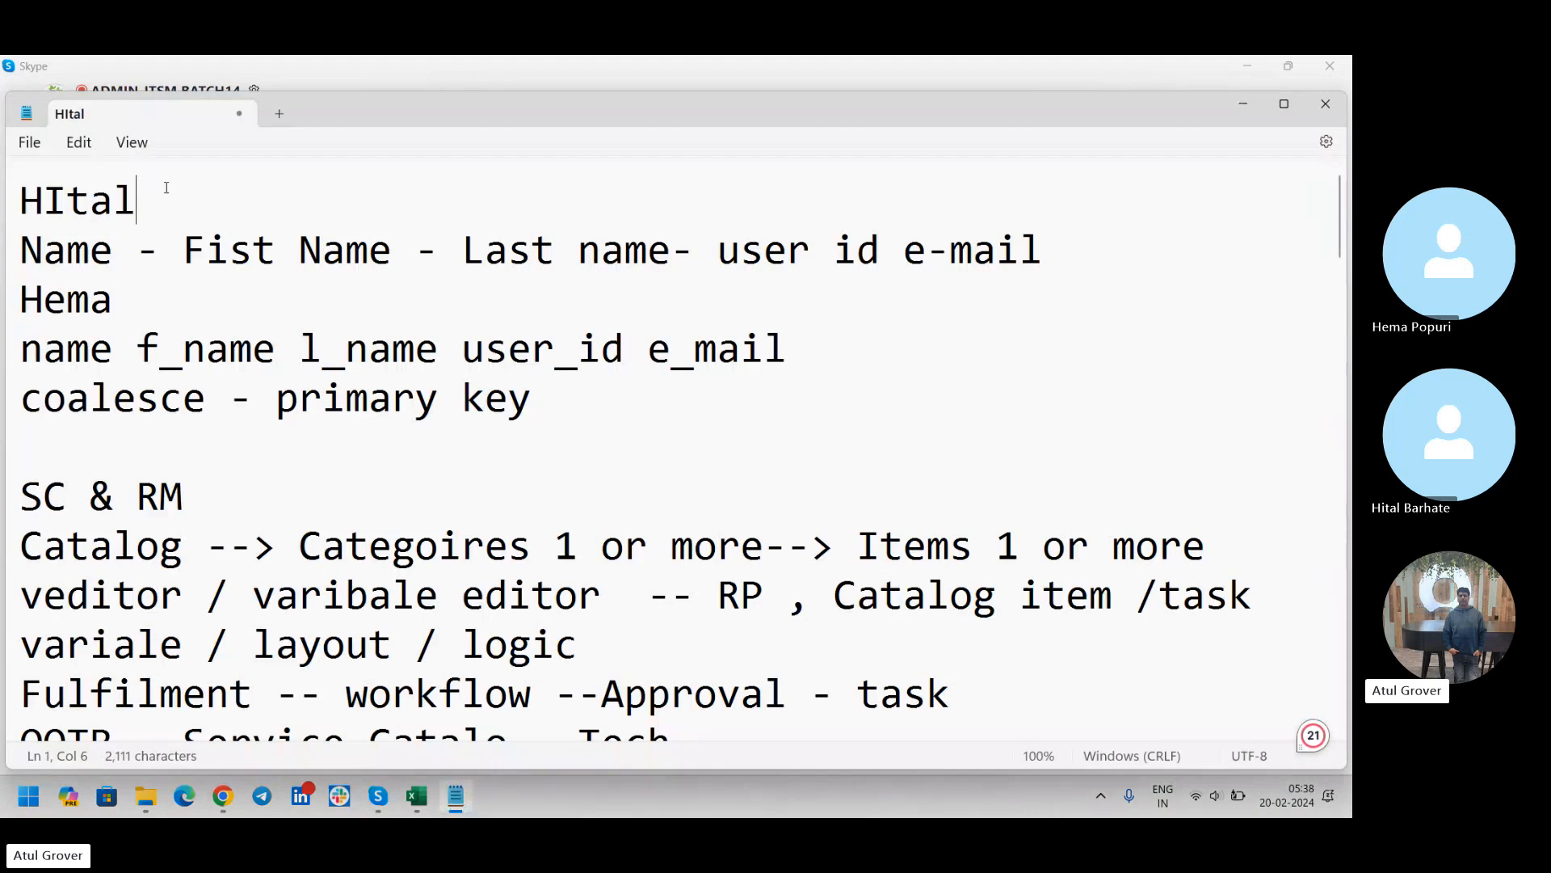
key(Return)
key(Return)
text(Dev )
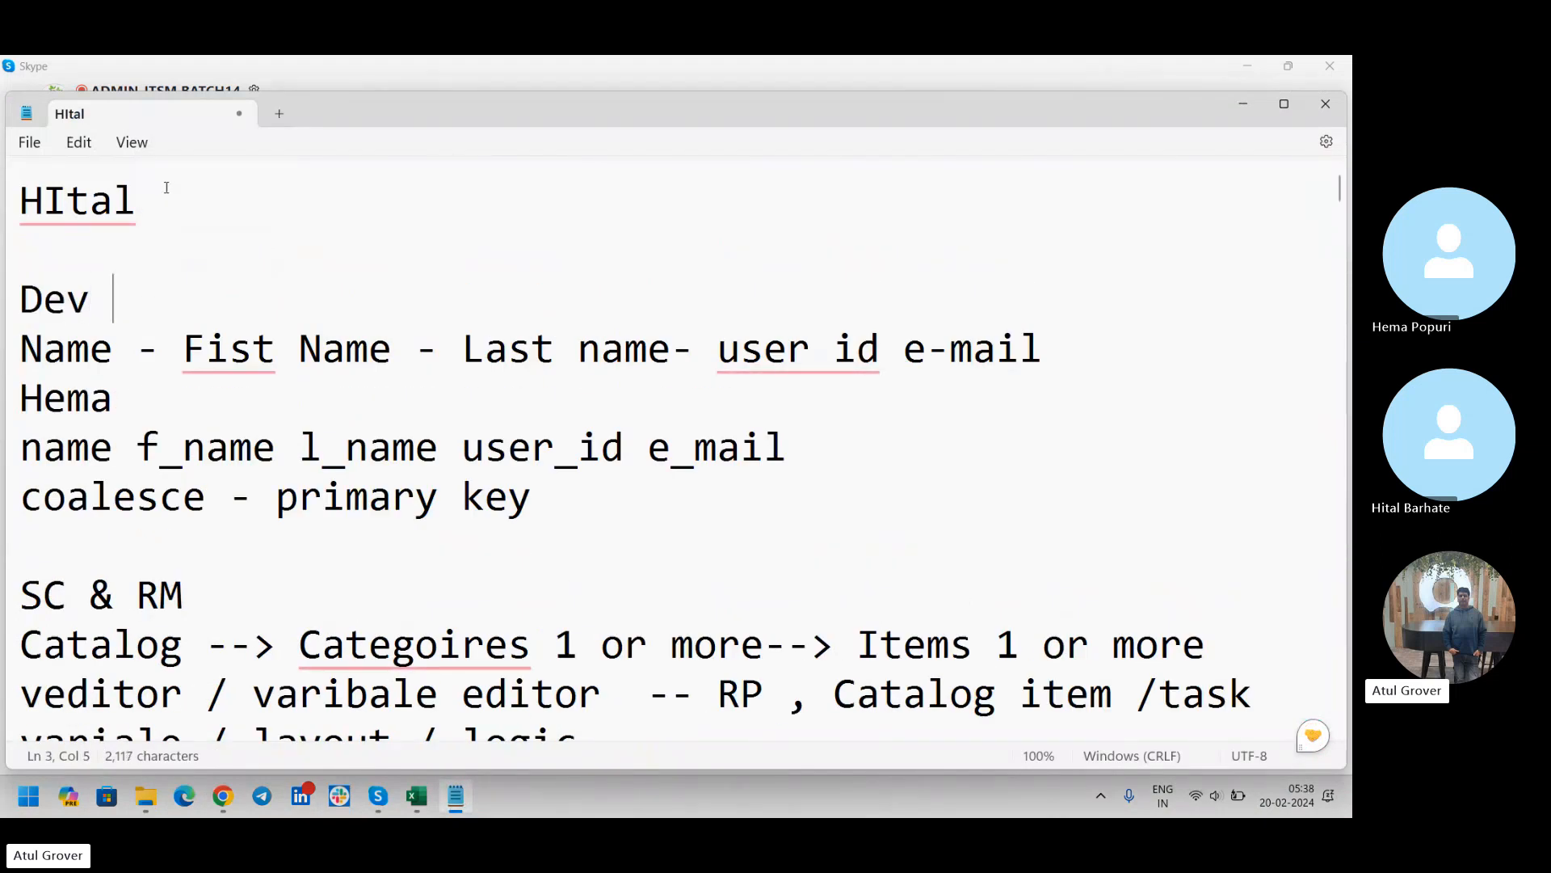
text(Test Prod)
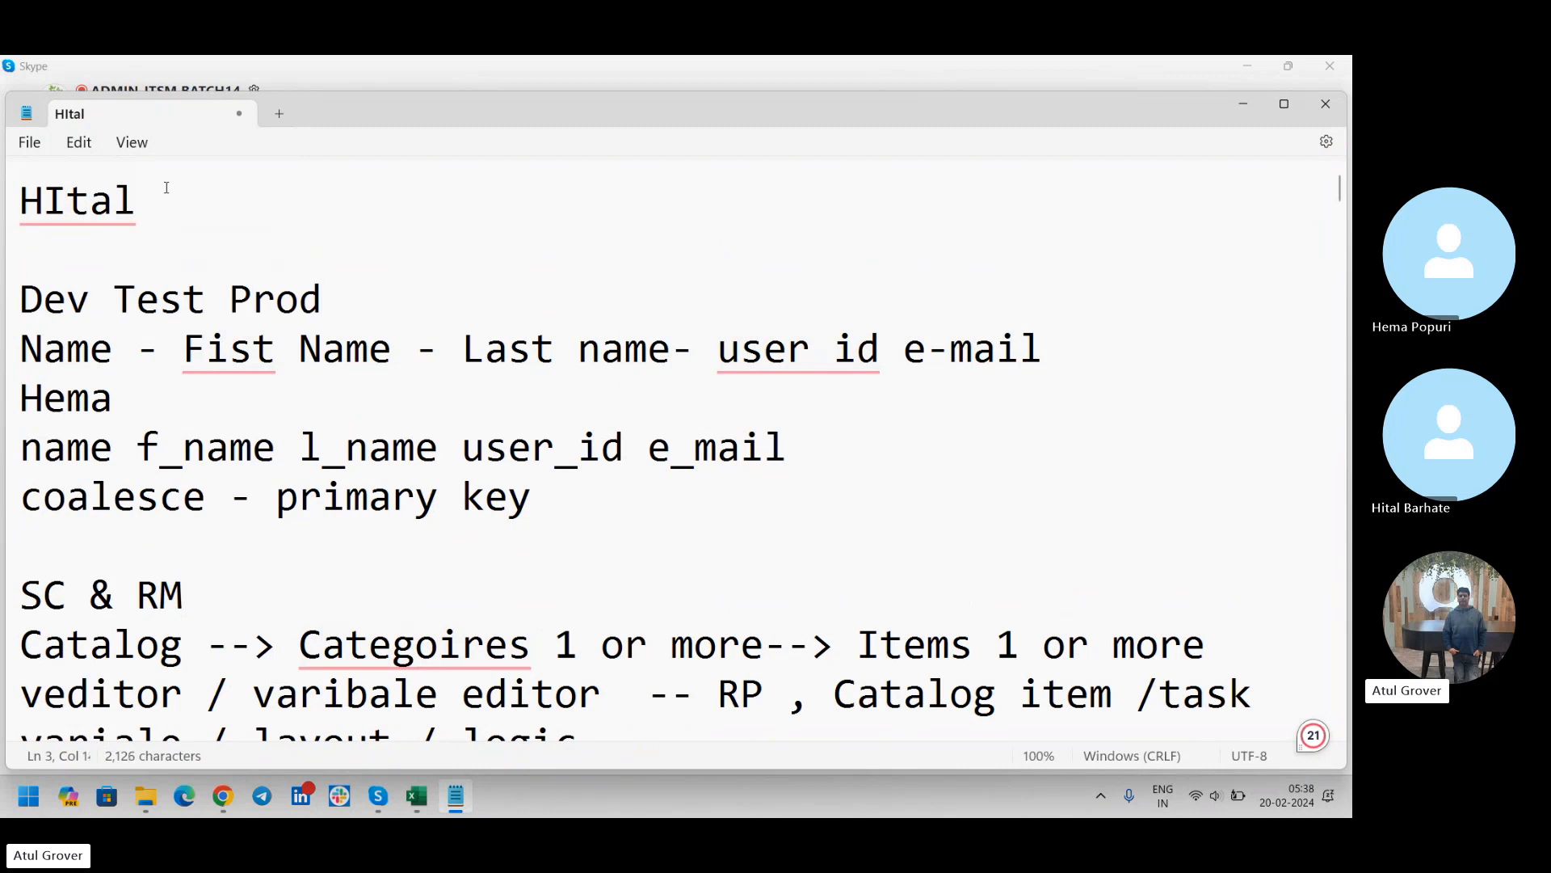
Insert blank lines under "Dev Test Prod" and enter "Dev--> T M" directly beneath it
key(Return)
key(Return)
key(Return)
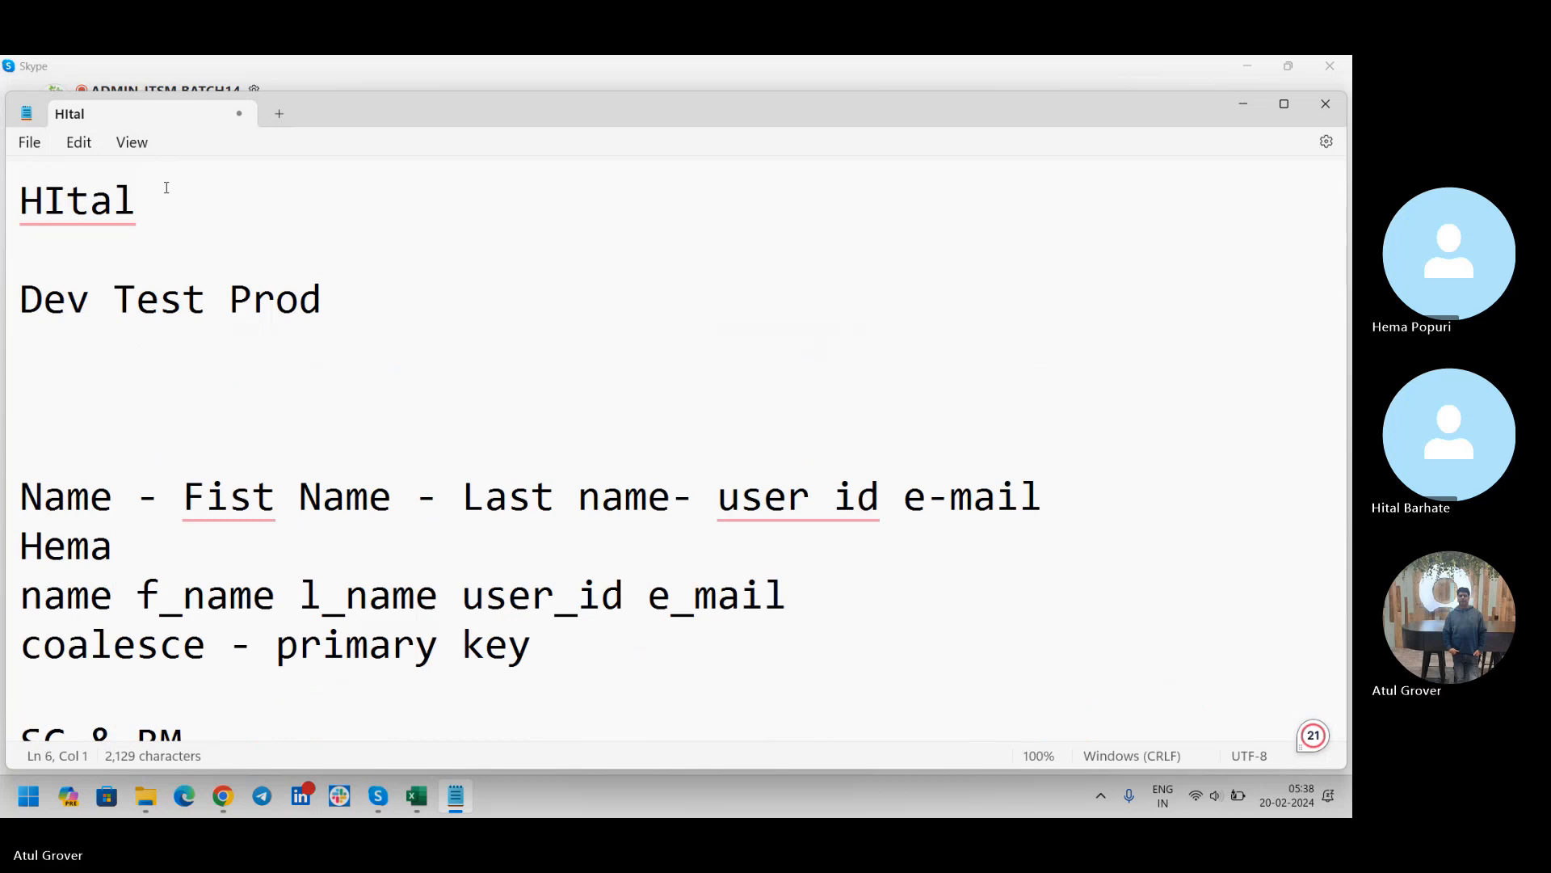
key(Up)
key(Up)
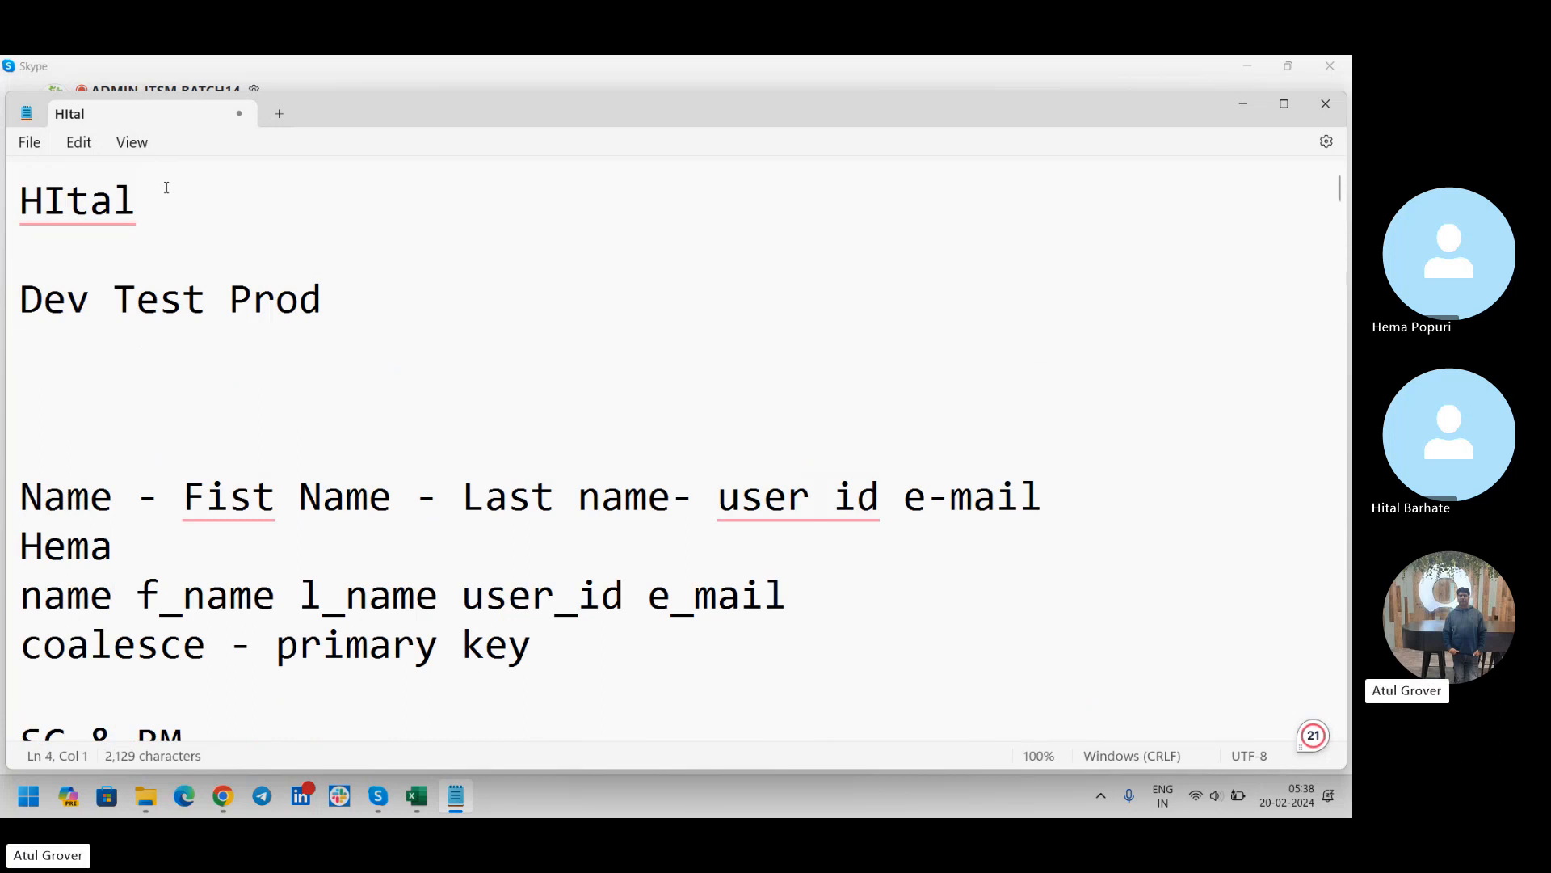
text(Dev--> T )
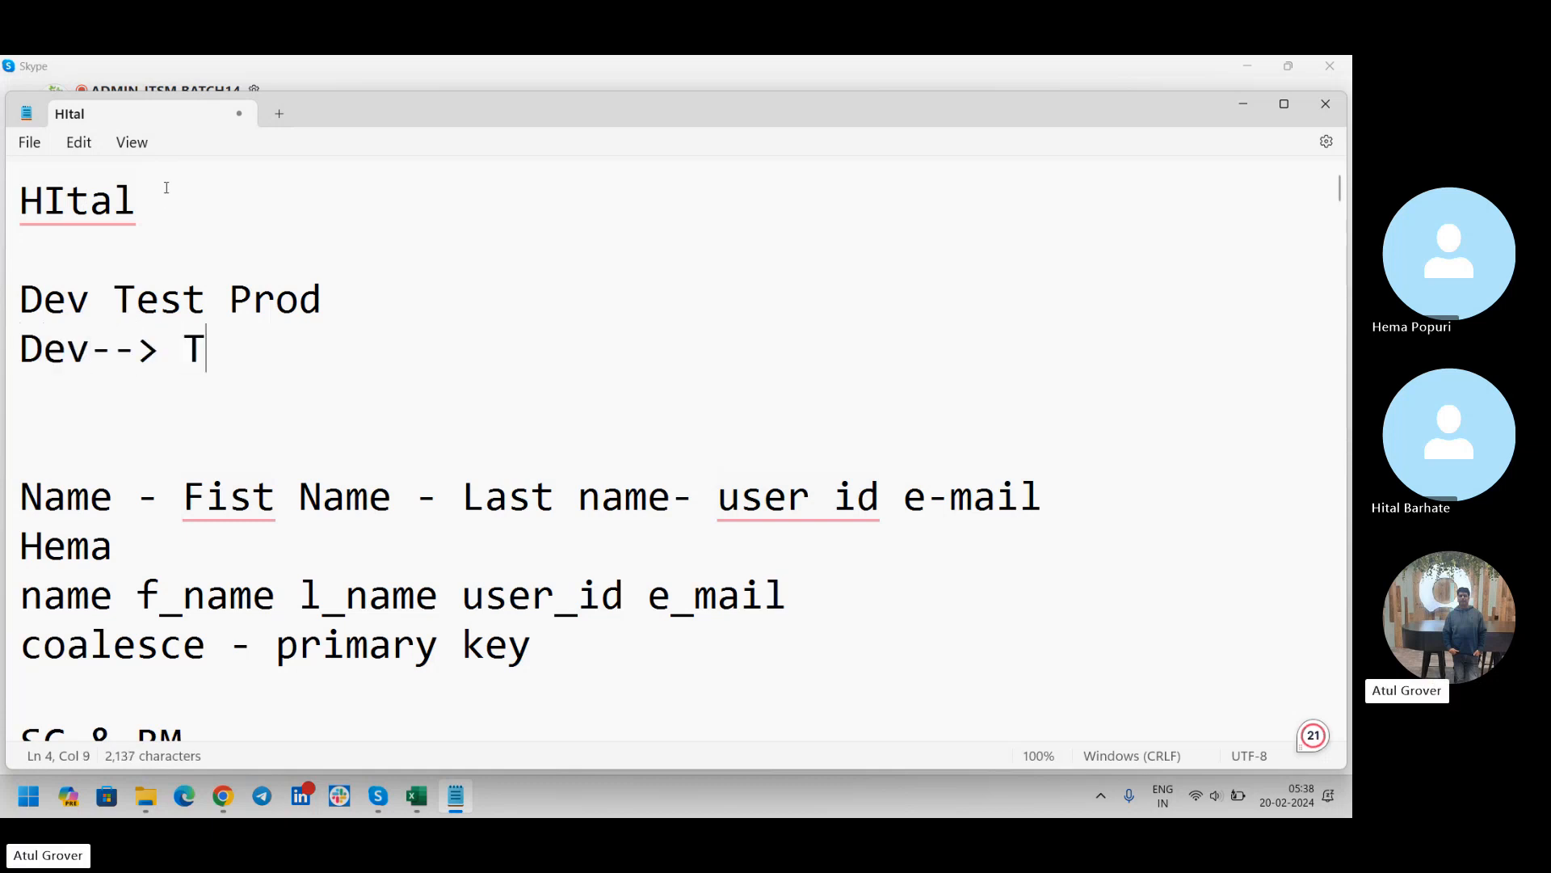
text(P)
key(BackSpace)
text(M)
Add the line "Test - T M" below the Dev line
key(Return)
text(Test )
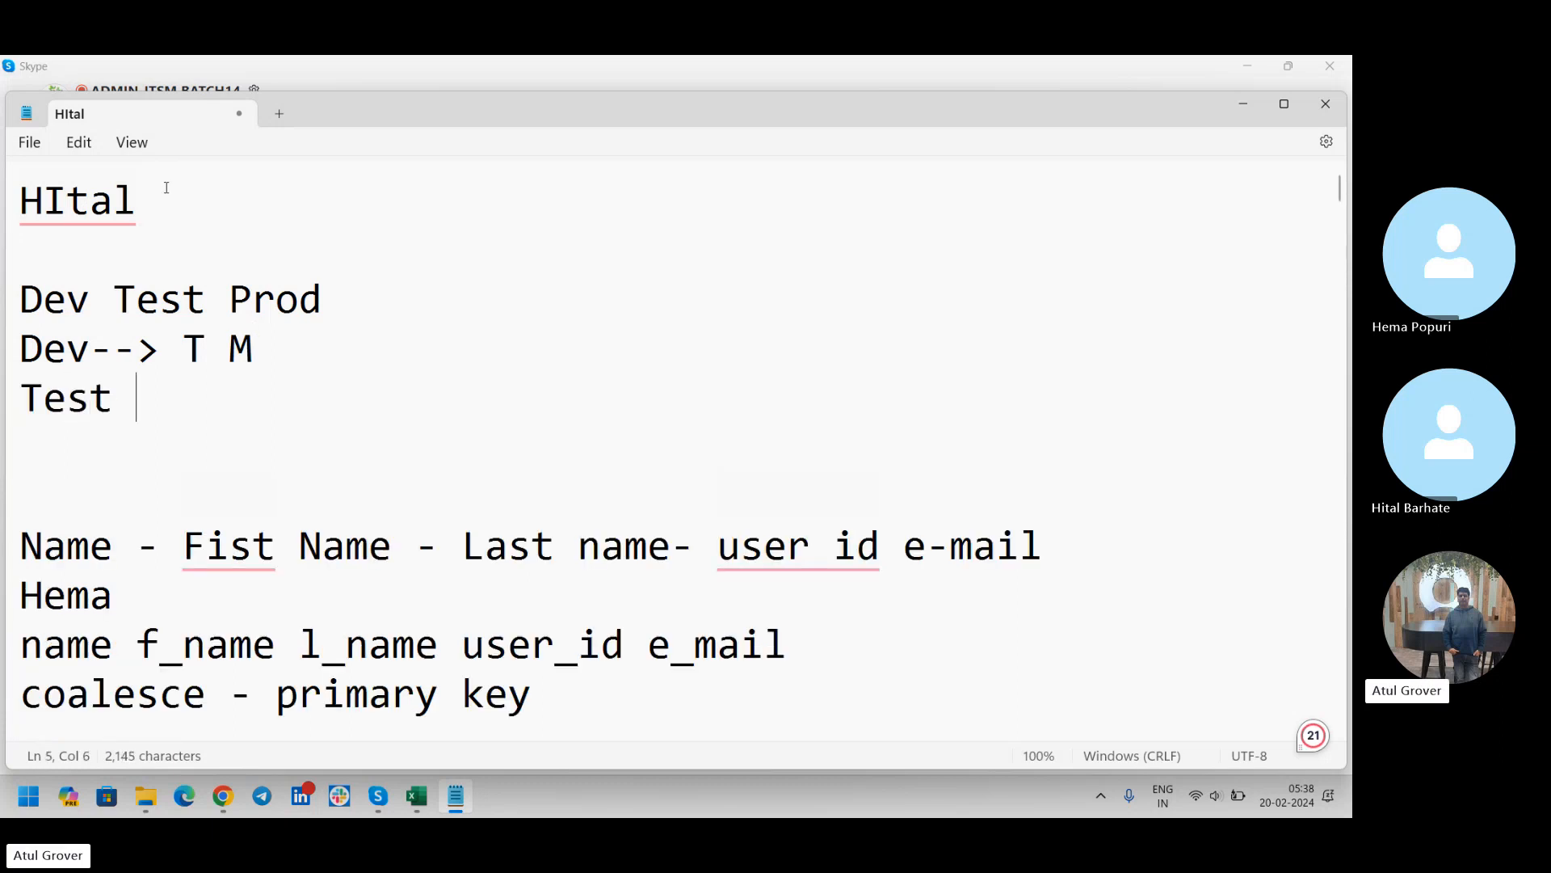
text(- T M)
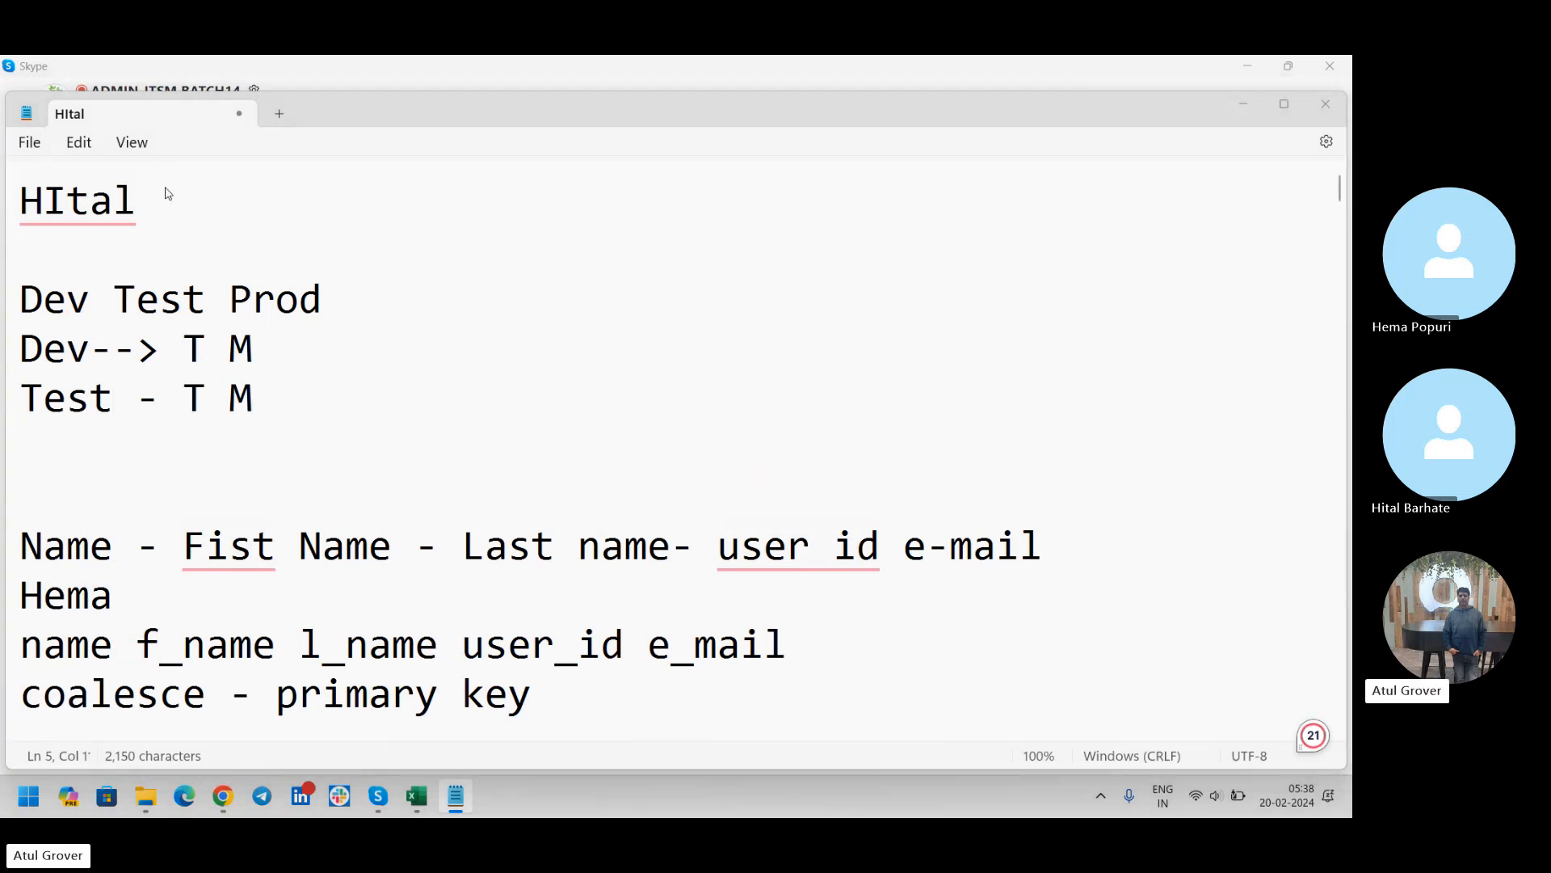
Switch to Chrome and open the logged-in user's profile in the dev202883 ServiceNow instance
key(alt+Tab)
key(alt+Tab)
key(alt+Tab)
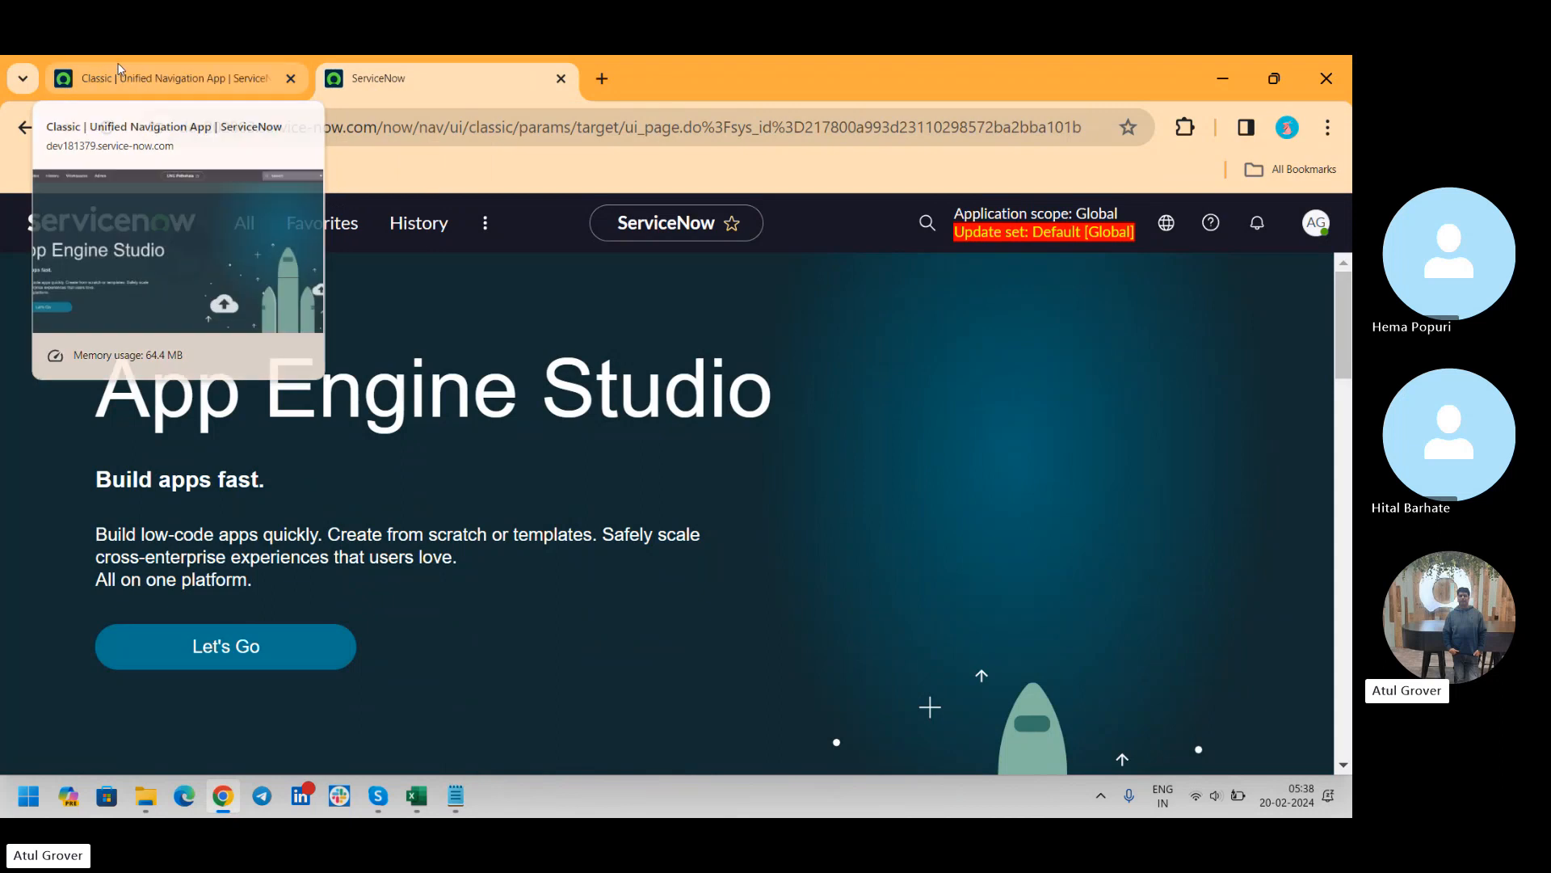
click(184, 81)
click(454, 88)
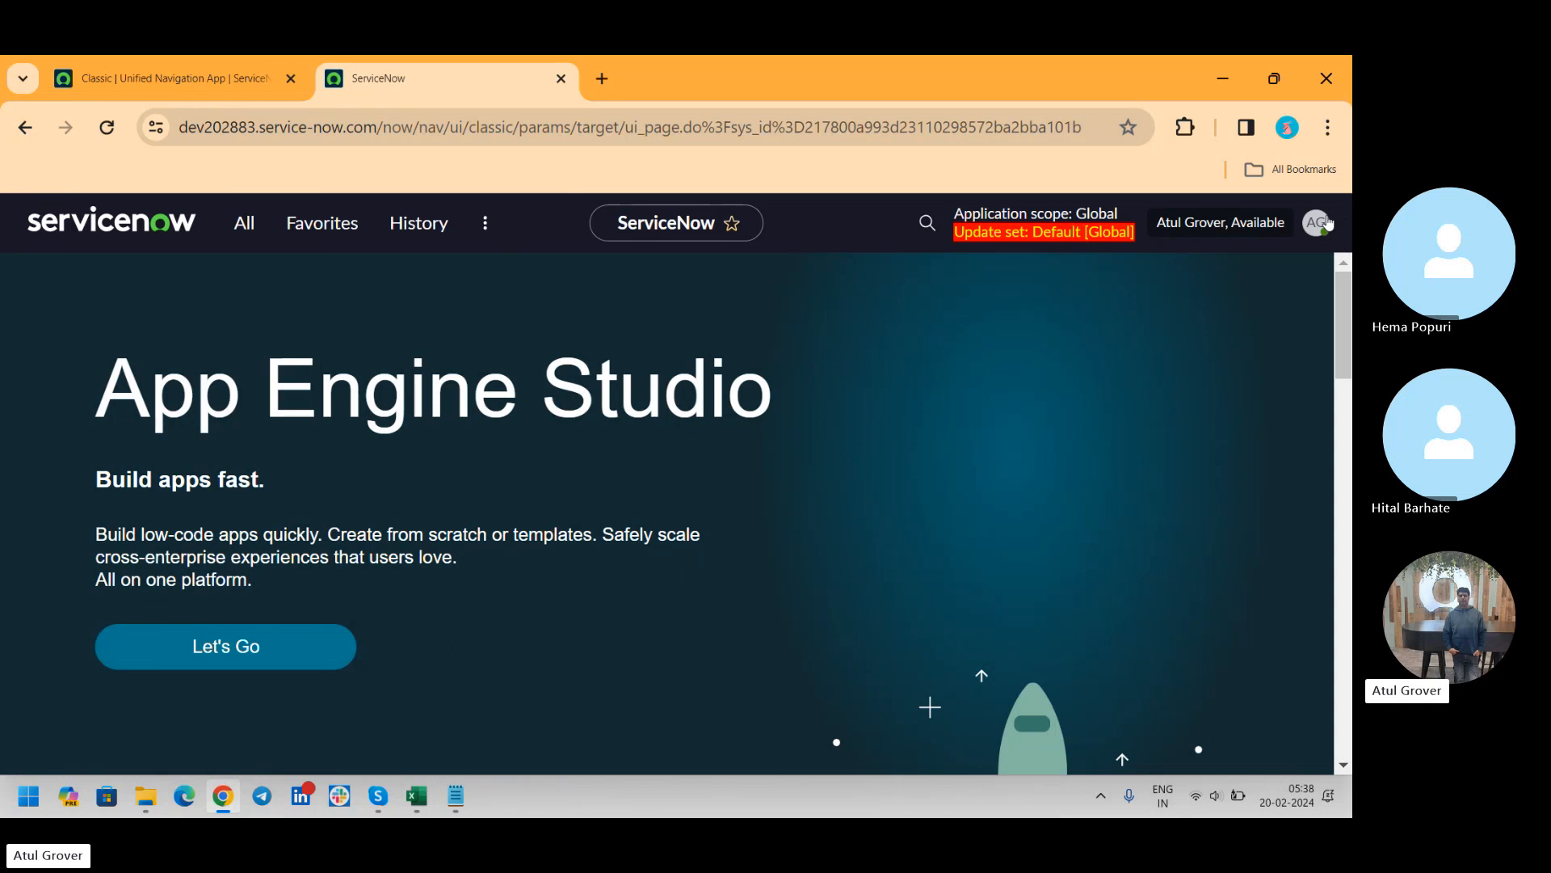
click(1326, 223)
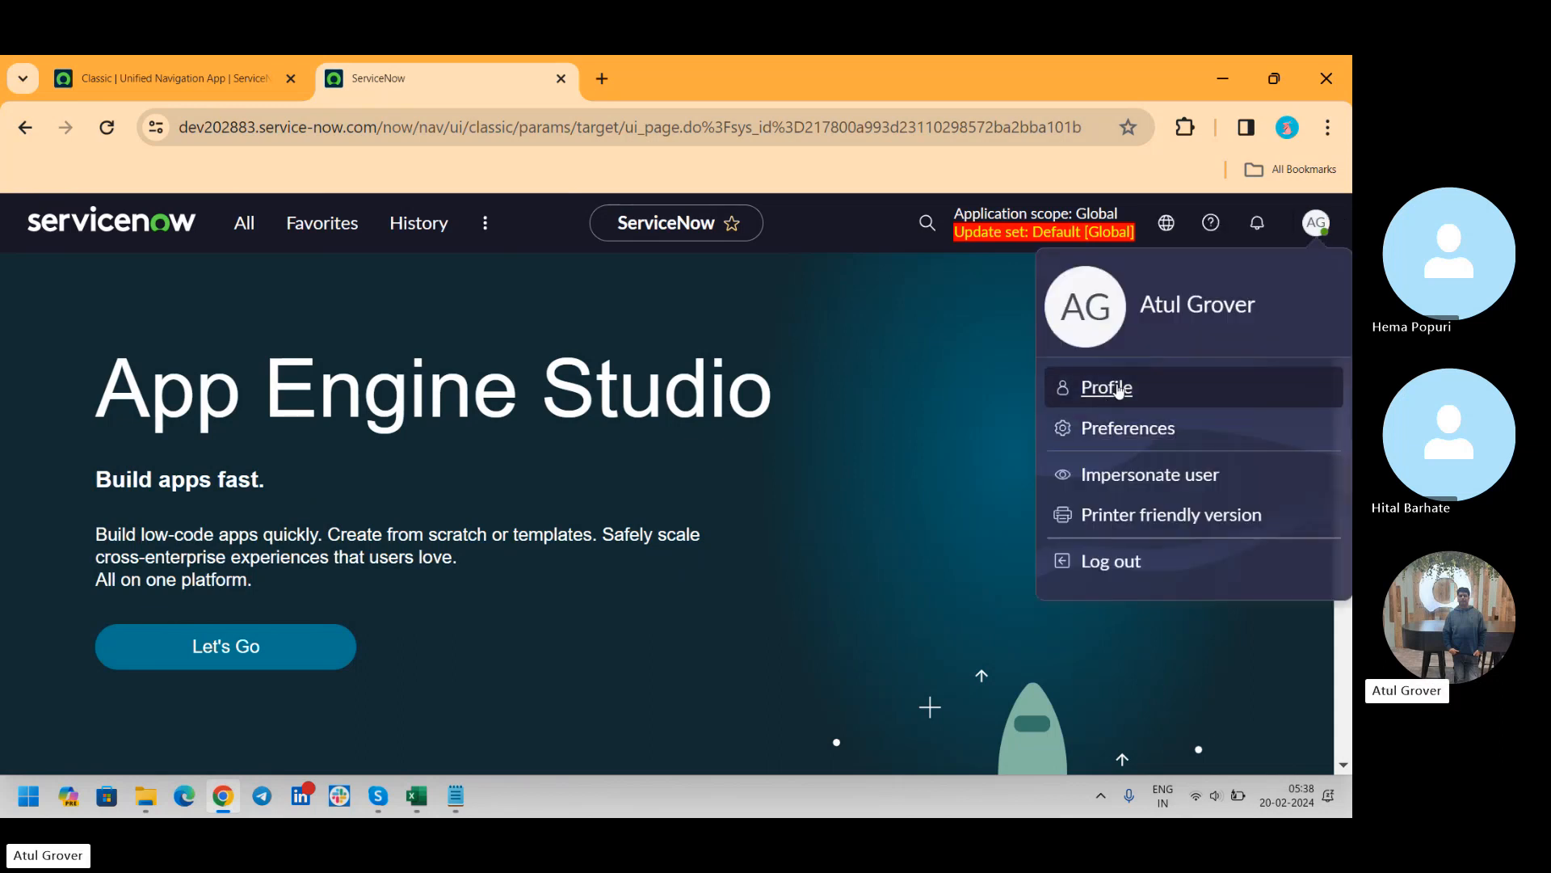
click(1119, 390)
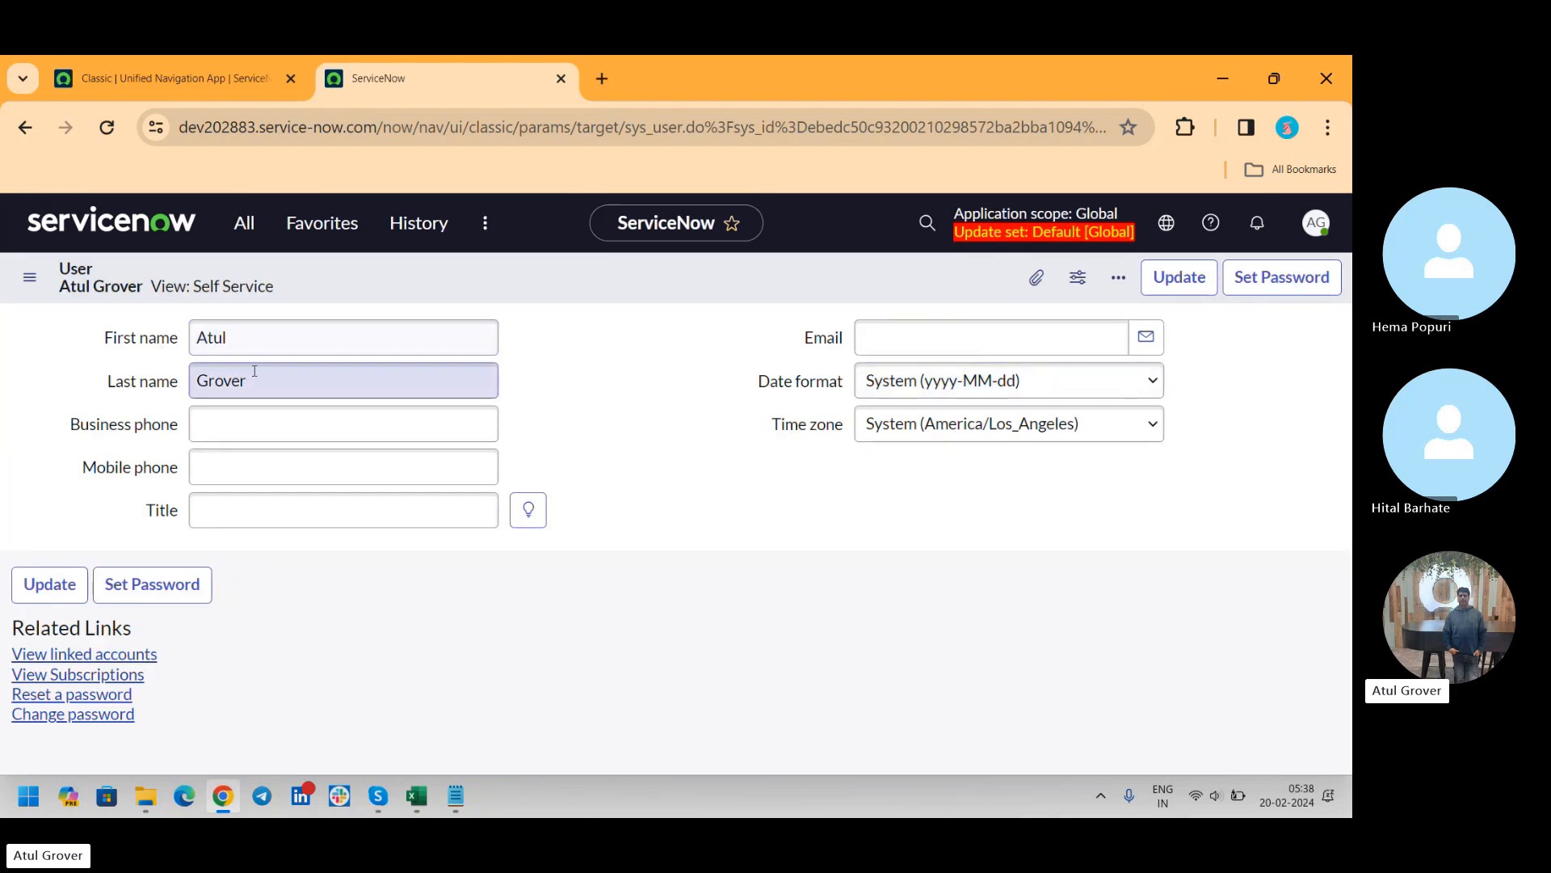
Switch the user profile form from the Self Service view to the Default view
click(34, 282)
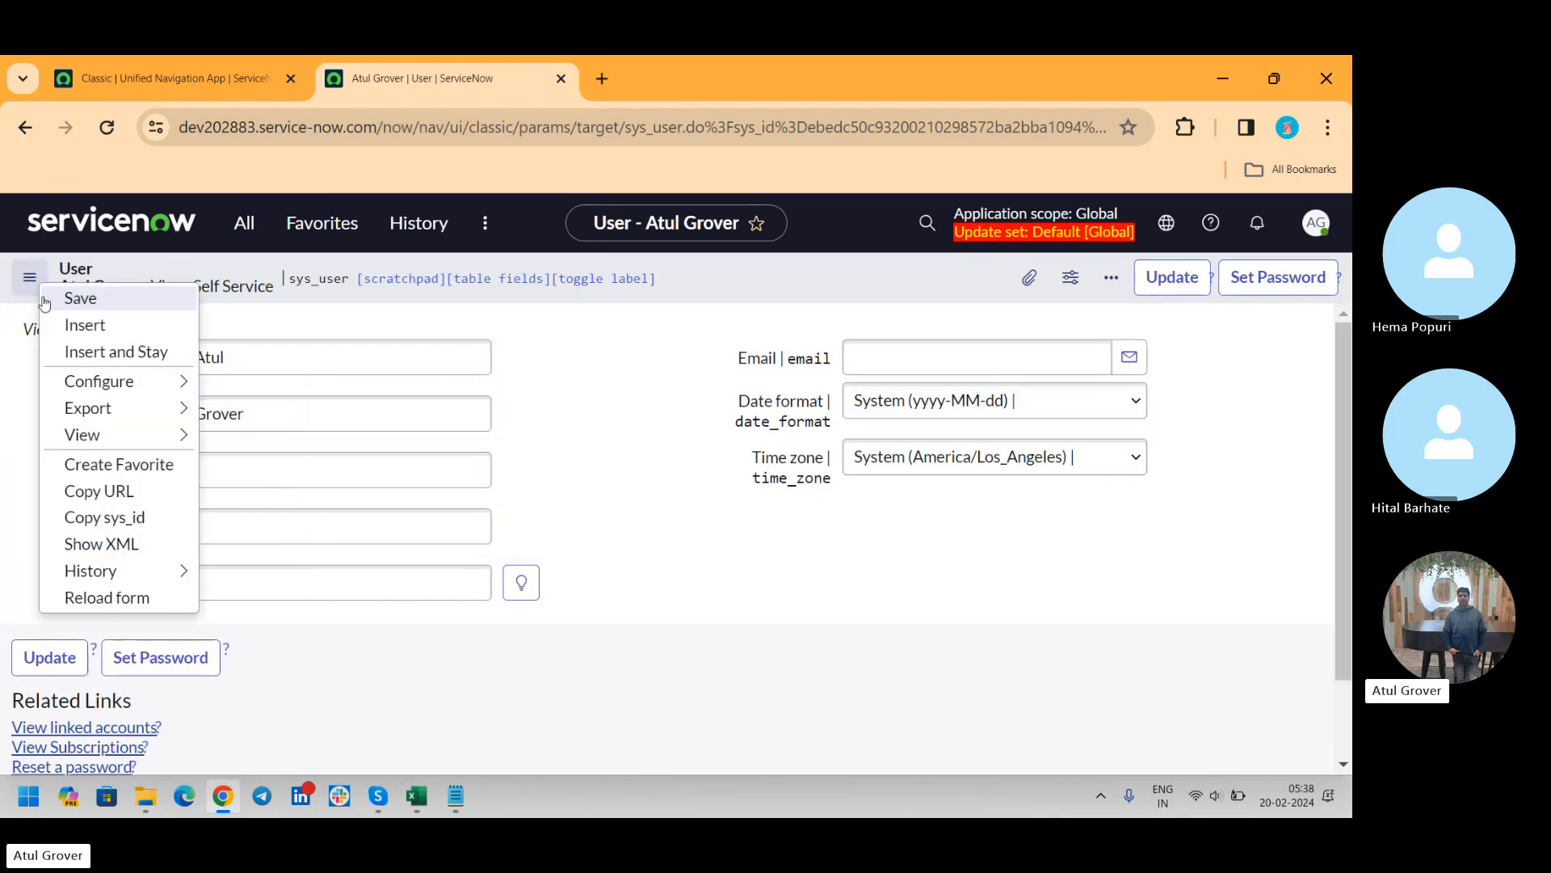
mouse_move(89, 435)
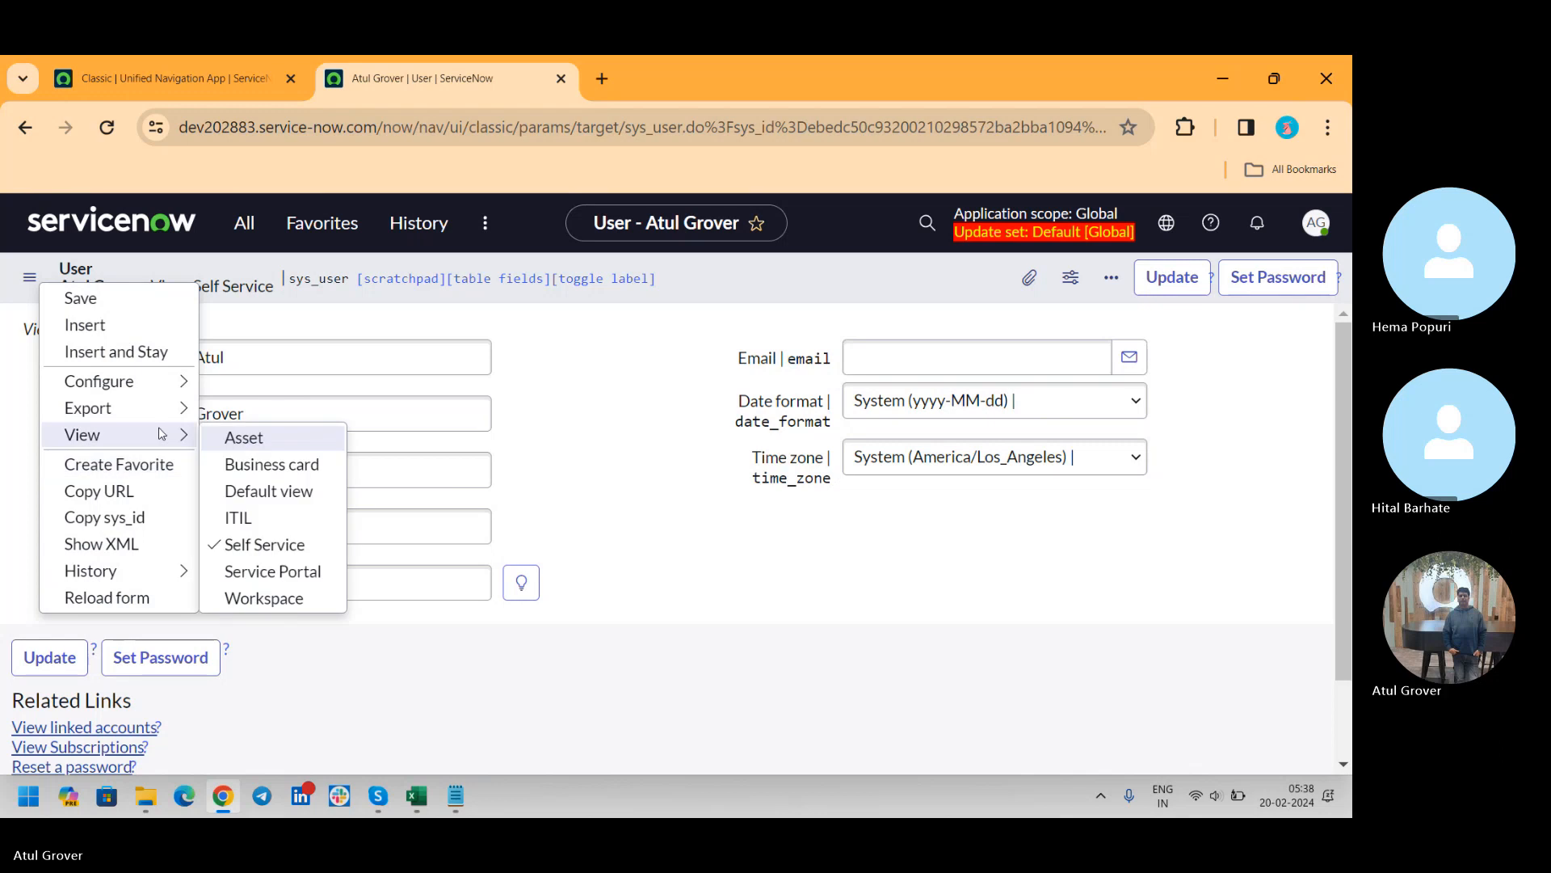
click(238, 493)
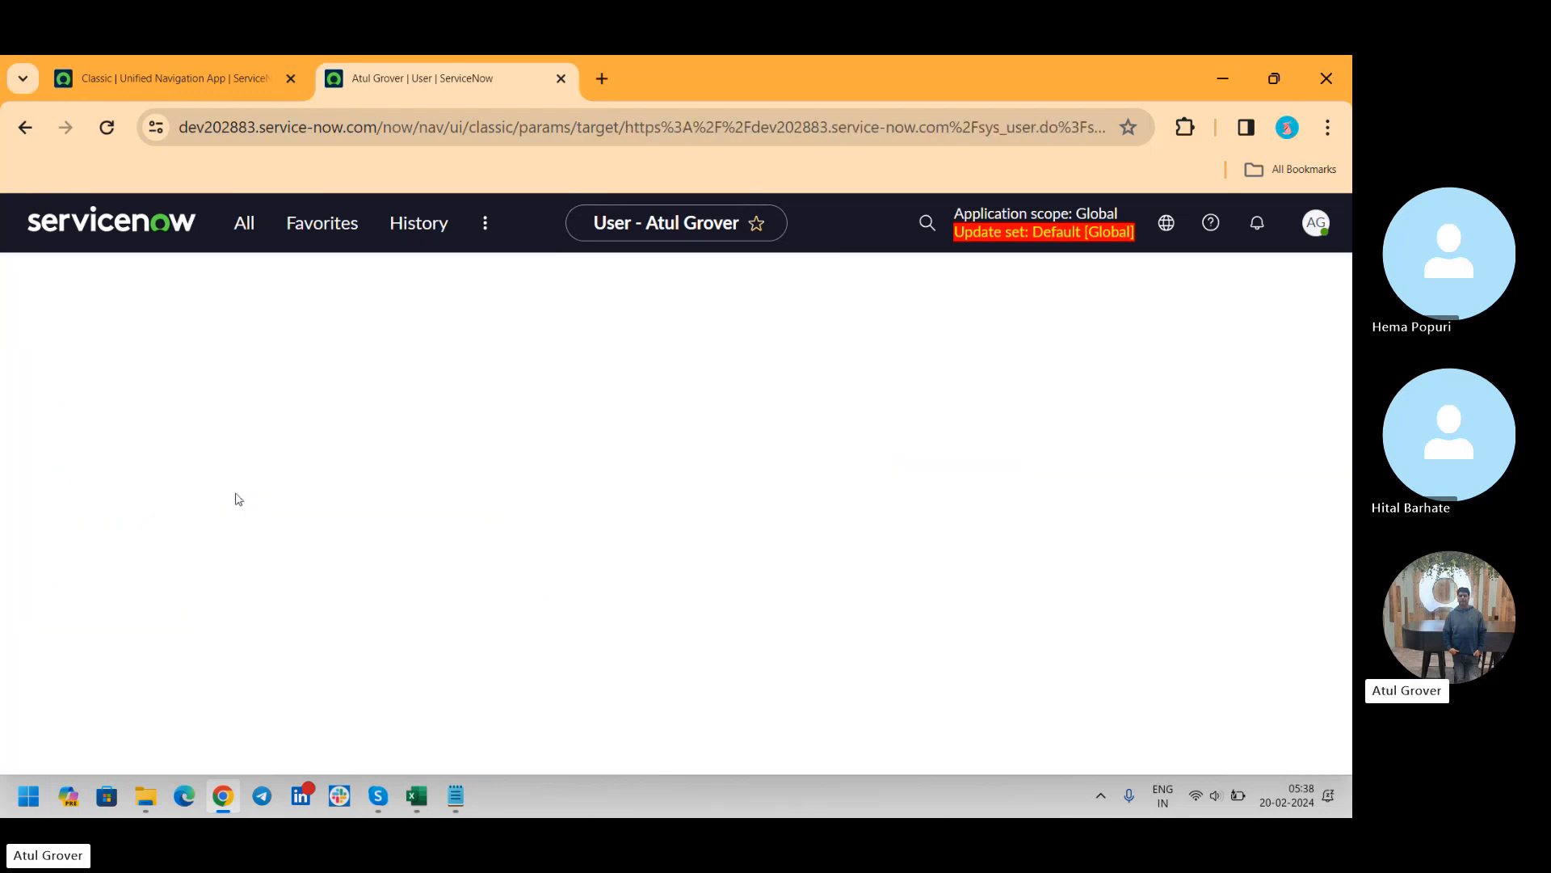
In the dev181379 instance, filter the navigator by "user a", open Users under User Administration and start a new user record
click(185, 91)
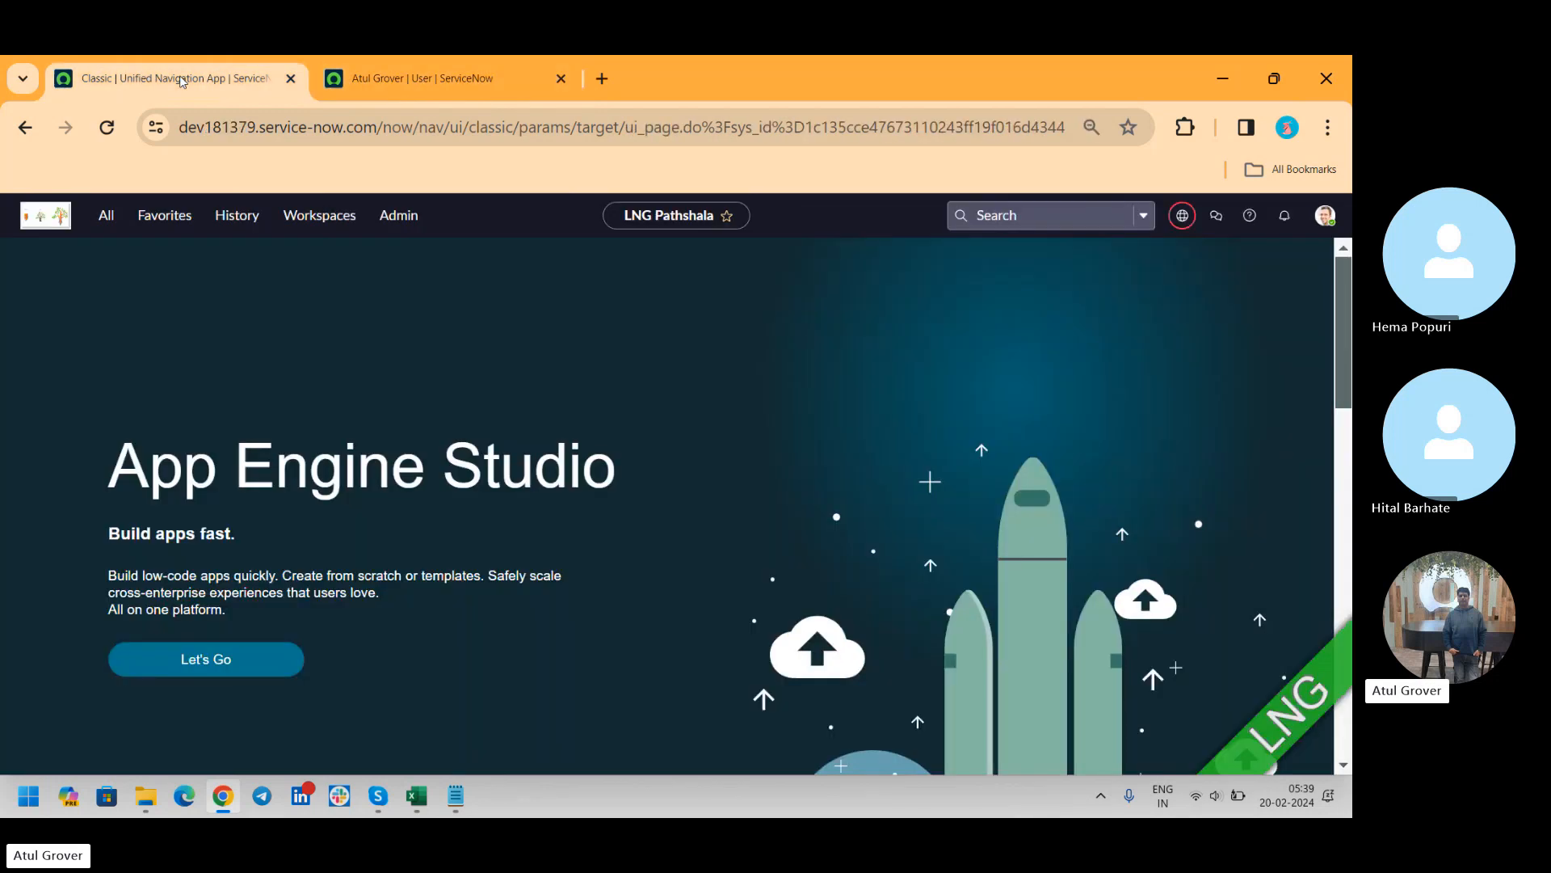
click(108, 218)
text(us)
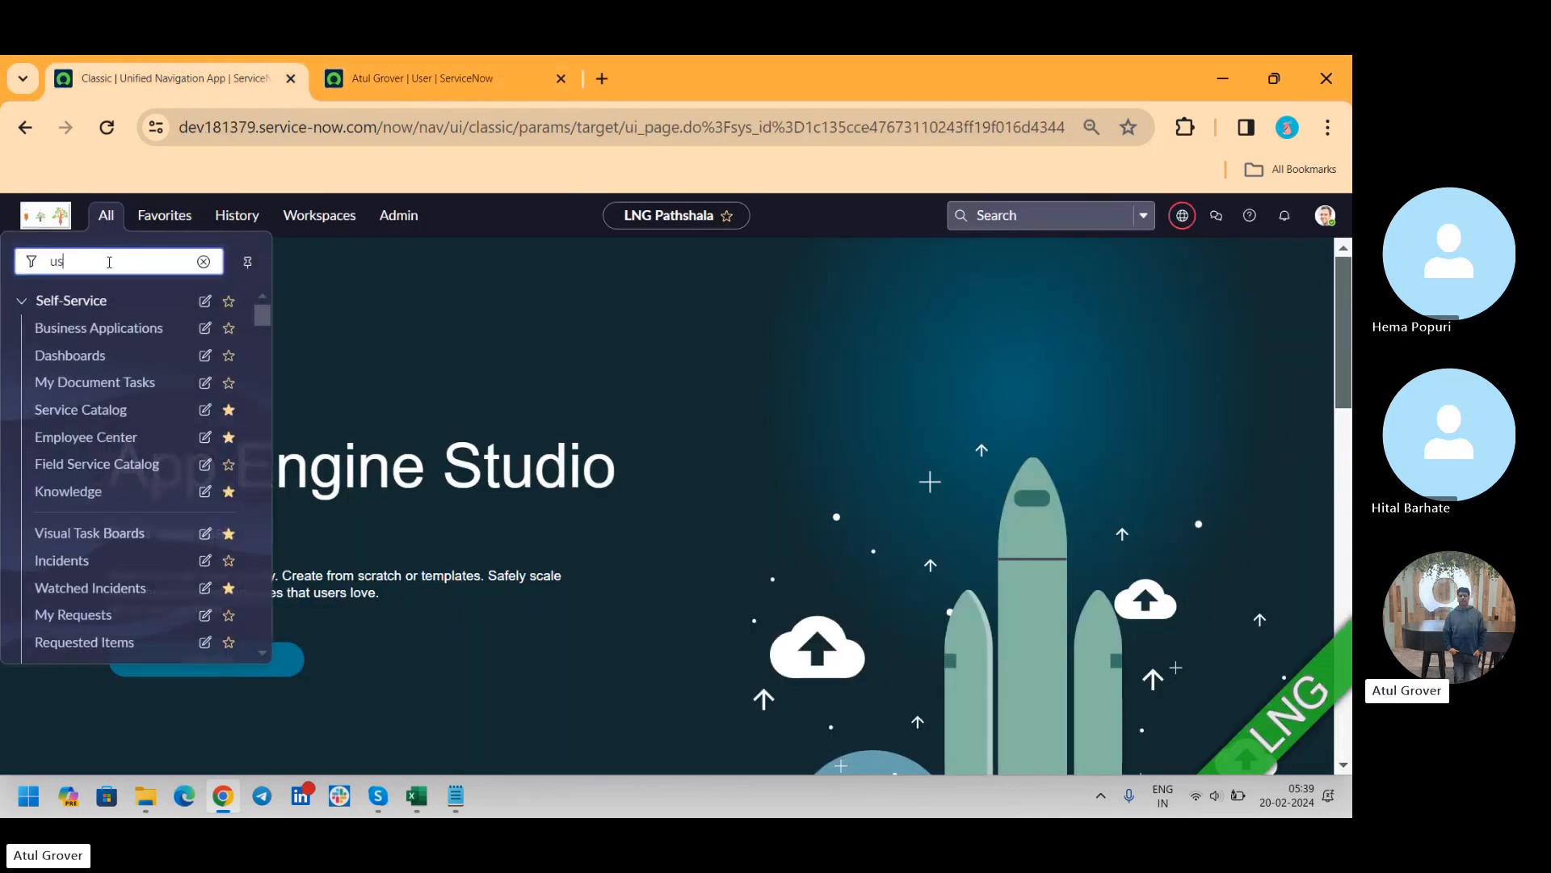
text(er a)
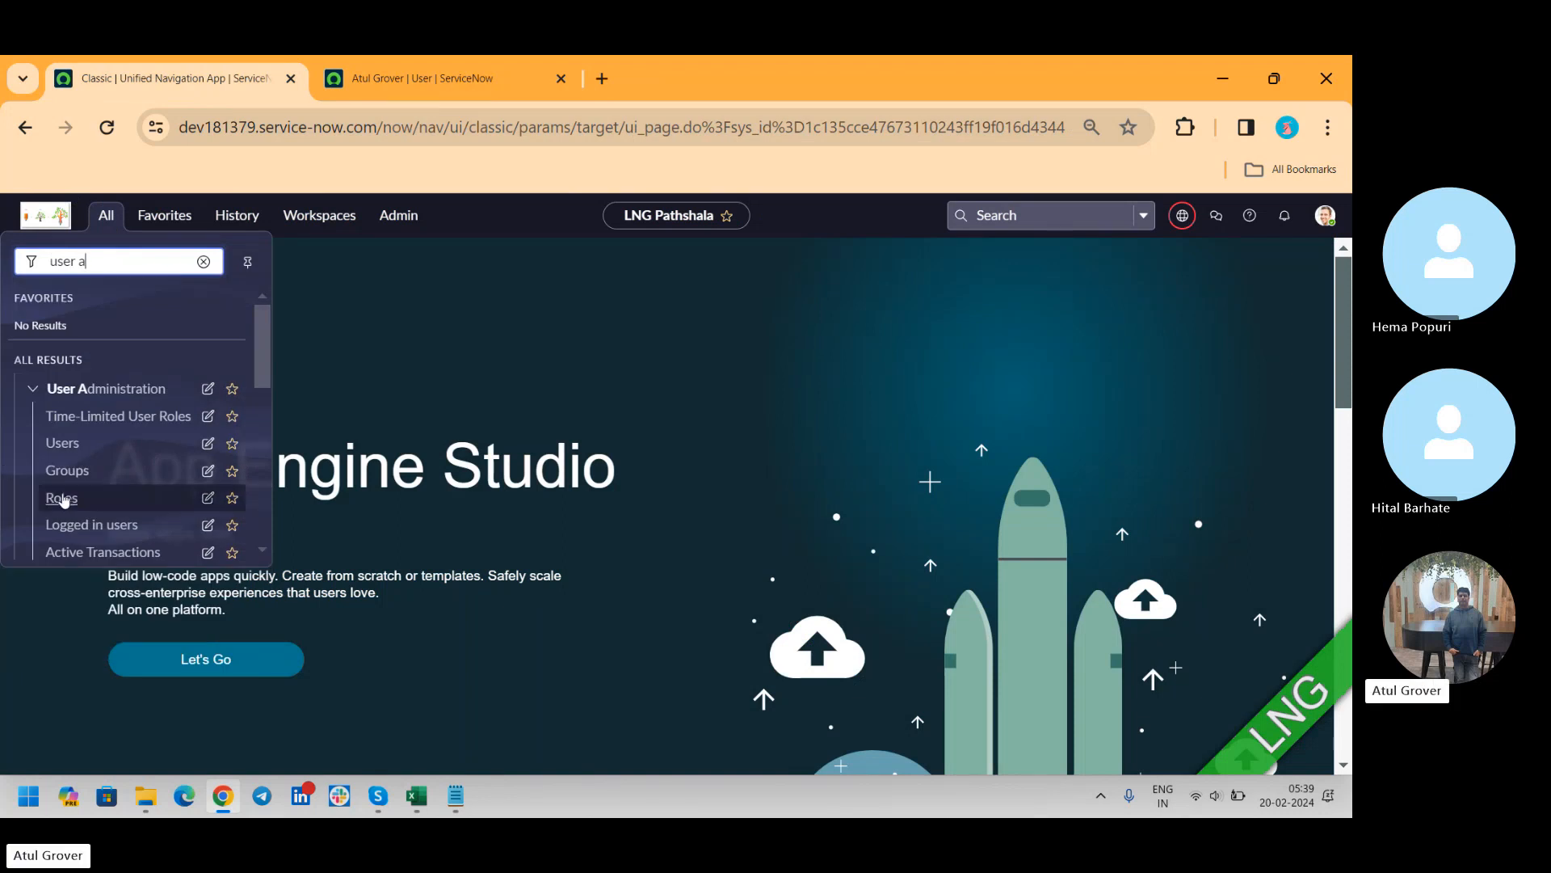
click(60, 444)
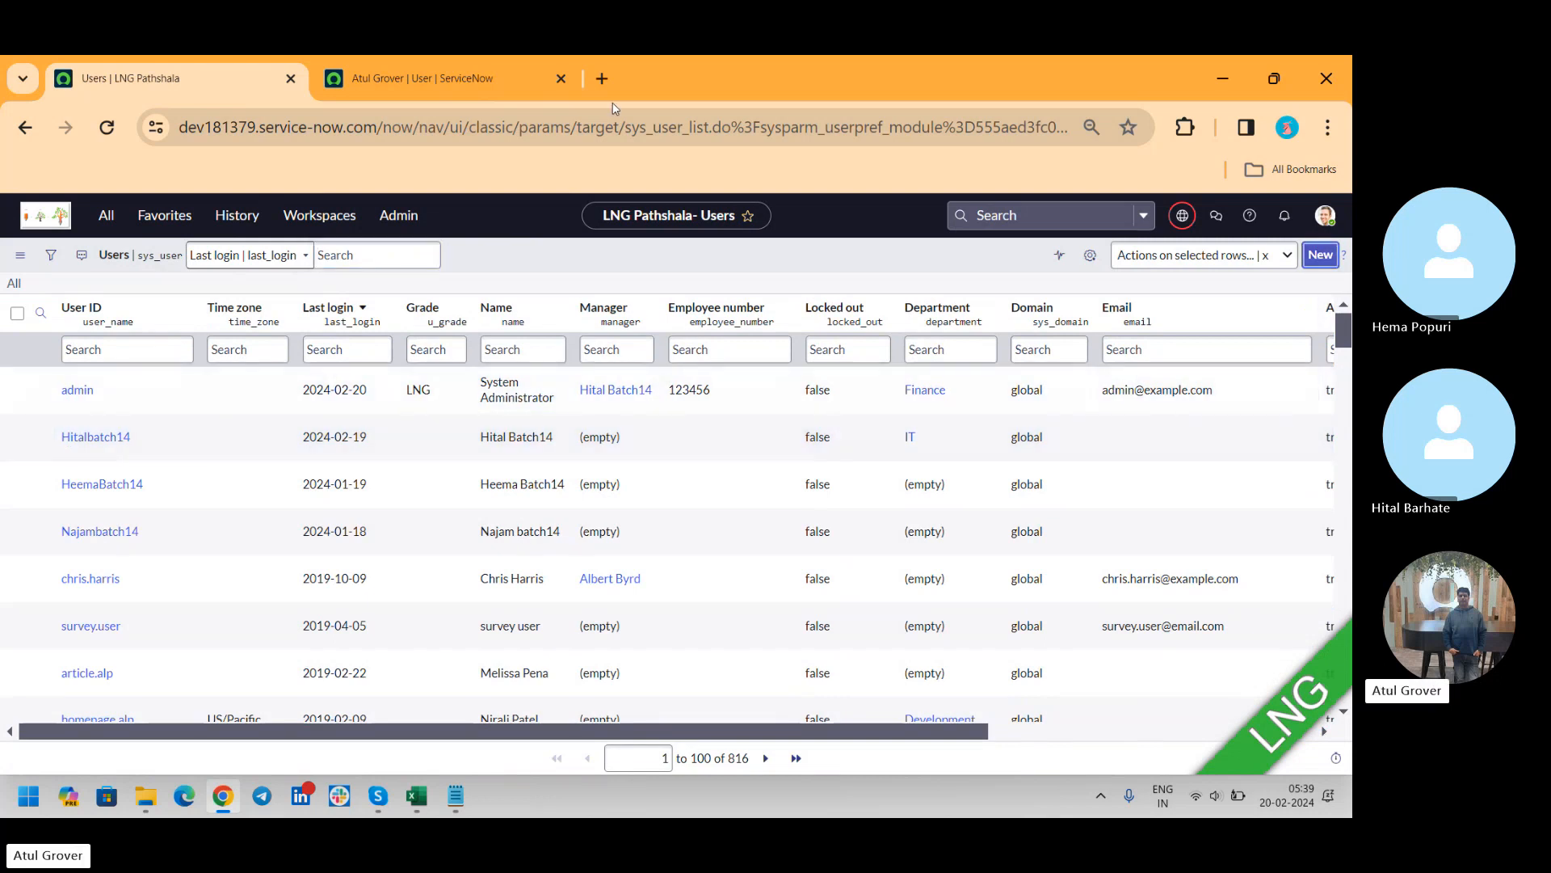
Copy the User ID from the dev202883 user record into the User ID of the new dev181379 record
click(410, 84)
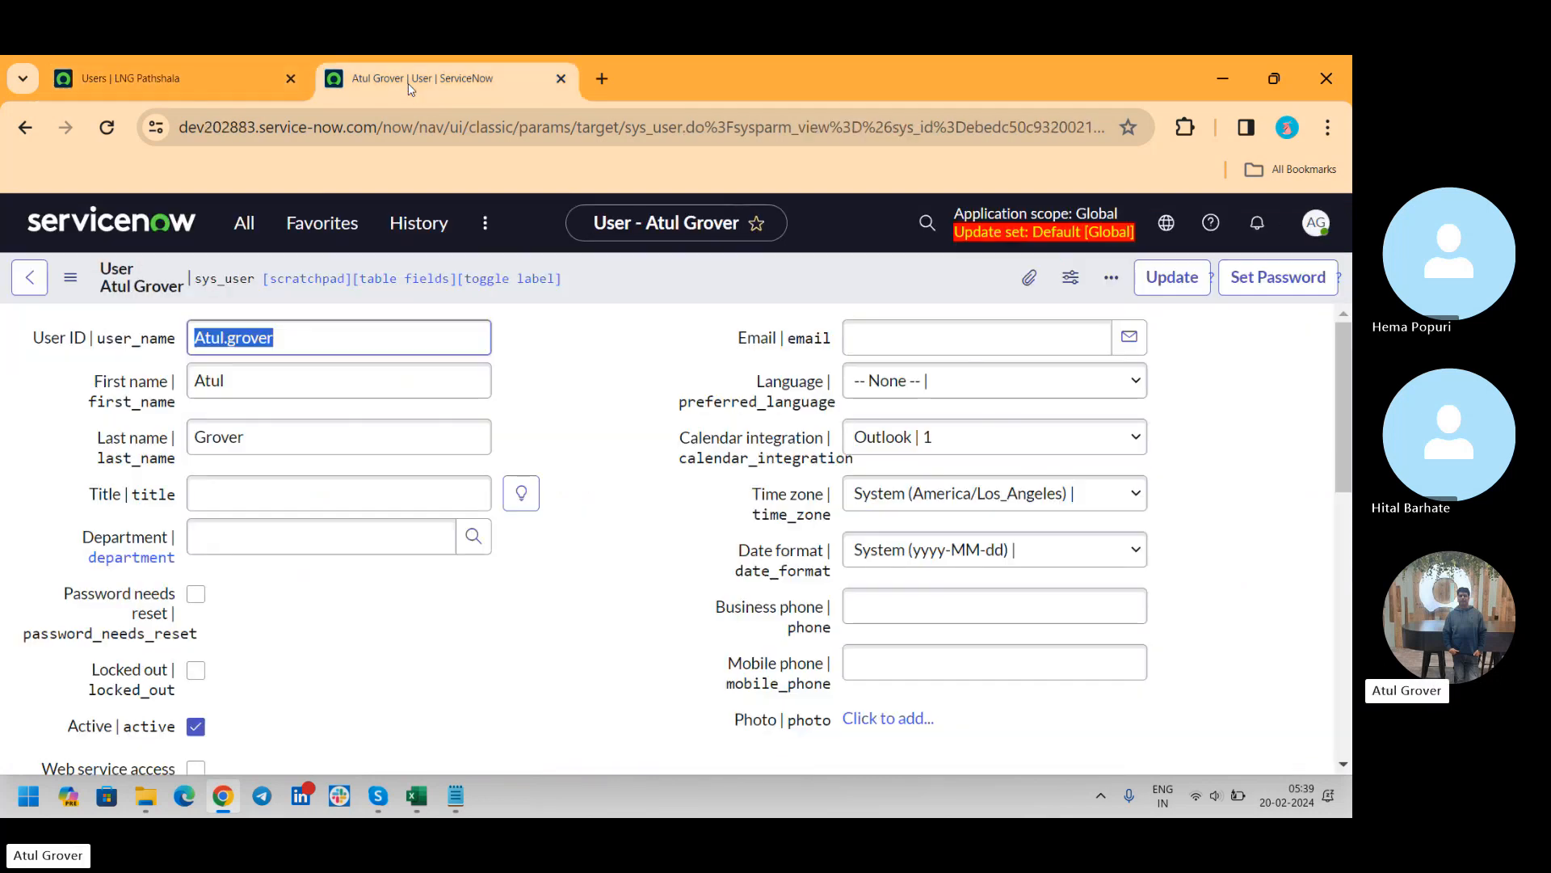
click(327, 332)
double_click(328, 332)
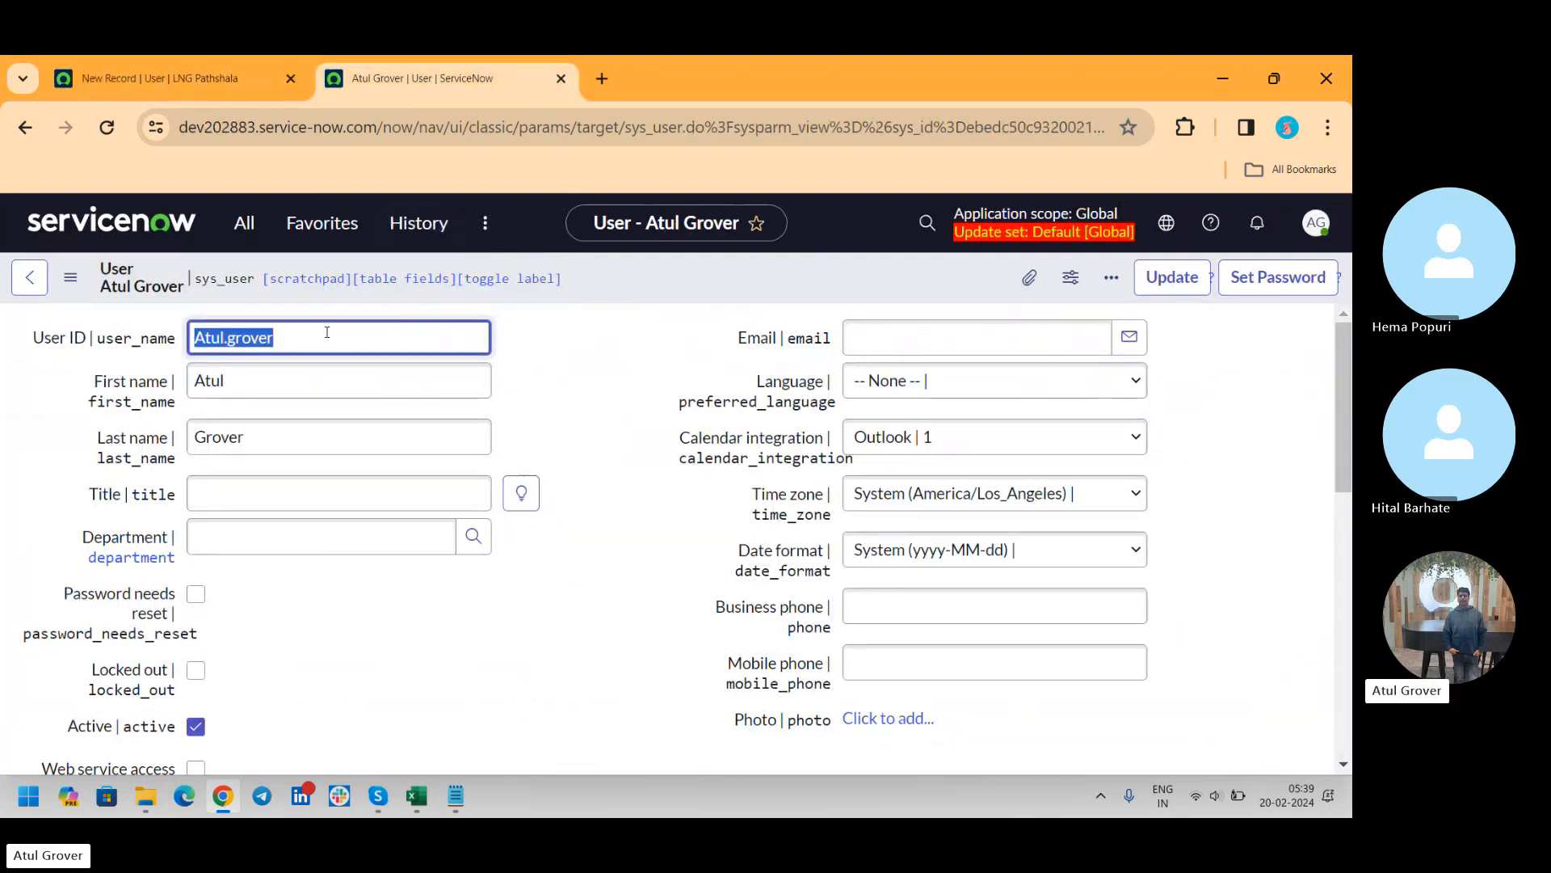
click(196, 65)
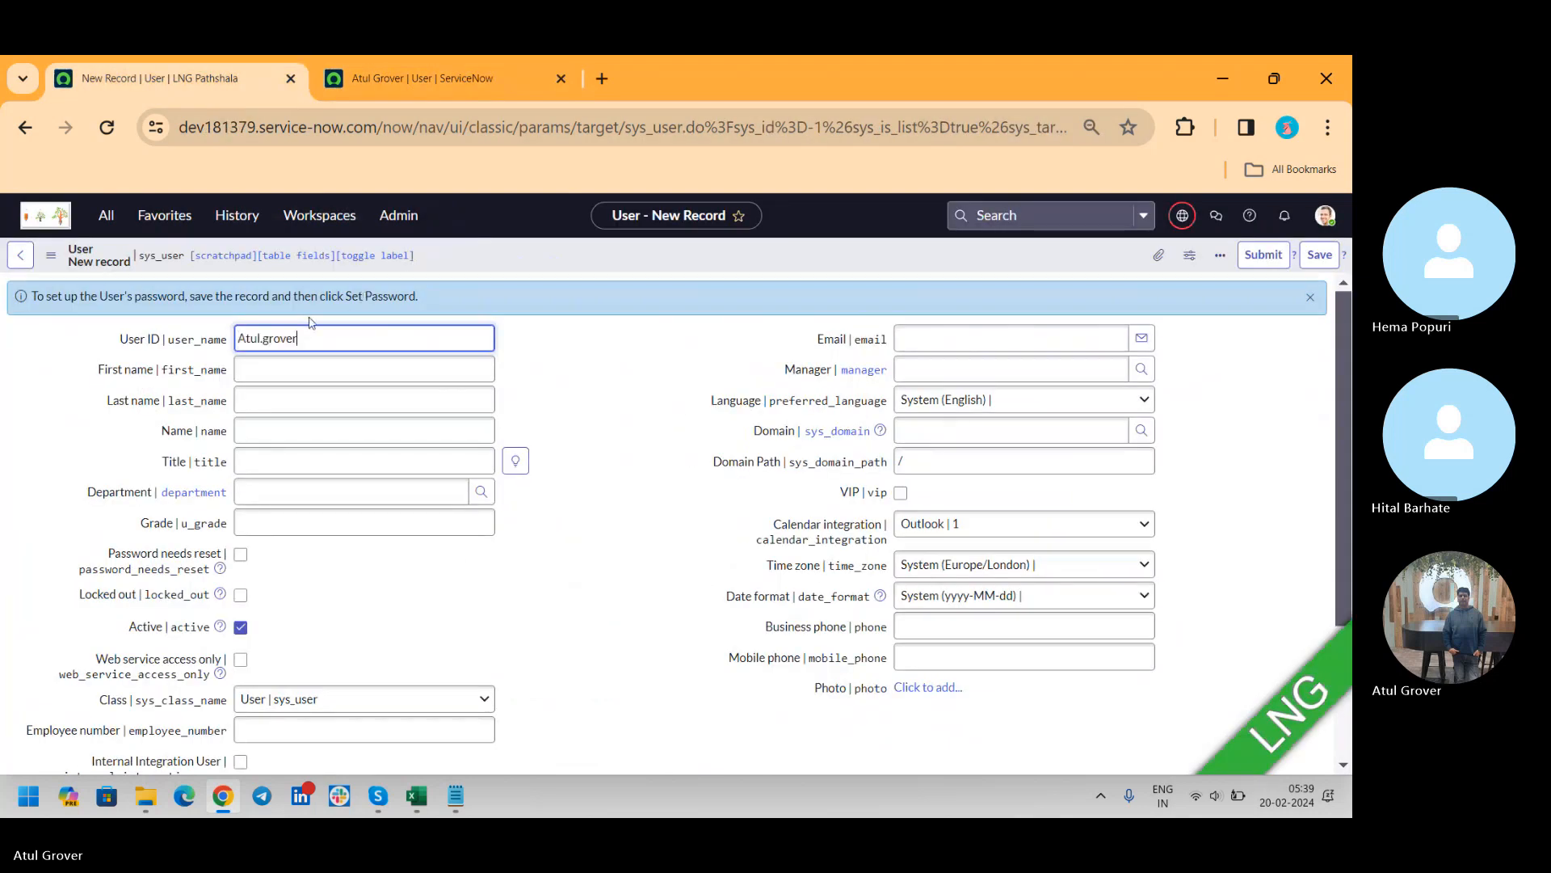
Fill in the new user's first name and last name to match the dev202883 profile
click(304, 374)
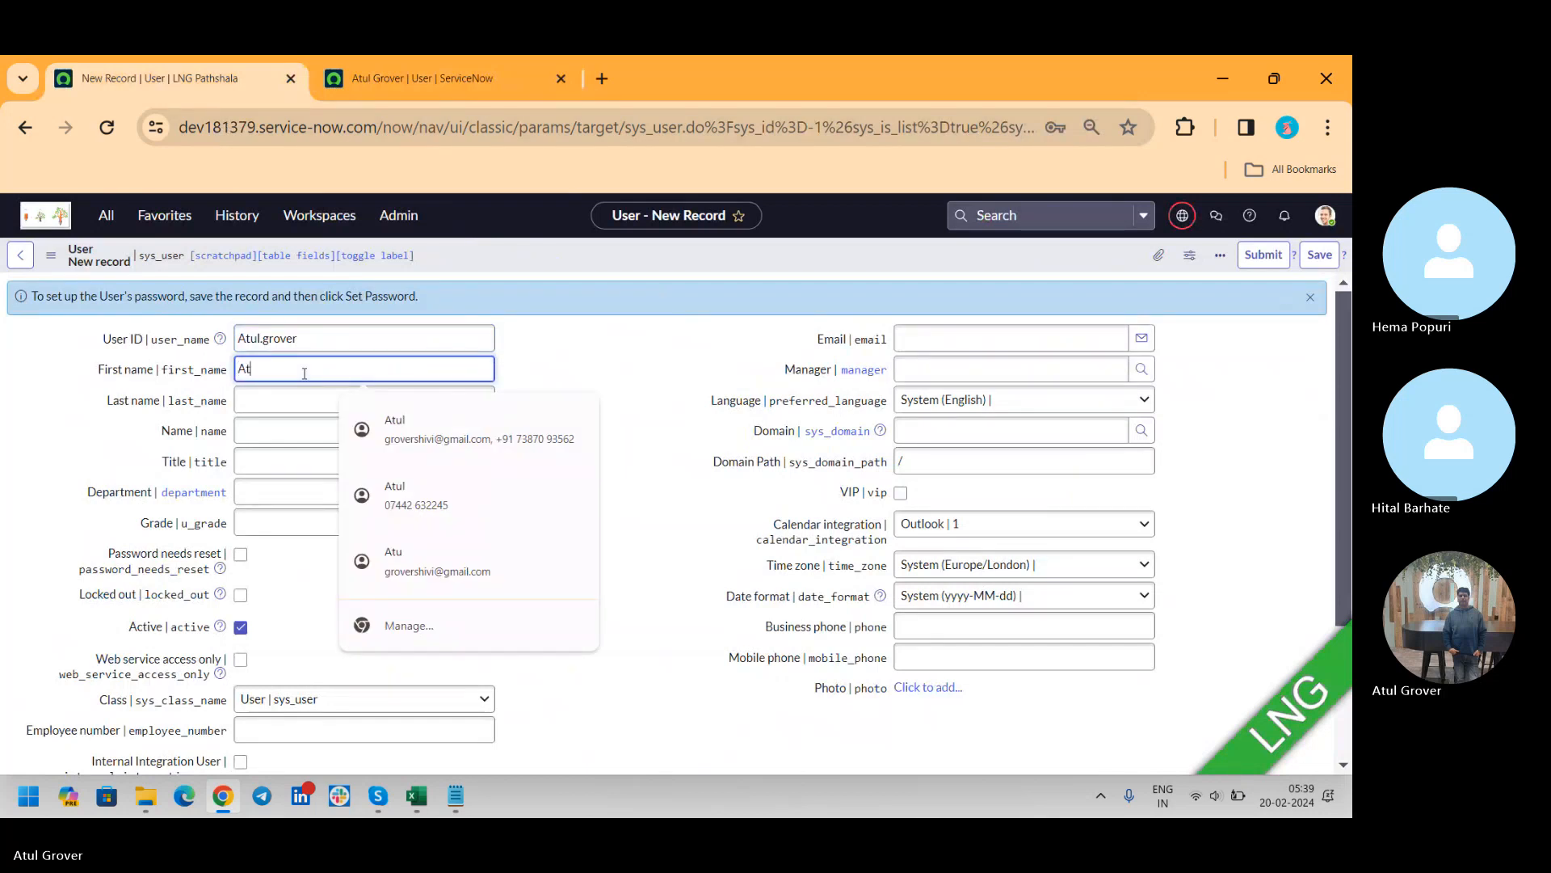
key(Tab)
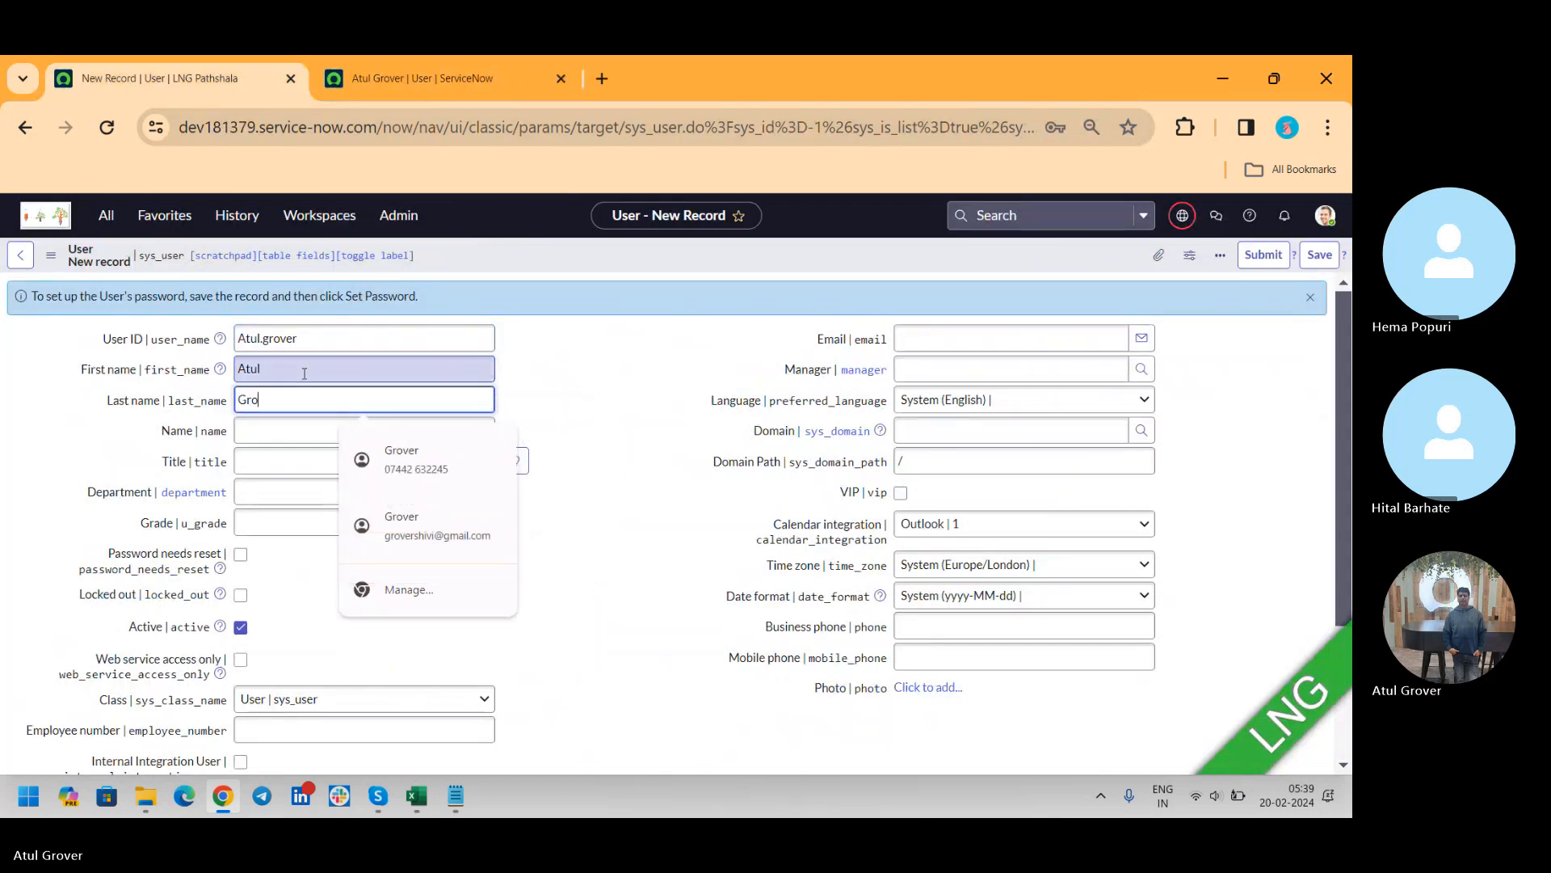
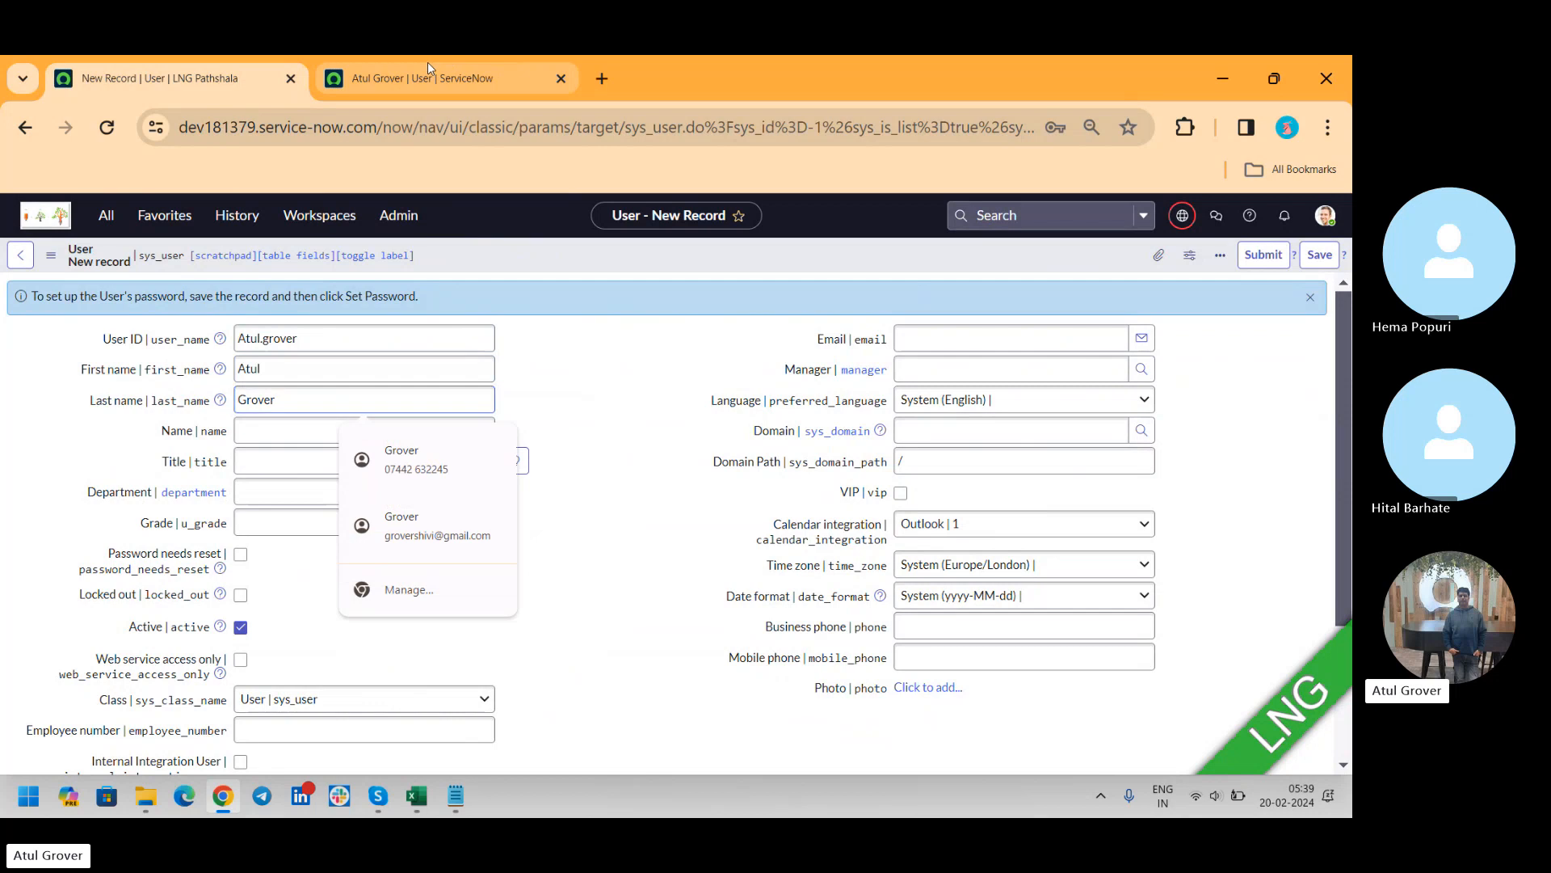
Check the Roles related list of the dev202883 user record and save the new user record in dev181379
click(428, 67)
drag(1347, 373, 1343, 646)
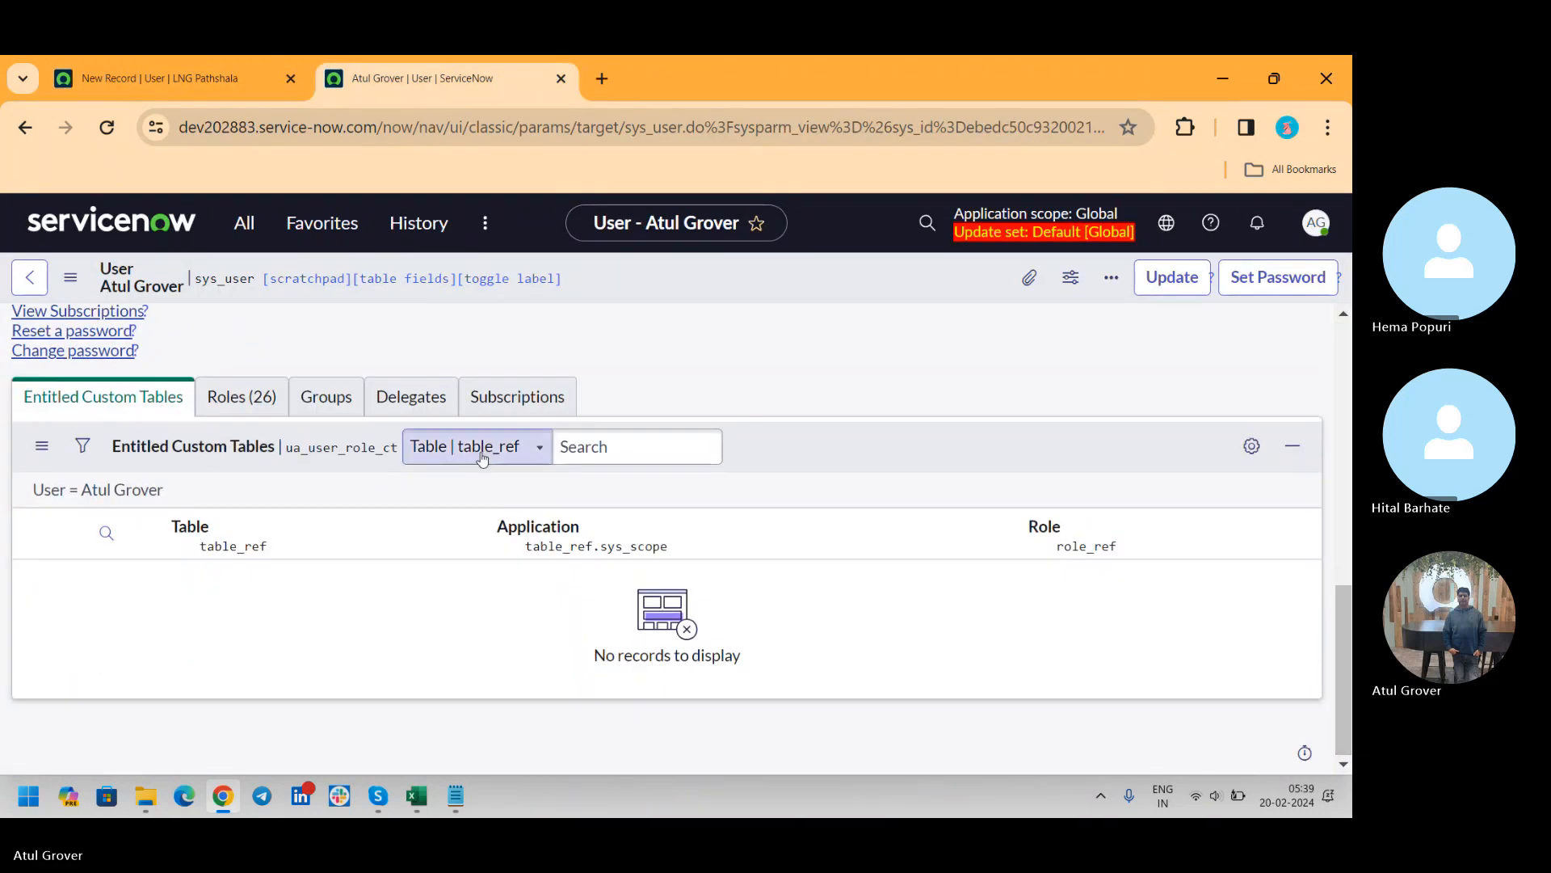
click(235, 400)
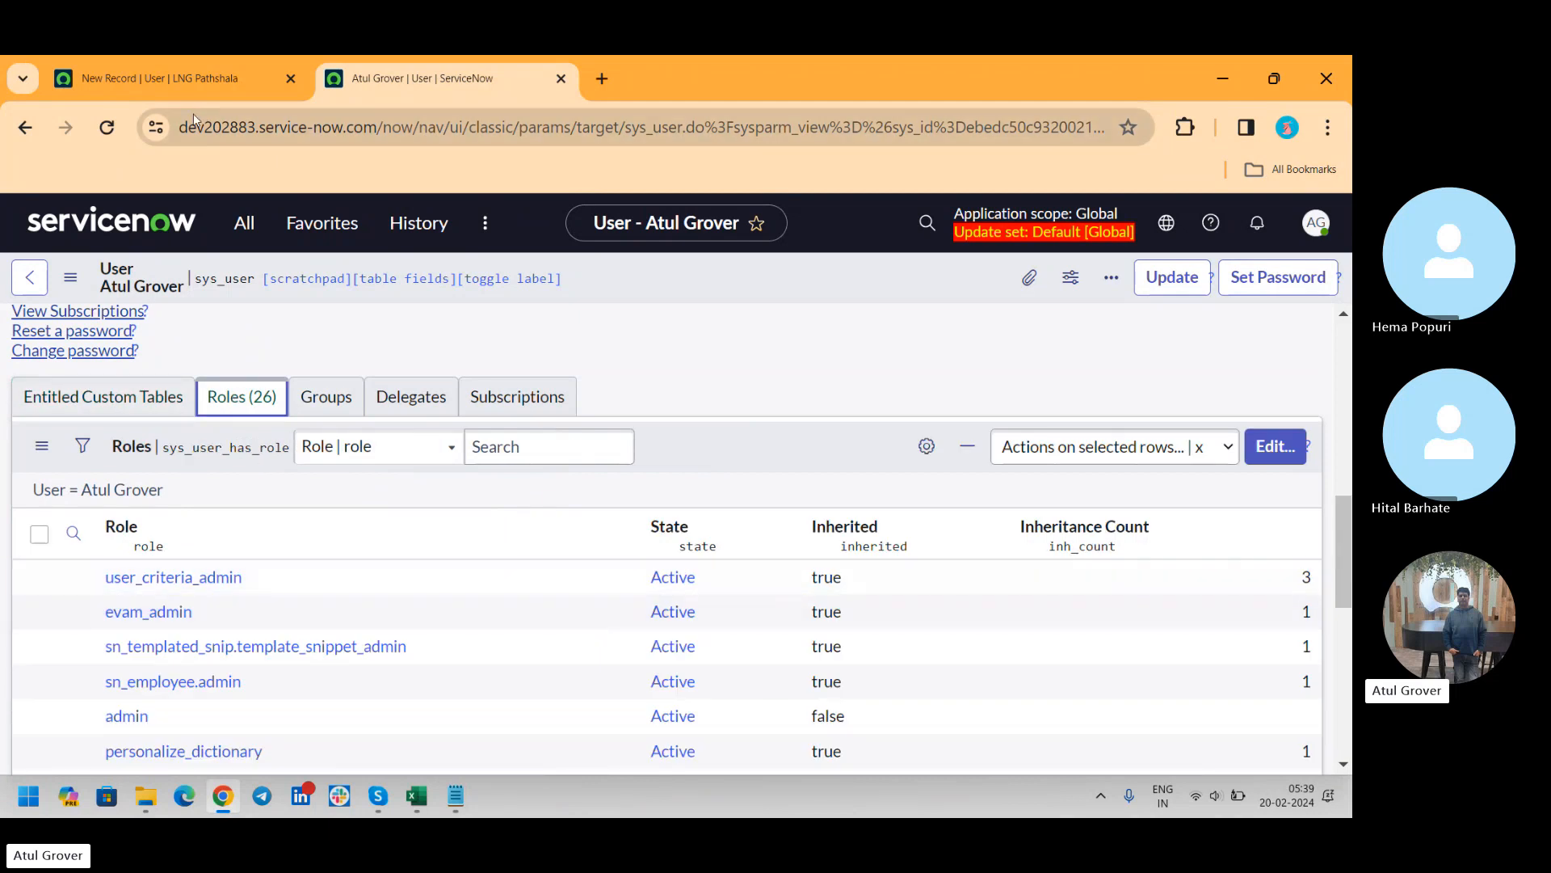
click(178, 87)
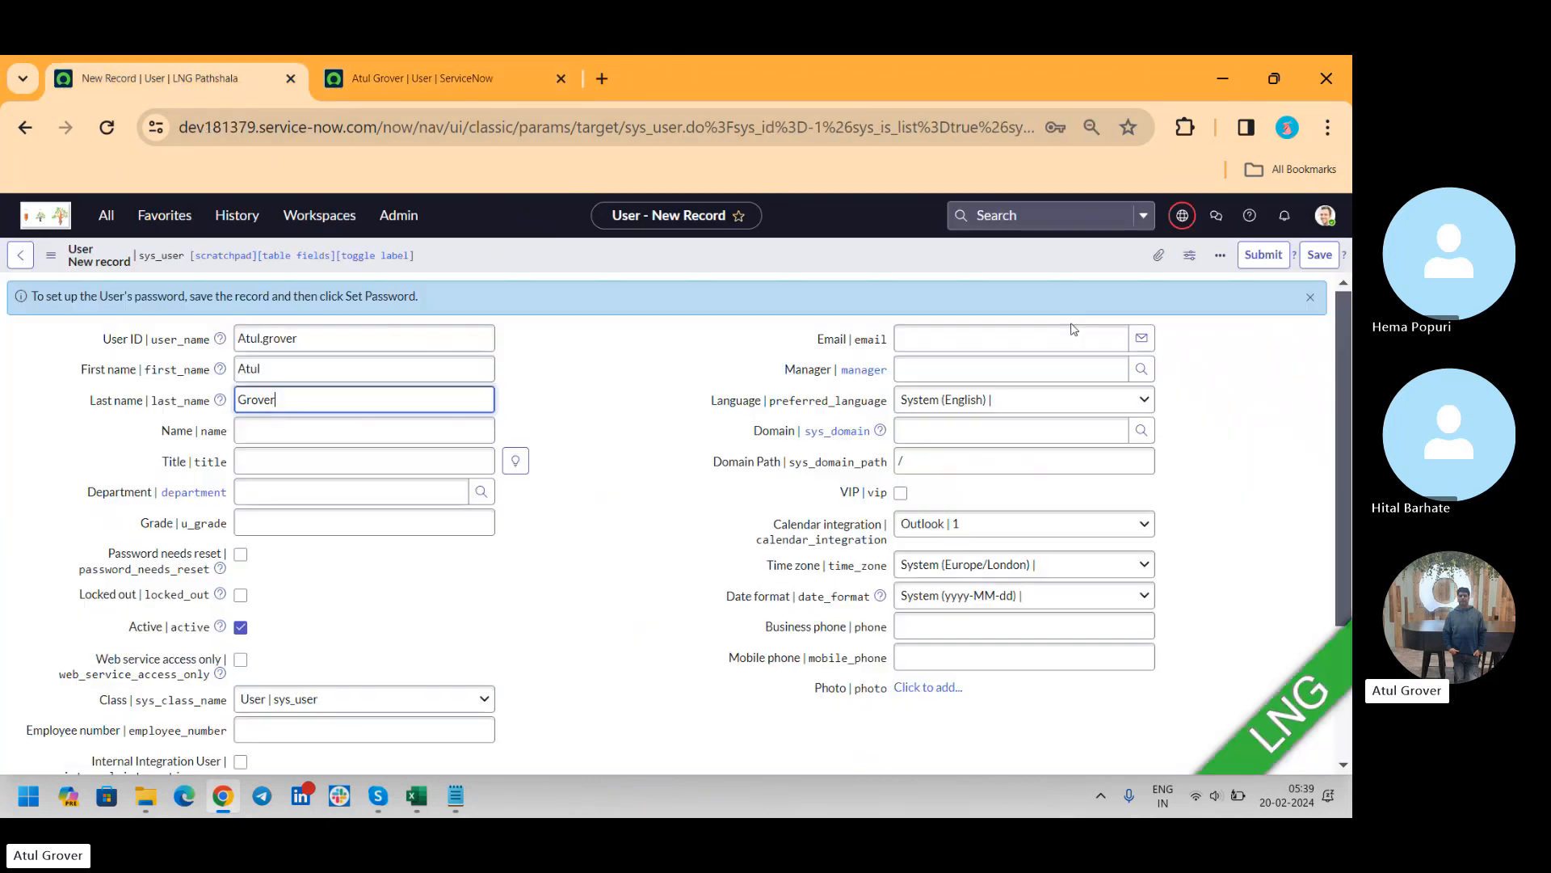
click(1312, 262)
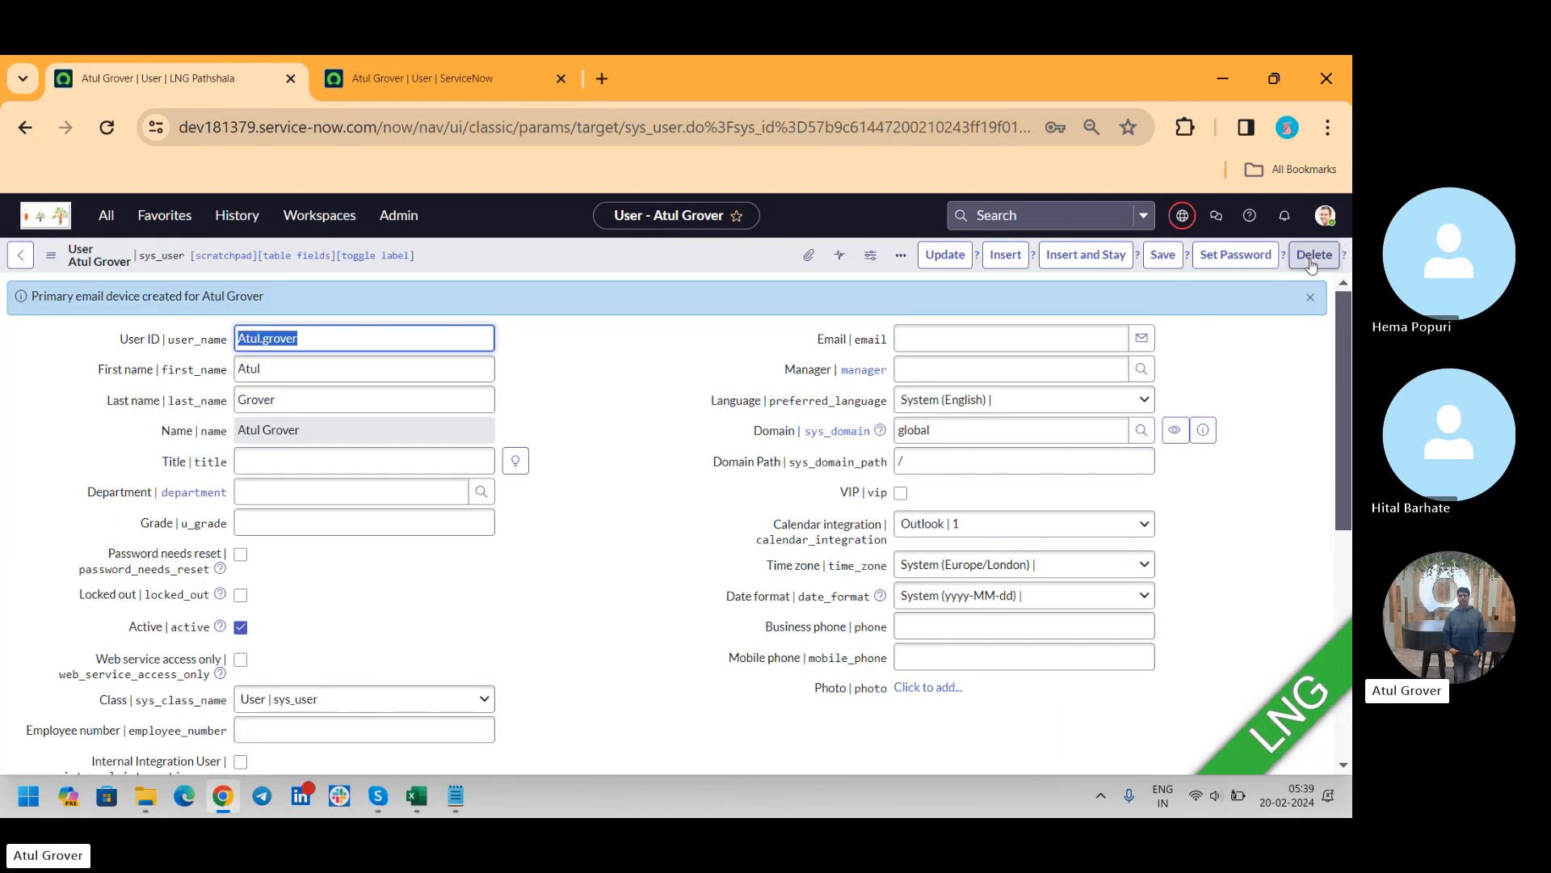
Assign the admin role to the new dev181379 user, save the role list and dismiss the top role notification
scroll(1343, 459, down, 6)
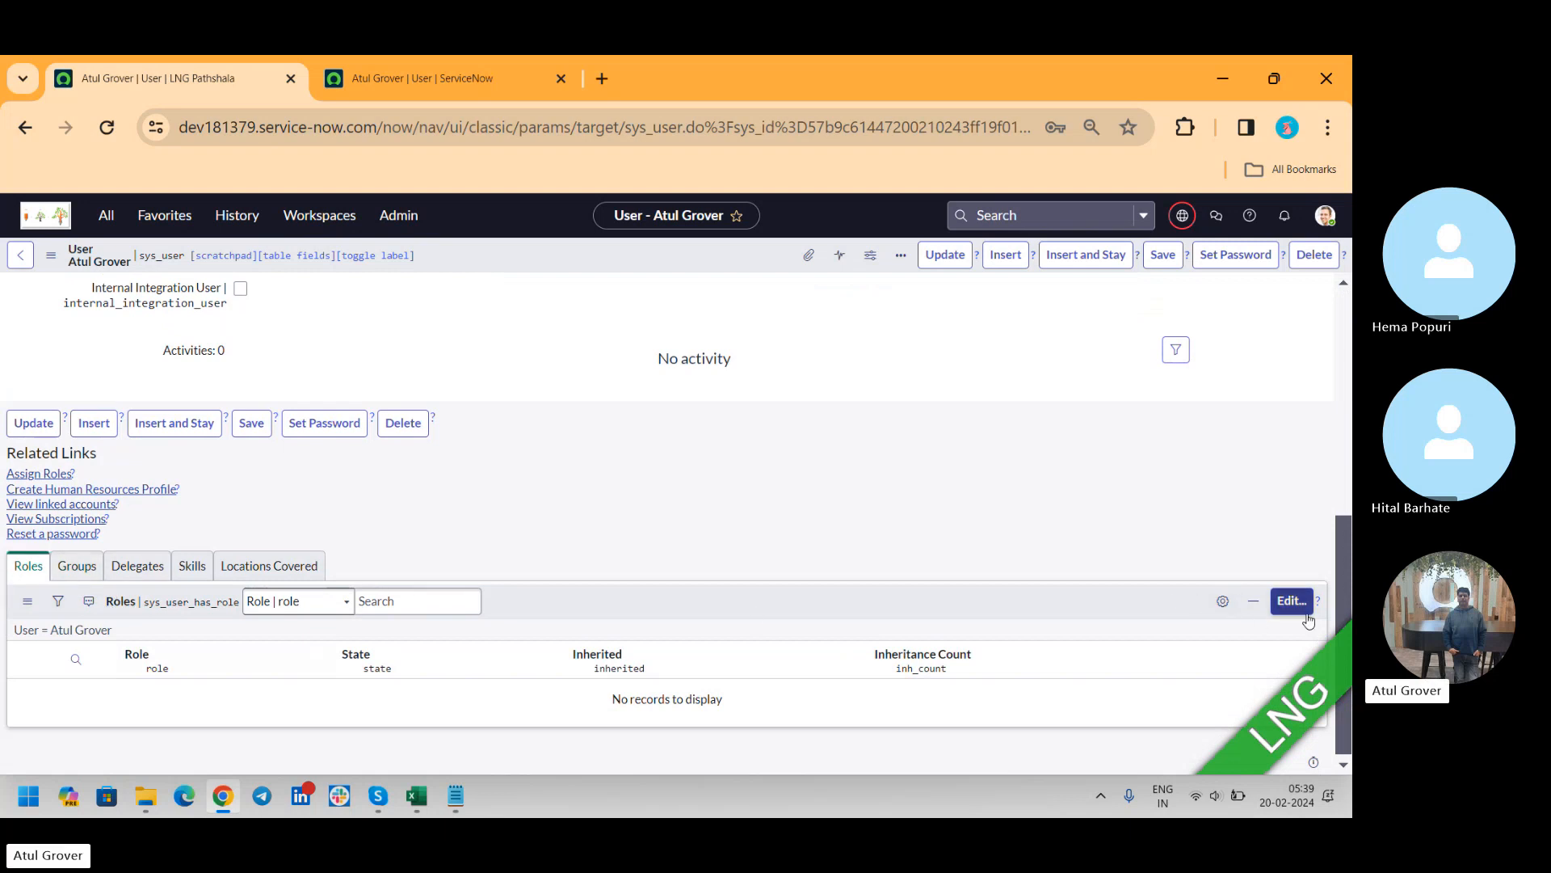
click(1280, 606)
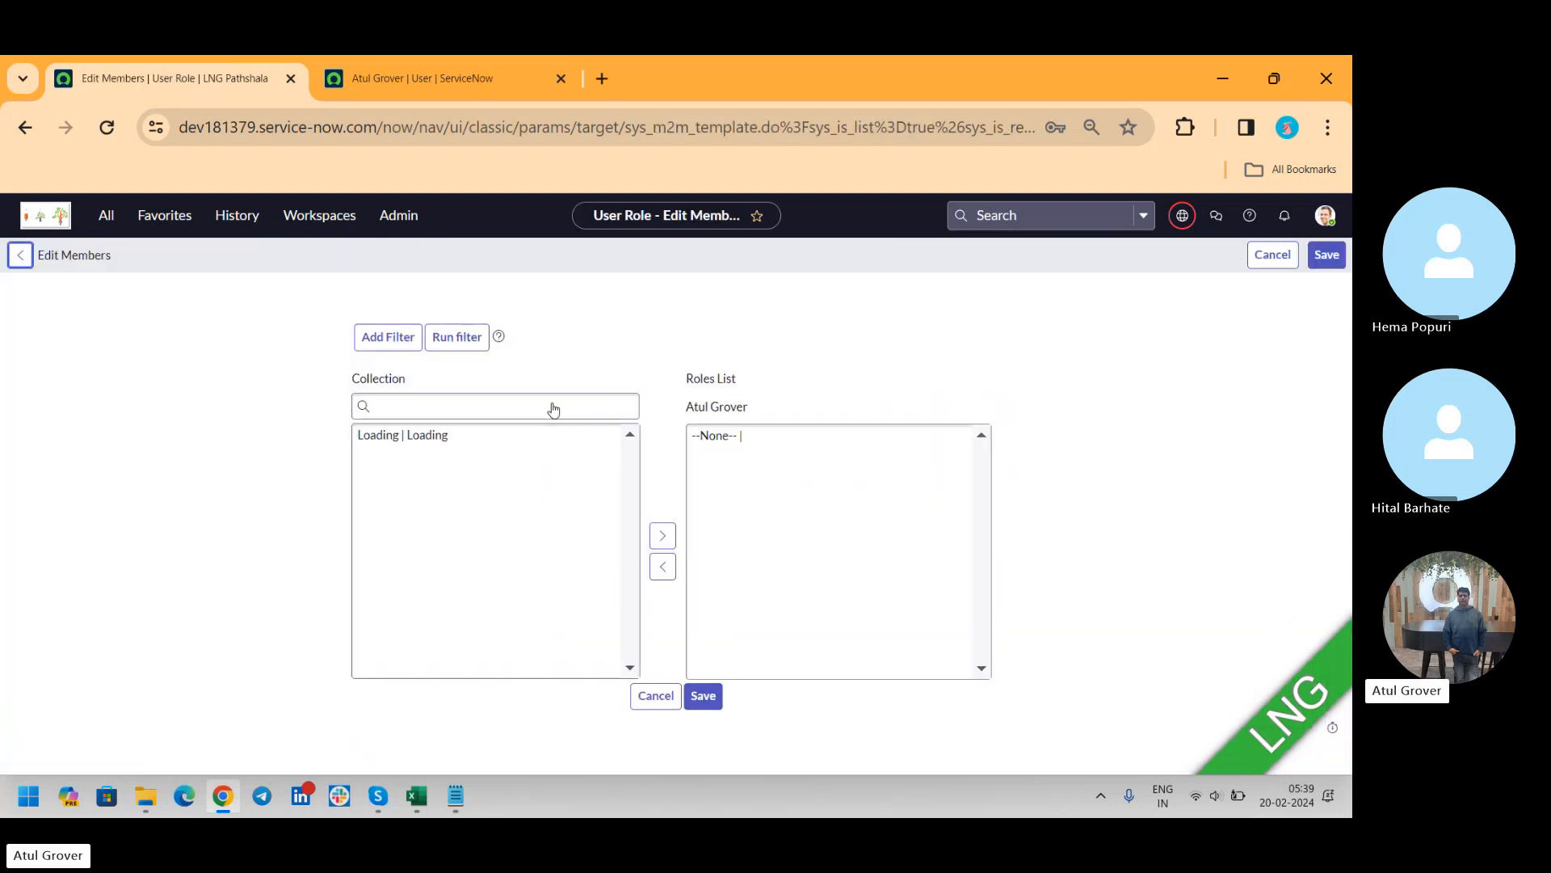
click(468, 445)
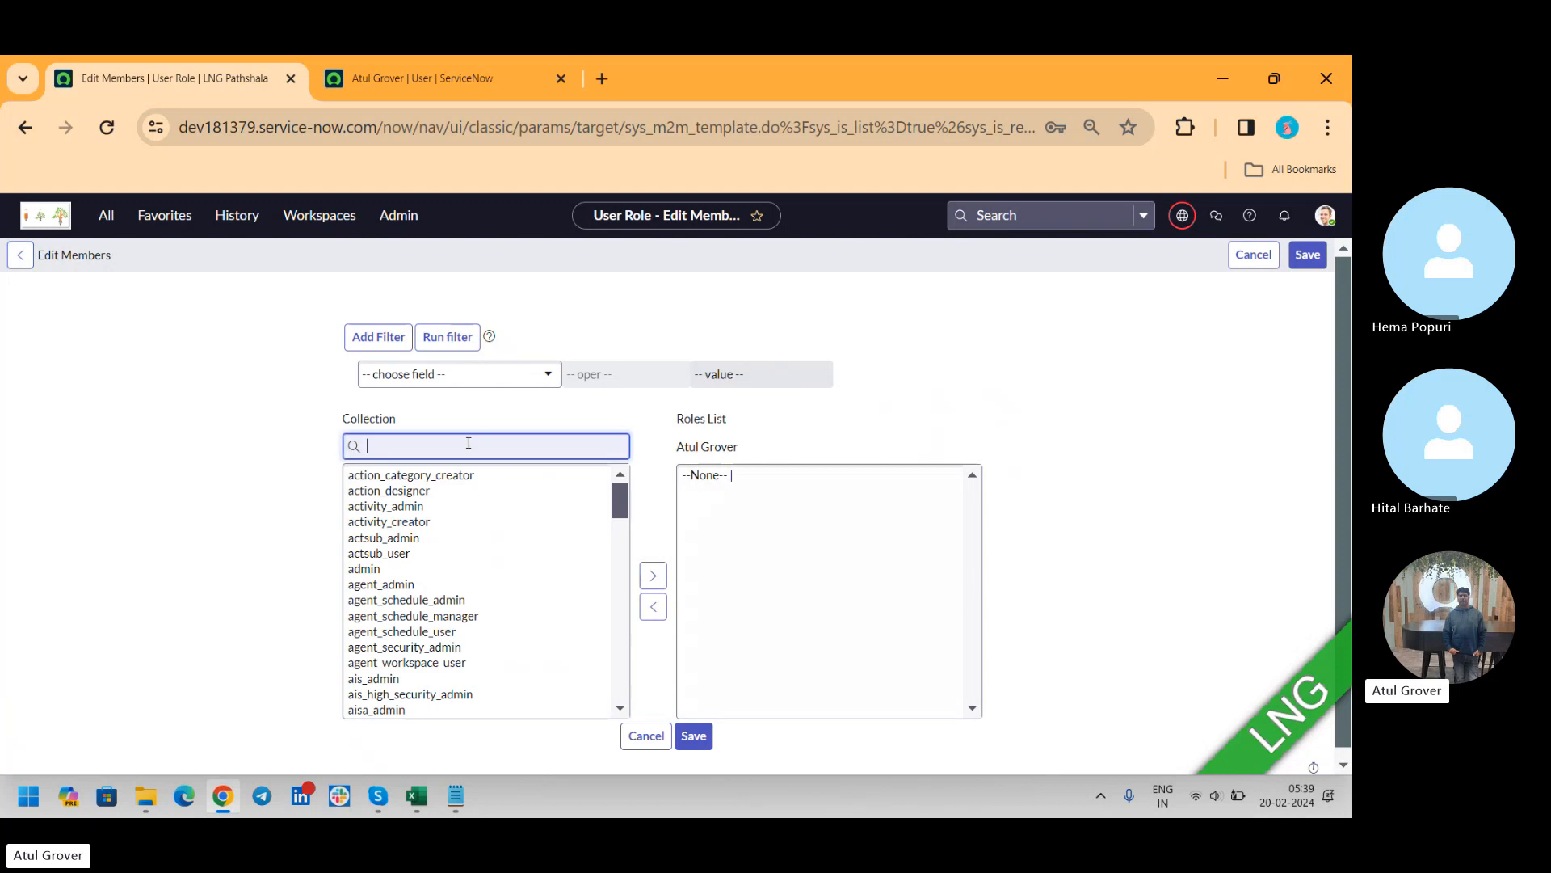
text(admin)
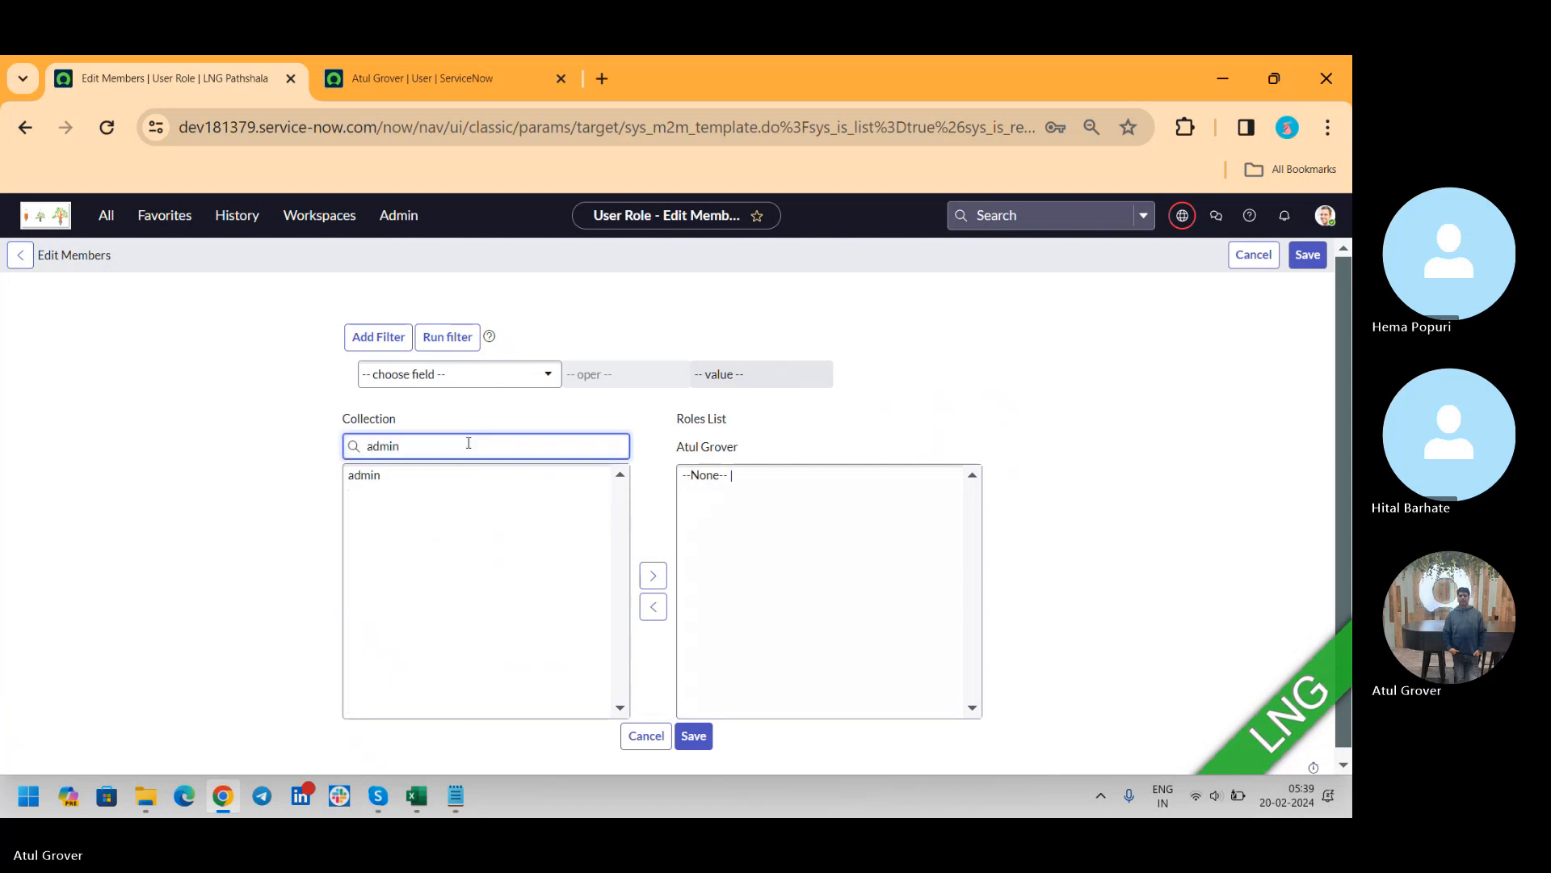
click(381, 477)
click(652, 576)
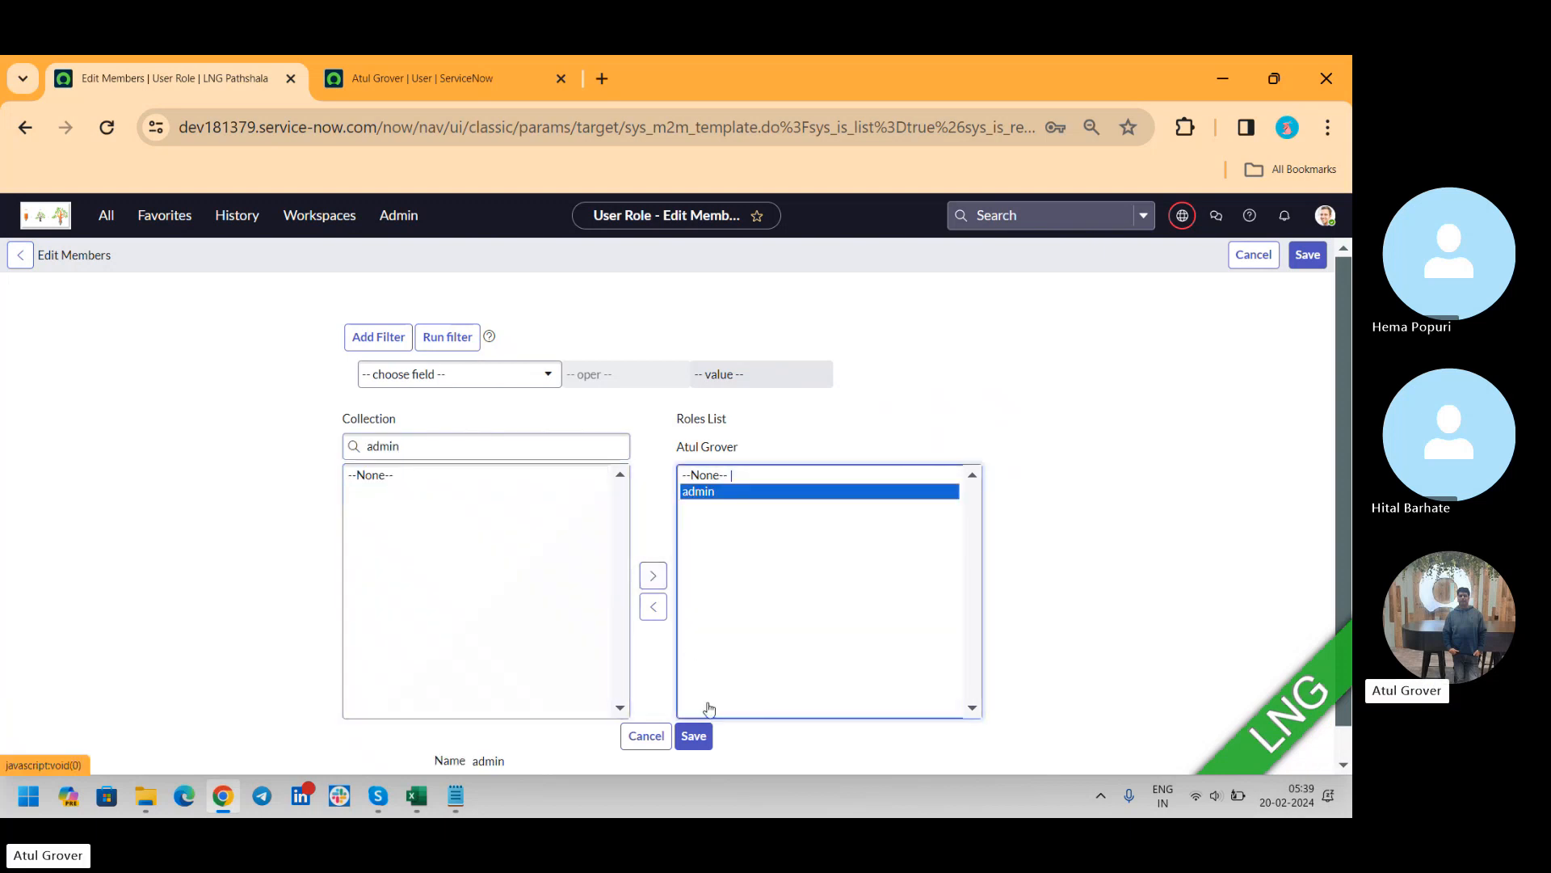
click(700, 737)
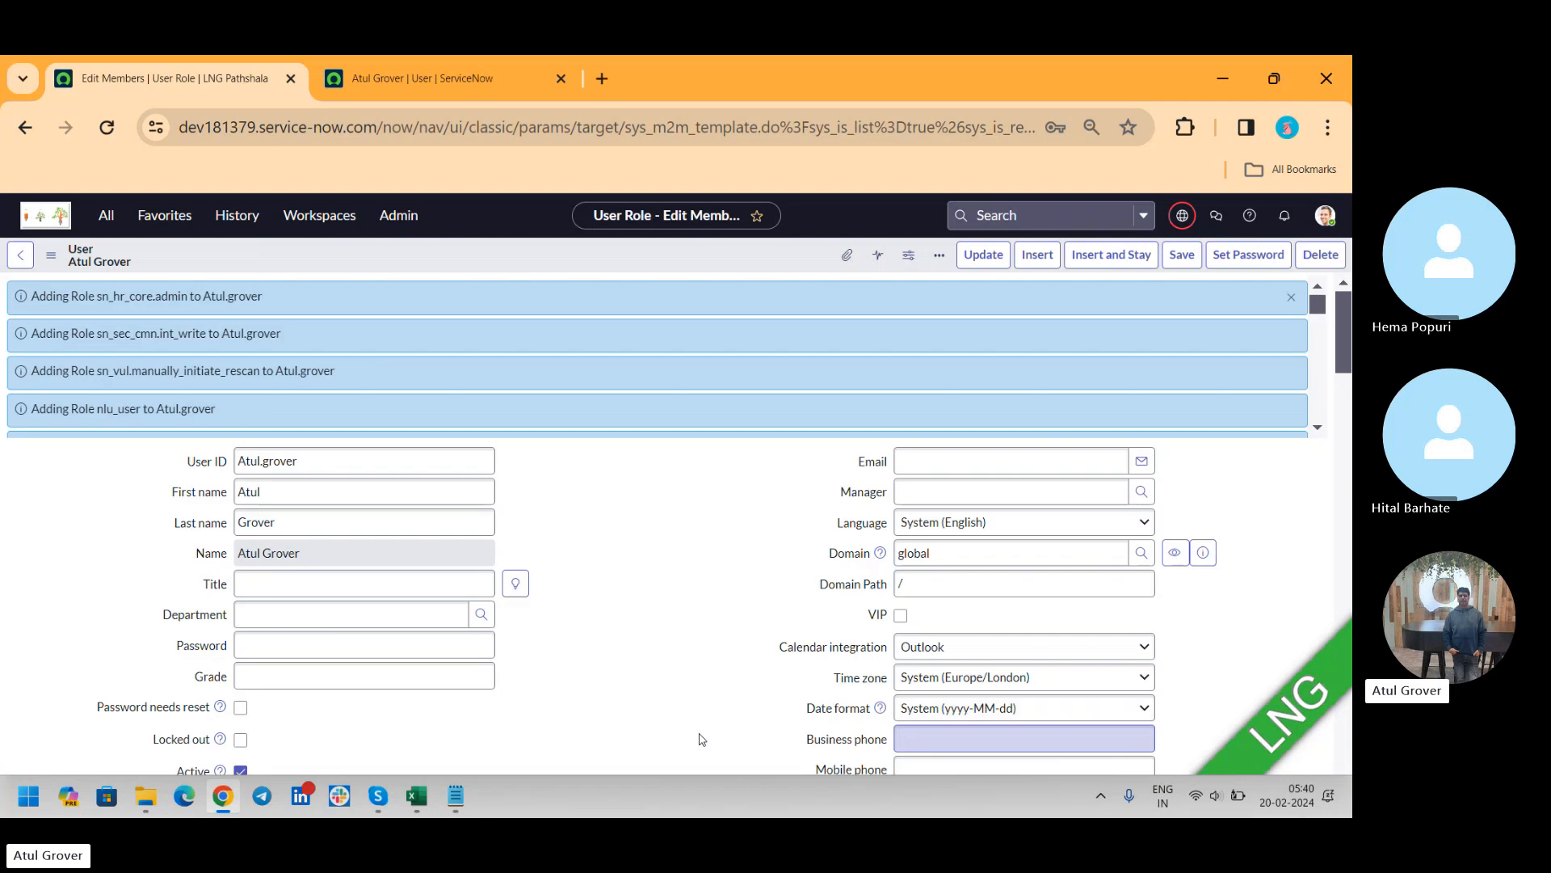
click(1290, 296)
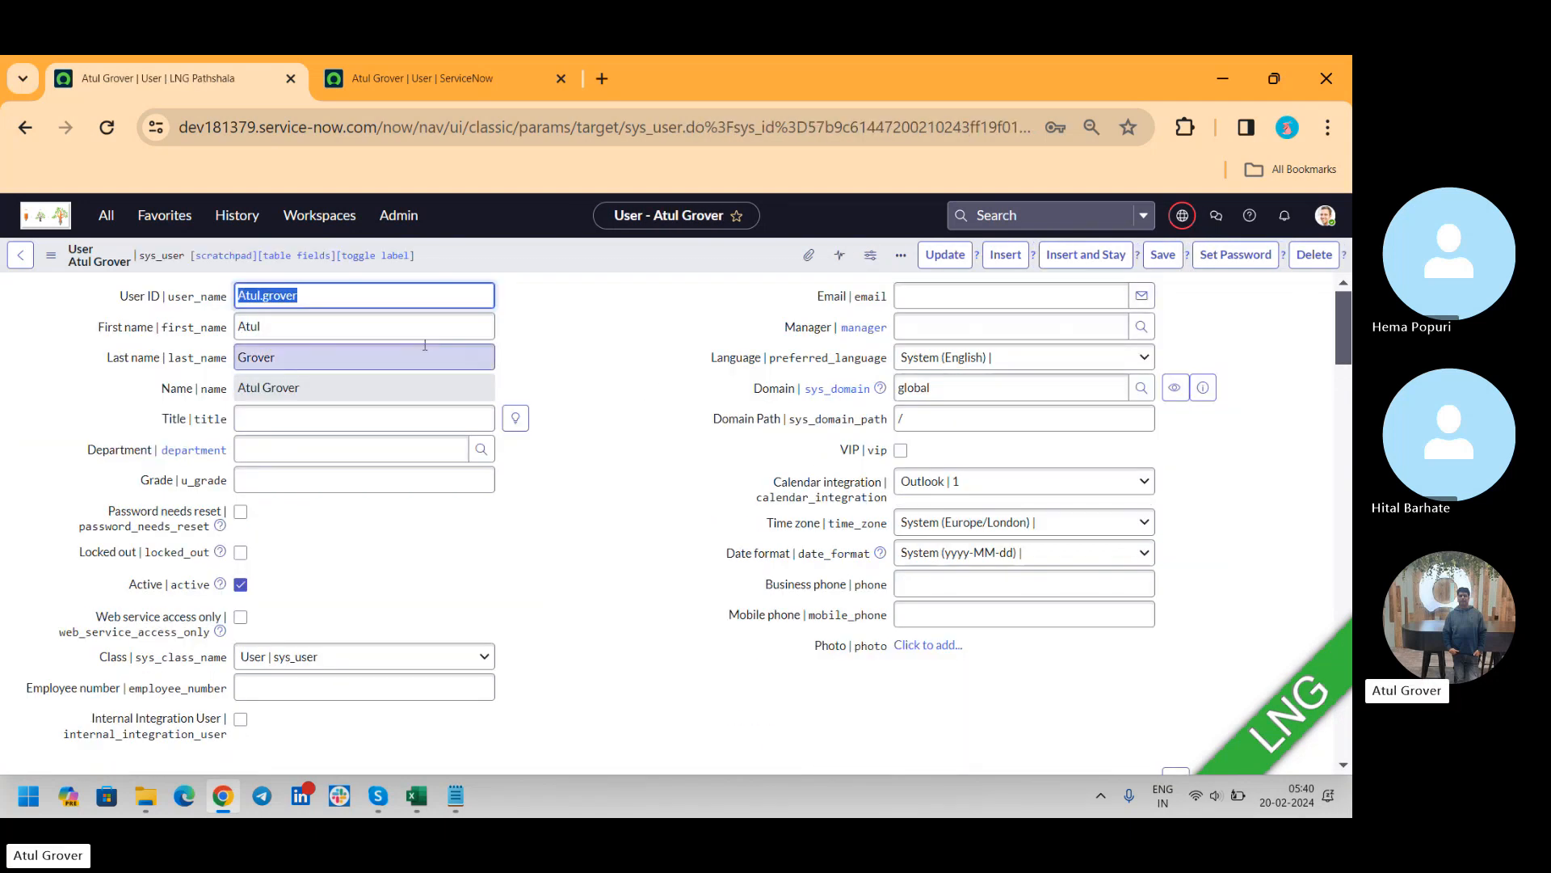
Check the roles and profile fields of the dev202883 user record against the new dev181379 record
click(405, 95)
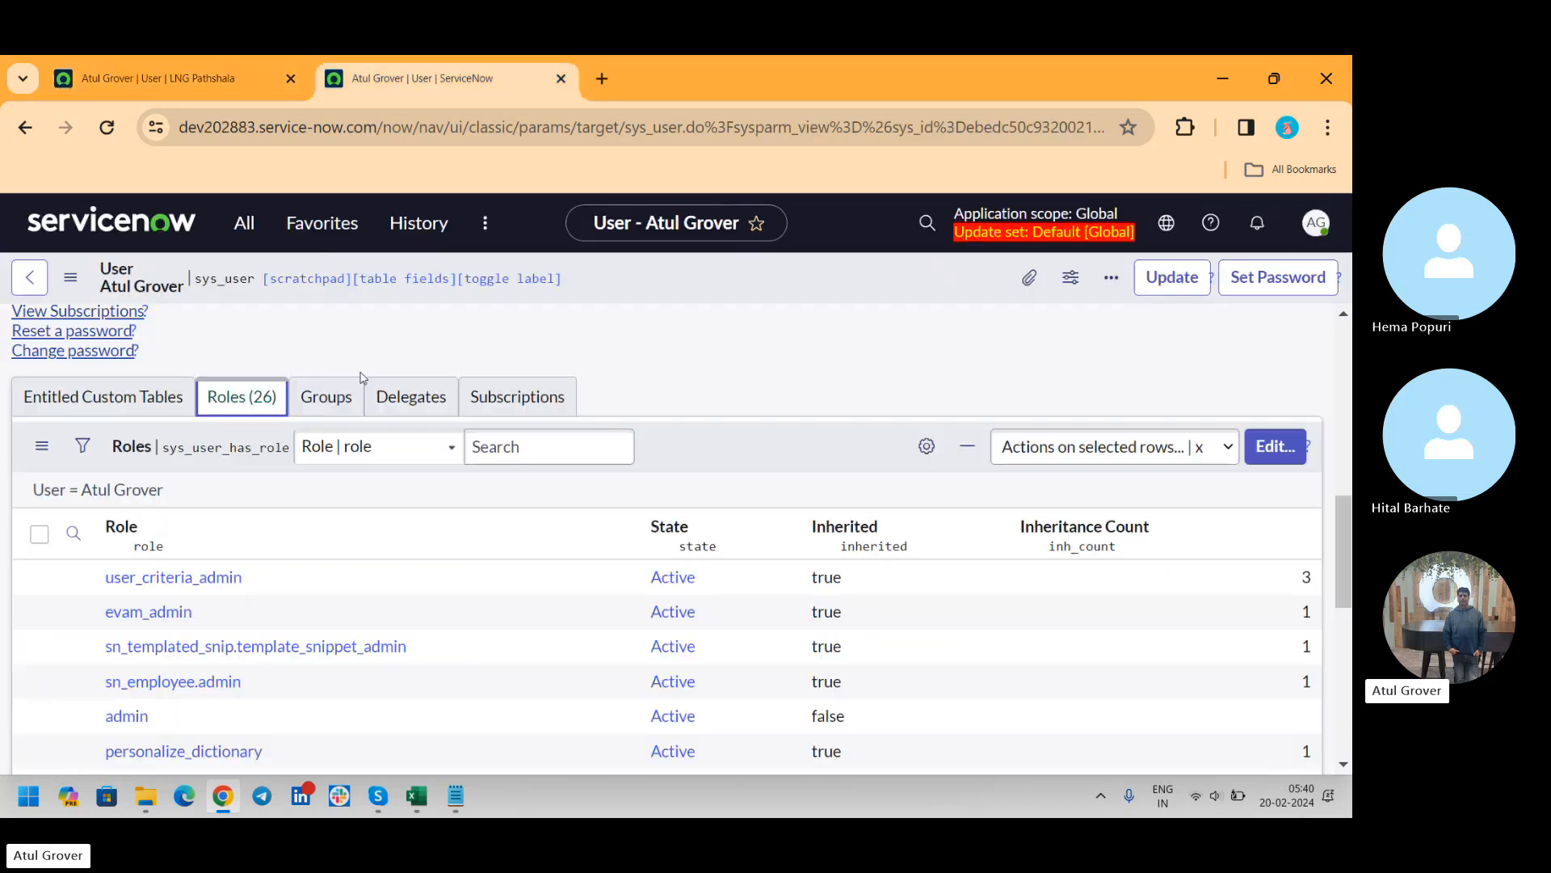
click(1346, 341)
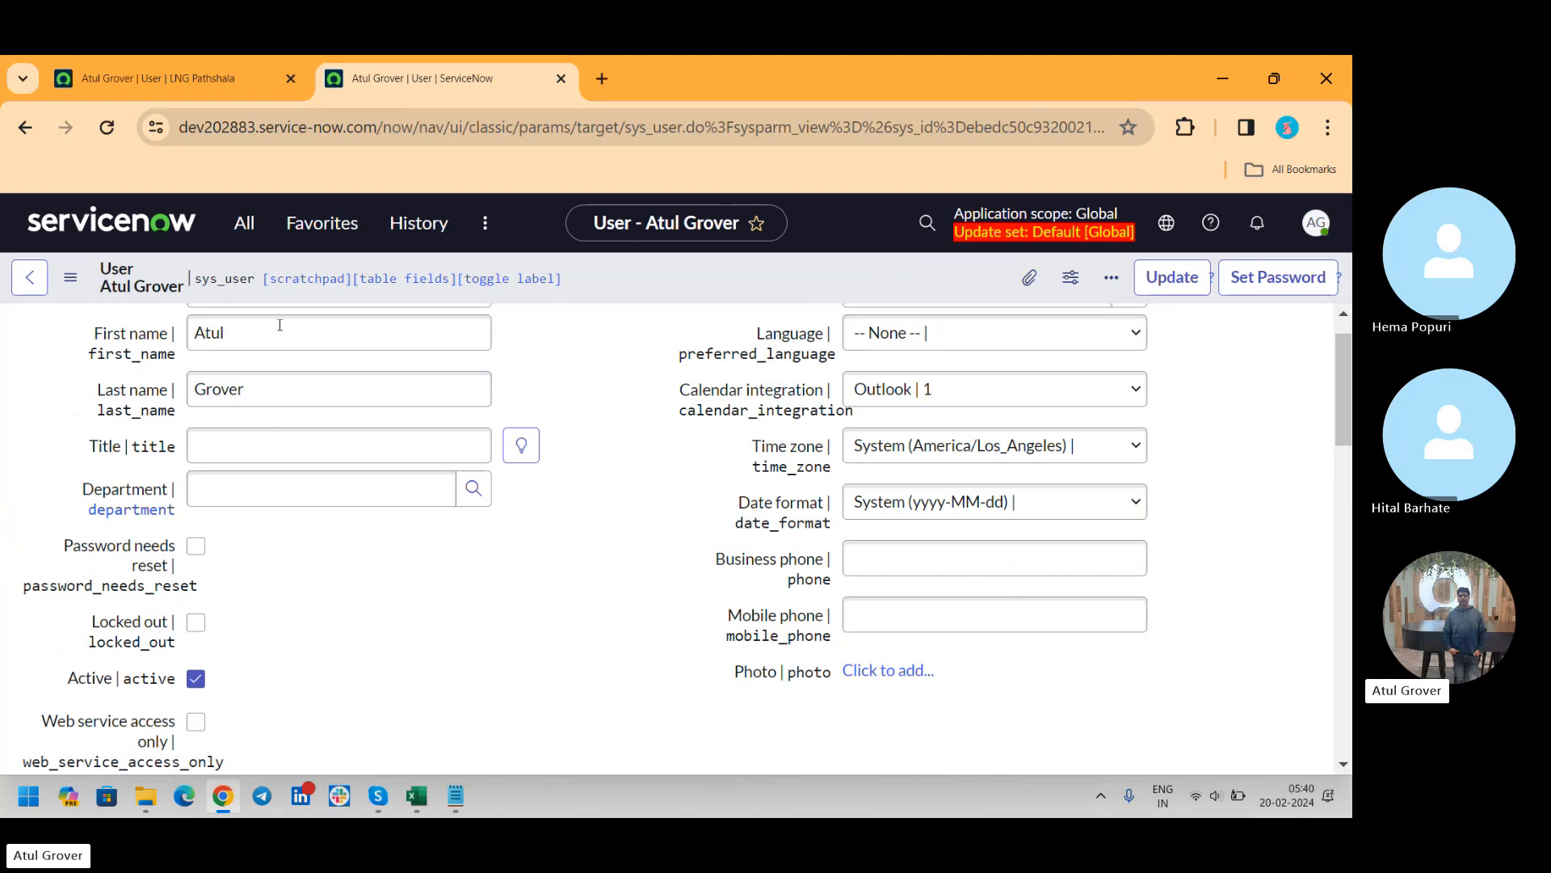
click(209, 83)
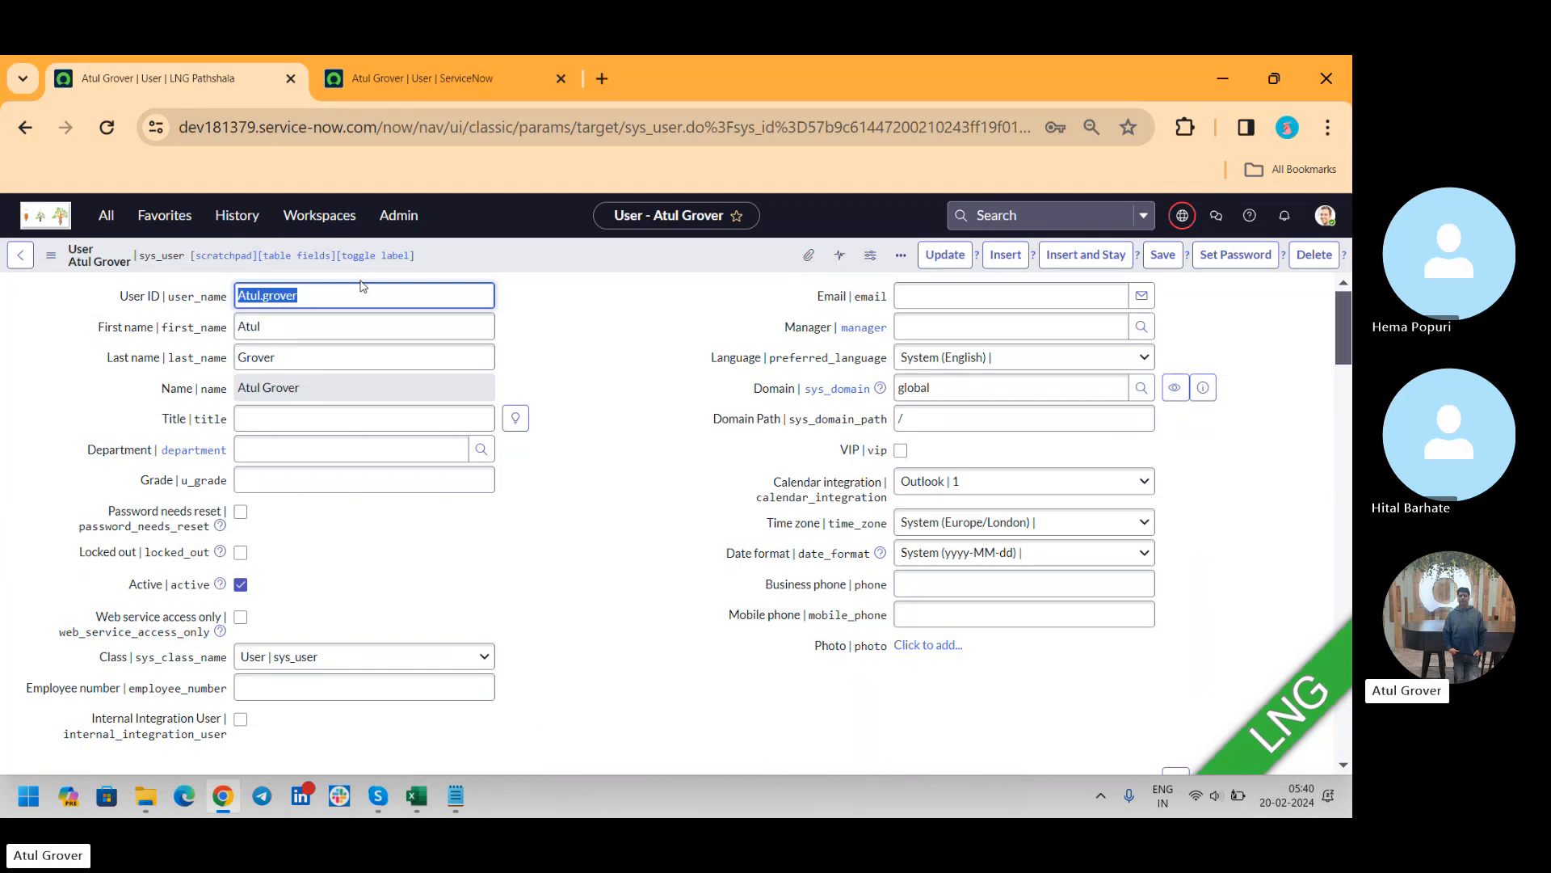
Add two new lines below "Test - T M" in the Notepad notes and return to the browser
click(456, 795)
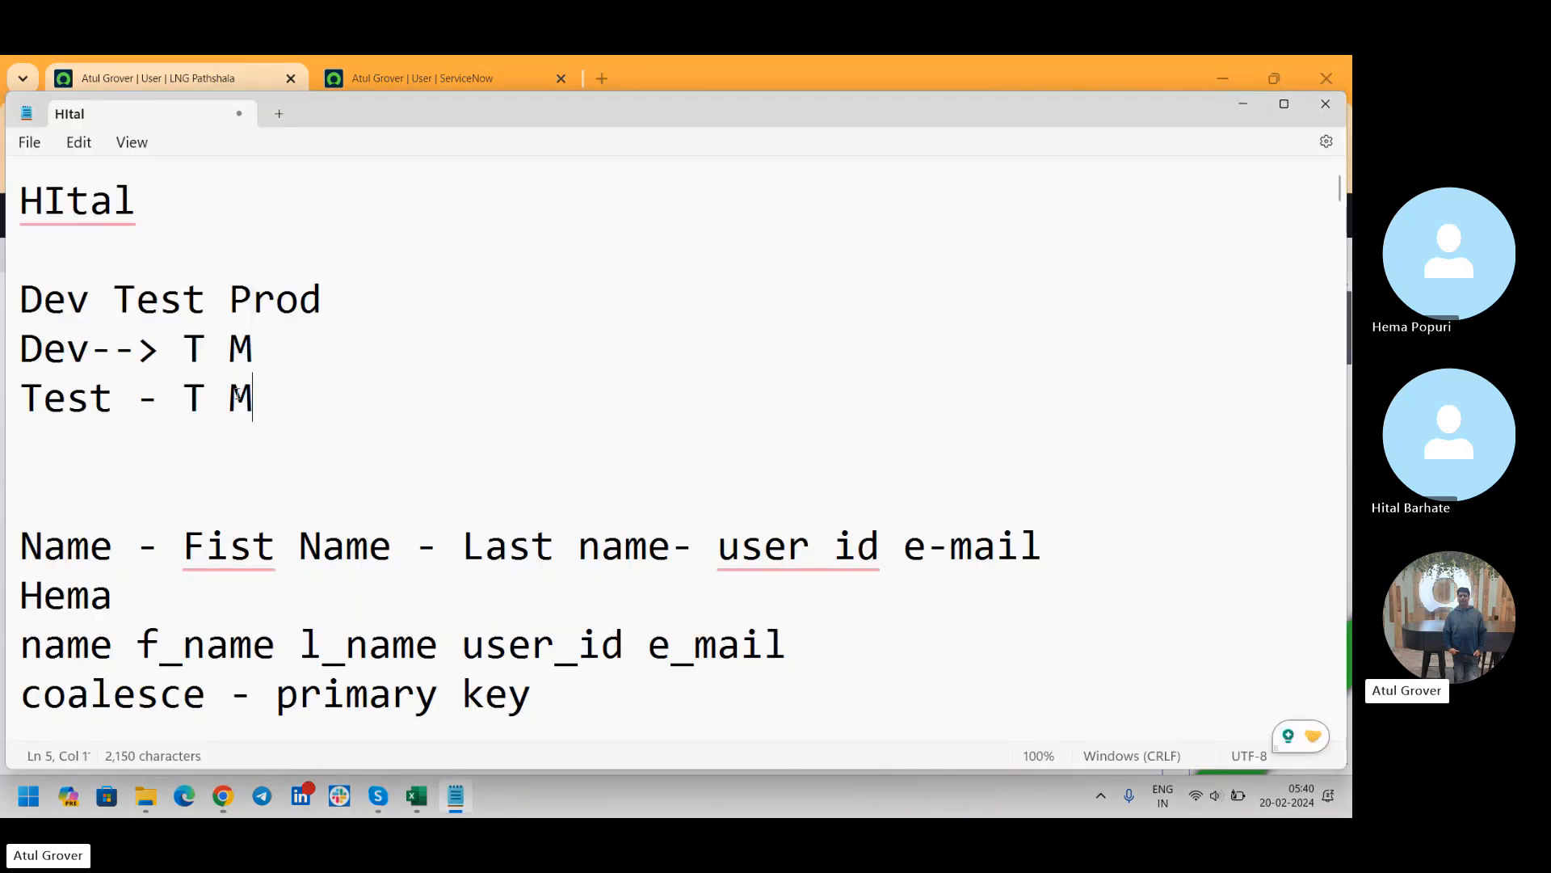
key(Return)
key(Return)
click(317, 58)
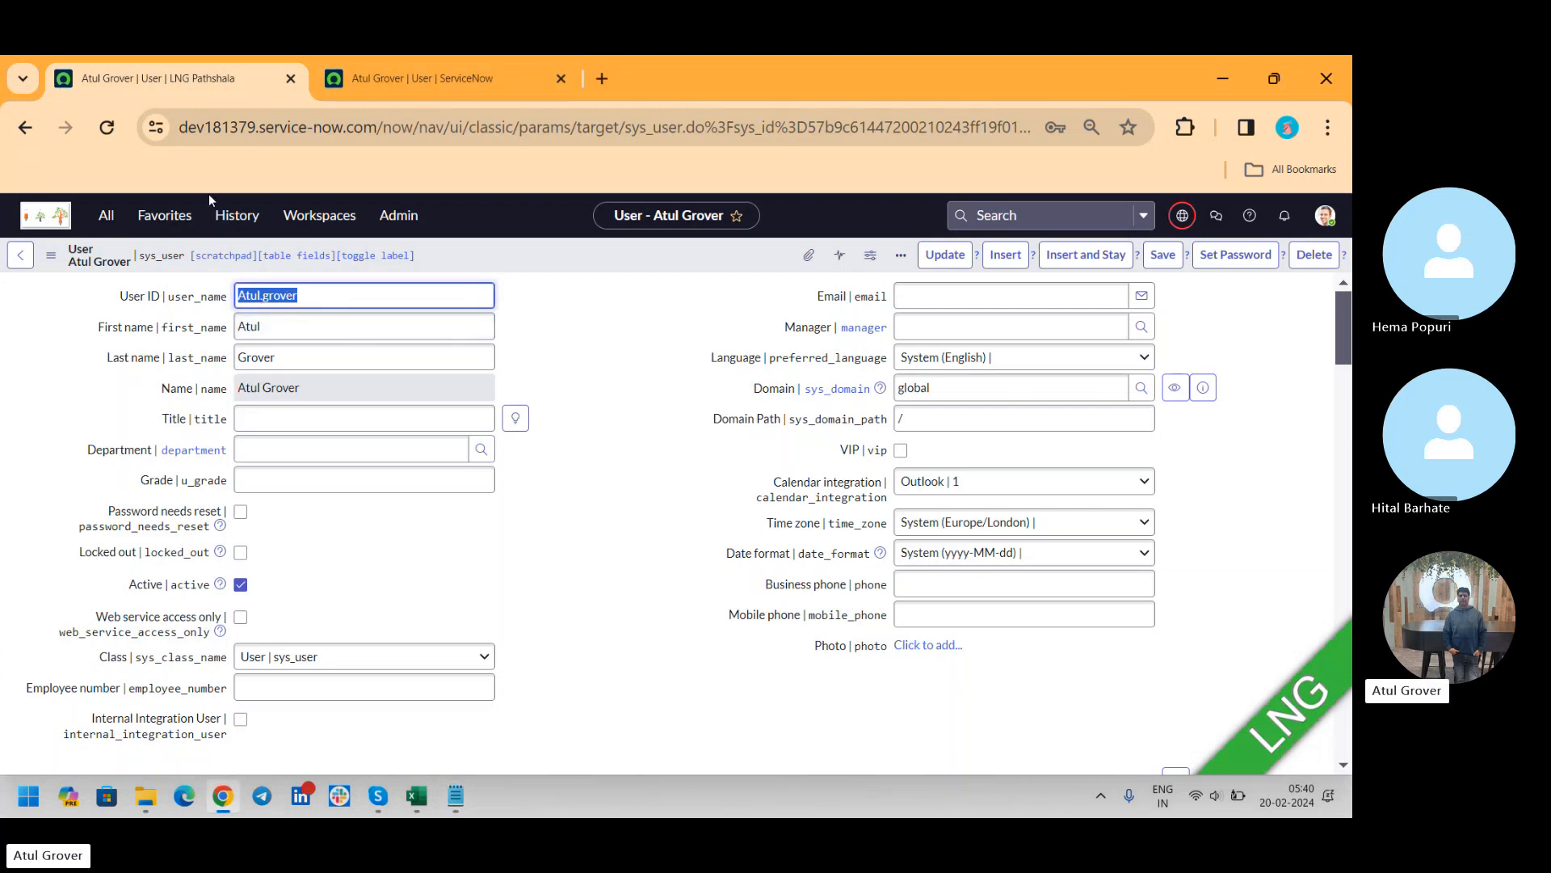
Review the User ID and name fields of the dev202883 user record and return to the dev181379 record
click(457, 76)
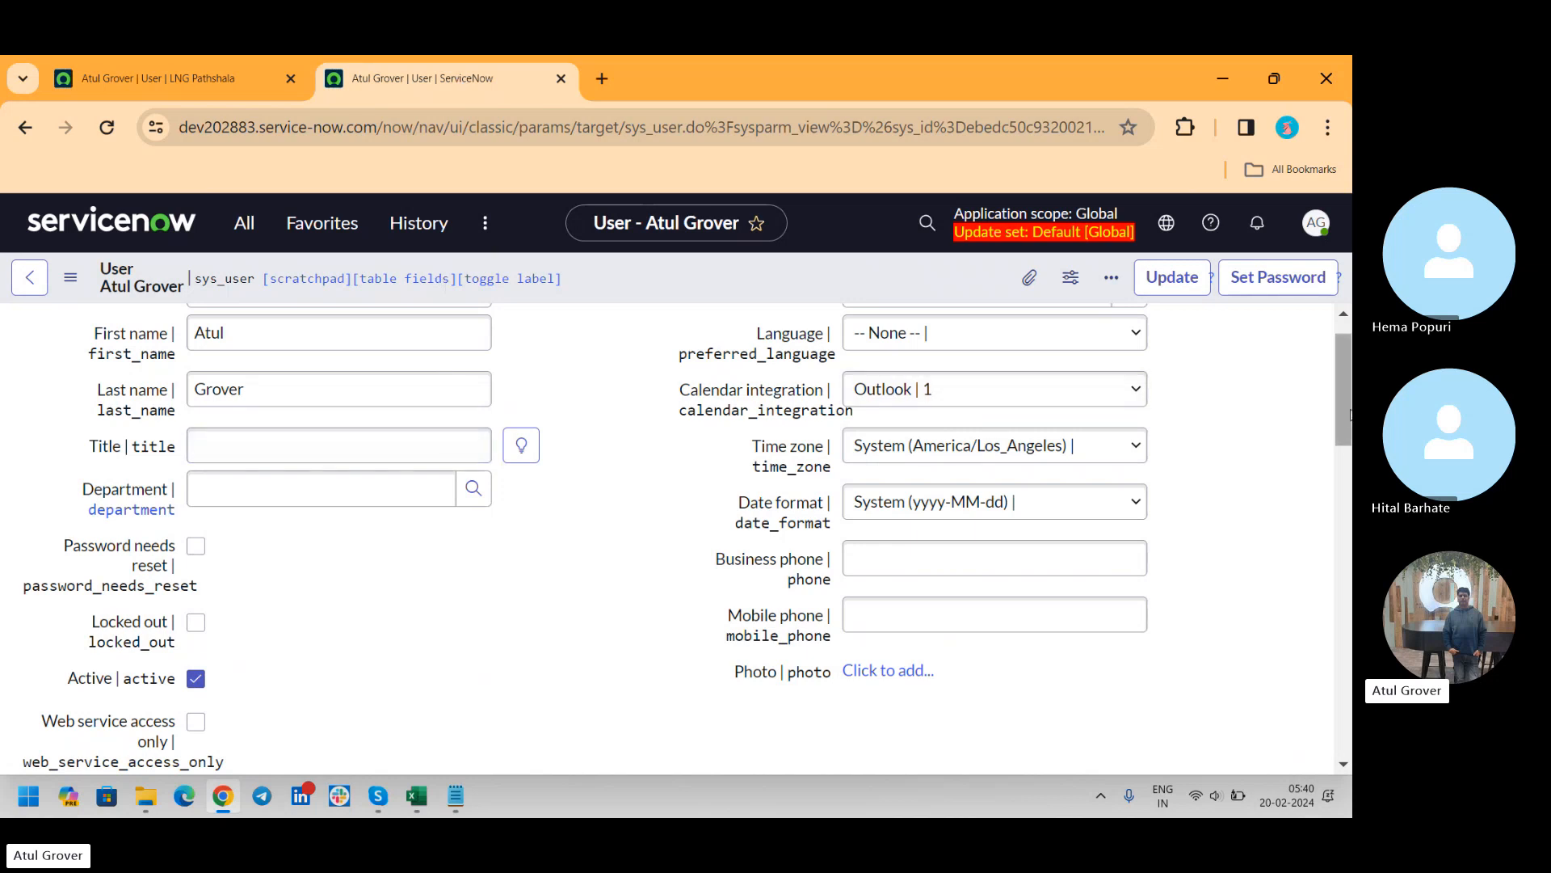
drag(1344, 409, 1346, 348)
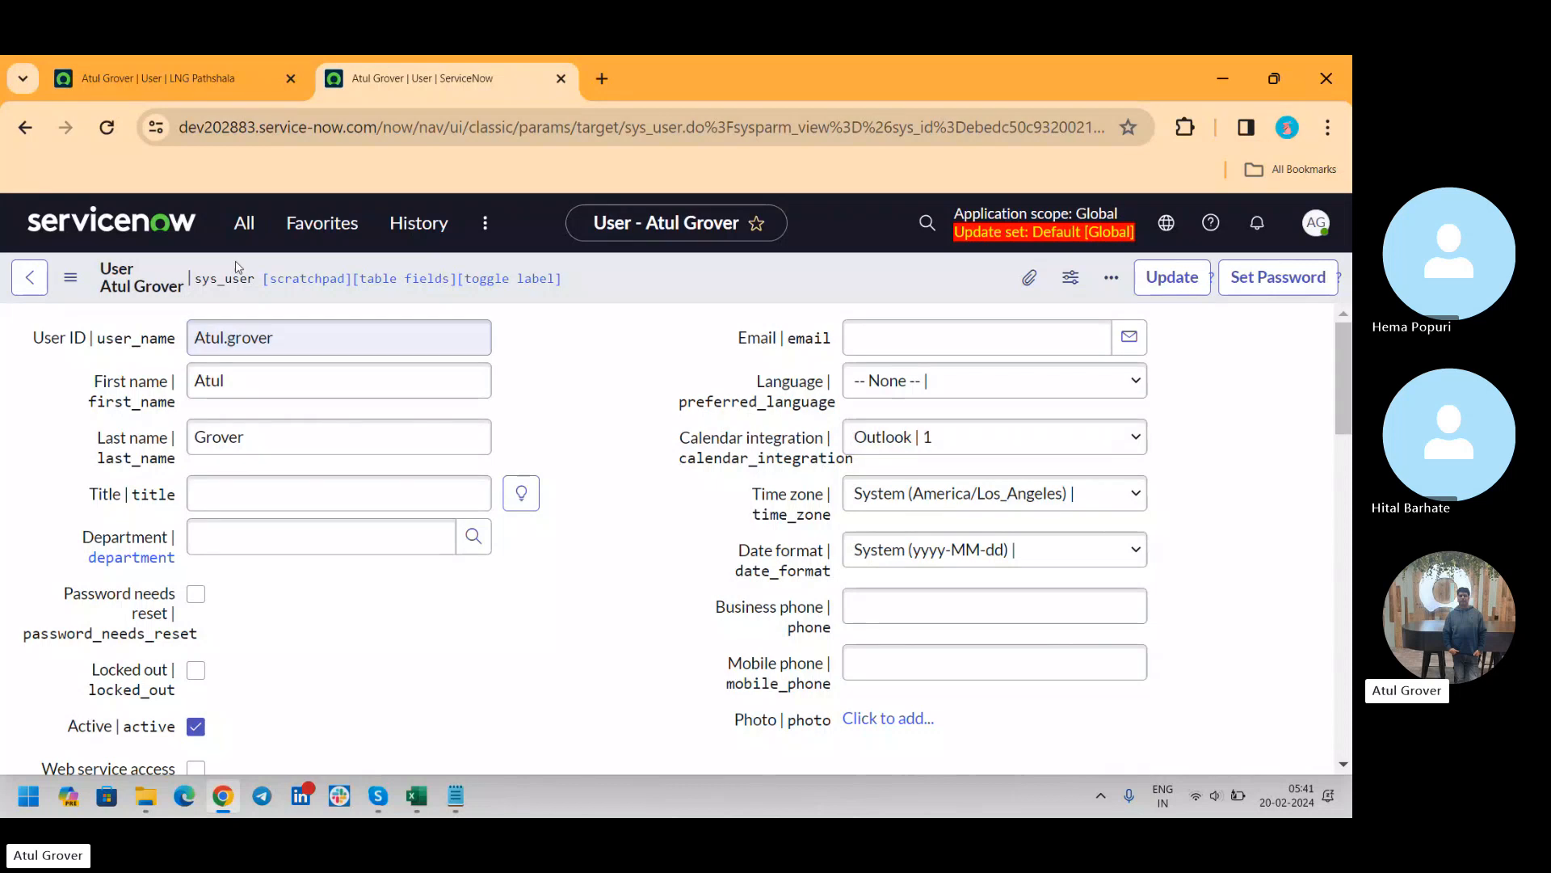
click(169, 91)
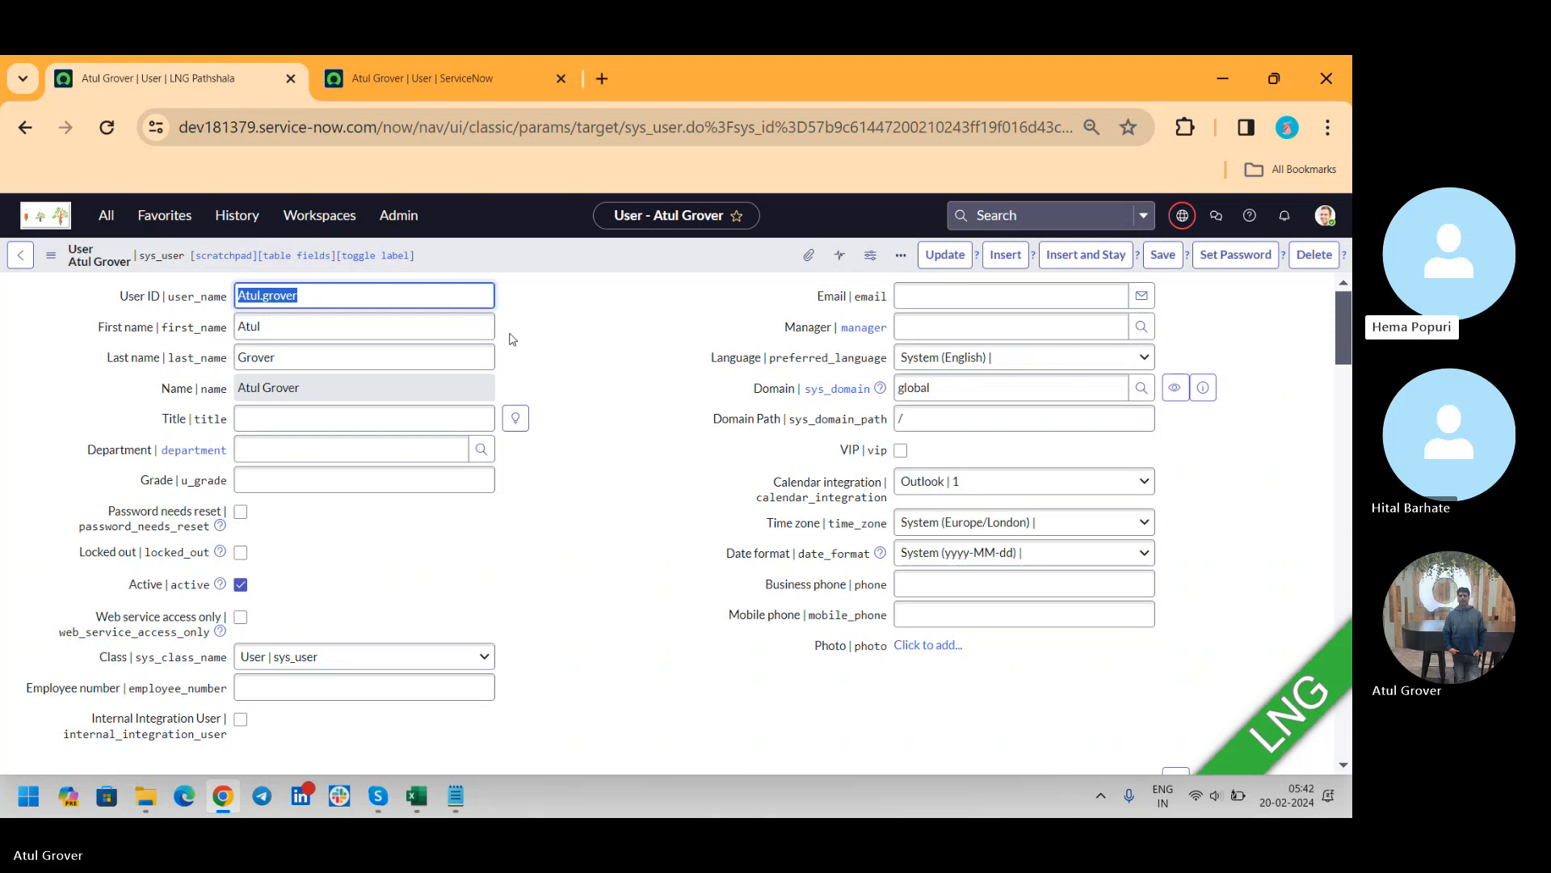
key(XF86AudioRaiseVolume)
key(XF86AudioRaiseVolume)
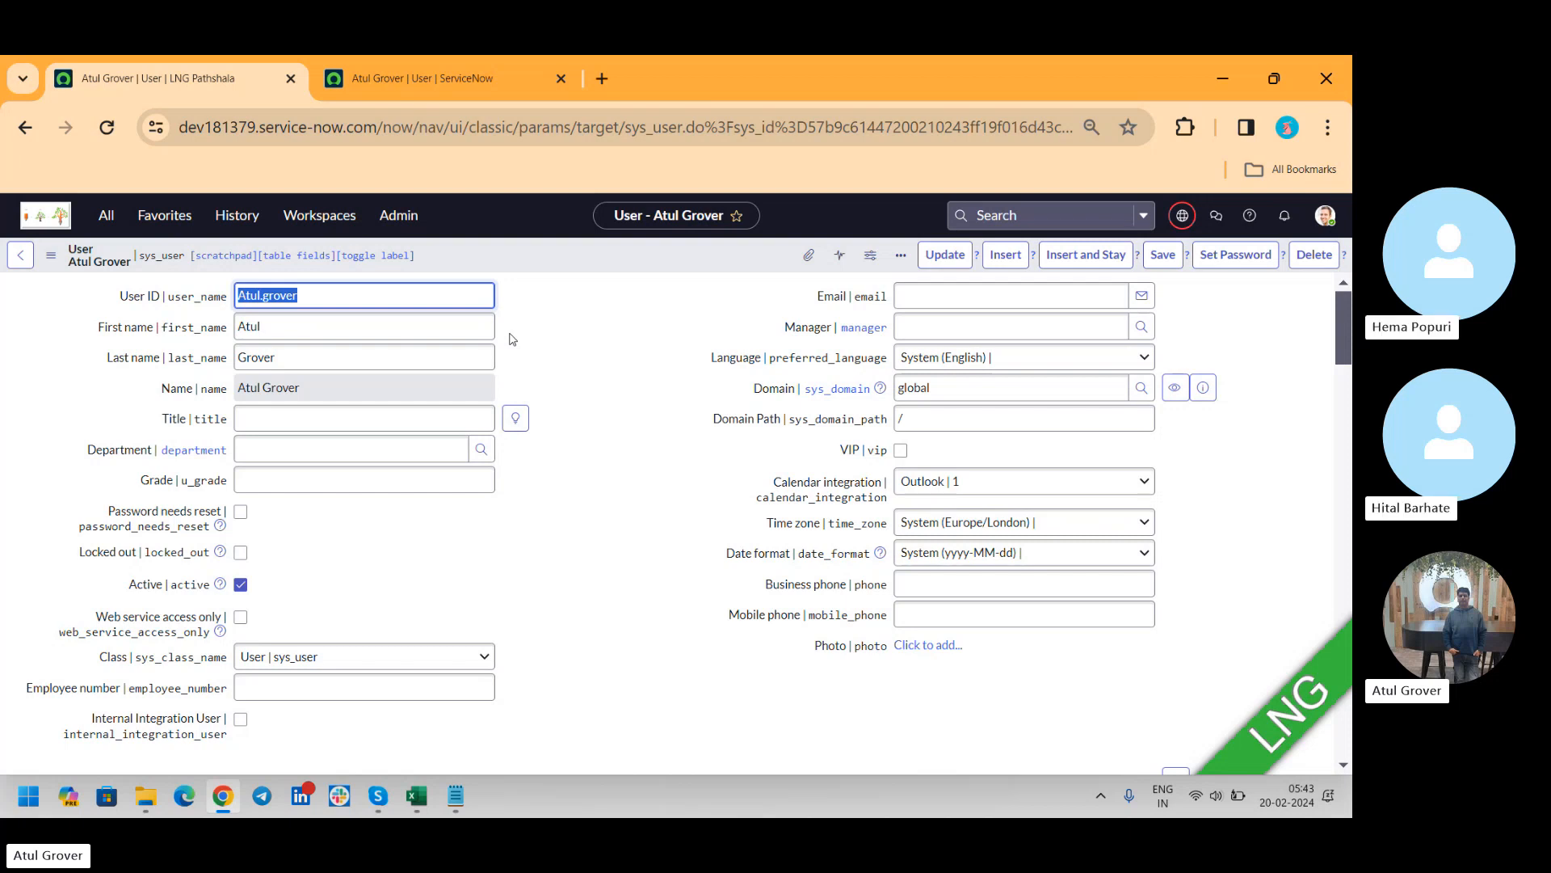
Copy the sys_id of the dev181379 user record into the Notepad notes on a line labelled "LNG -"
right_click(582, 256)
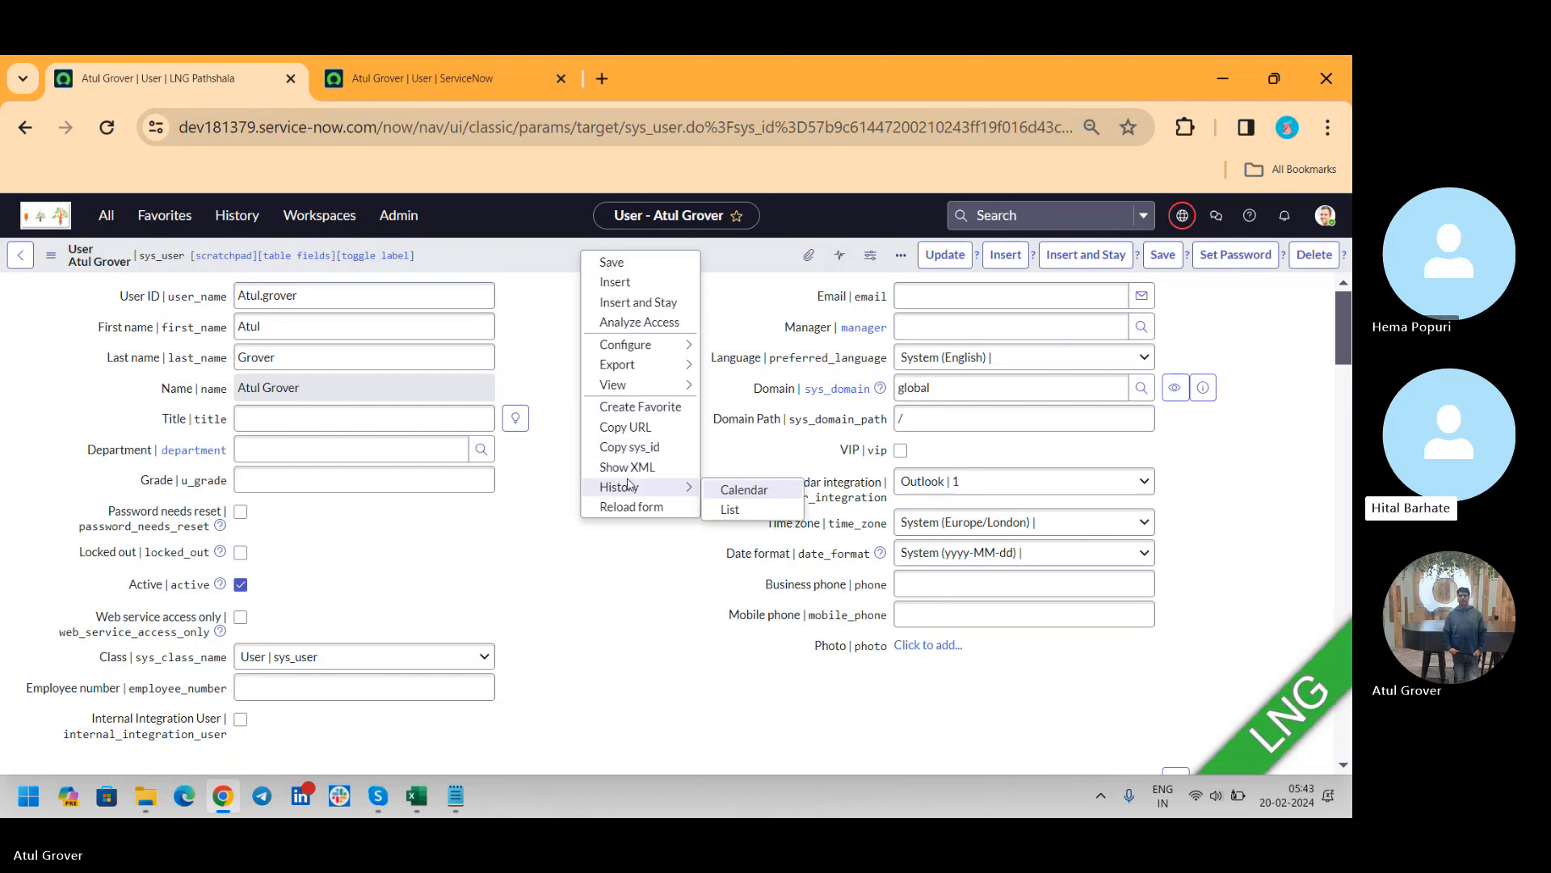
mouse_move(624, 388)
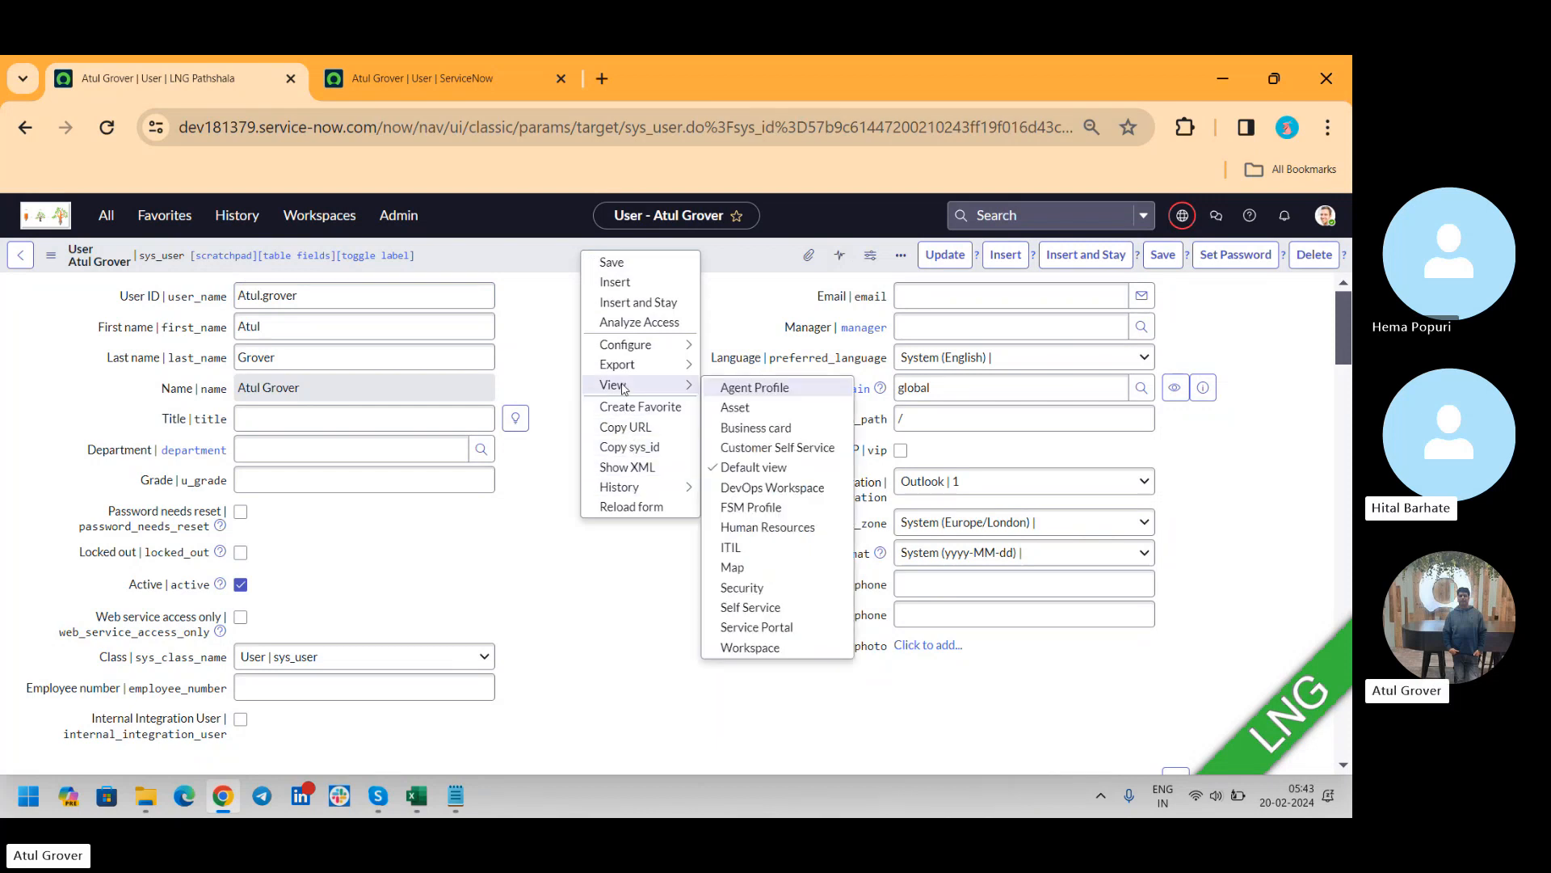
click(623, 447)
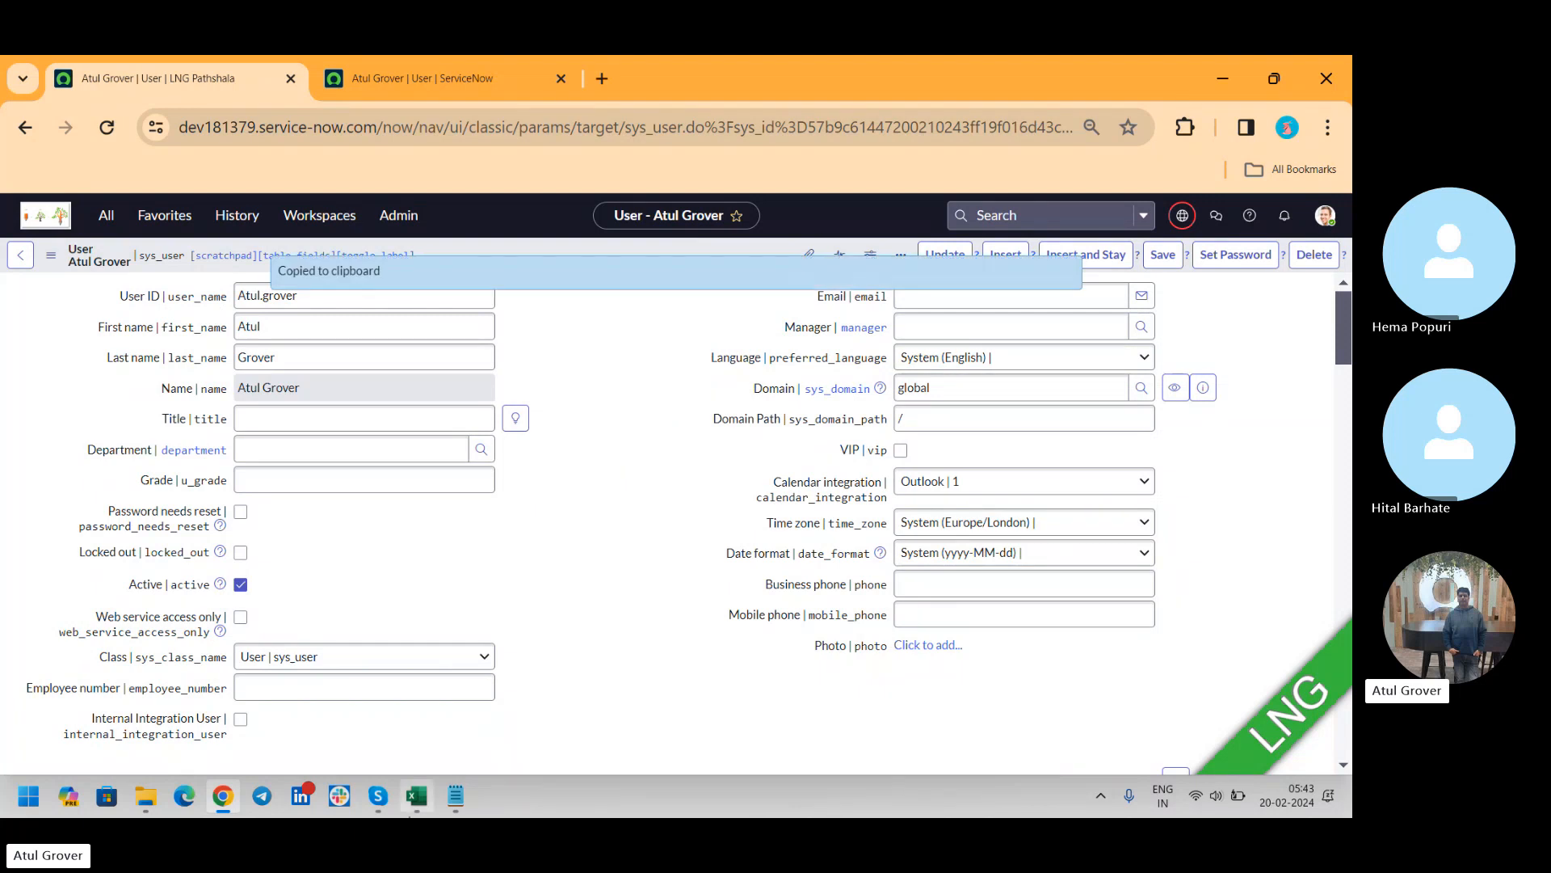
click(458, 795)
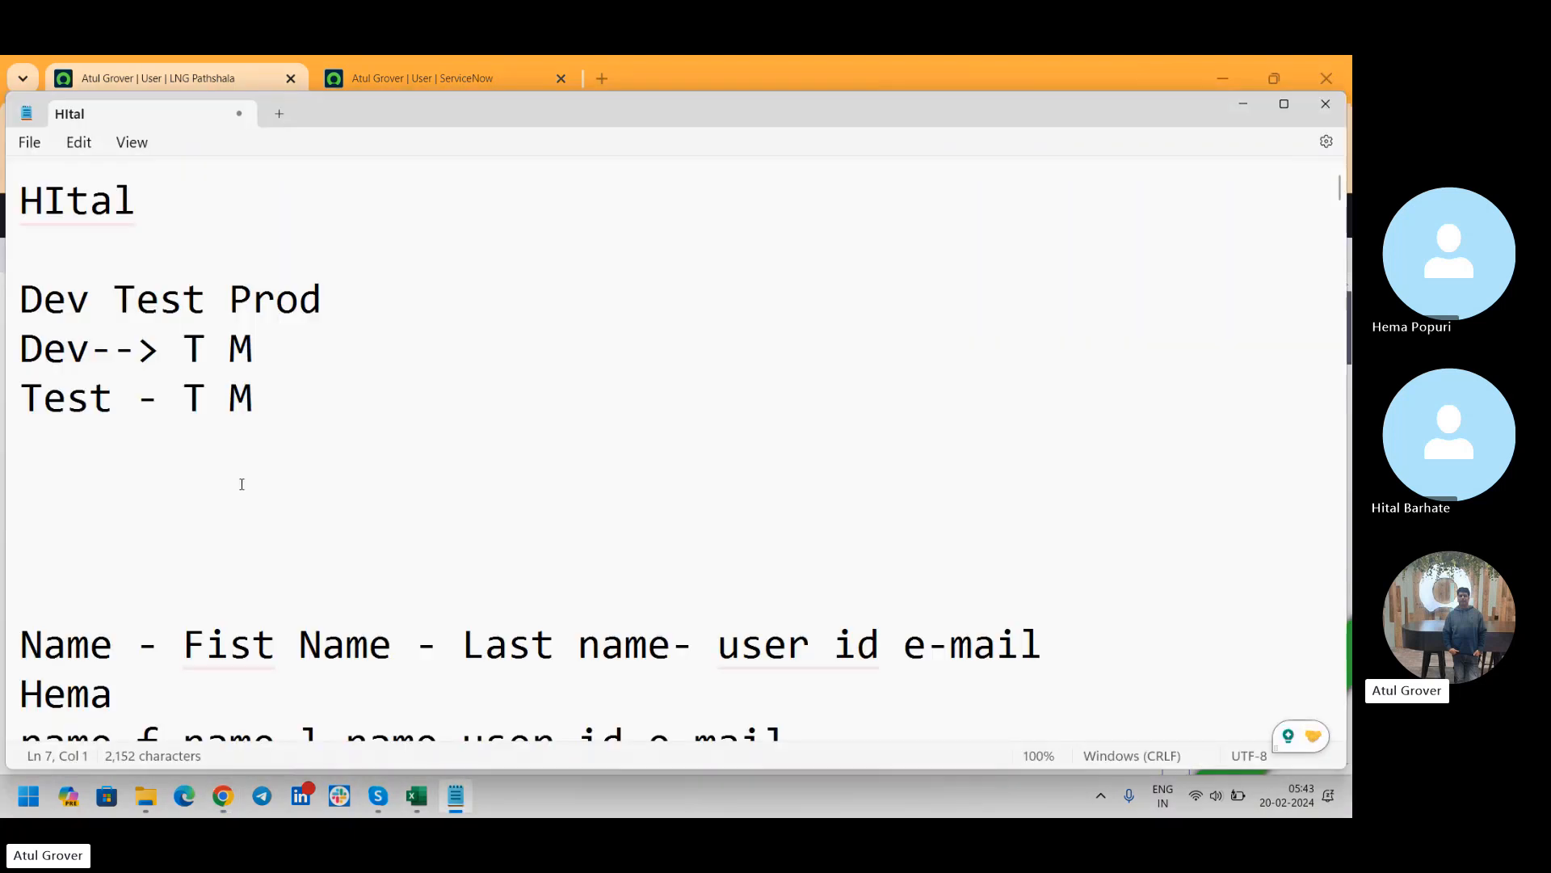
text(LNG -)
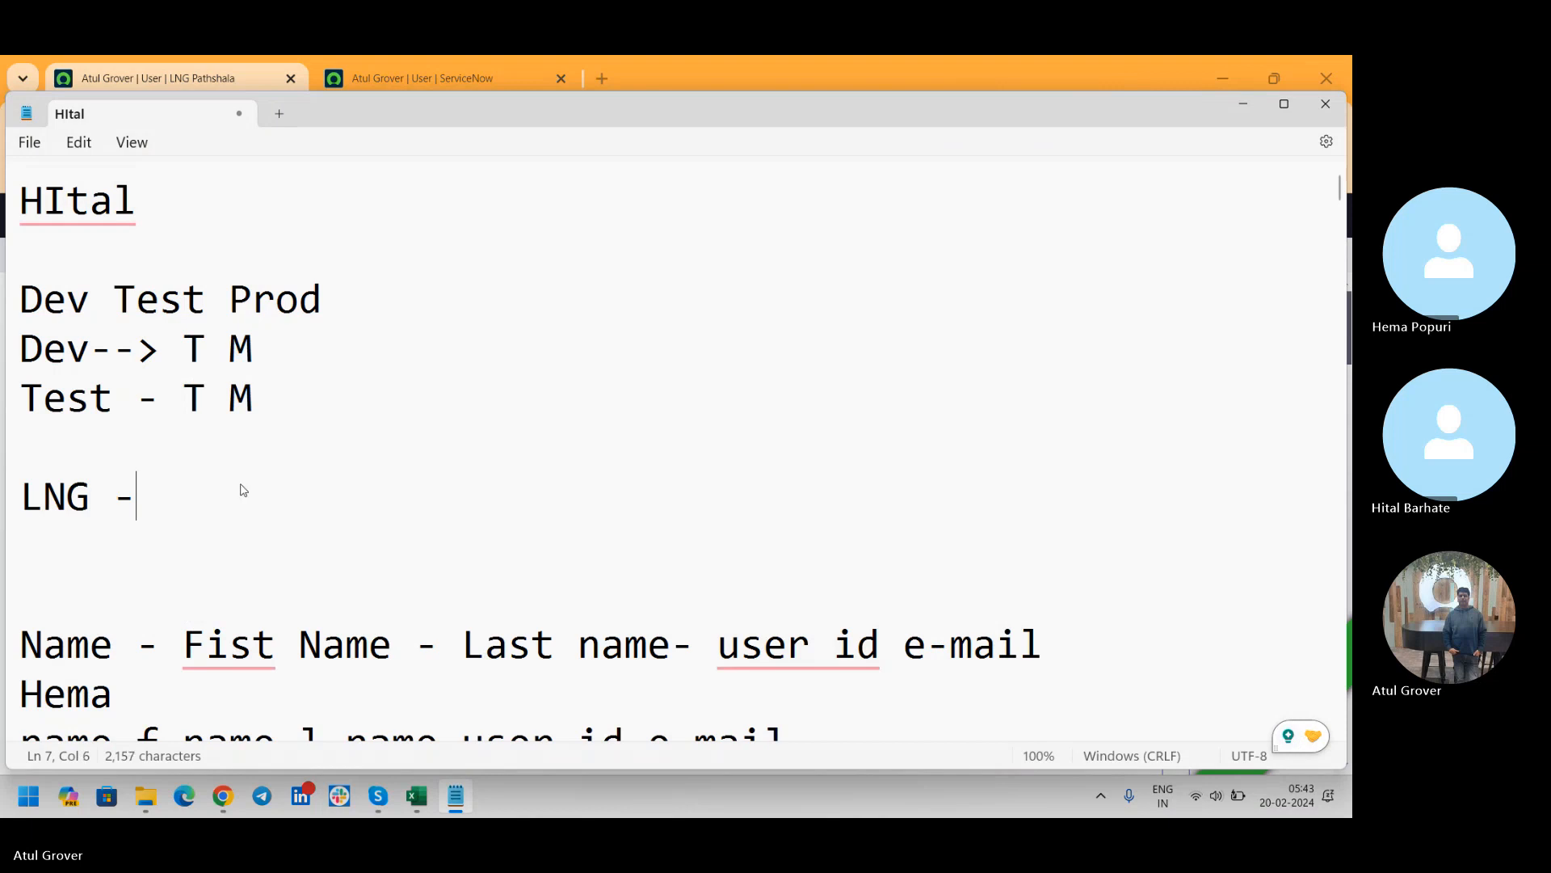
key(ctrl+v)
Copy the dev202883 user's sys_id to a line labelled with that instance's owner under the LNG line, and add a space to align both sys_ids
key(alt+Tab)
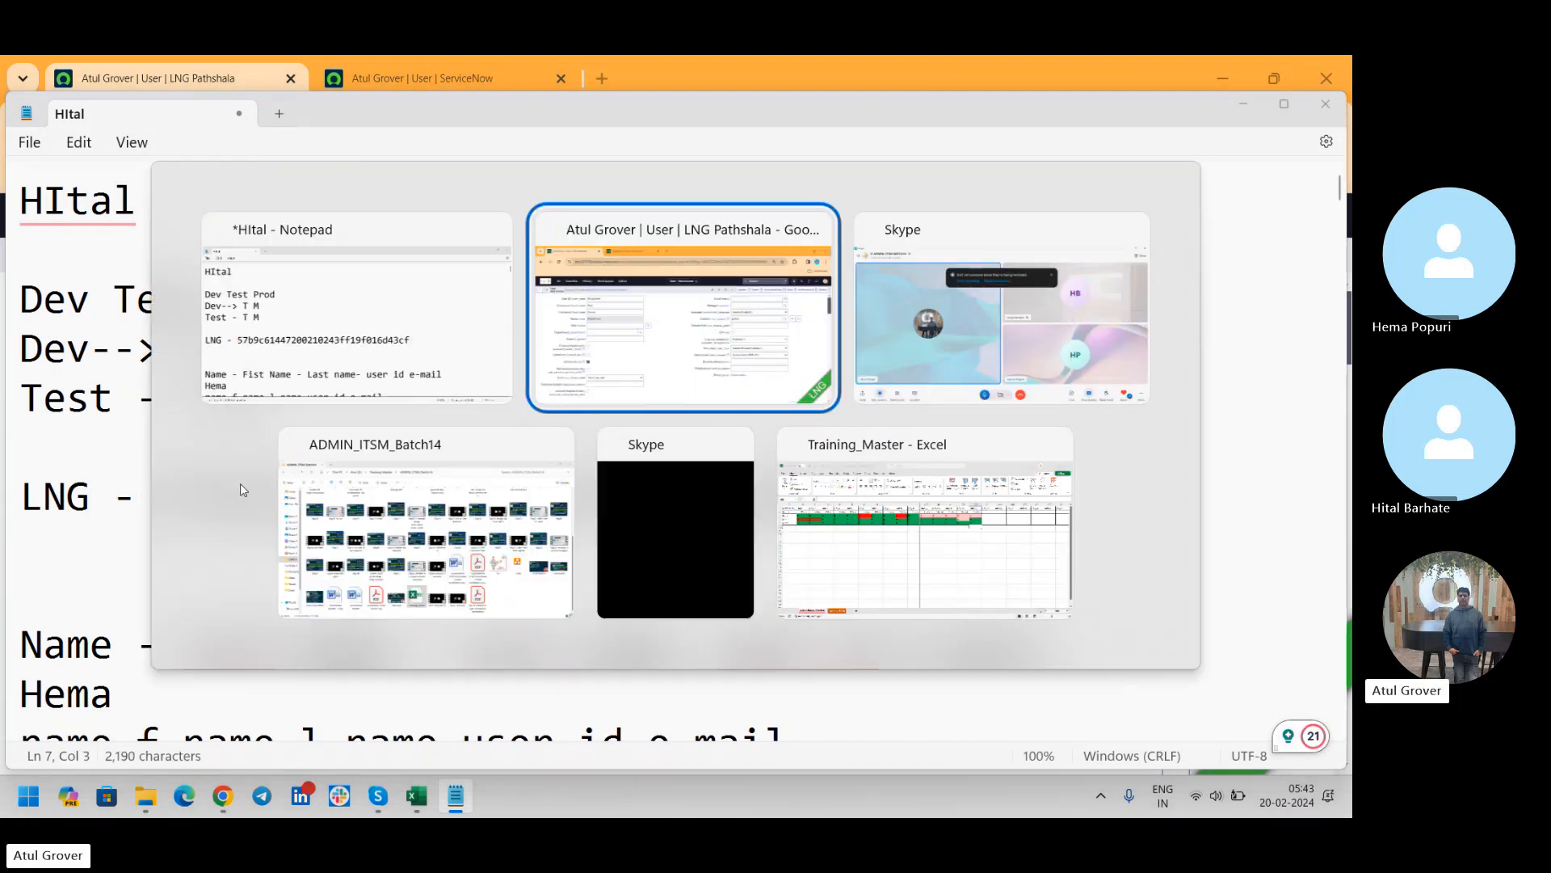
click(424, 77)
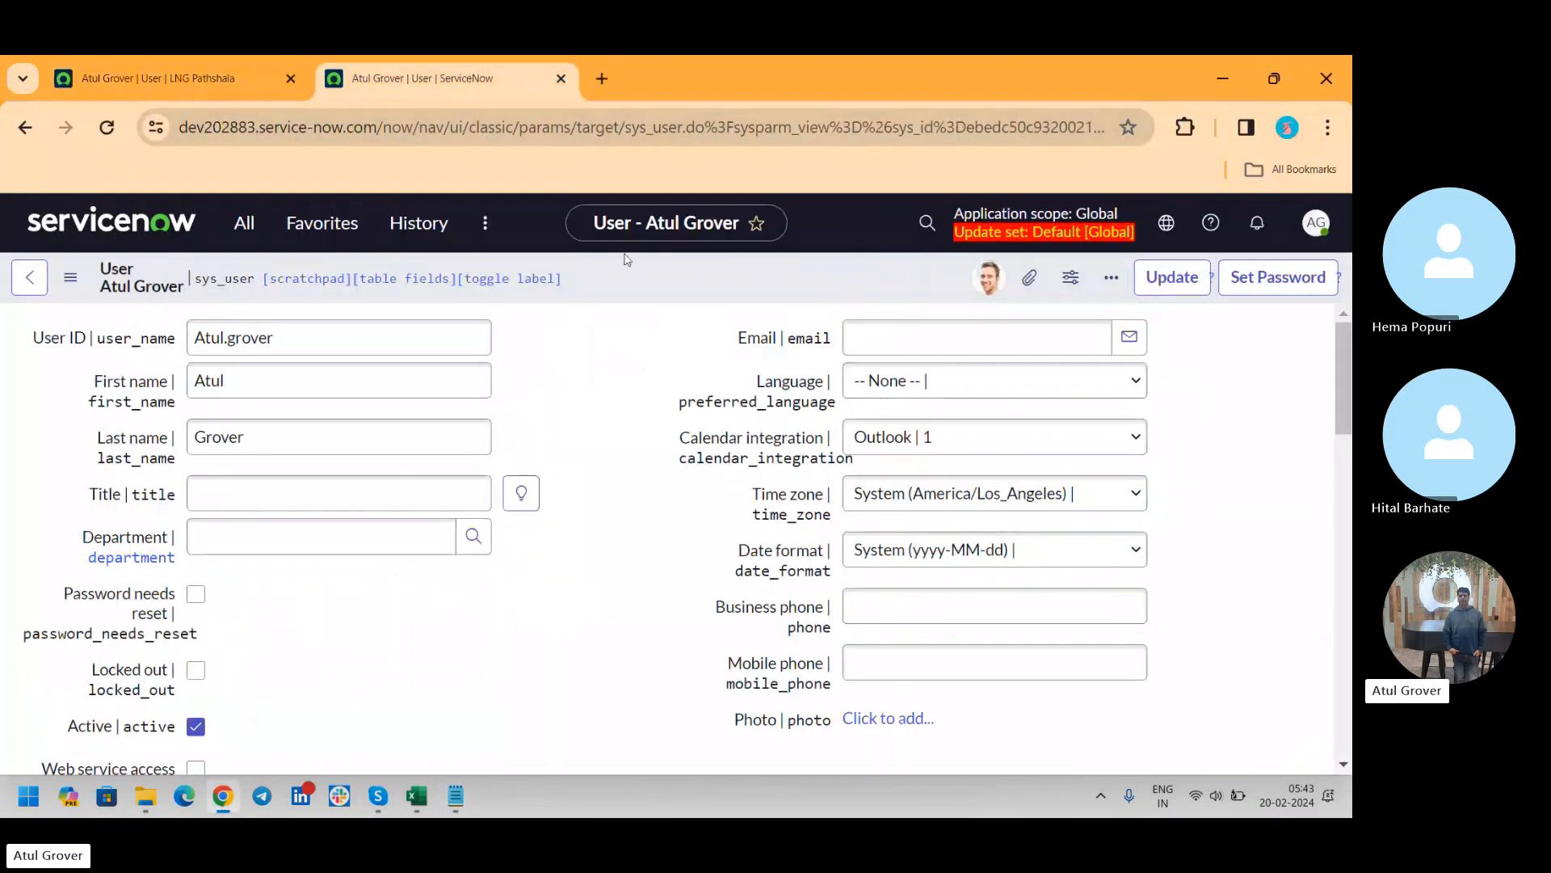
right_click(624, 270)
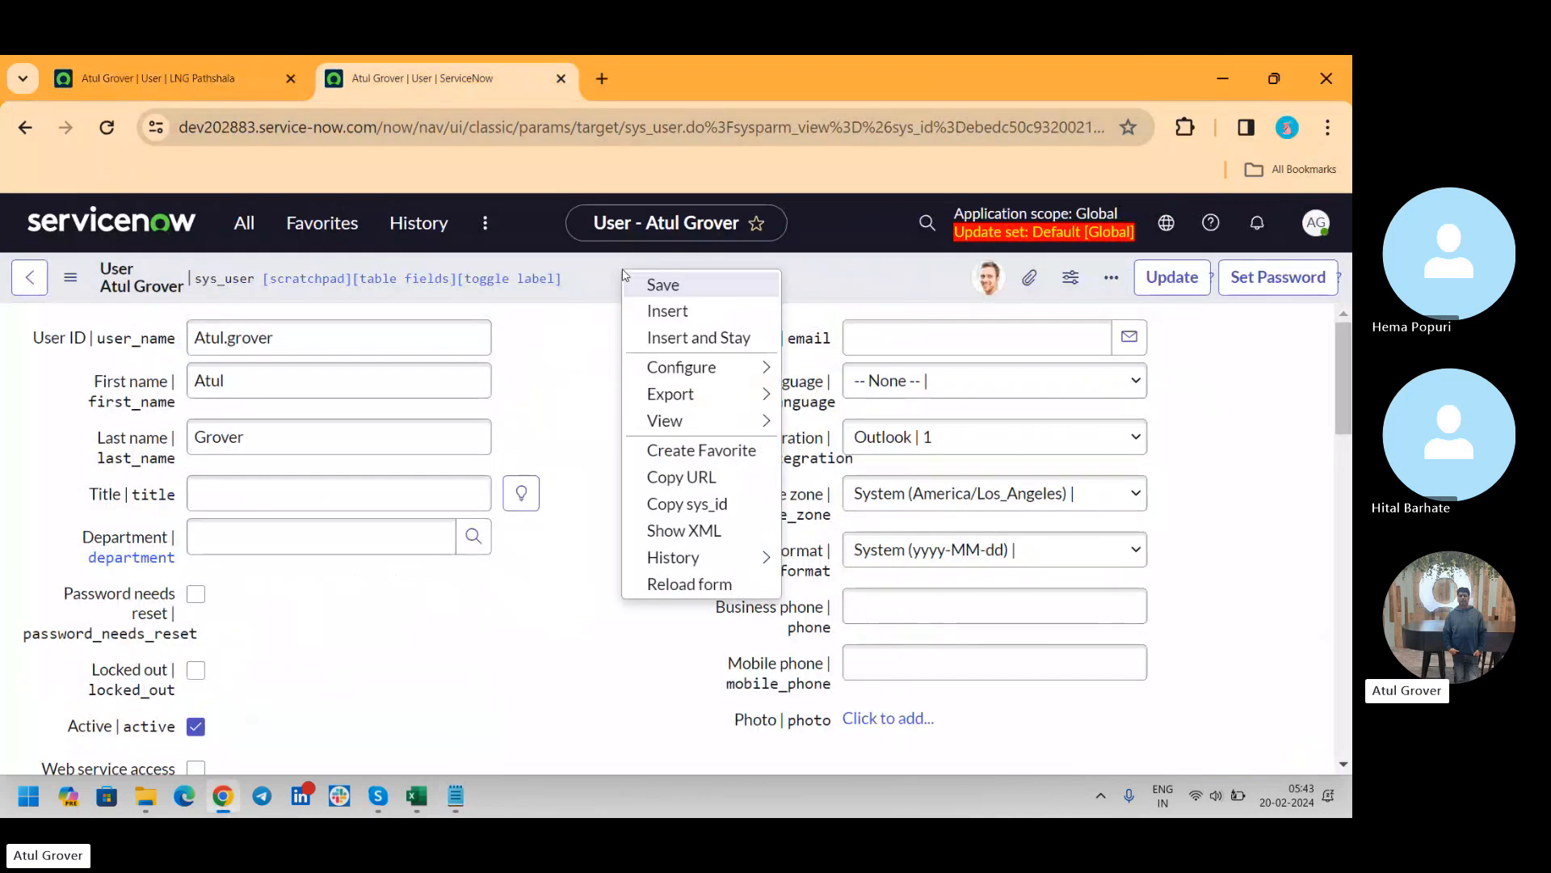
click(680, 505)
key(alt+Tab)
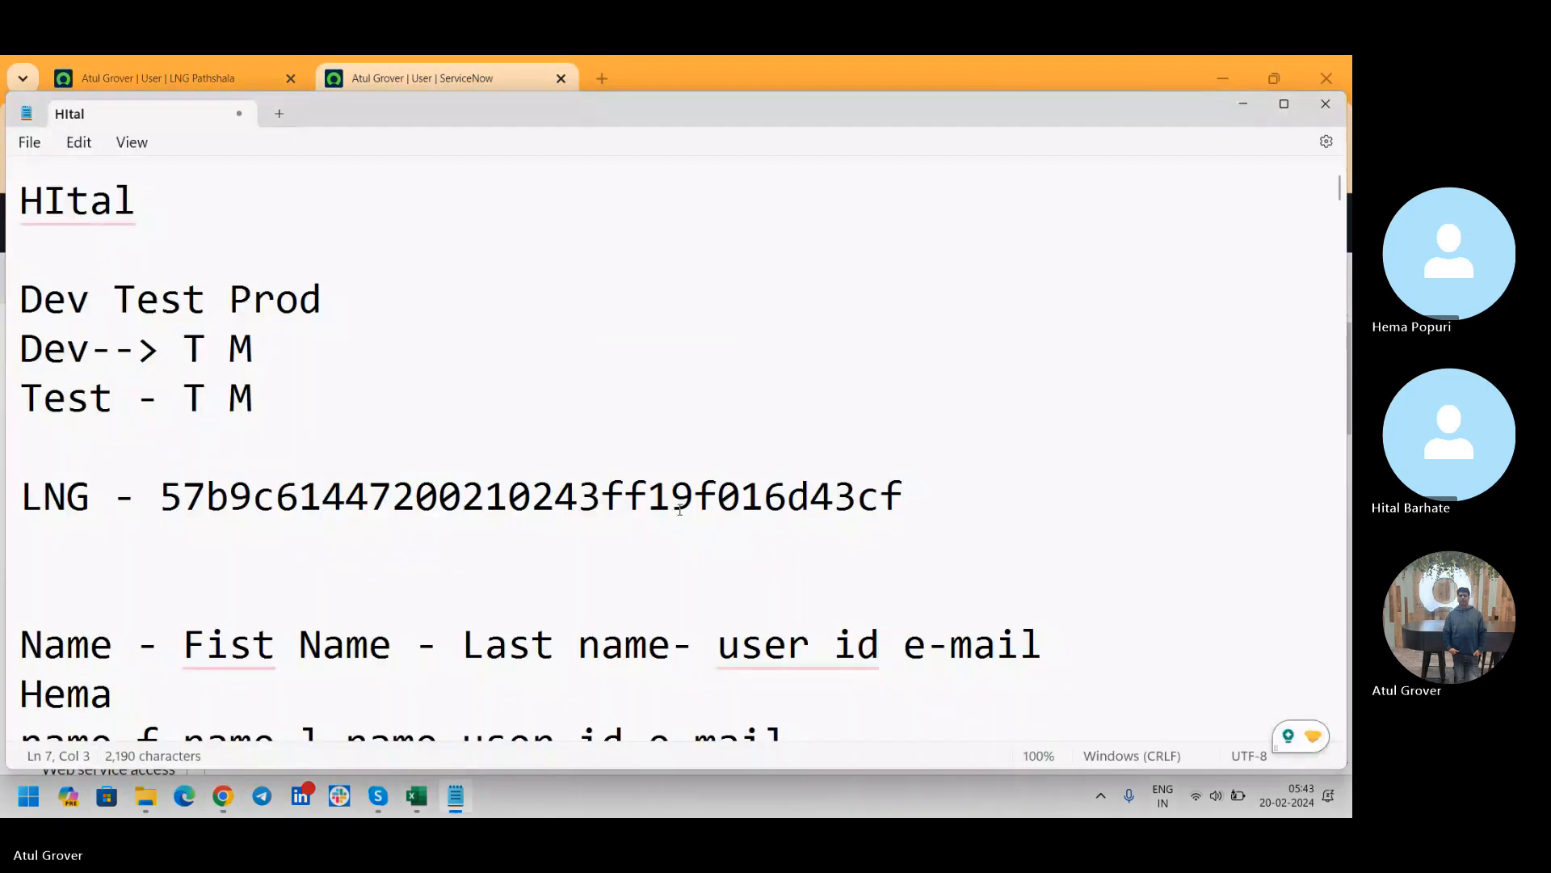
key(Return)
text(HItal)
text(-)
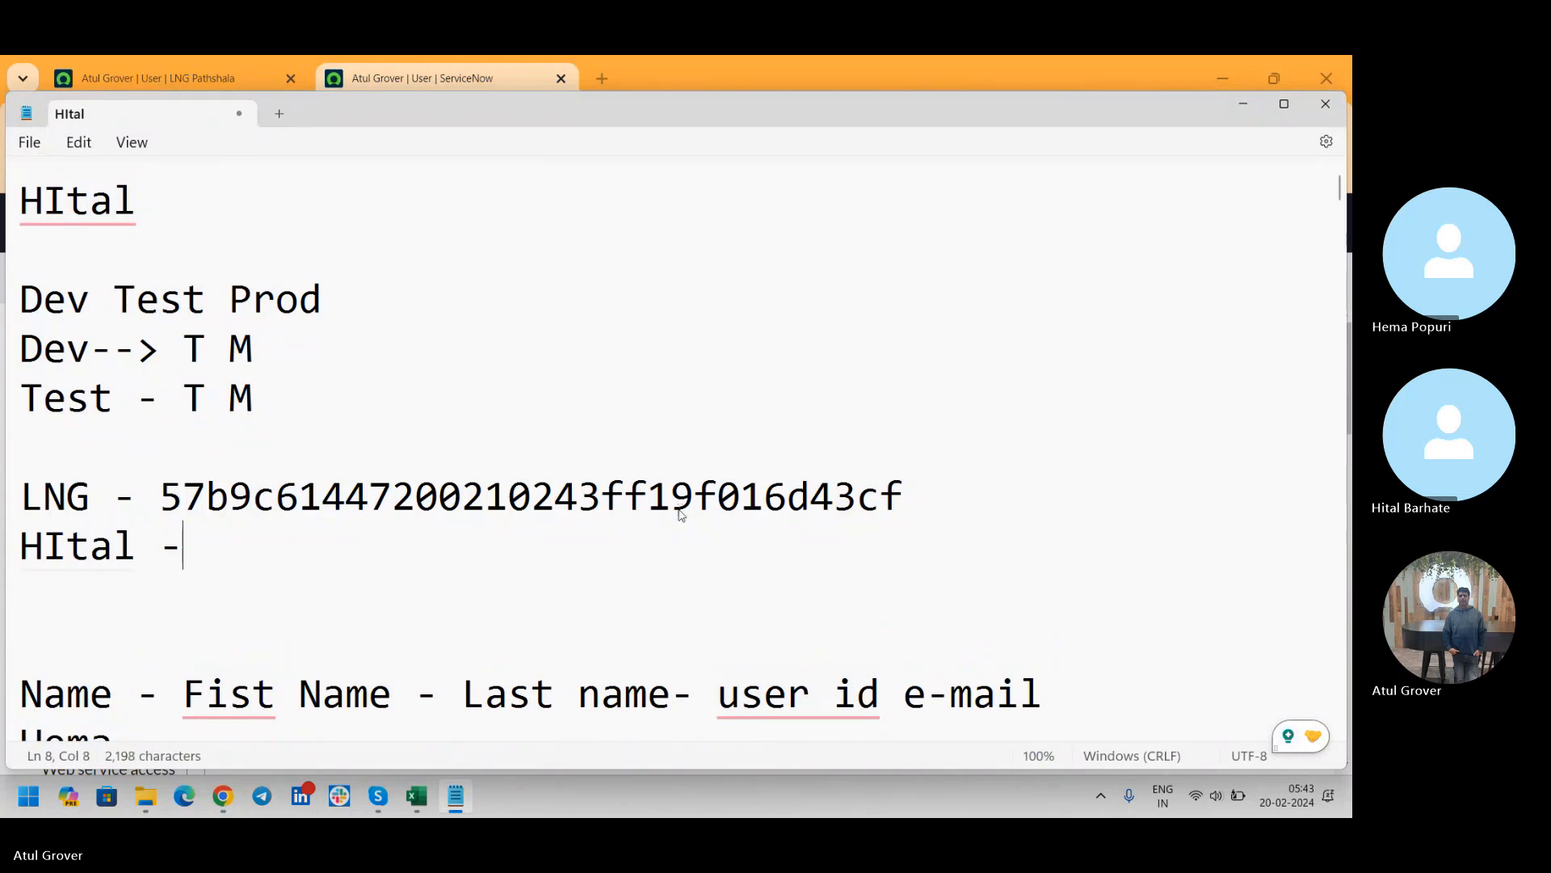
key(ctrl+v)
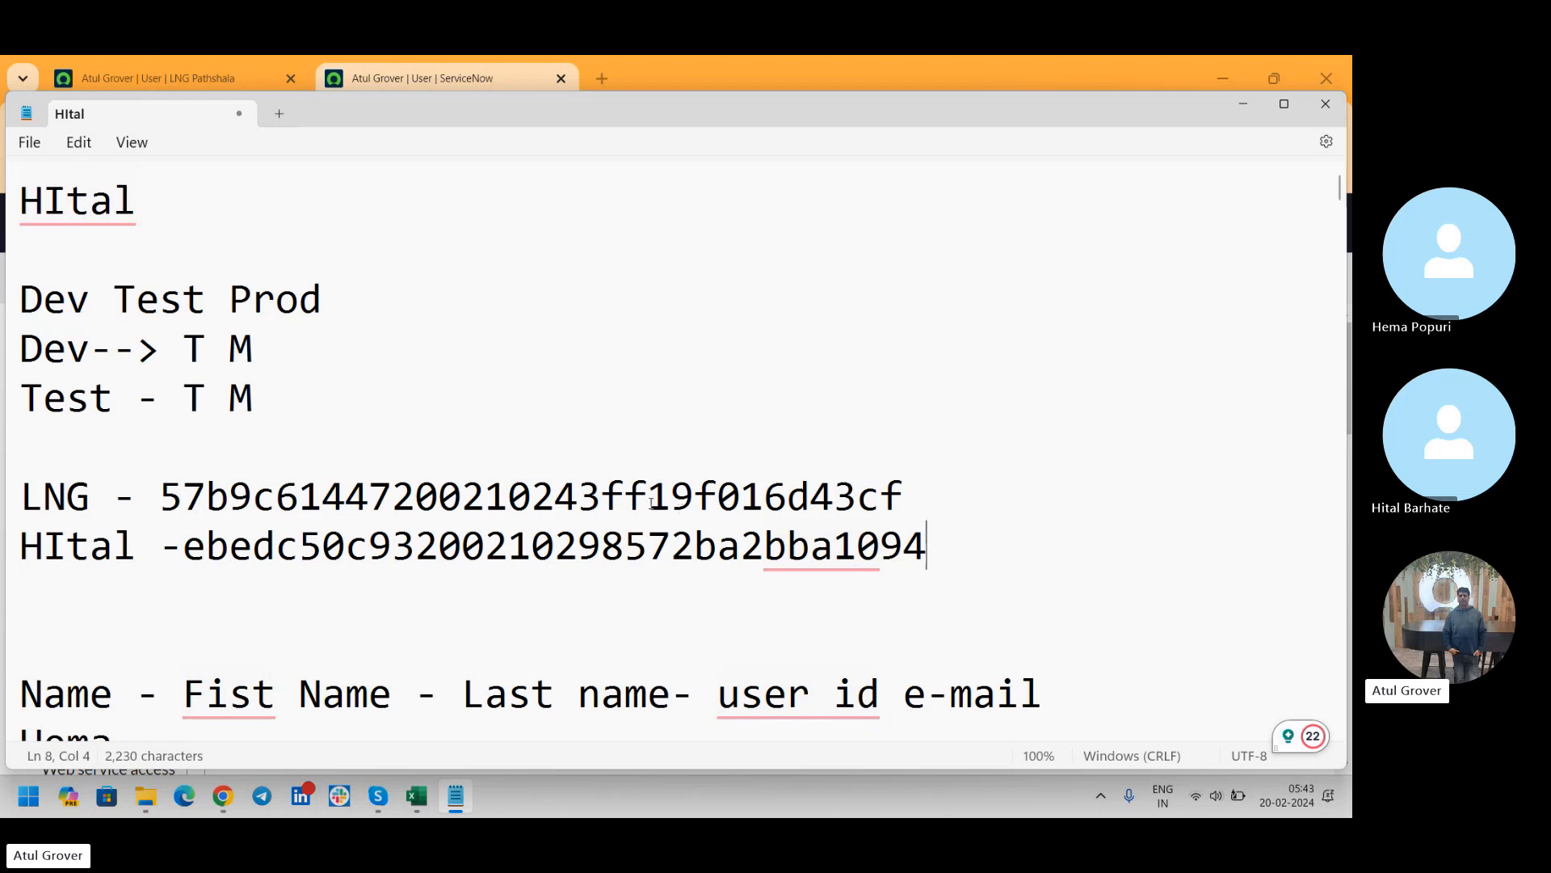
click(172, 488)
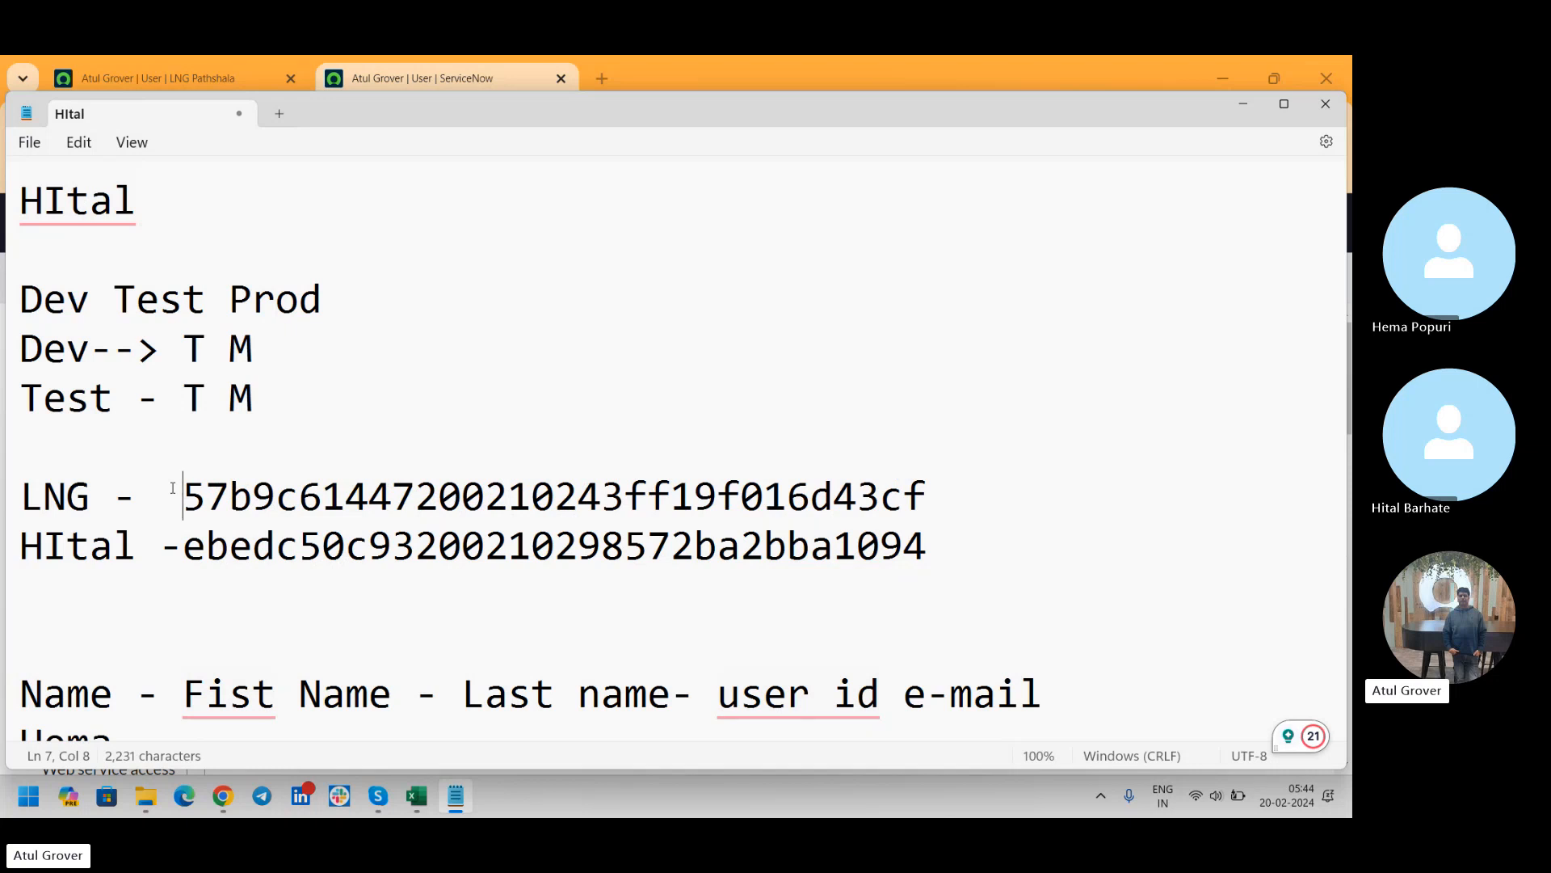
drag(251, 397, 31, 398)
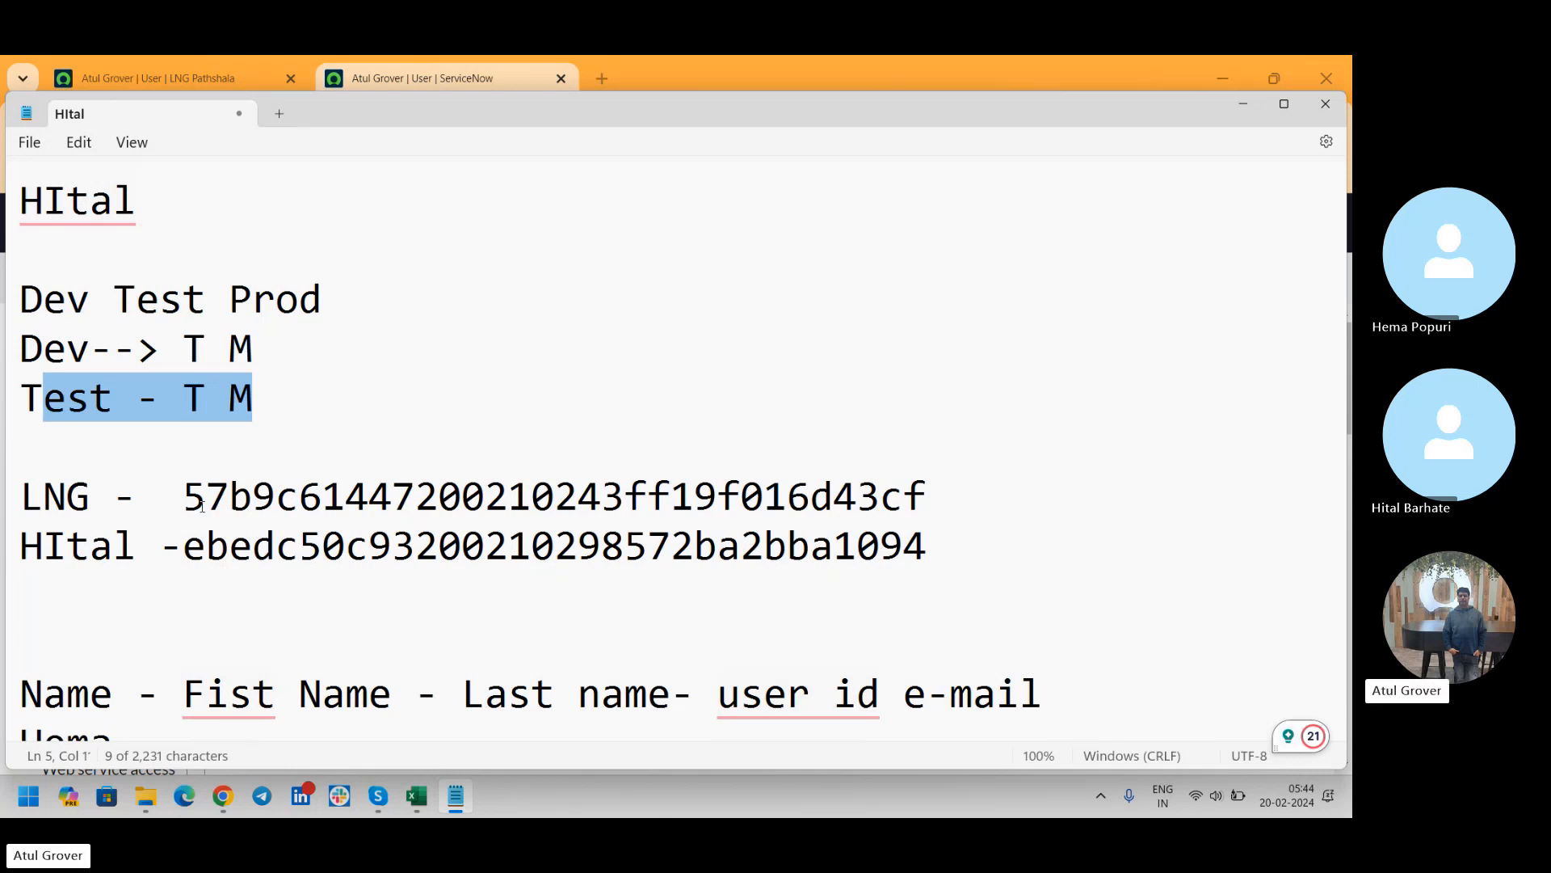
key(alt+Tab)
key(alt+Tab)
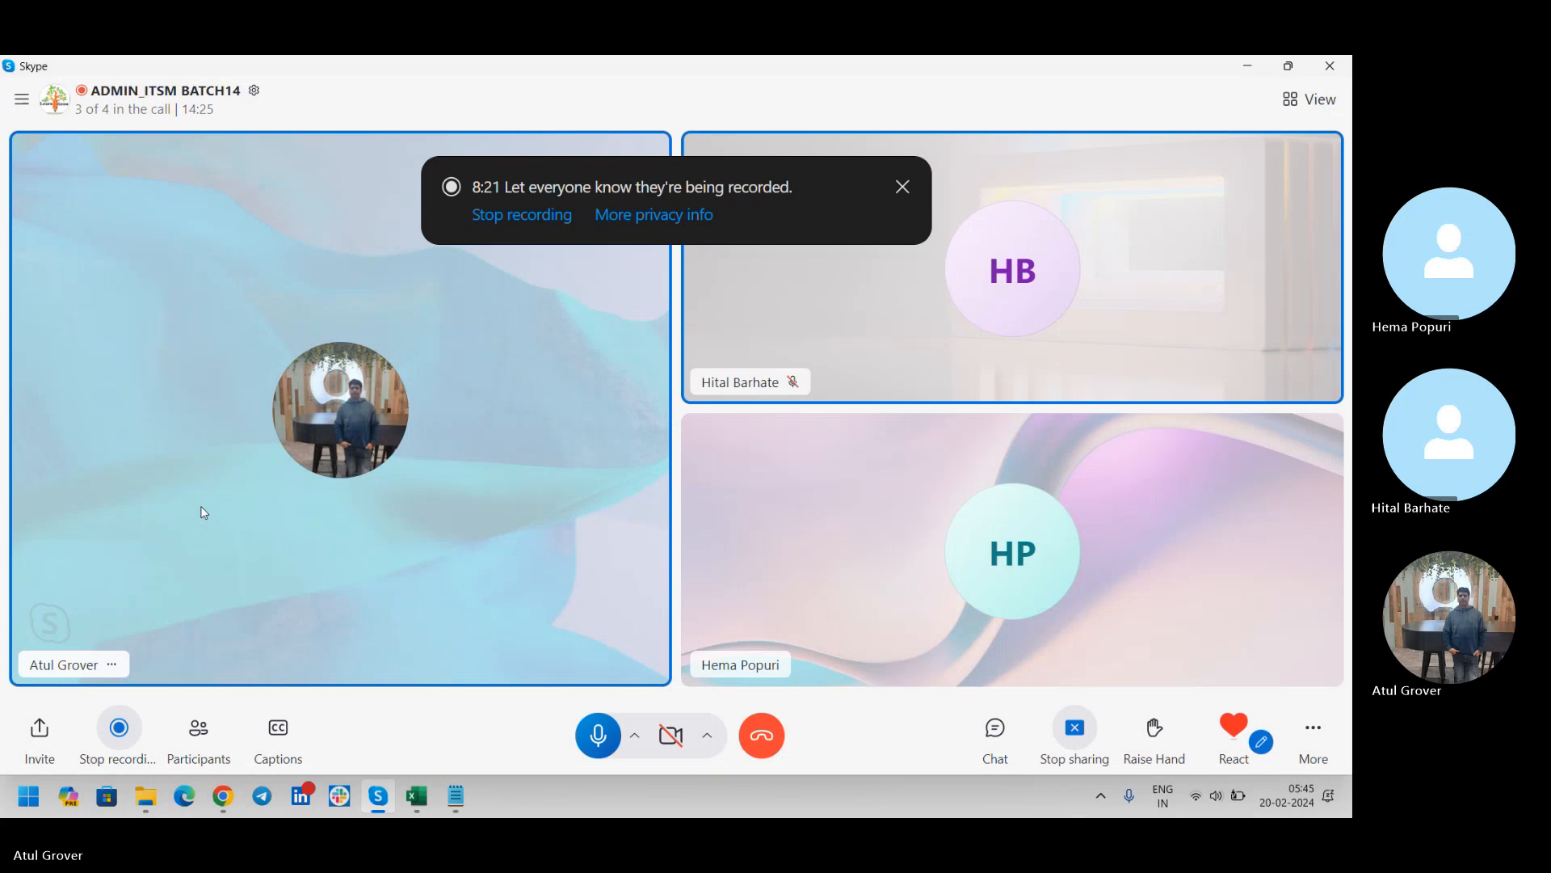
key(XF86AudioRaiseVolume)
key(XF86AudioRaiseVolume)
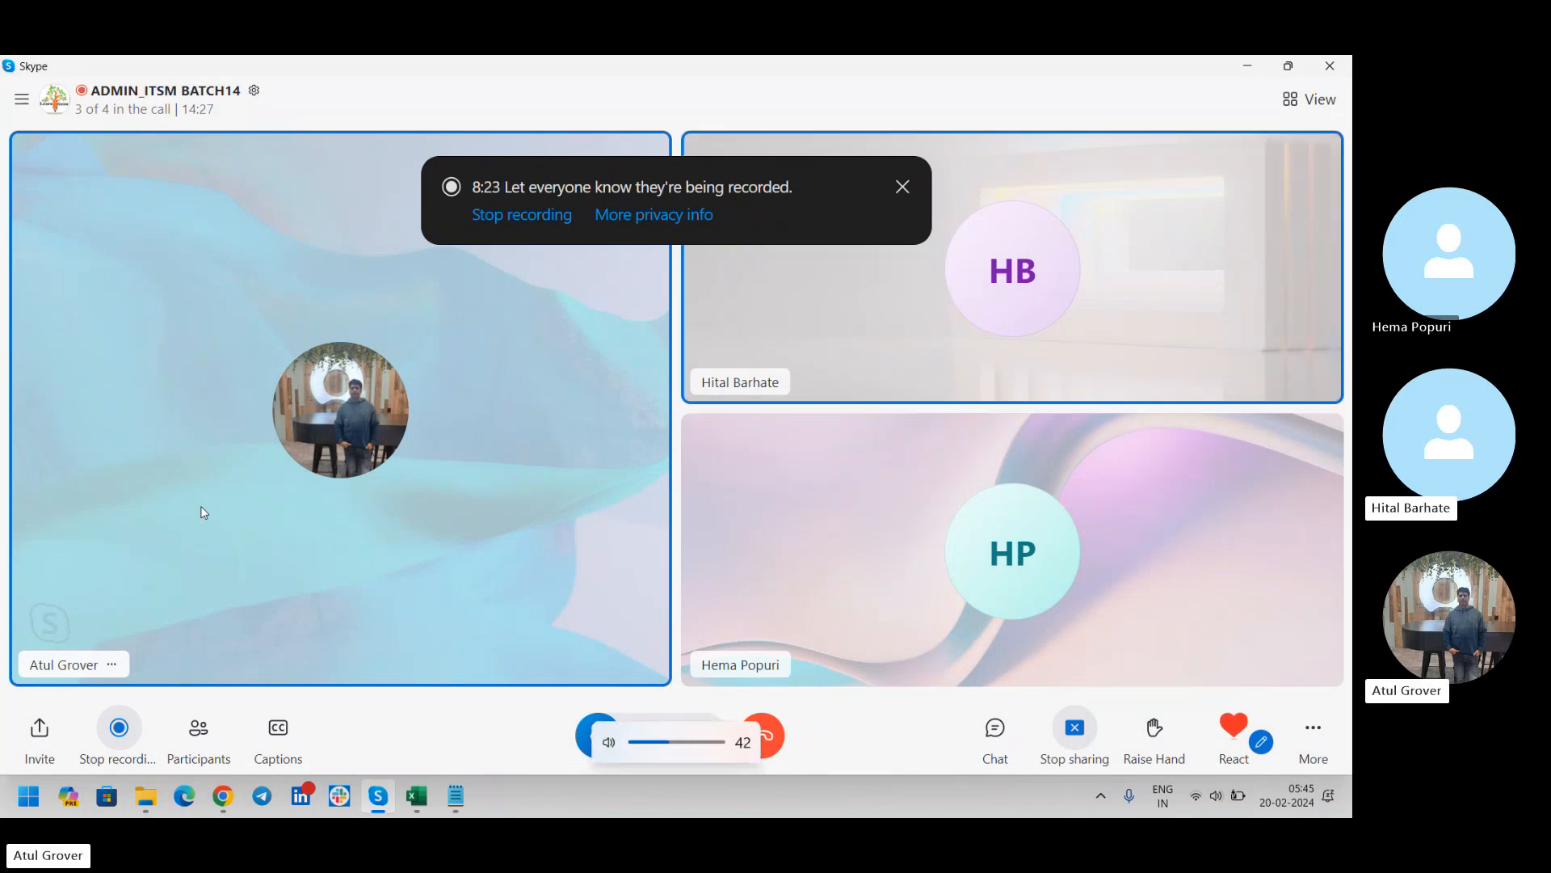
key(XF86AudioRaiseVolume)
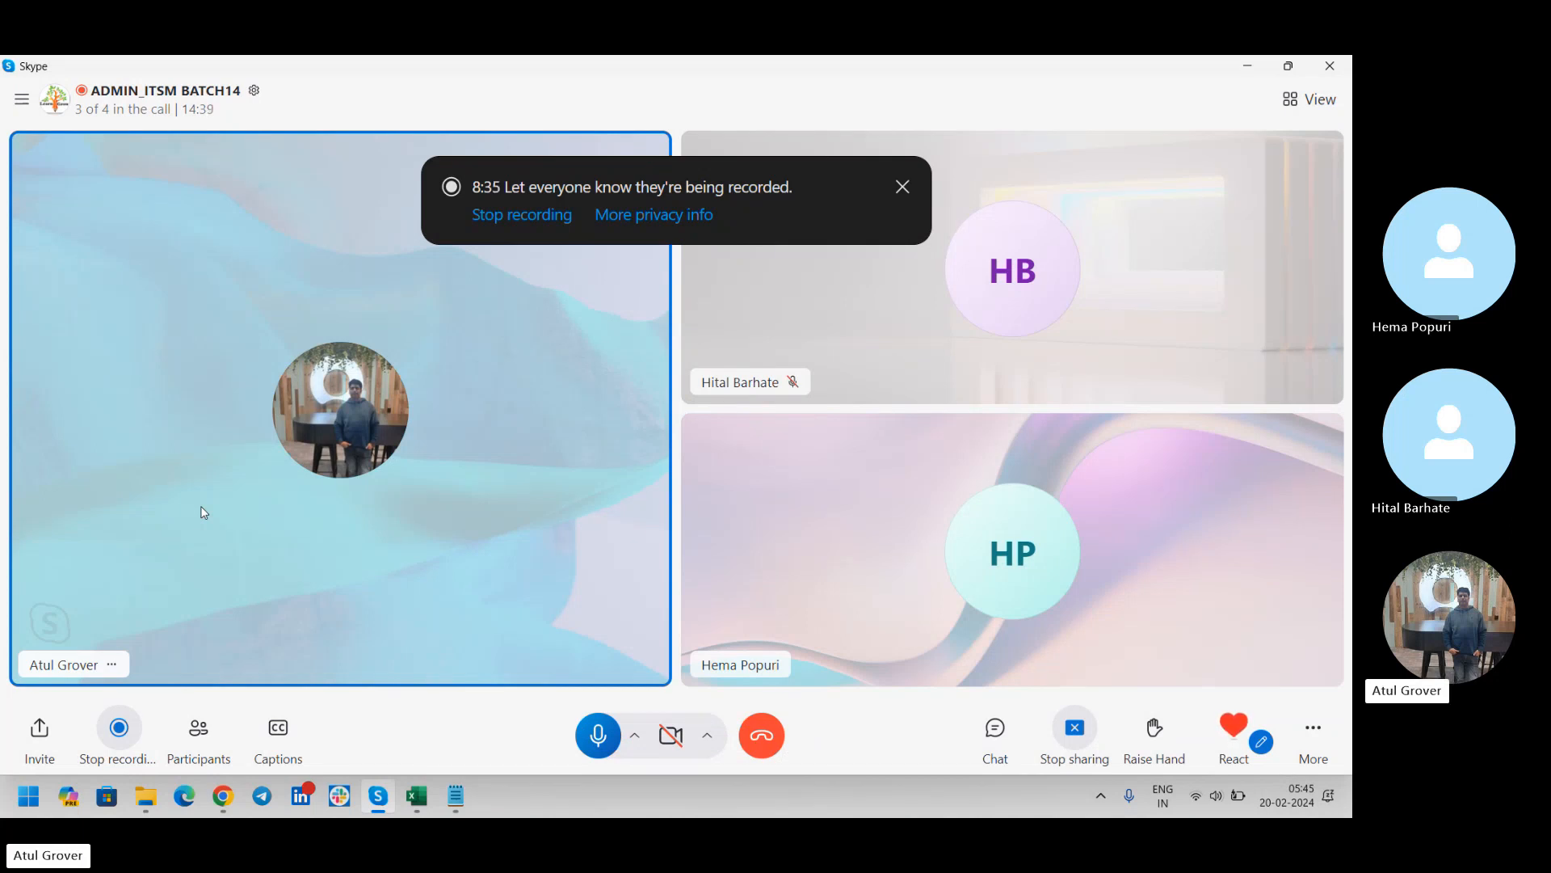
Highlight the LNG sys_id in the Notepad notes to compare it with the sys_id on the line beneath
key(alt+Tab)
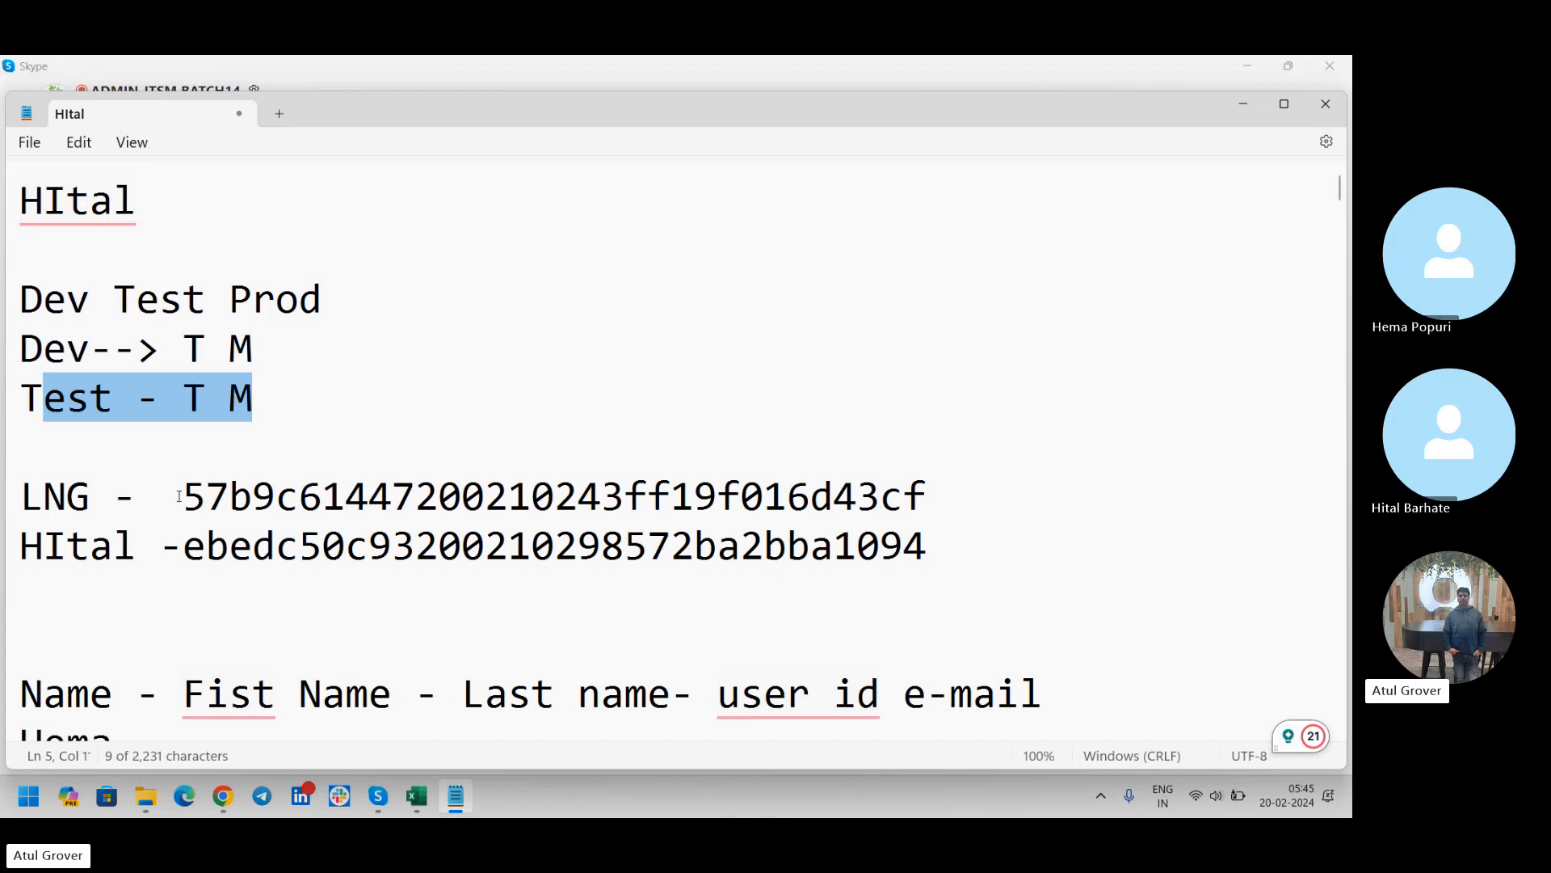
drag(202, 492, 923, 490)
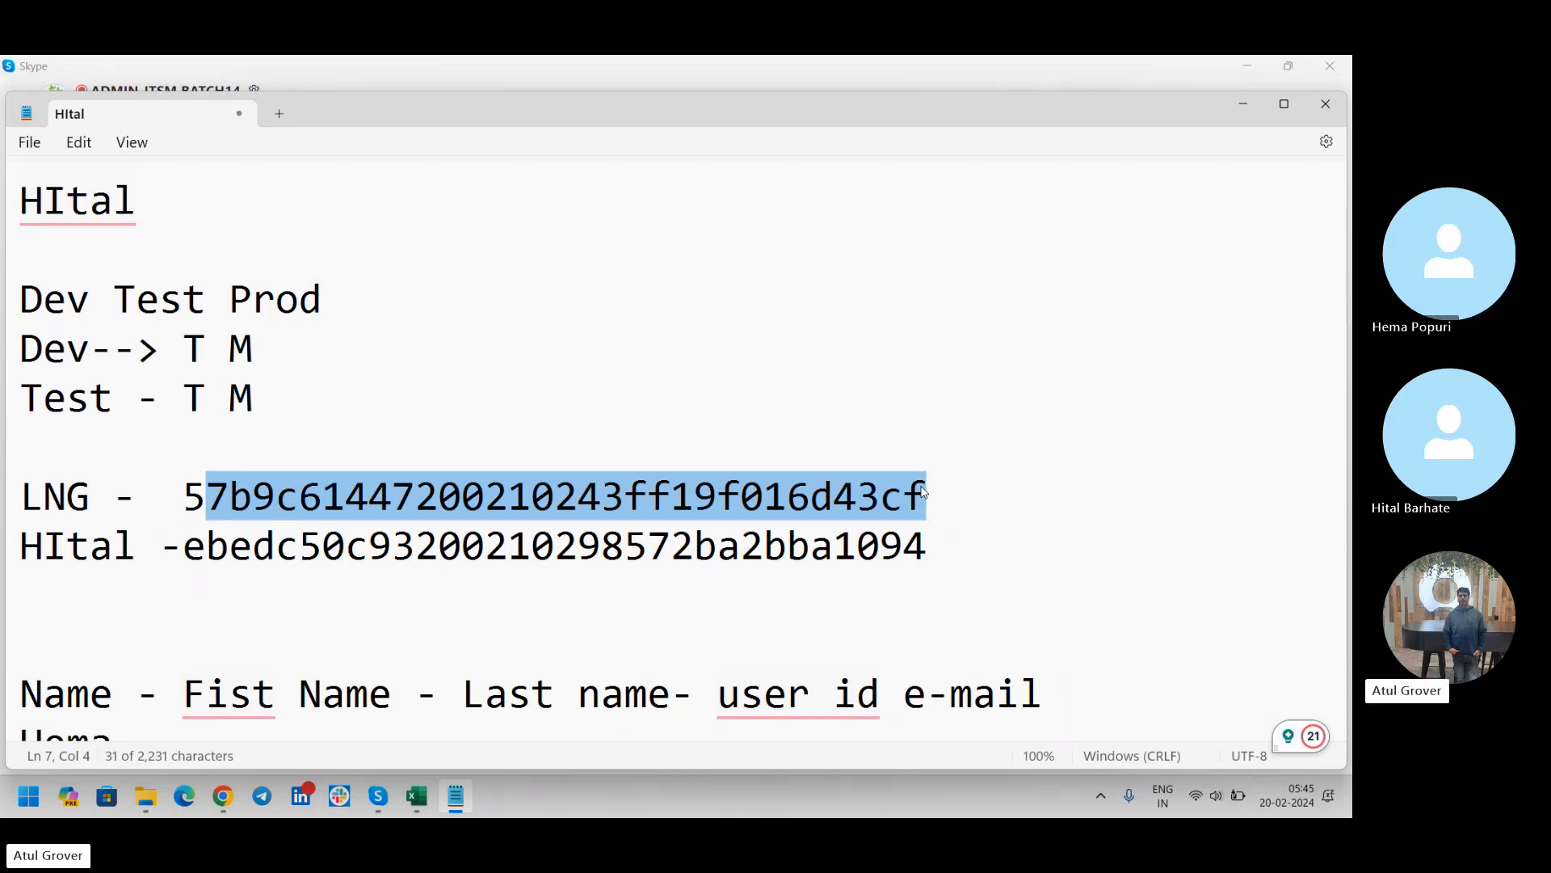
click(925, 493)
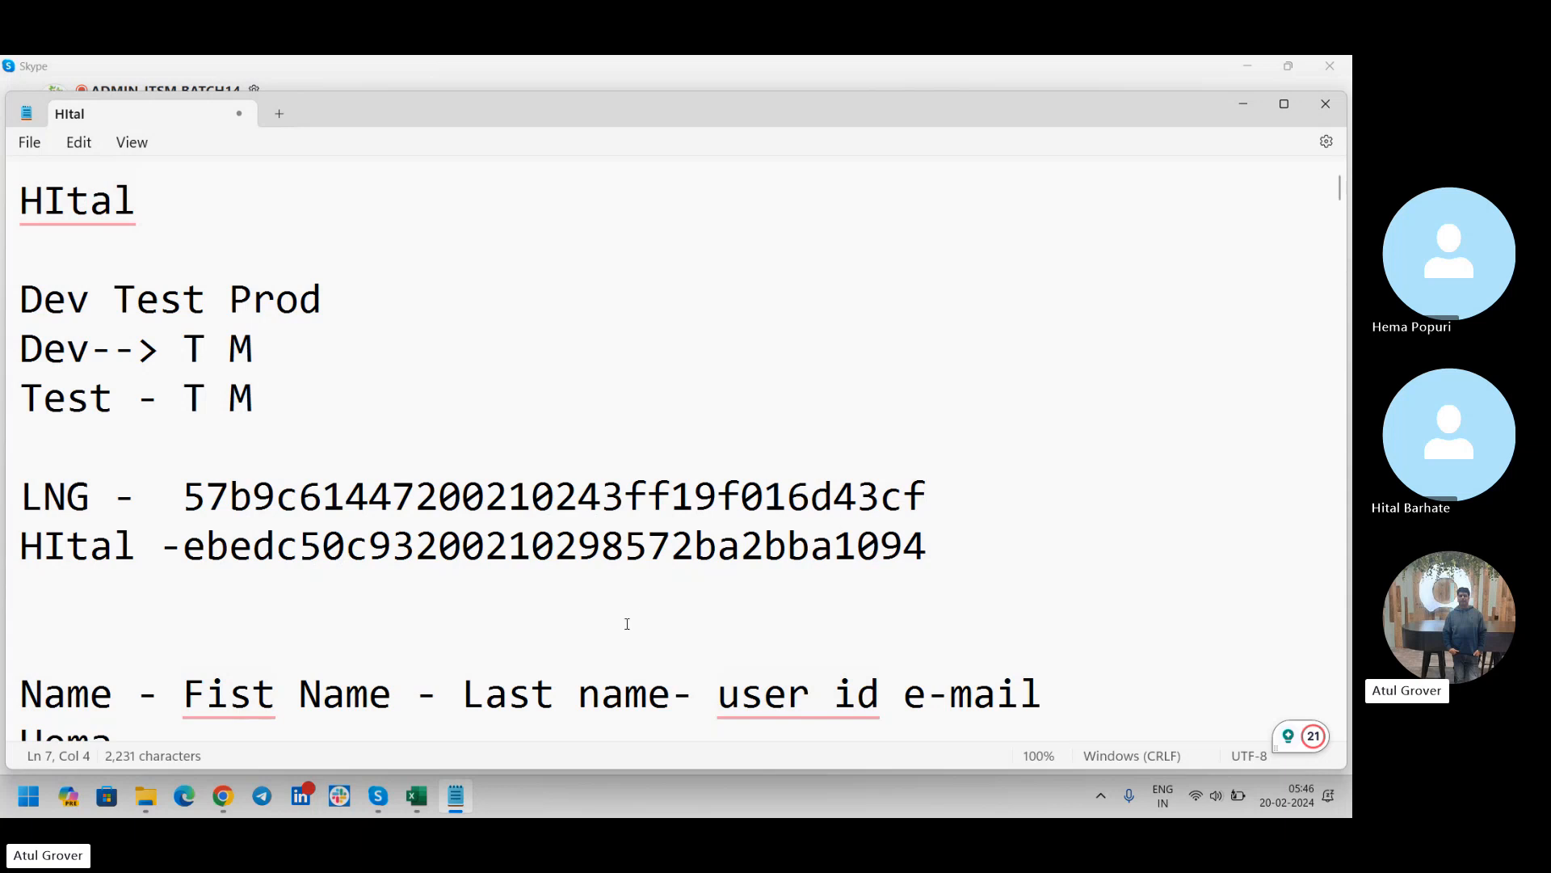
Return to the dev181379 user record in Chrome, set its title to "Mr." and save the record
click(223, 797)
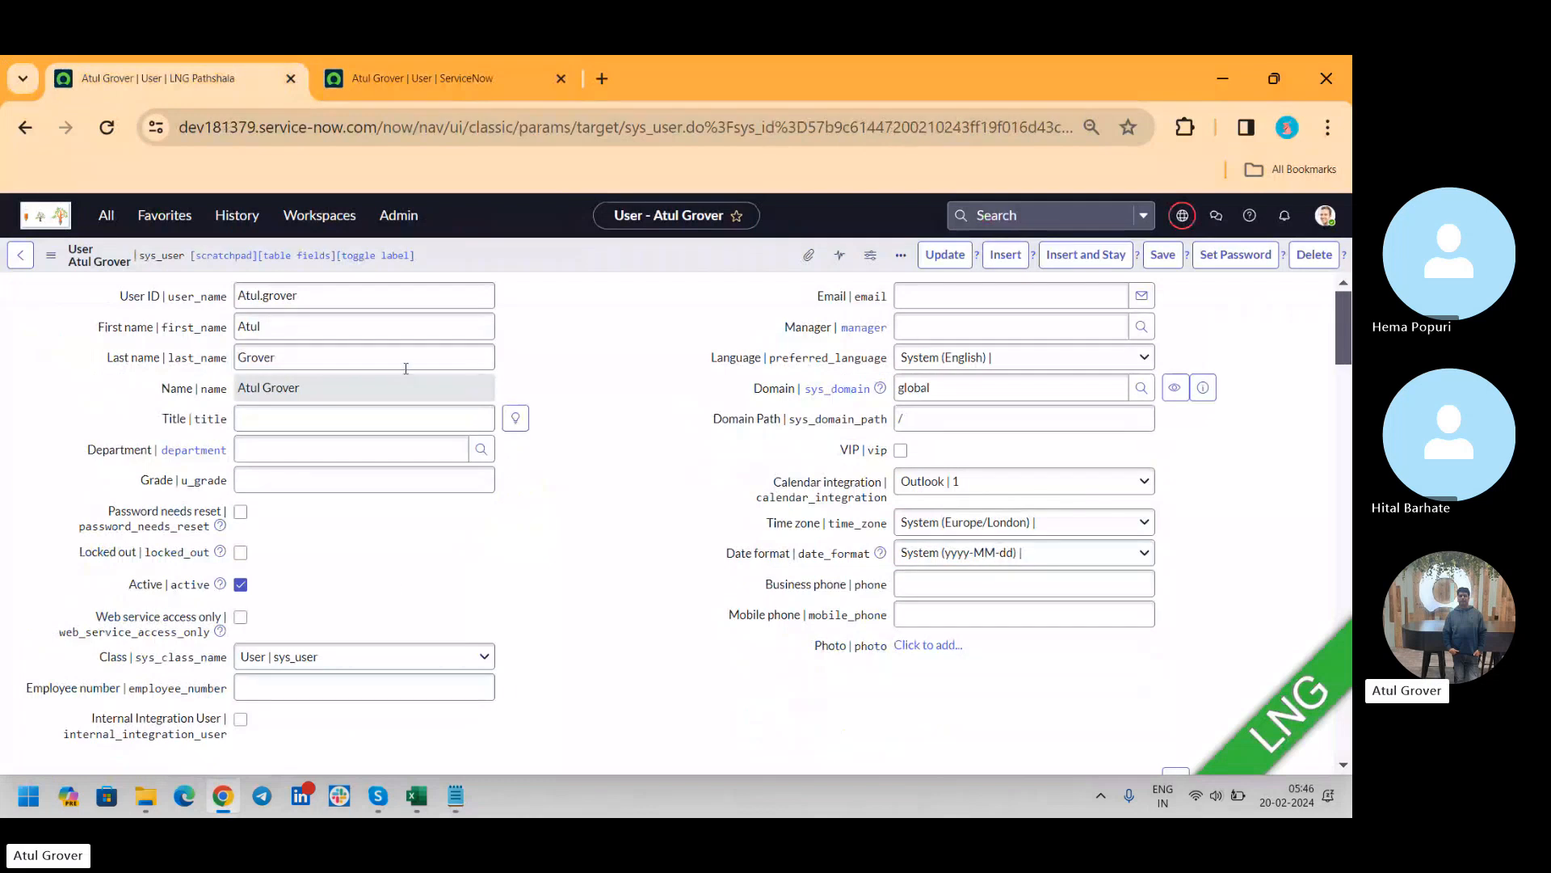
click(309, 421)
text(Mr.)
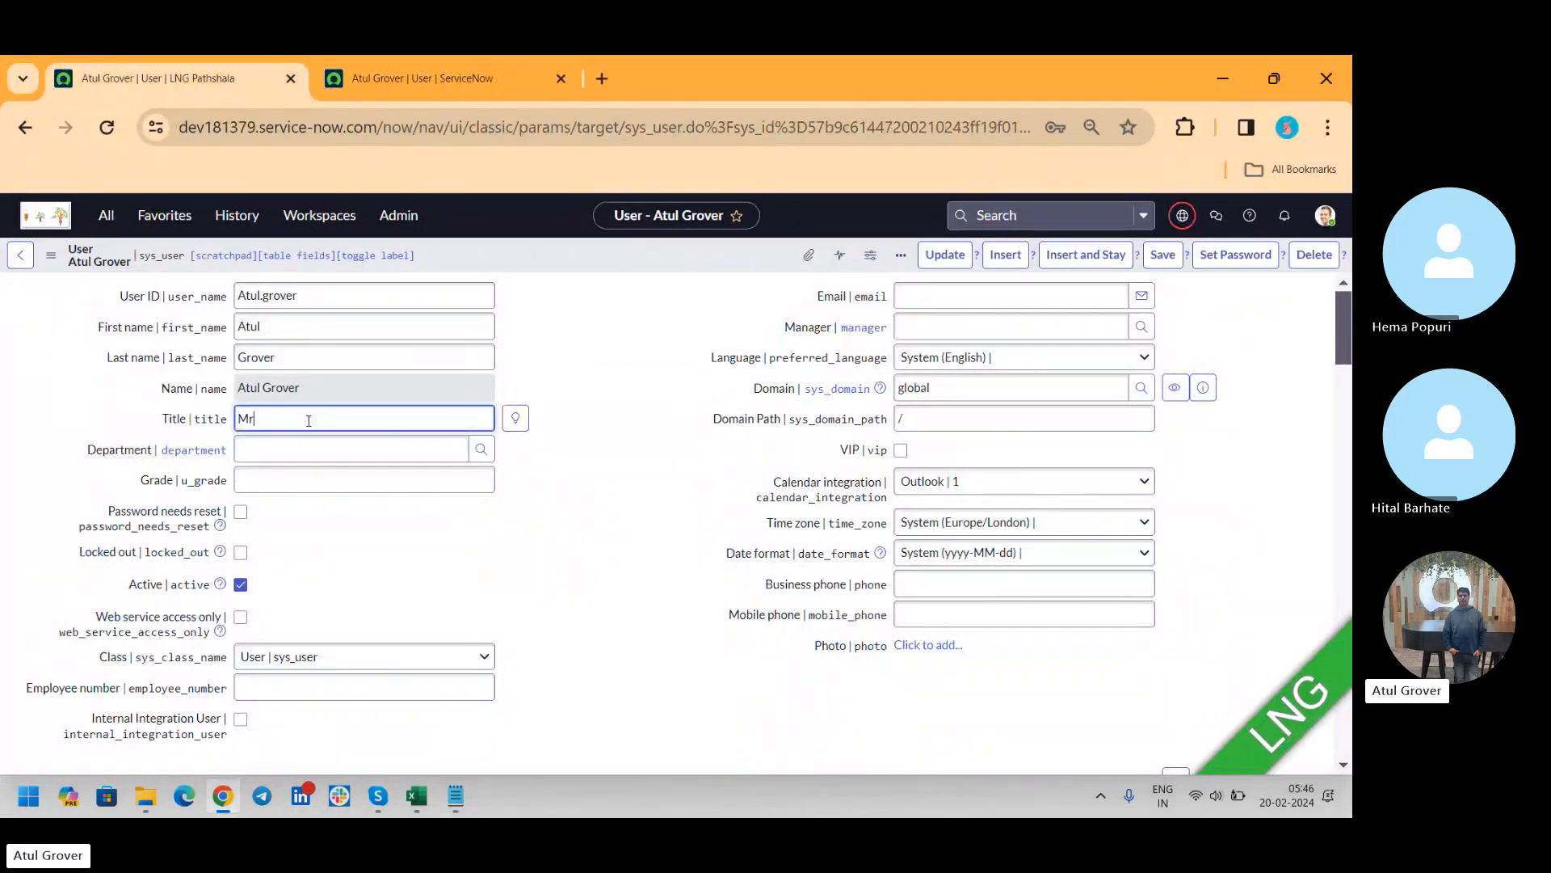
click(1163, 257)
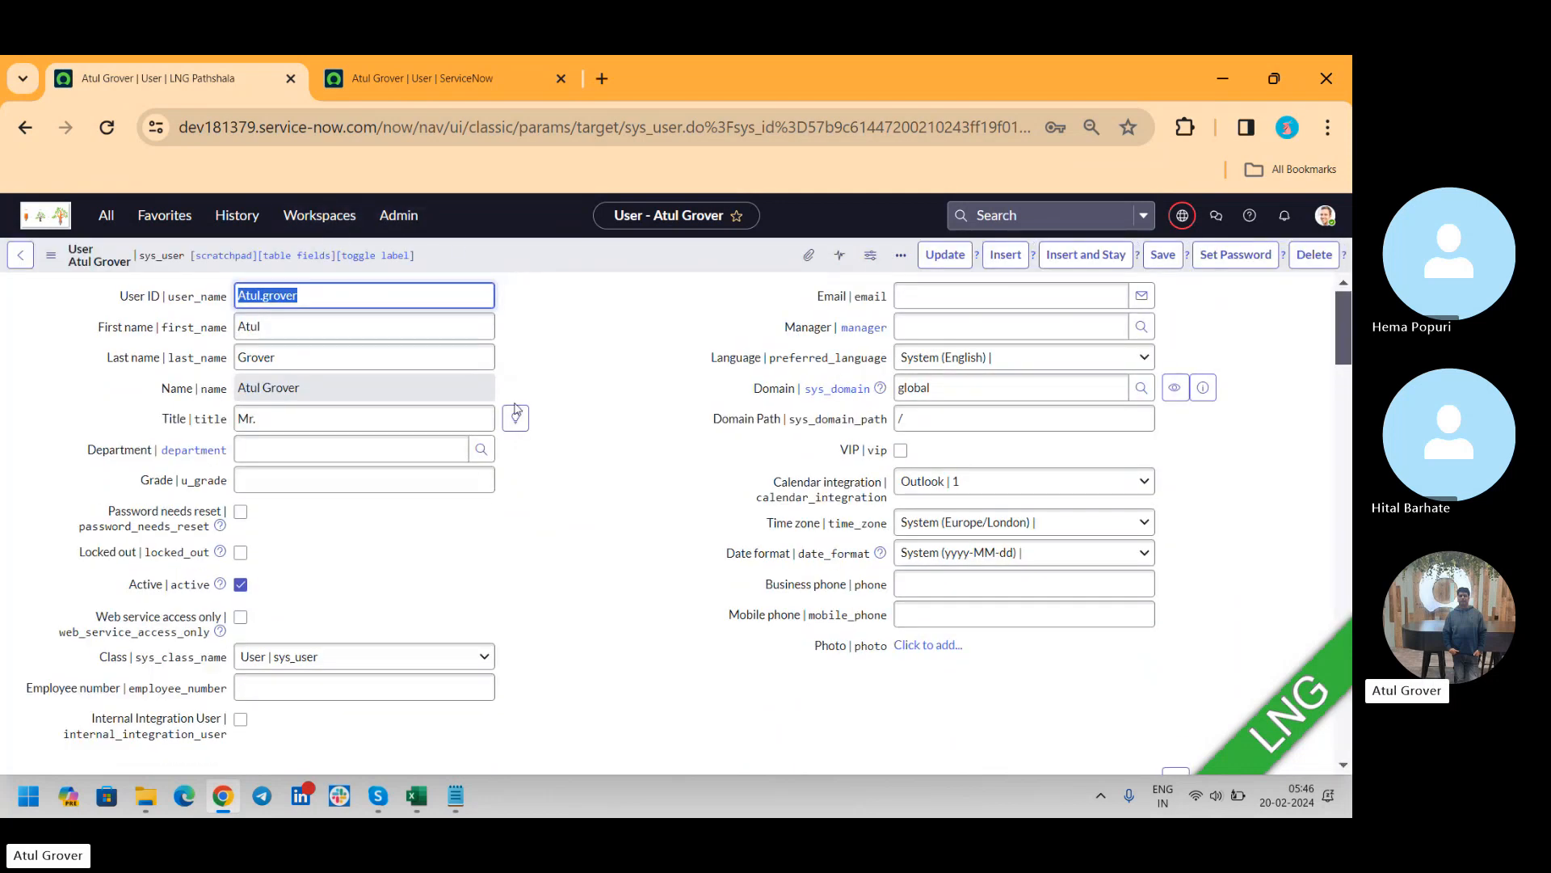
Check the dev202883 user record for comparison, then export the dev181379 user record as an XML file of this record
click(463, 89)
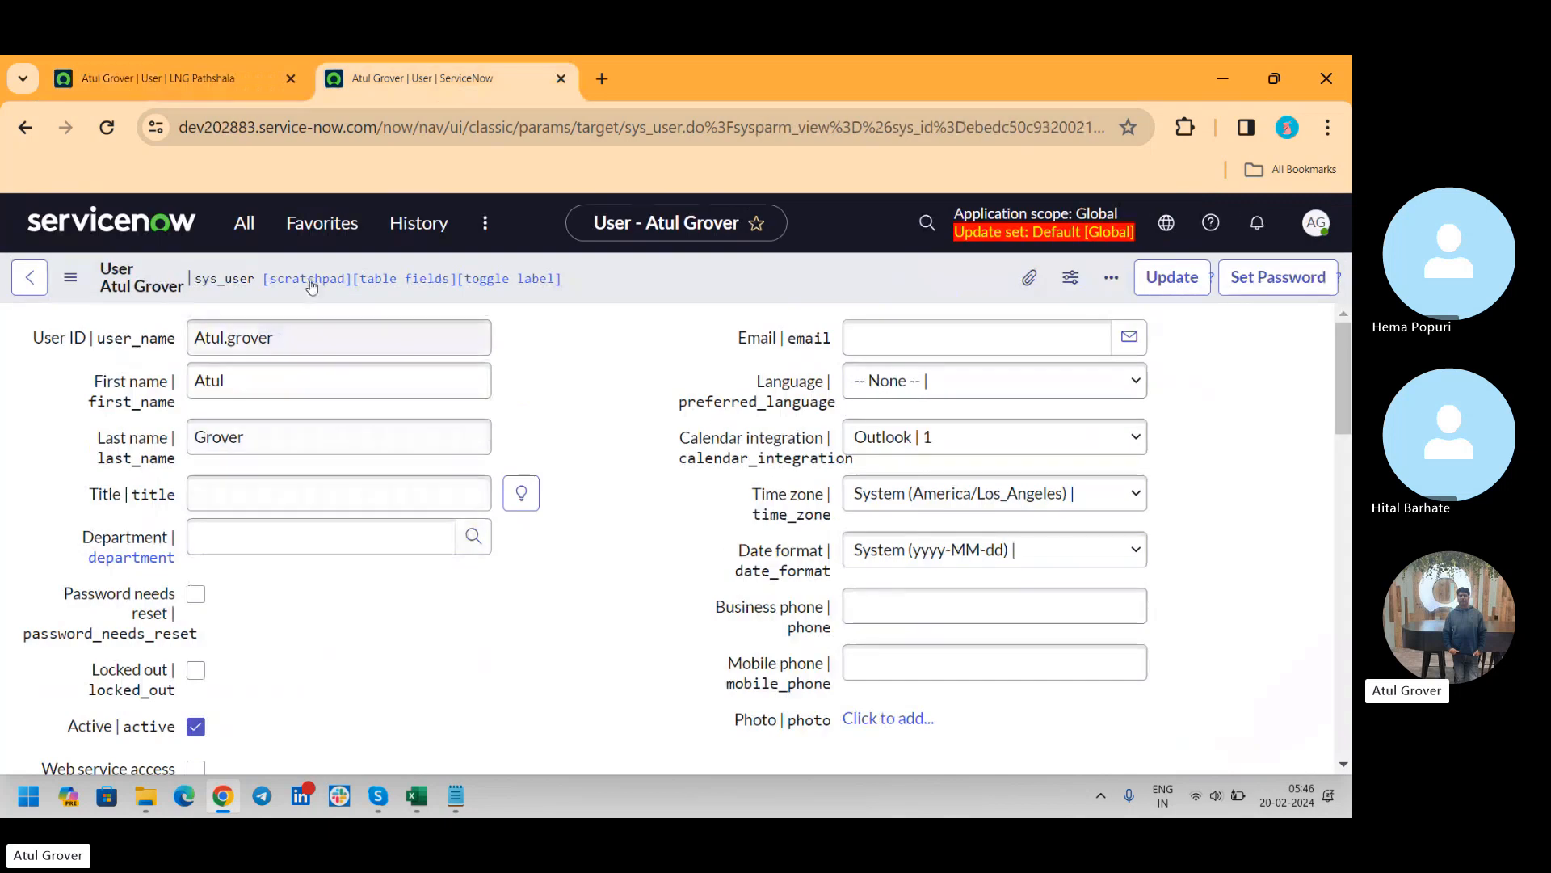
click(164, 77)
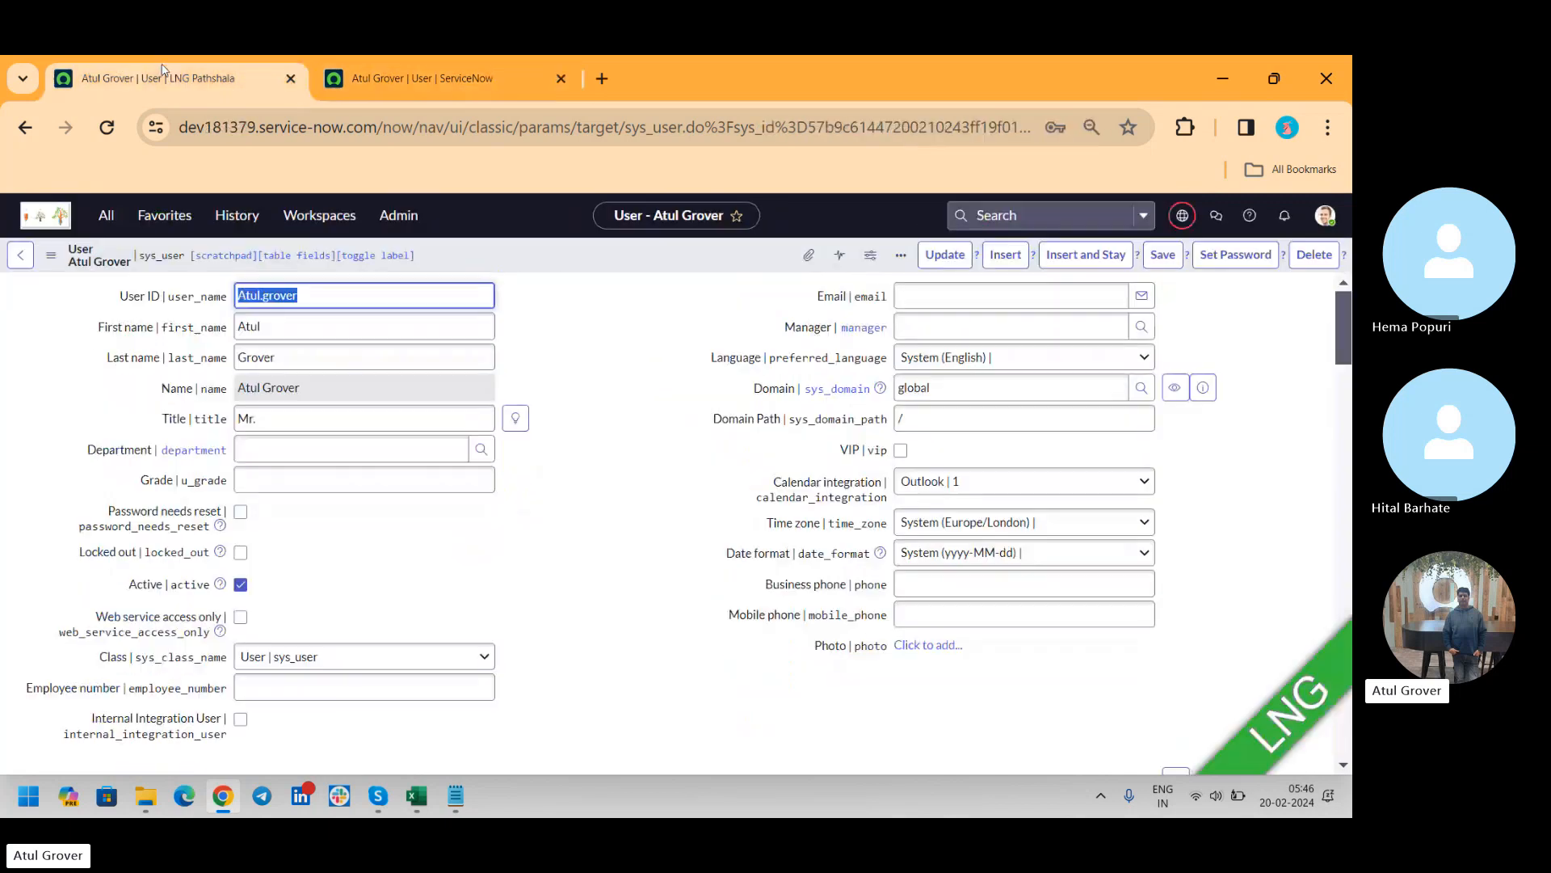
right_click(500, 264)
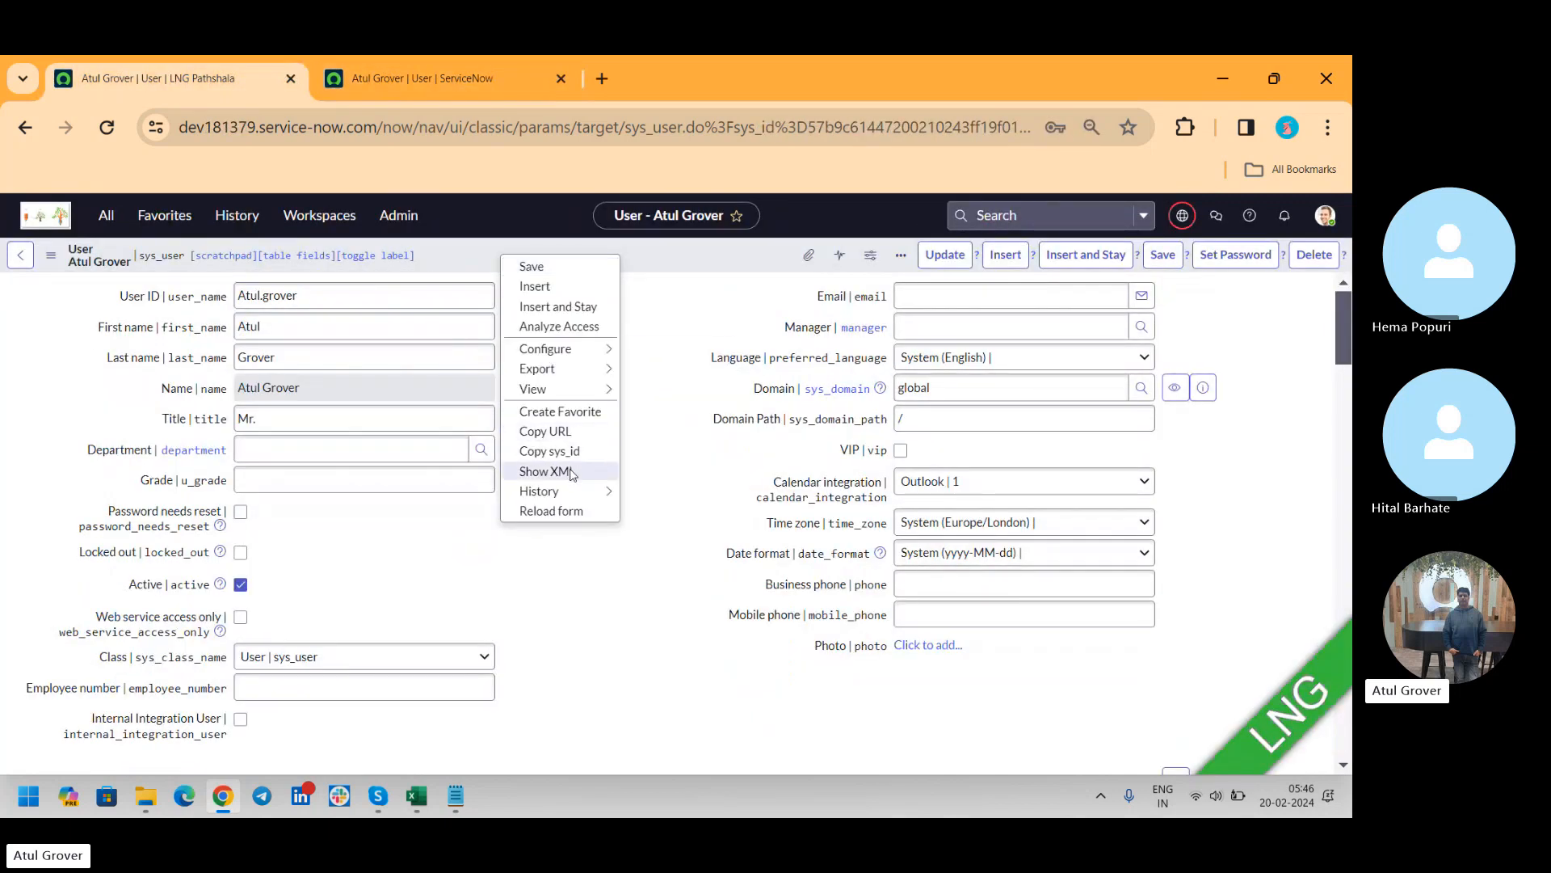
mouse_move(580, 376)
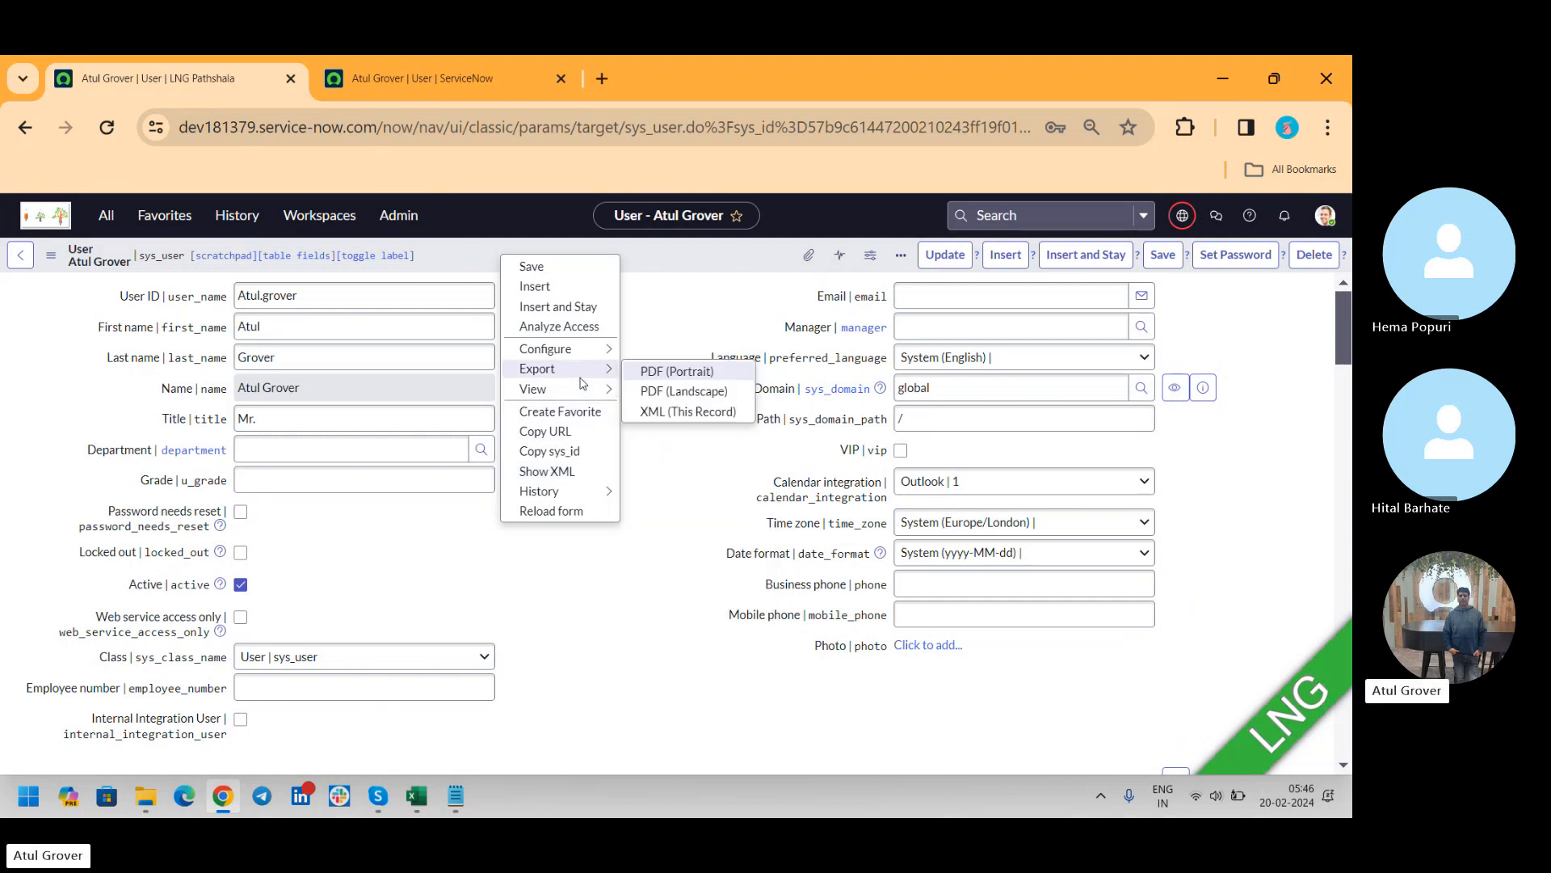
click(684, 412)
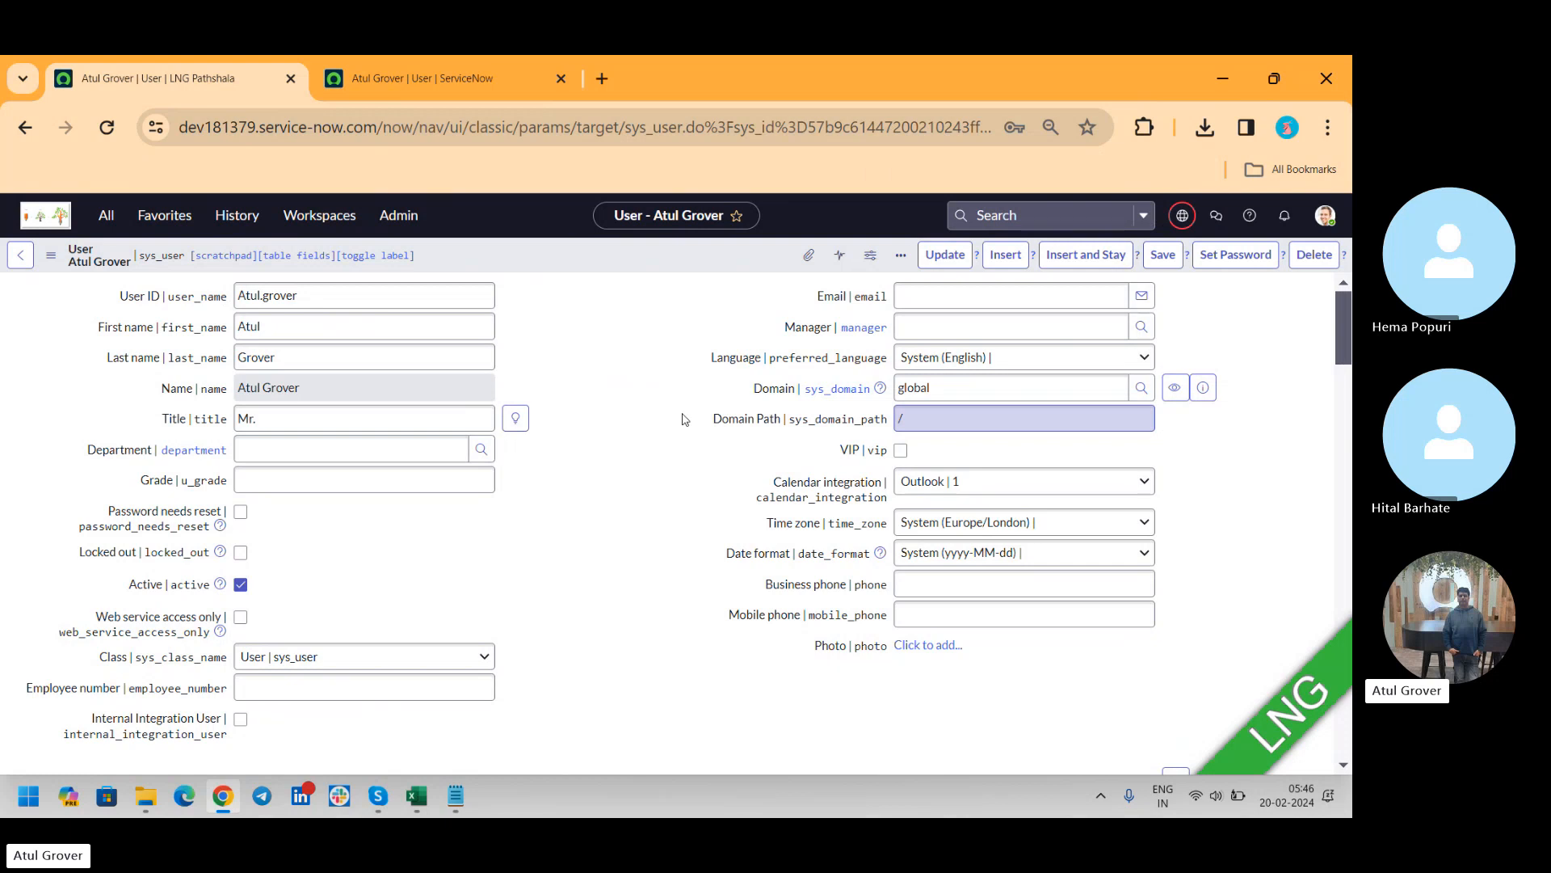
Find the User Administration module in dev202883 and open its Users list
click(449, 80)
right_click(120, 289)
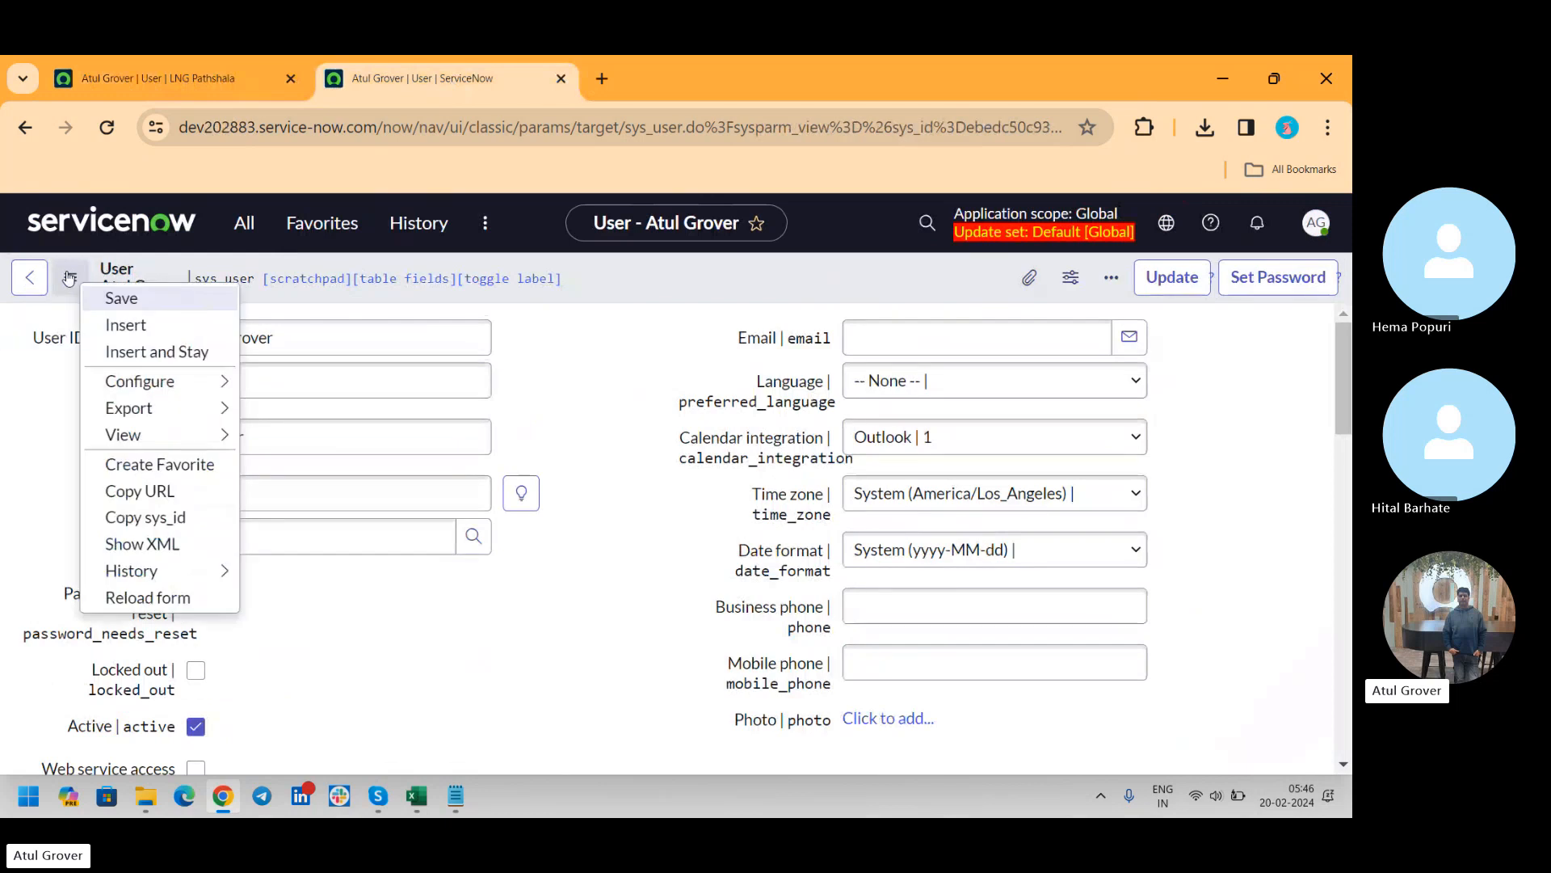
click(229, 225)
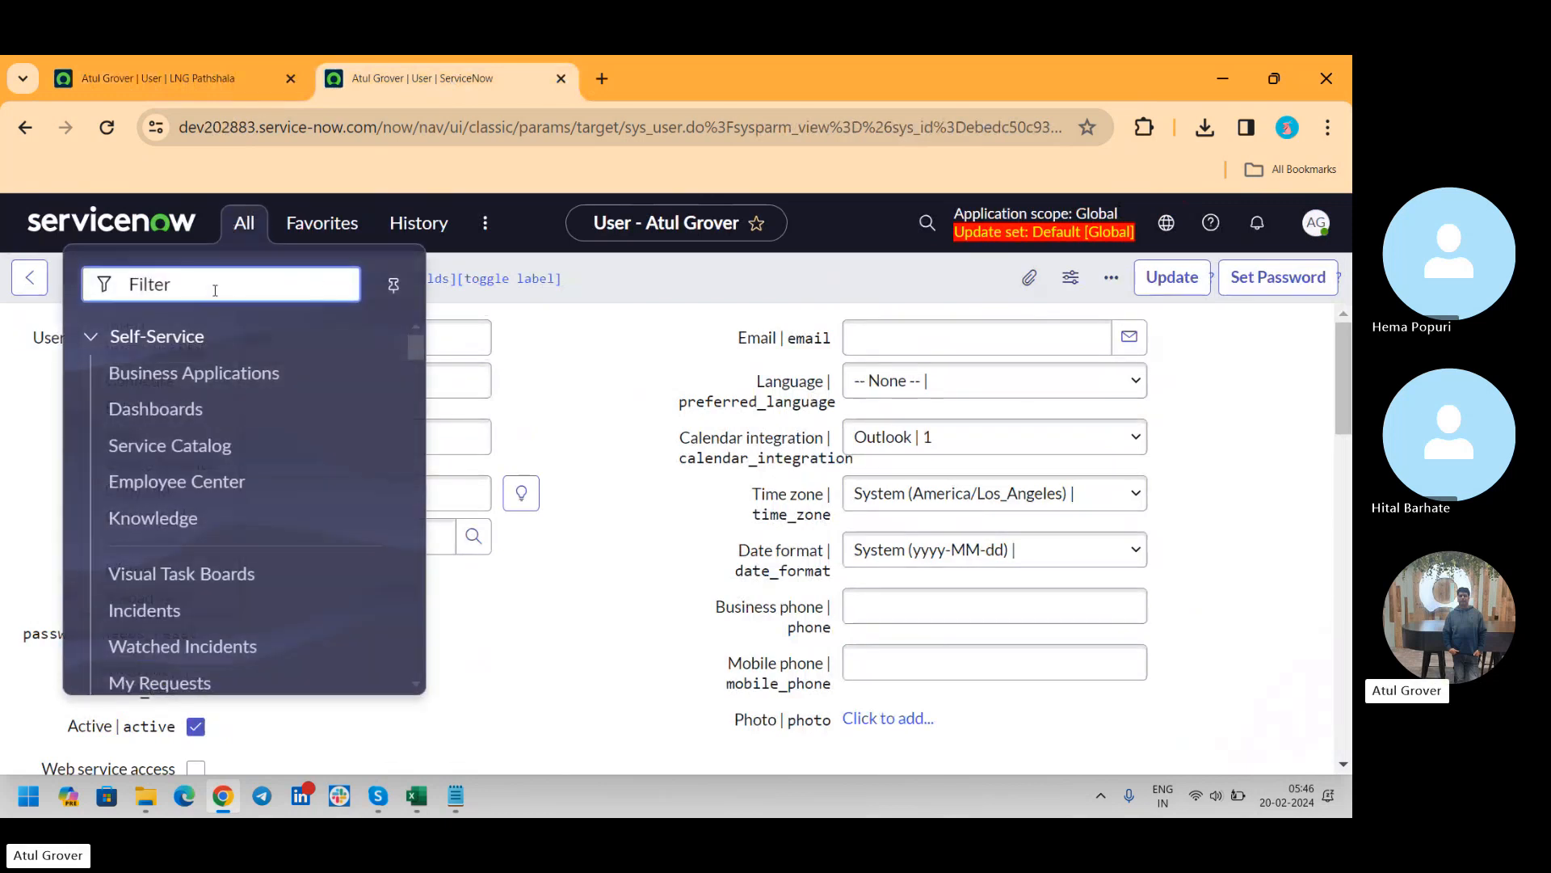
text(user a)
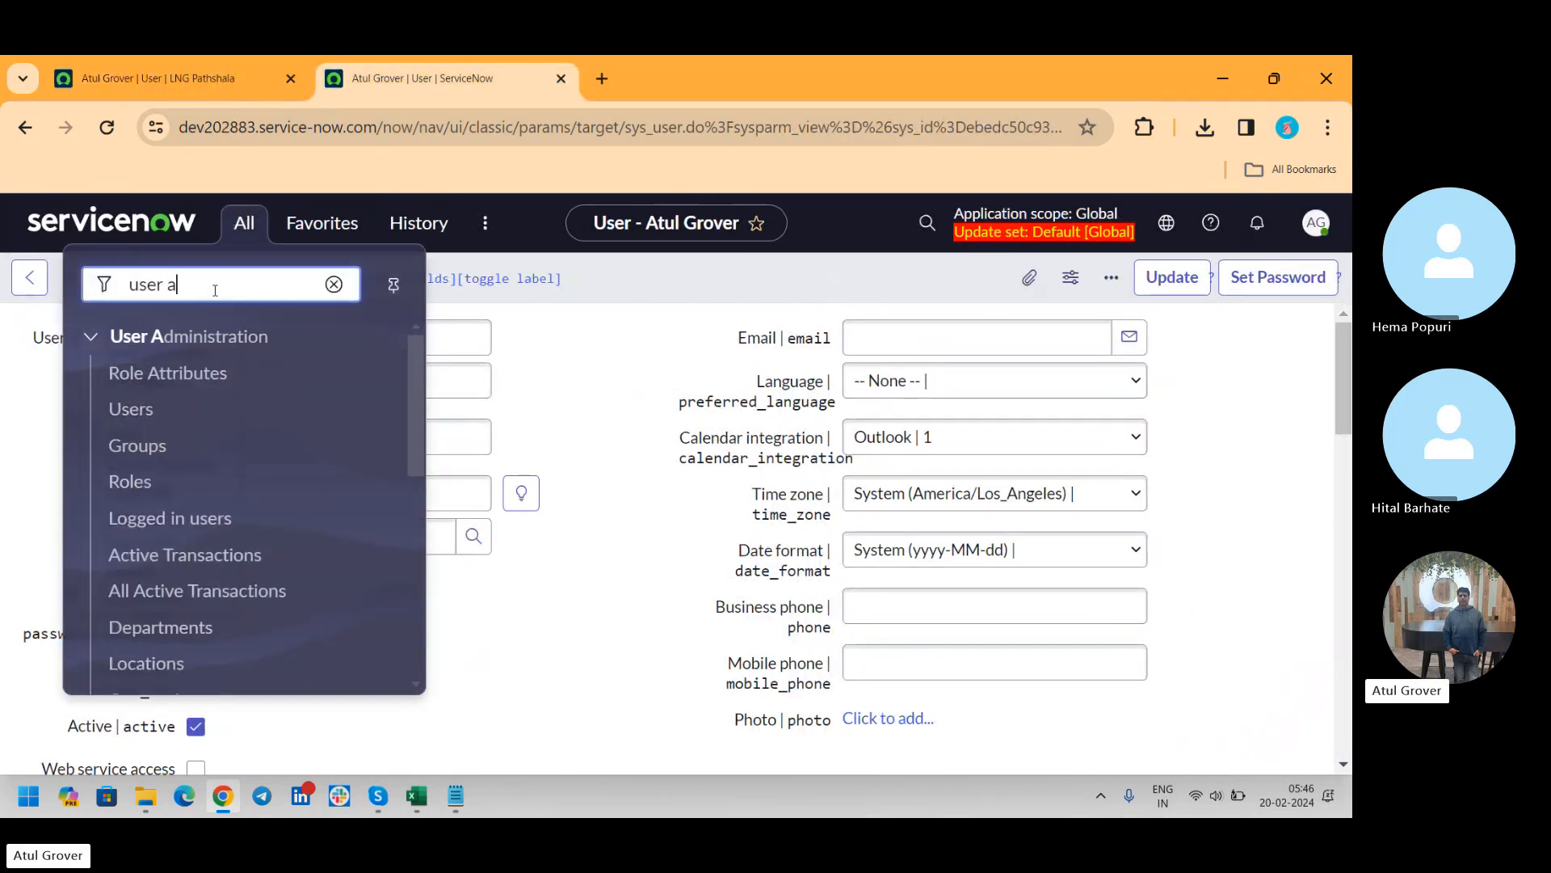
click(136, 408)
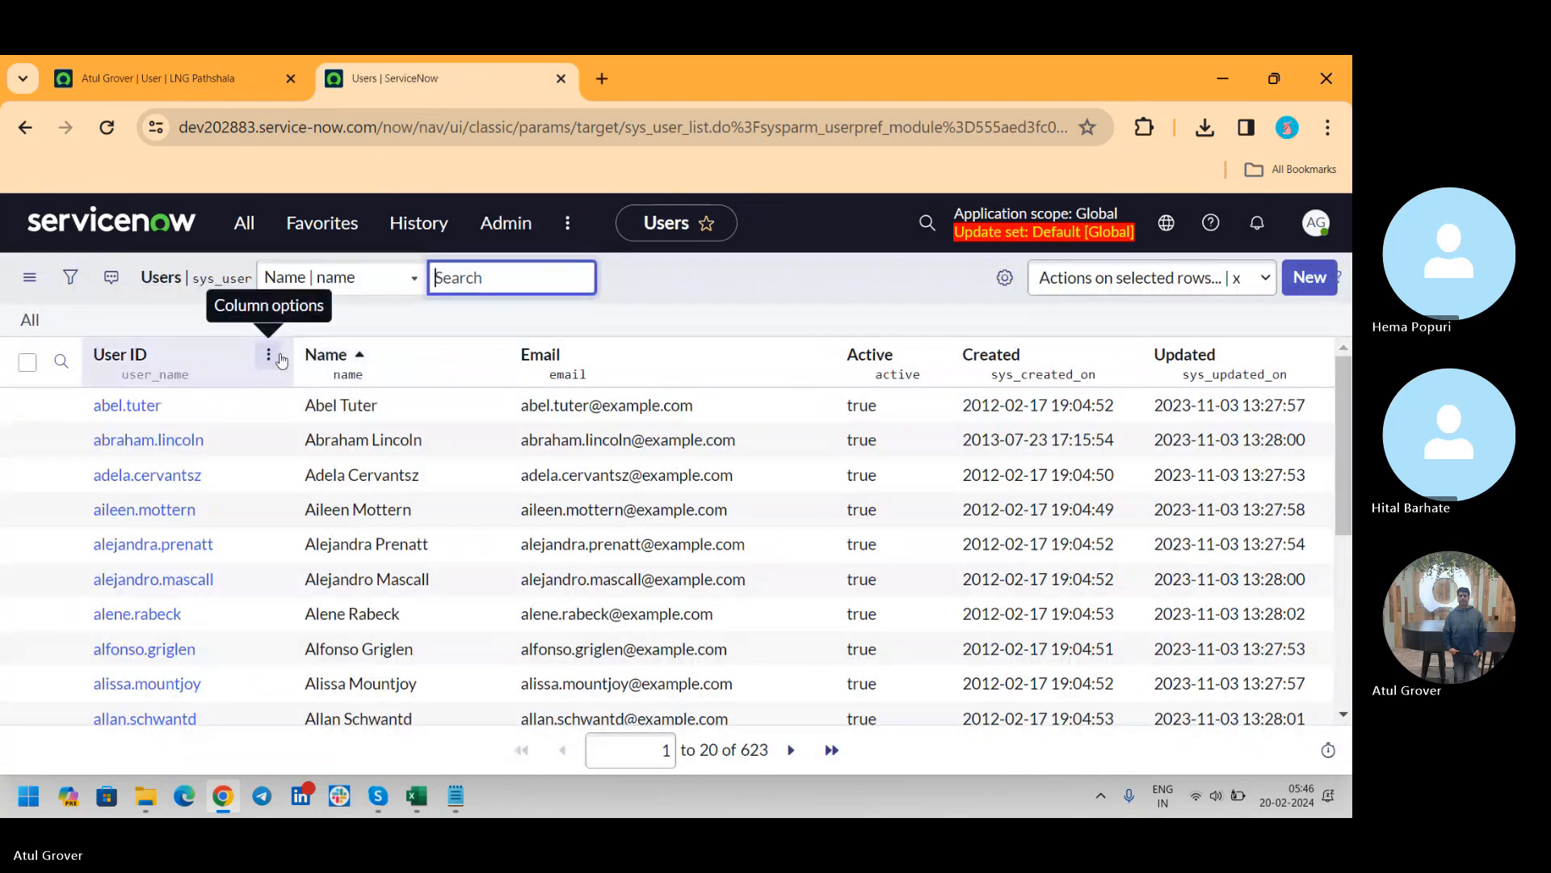
click(266, 357)
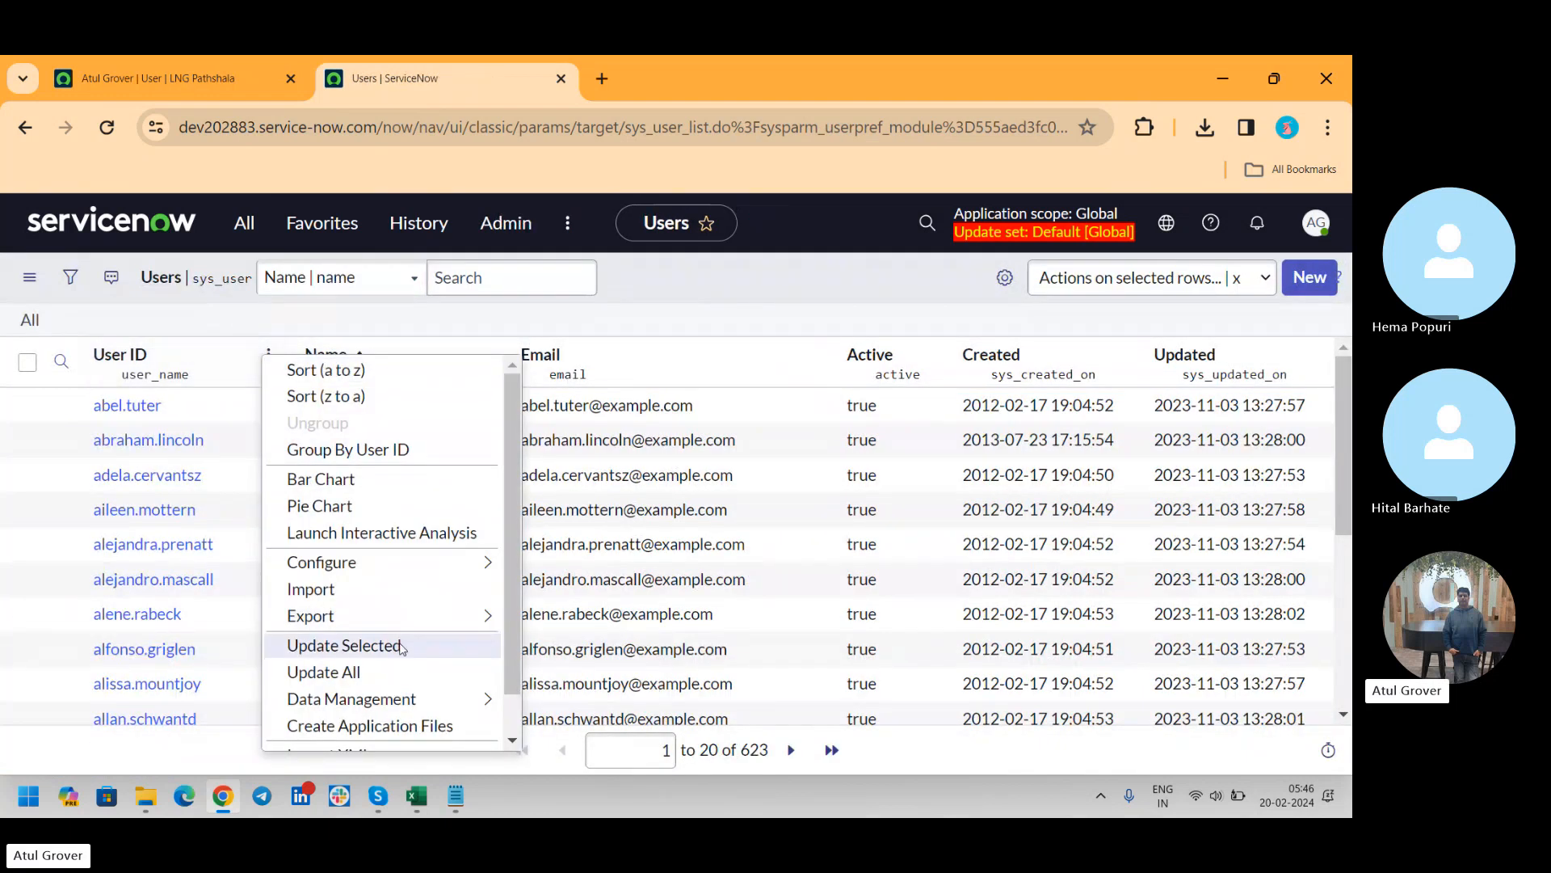
scroll(517, 652, down, 2)
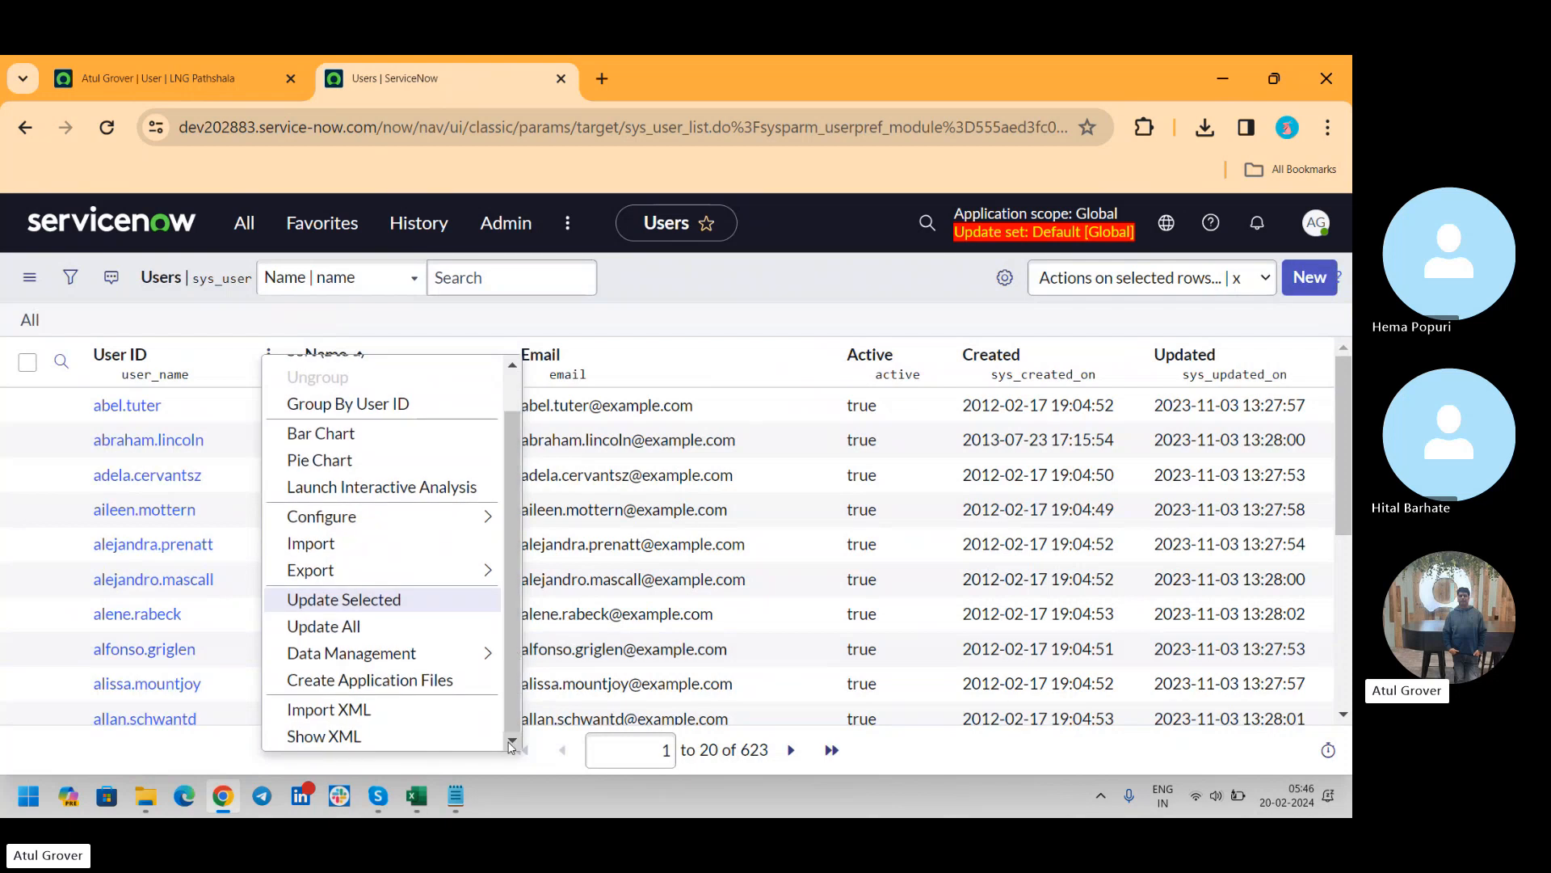
click(310, 708)
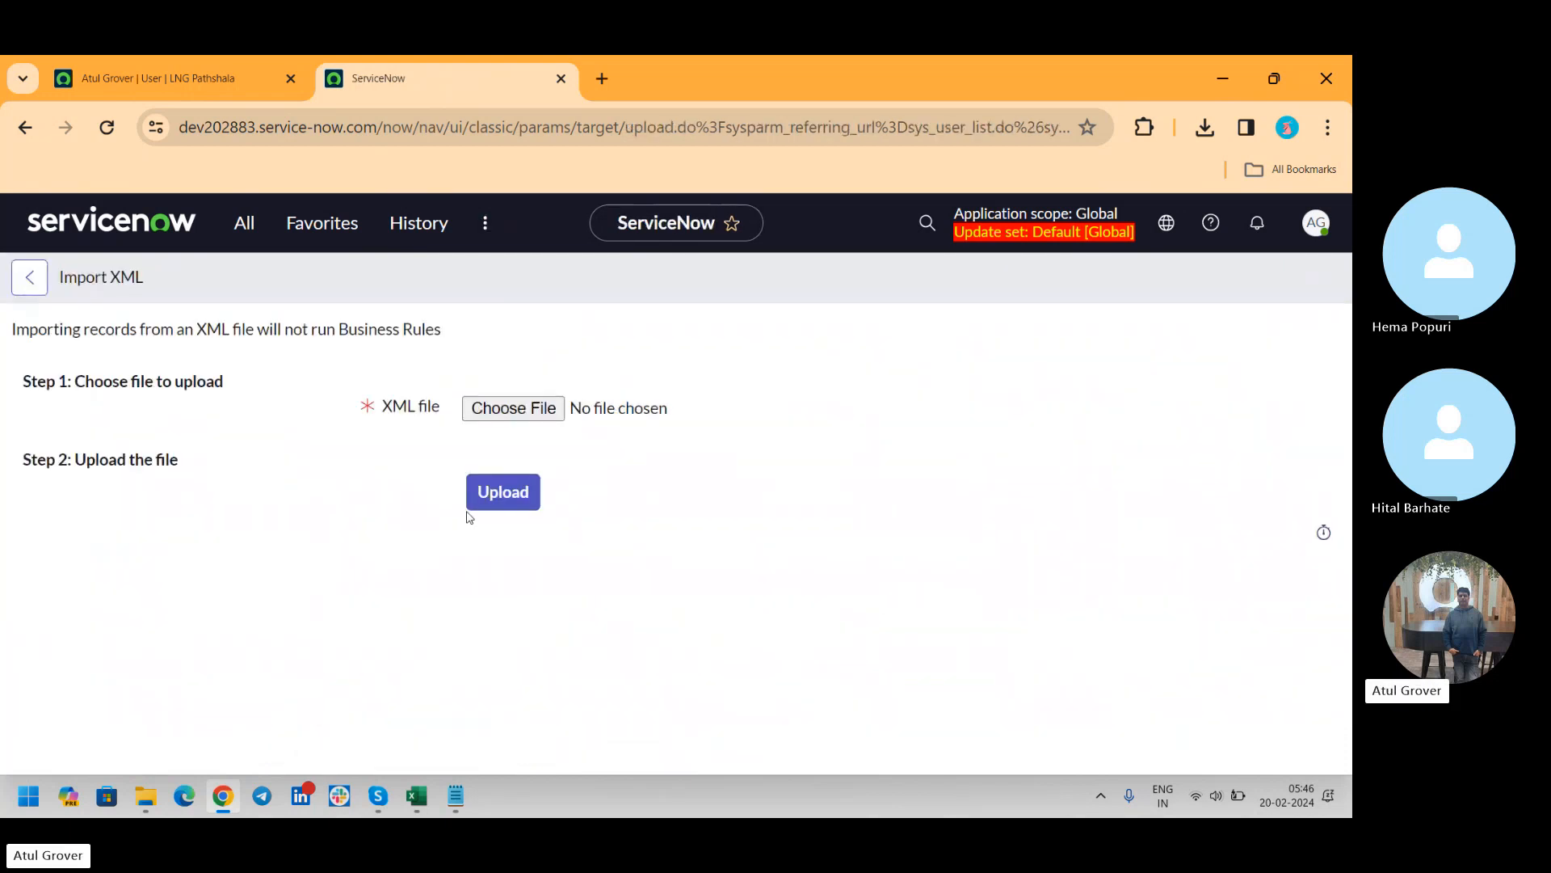
click(502, 412)
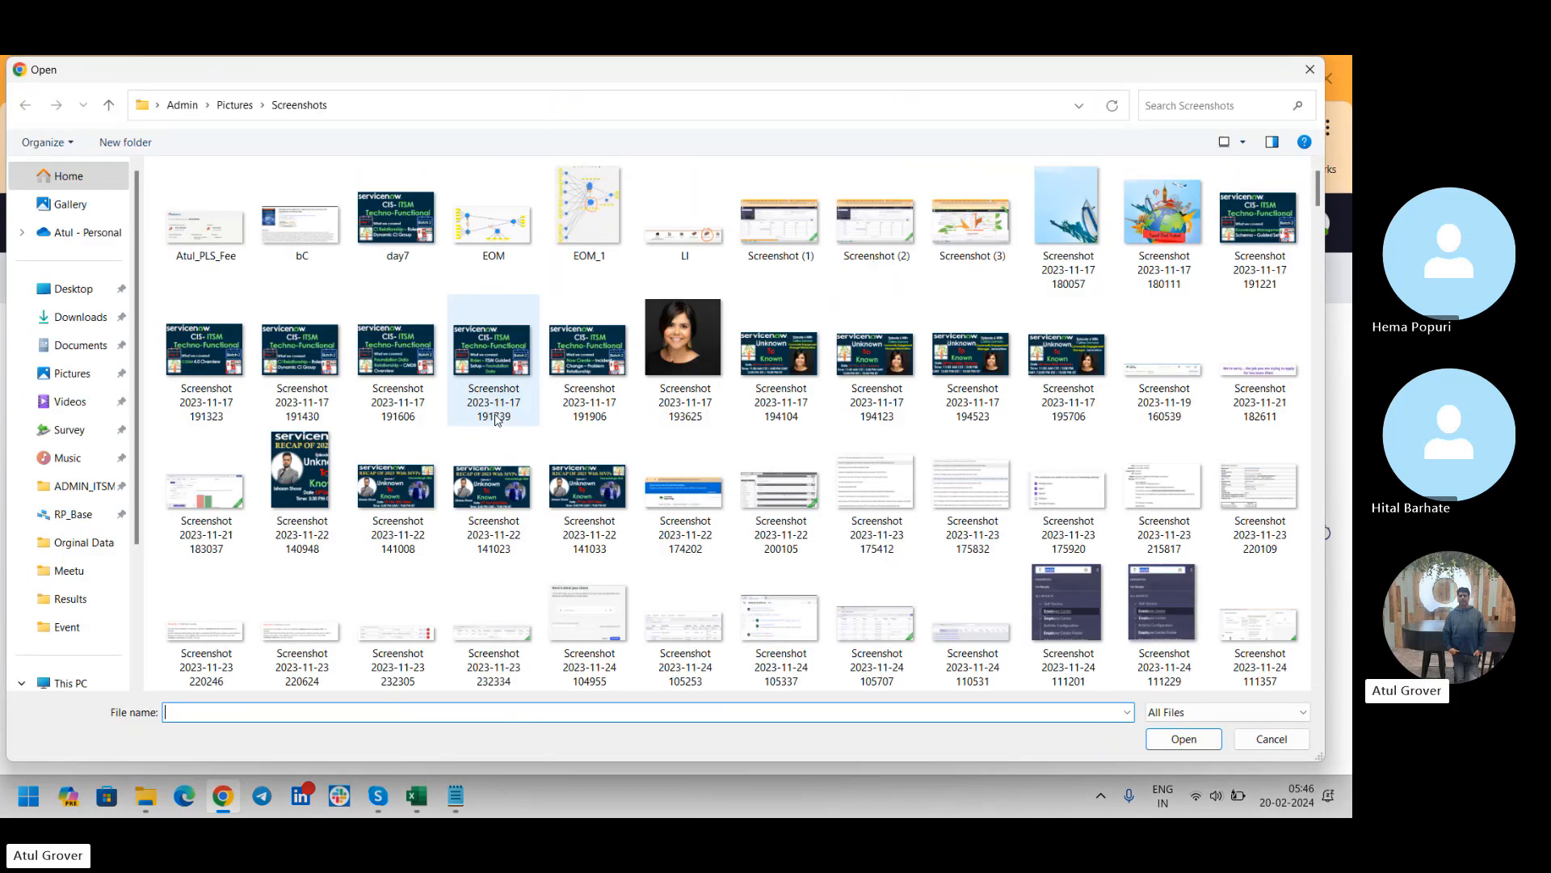
click(94, 332)
click(209, 238)
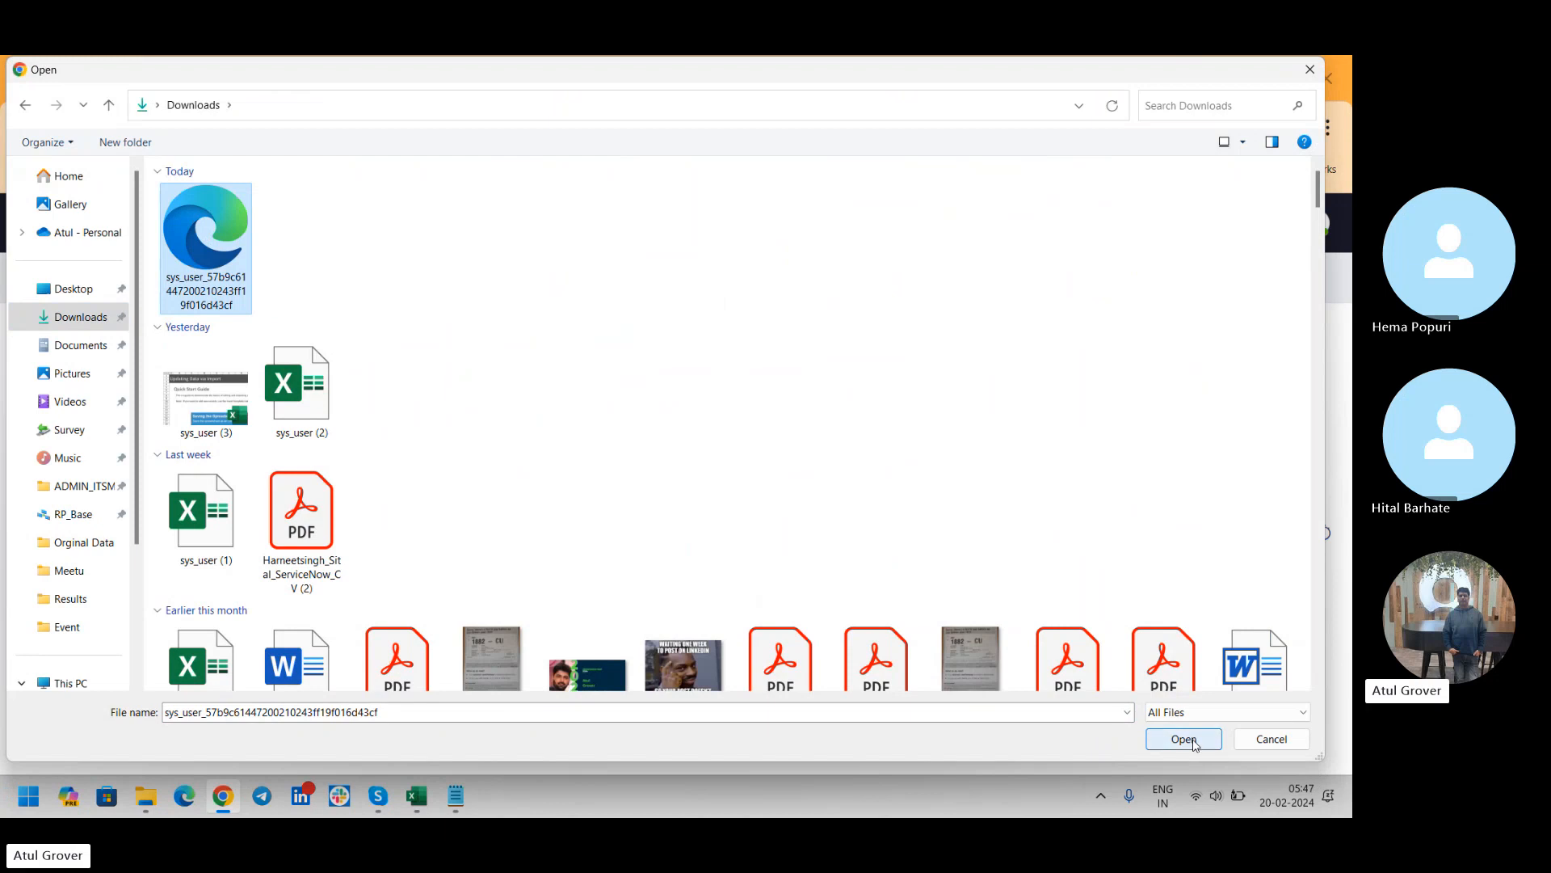
click(1187, 741)
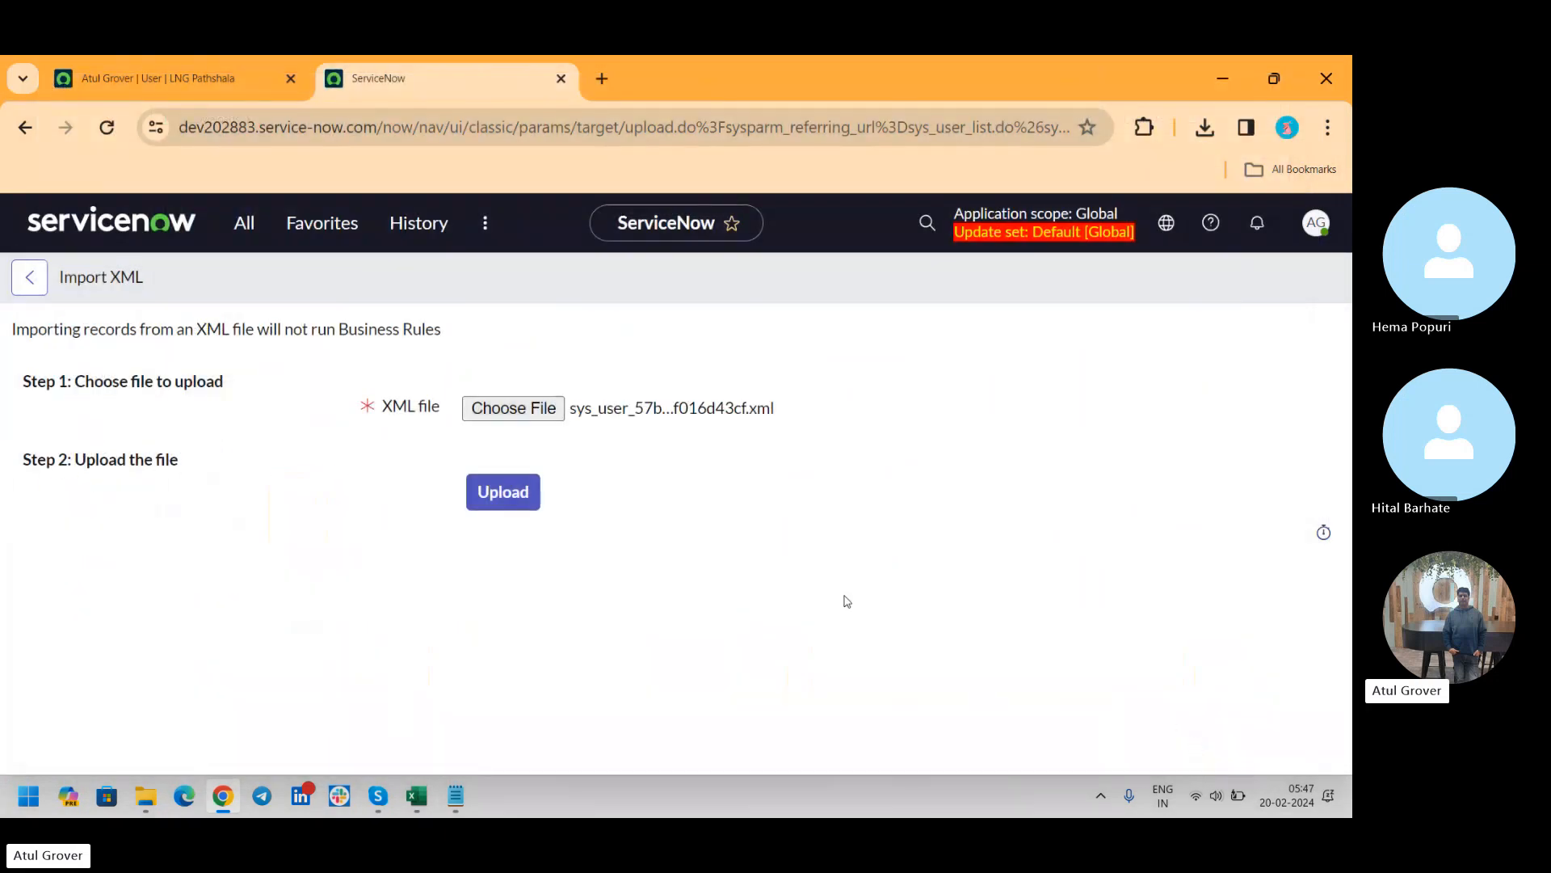
click(506, 495)
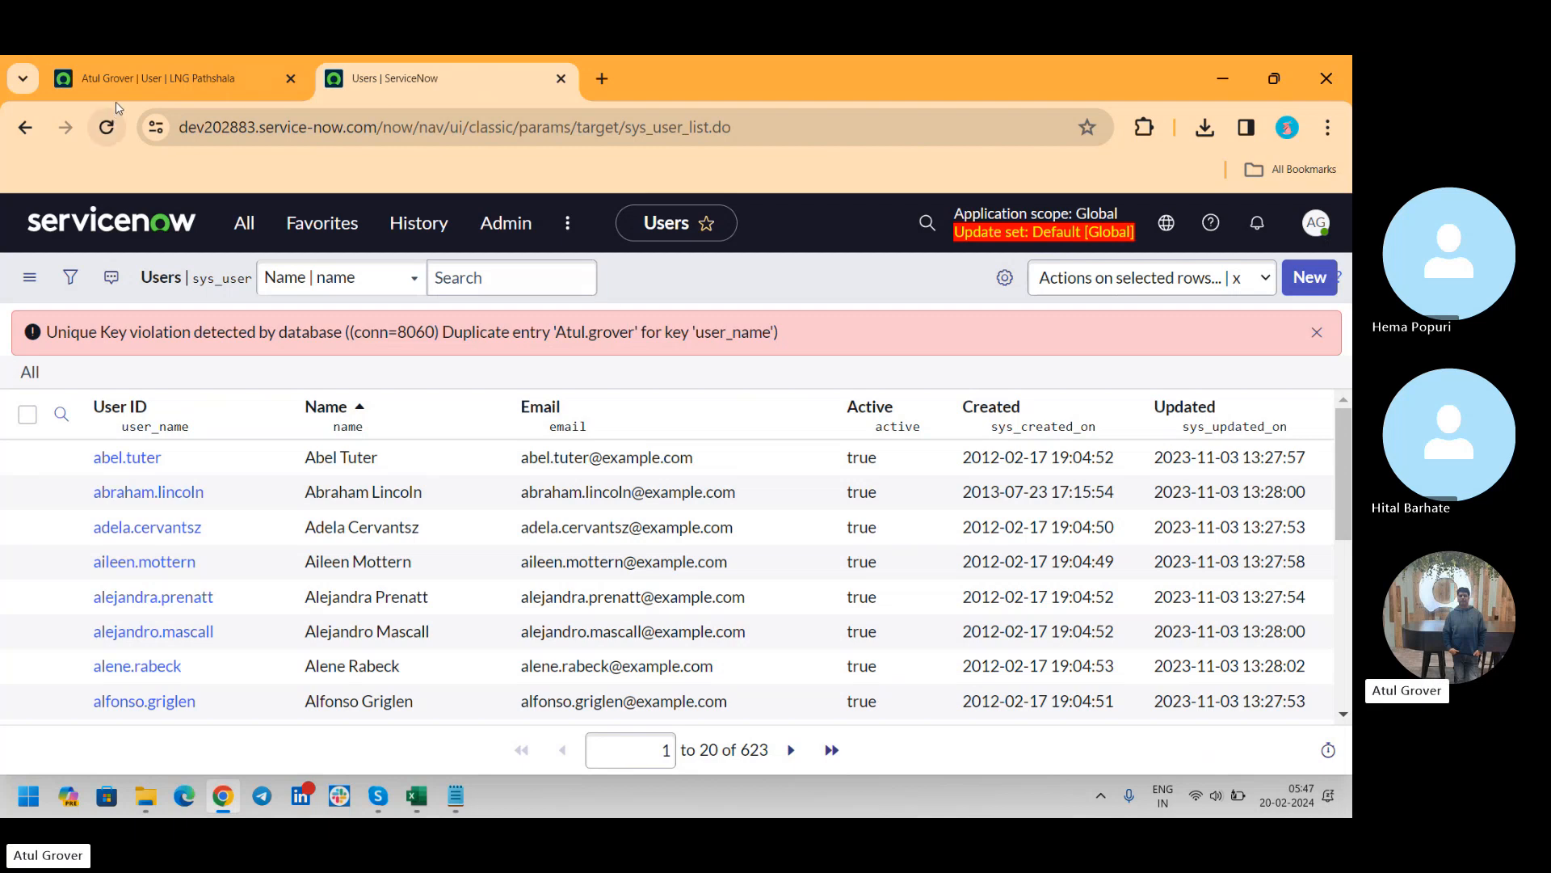
Open the dev181379 Users list and its Batch14 user record with the last login date 2024-01-19
click(154, 77)
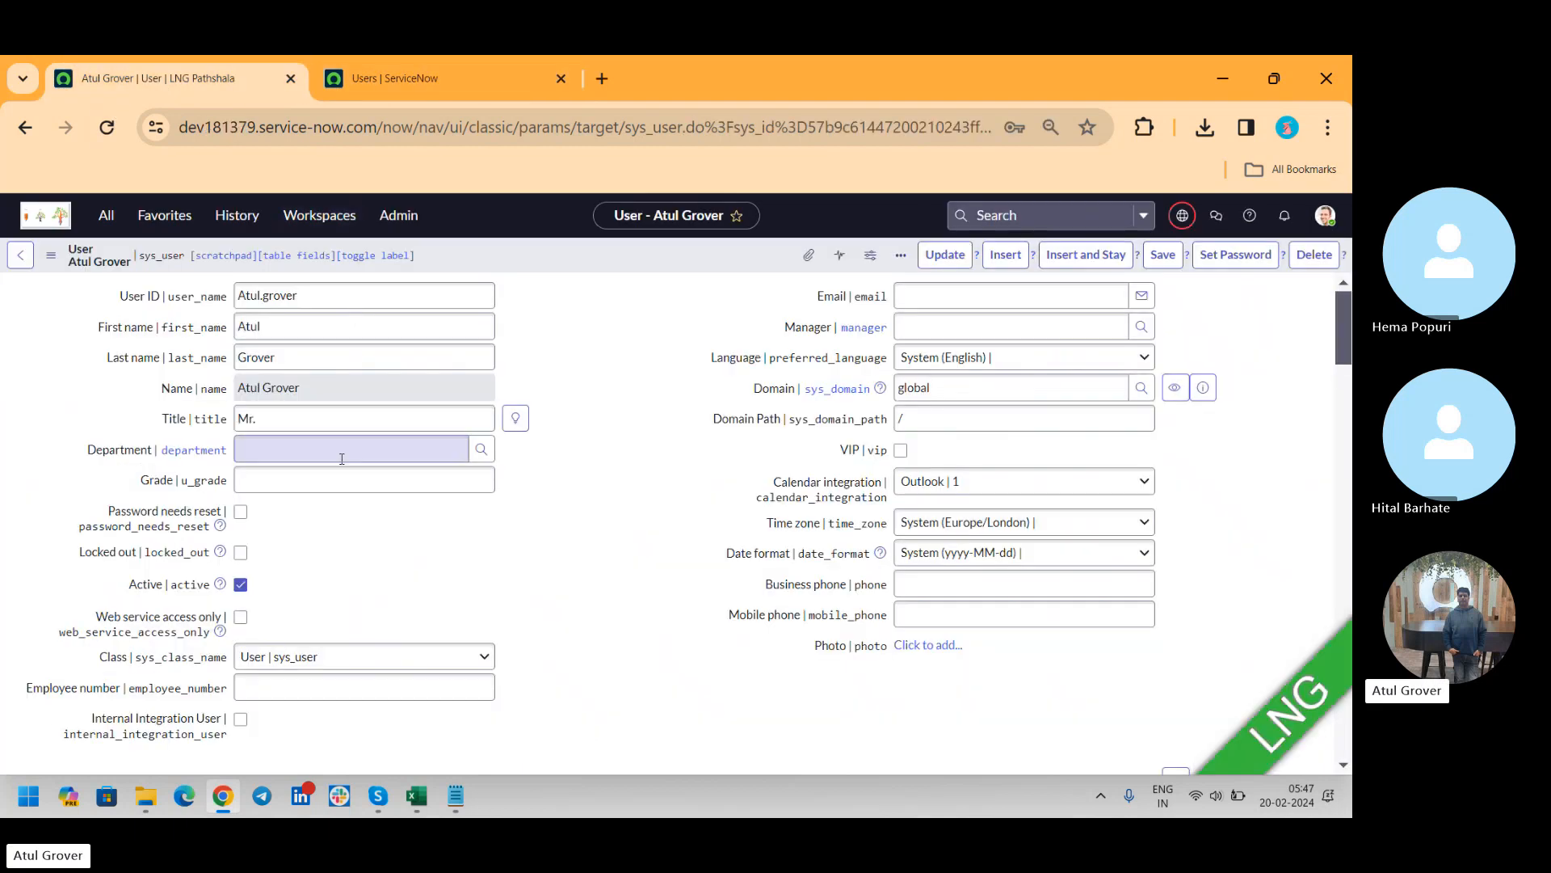
click(106, 214)
click(69, 446)
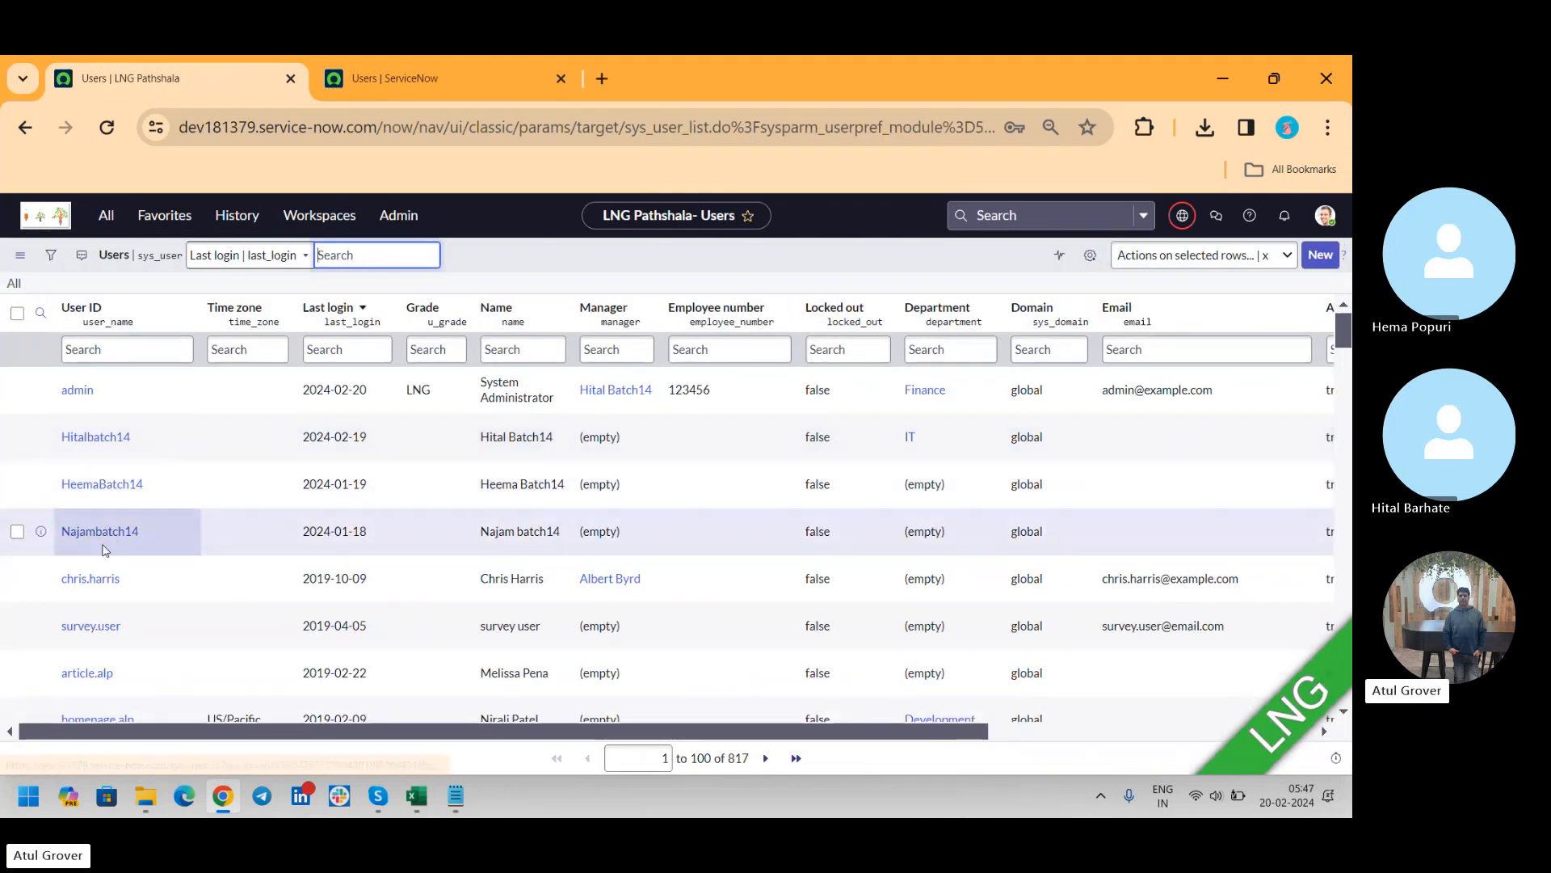
click(91, 485)
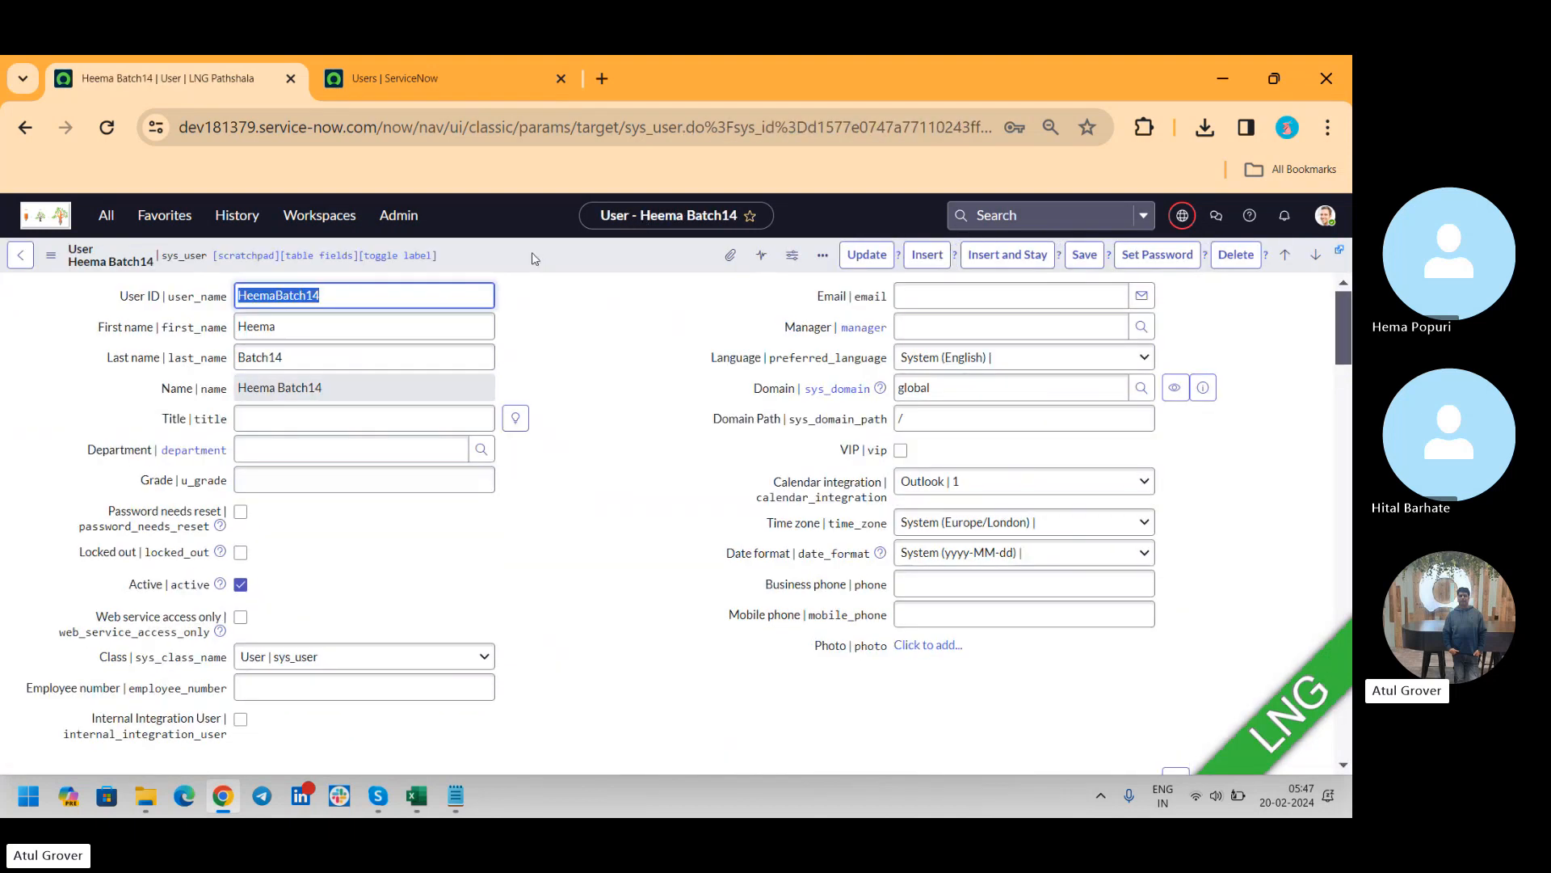
Export the open Batch14 user record as an XML file of this record
right_click(537, 257)
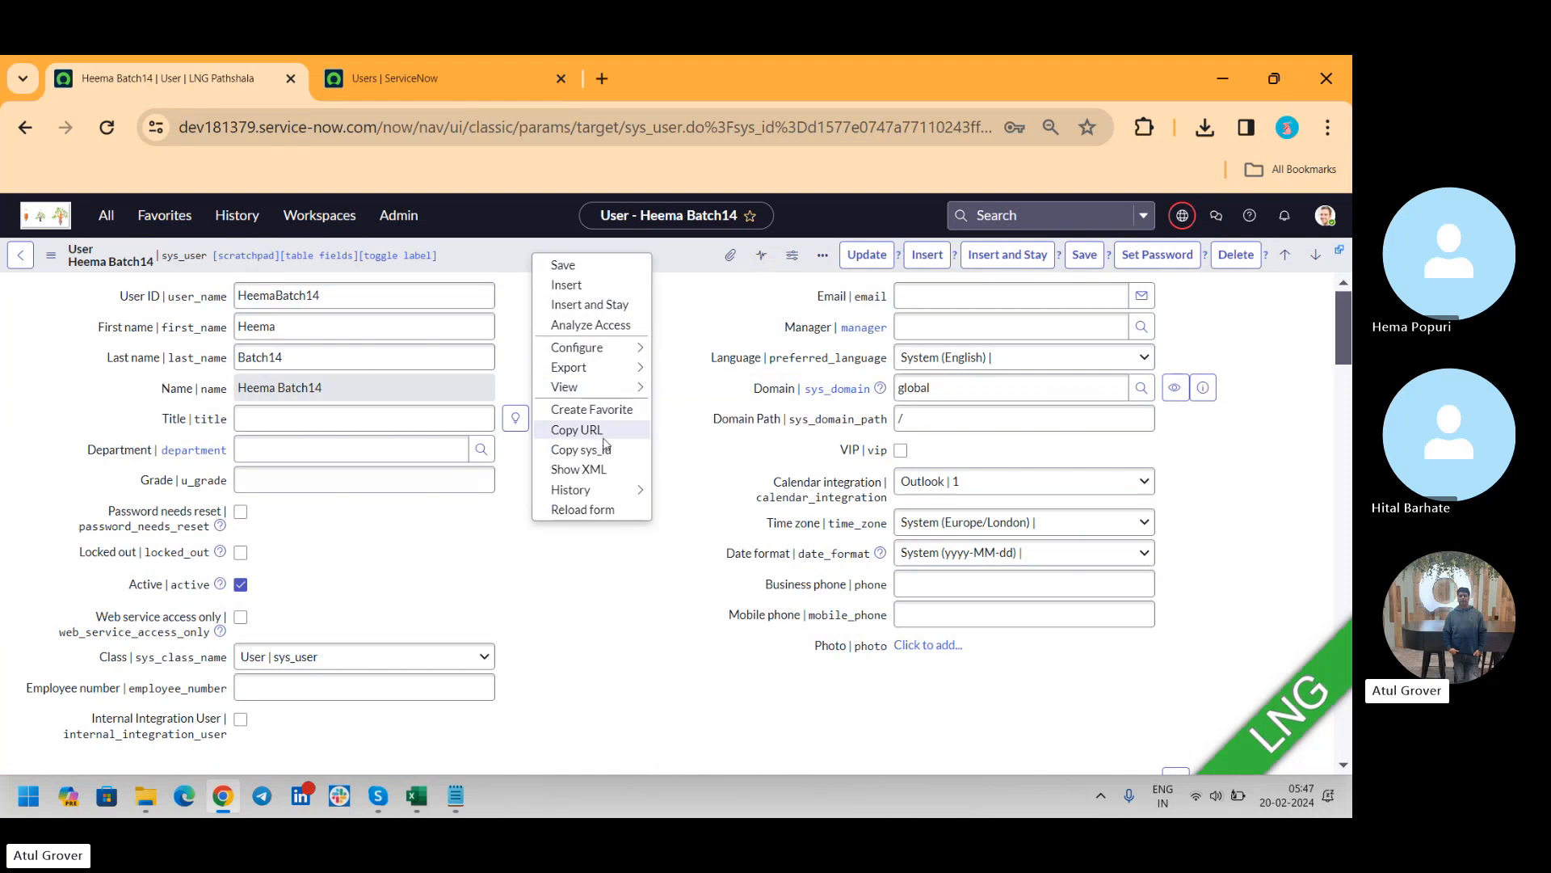
mouse_move(609, 487)
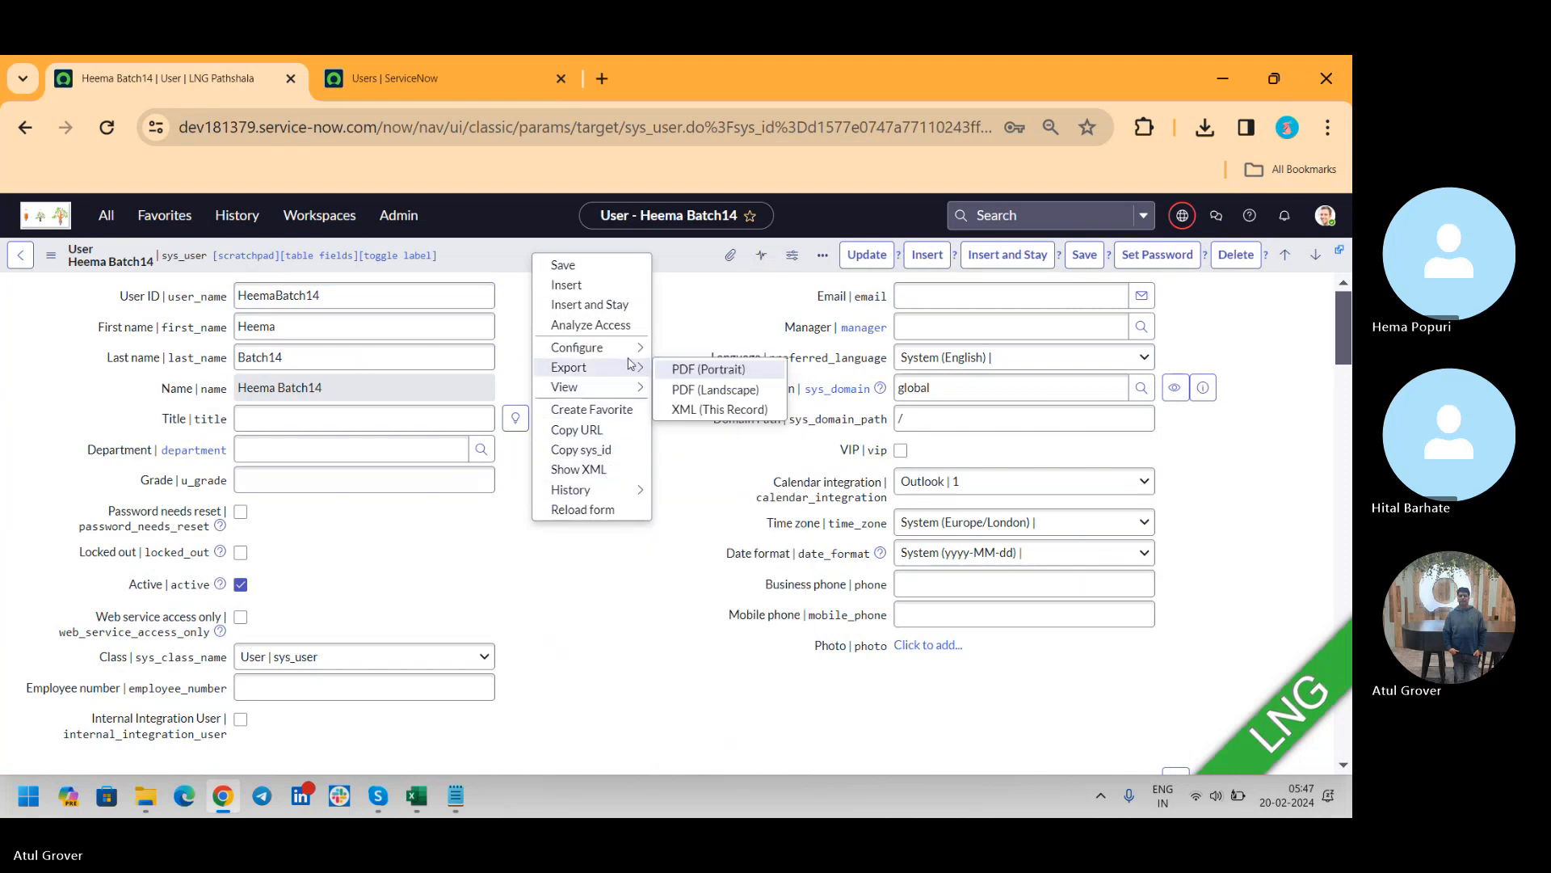
mouse_move(634, 368)
click(711, 410)
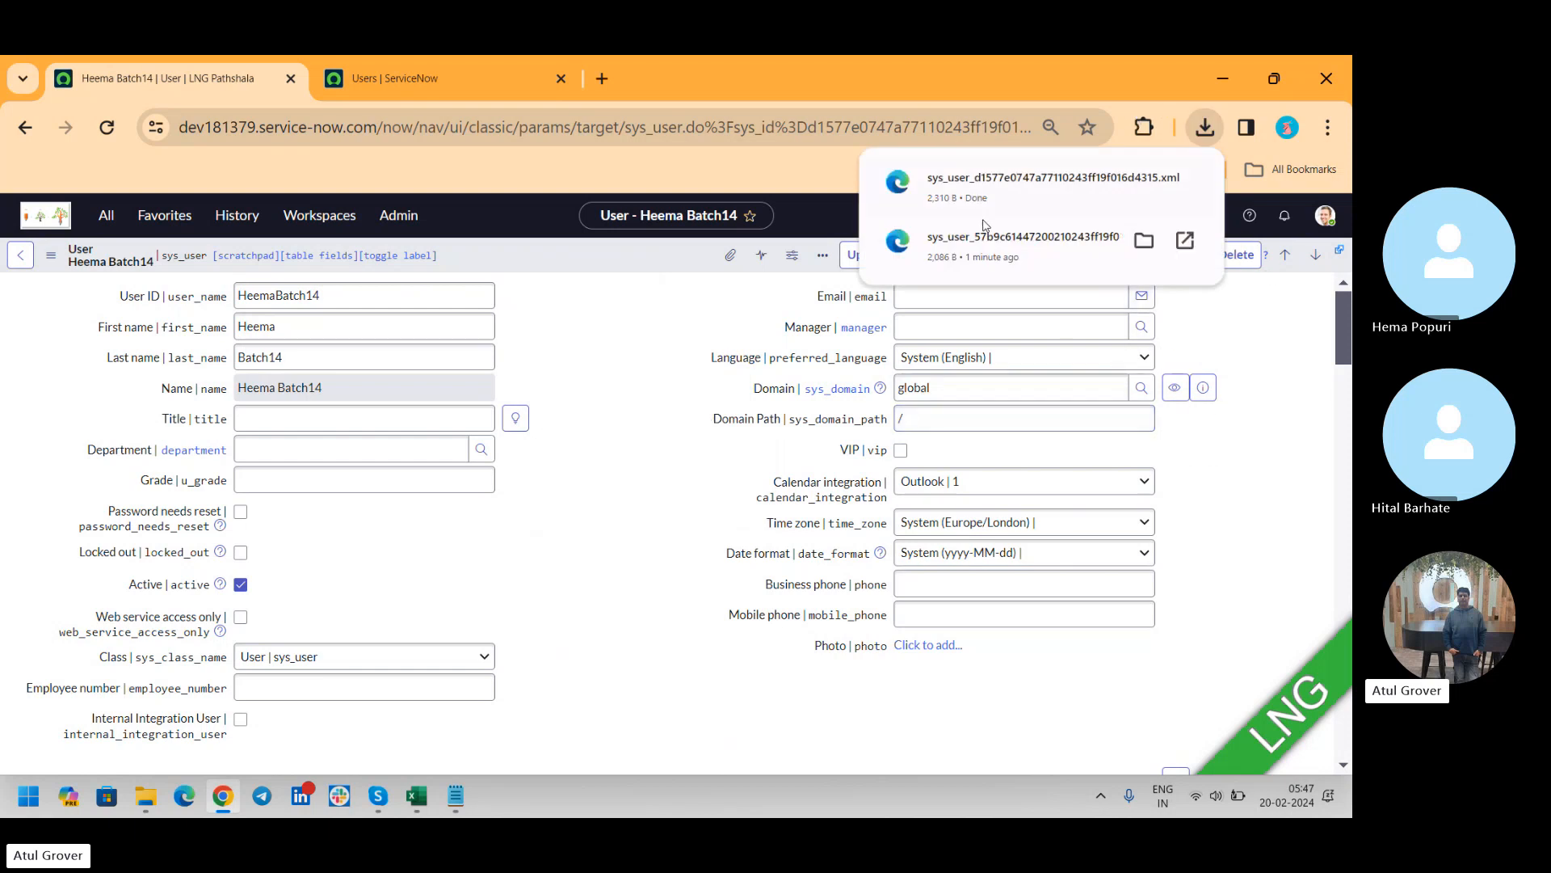
Return to the dev202883 Users list and open its XML import page
click(472, 85)
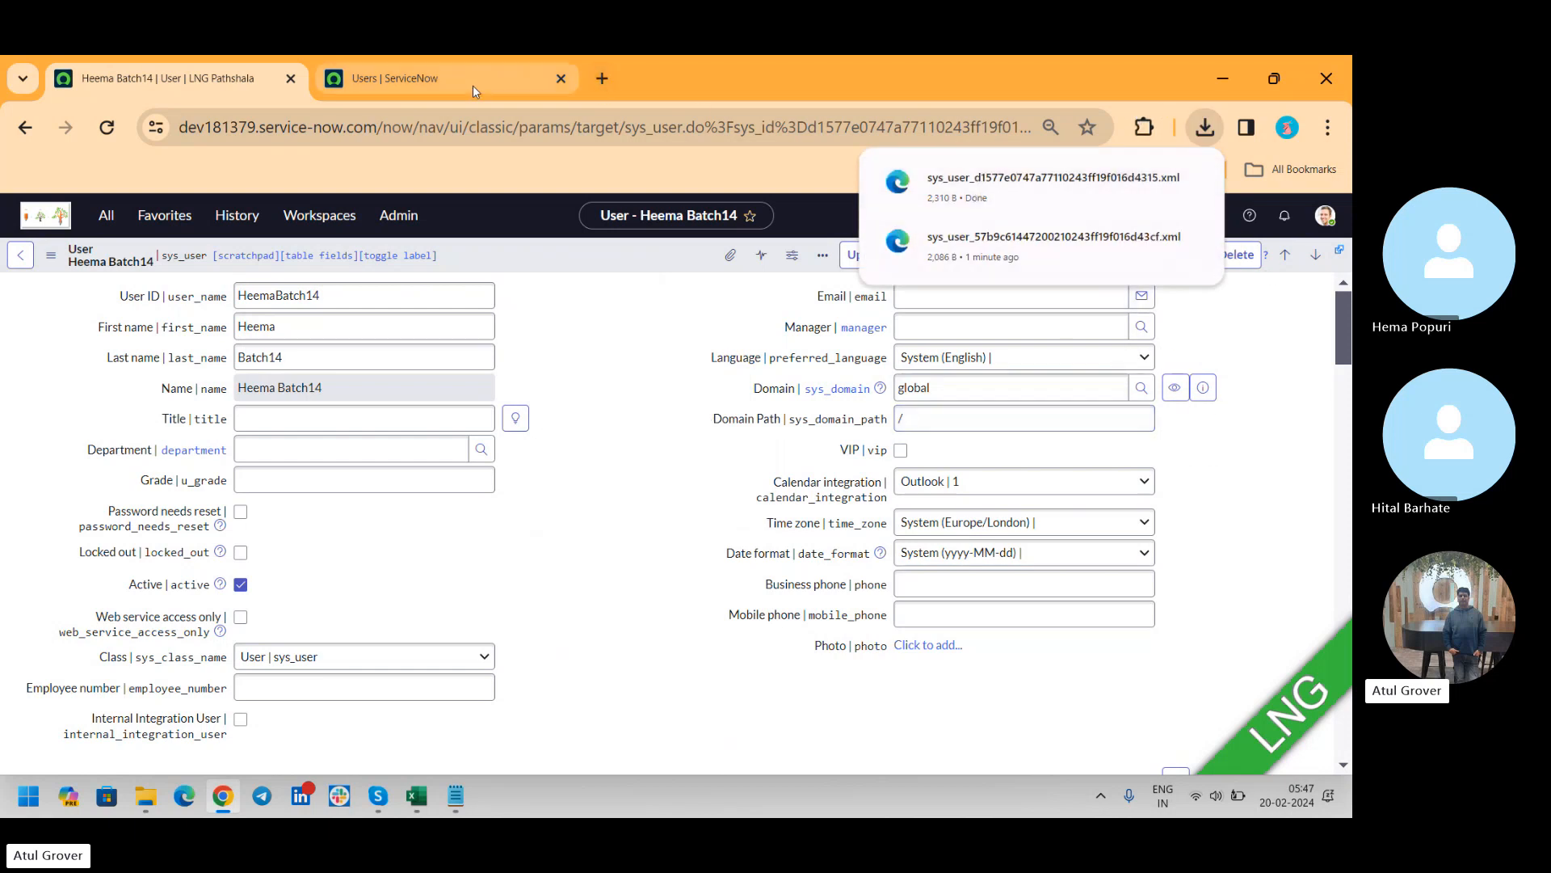
click(268, 406)
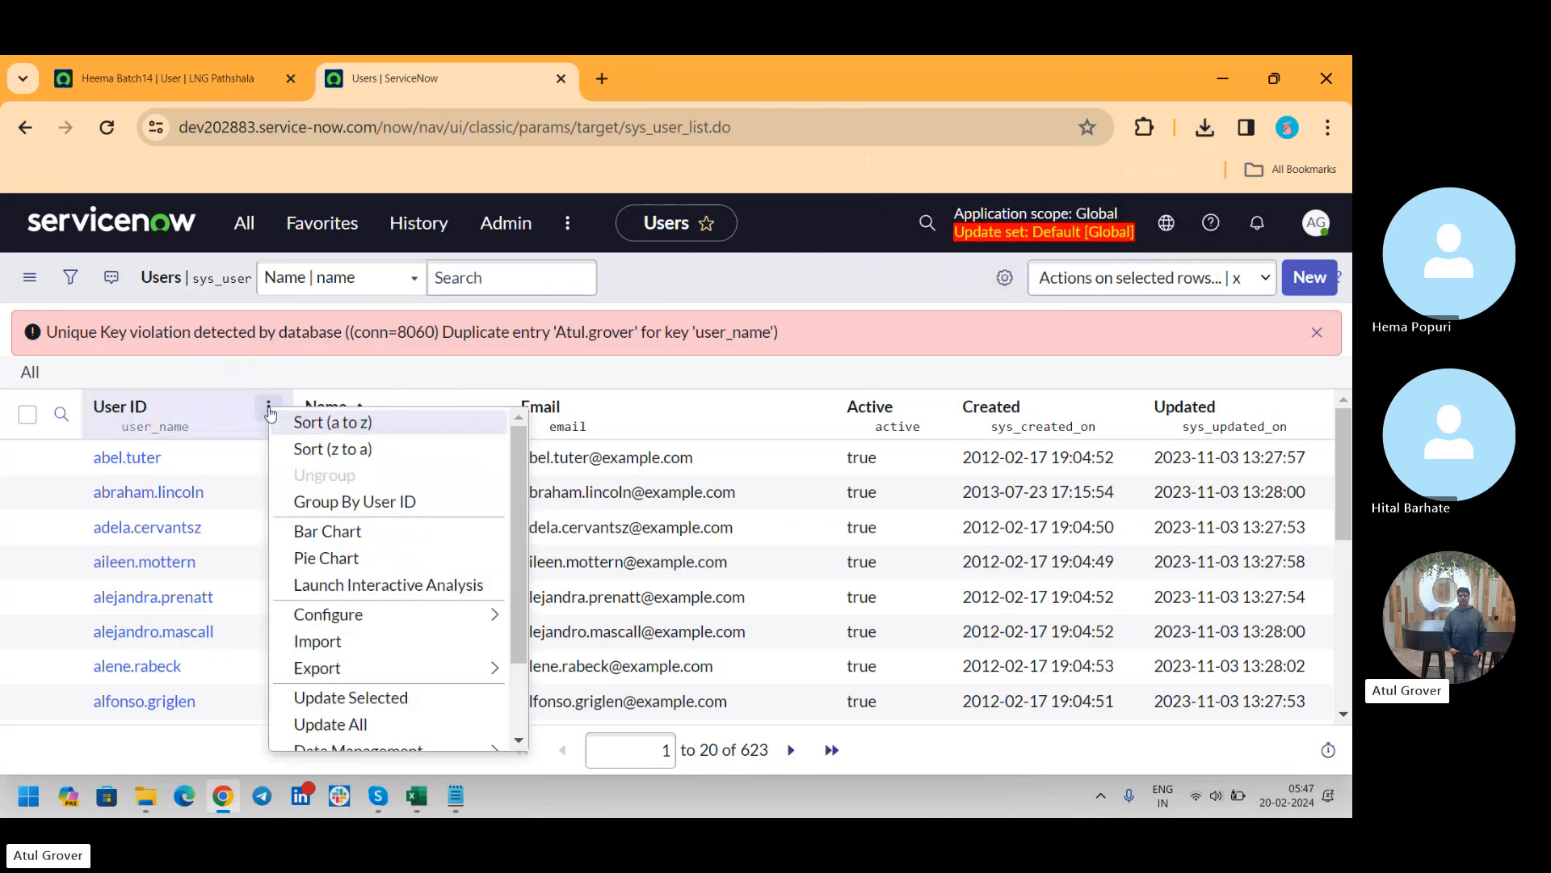
mouse_move(404, 738)
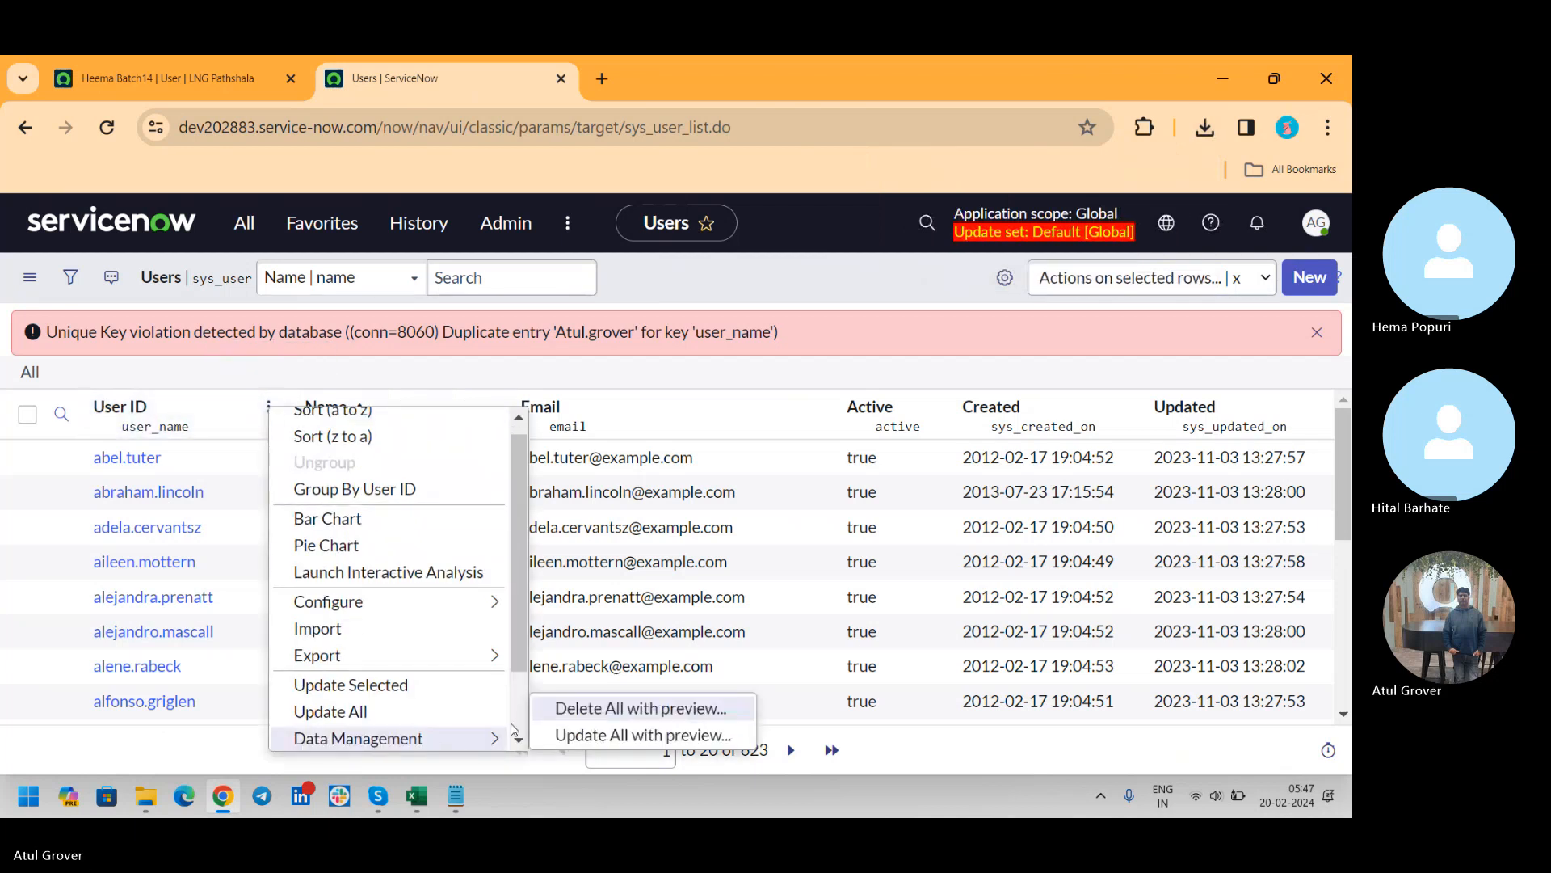
click(514, 725)
click(371, 721)
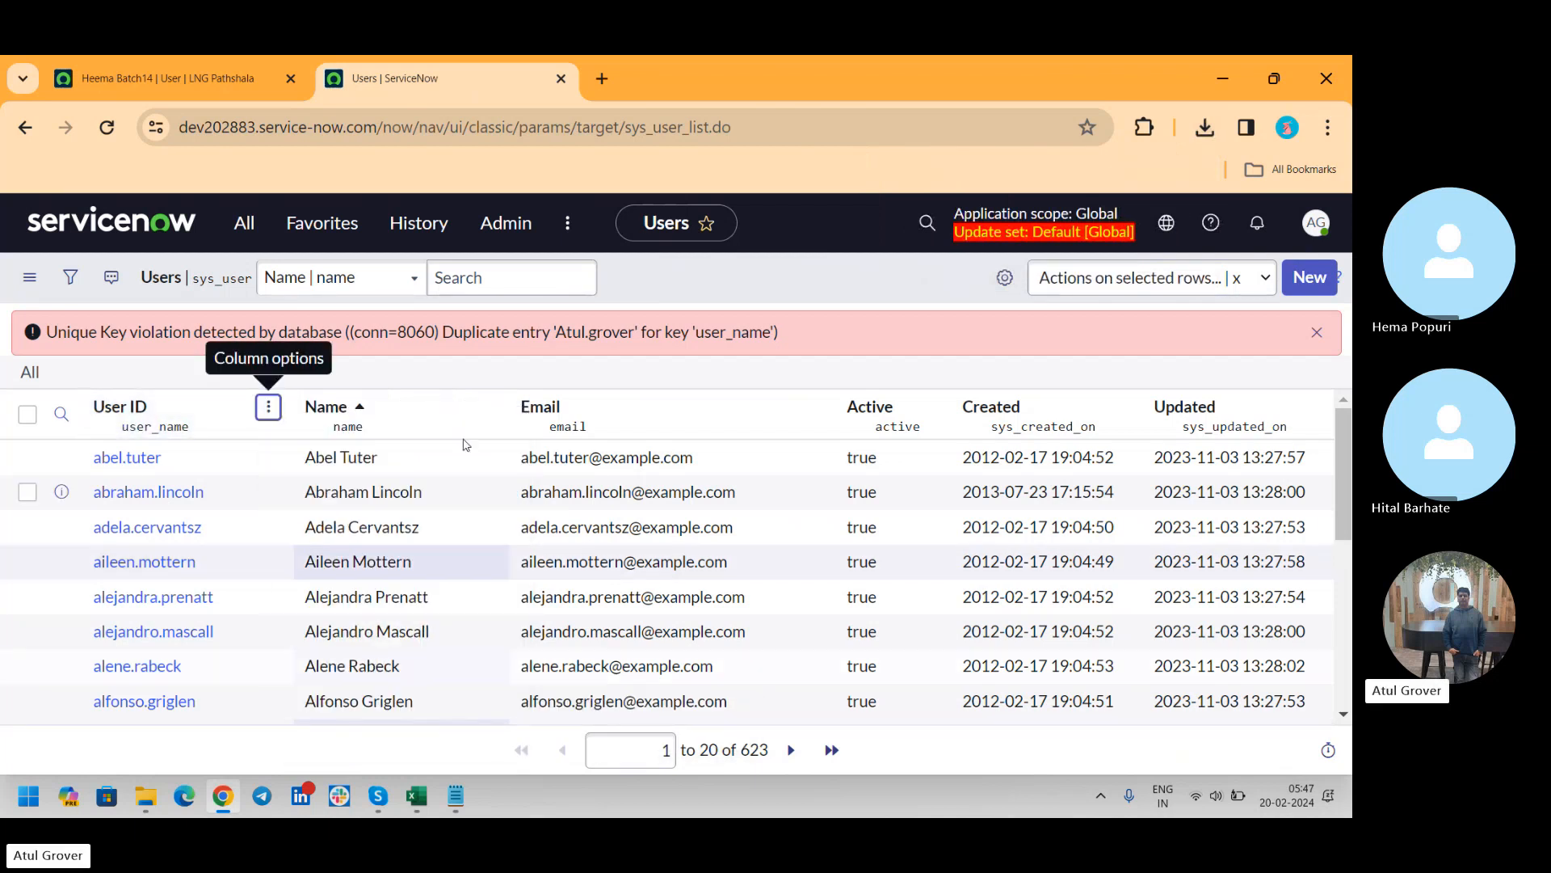
click(270, 406)
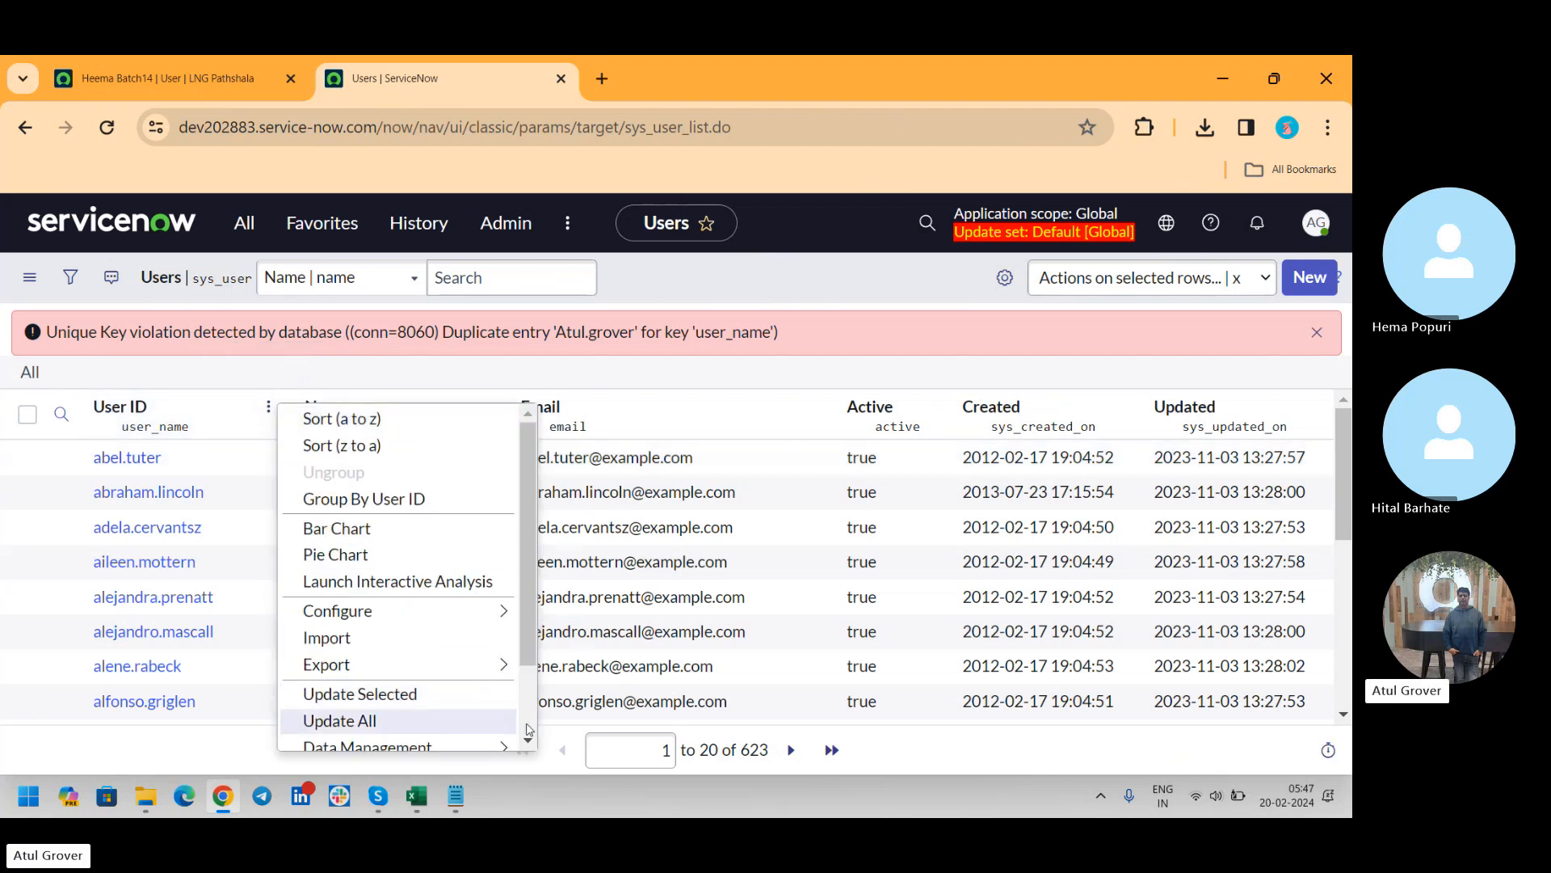
scroll(530, 727, down, 2)
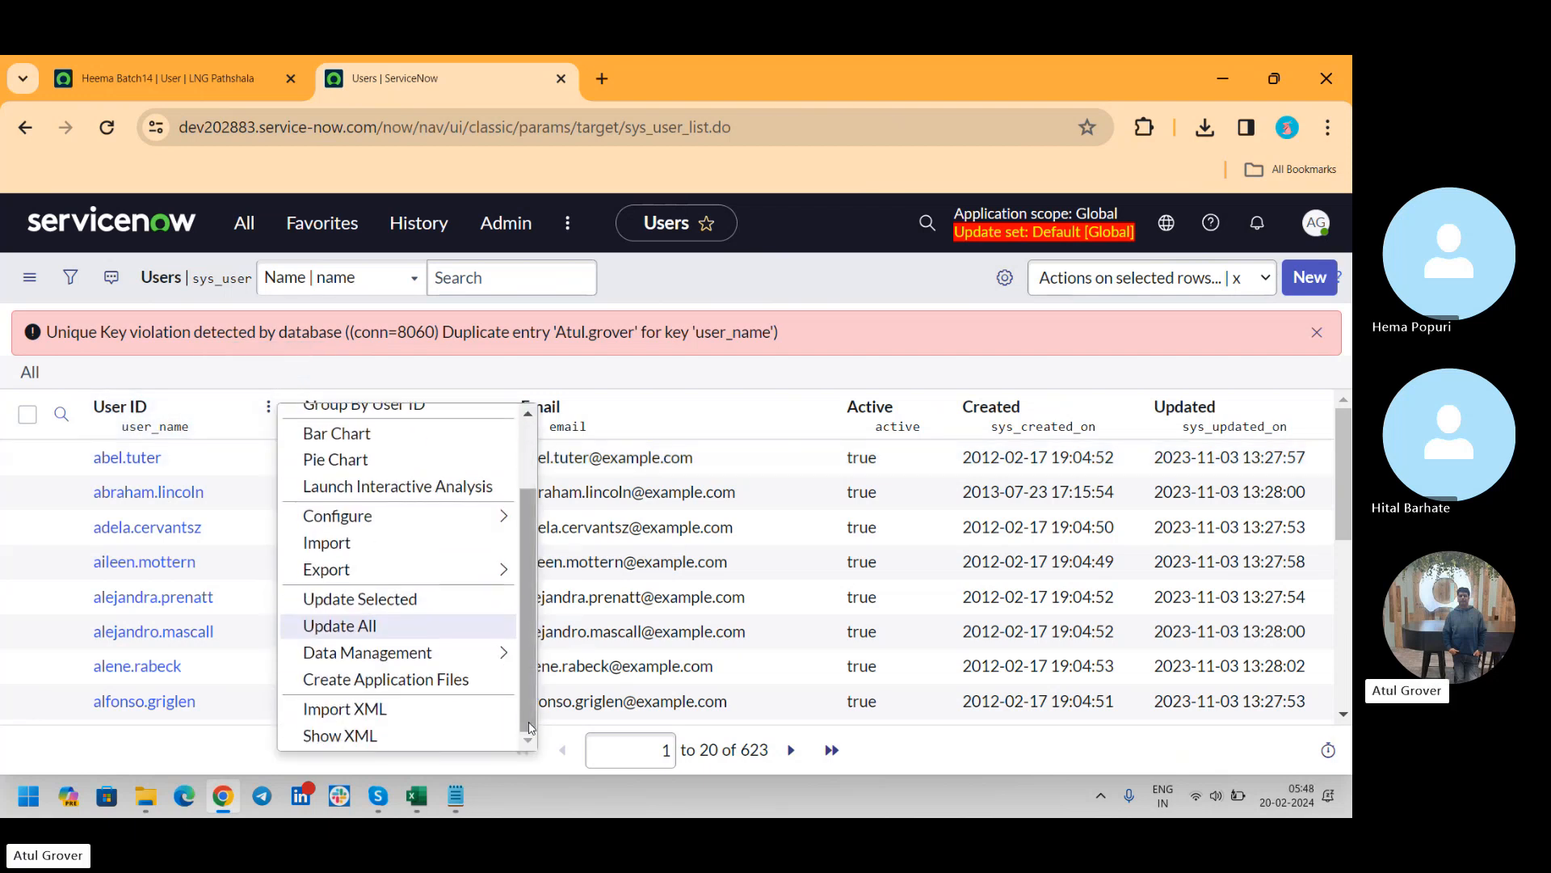
click(376, 709)
Choose sys_user_d1577e0747a77110243ff19f016d4315.xml from Downloads and upload it to the dev202883 Users table
click(509, 414)
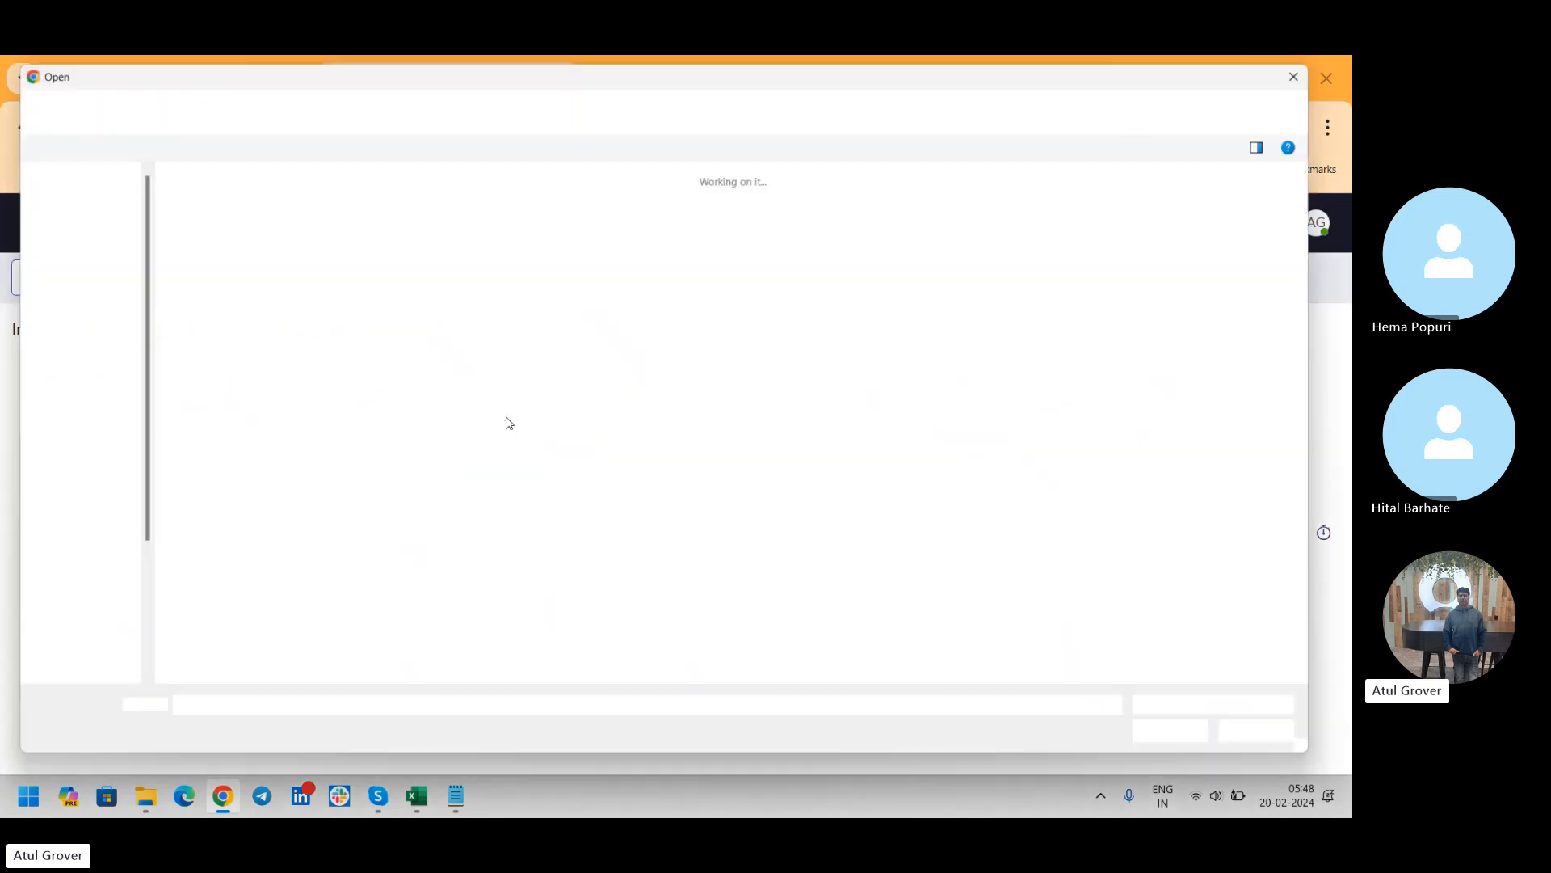
click(202, 237)
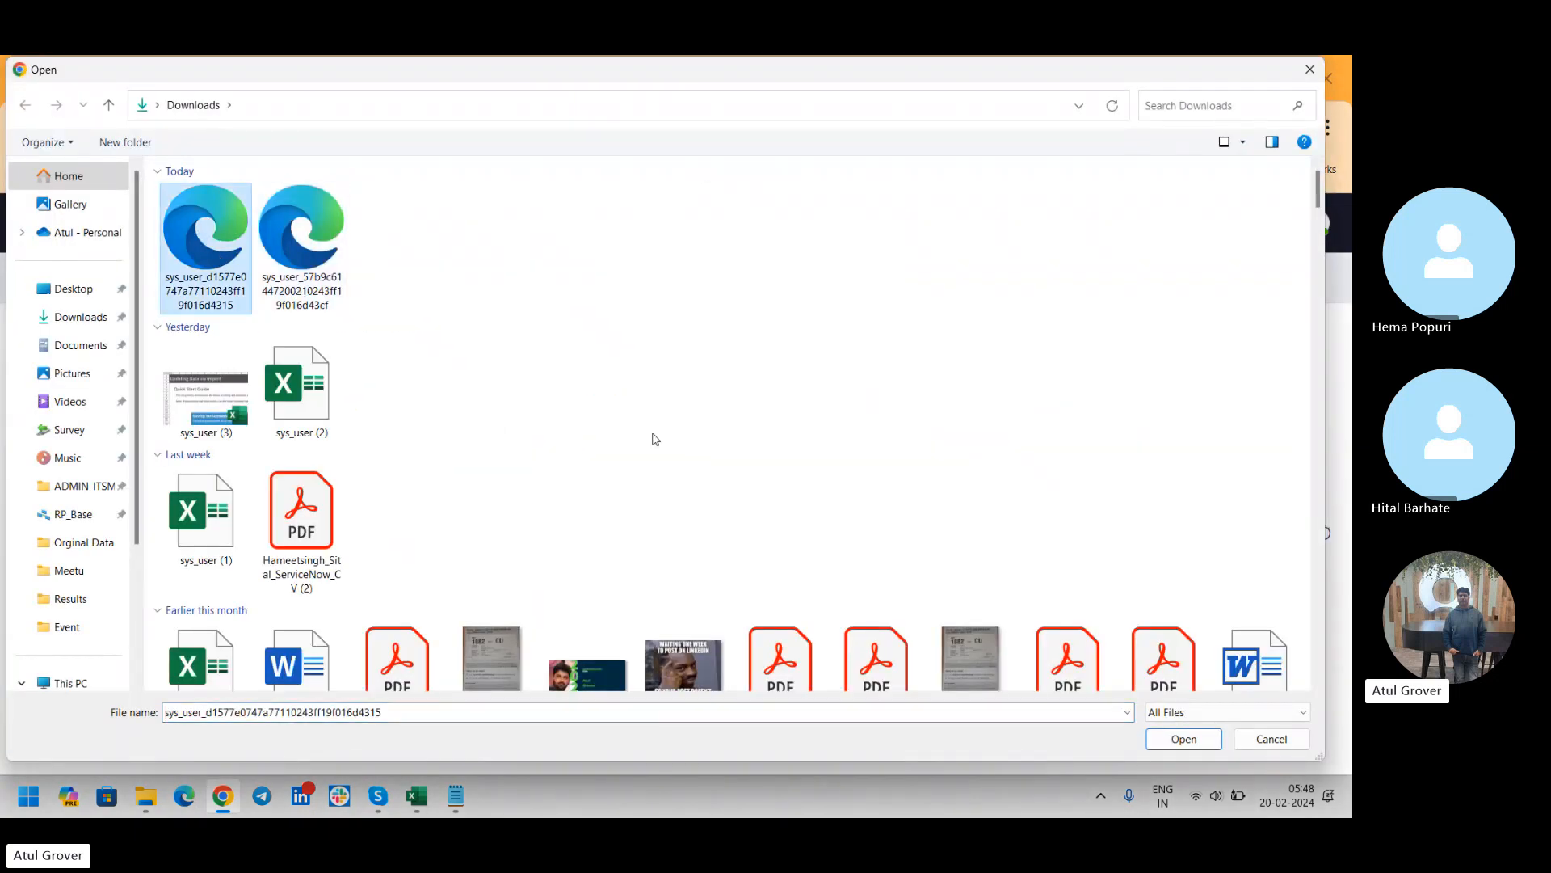
click(1182, 738)
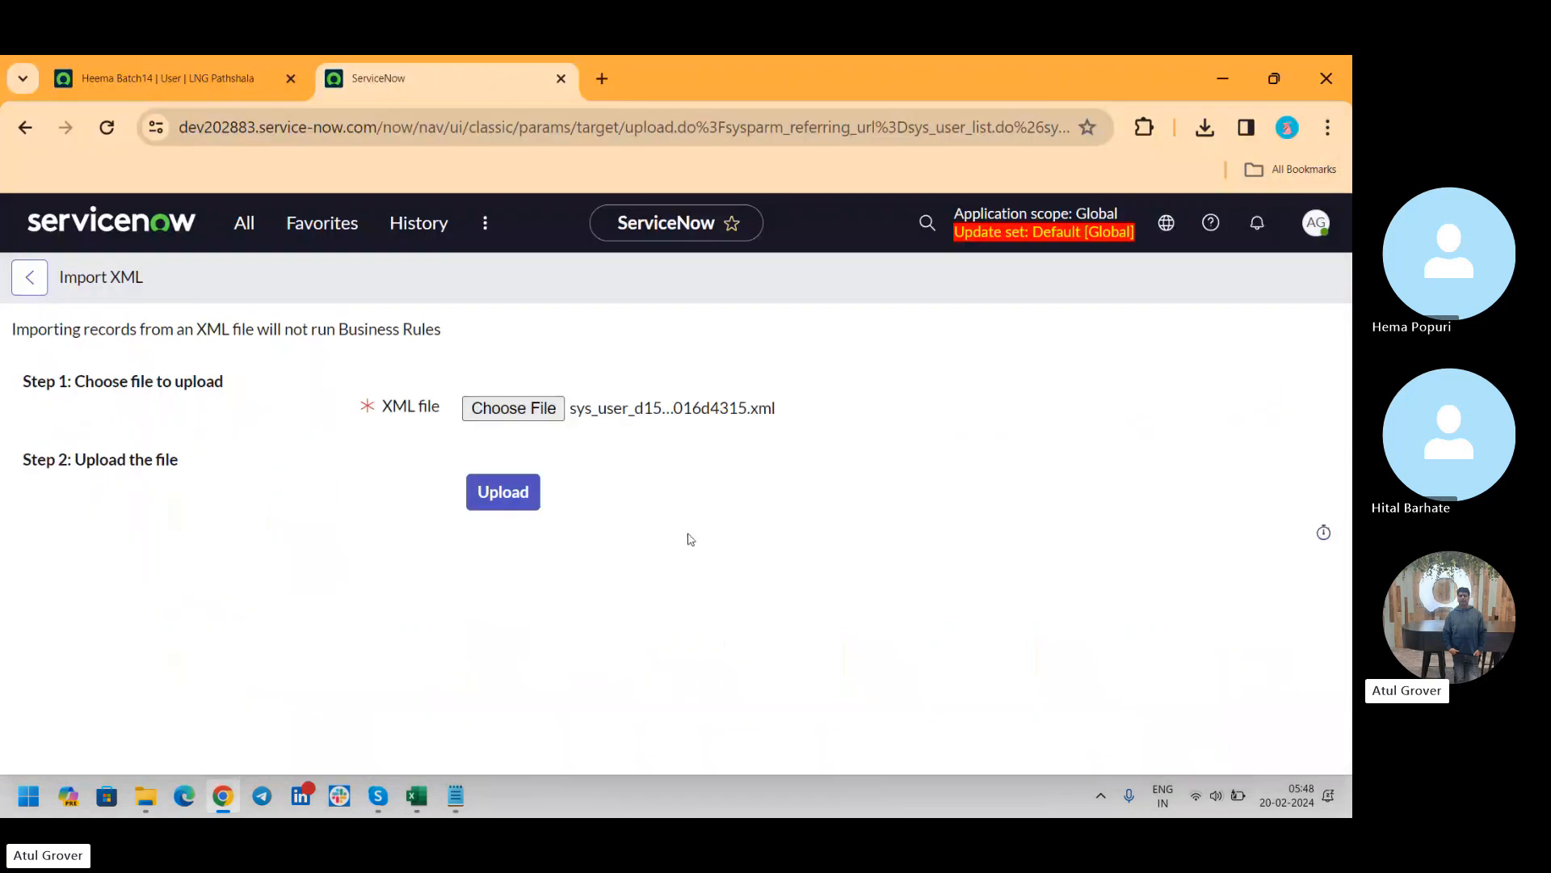
click(517, 497)
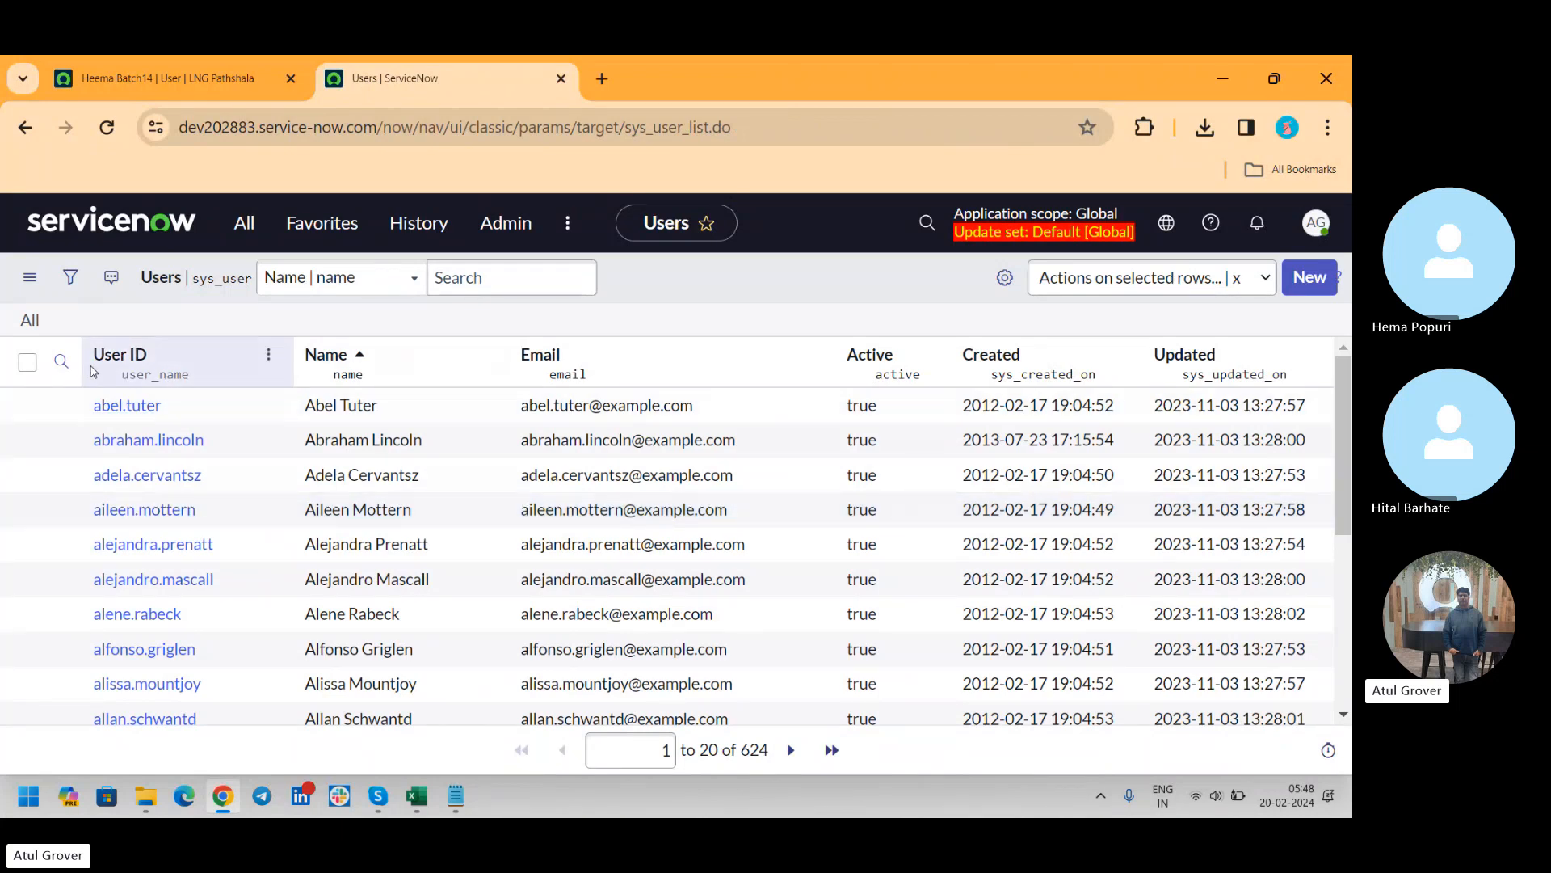
Filter the dev202883 Users list by the imported Batch14 user's User ID, open the record and highlight its sys_id in the URL
click(61, 361)
click(173, 412)
text(he)
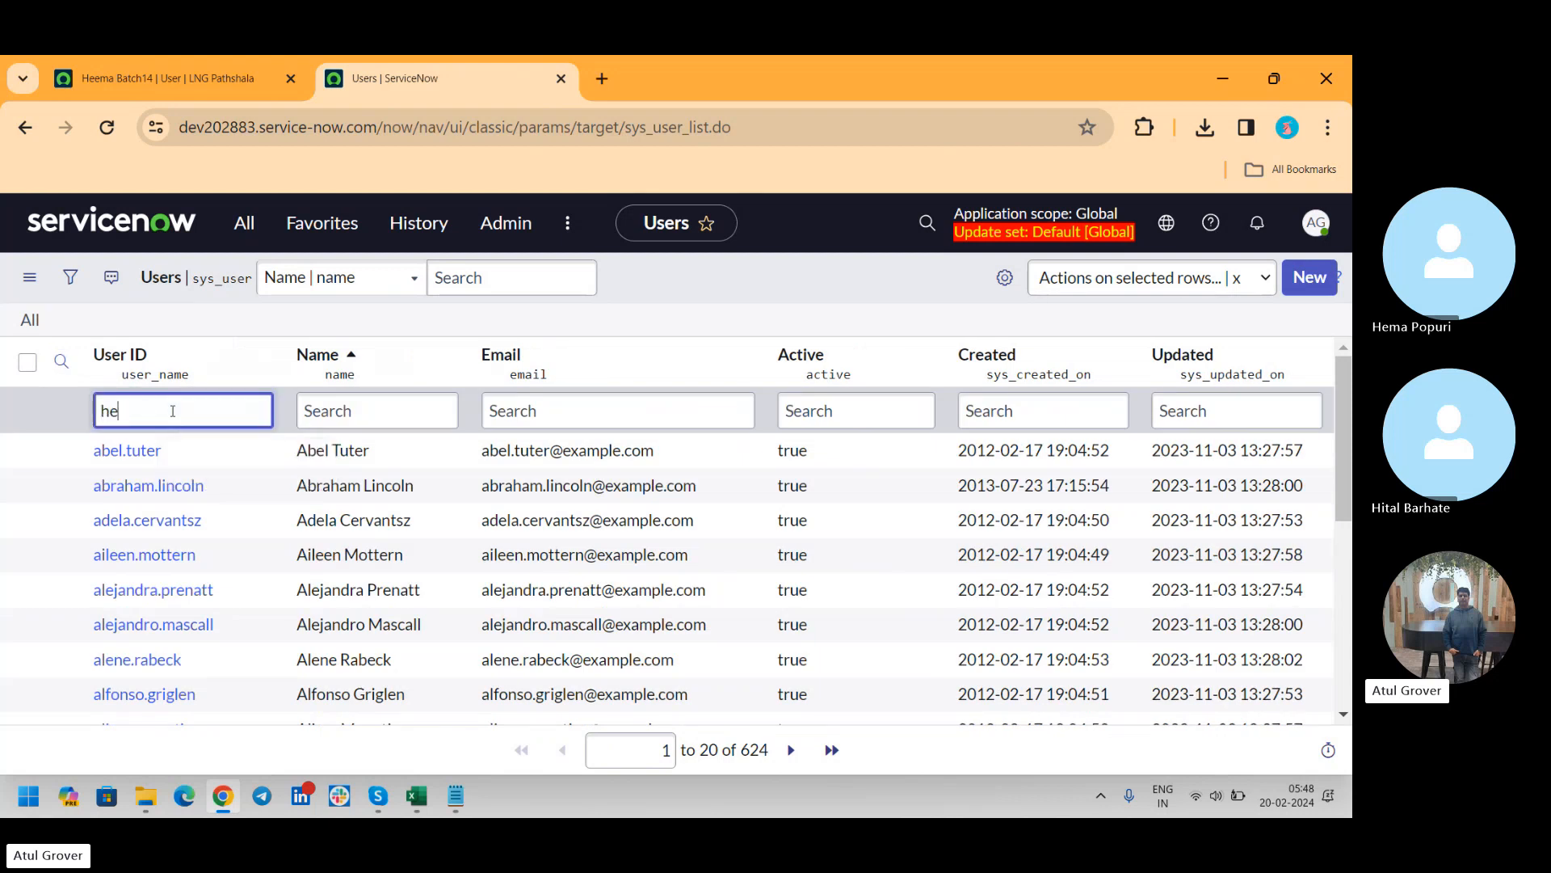
text(ema)
key(Return)
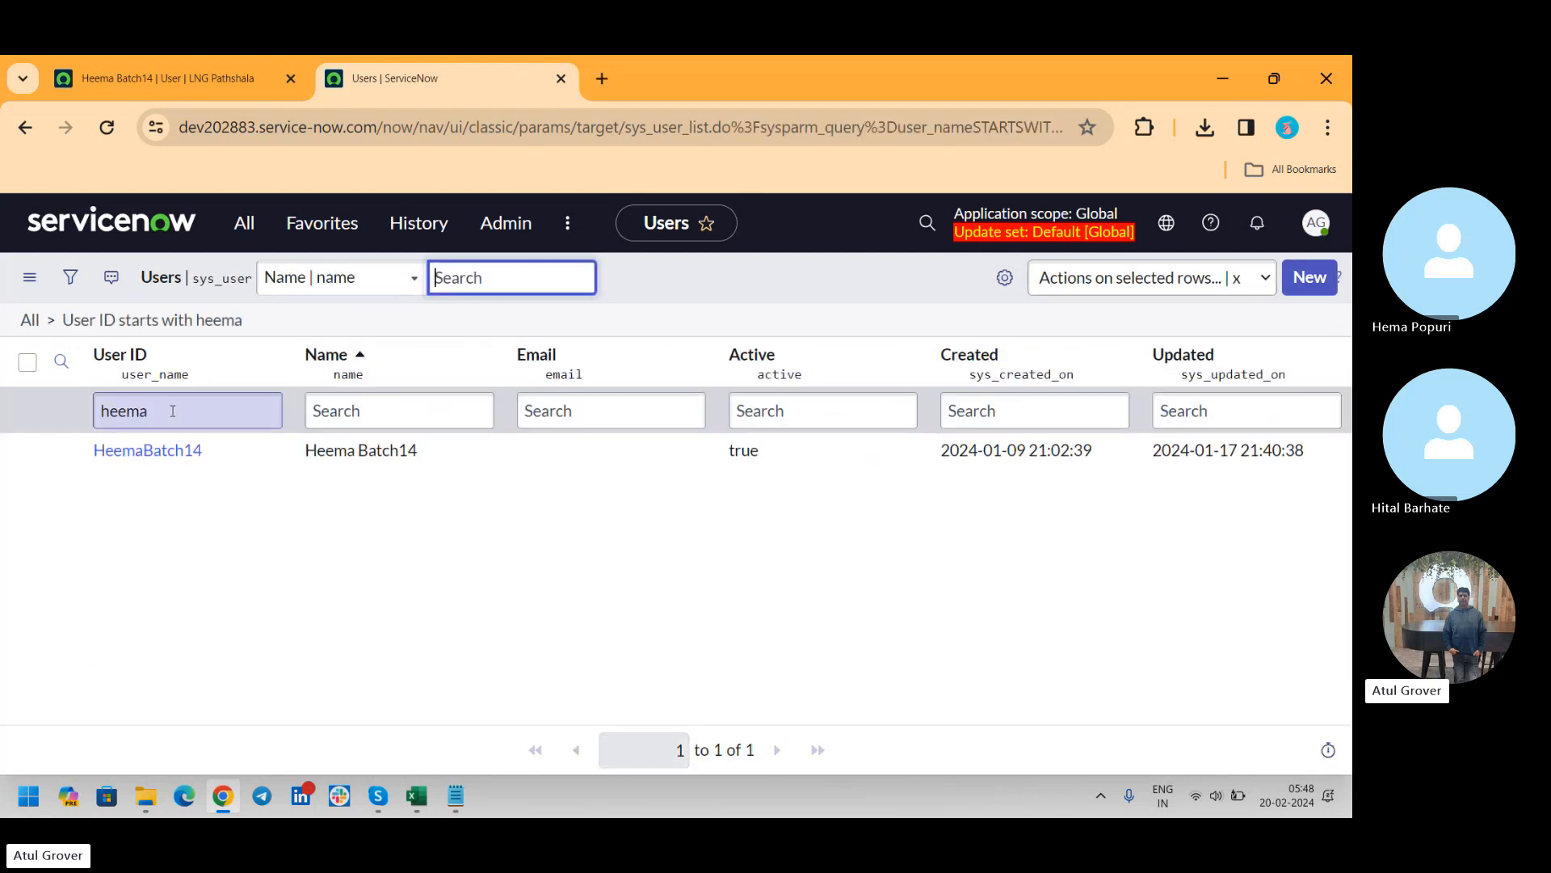
click(168, 461)
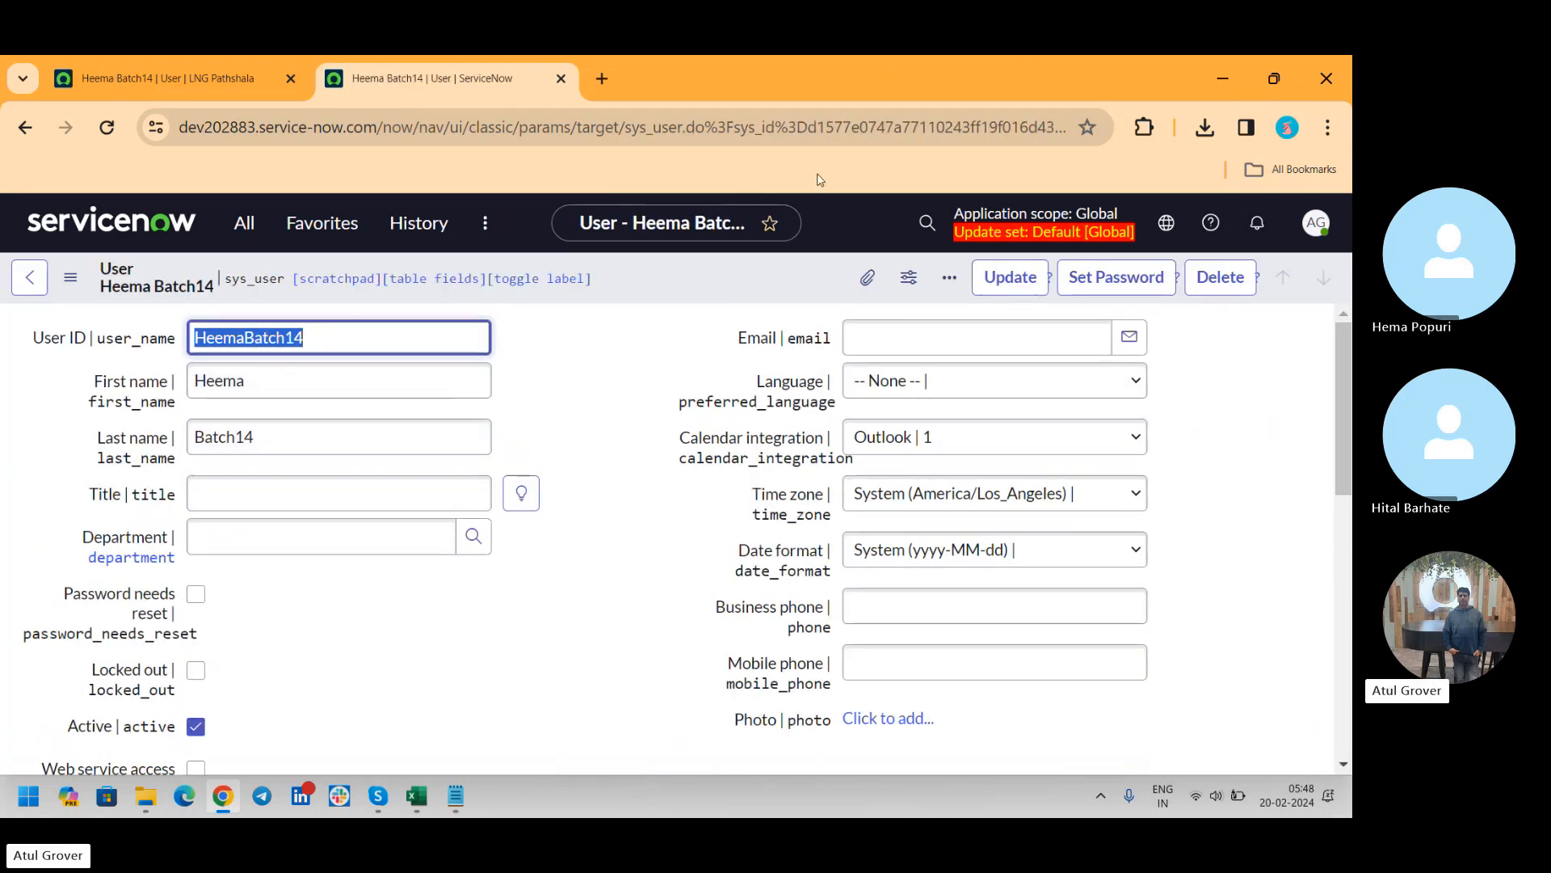
drag(808, 128, 1077, 131)
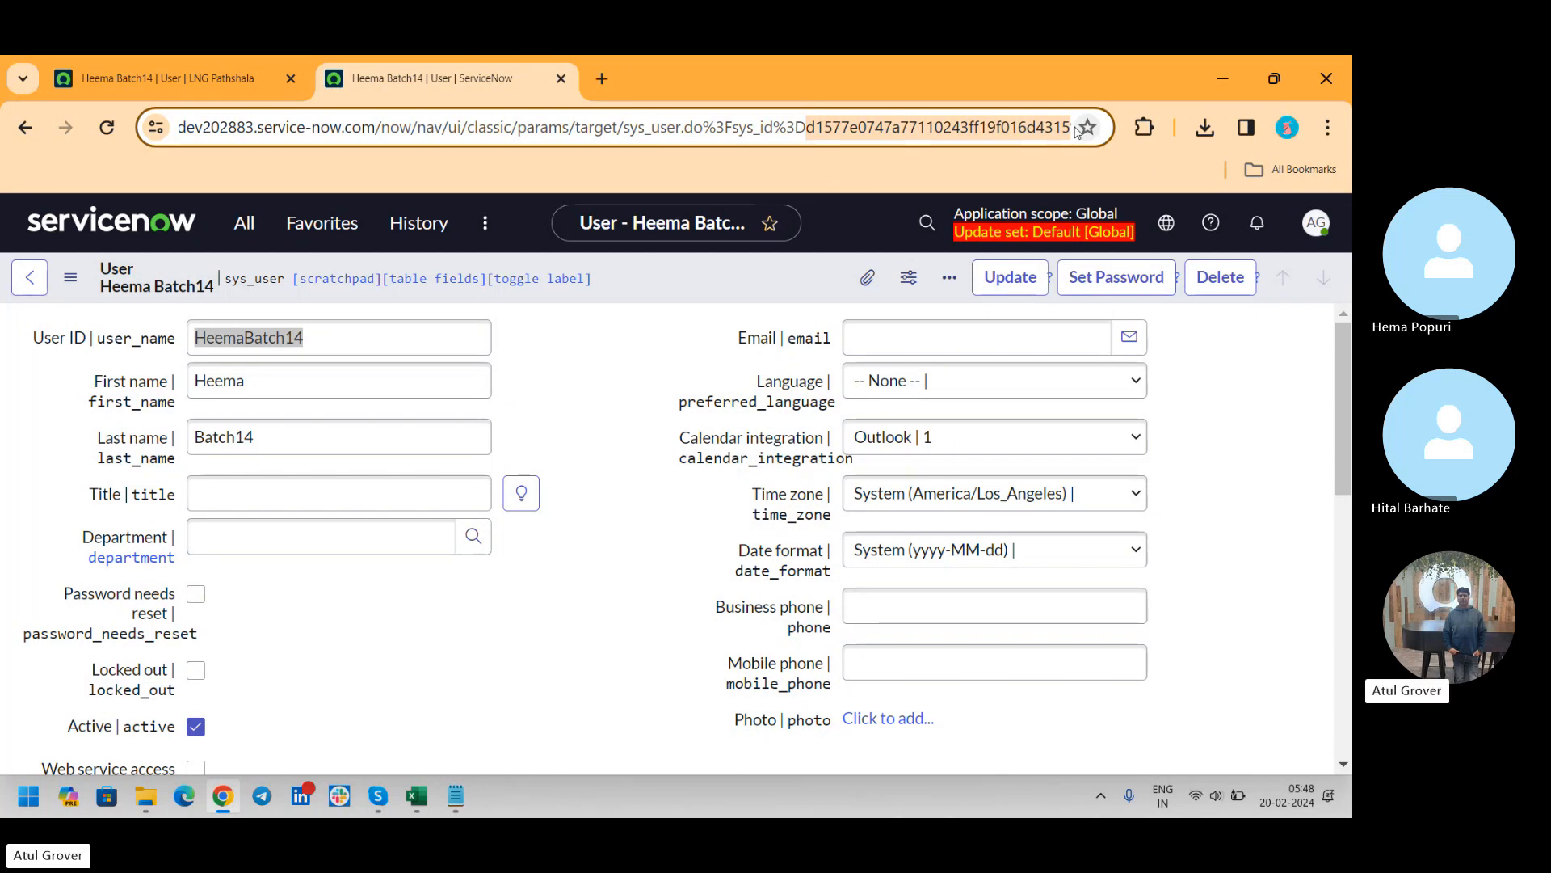
key(alt+Tab)
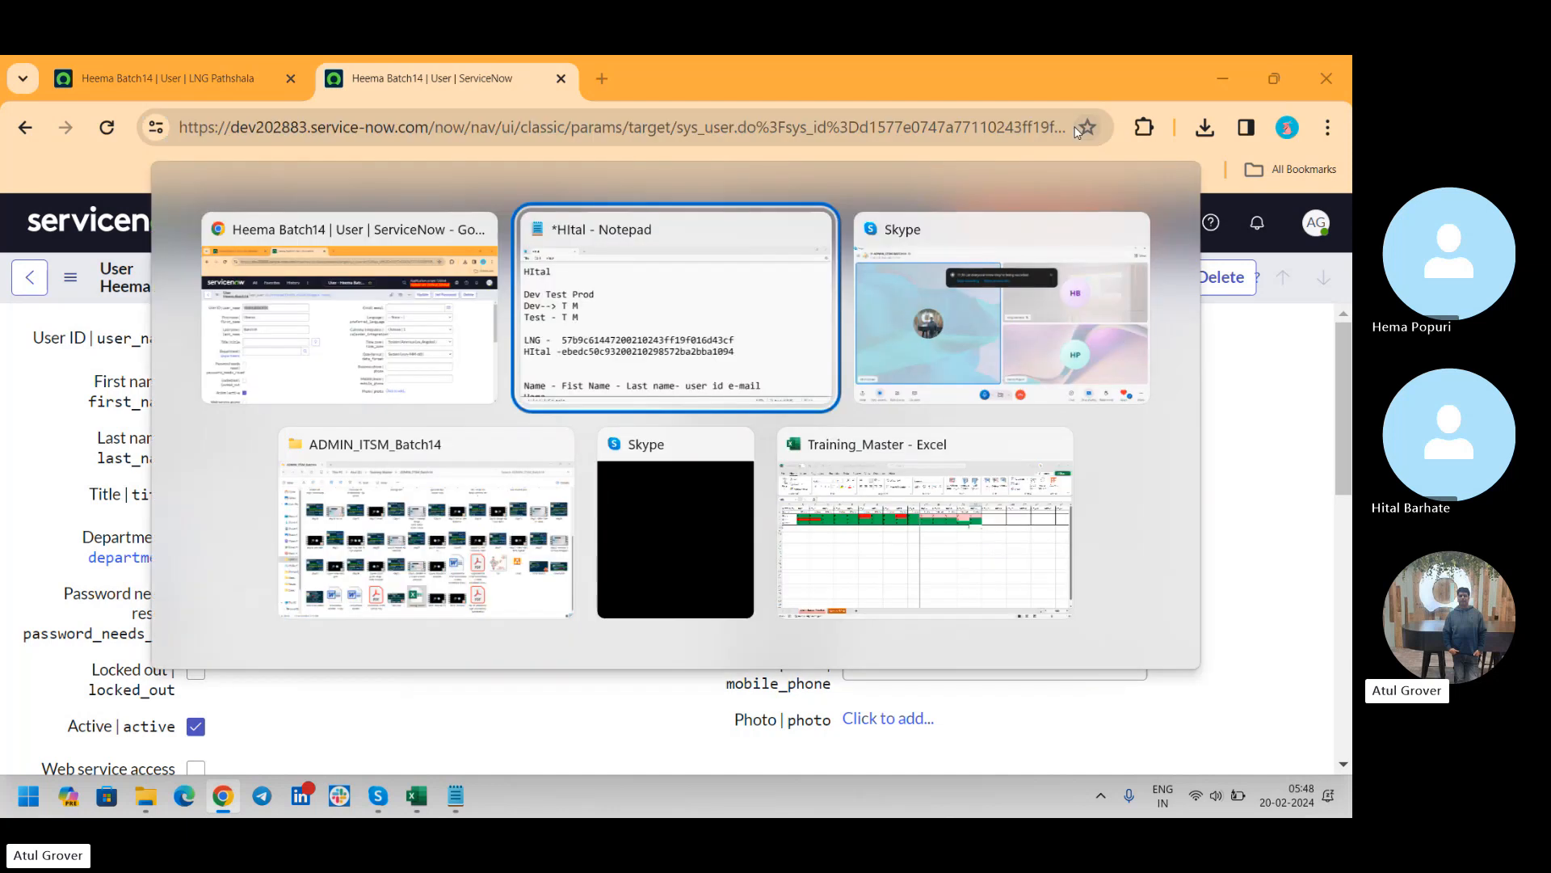
key(alt+Tab)
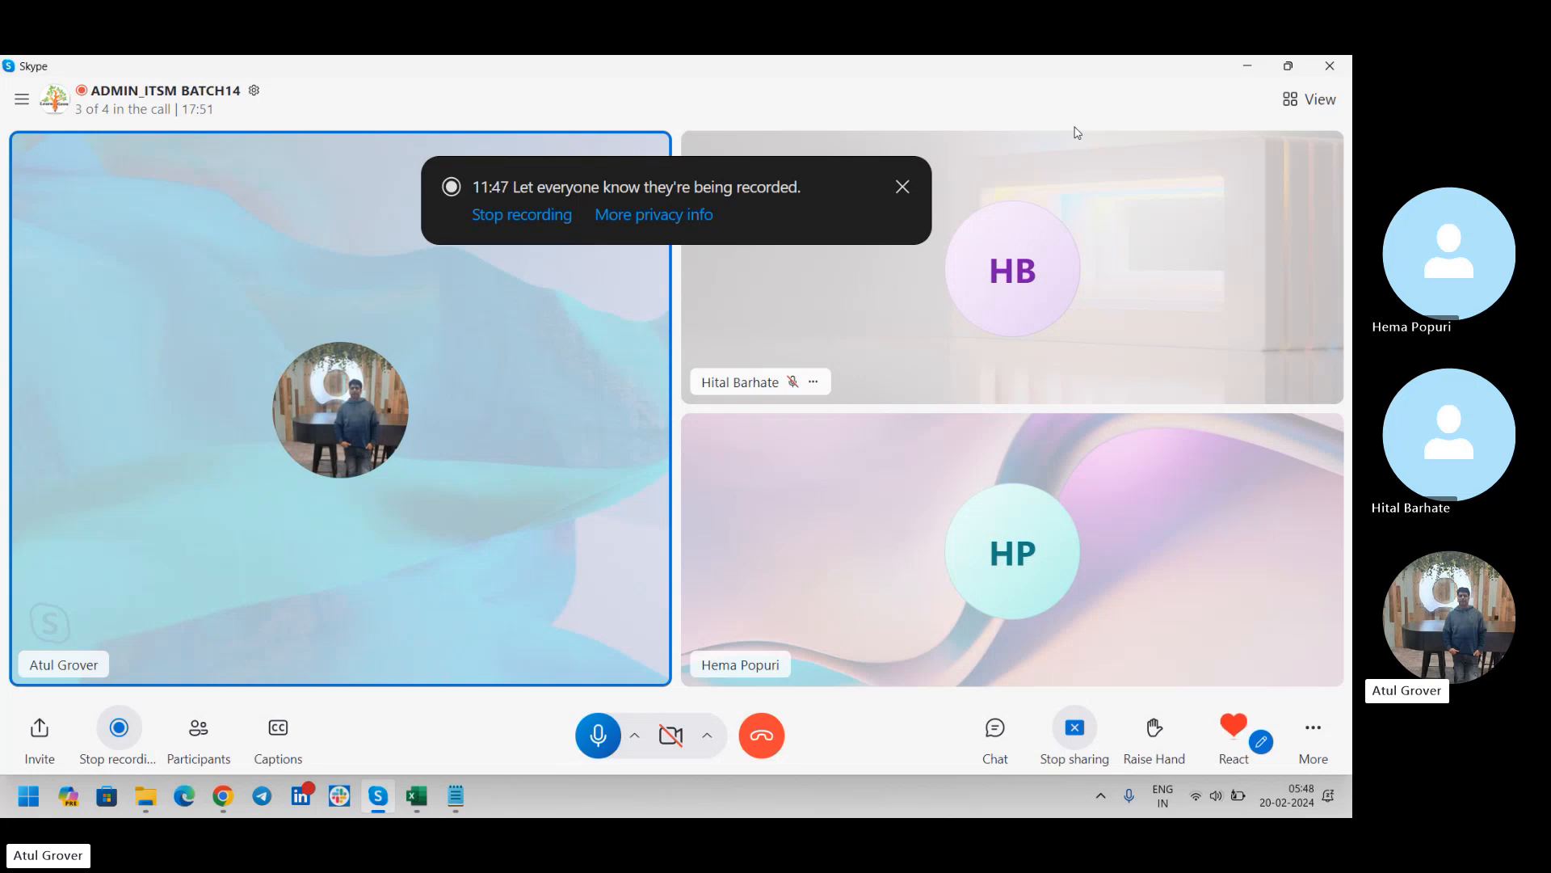
key(alt+Tab)
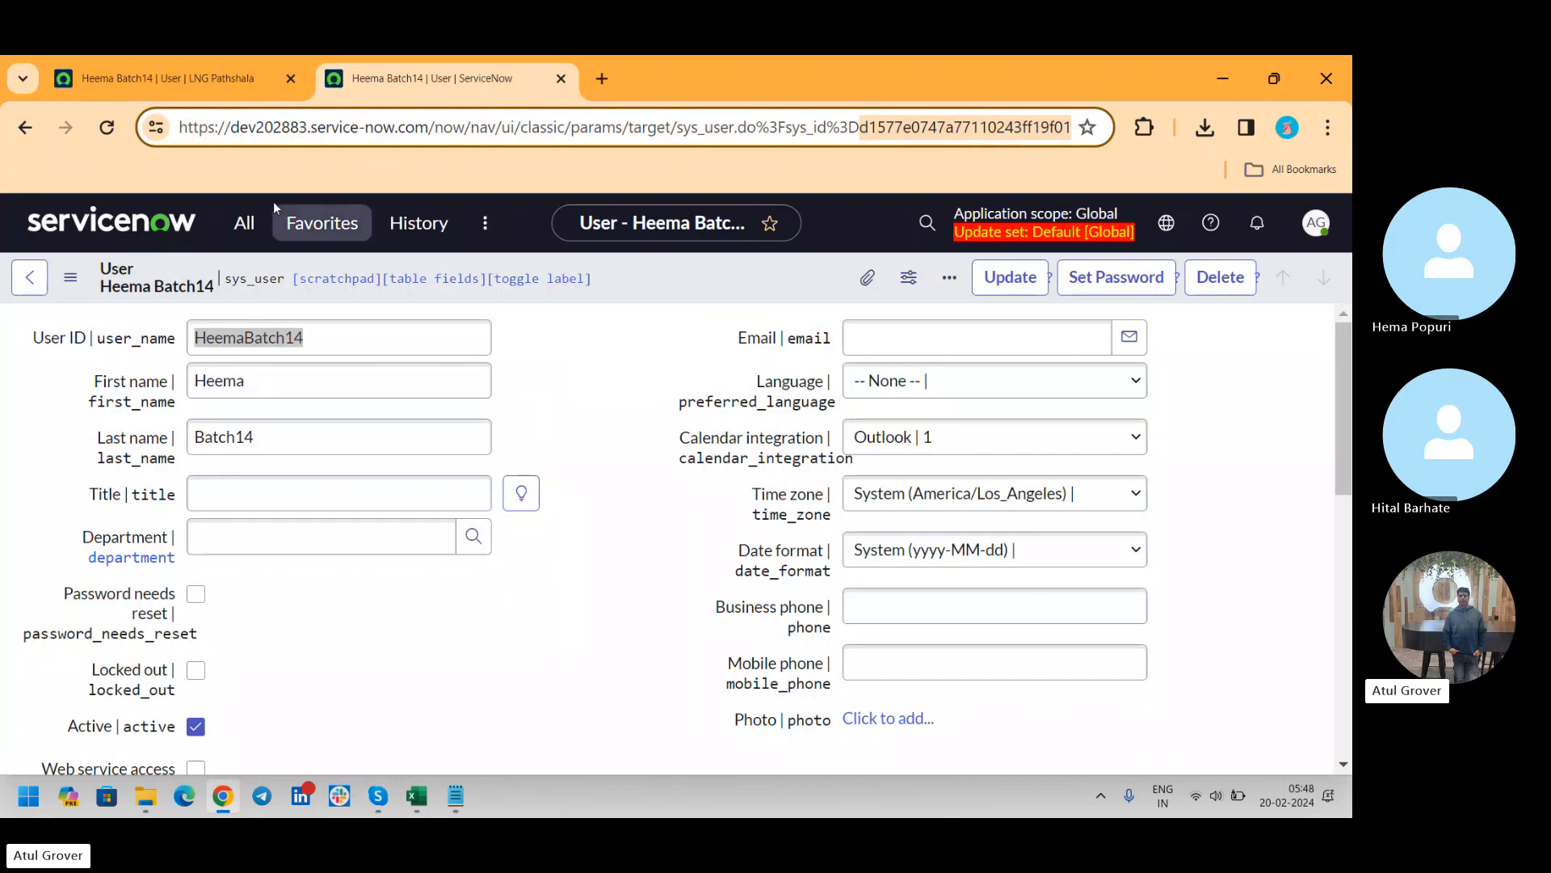
Open Load Data and label the new import set table lng_ plus the trainee's first name and _user
click(244, 223)
text(loa)
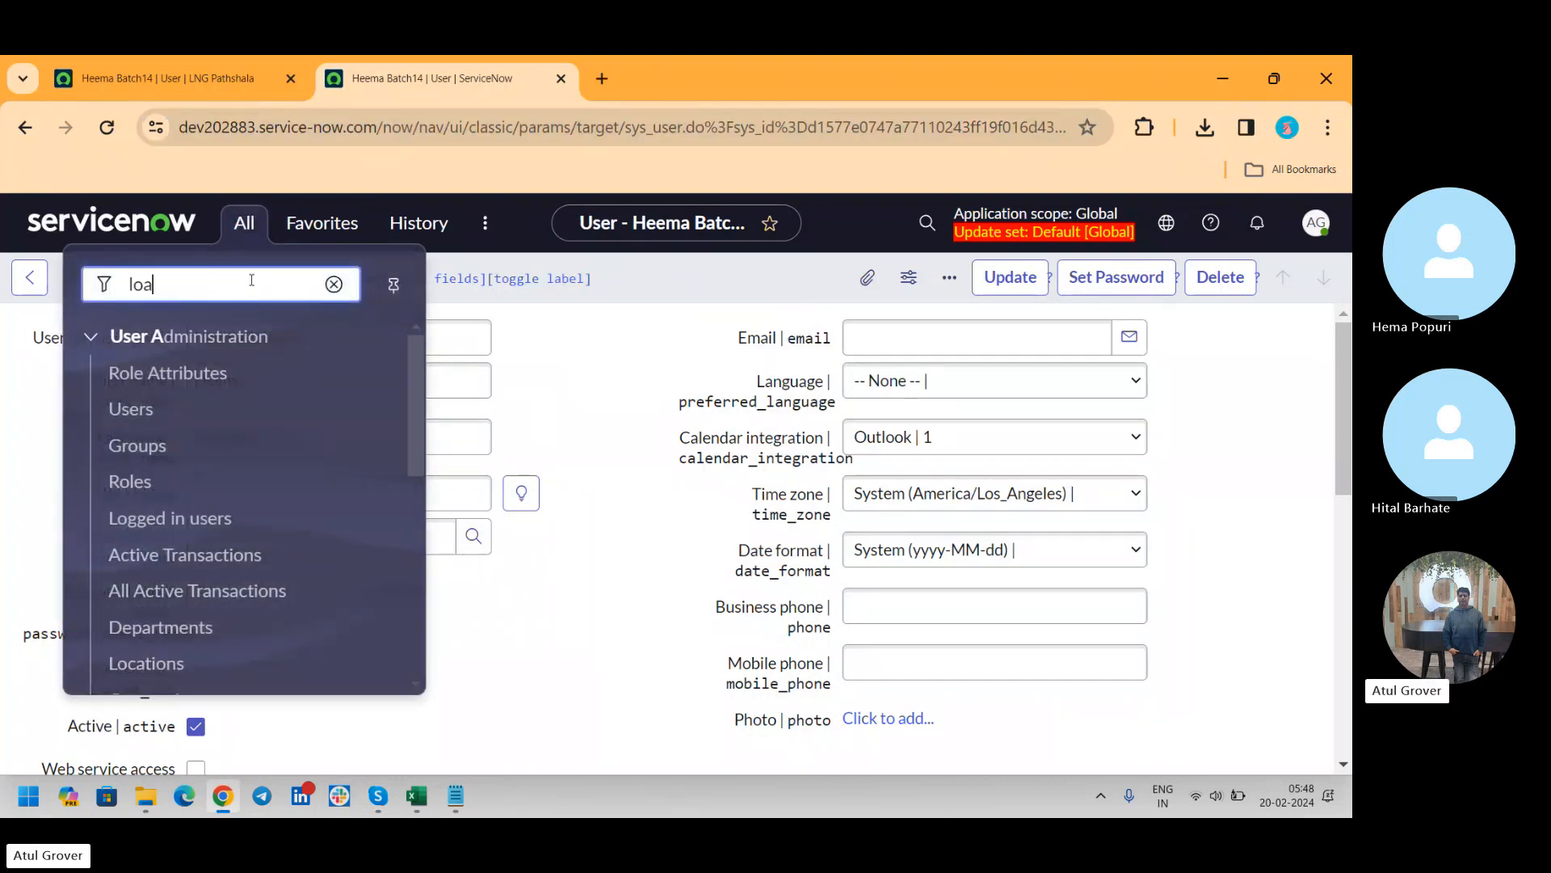
text(d da)
click(164, 374)
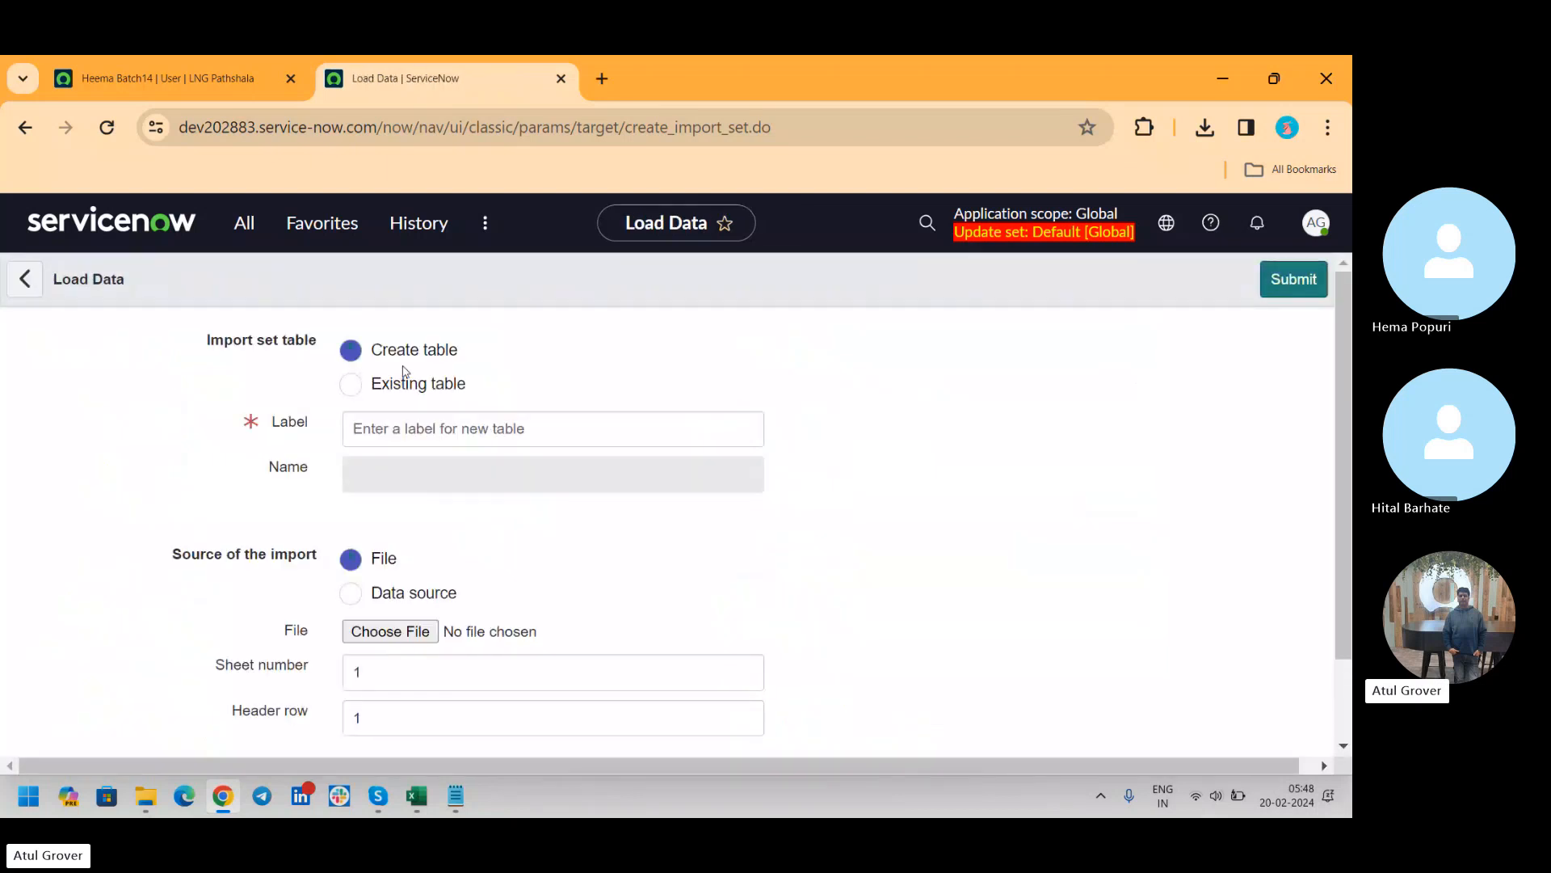
click(381, 421)
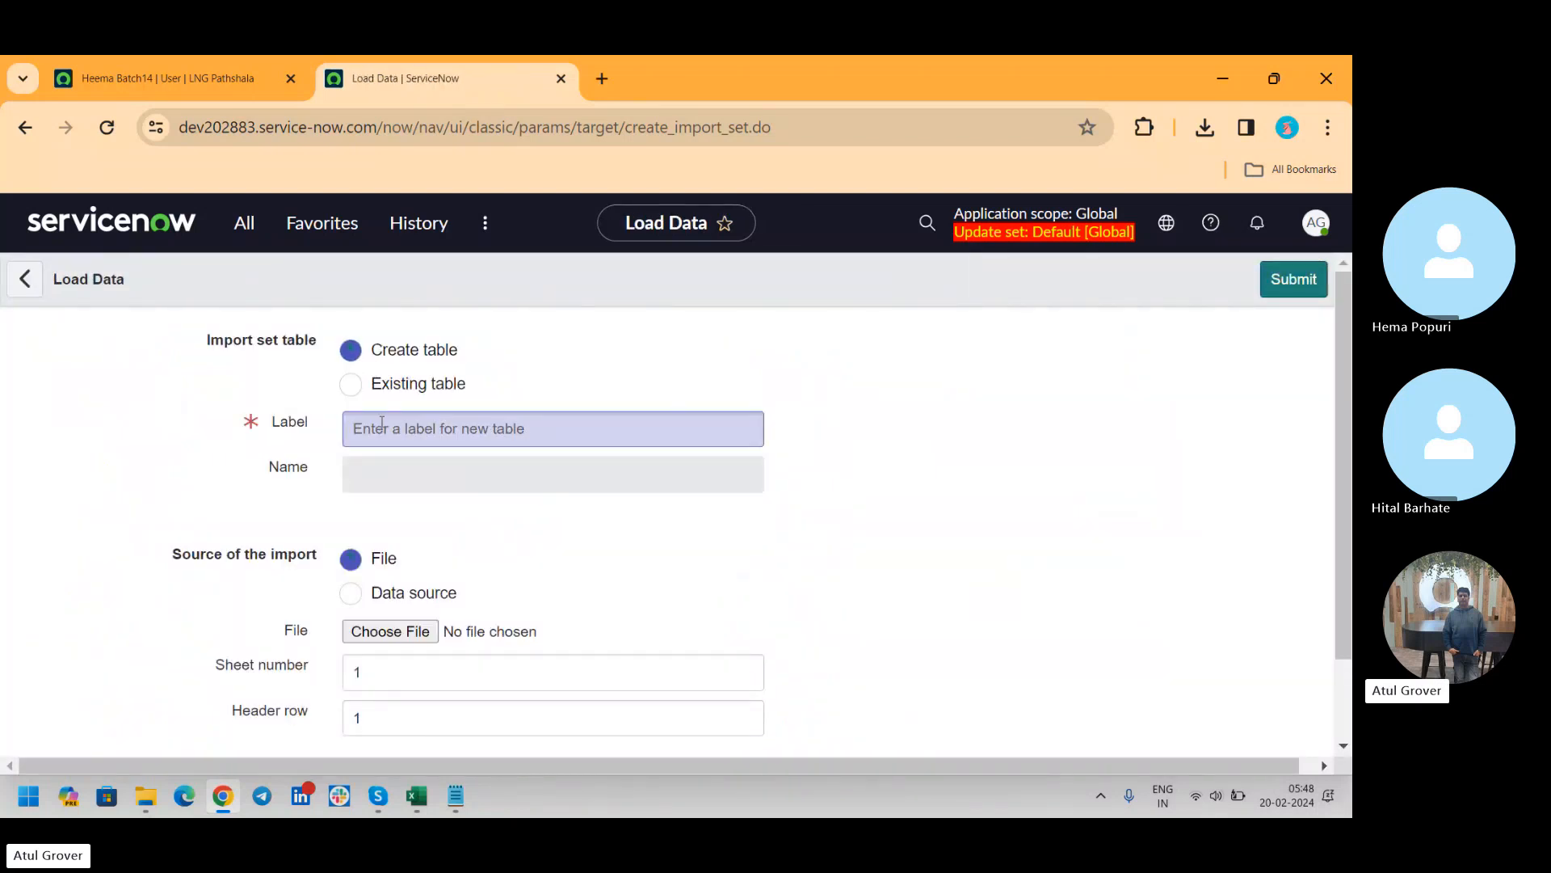
click(382, 421)
text(ln)
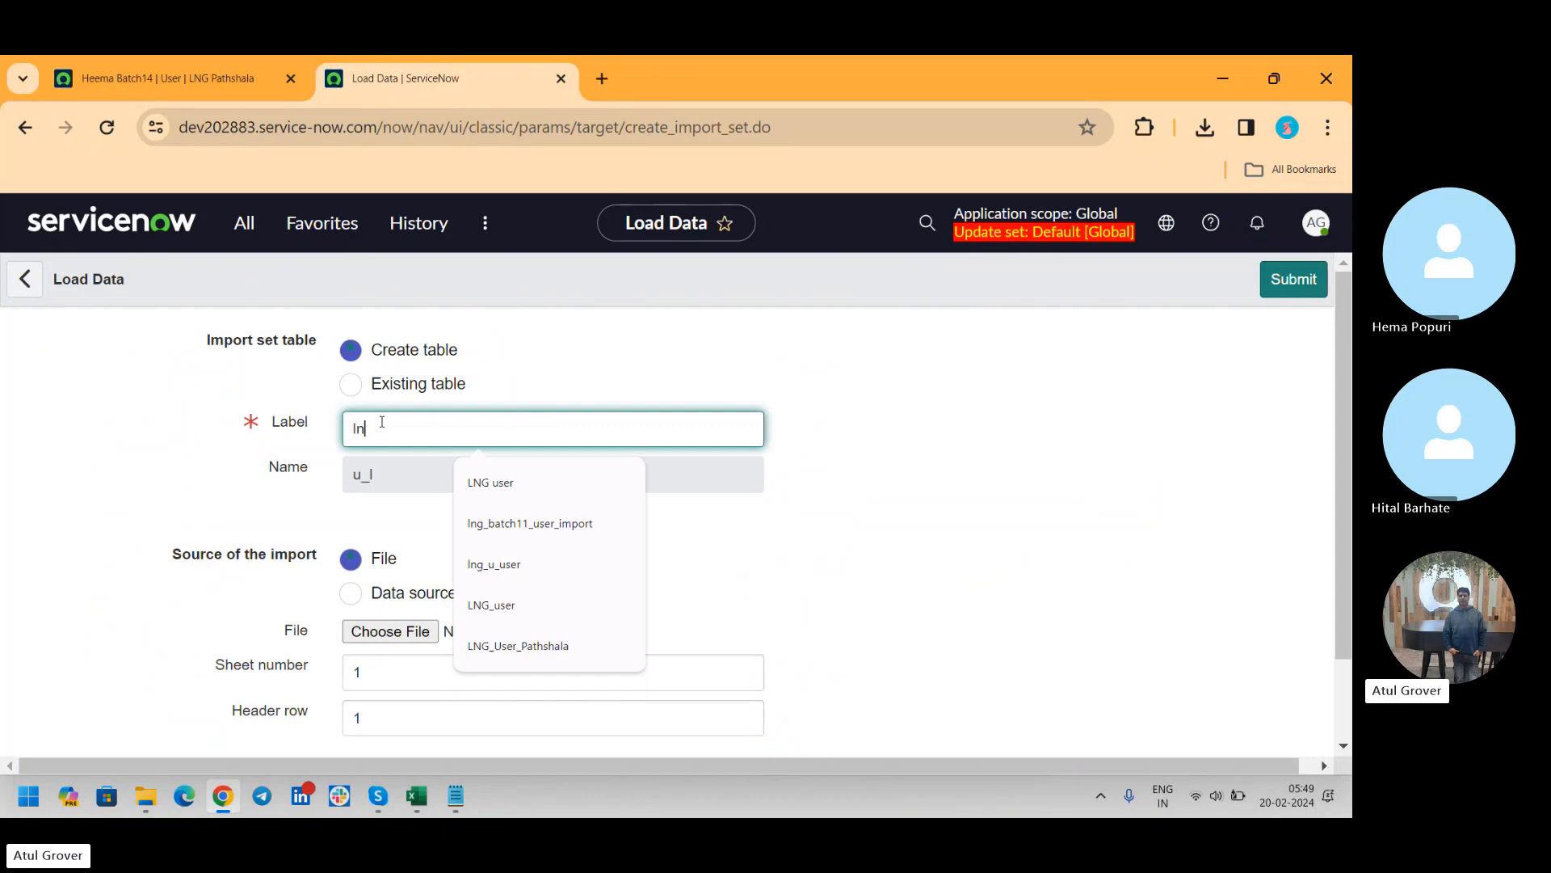
text(g_hital)
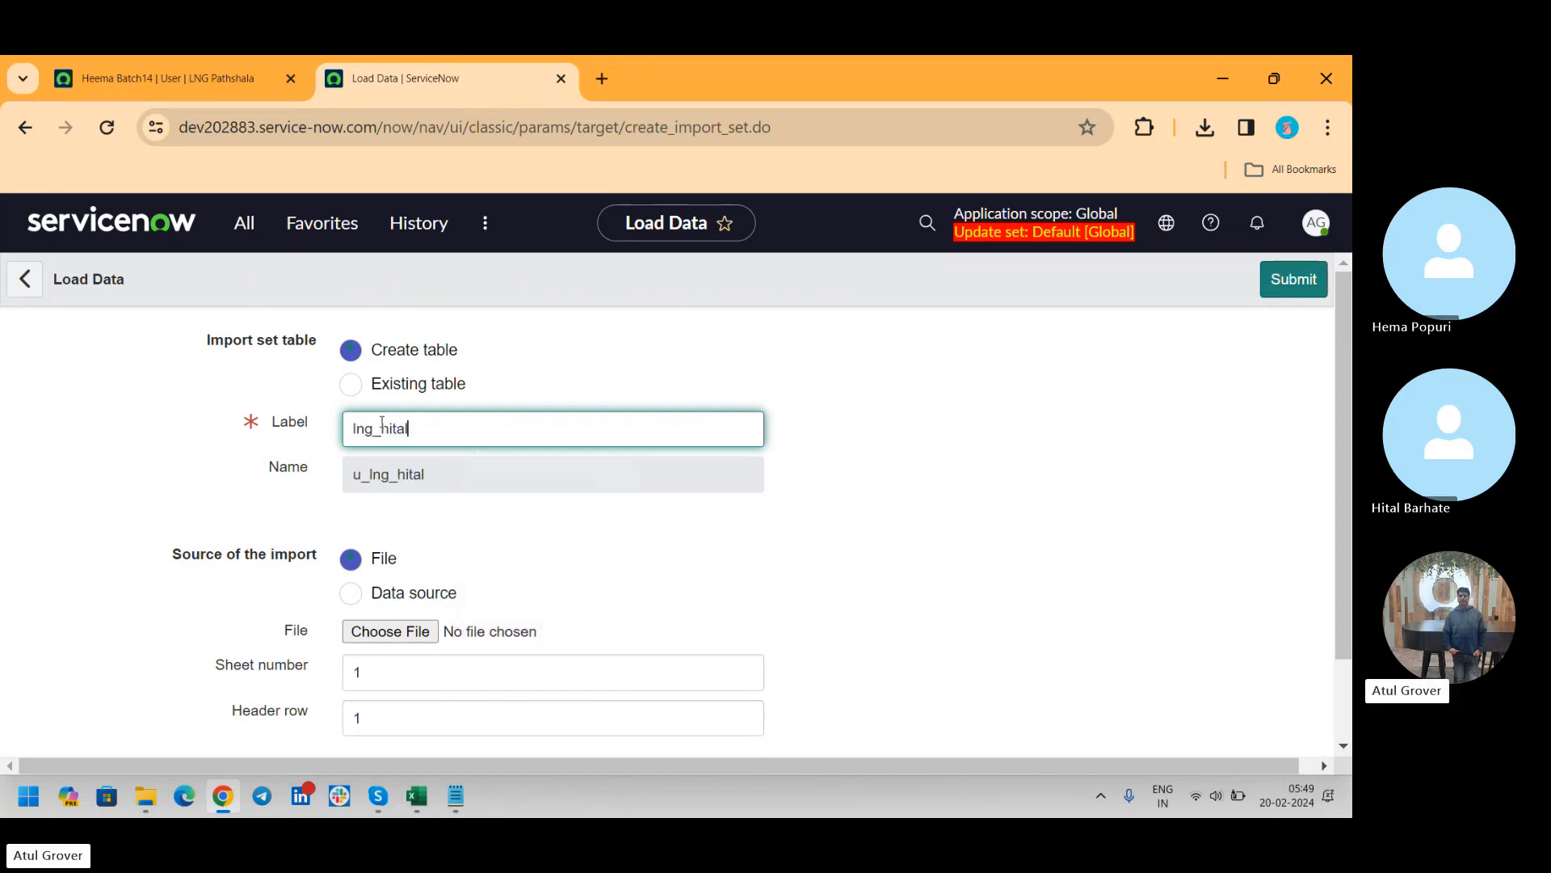
text(_user)
Choose sys_user (2).xlsx from Downloads as the import source file and submit the data load
click(416, 635)
click(301, 387)
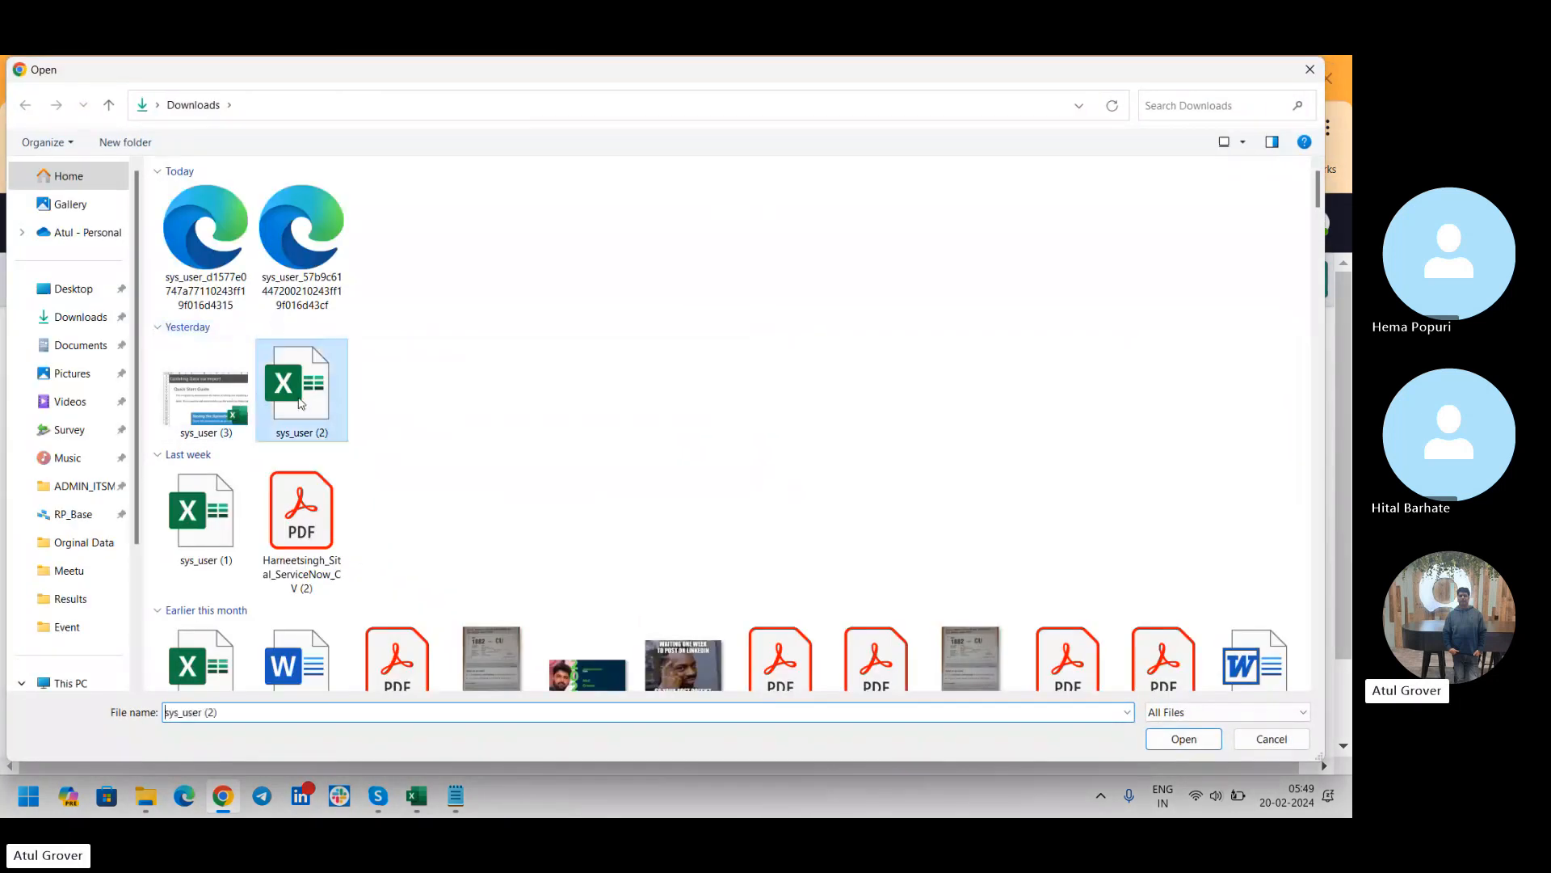
click(1199, 735)
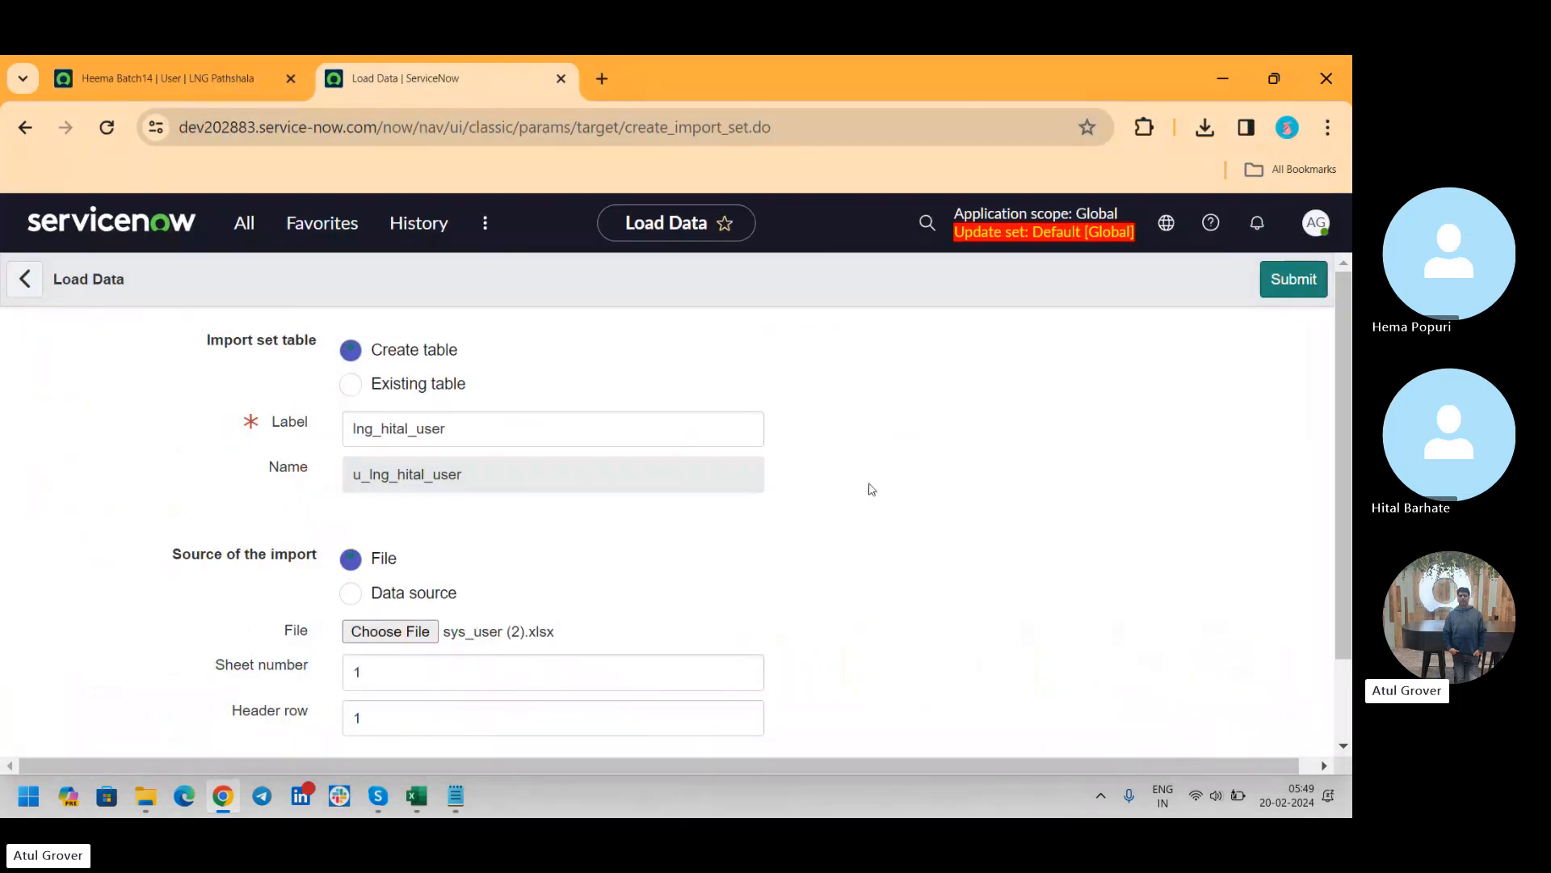
click(1291, 282)
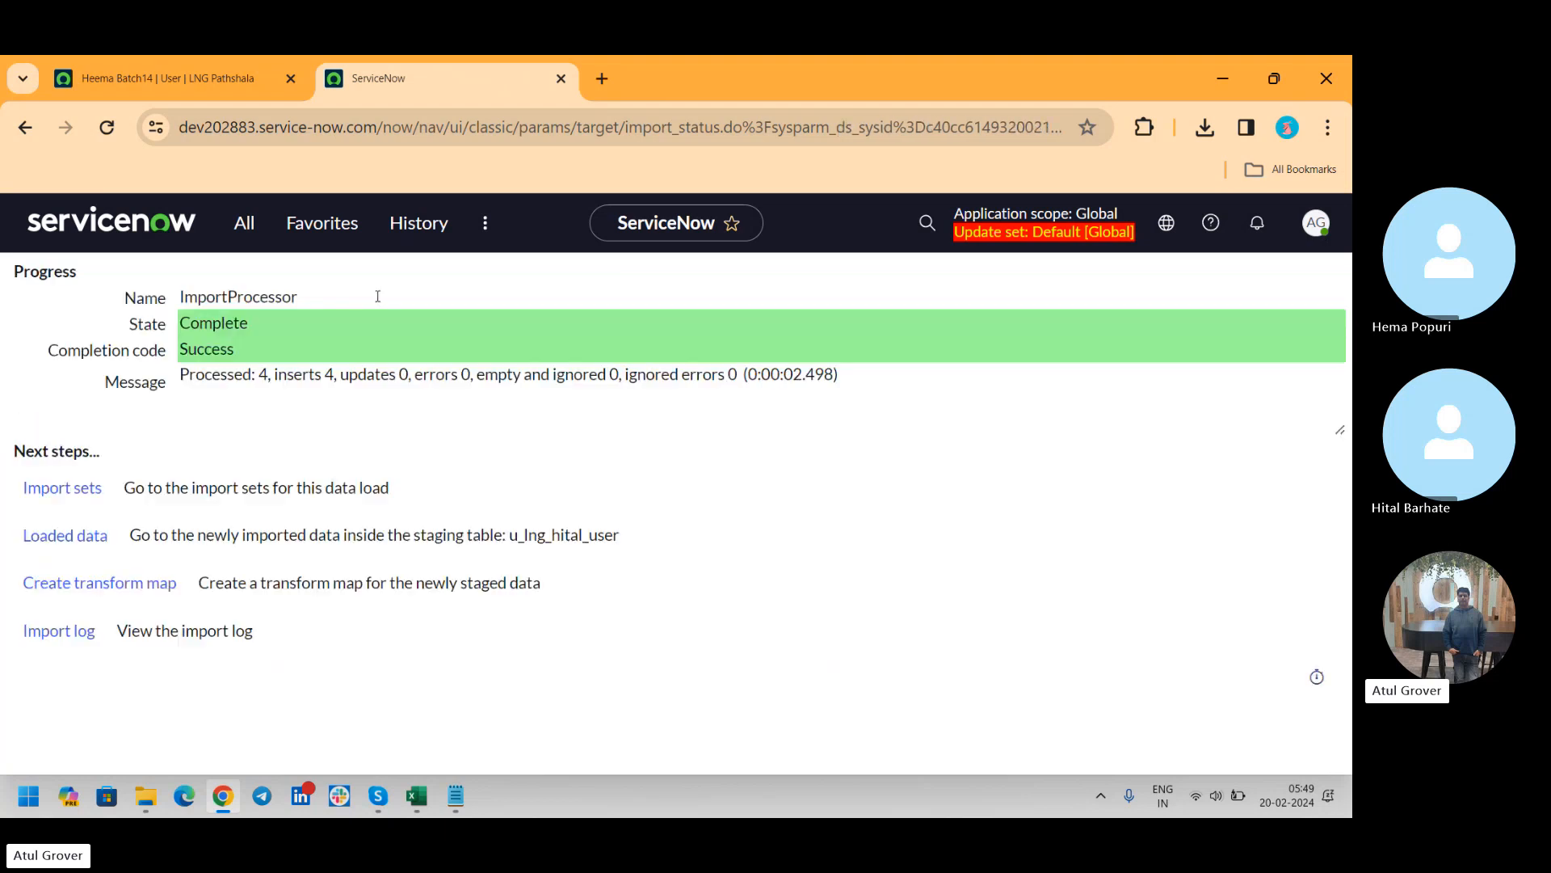
Start a transform map for the newly staged data and name it LNG plus the trainee's first name
click(101, 588)
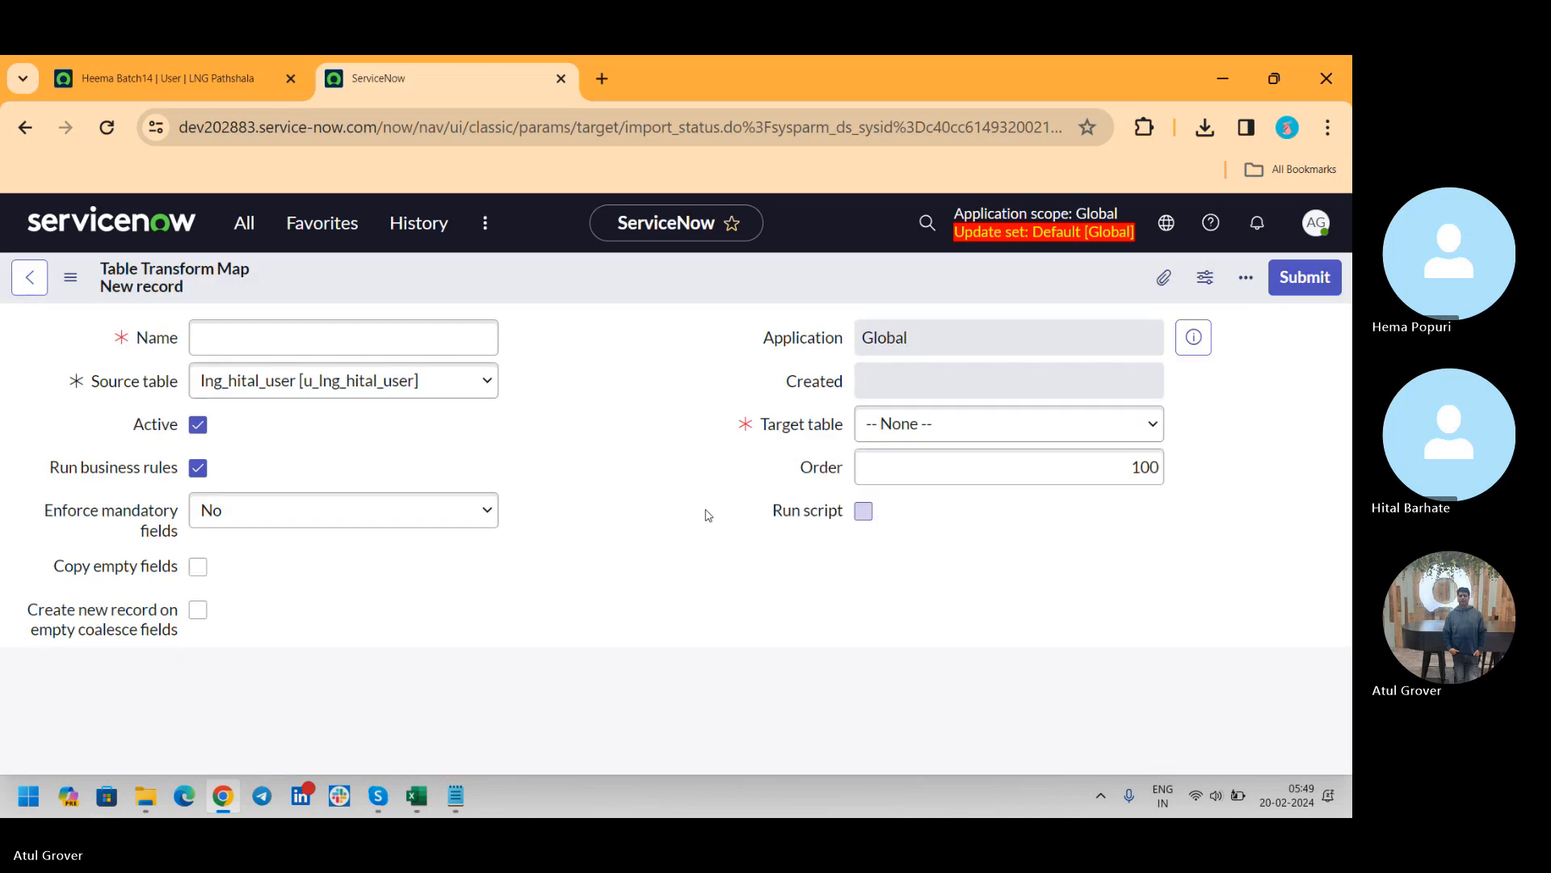
click(308, 334)
text(LNG)
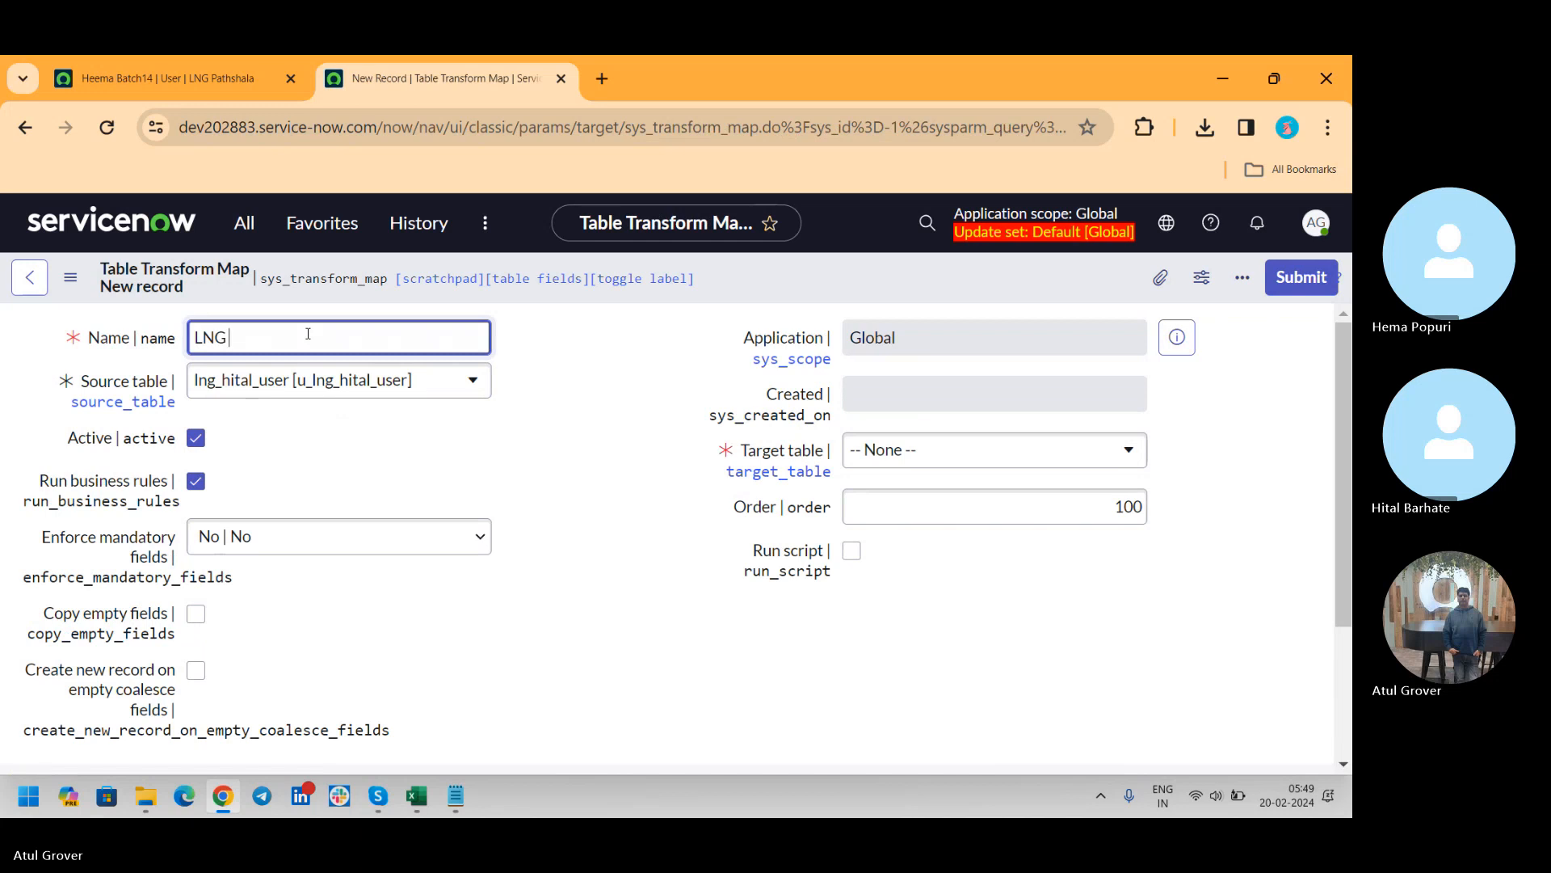
text( Hital)
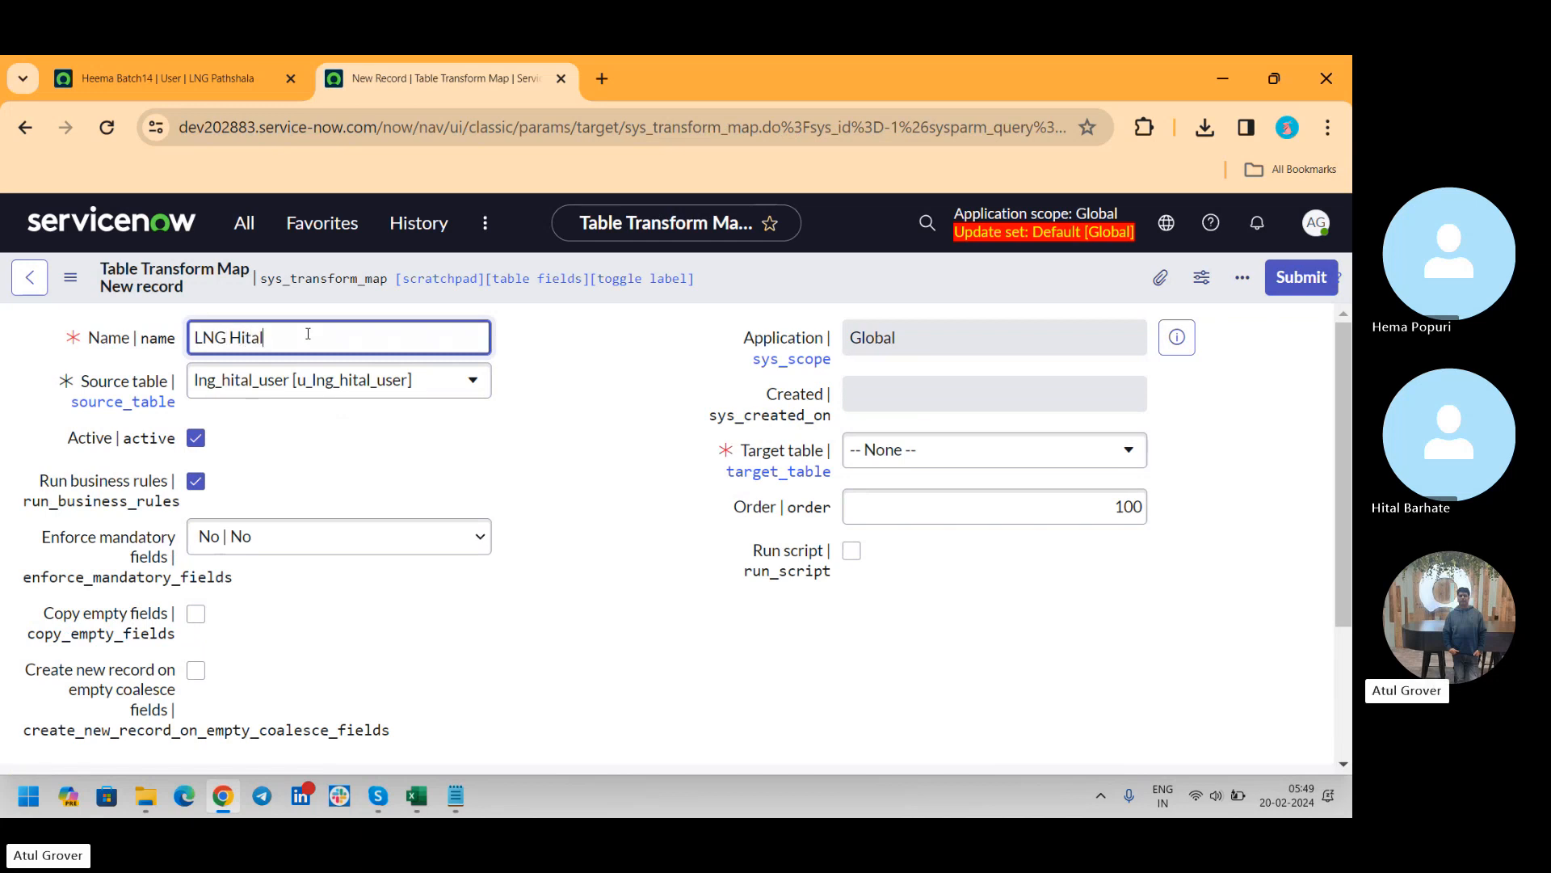
Set the transform map's target table to User [sys_user] and save the record without leaving it
click(972, 460)
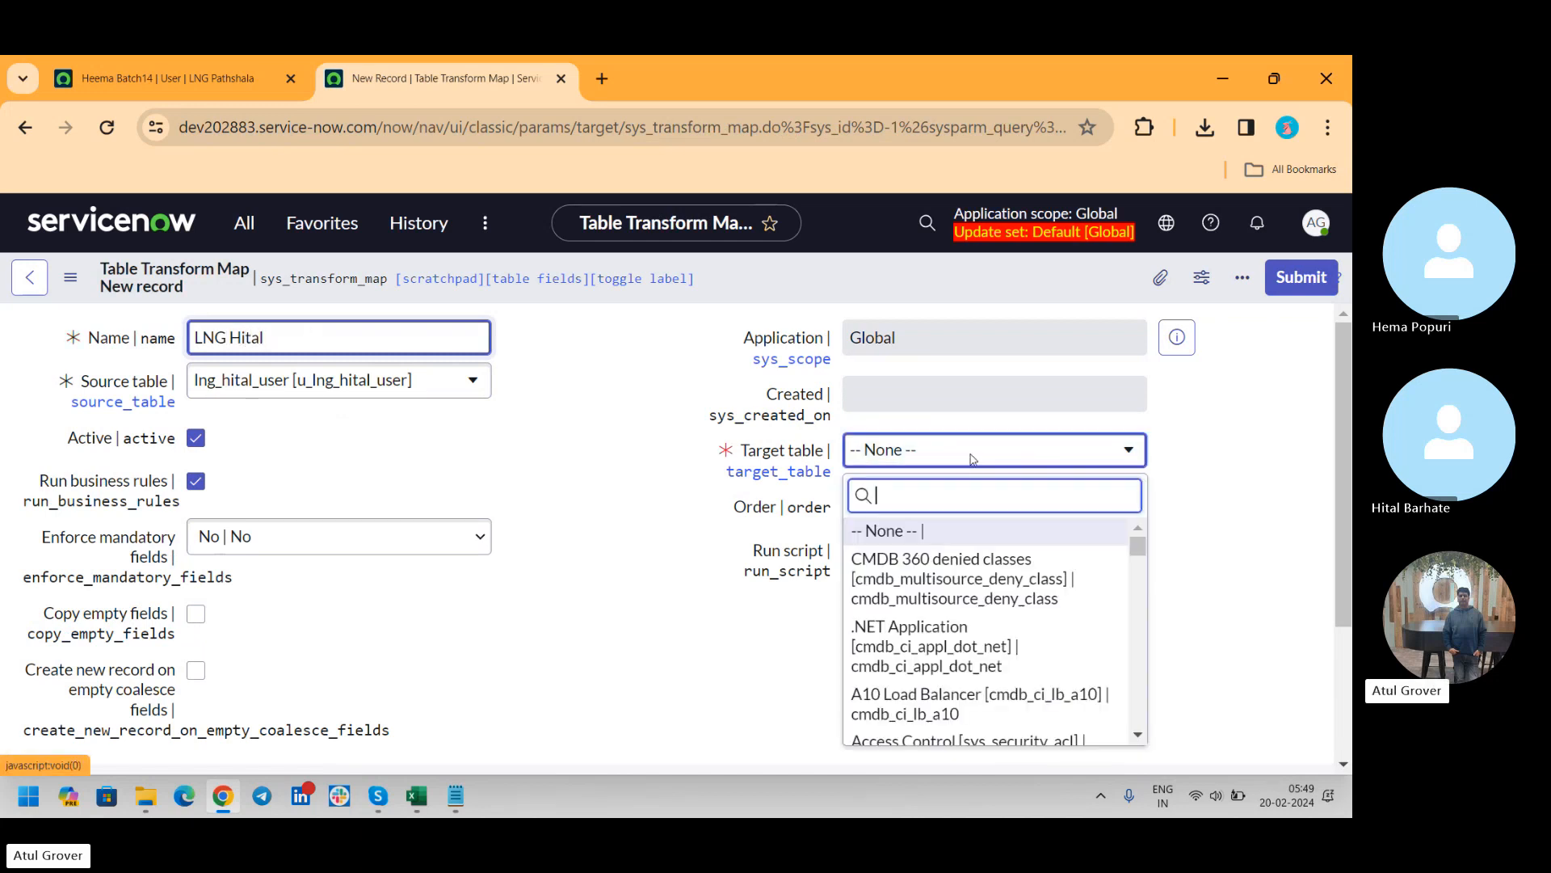
text(sys)
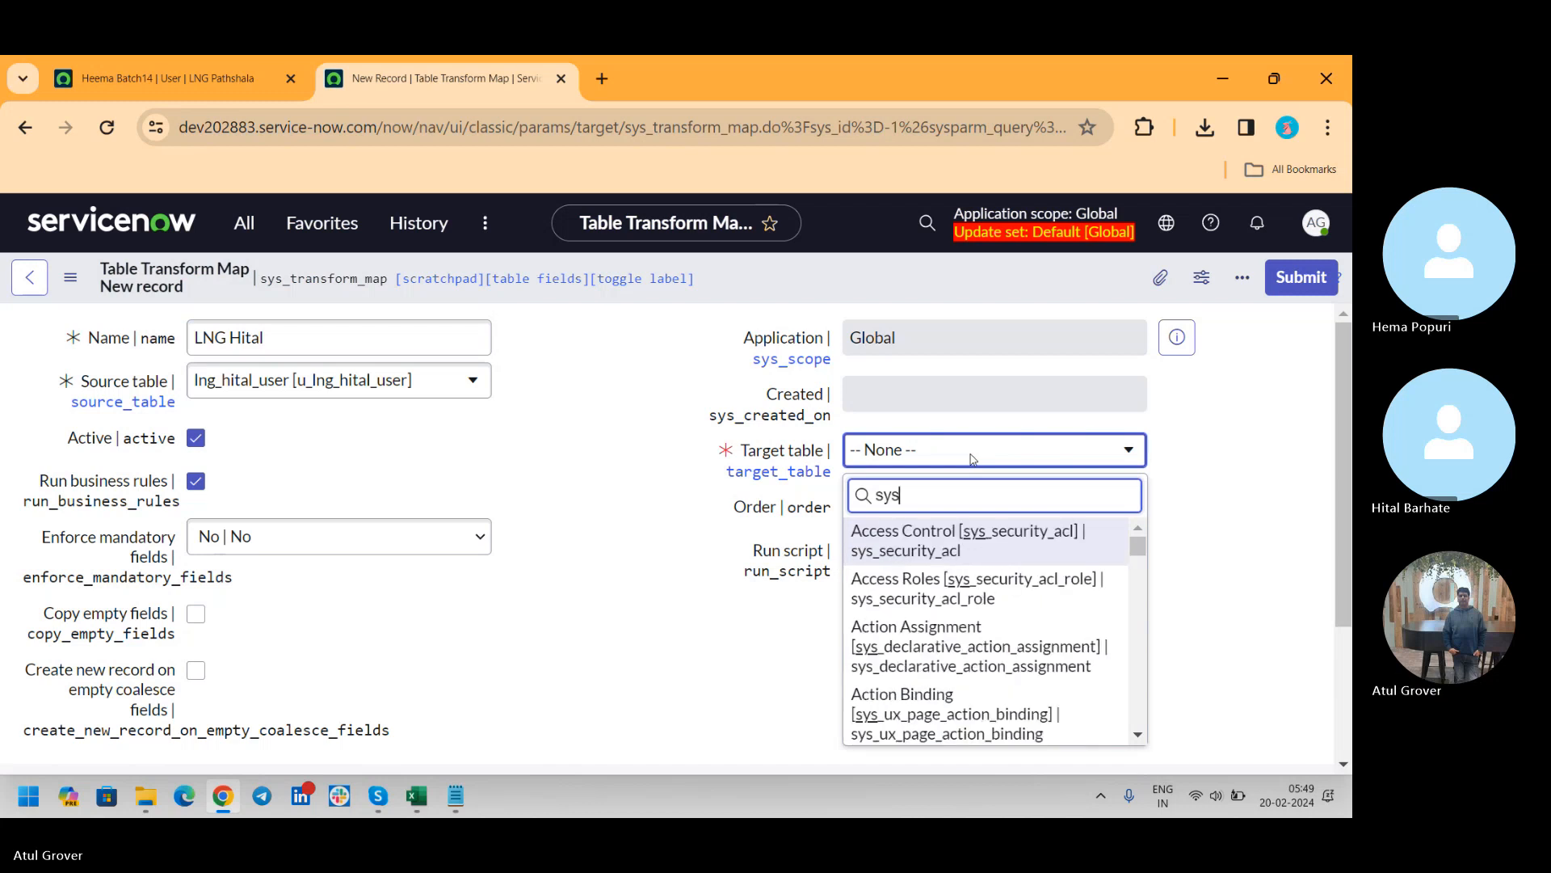
text(_user)
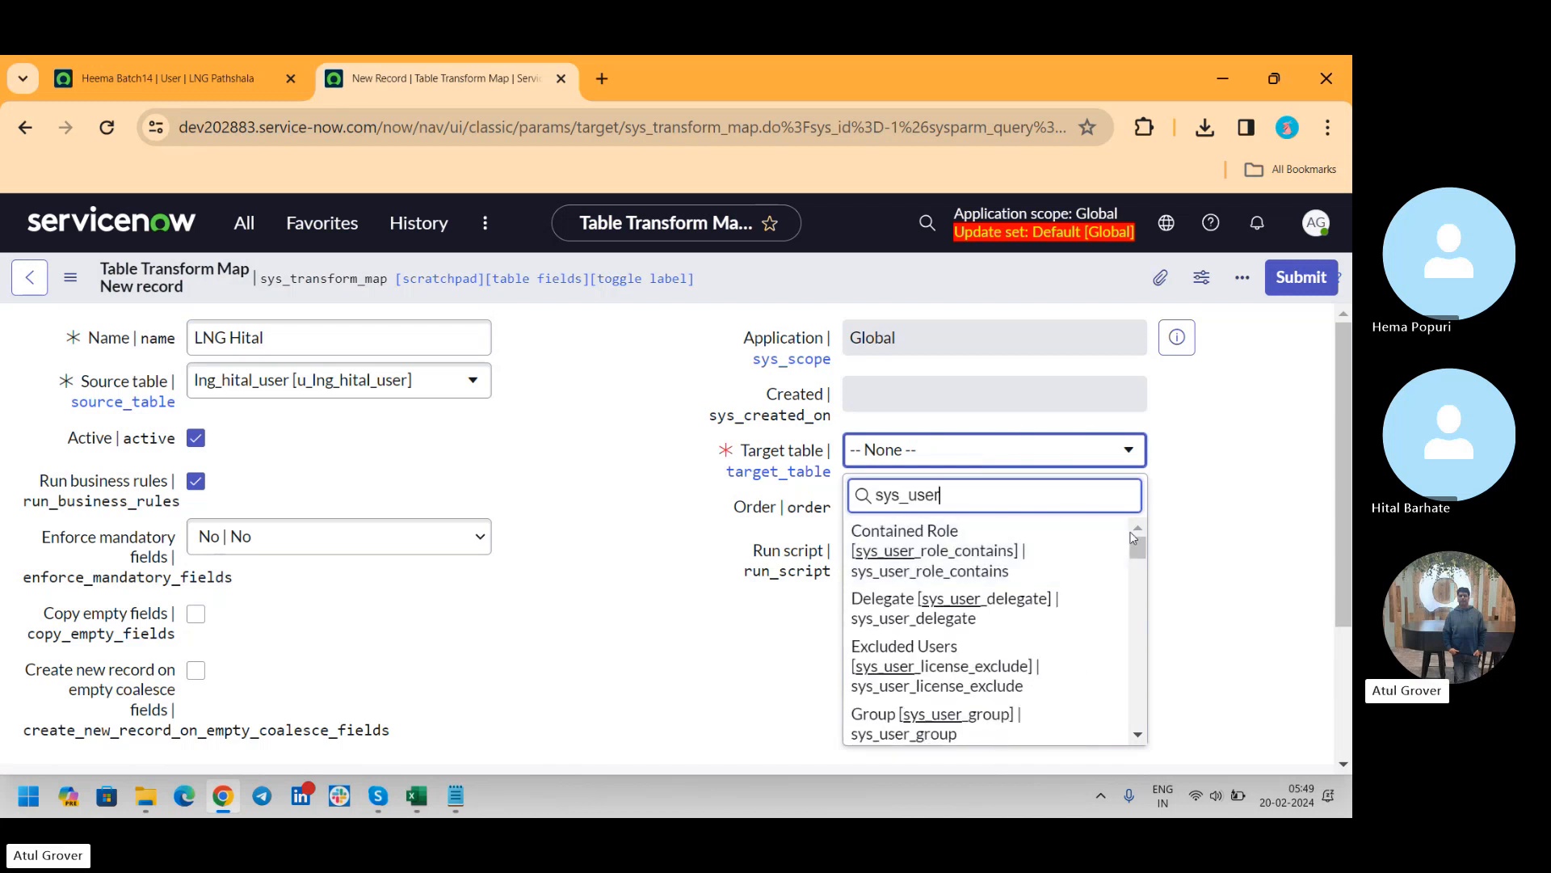
drag(1139, 549, 1148, 658)
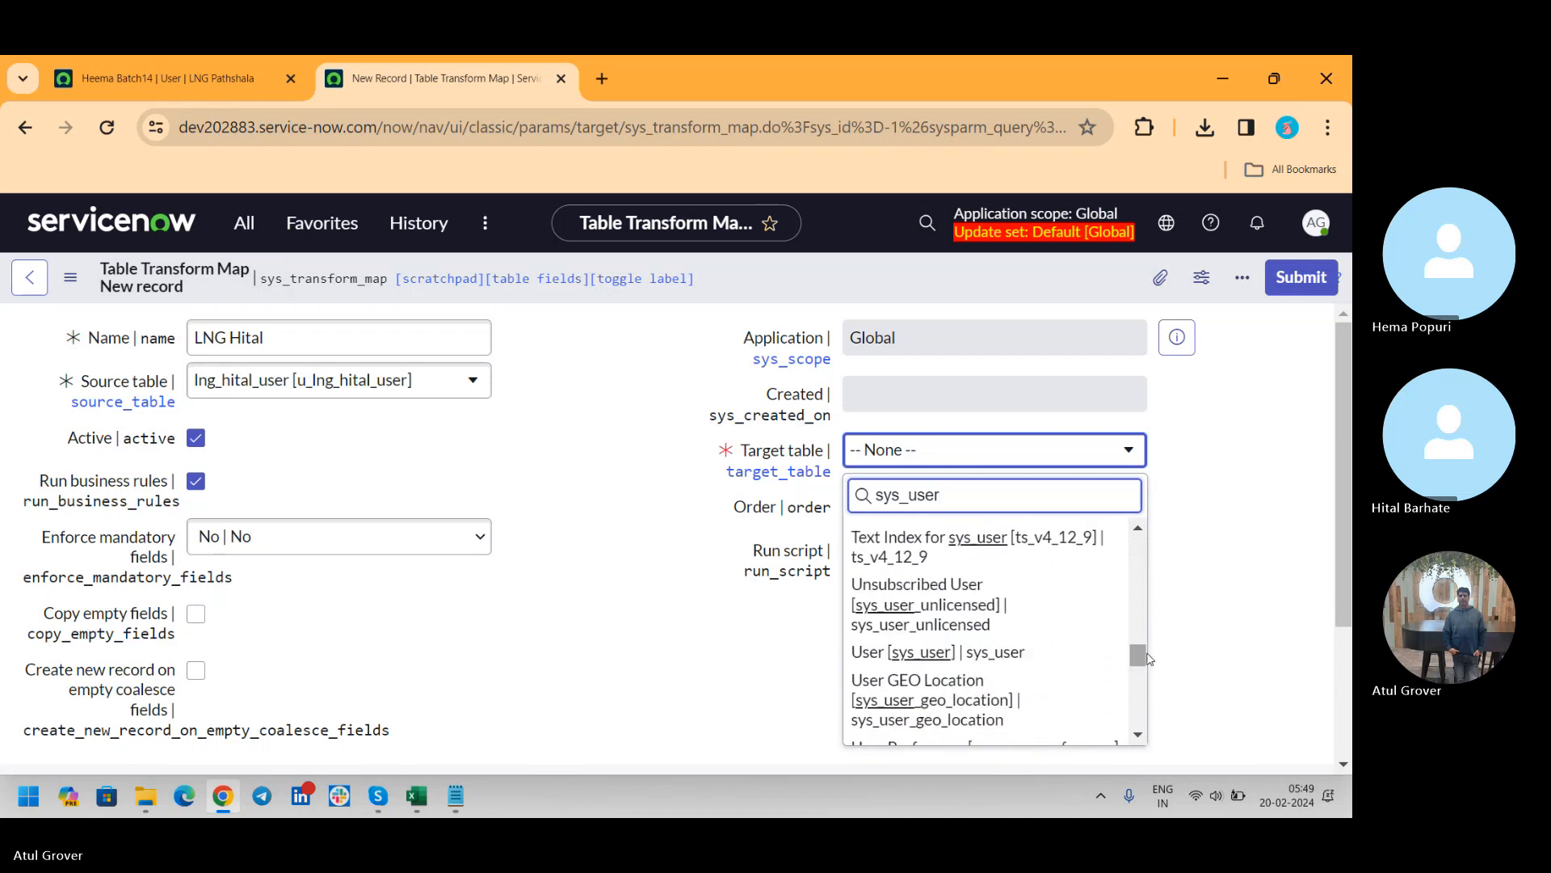
click(958, 656)
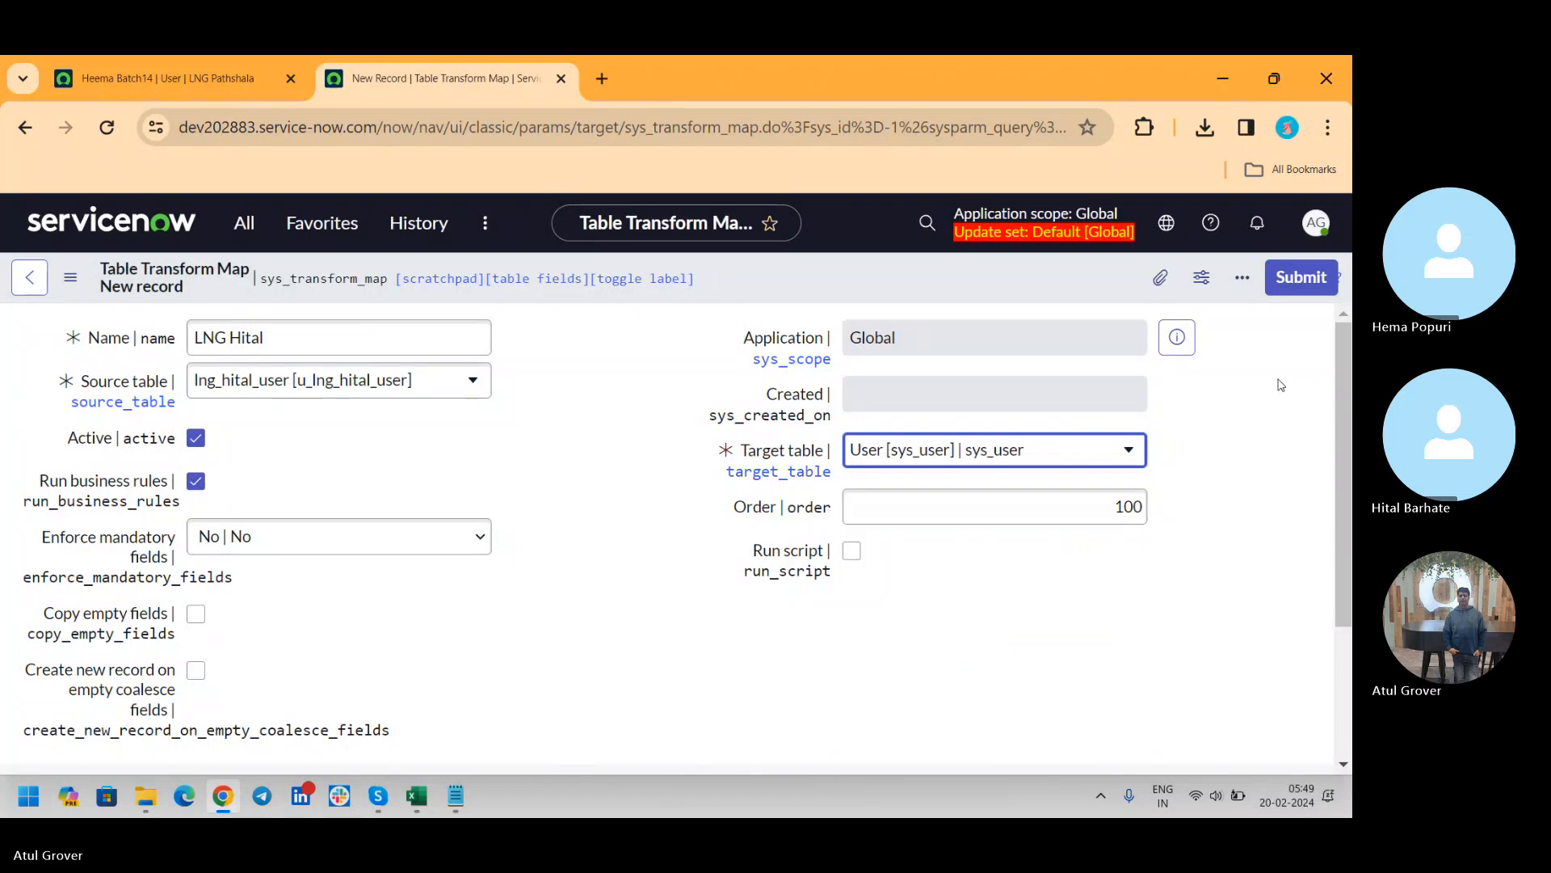
right_click(909, 283)
click(938, 294)
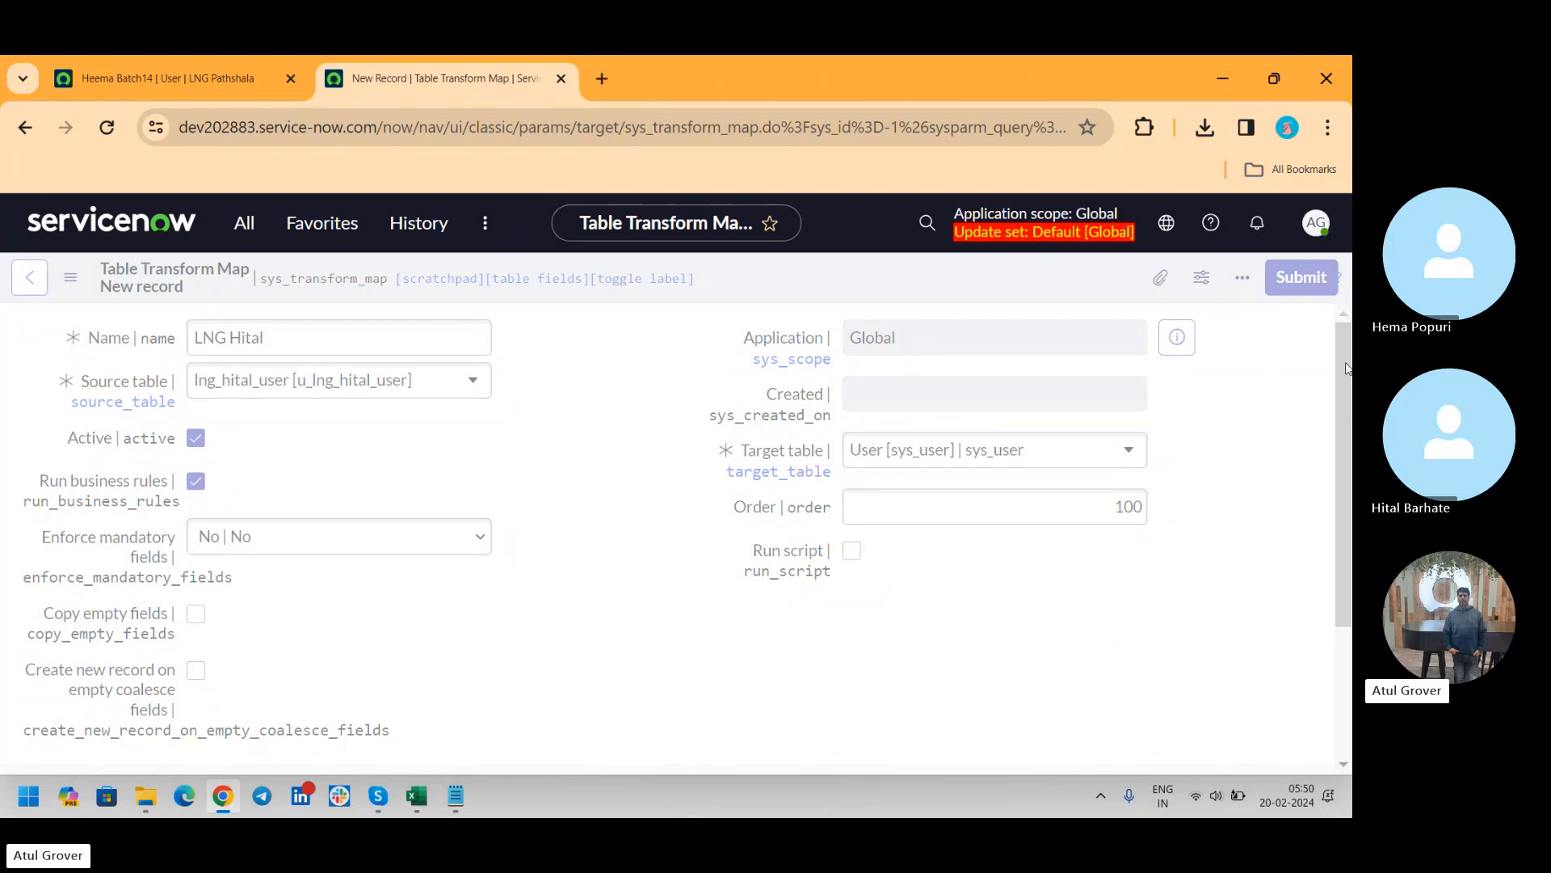
Auto-map the matching fields of the transform map and run the transform on the loaded import set
drag(1344, 334, 1348, 601)
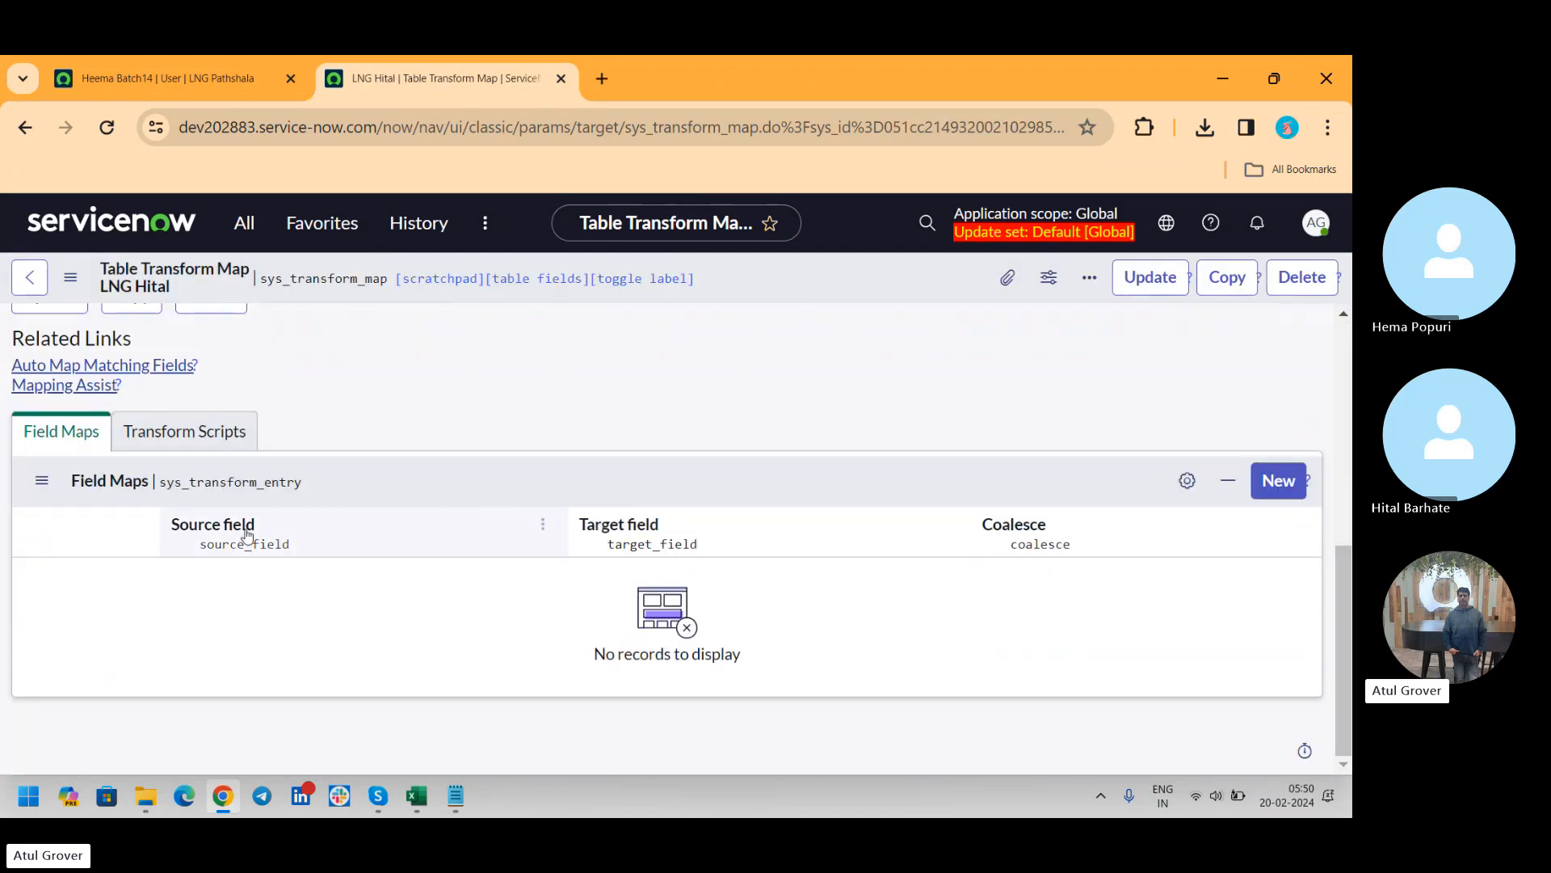
click(119, 366)
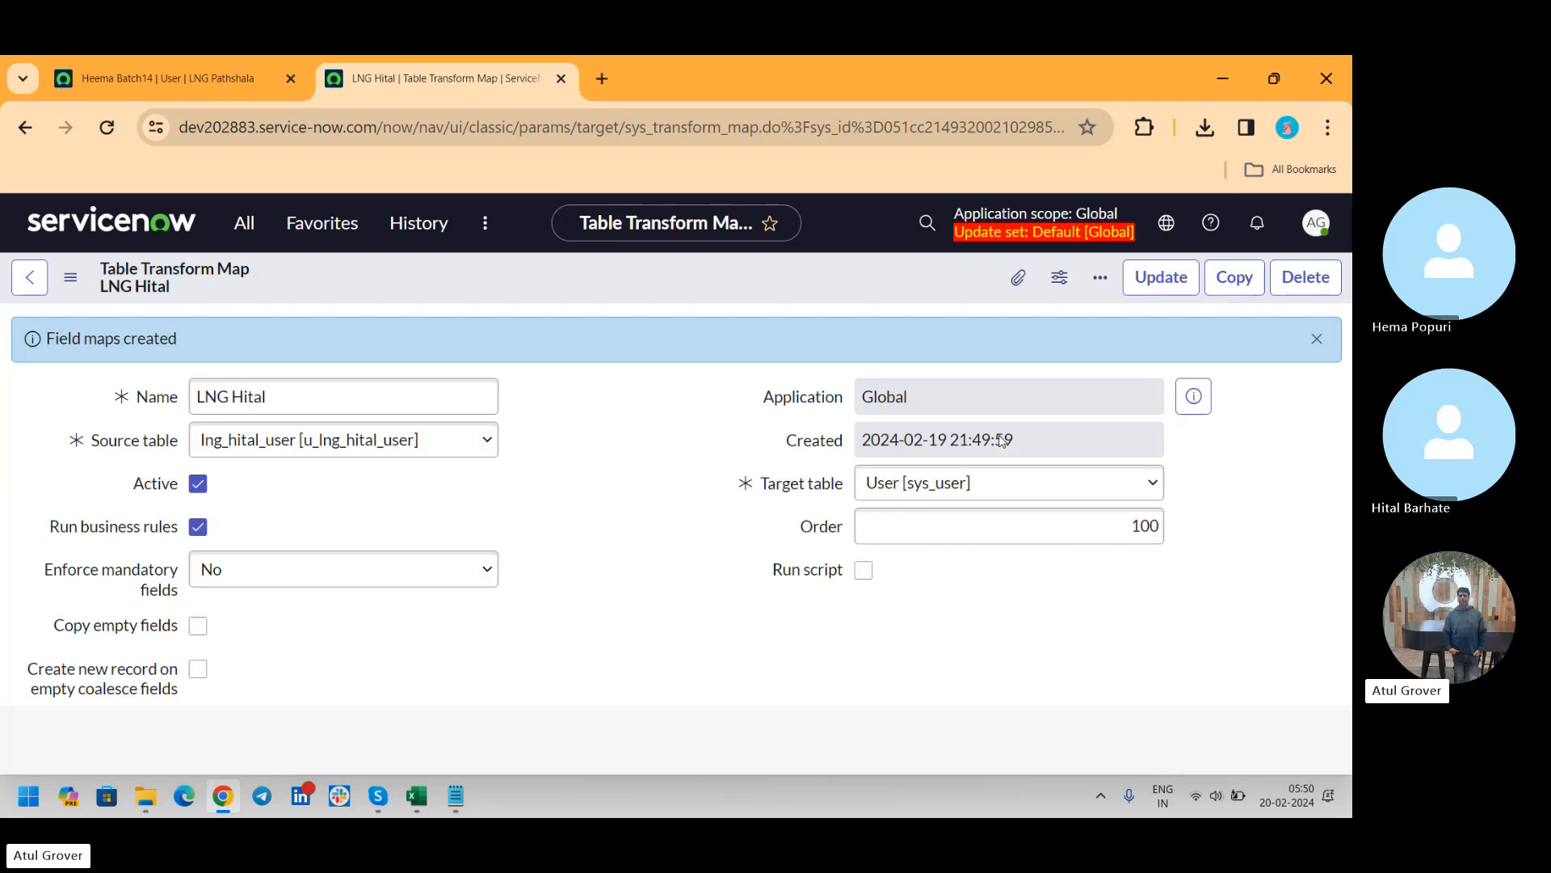
drag(1345, 372, 1341, 477)
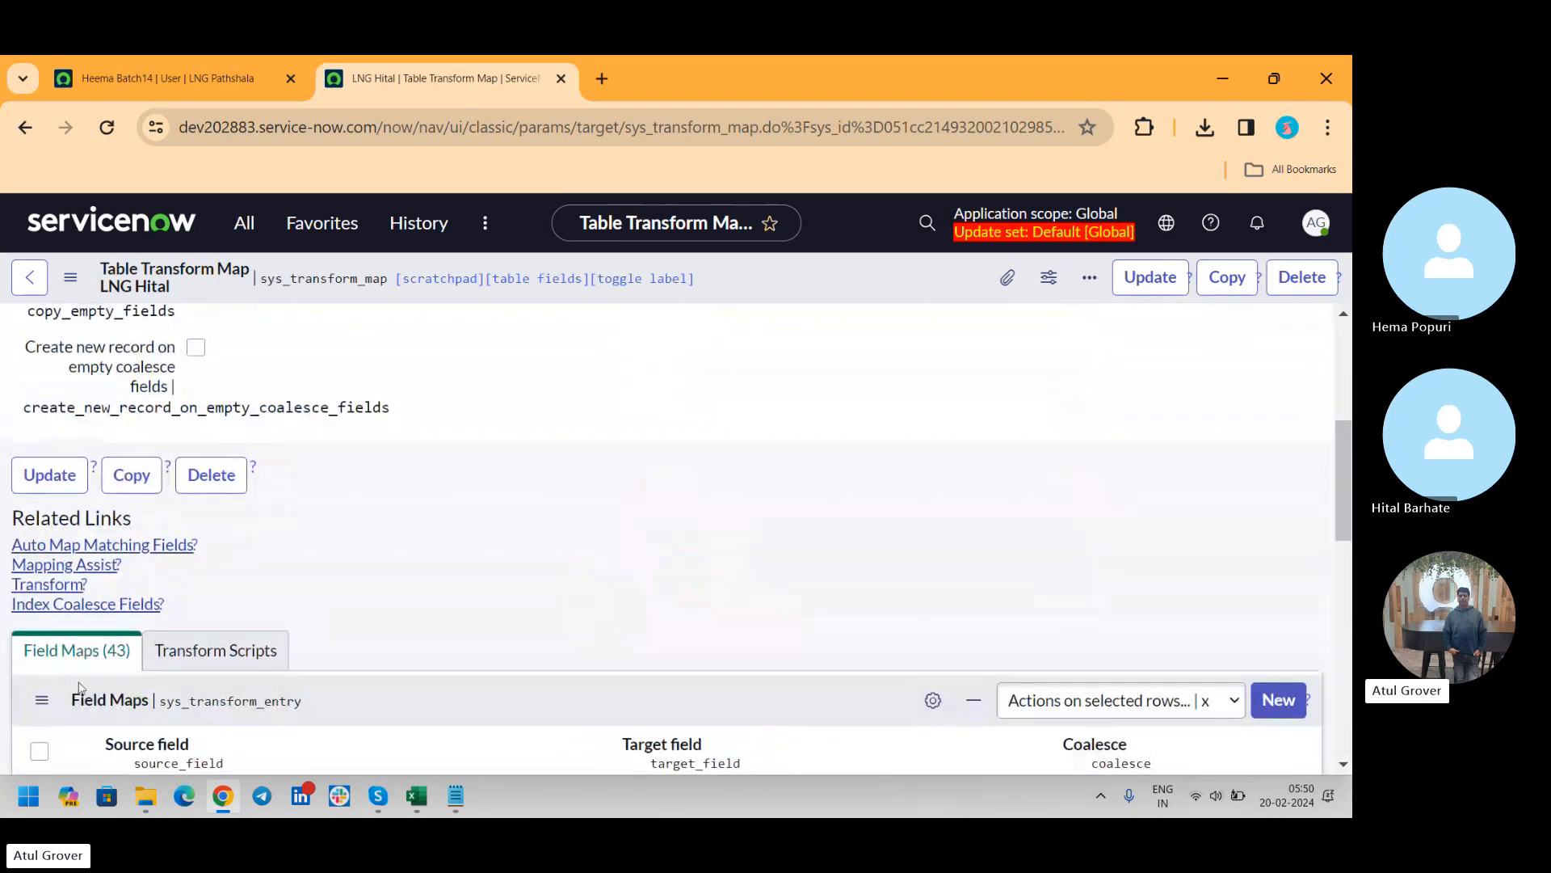
click(58, 588)
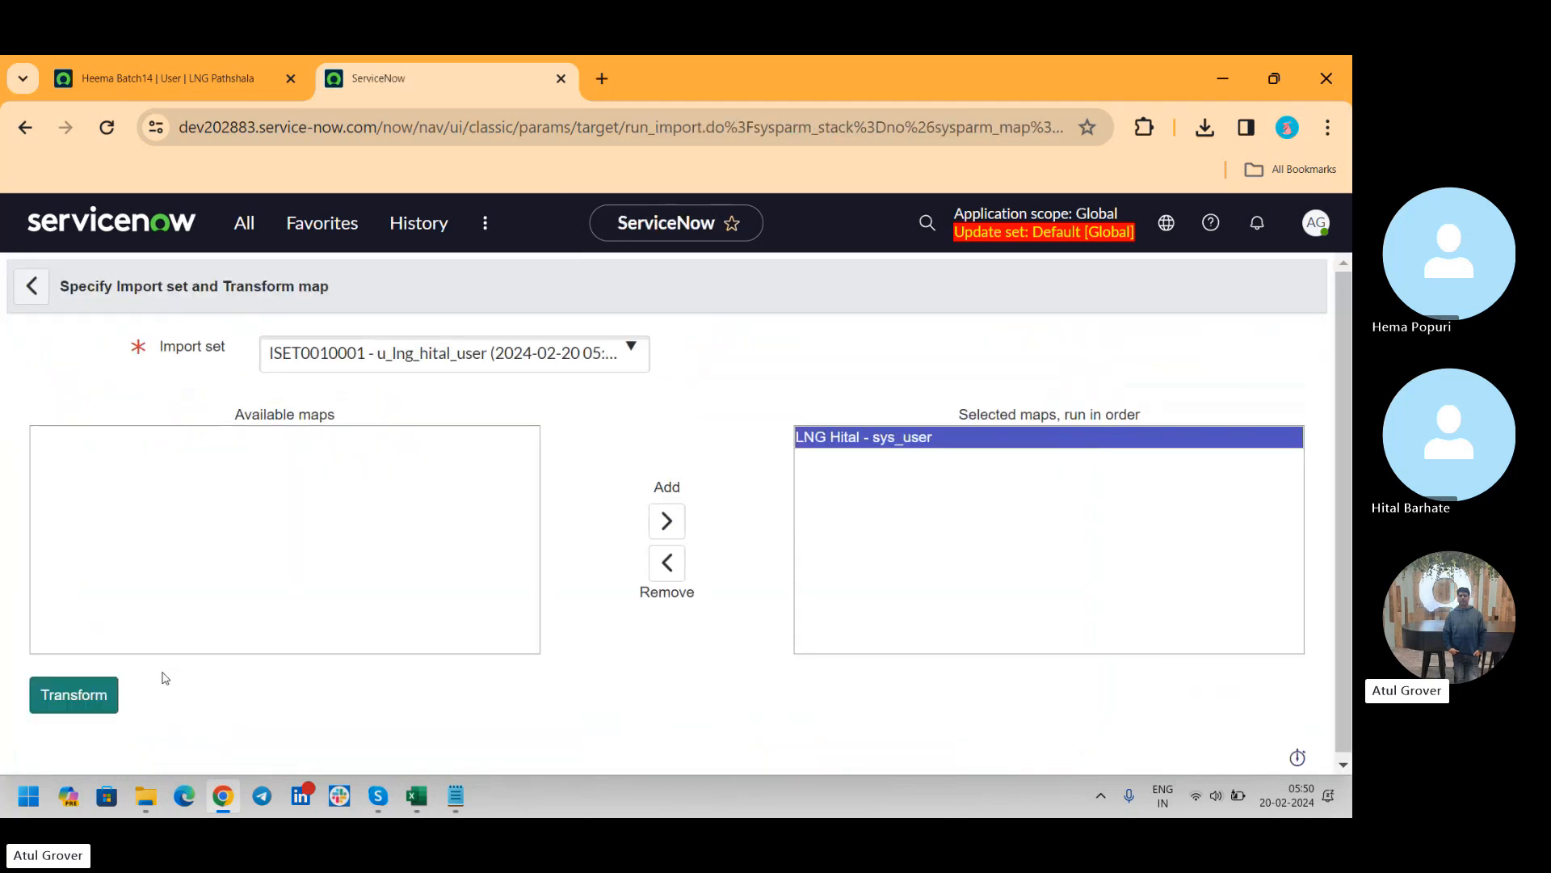
click(71, 695)
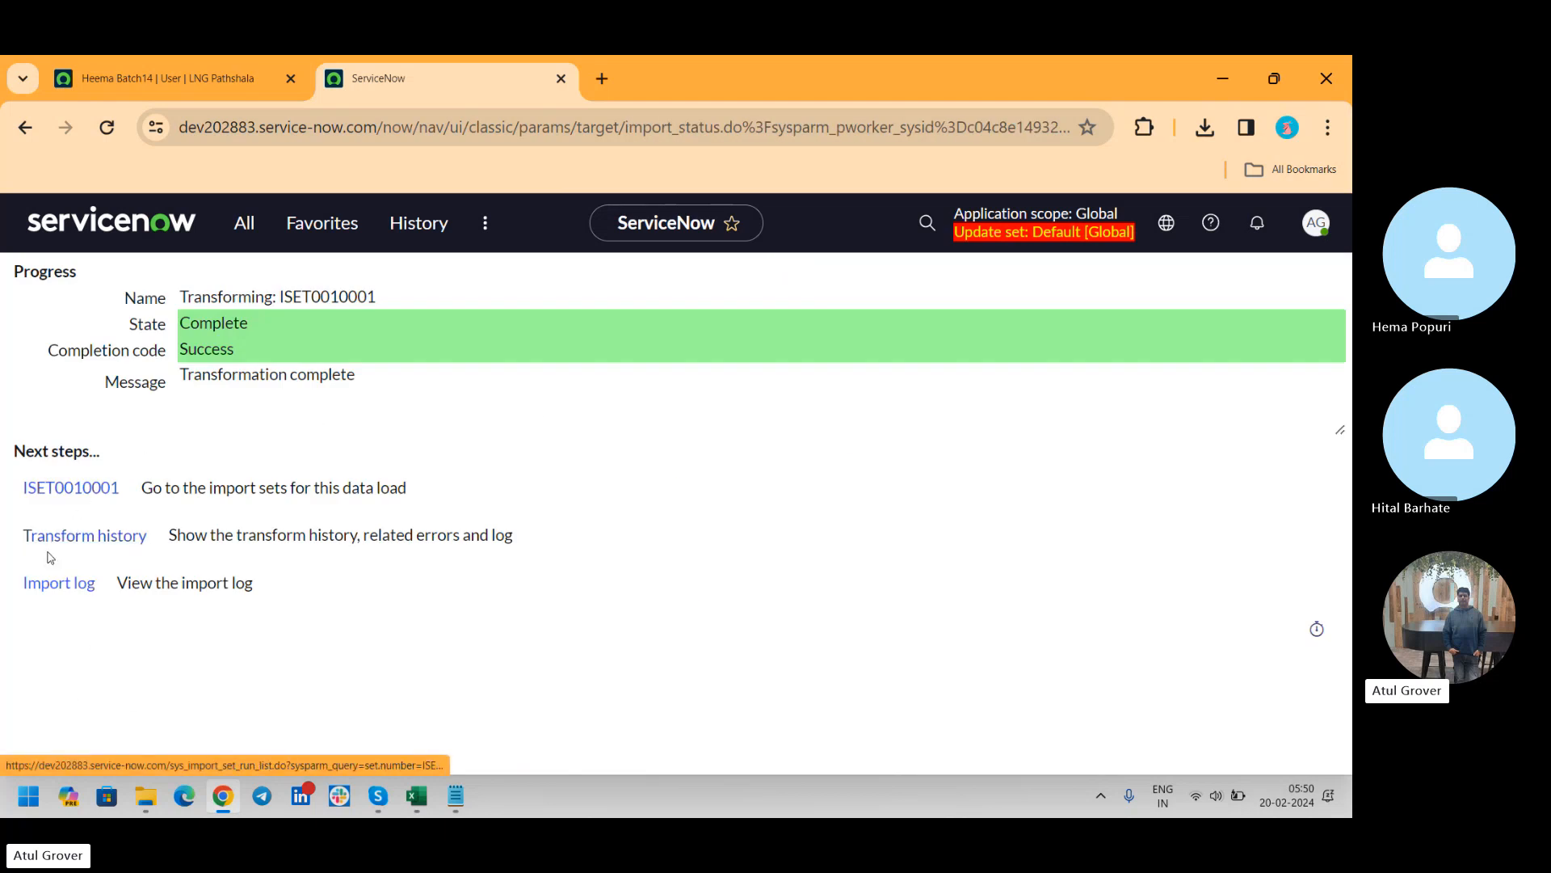
Find Users under User Administration with the filter "user a" and open its list in a separate browser tab
click(244, 226)
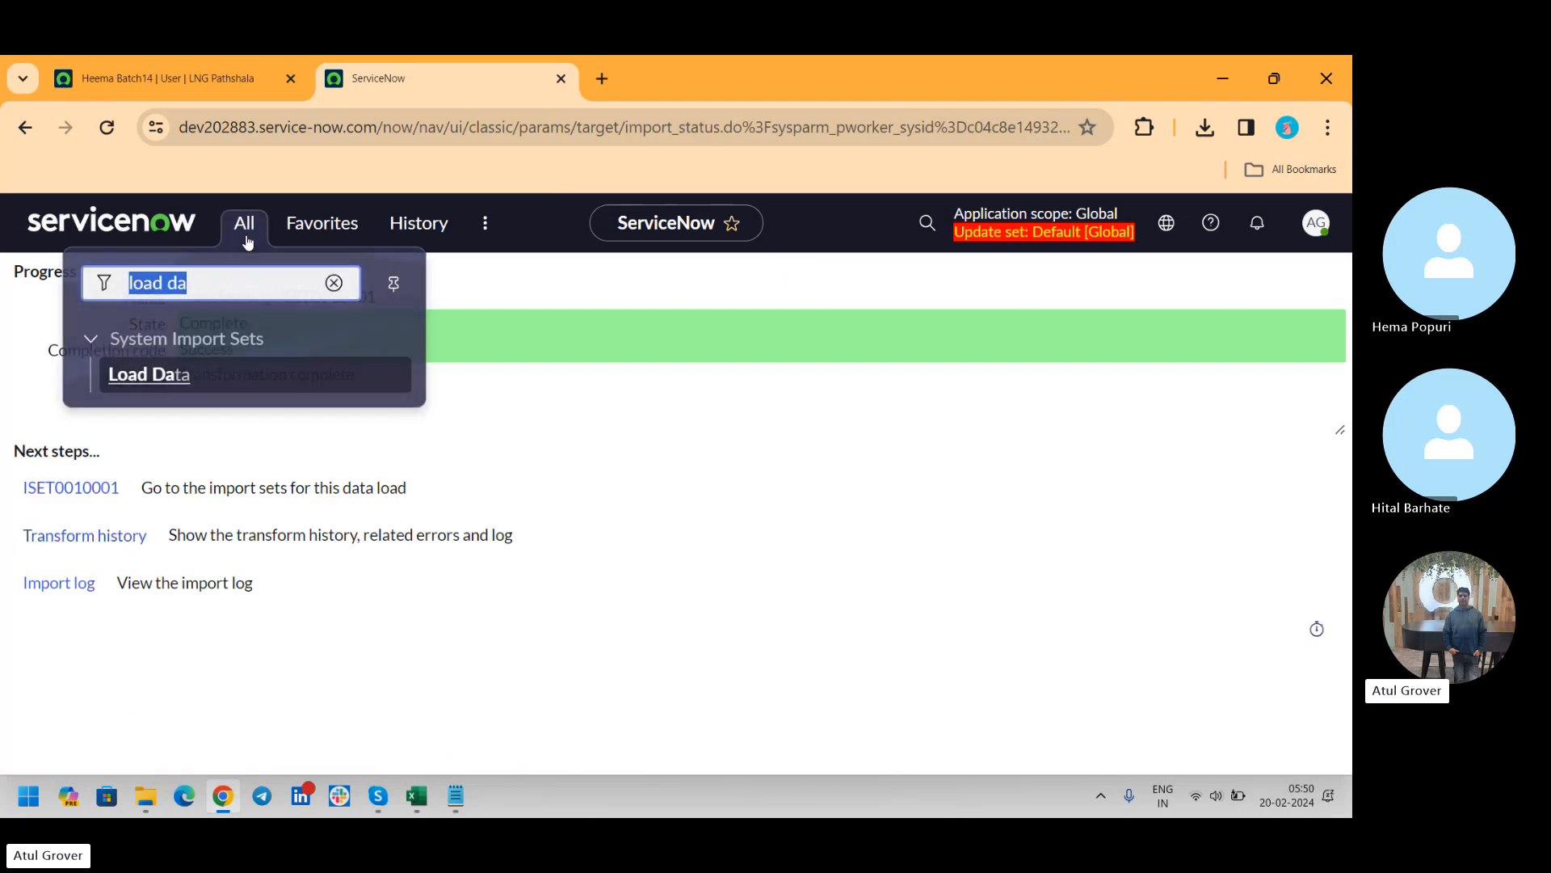
text(juser a)
key(BackSpace)
key(BackSpace)
key(BackSpace)
key(BackSpace)
key(BackSpace)
key(BackSpace)
key(BackSpace)
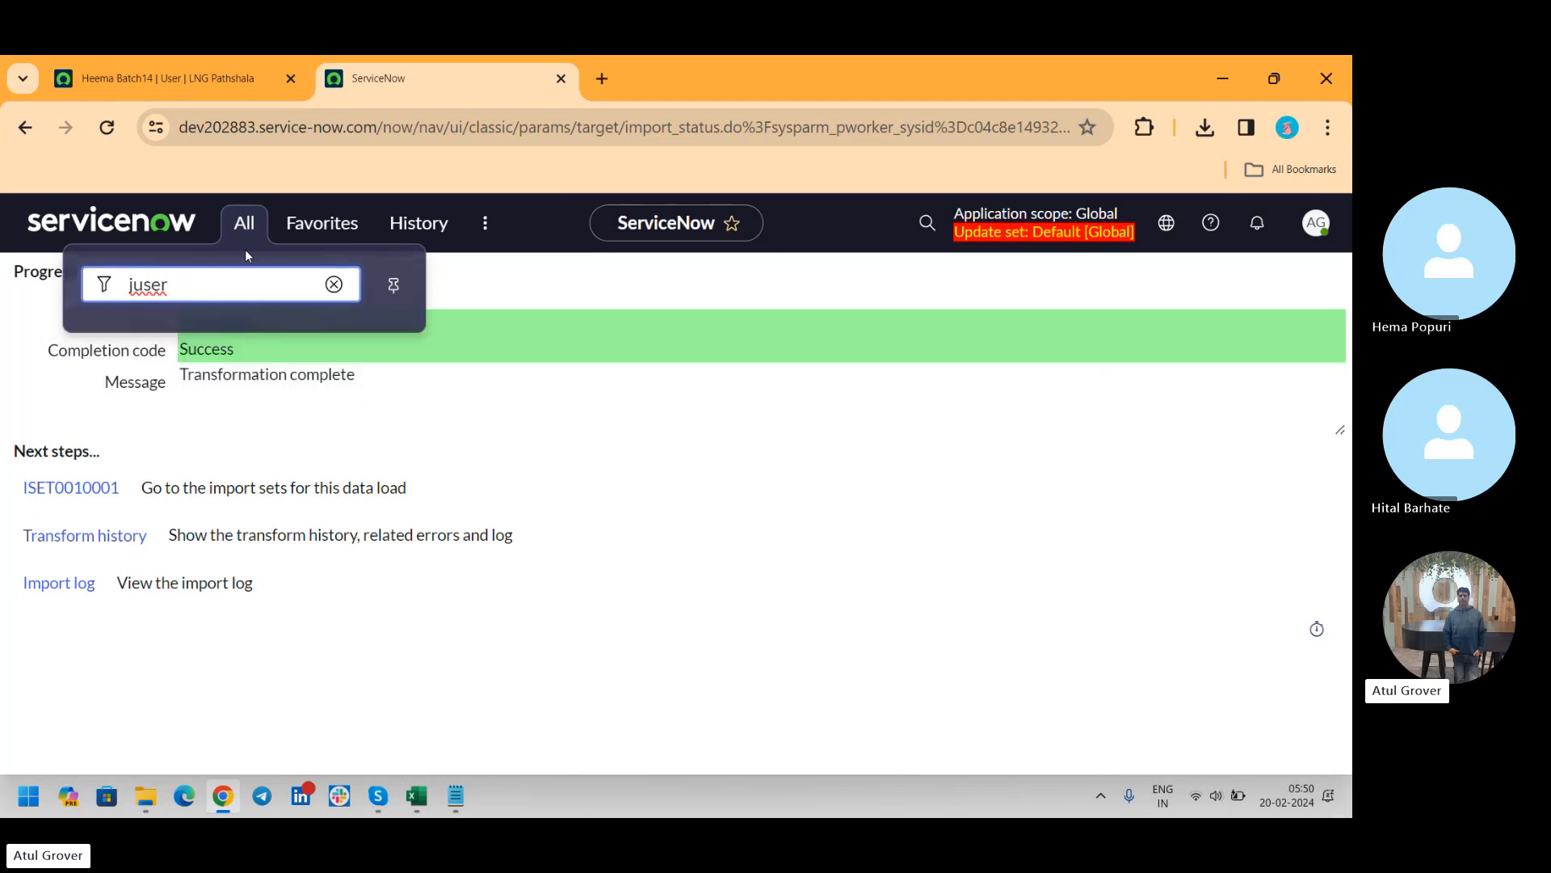
text(user a)
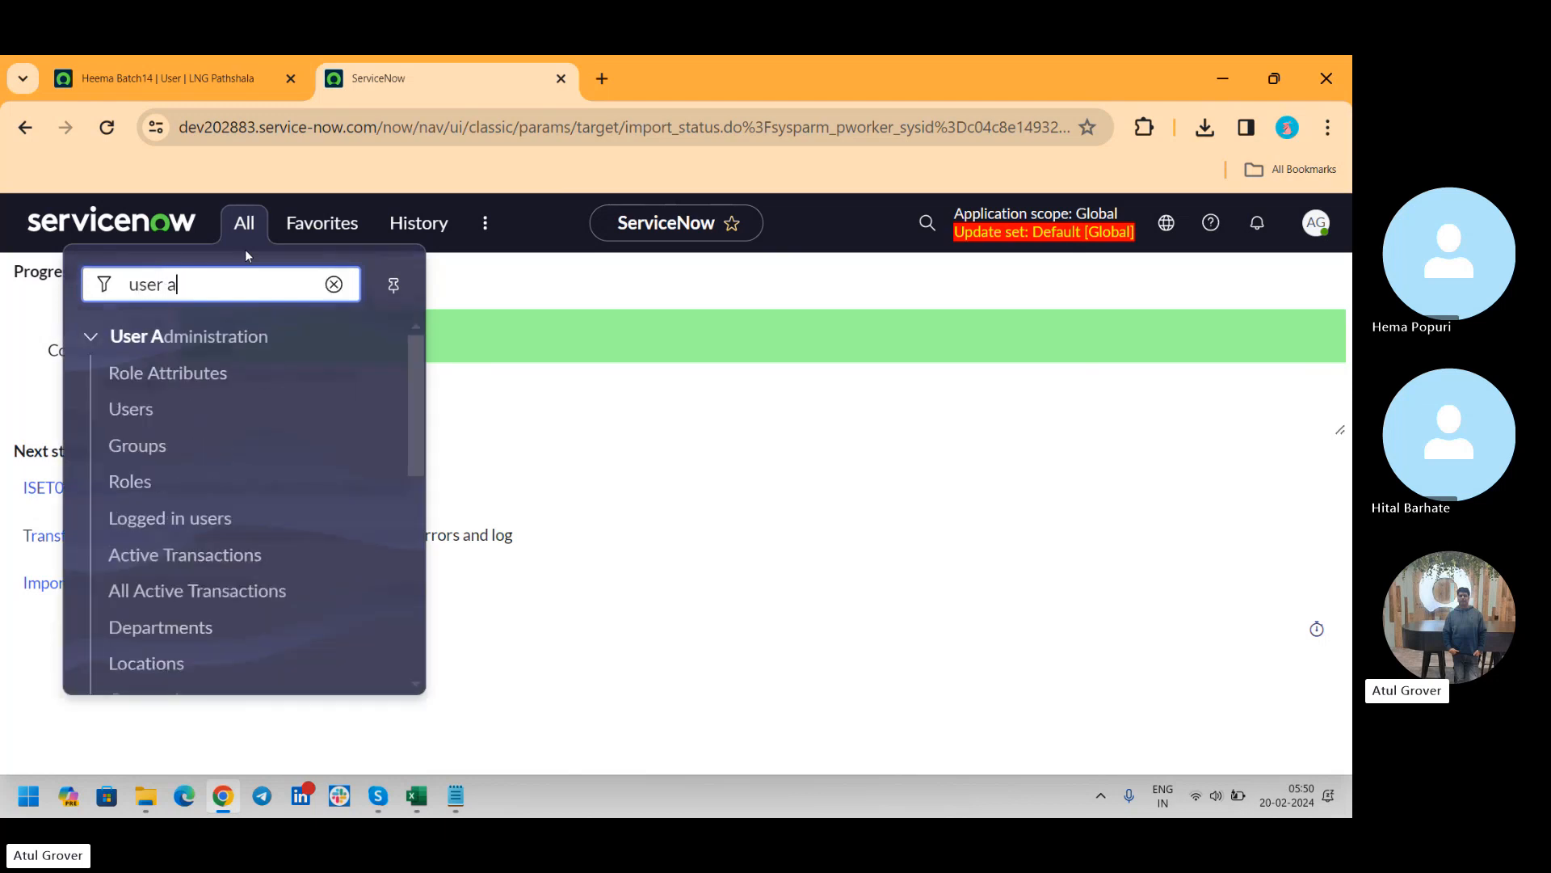
middle_click(121, 417)
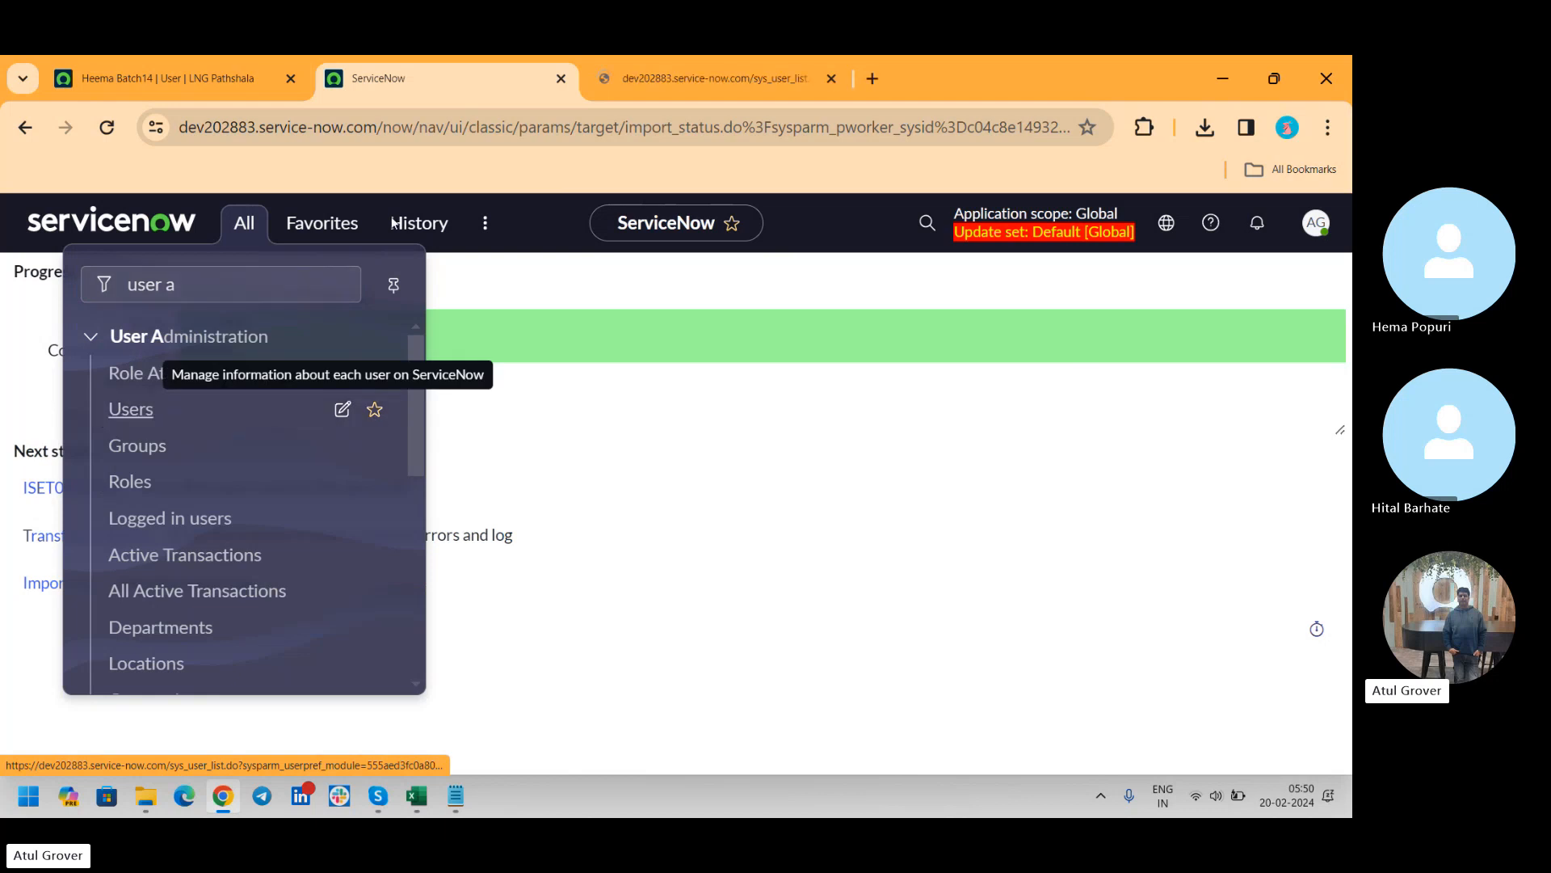
click(686, 75)
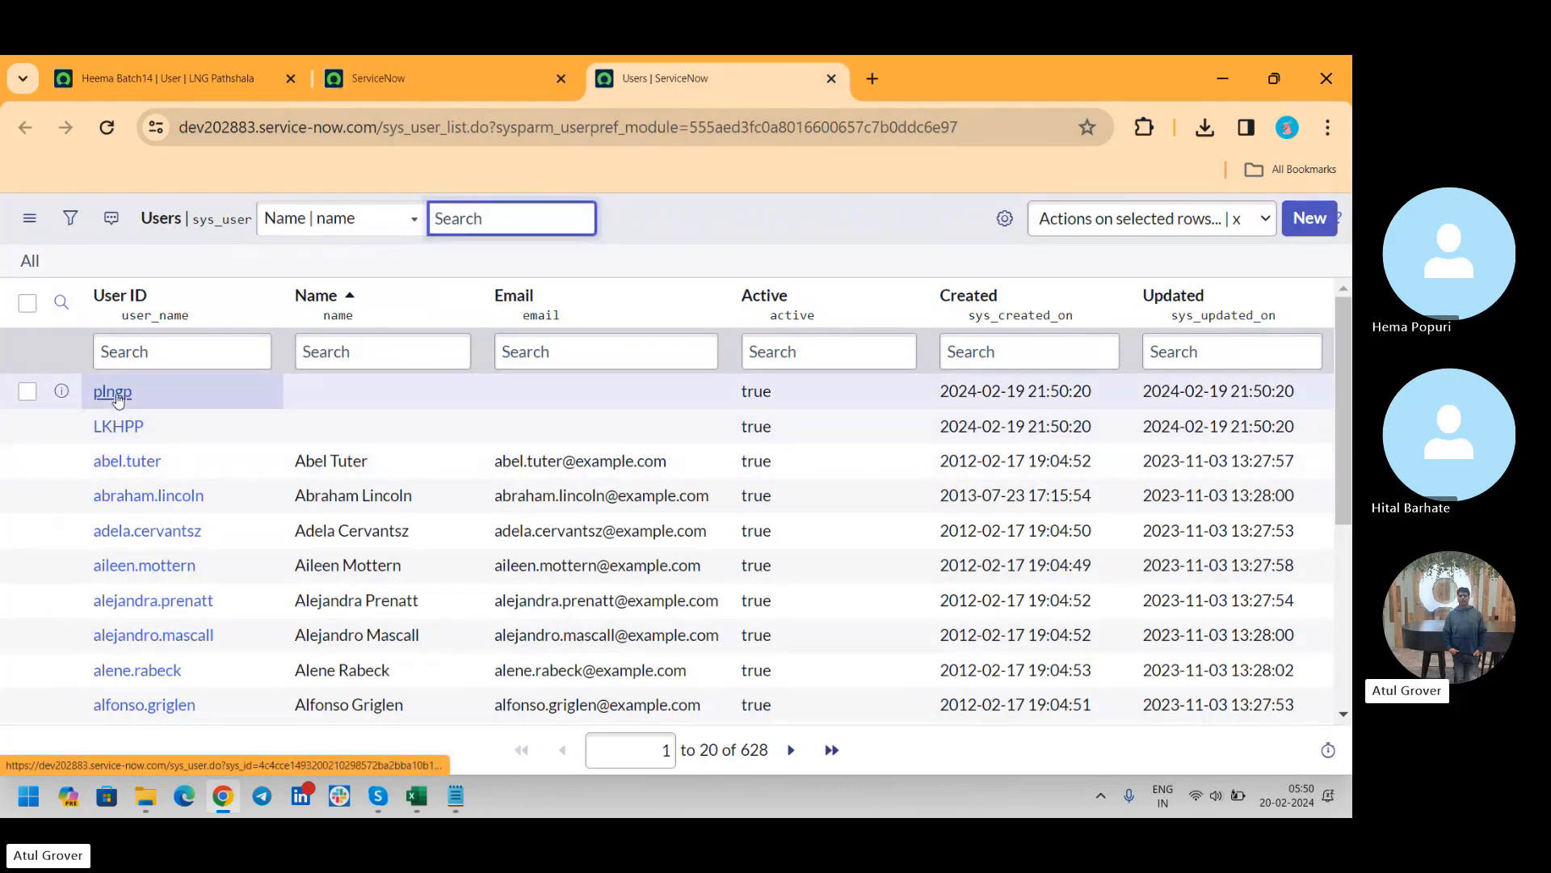
Open the user record LKHPP on the dev202883 instance and highlight its sys_id in the page address
click(124, 428)
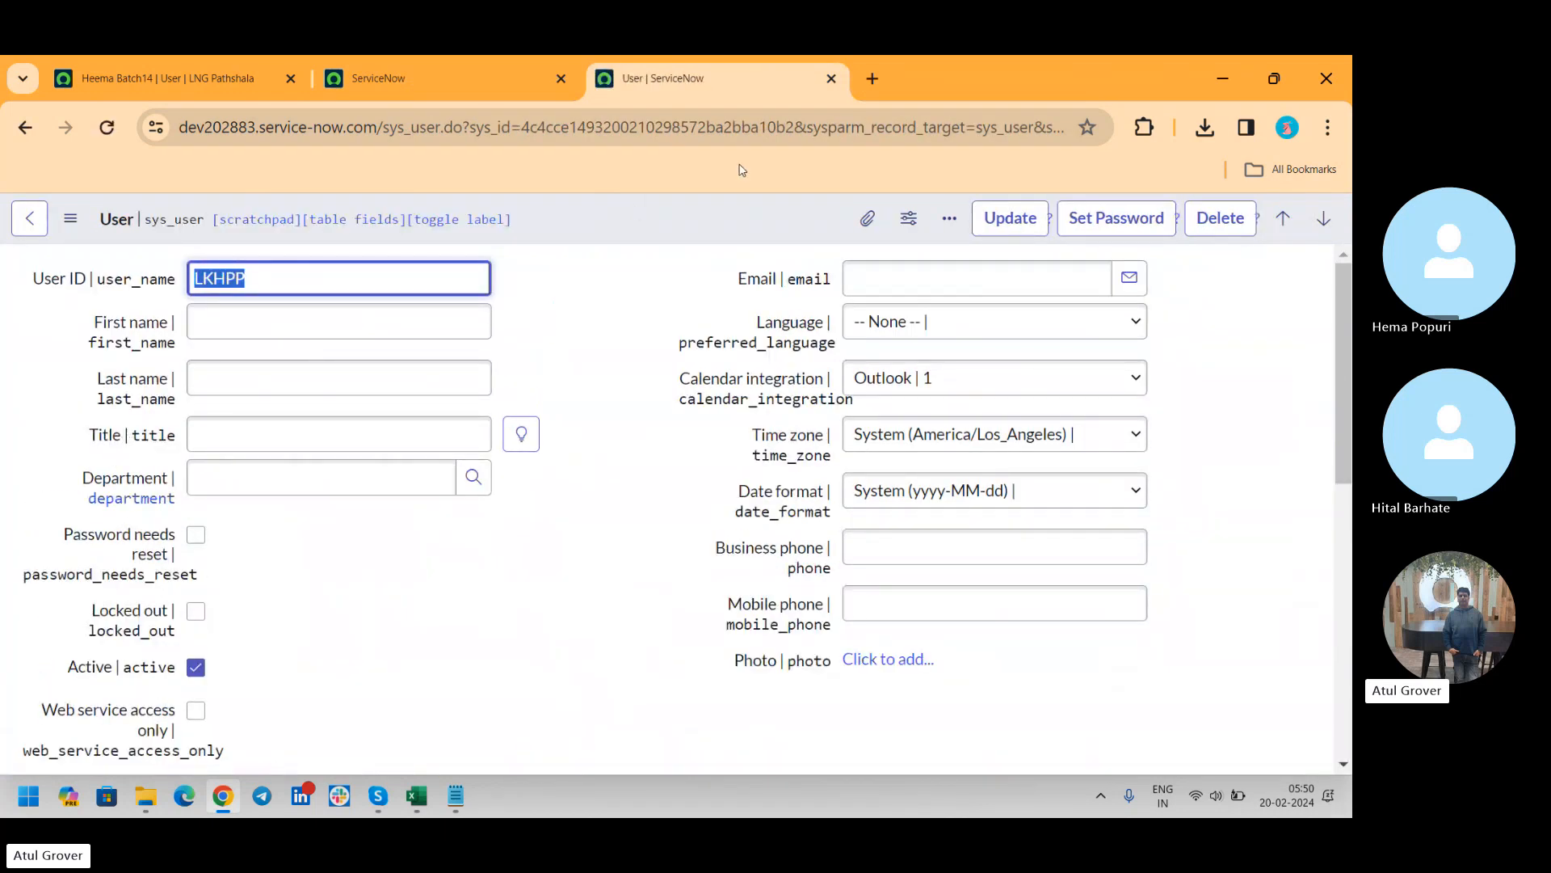
click(524, 128)
drag(524, 128, 784, 132)
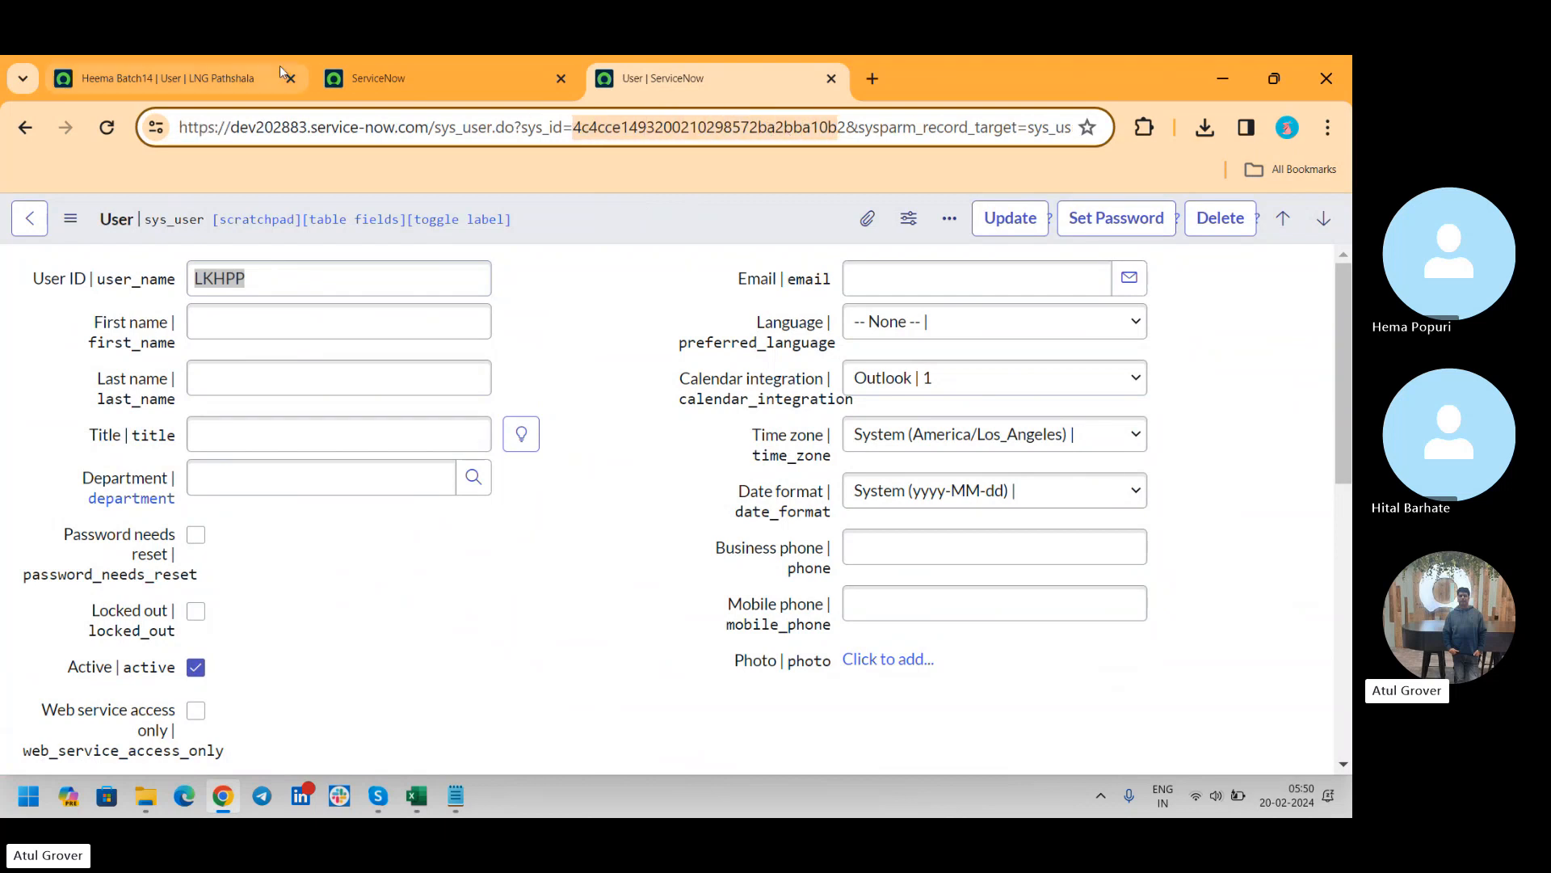
Open the Users list on the LNG Pathshala instance and filter it by User ID LKPHH
click(223, 66)
click(407, 91)
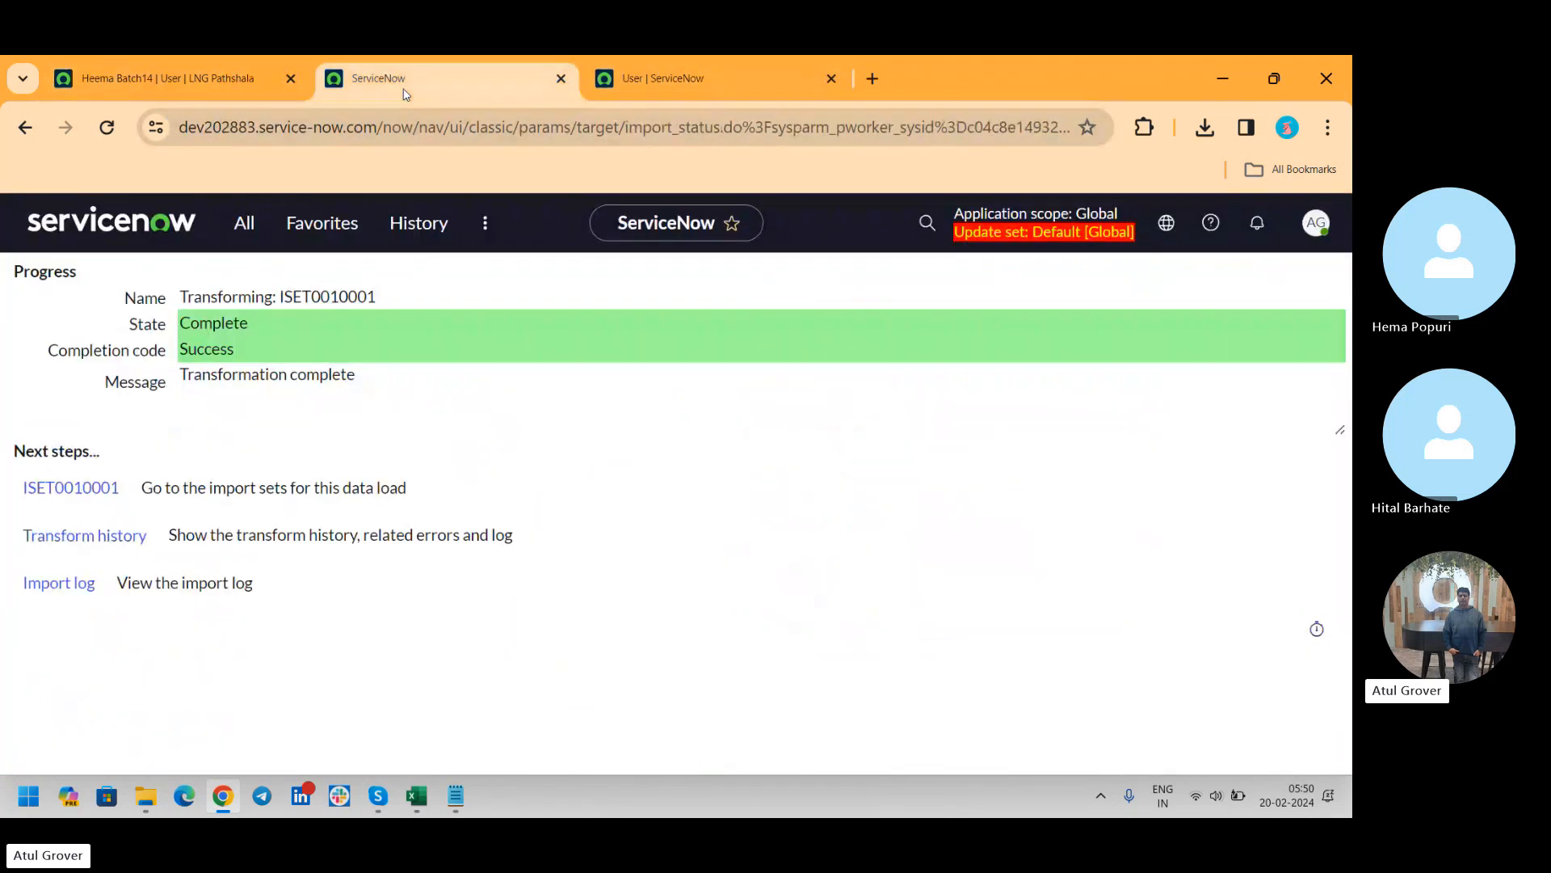
click(162, 79)
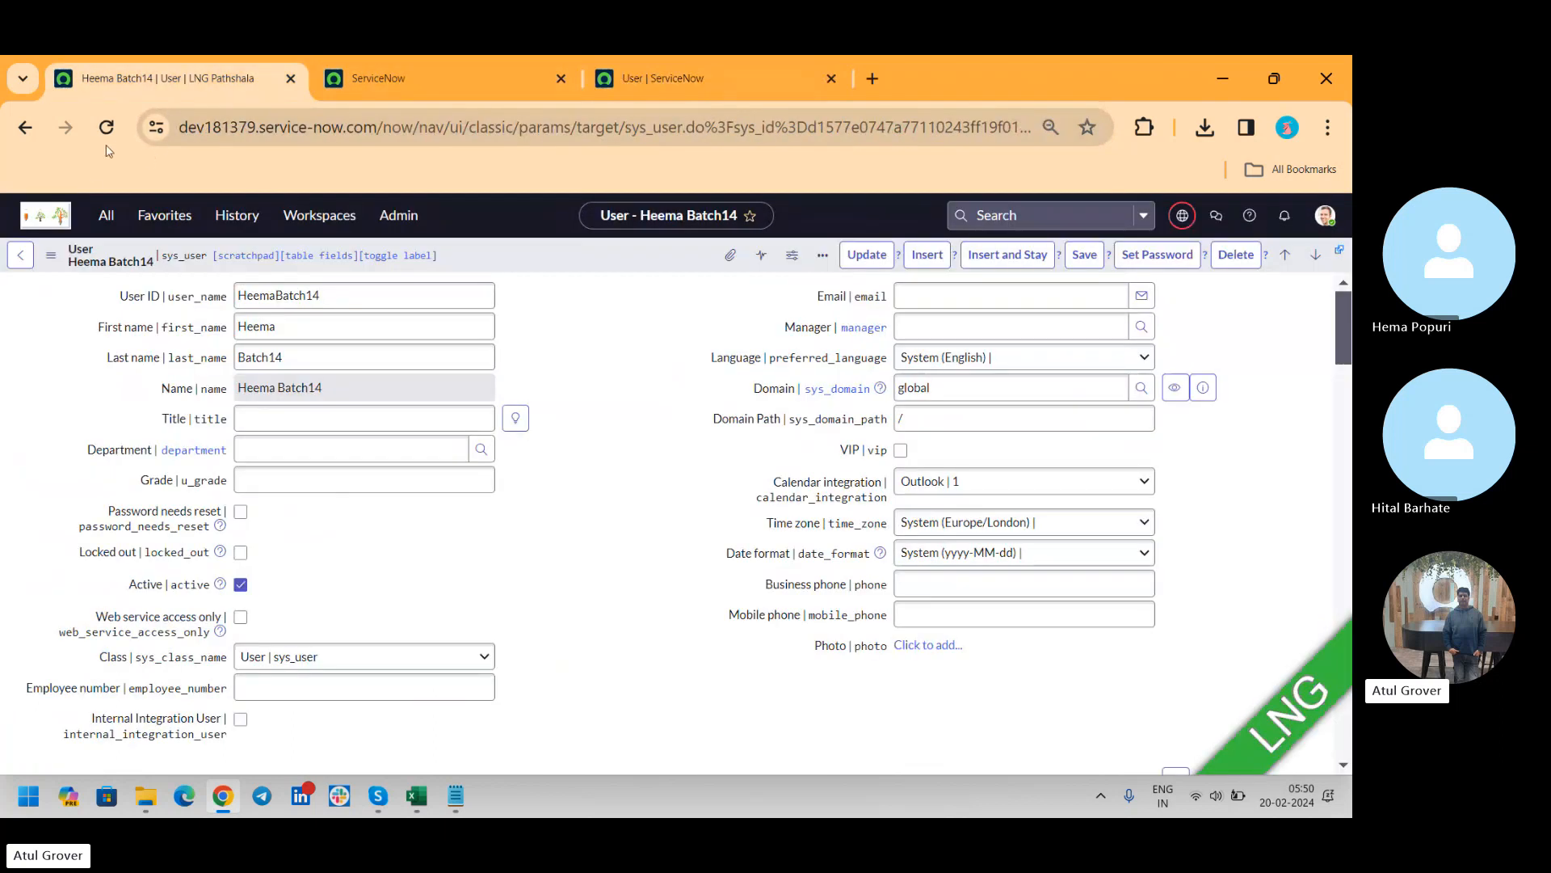
click(106, 214)
click(63, 444)
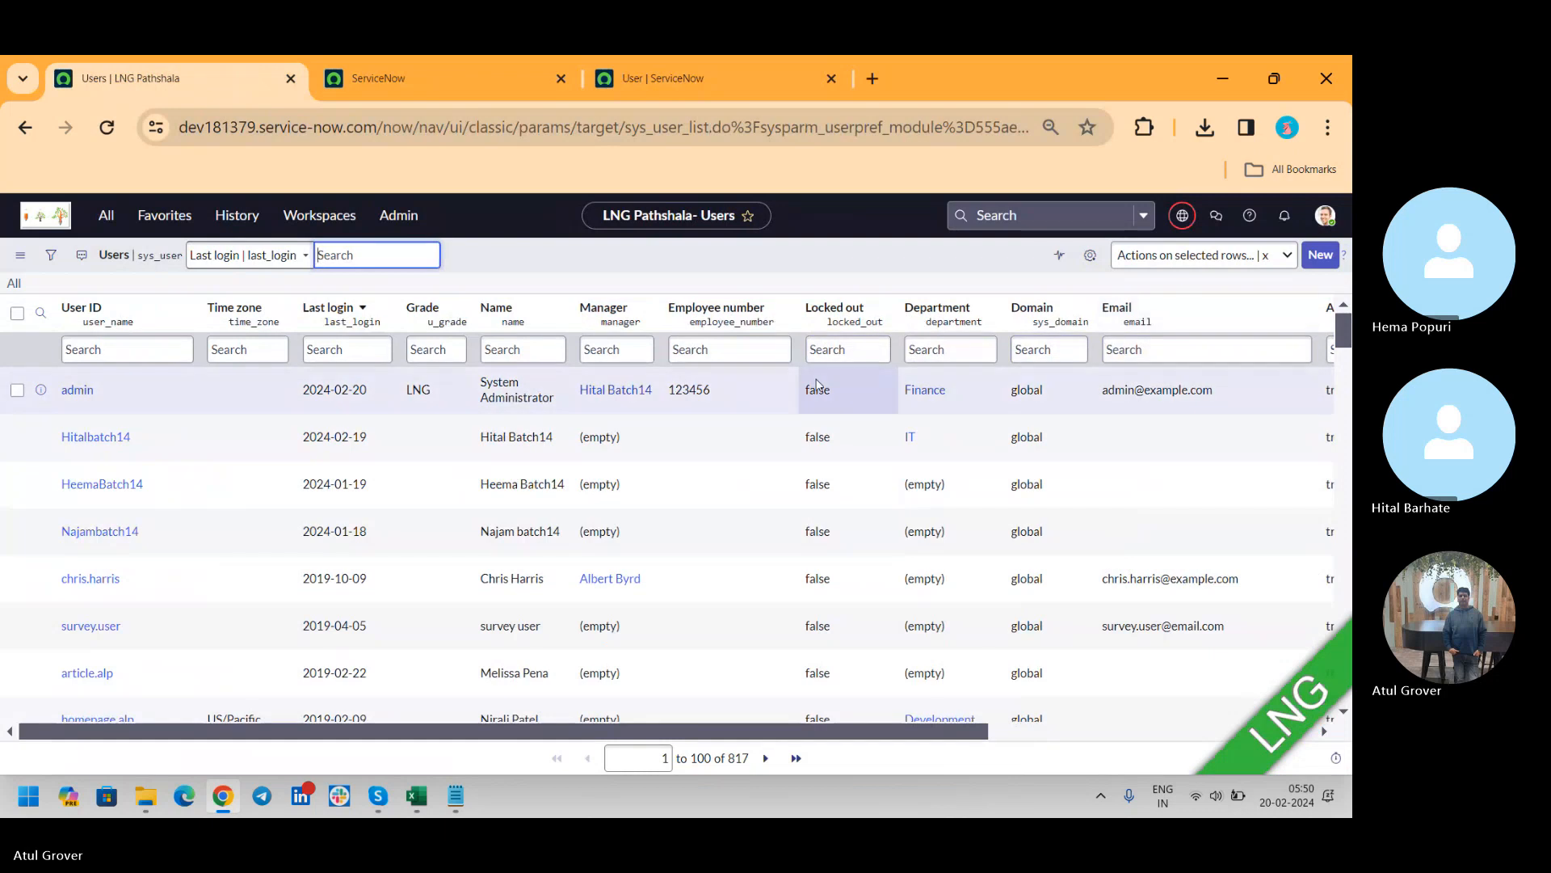
click(96, 347)
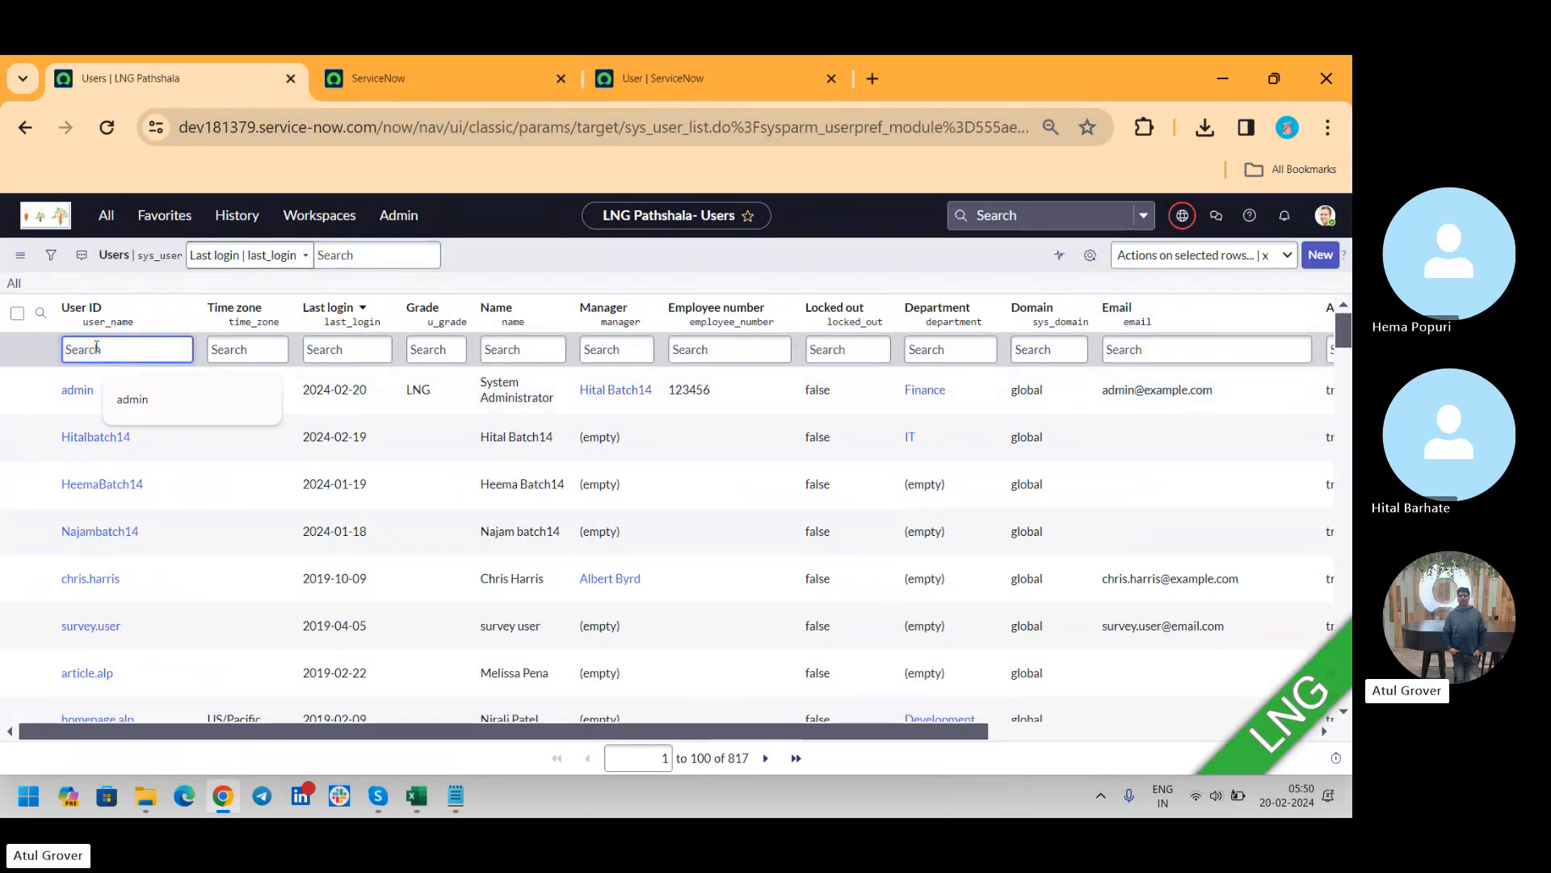
text(LKPHH)
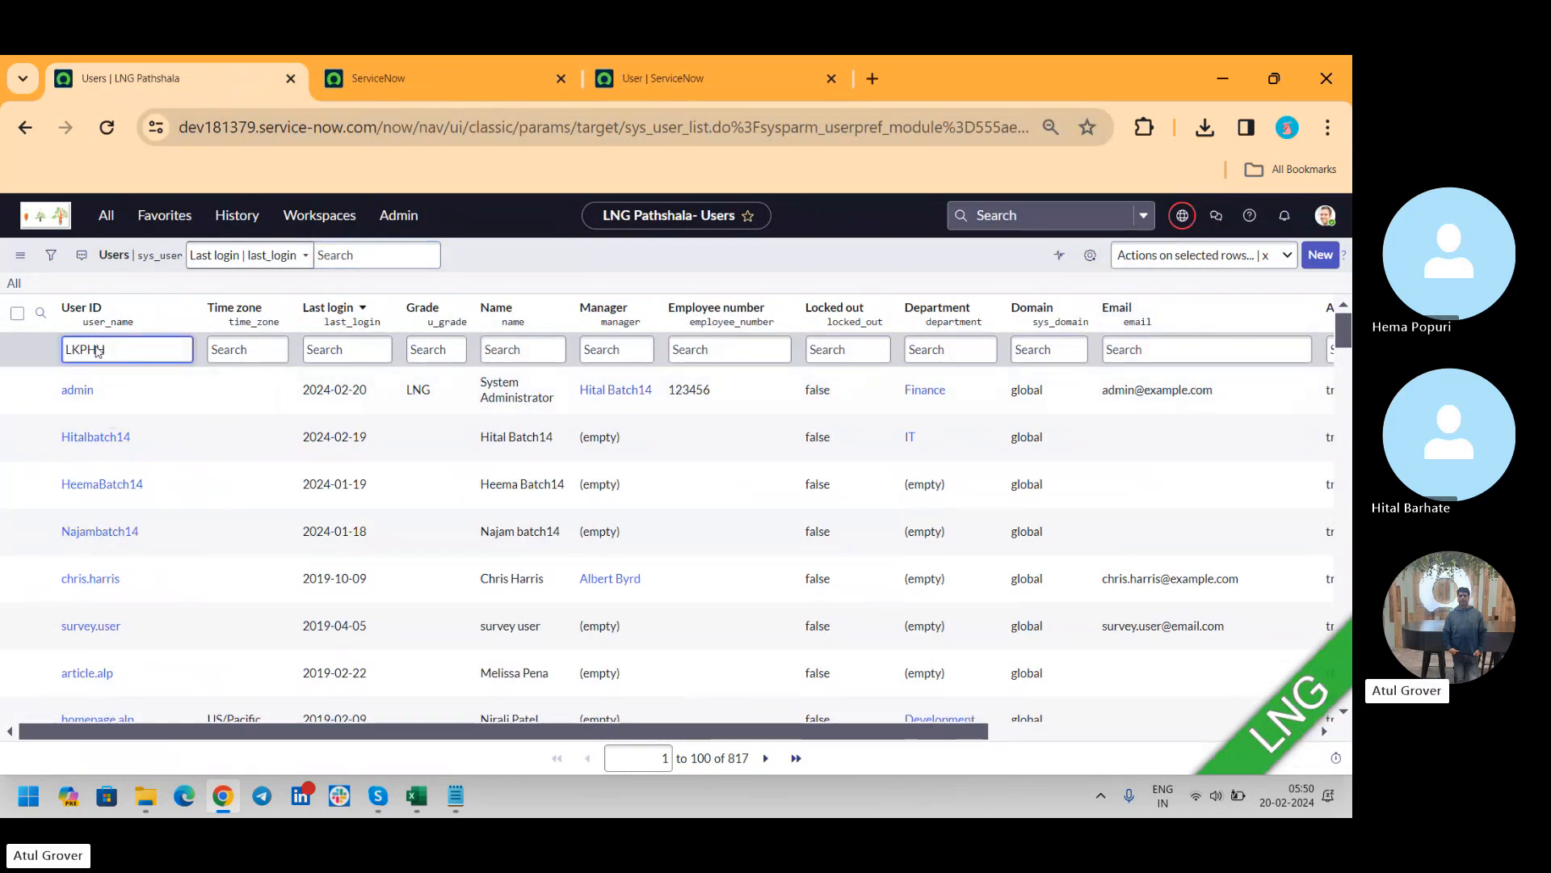
key(Return)
Copy the User ID LKHPP from the dev202883 record and filter the LNG Pathshala Users list by it
click(719, 71)
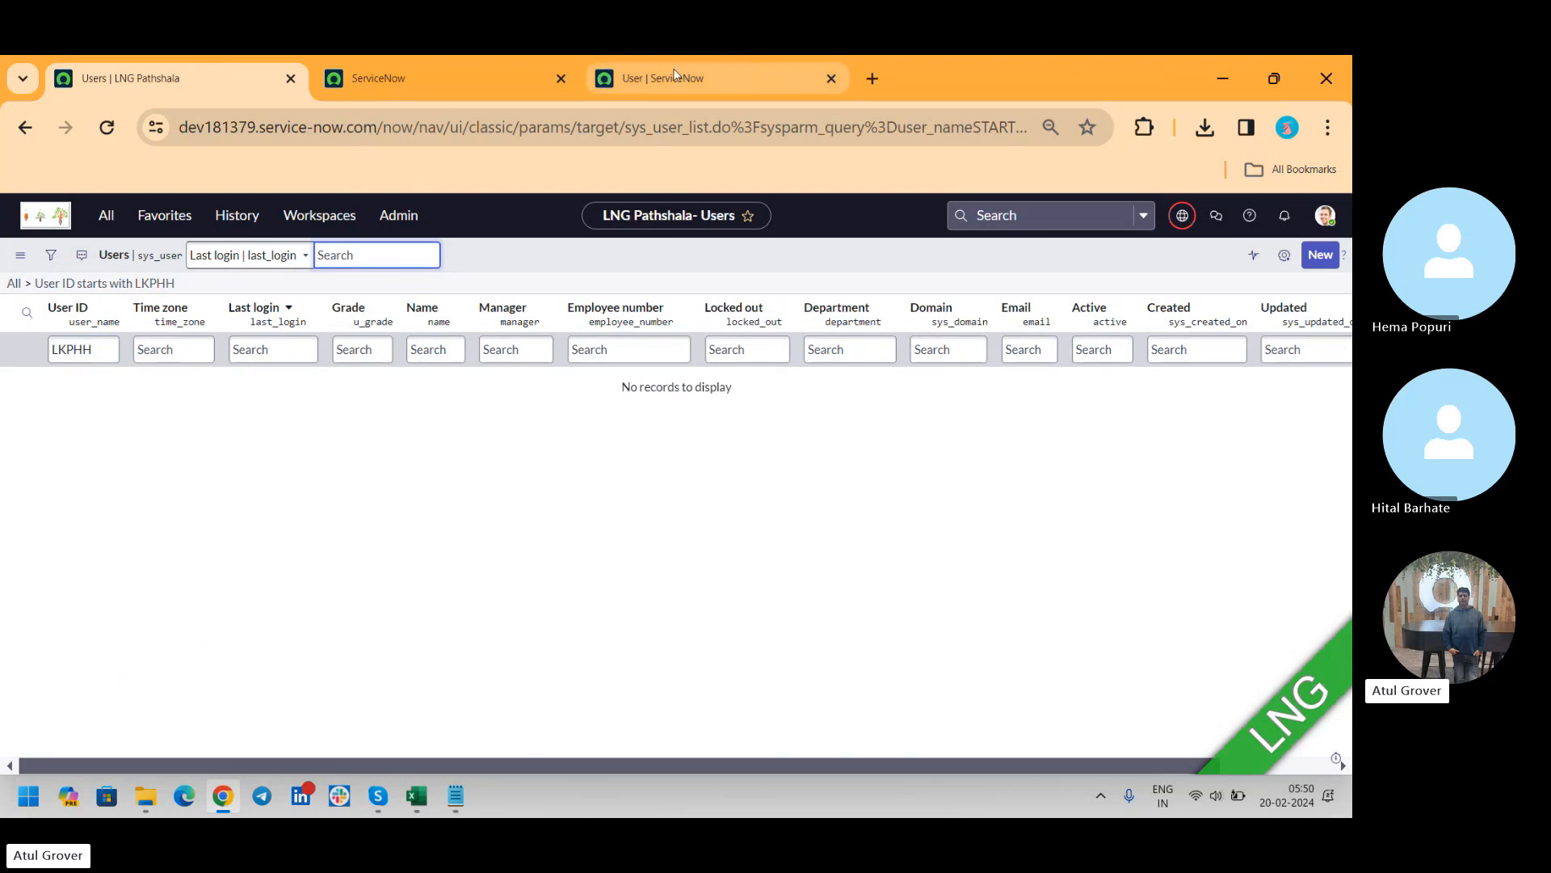
click(283, 278)
double_click(283, 278)
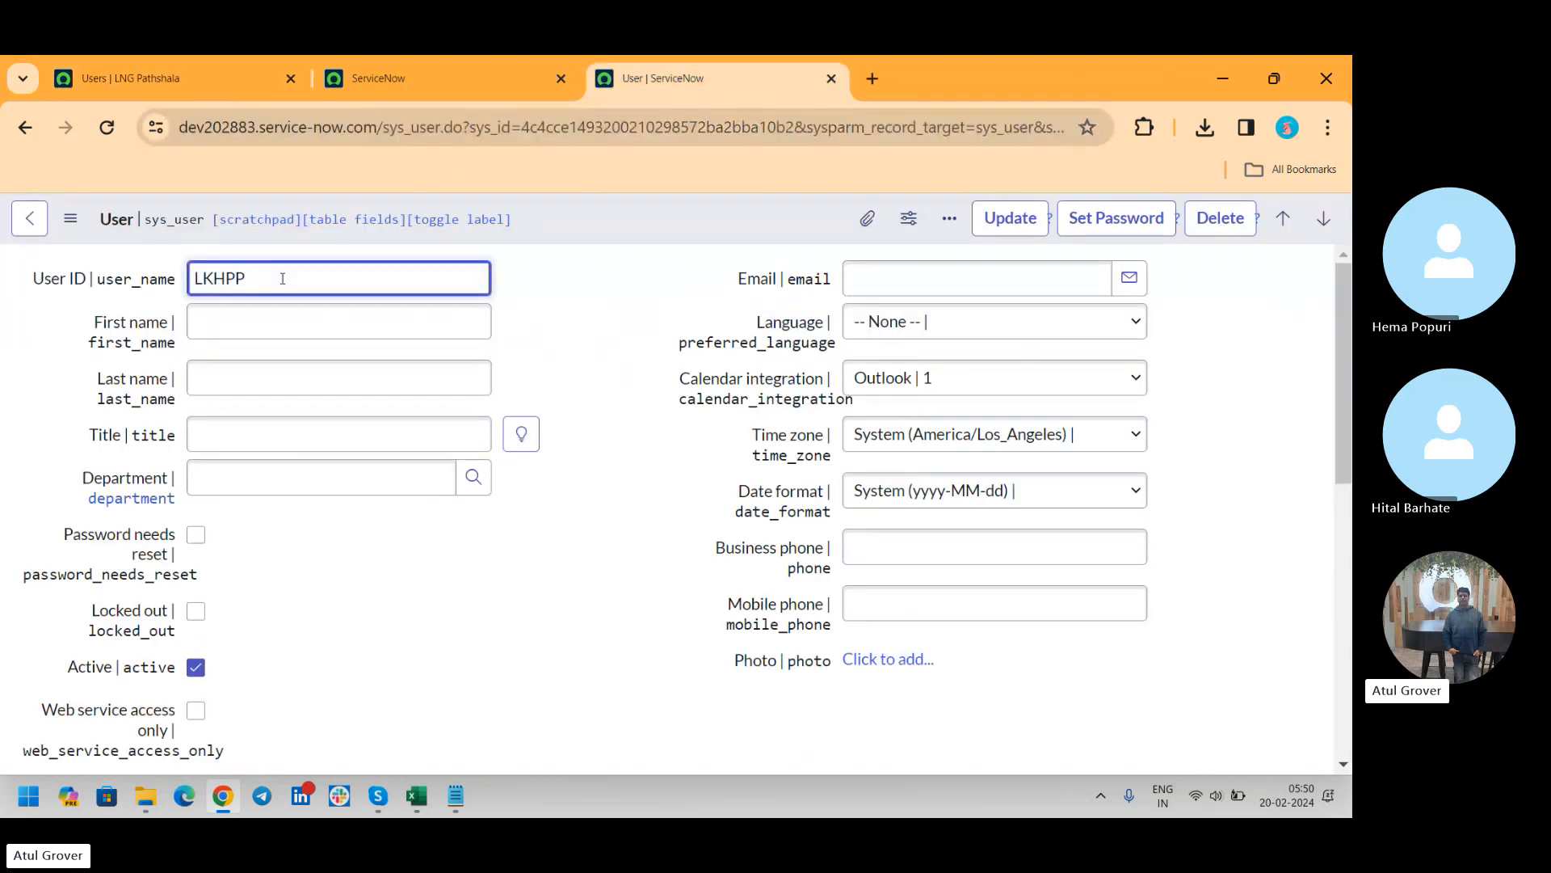
key(ctrl+v)
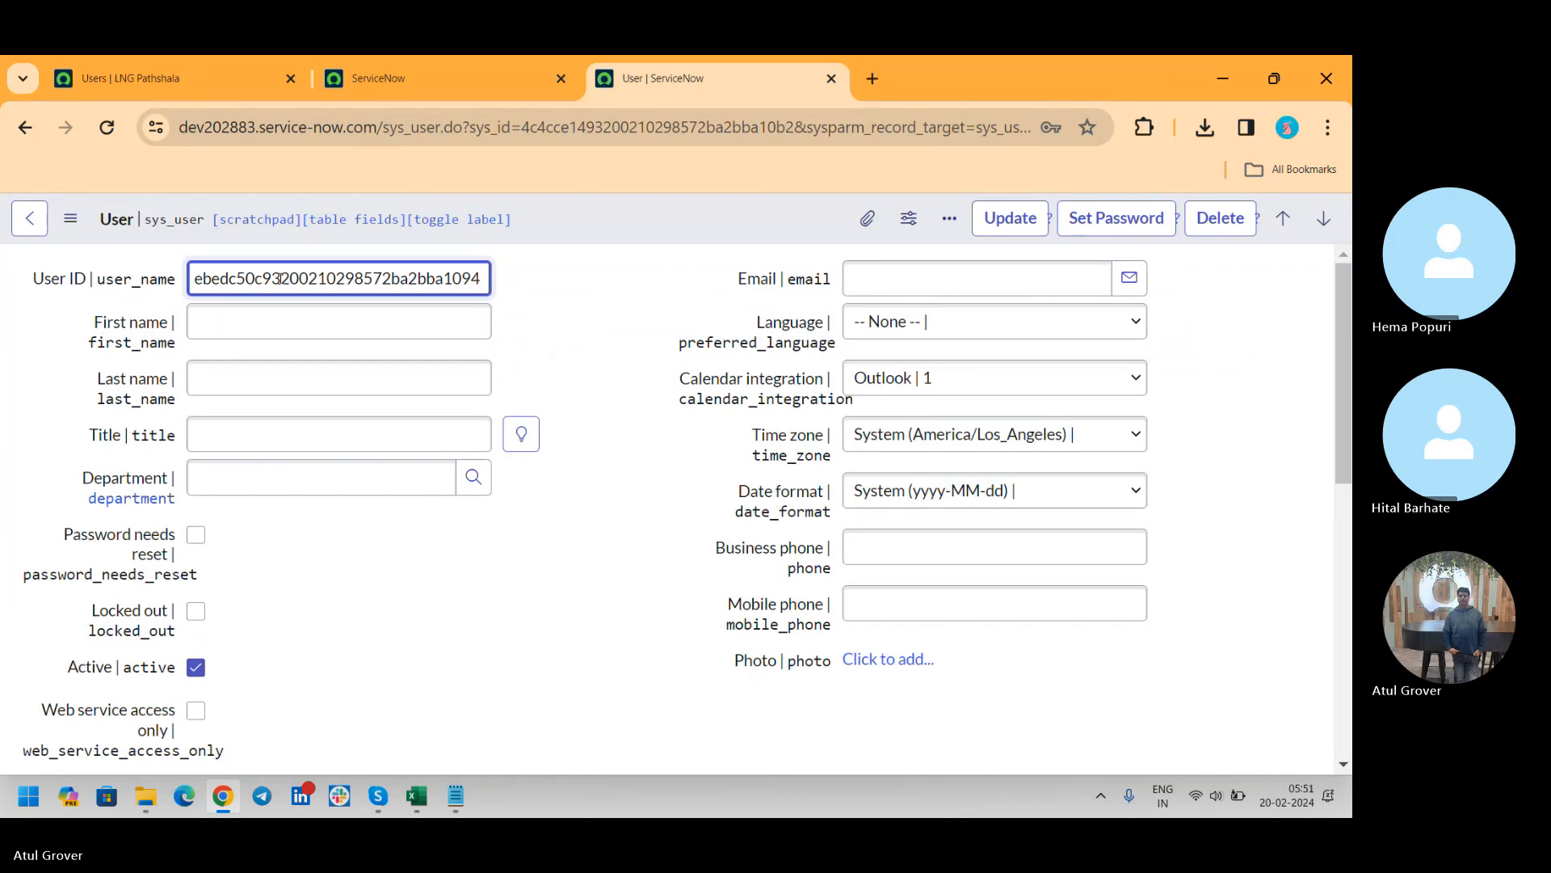
key(ctrl+z)
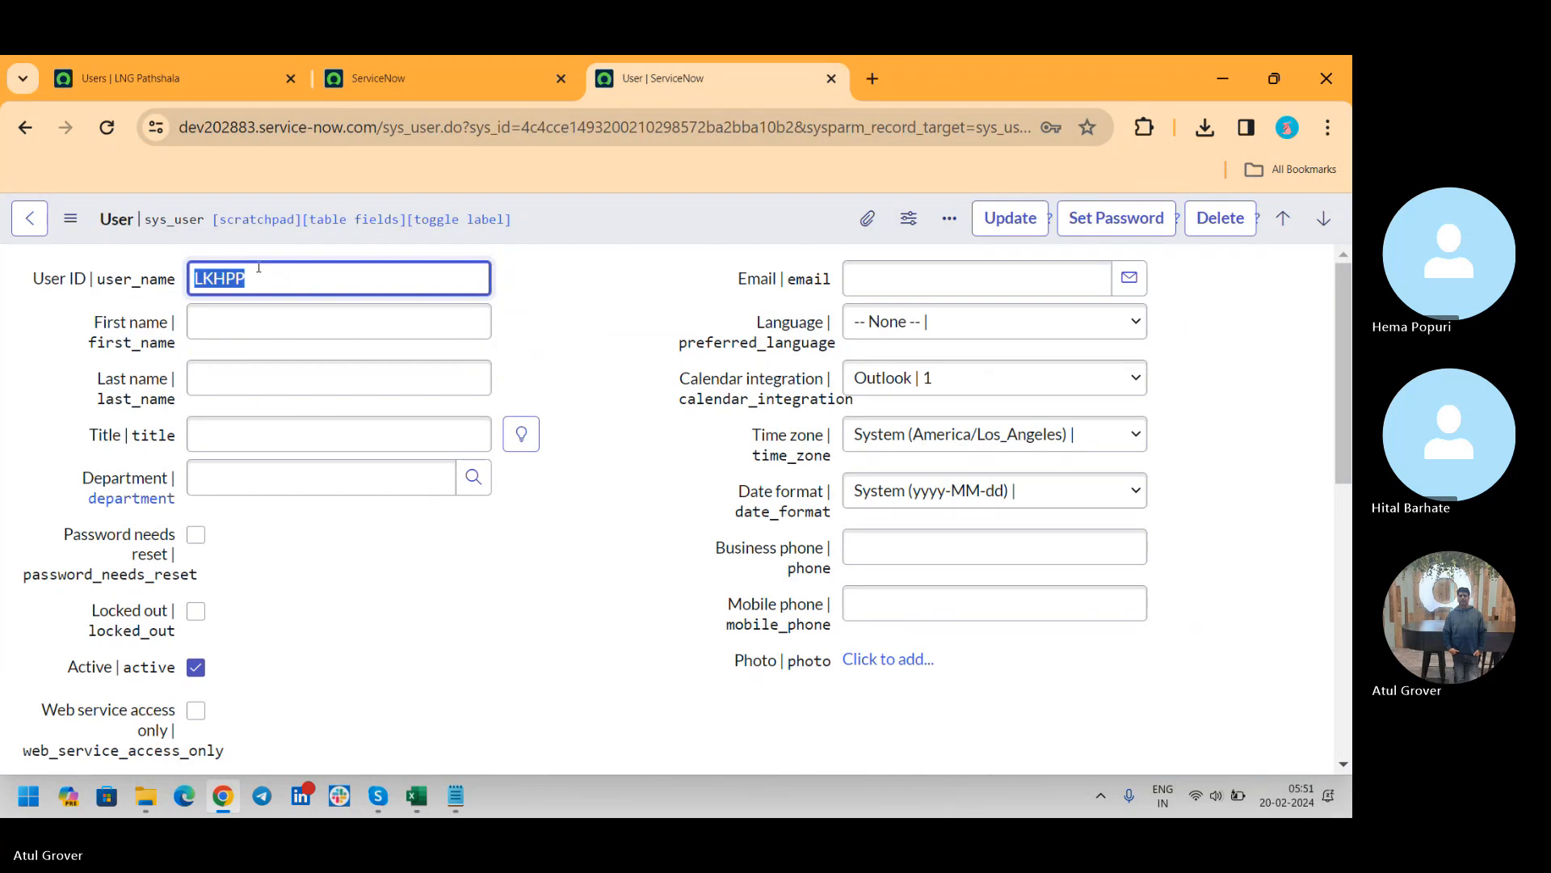
click(235, 84)
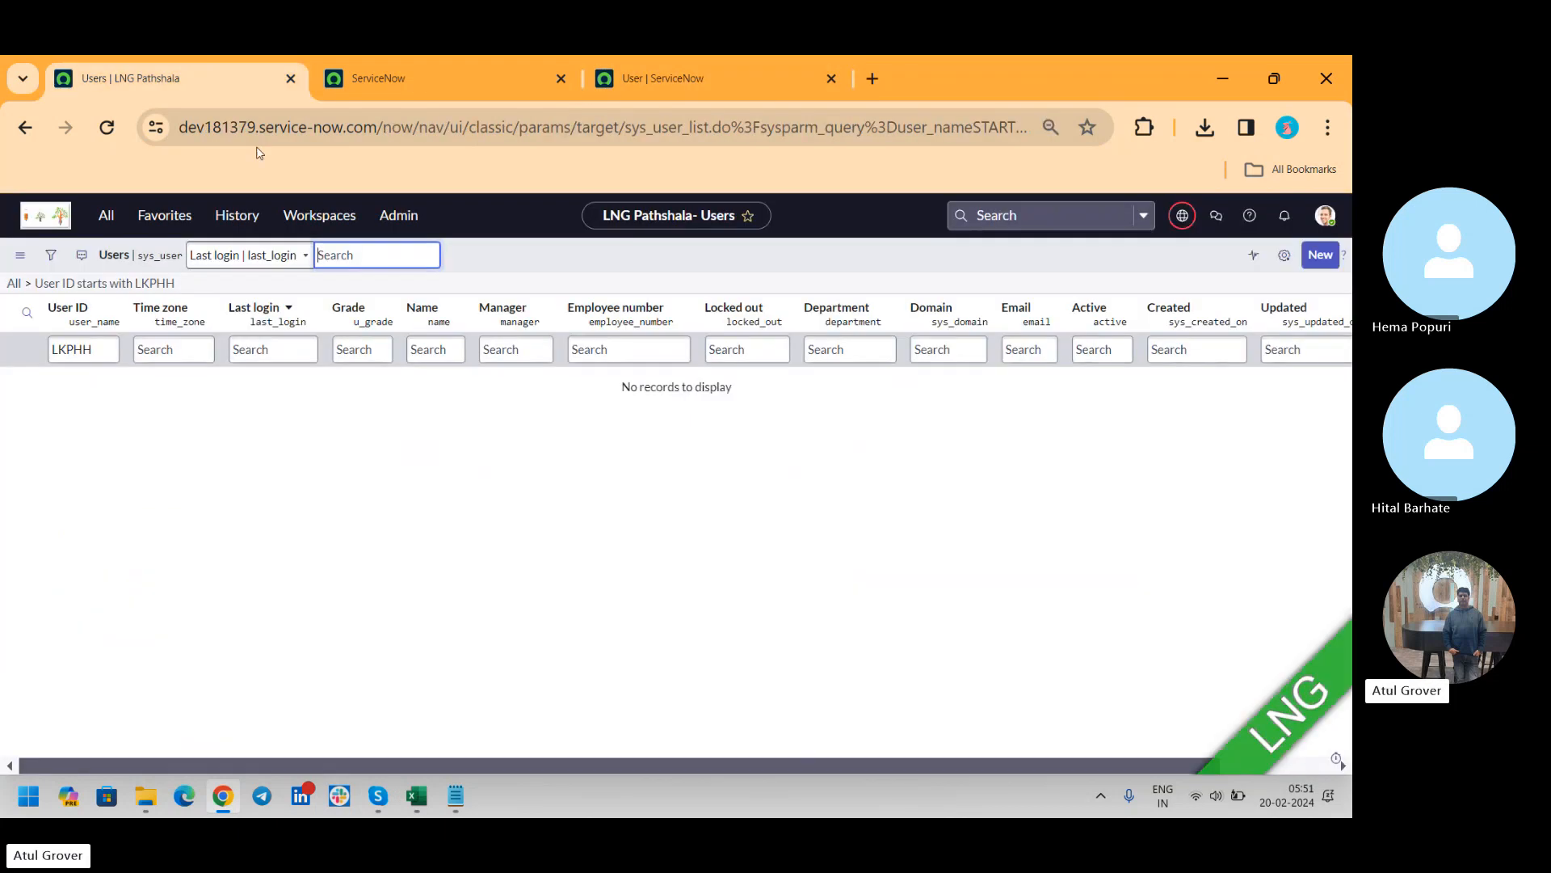
double_click(110, 356)
text(LKHPP)
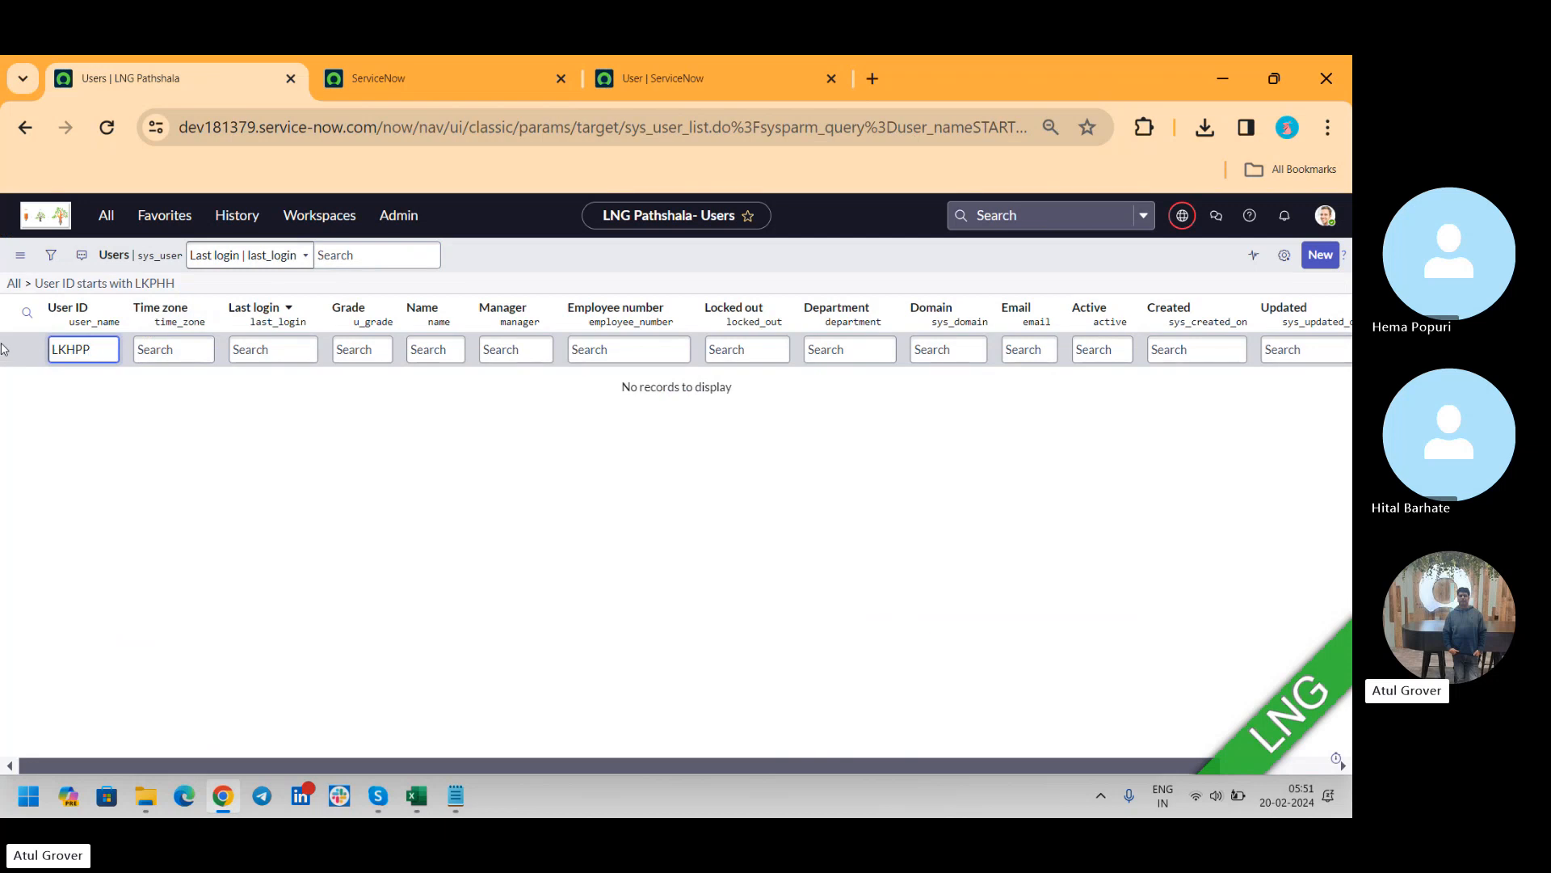
key(Return)
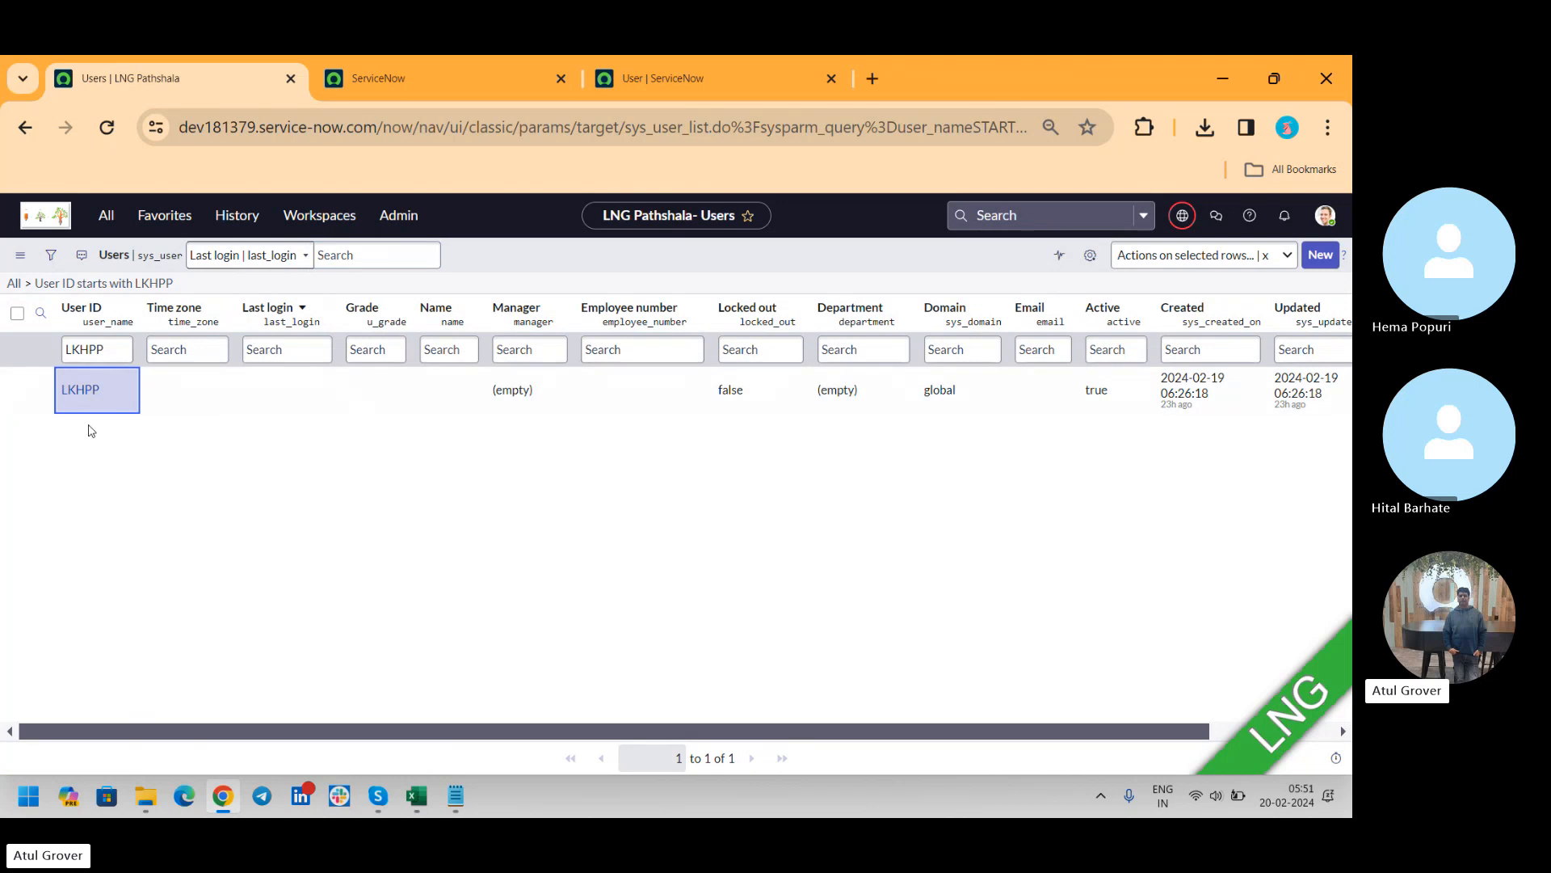
Open the LKHPP record on LNG Pathshala and compare its sys_id in the page address with that of the dev202883 record
click(82, 394)
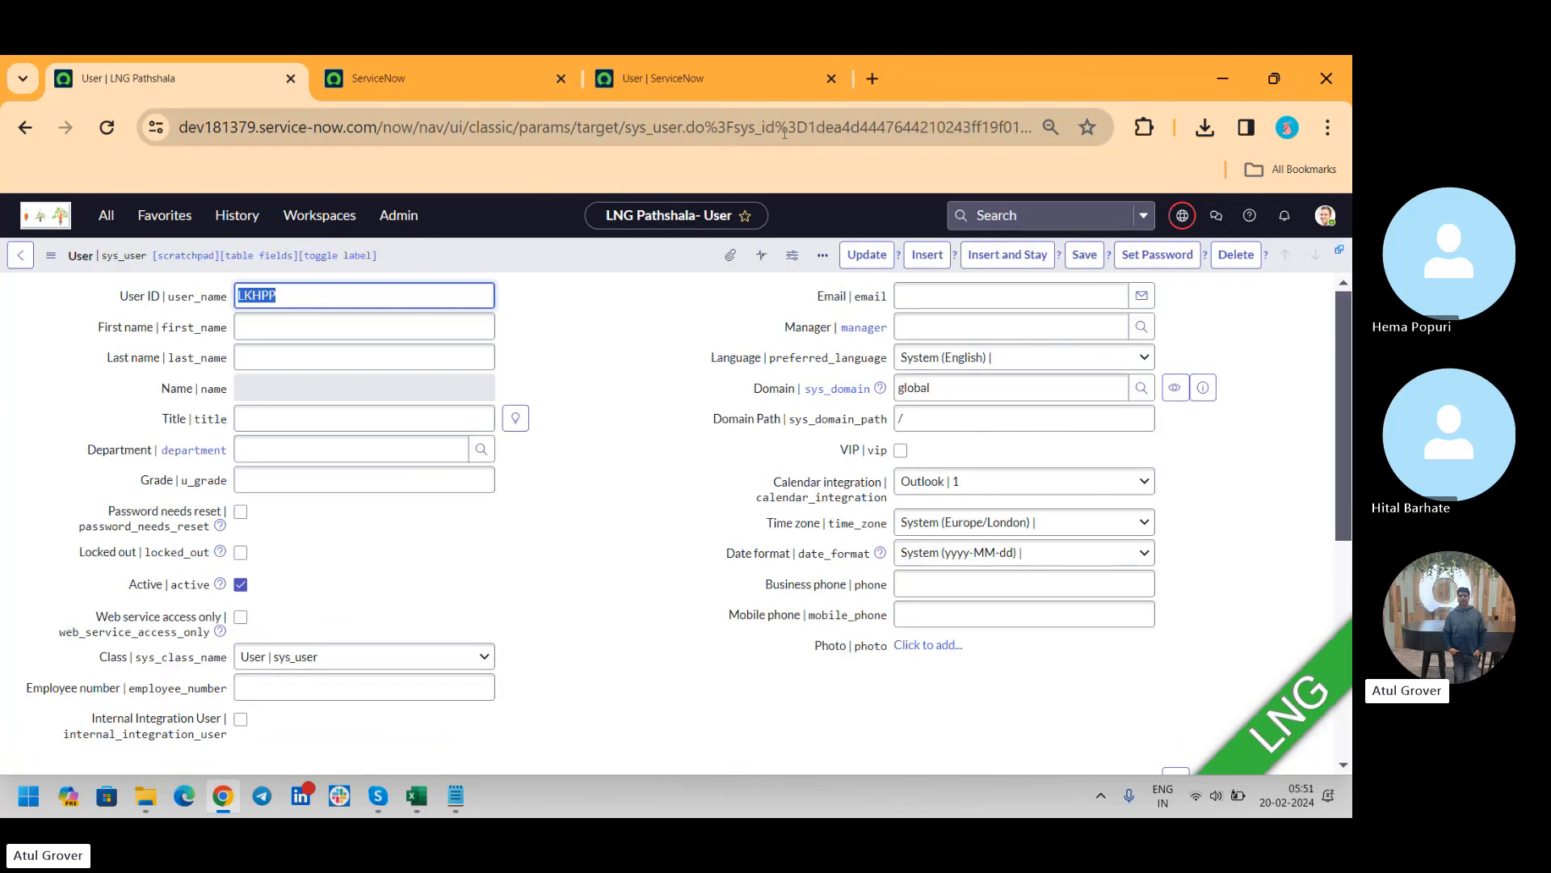
drag(793, 127, 1034, 127)
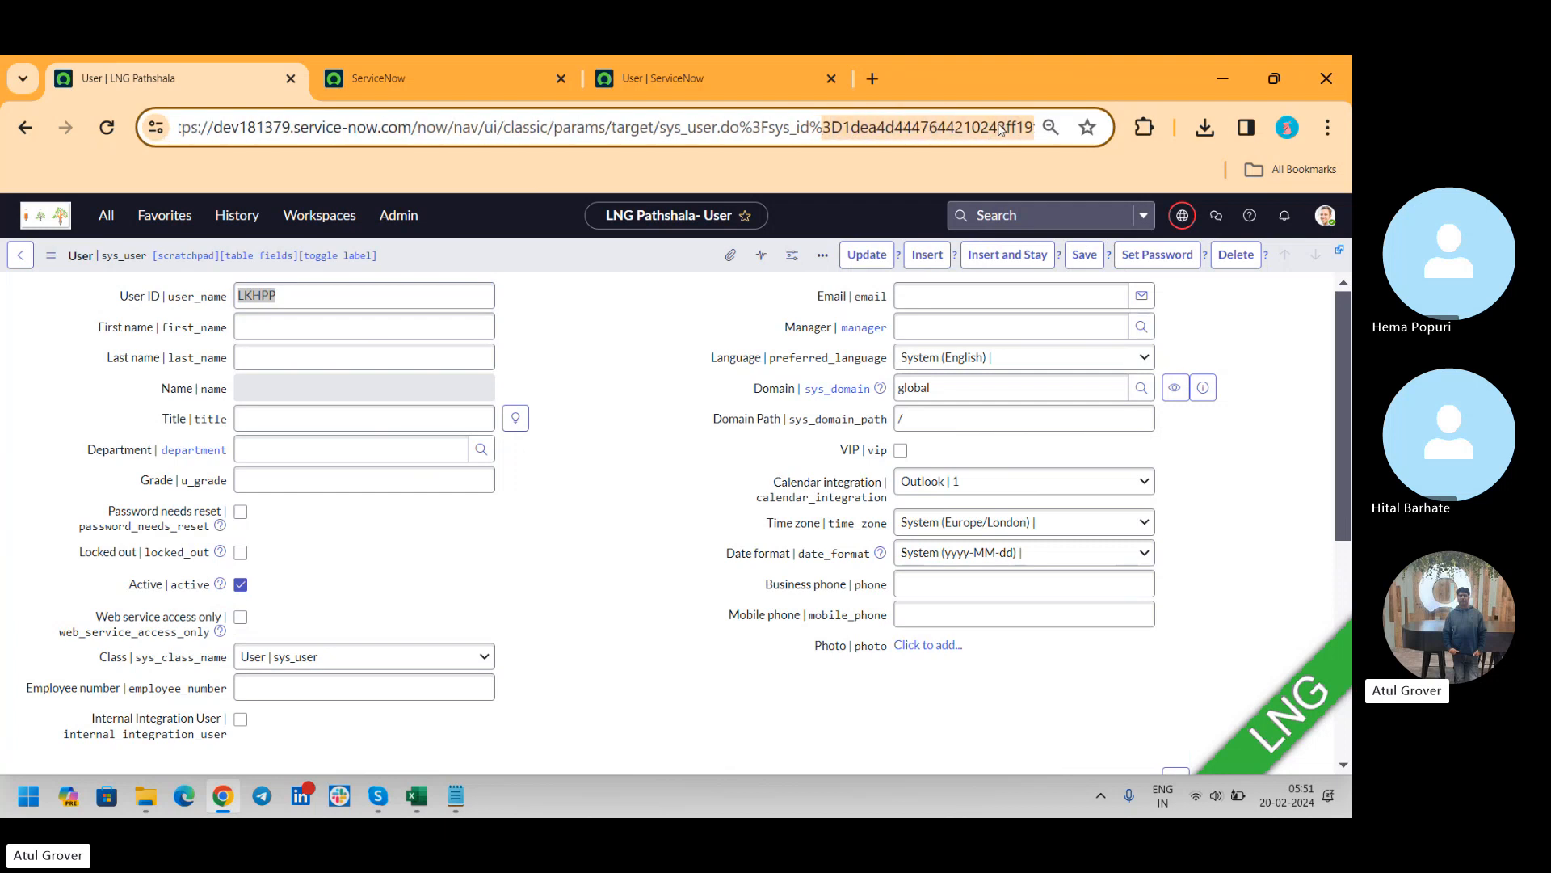
click(621, 78)
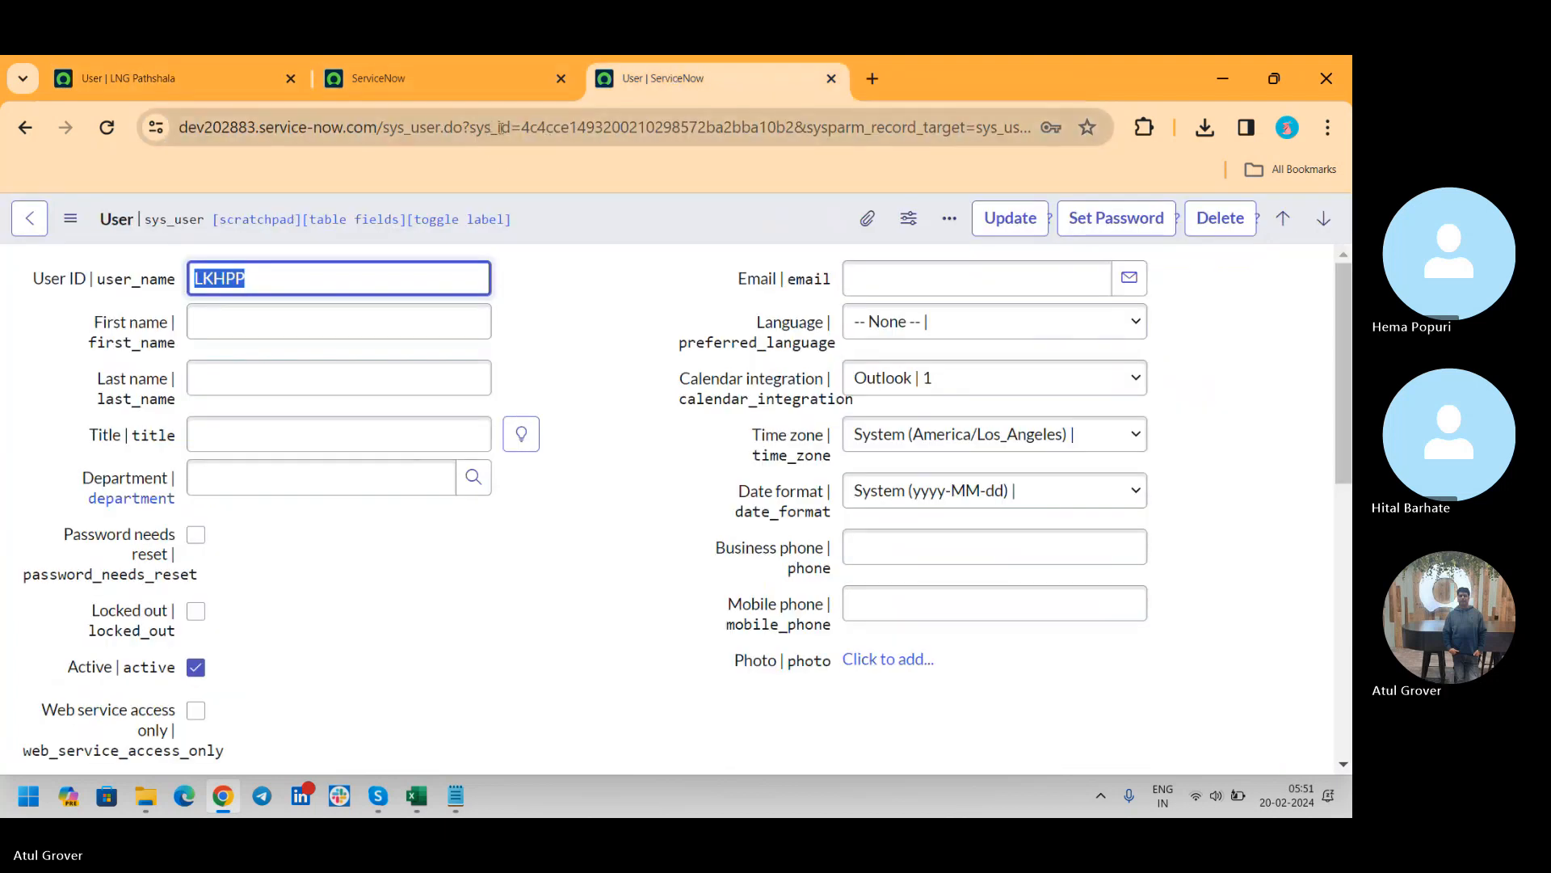
drag(521, 127, 792, 130)
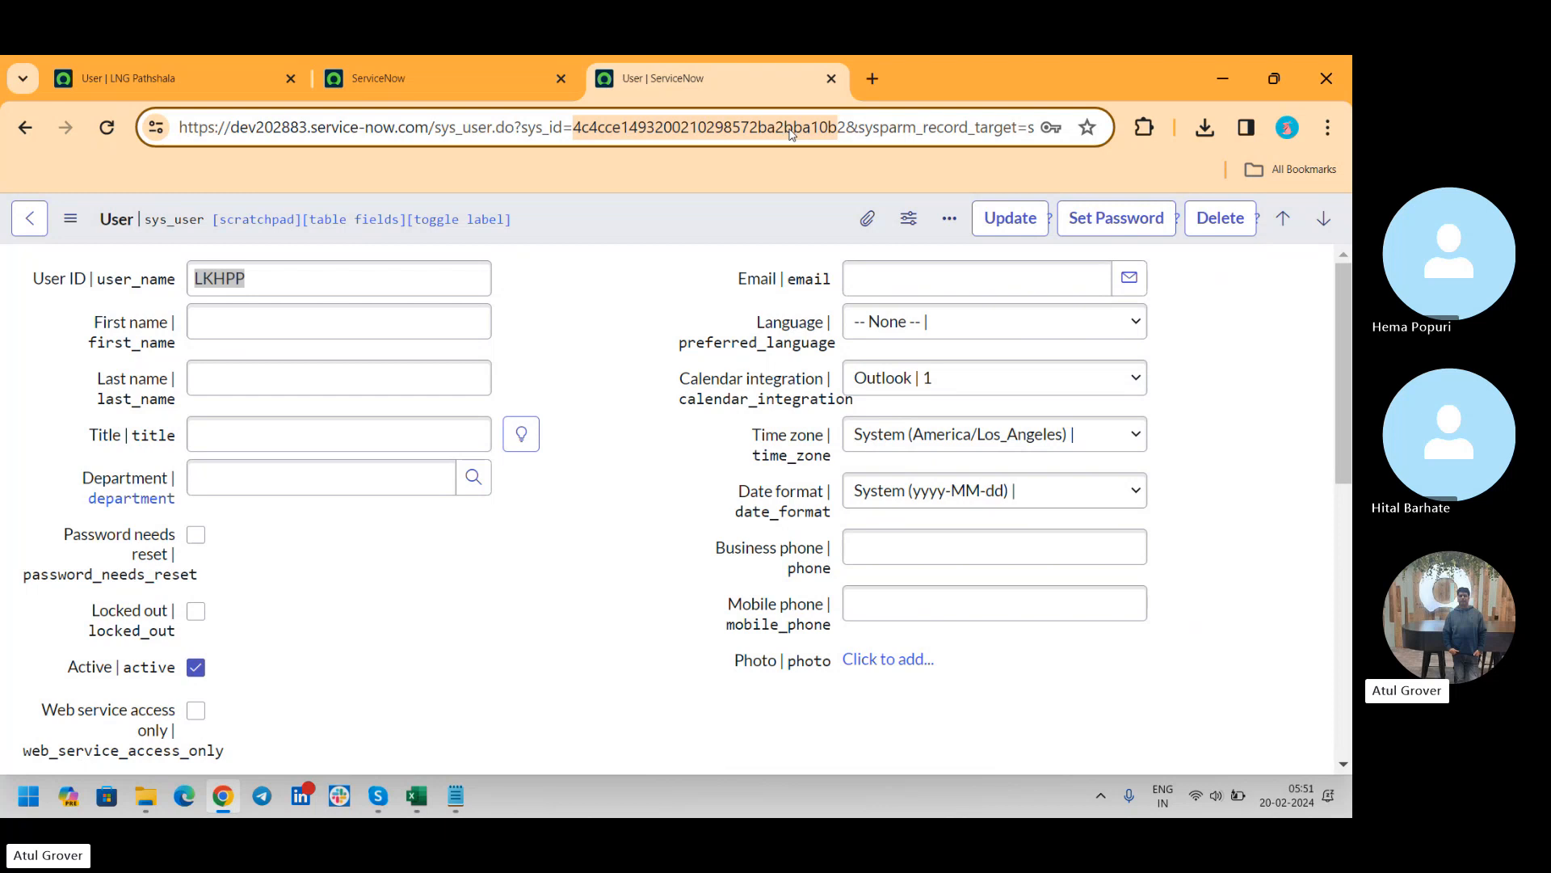
key(alt+Tab)
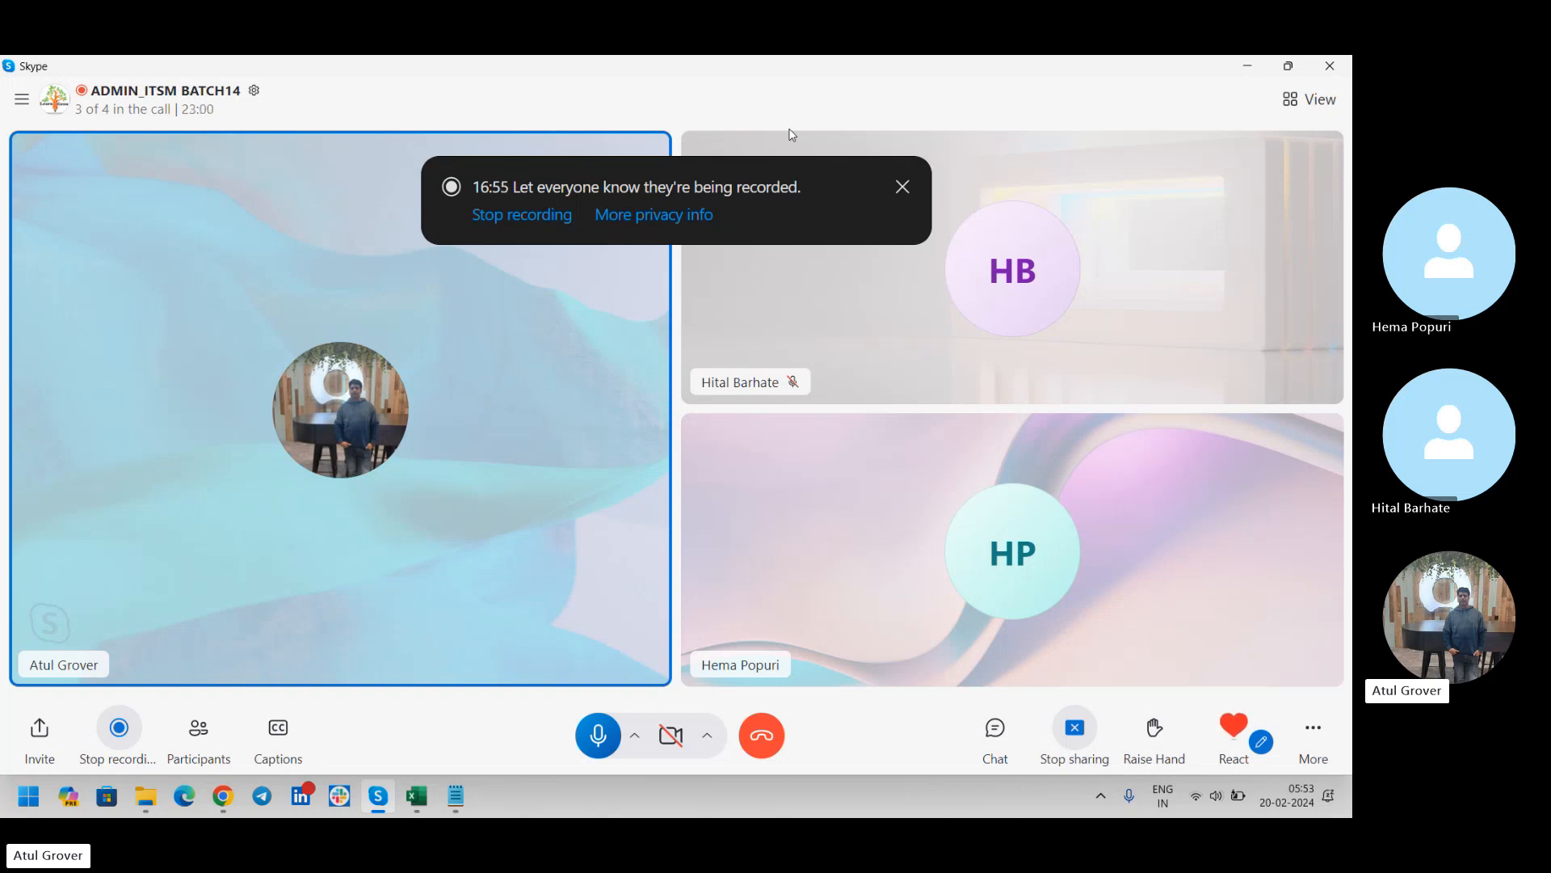
key(alt+Tab)
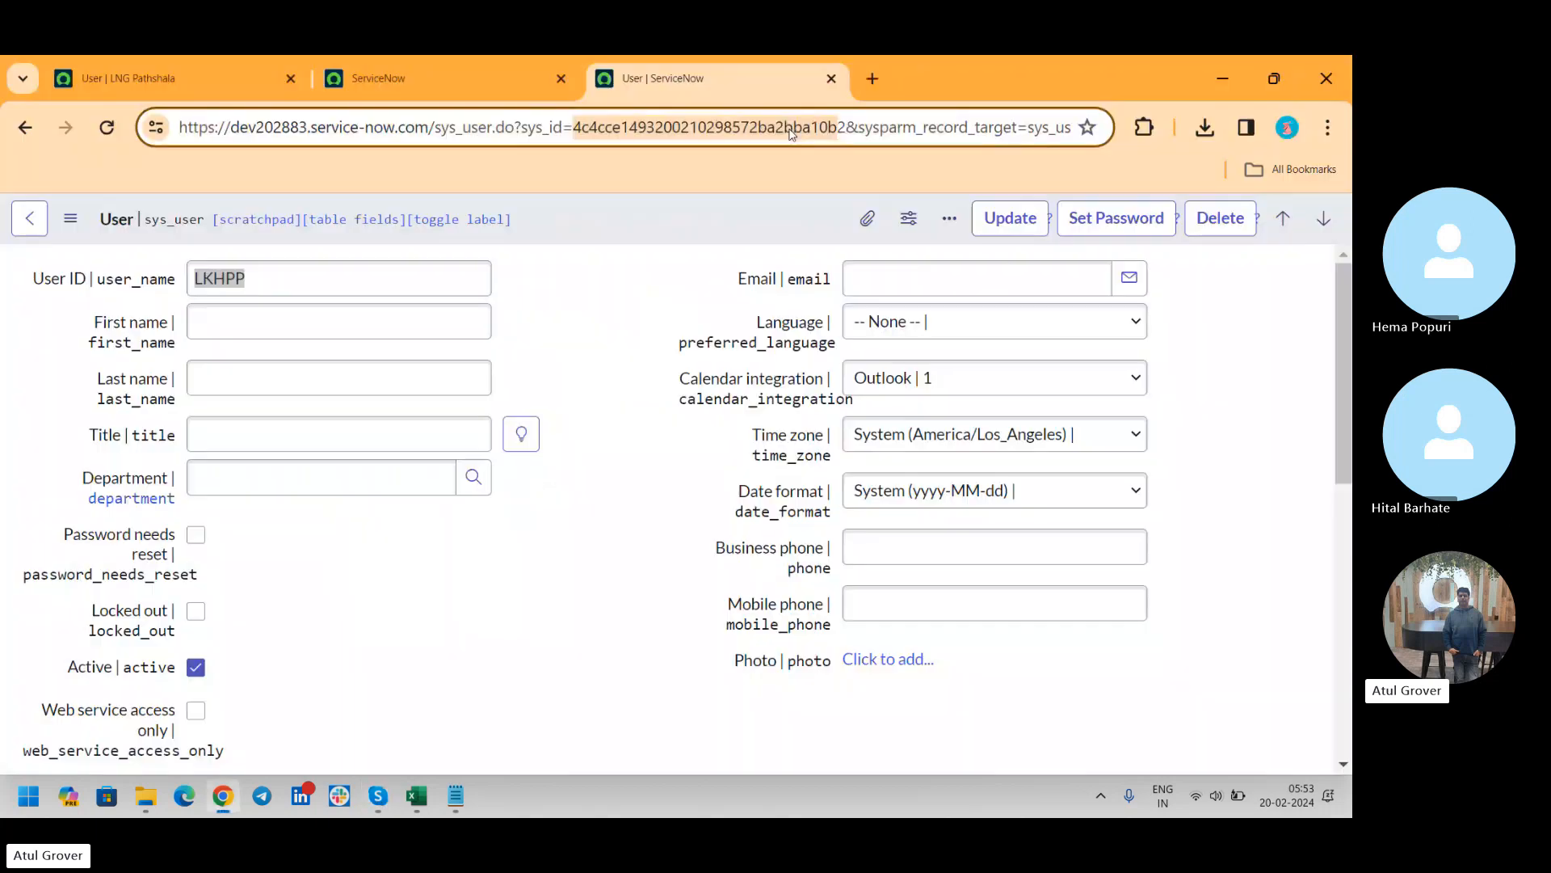
Open the Groups list under User Administration on the LNG Pathshala instance
click(220, 71)
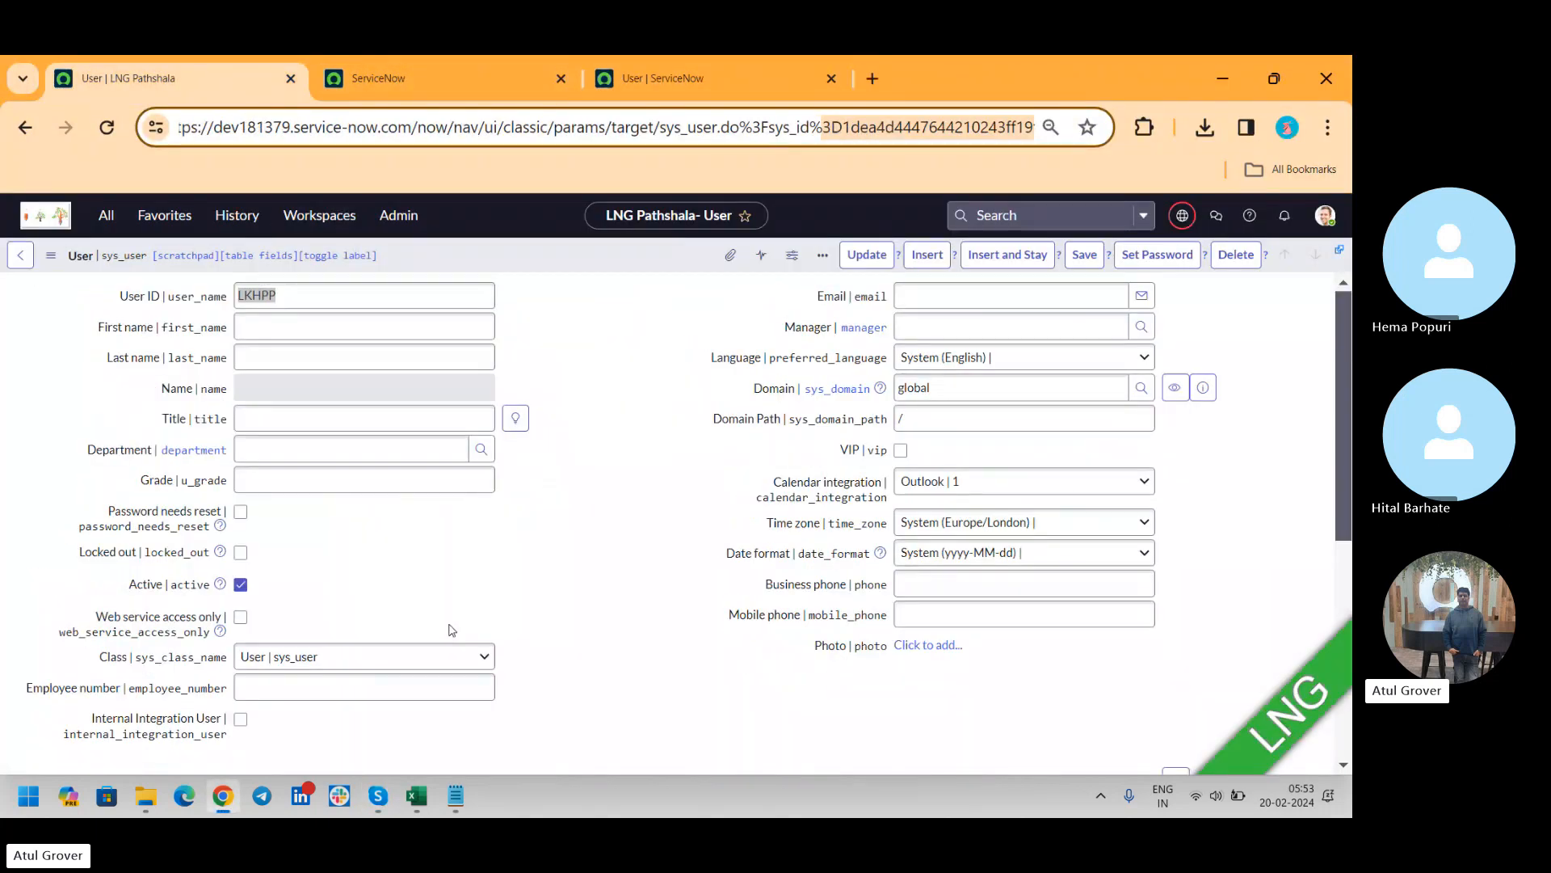
click(105, 213)
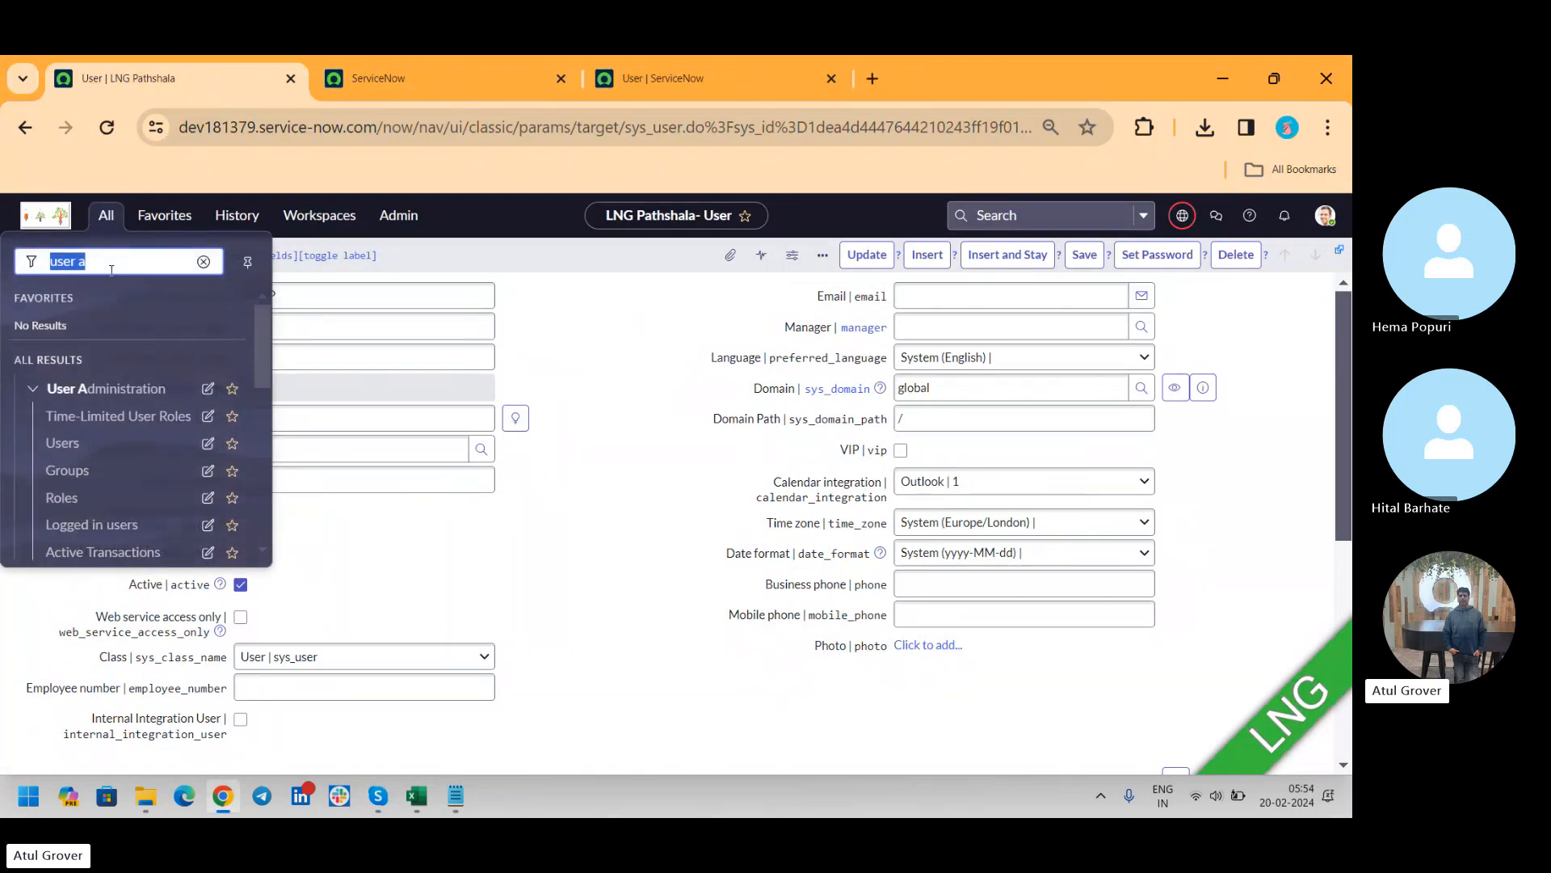
click(64, 473)
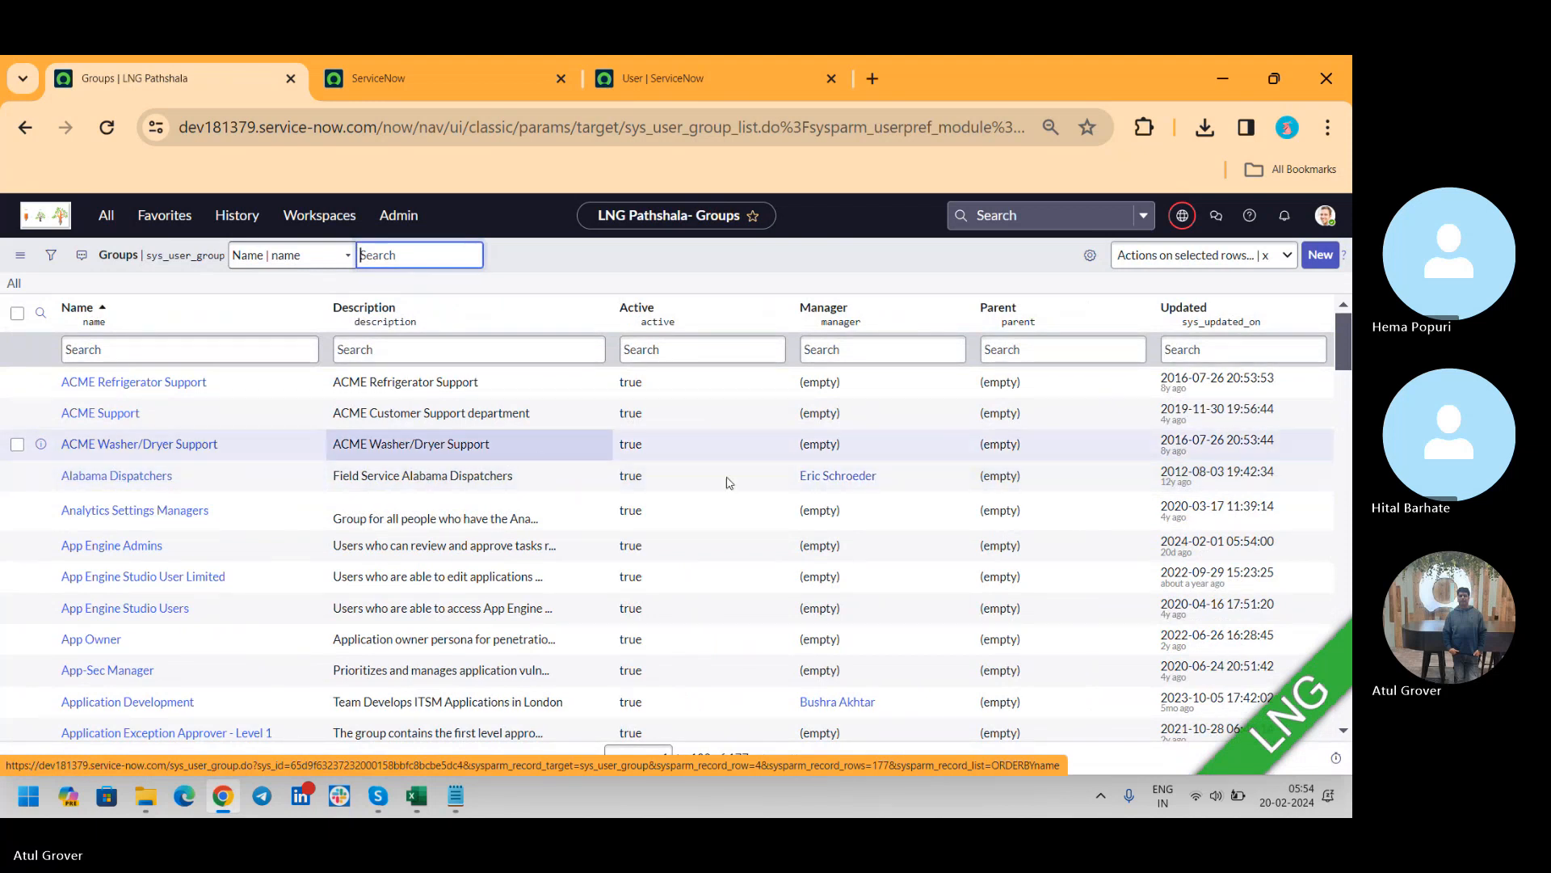
Set the manager of the six groups from Analytics Settings Managers through App-Sec Manager to the Application Development group's manager
click(845, 511)
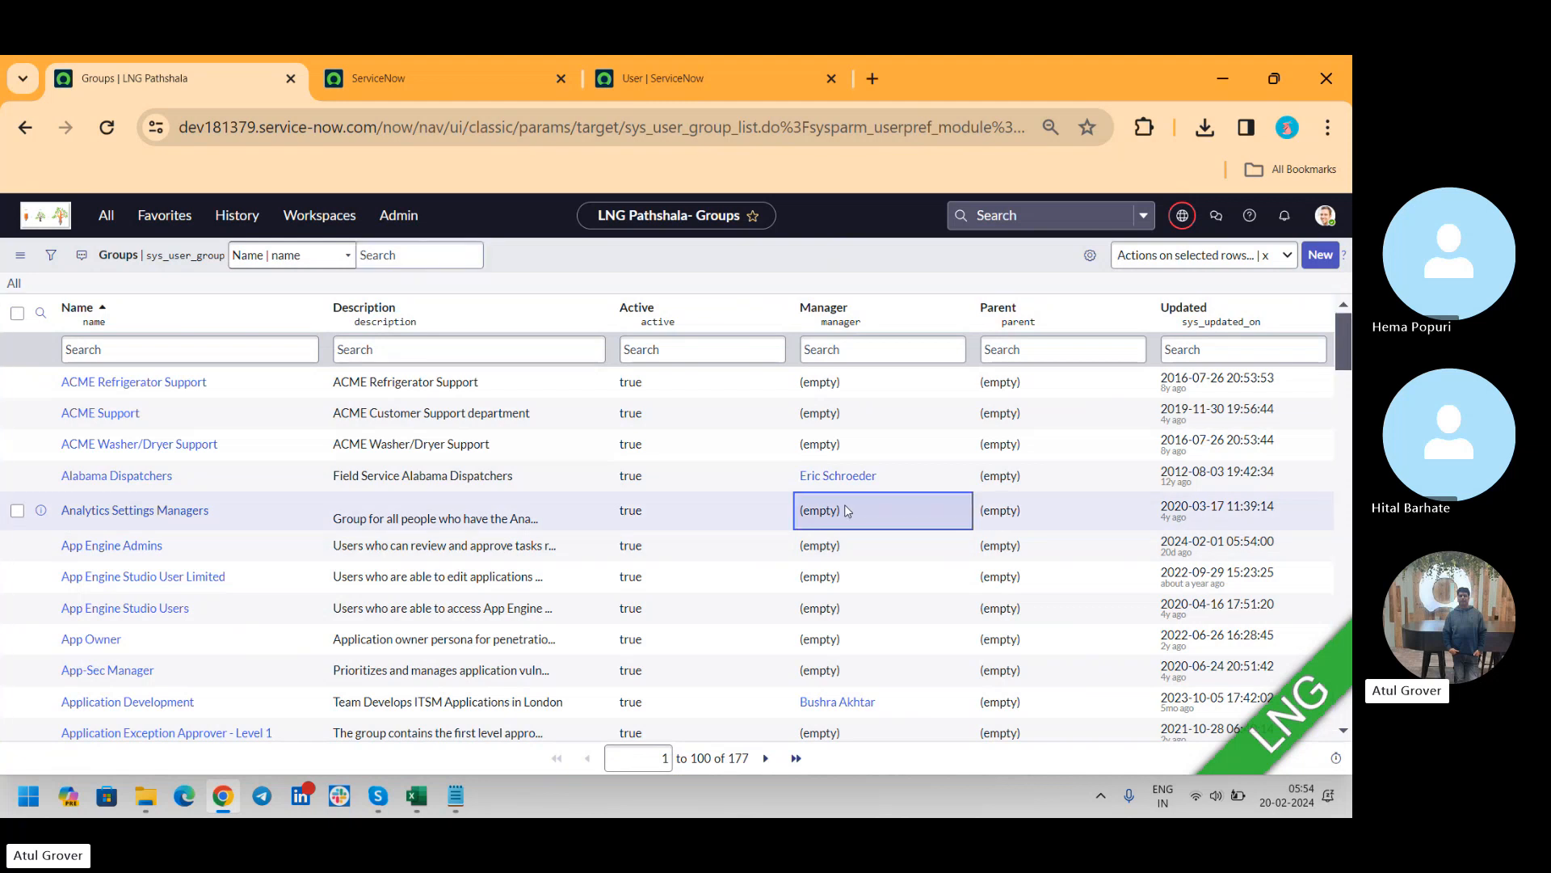
key(shift+Down)
key(shift+Down)
key(shift+Down)
key(shift+Down)
key(shift+Down)
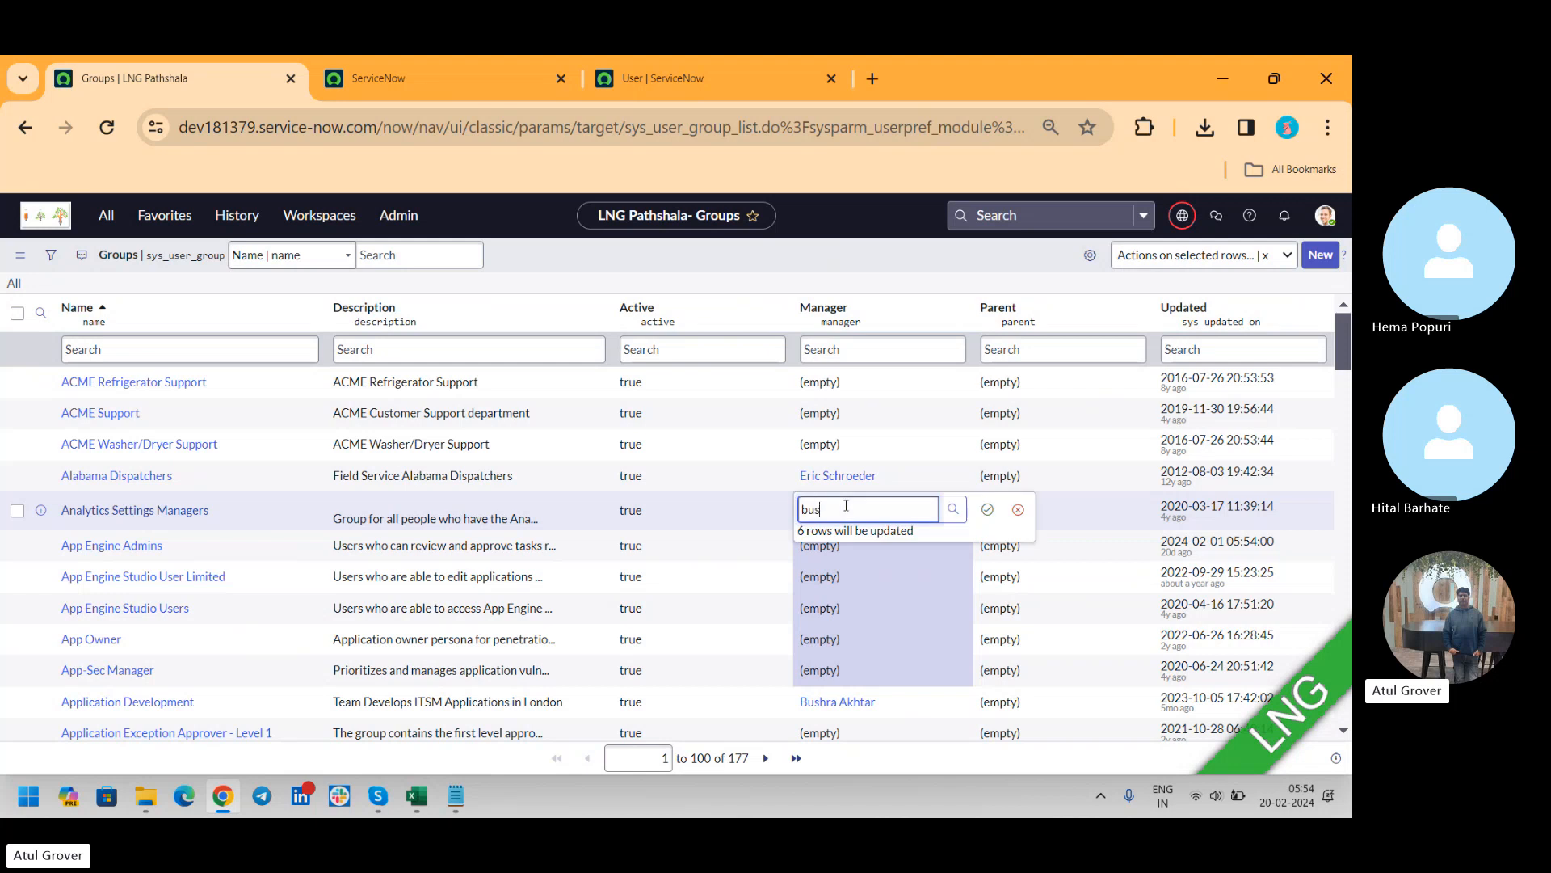
text(bus)
click(876, 549)
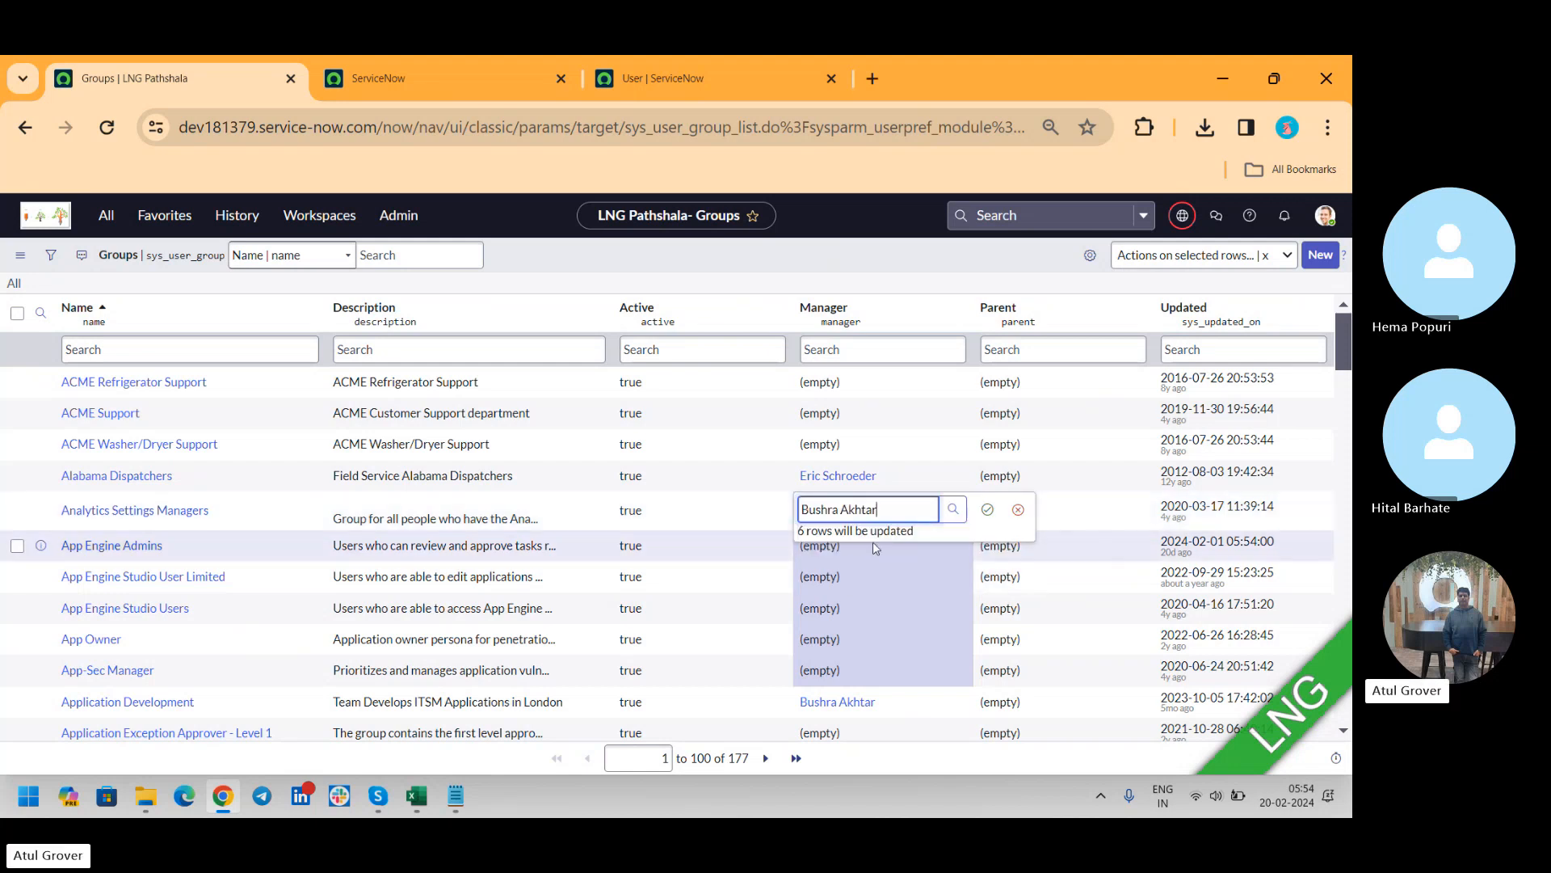
click(985, 510)
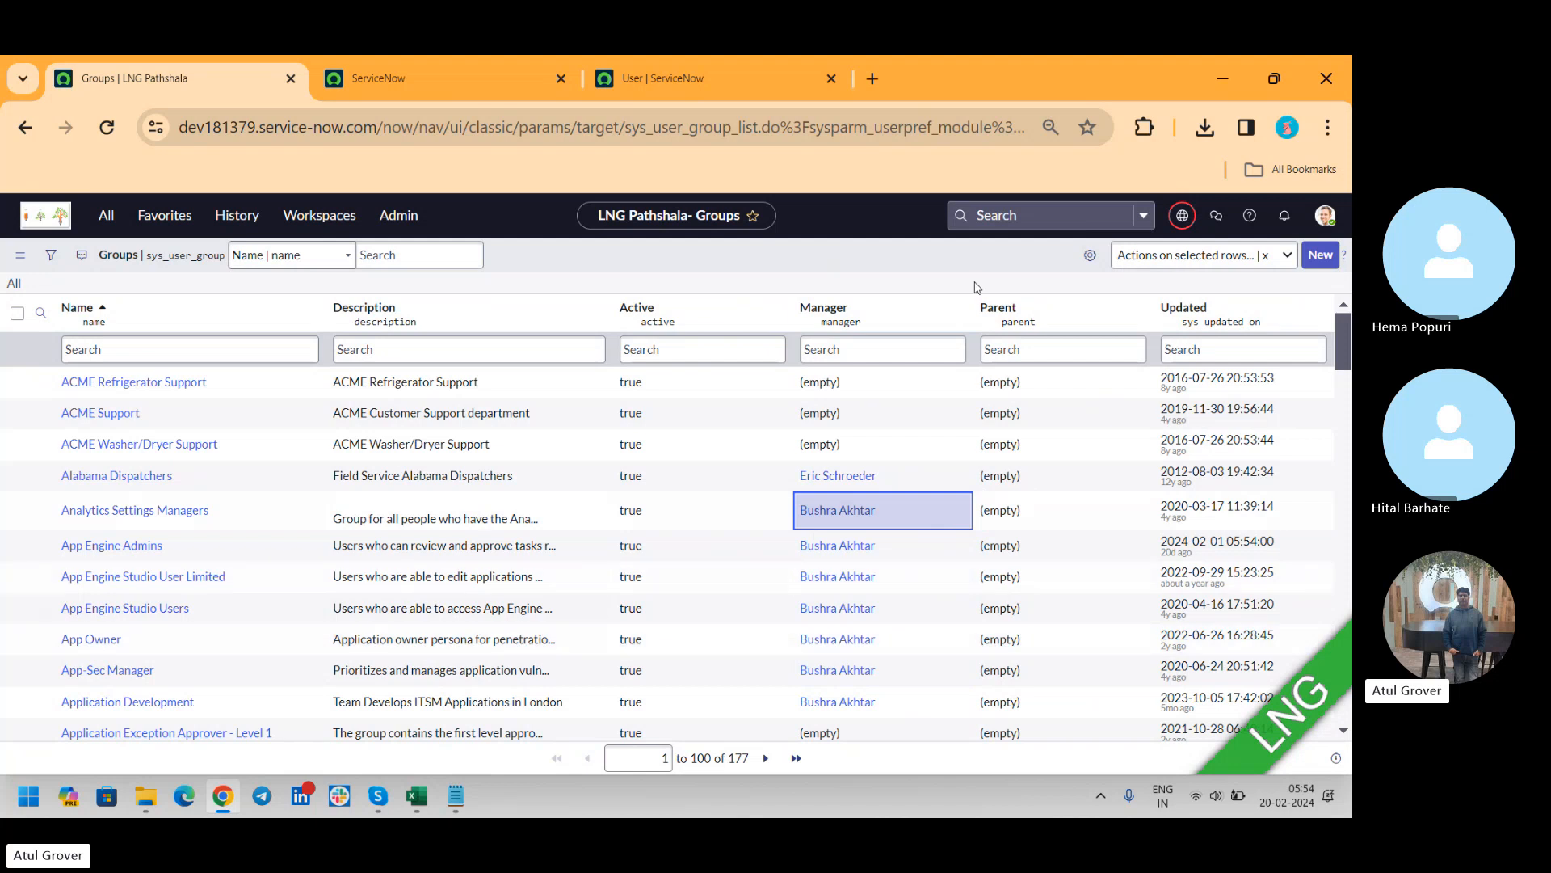
Filter the Groups list by the first name of the newly assigned manager
click(897, 348)
text(bu)
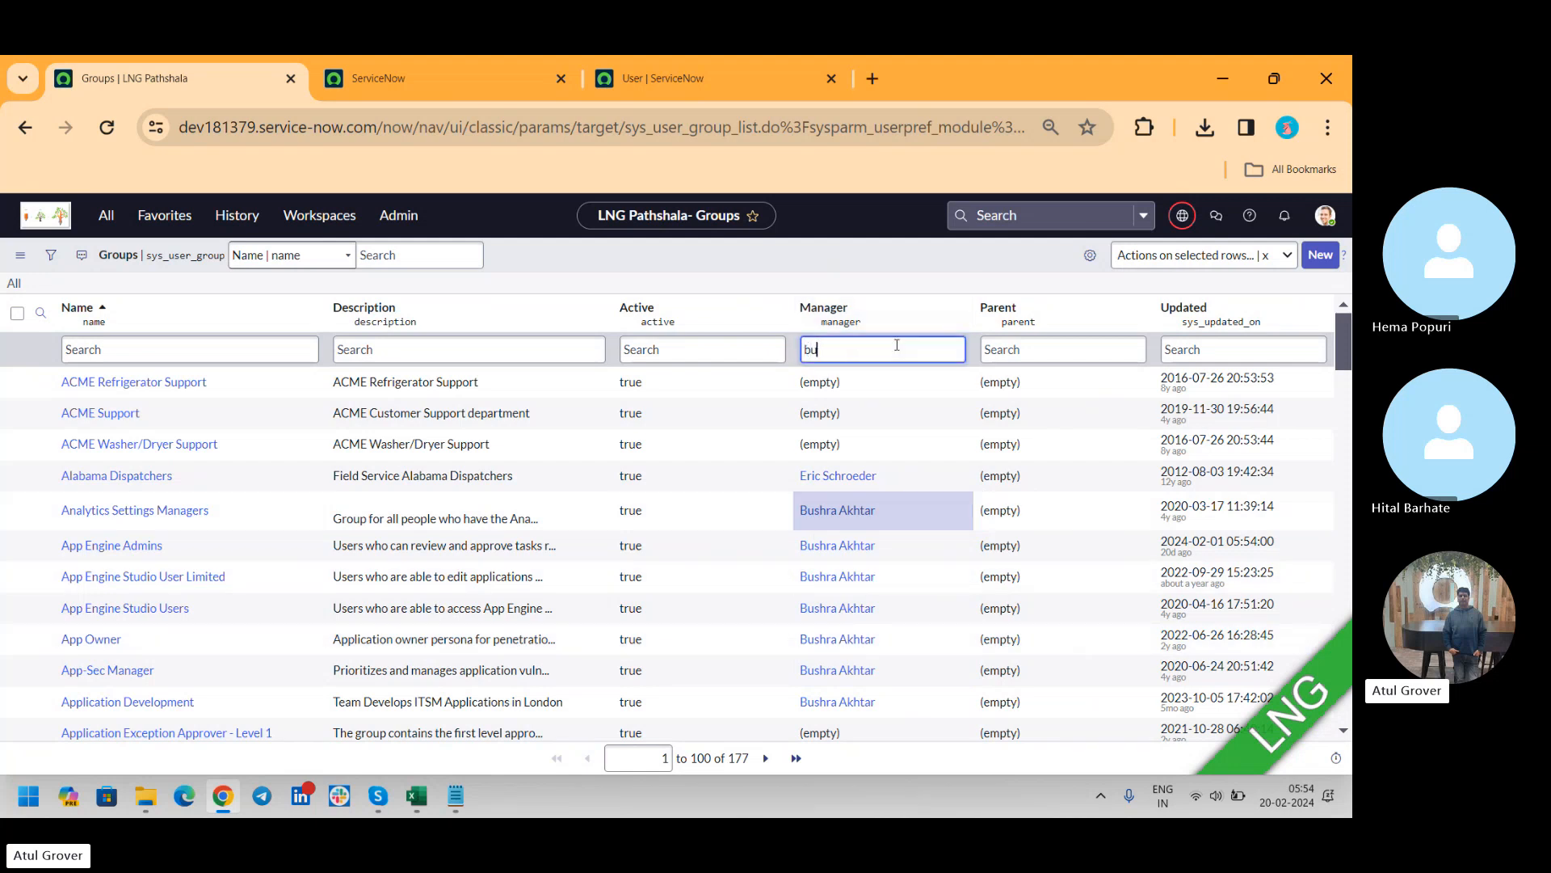
text(shra)
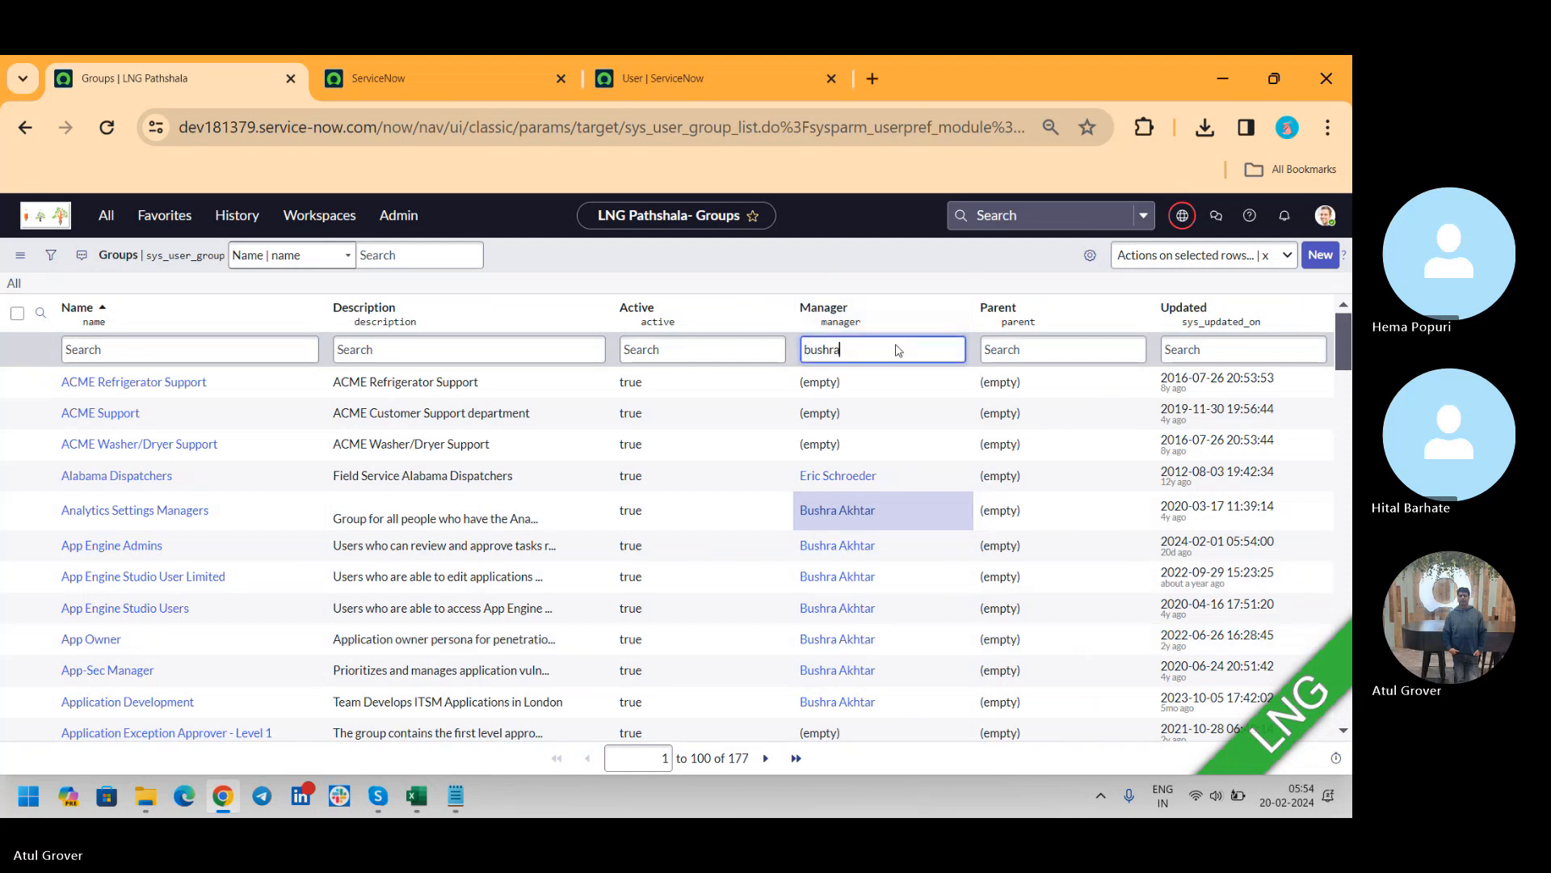
key(Return)
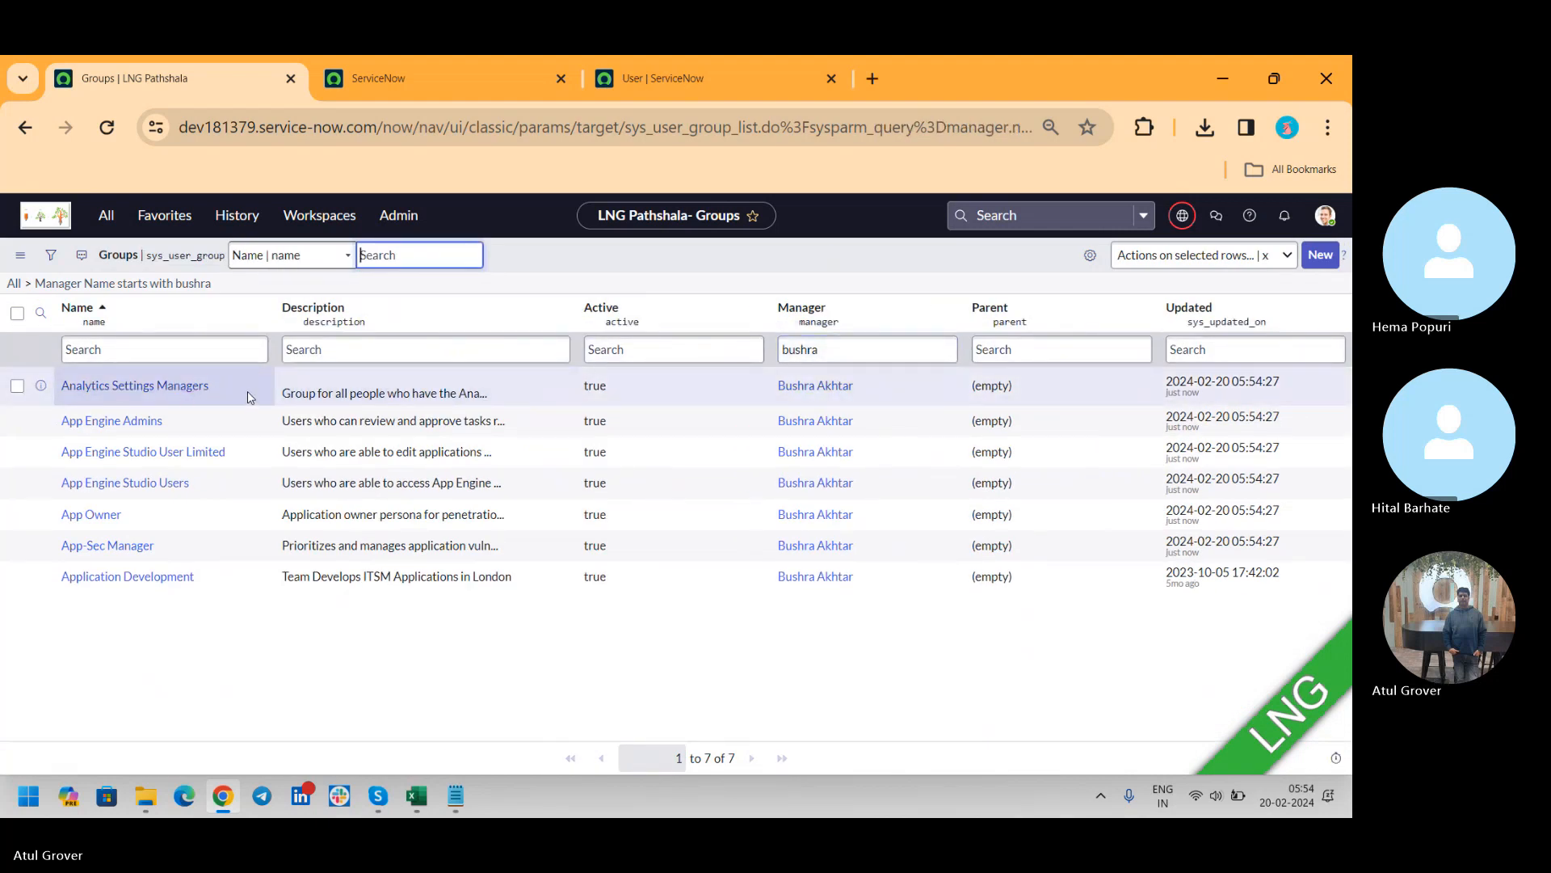
Export the filtered Groups list as XML, download the file, and switch back to the dev202883 instance
right_click(251, 397)
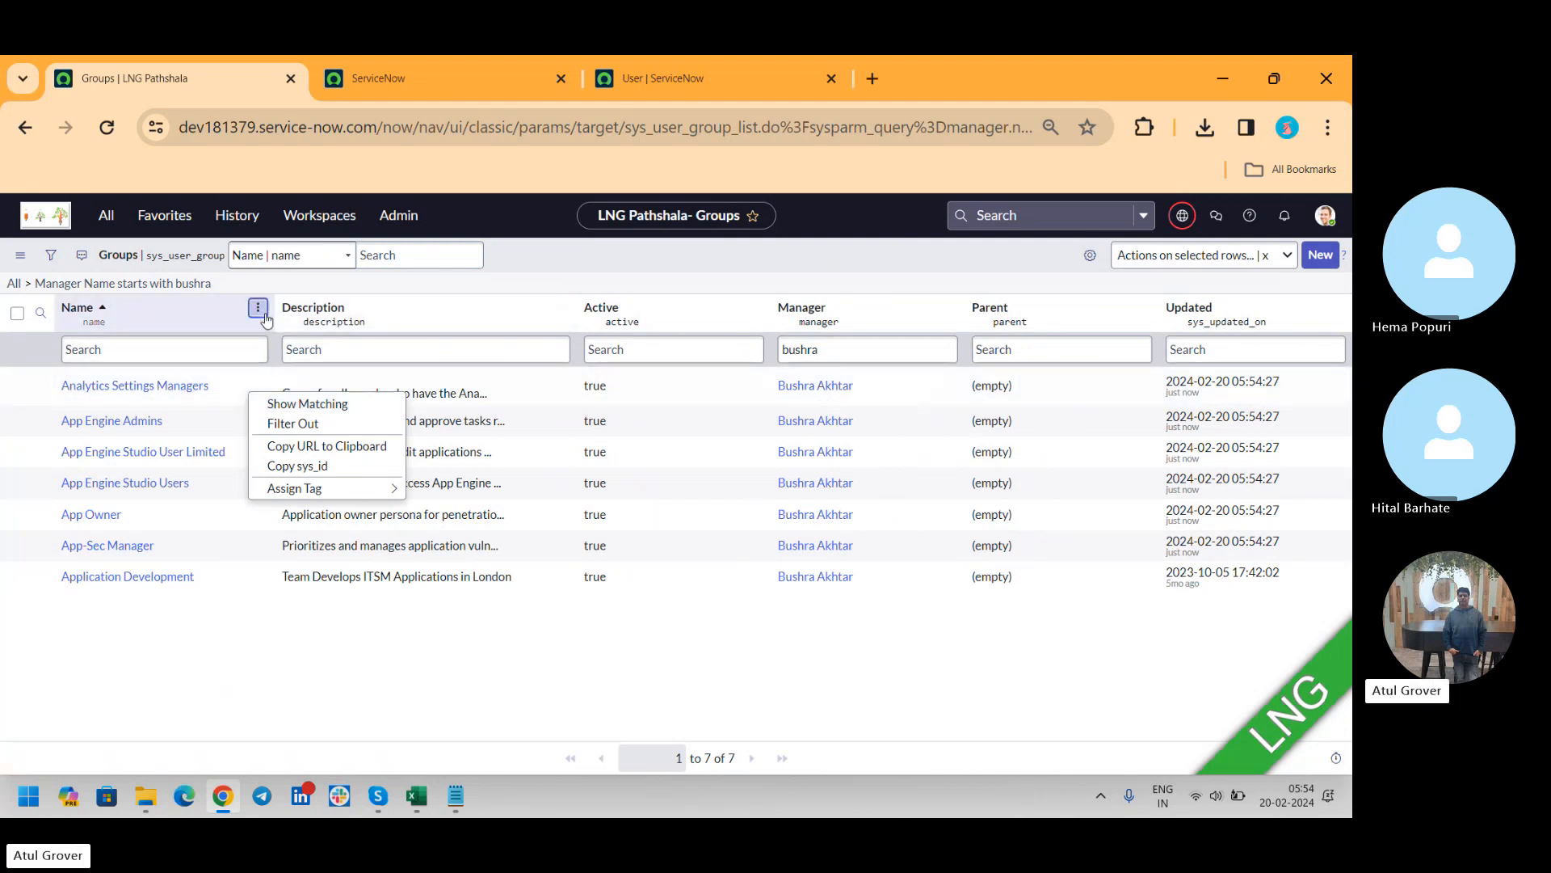
click(258, 308)
mouse_move(396, 511)
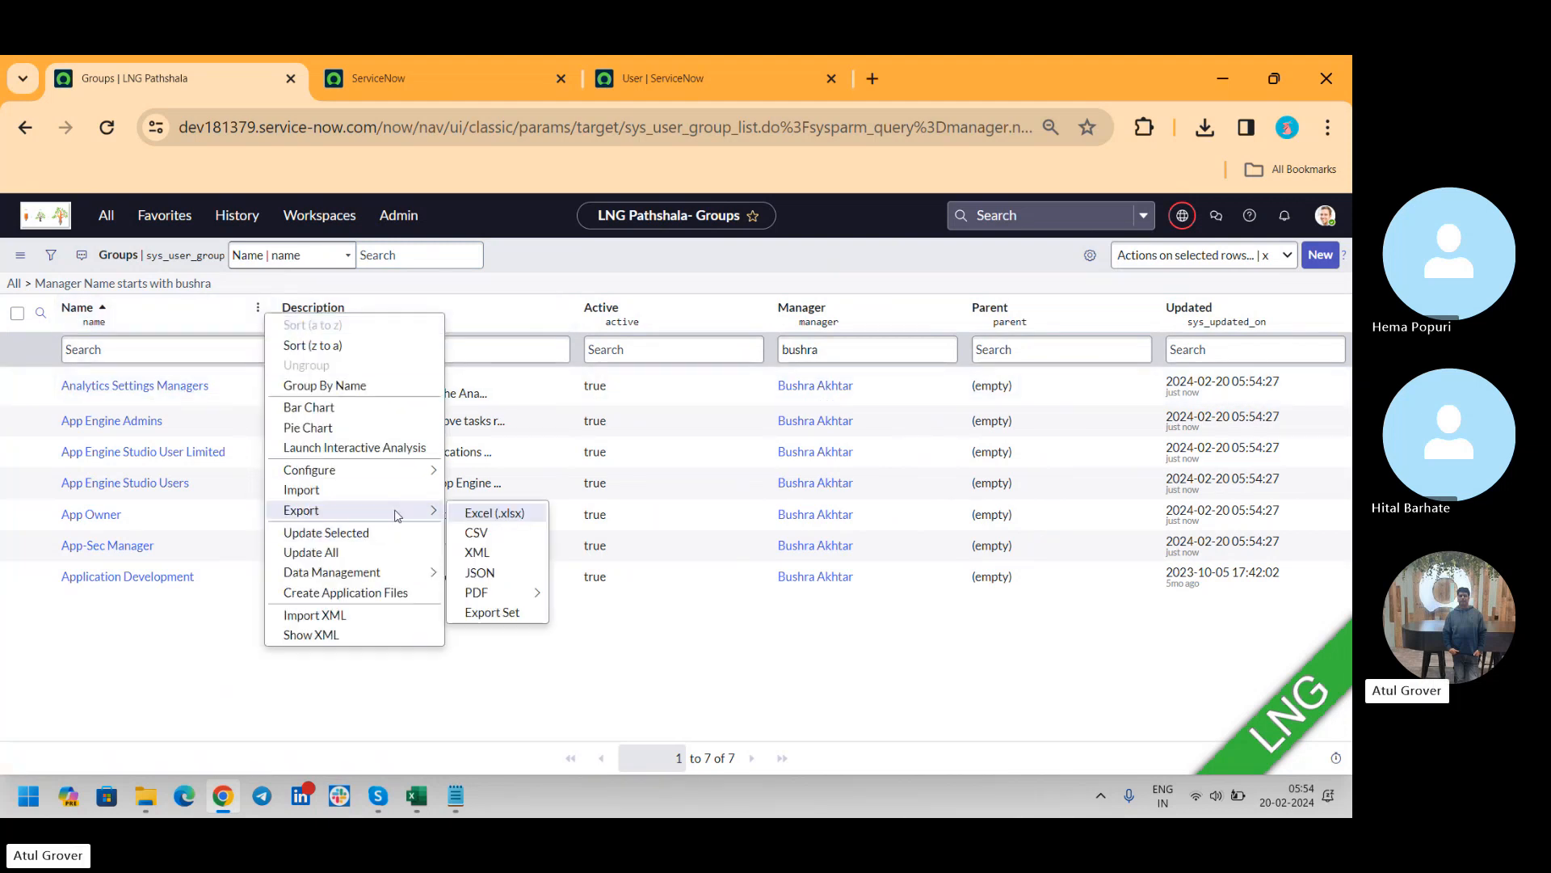
click(478, 553)
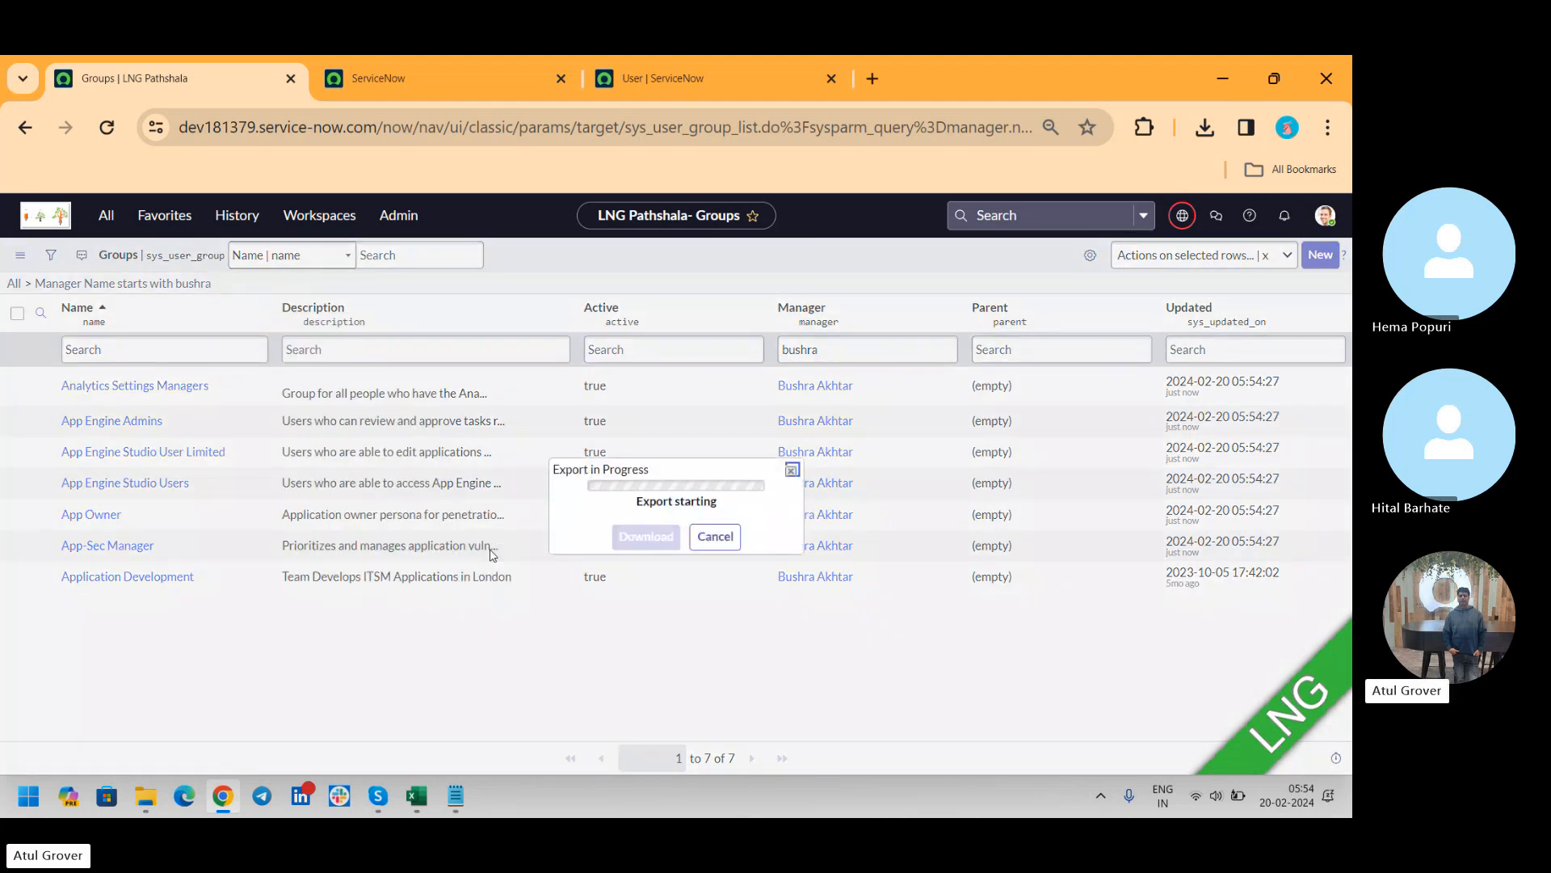
click(646, 535)
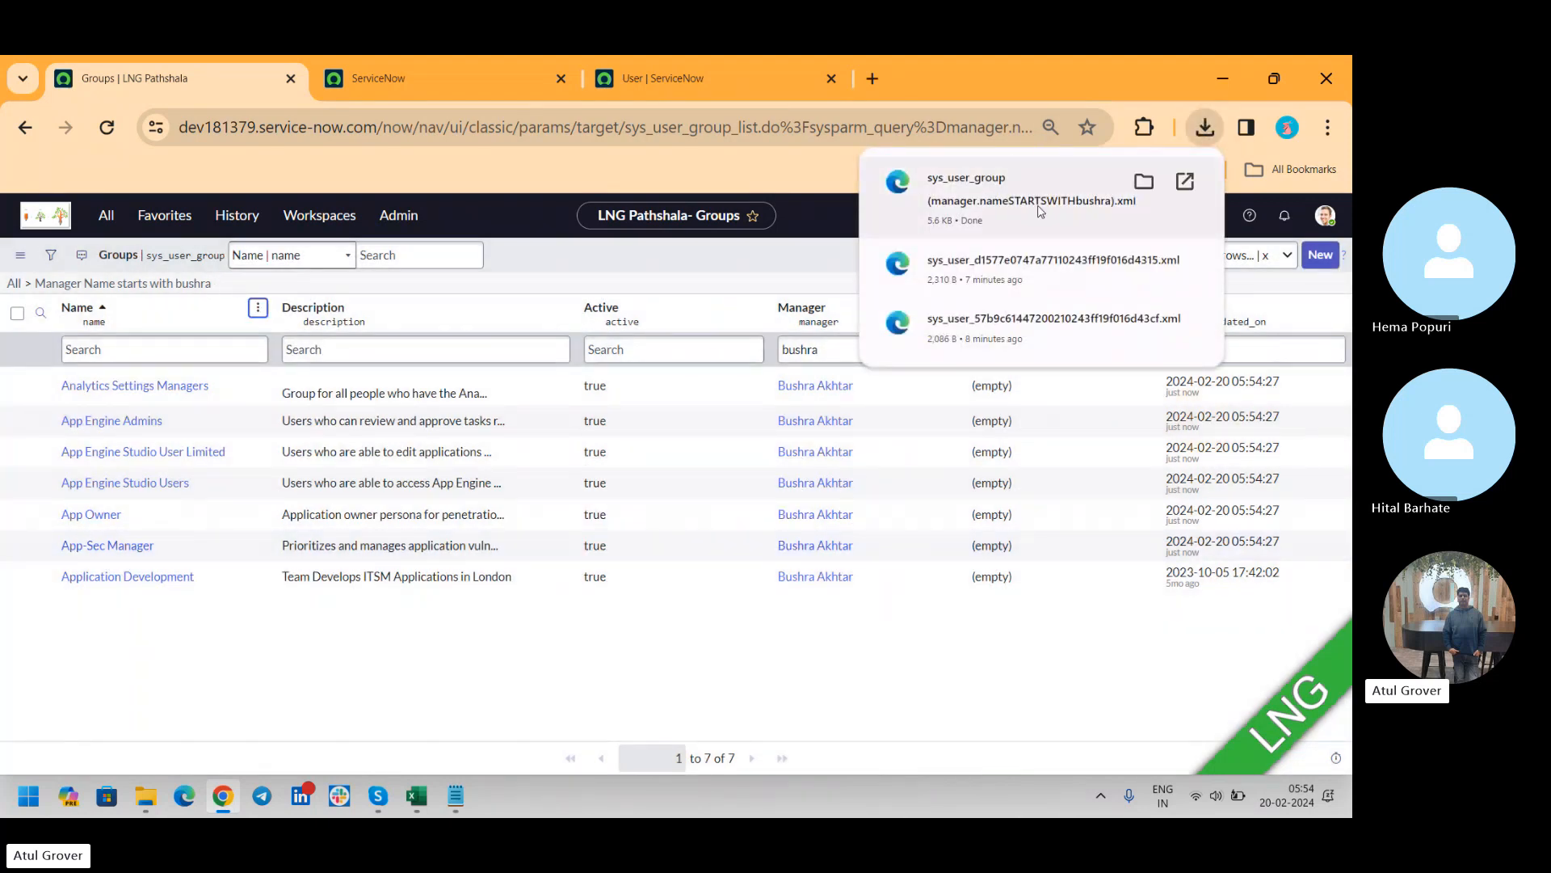
click(661, 81)
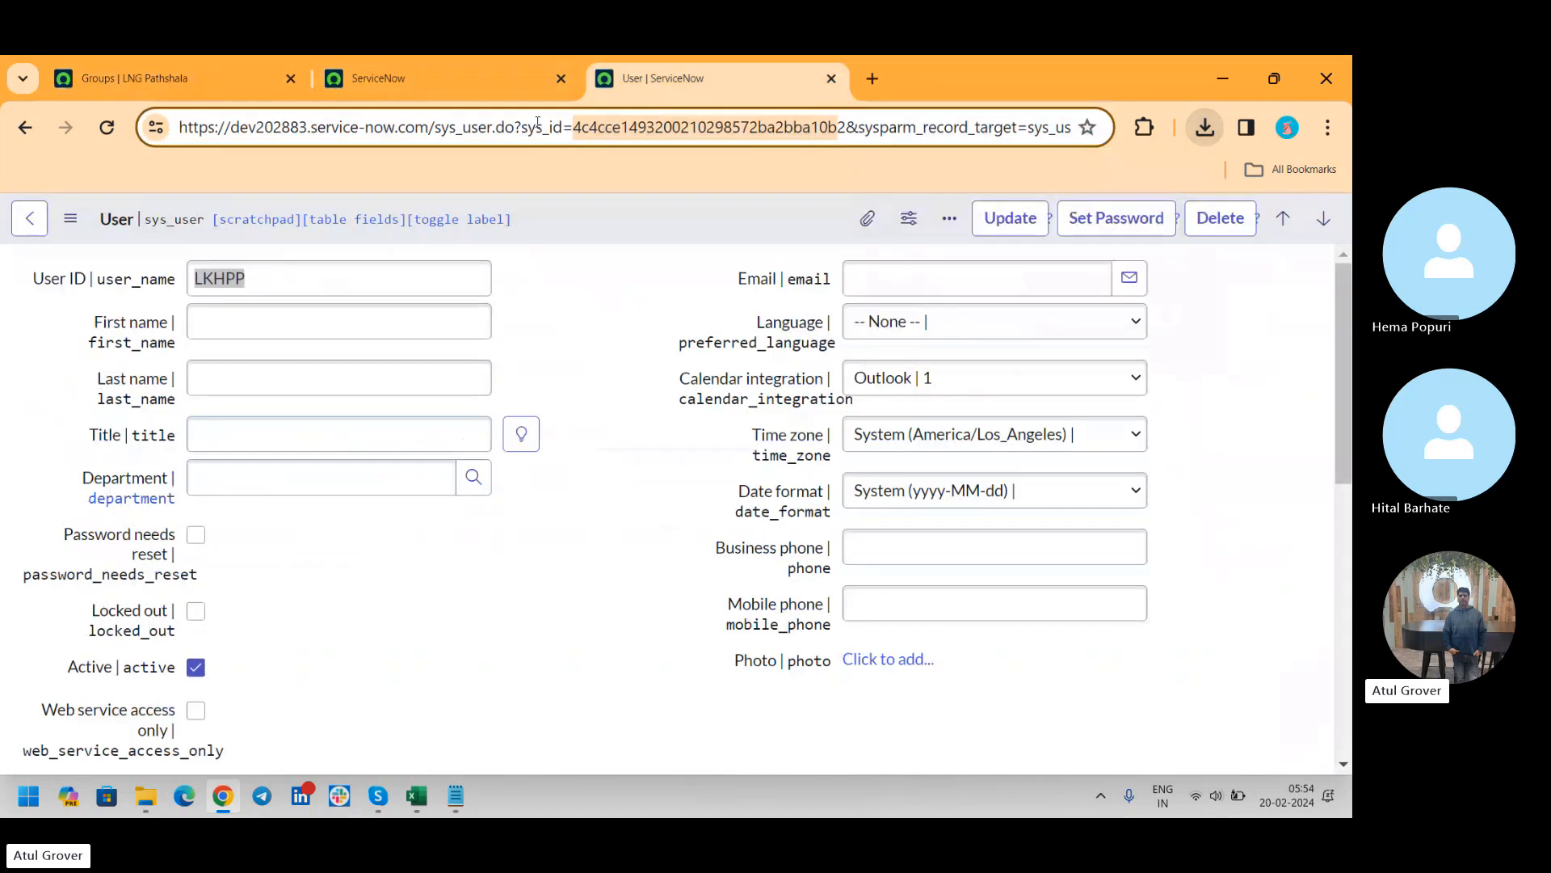
Open the Groups list under User Administration on the dev202883 instance
click(72, 219)
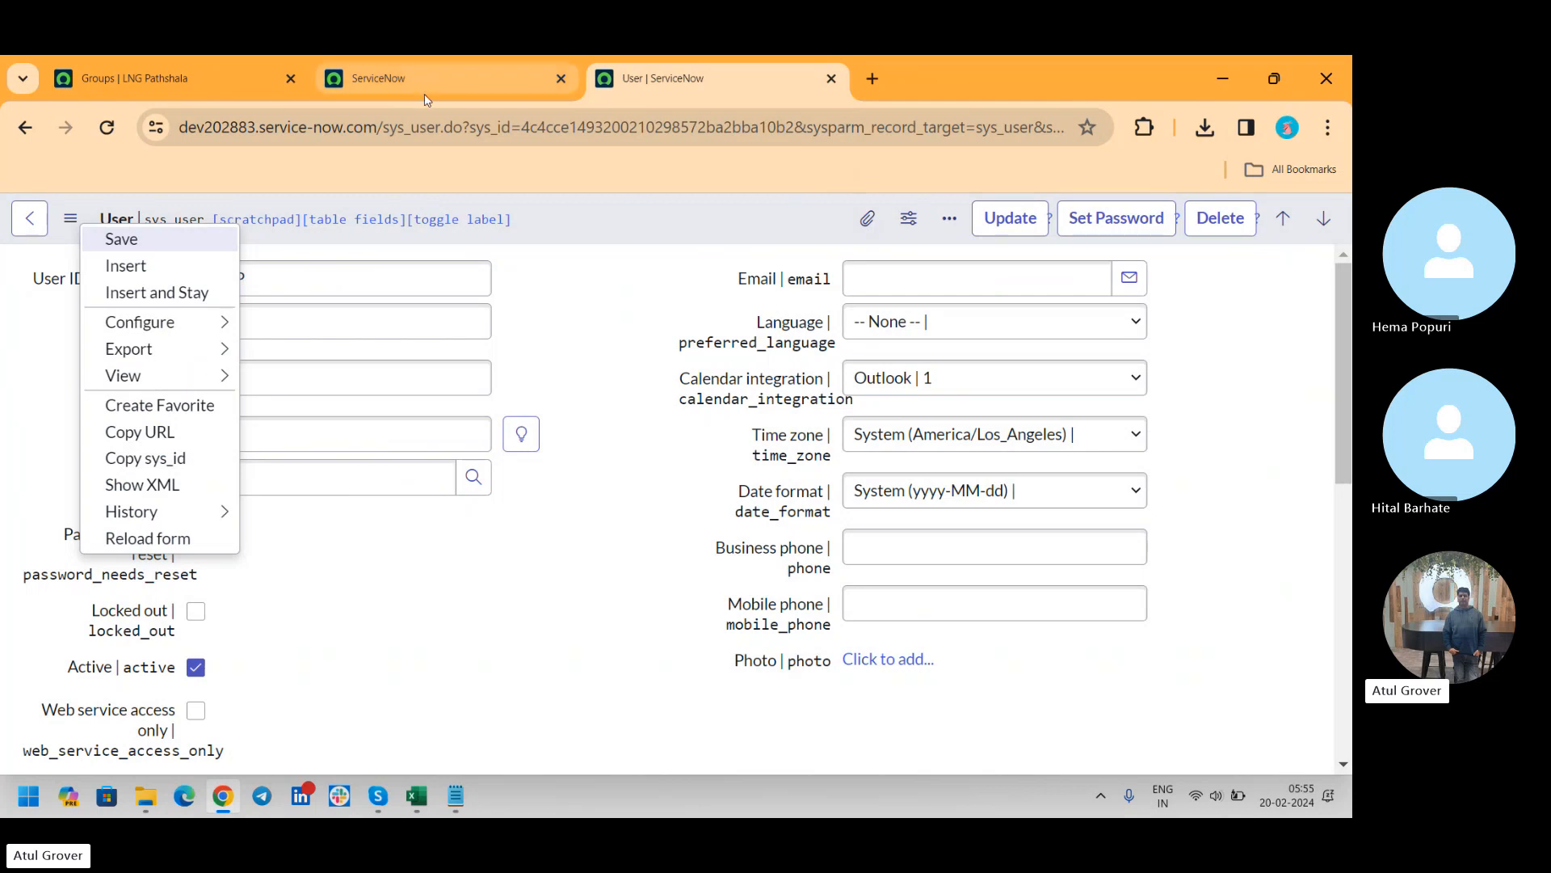
click(133, 78)
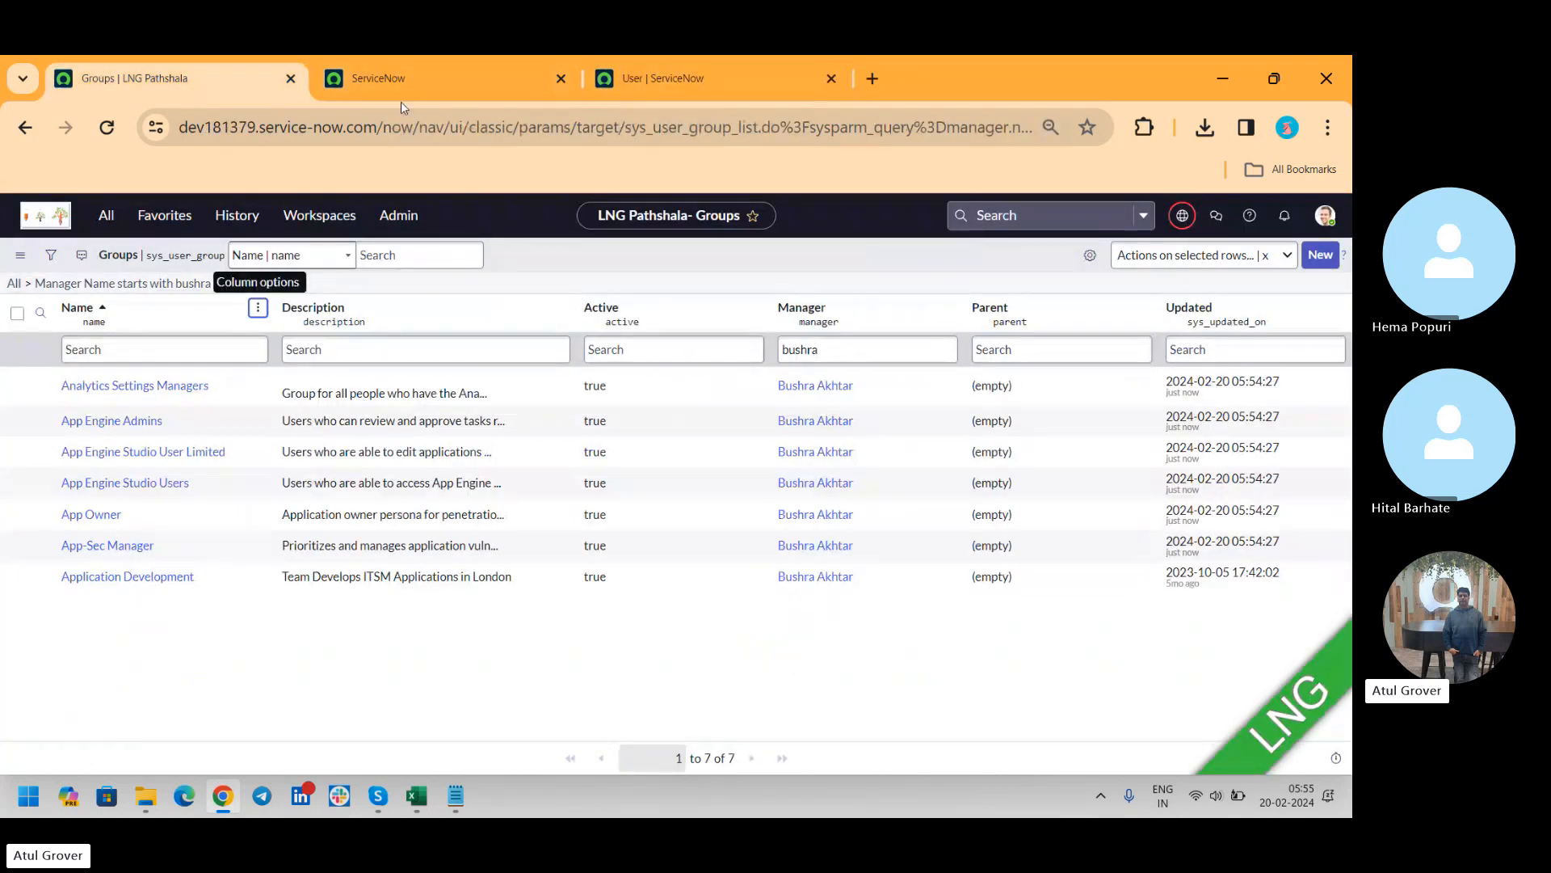
click(430, 80)
click(713, 73)
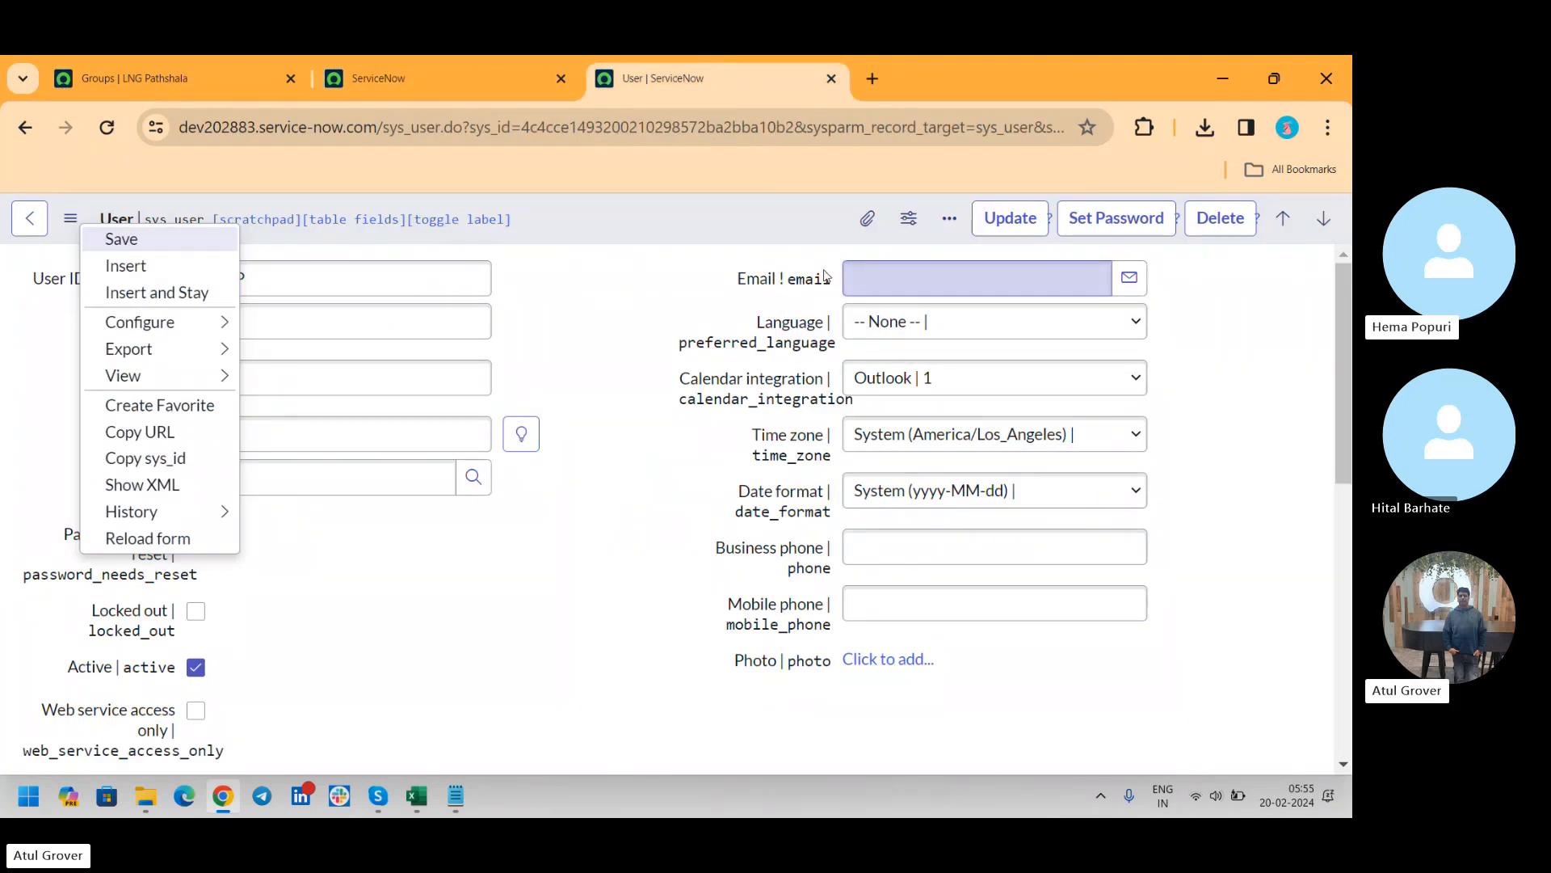
click(439, 85)
click(245, 234)
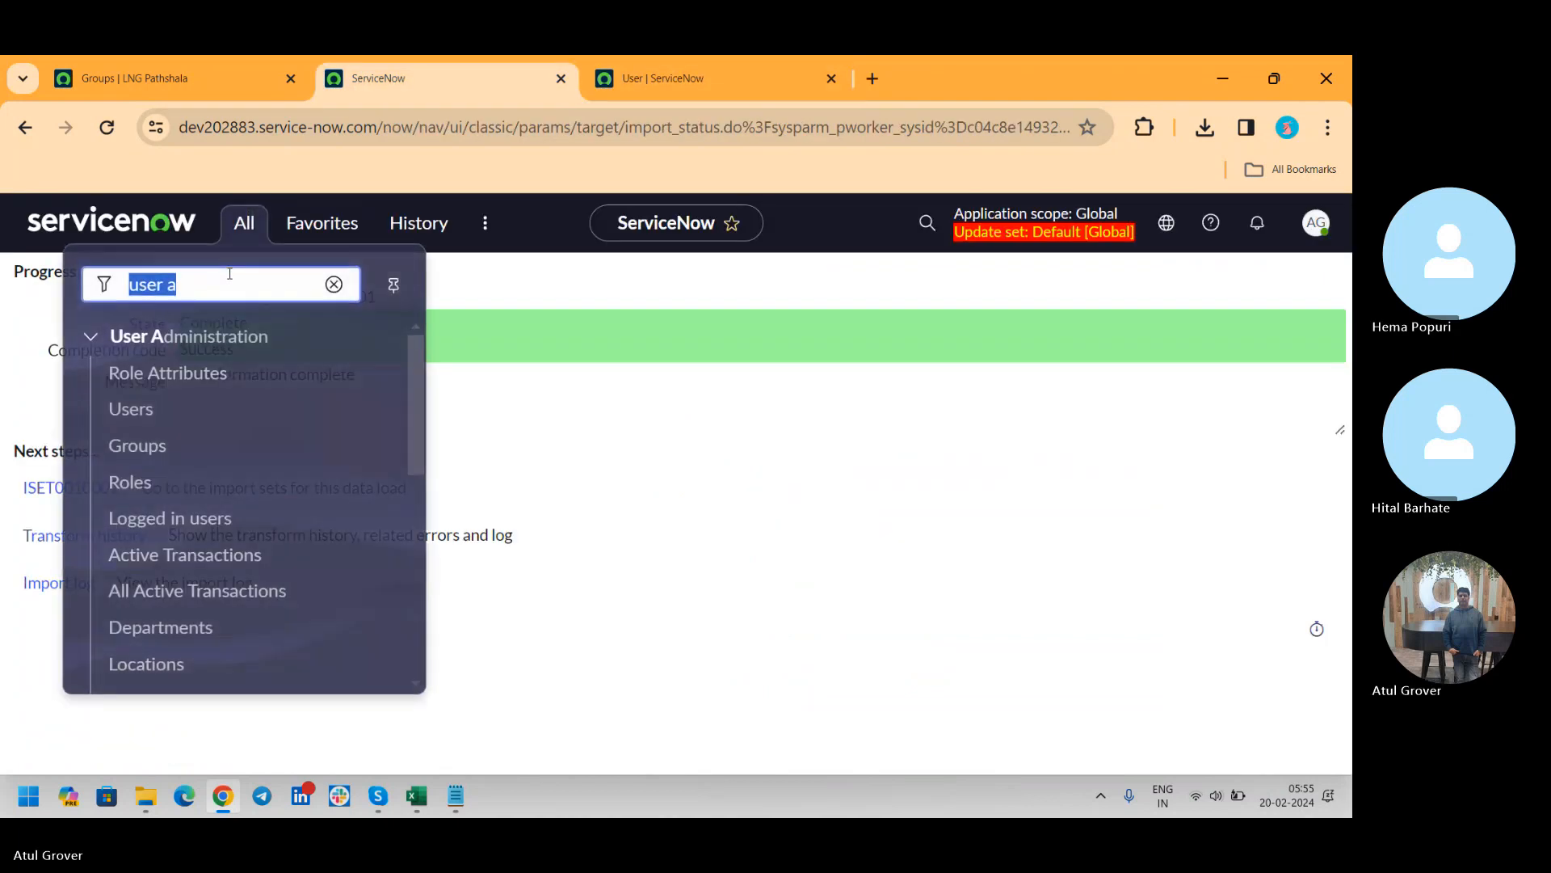
click(133, 449)
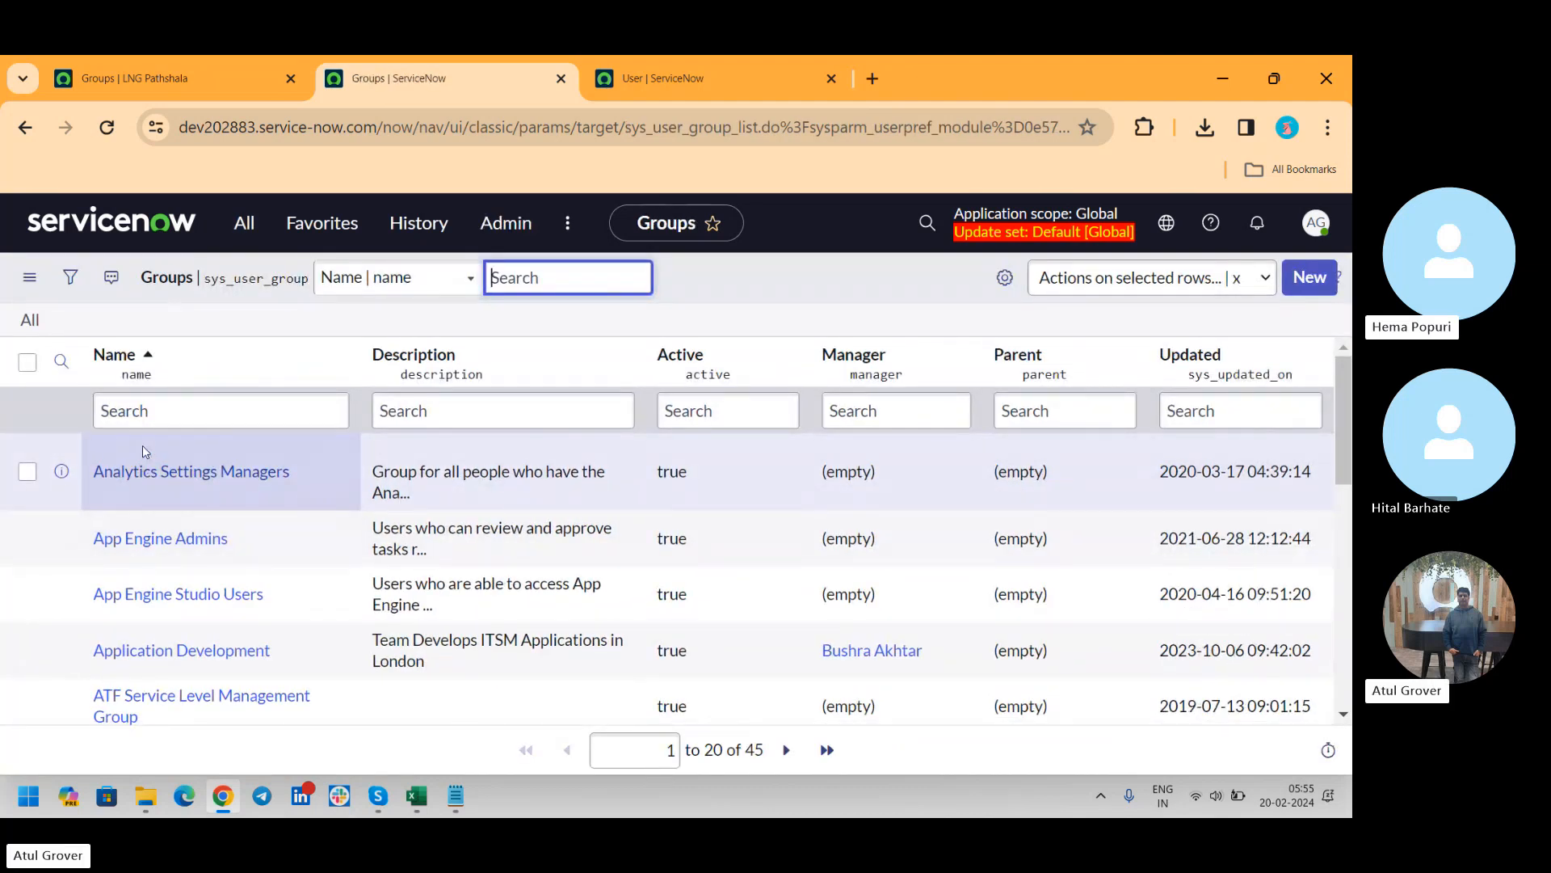
Open the Analytics Settings Managers group from the filtered LNG Pathshala Groups list in a separate browser tab and view its record
key(alt+Tab)
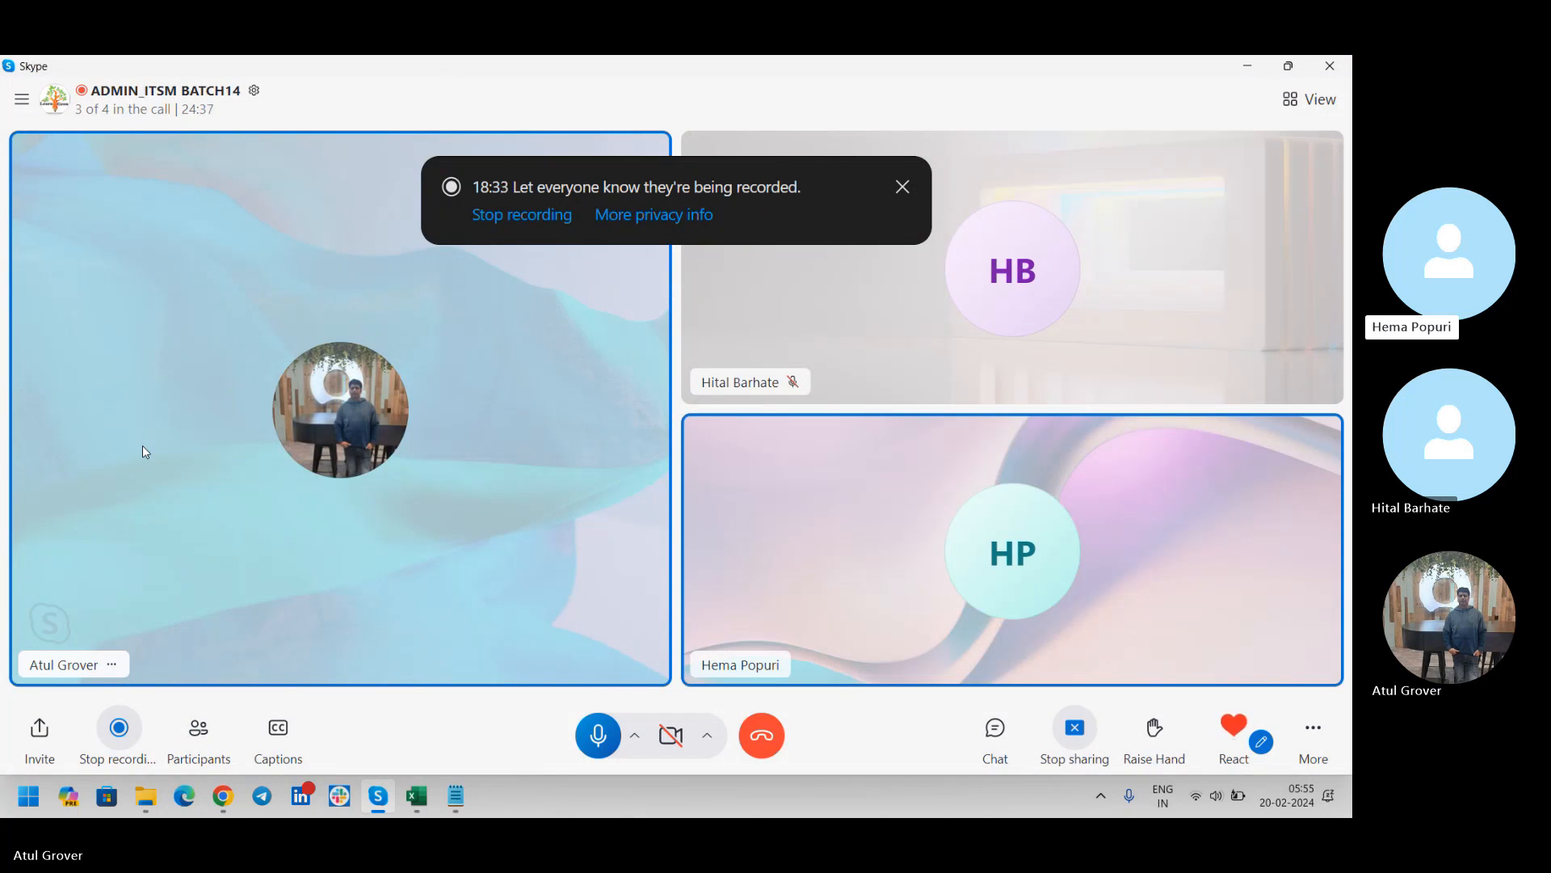
key(alt+Tab)
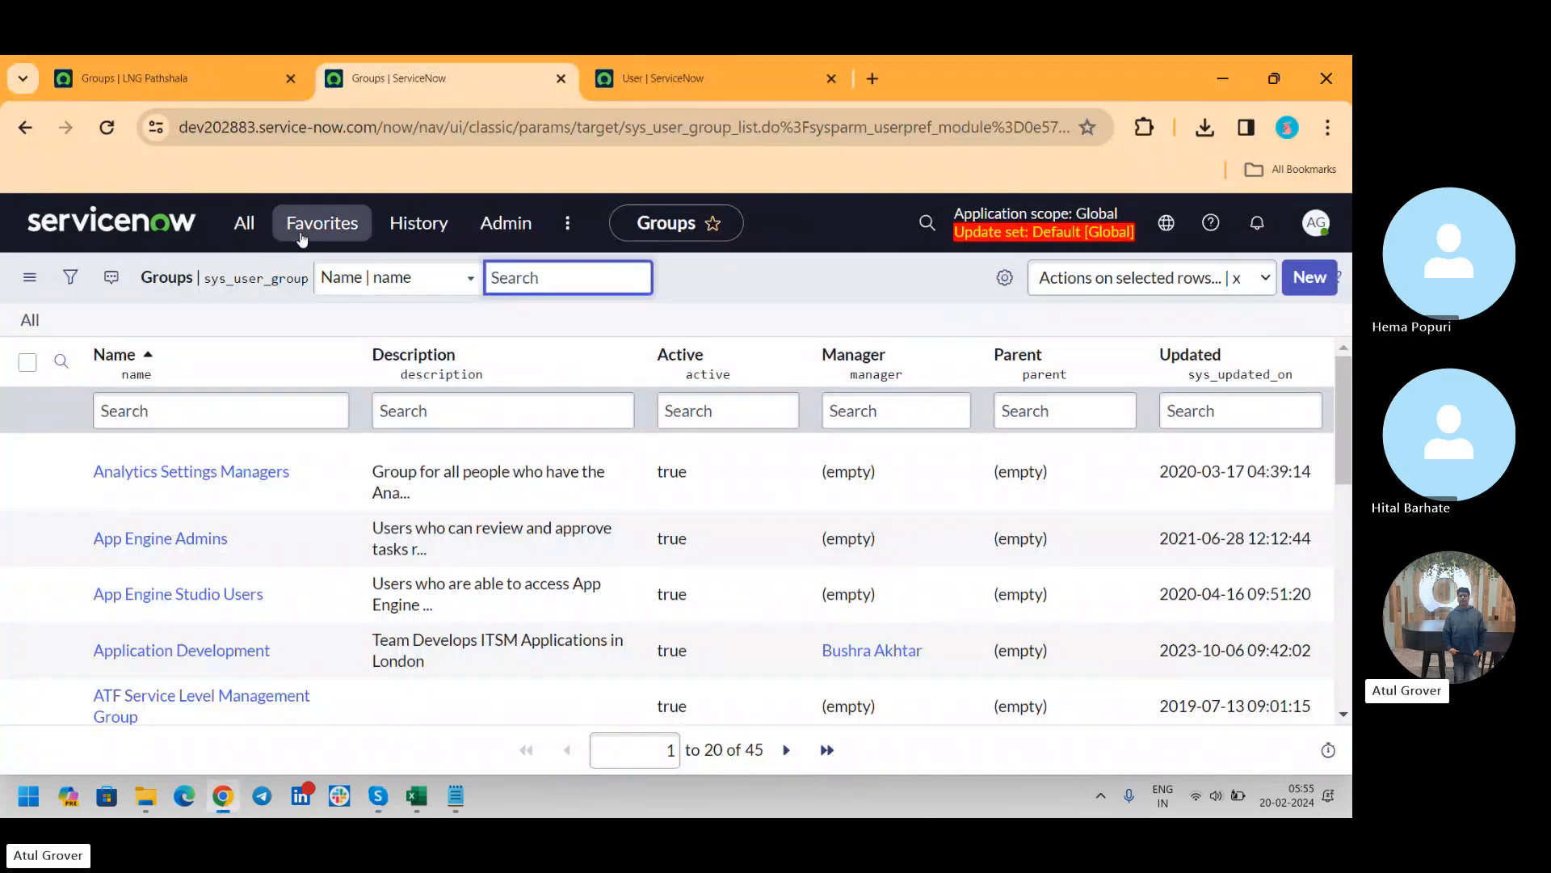
click(715, 81)
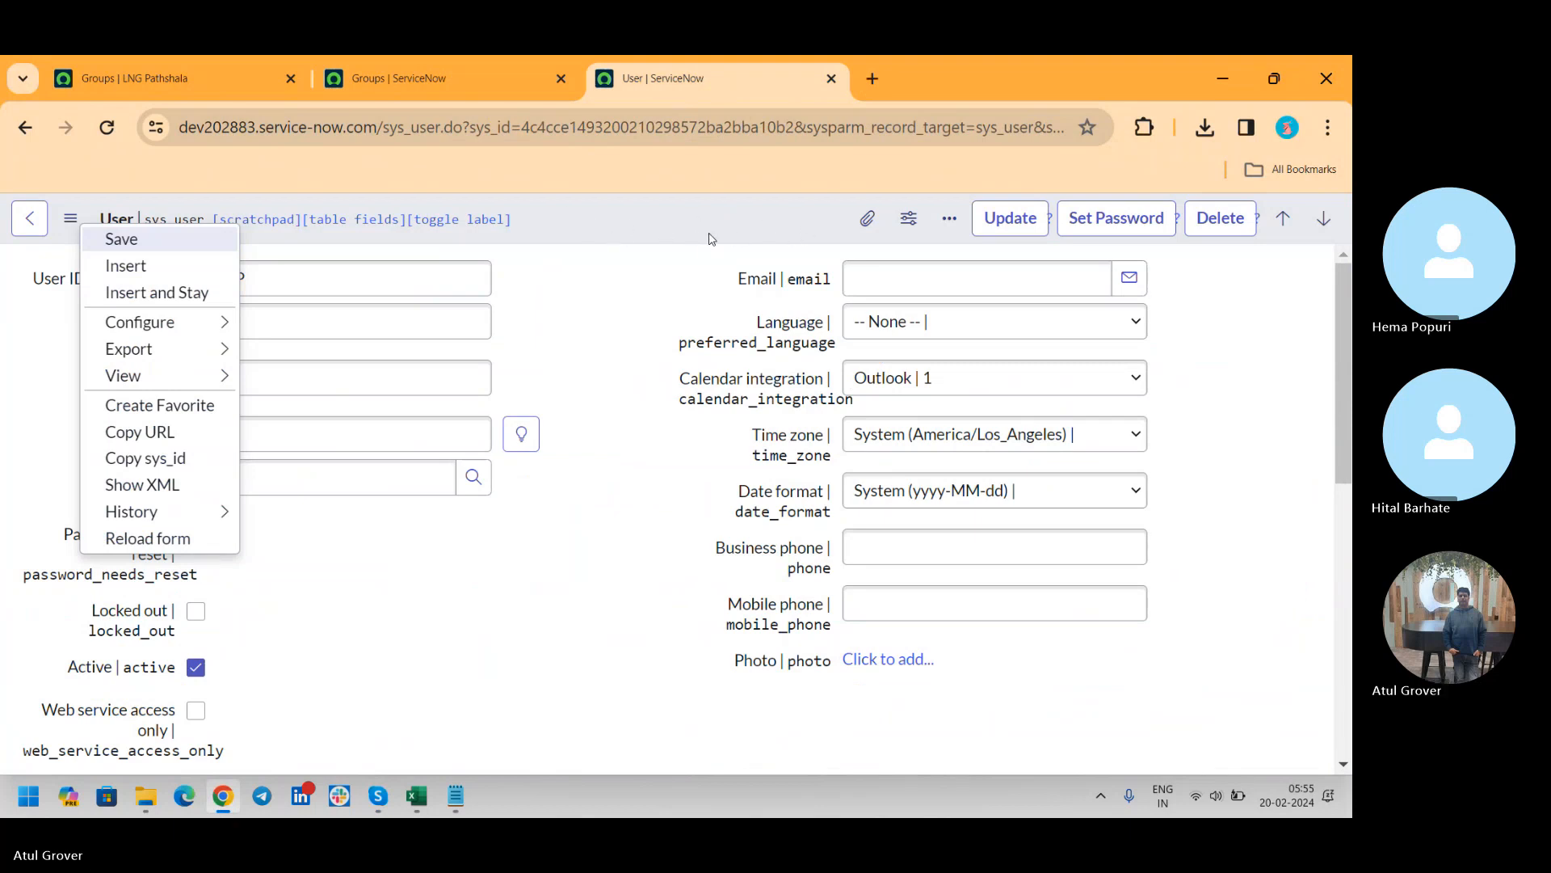
click(143, 81)
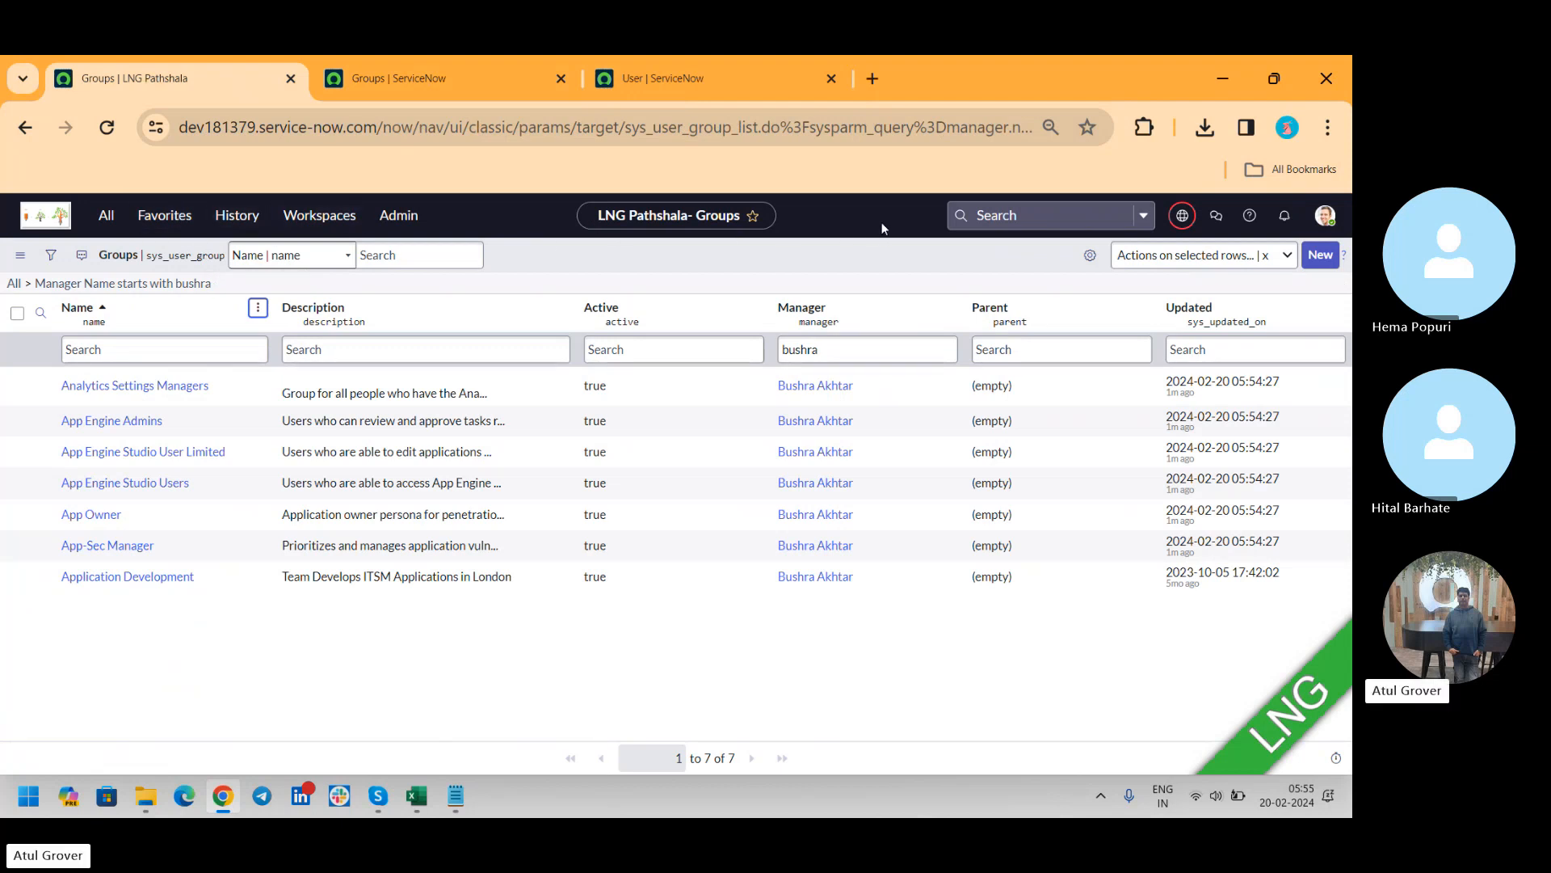
middle_click(154, 388)
click(402, 81)
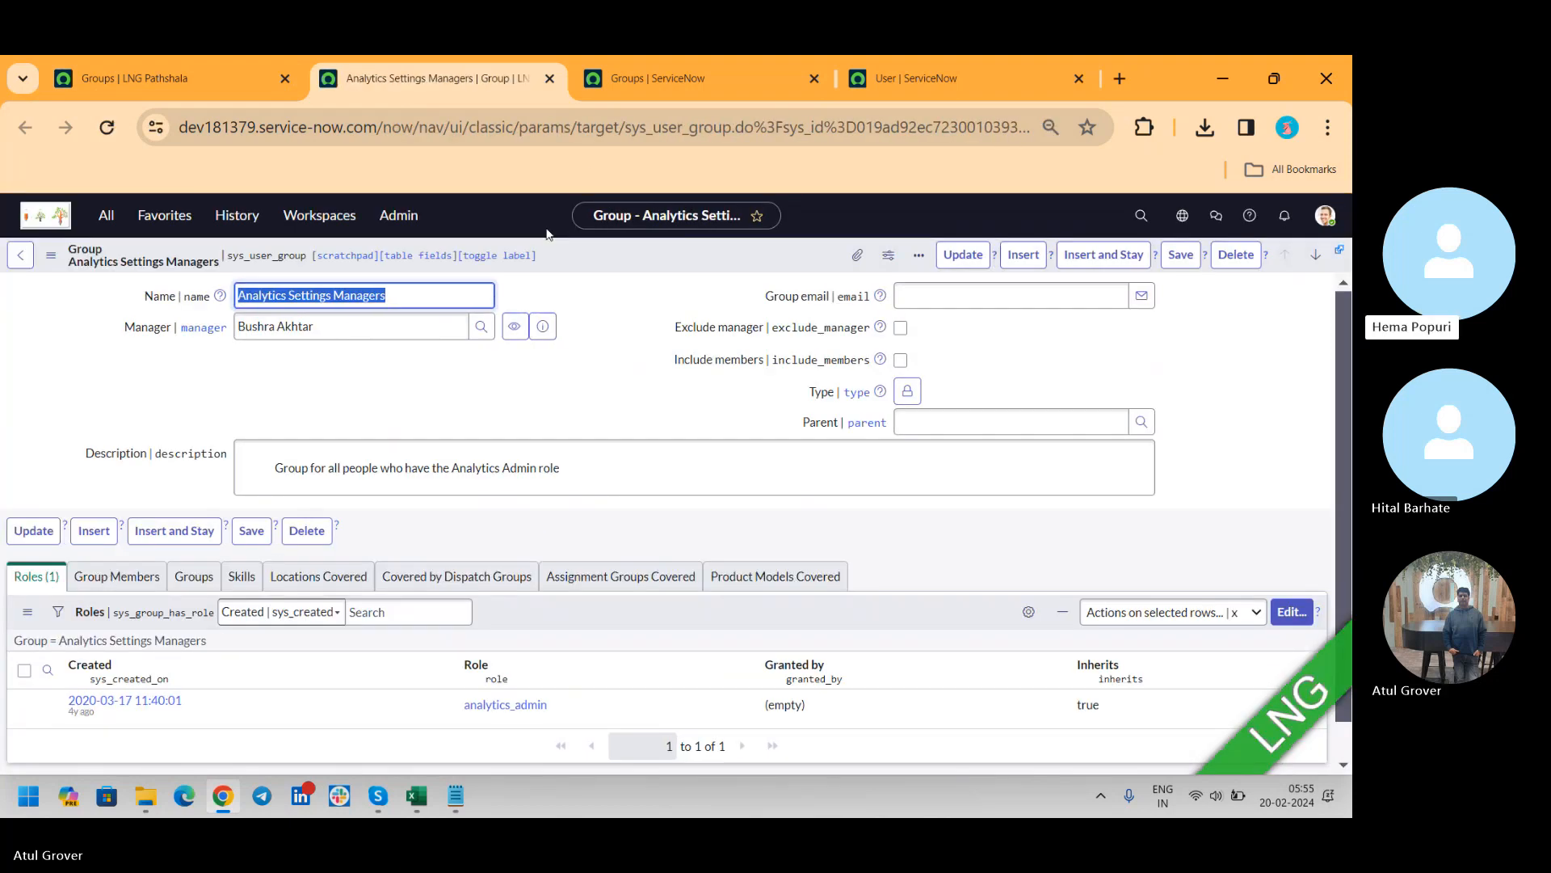
Import the downloaded sys_user_group XML file of filtered groups into the Groups list on the dev202883 instance
click(685, 80)
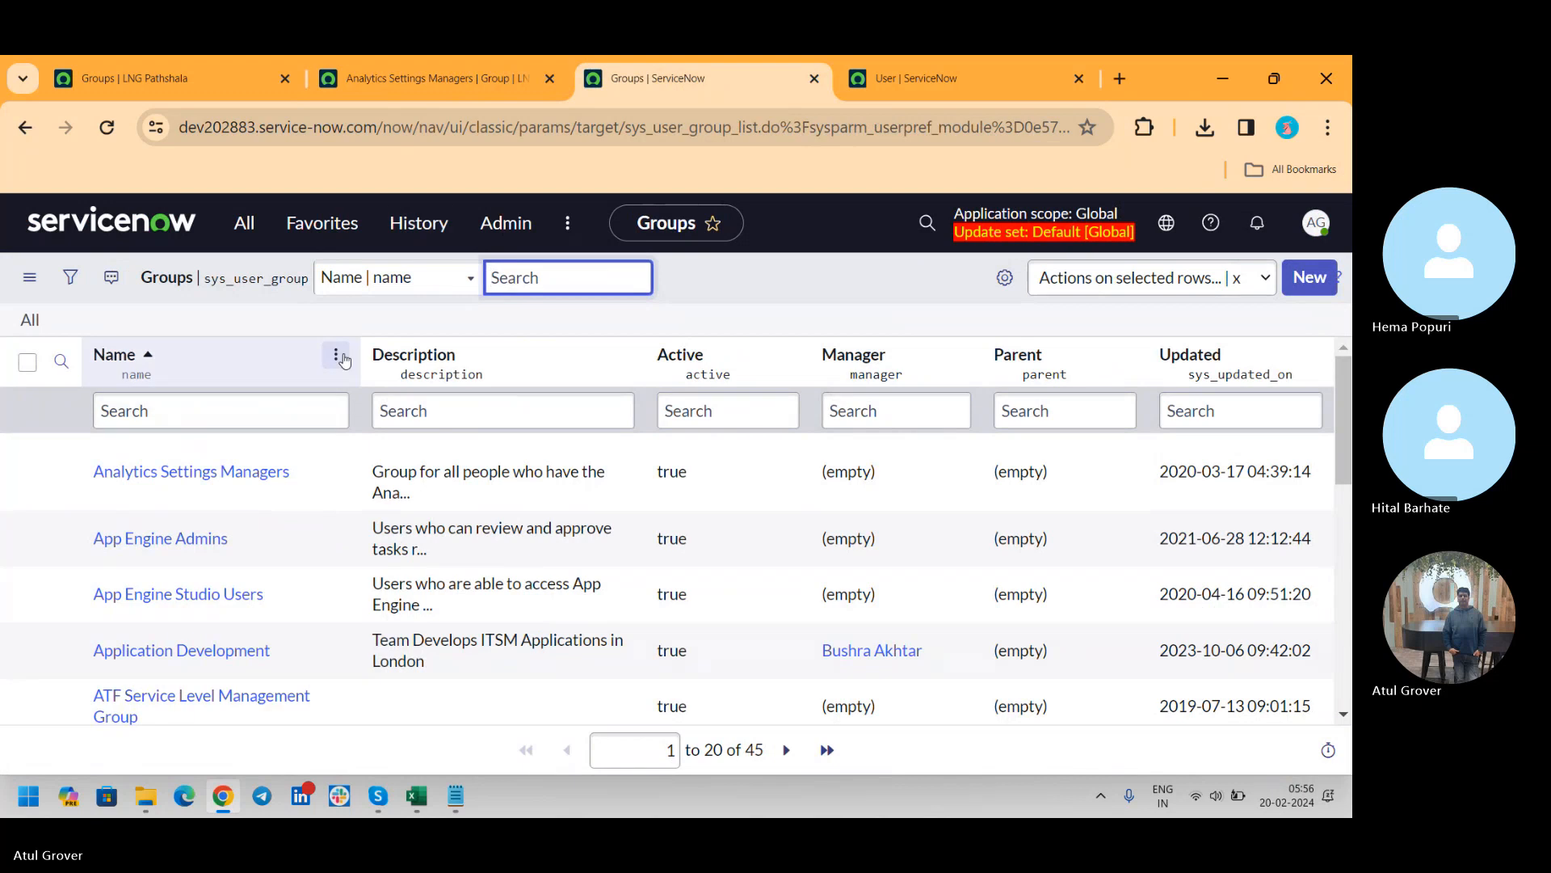
click(338, 355)
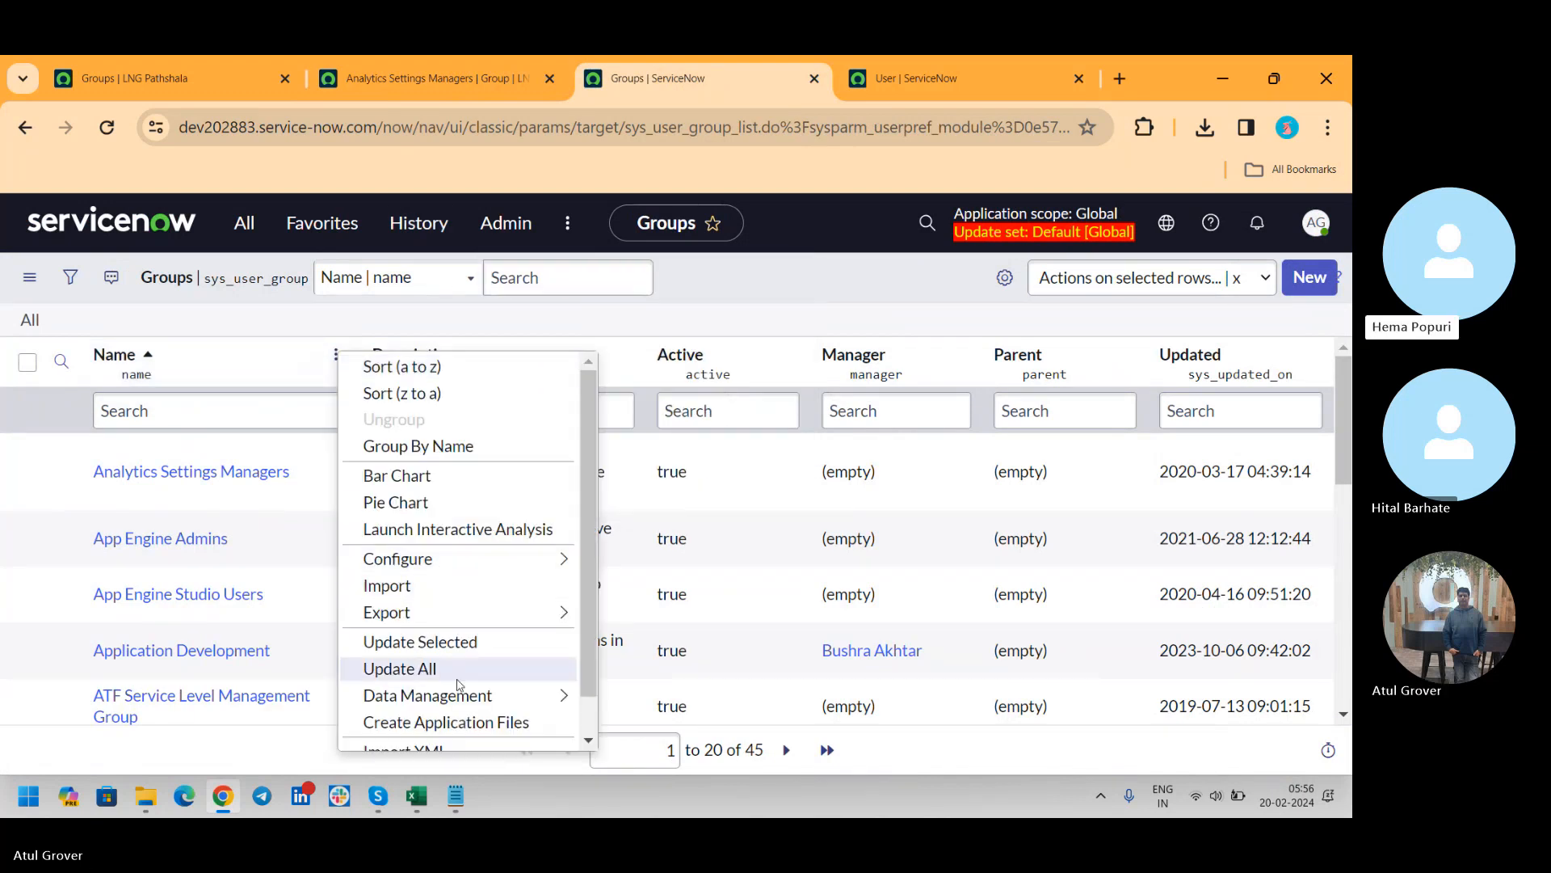
scroll(594, 722, down, 1)
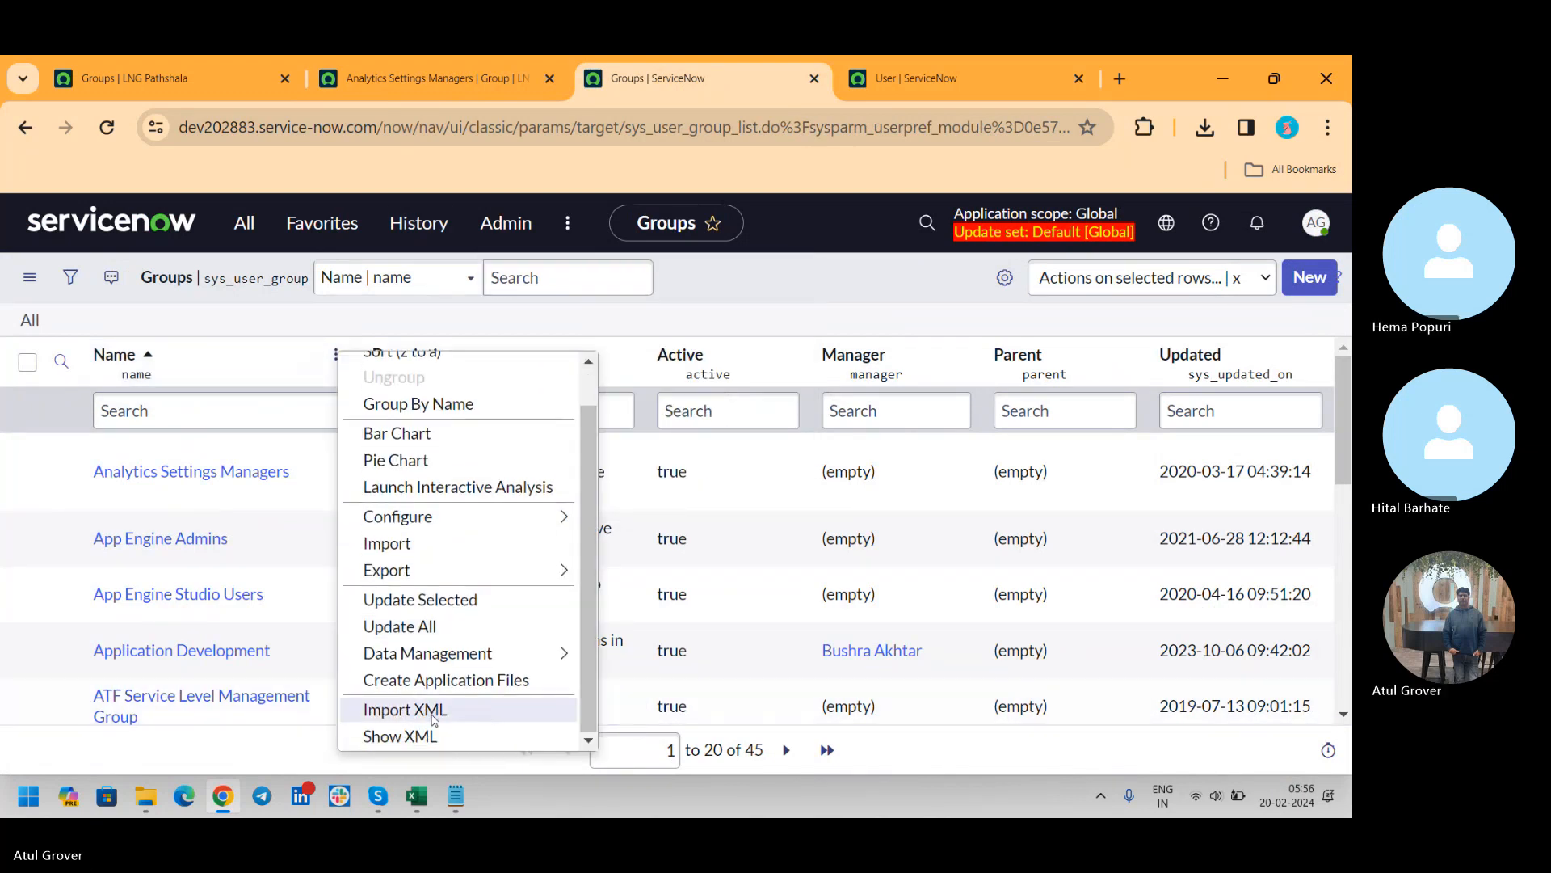
click(434, 715)
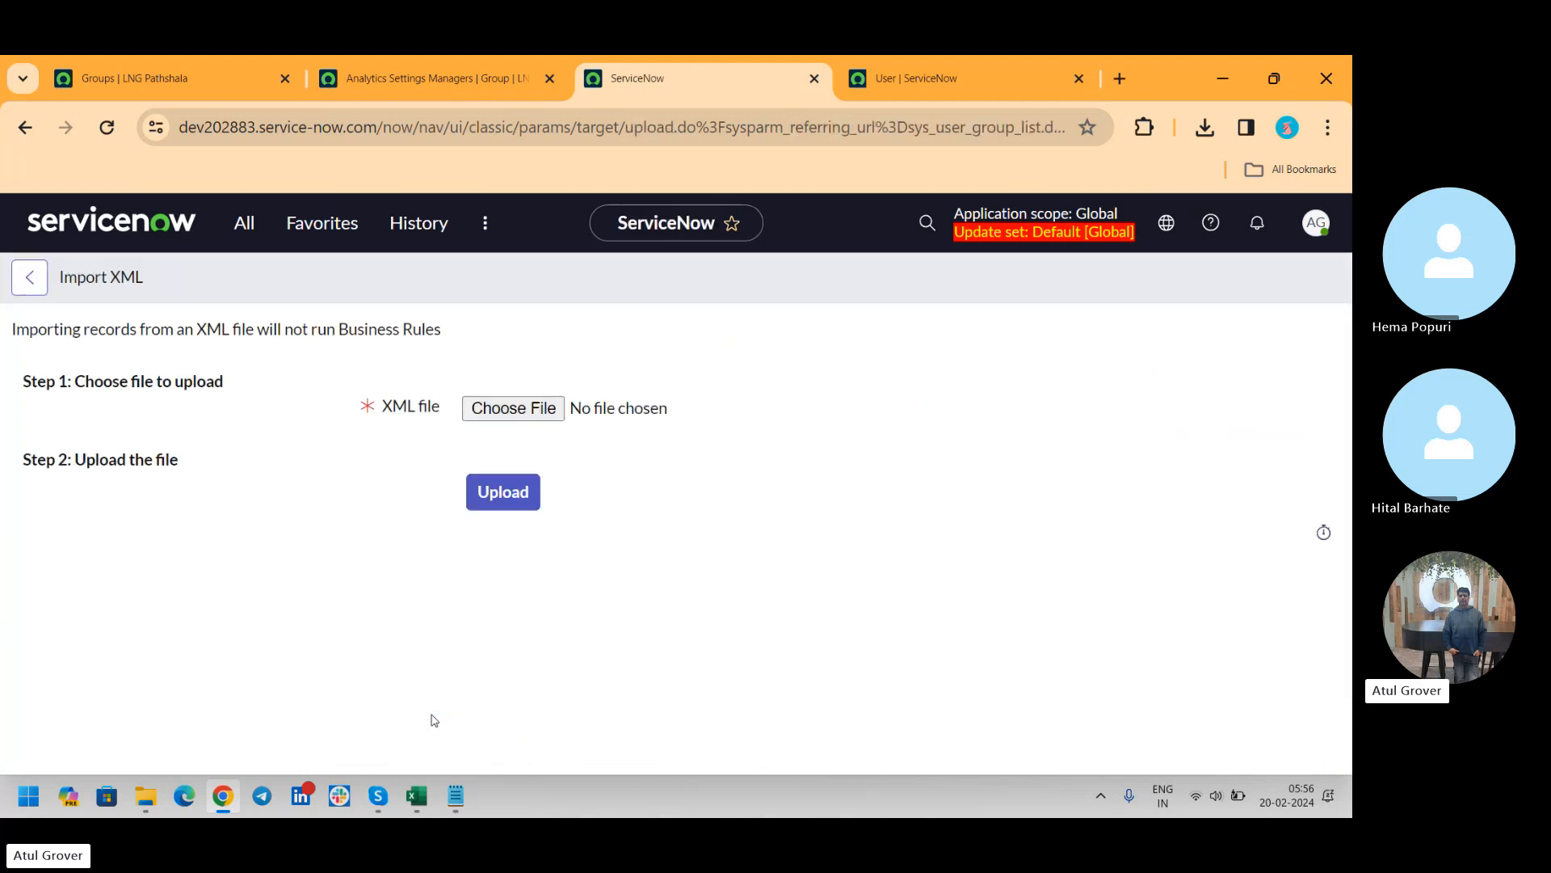
click(504, 411)
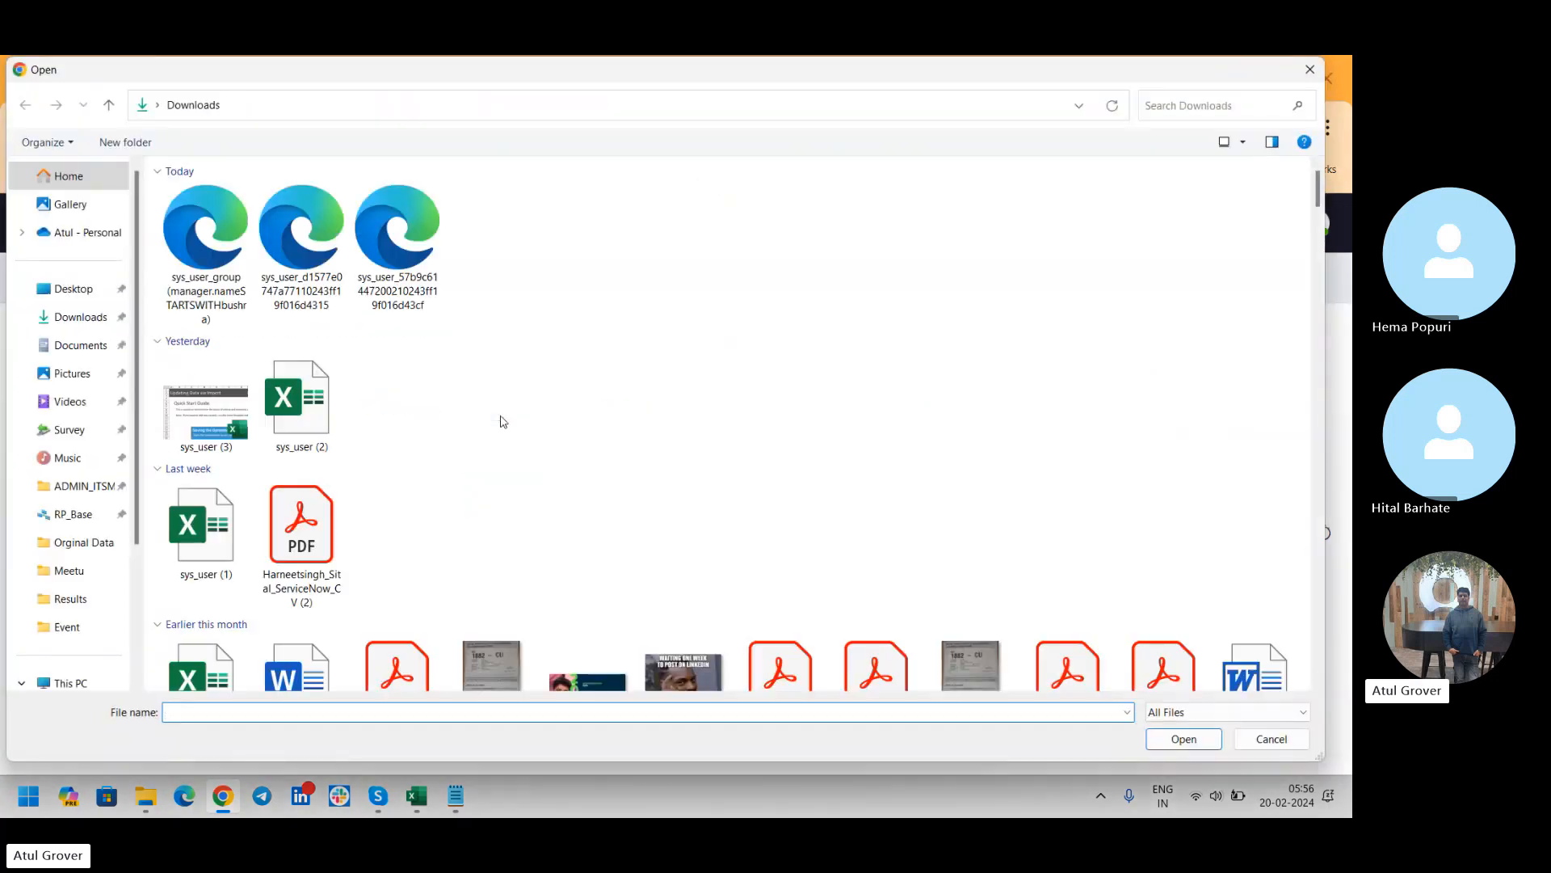
click(221, 263)
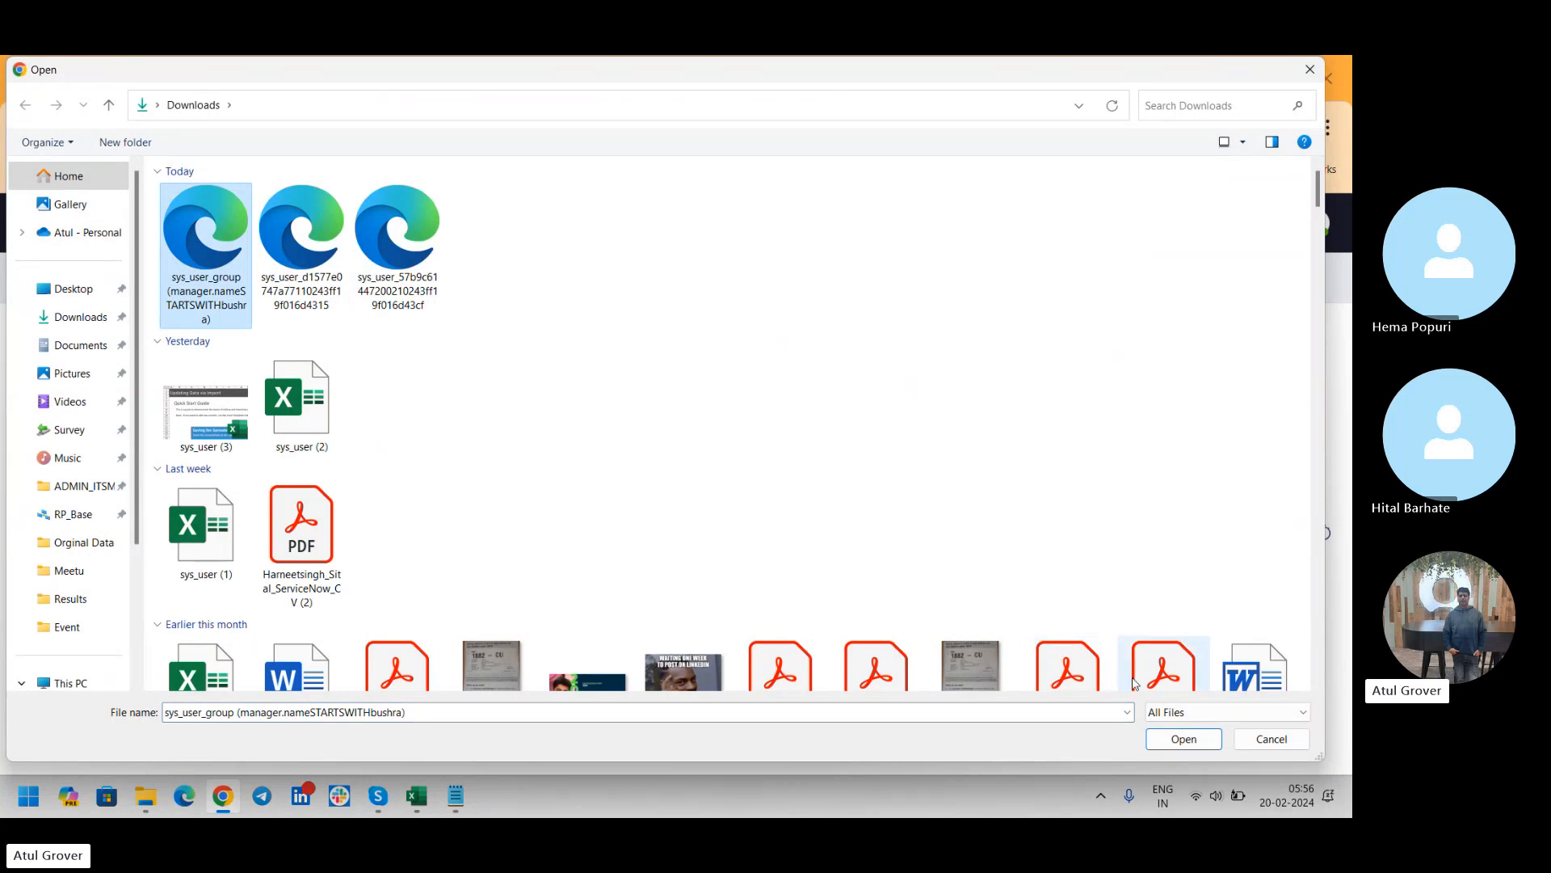
click(1172, 741)
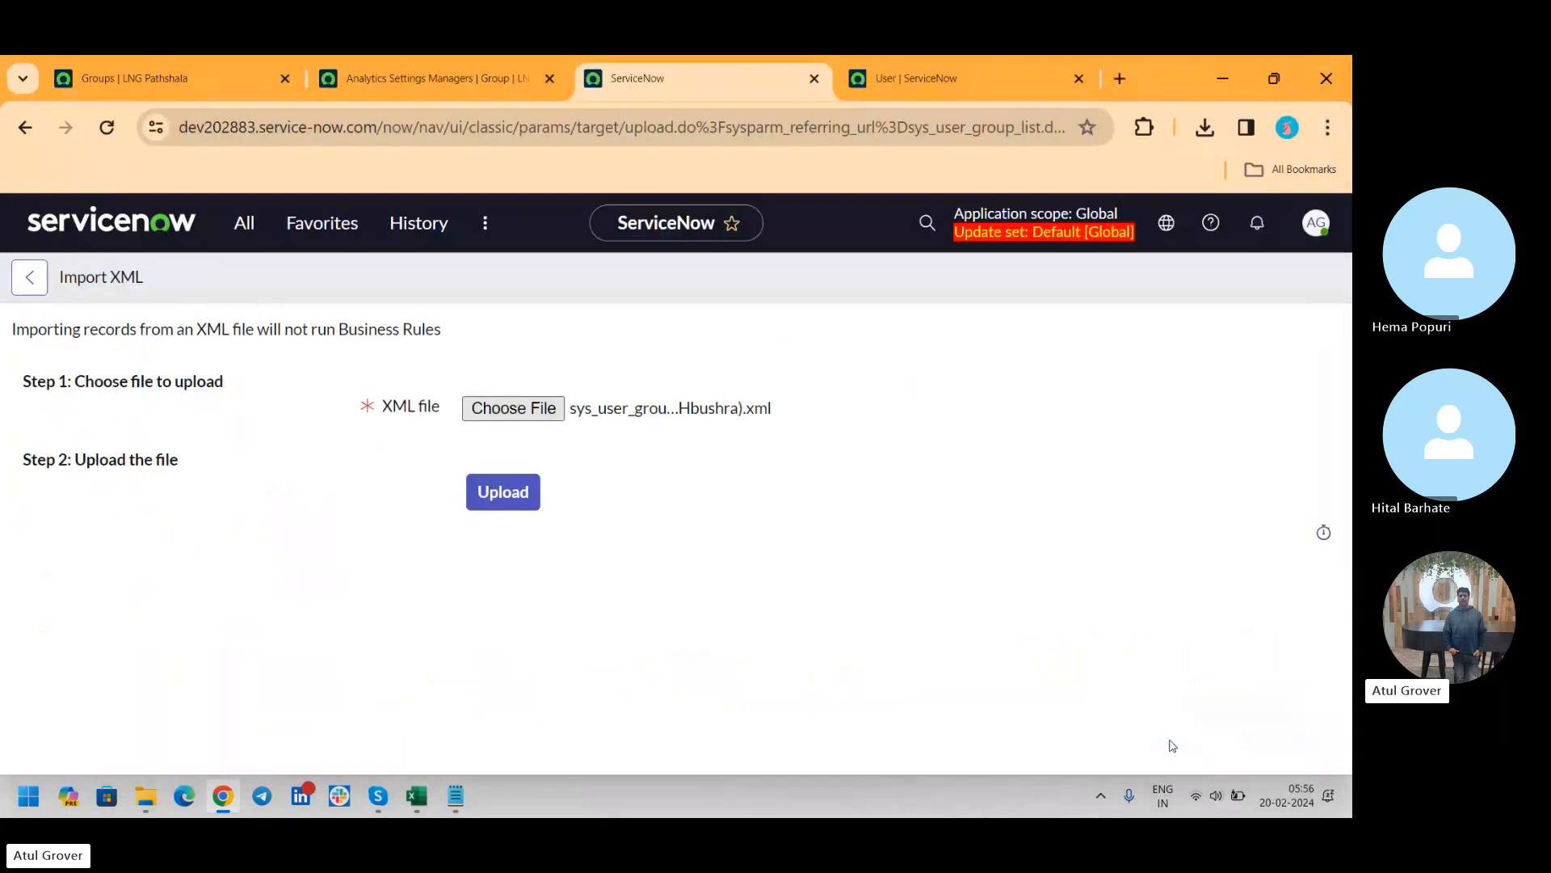
click(487, 494)
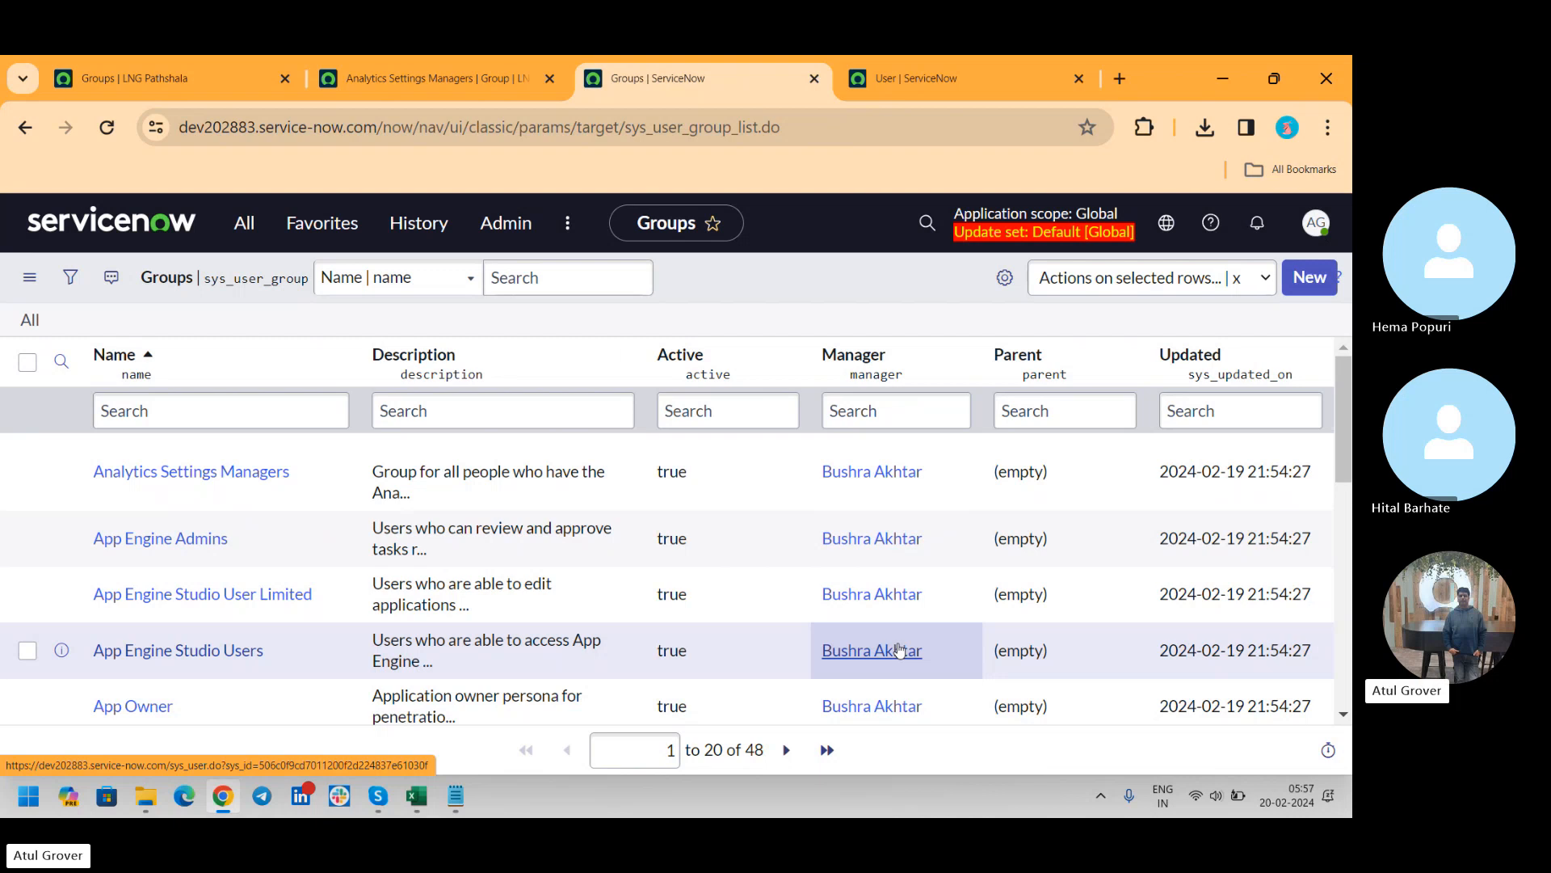
Compare the group managers in the LNG Pathshala and dev202883 Groups lists, and revisit the open user record
click(171, 87)
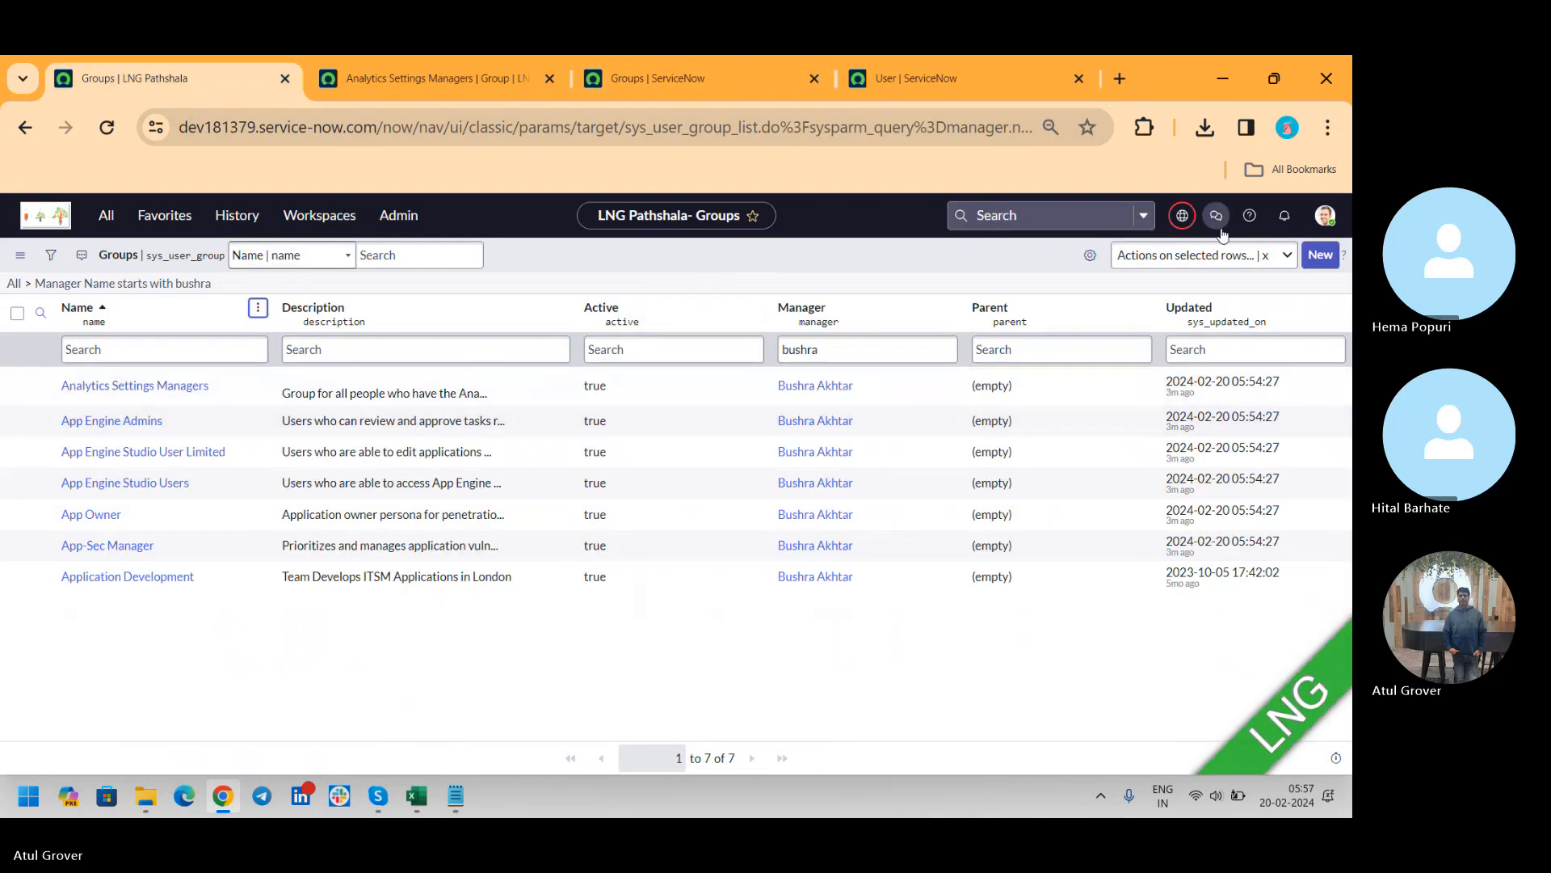
click(701, 82)
click(903, 82)
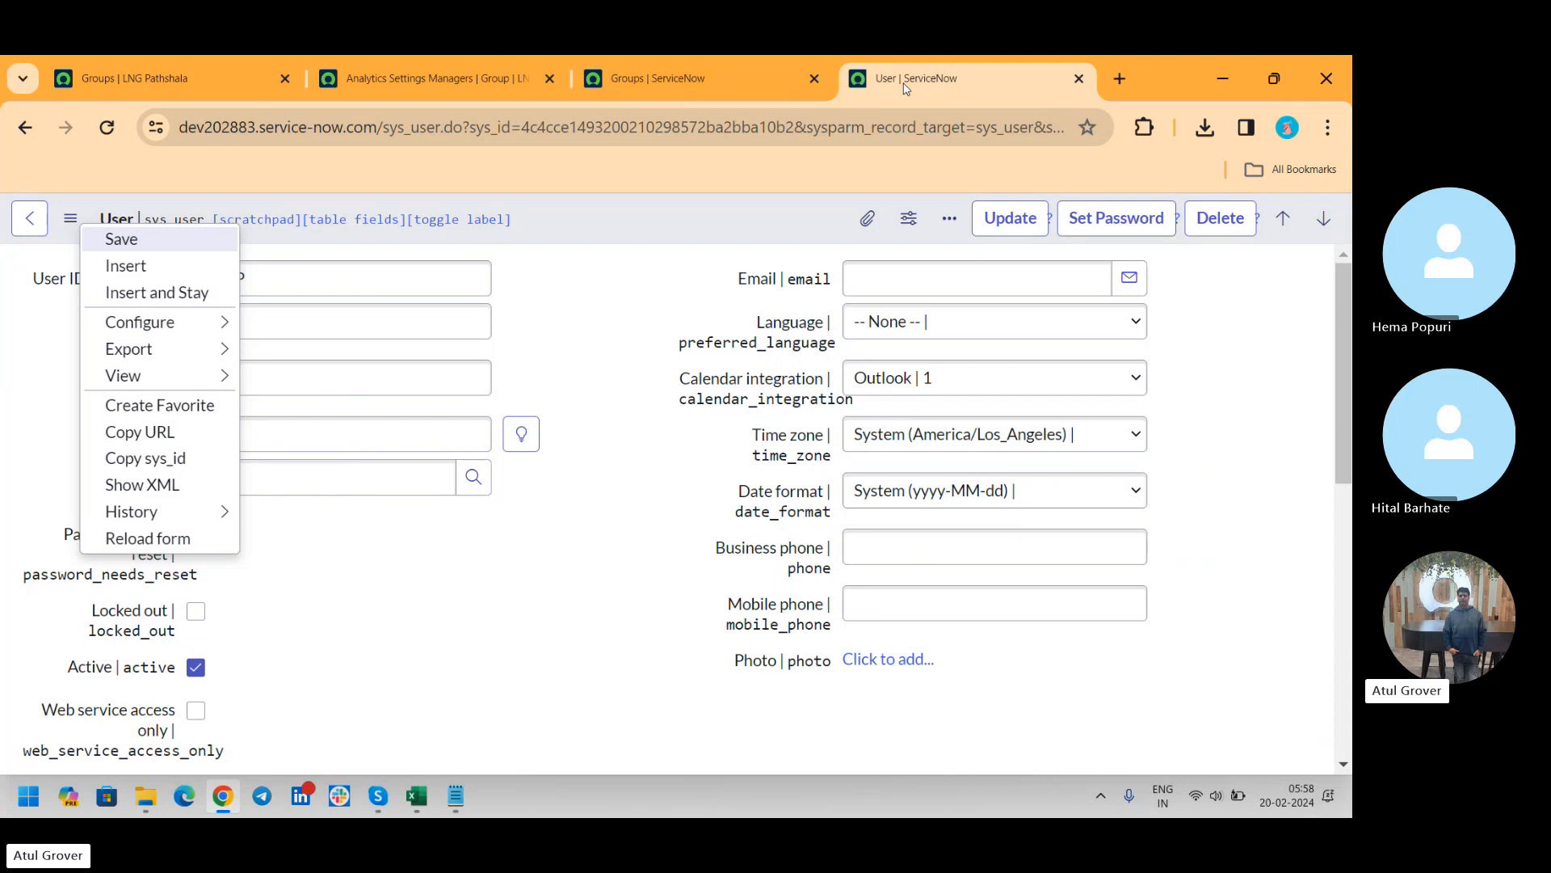
Switch to the Notepad notes and add the line "Clone - Upgrade" below the "Test - T M" line, separated by a blank line
key(alt+Tab)
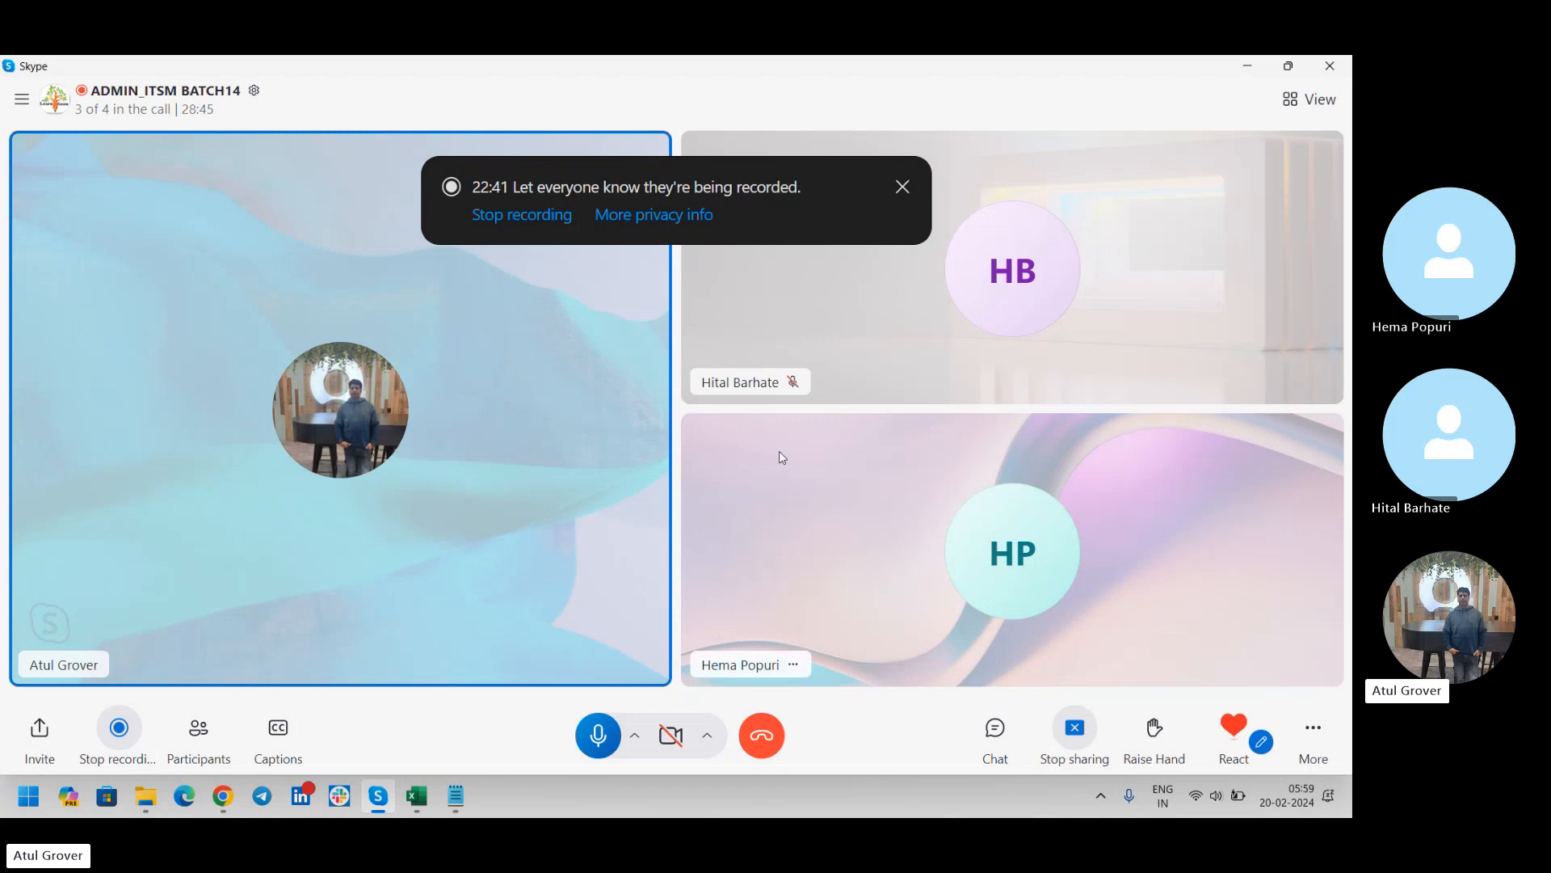
click(459, 798)
click(358, 418)
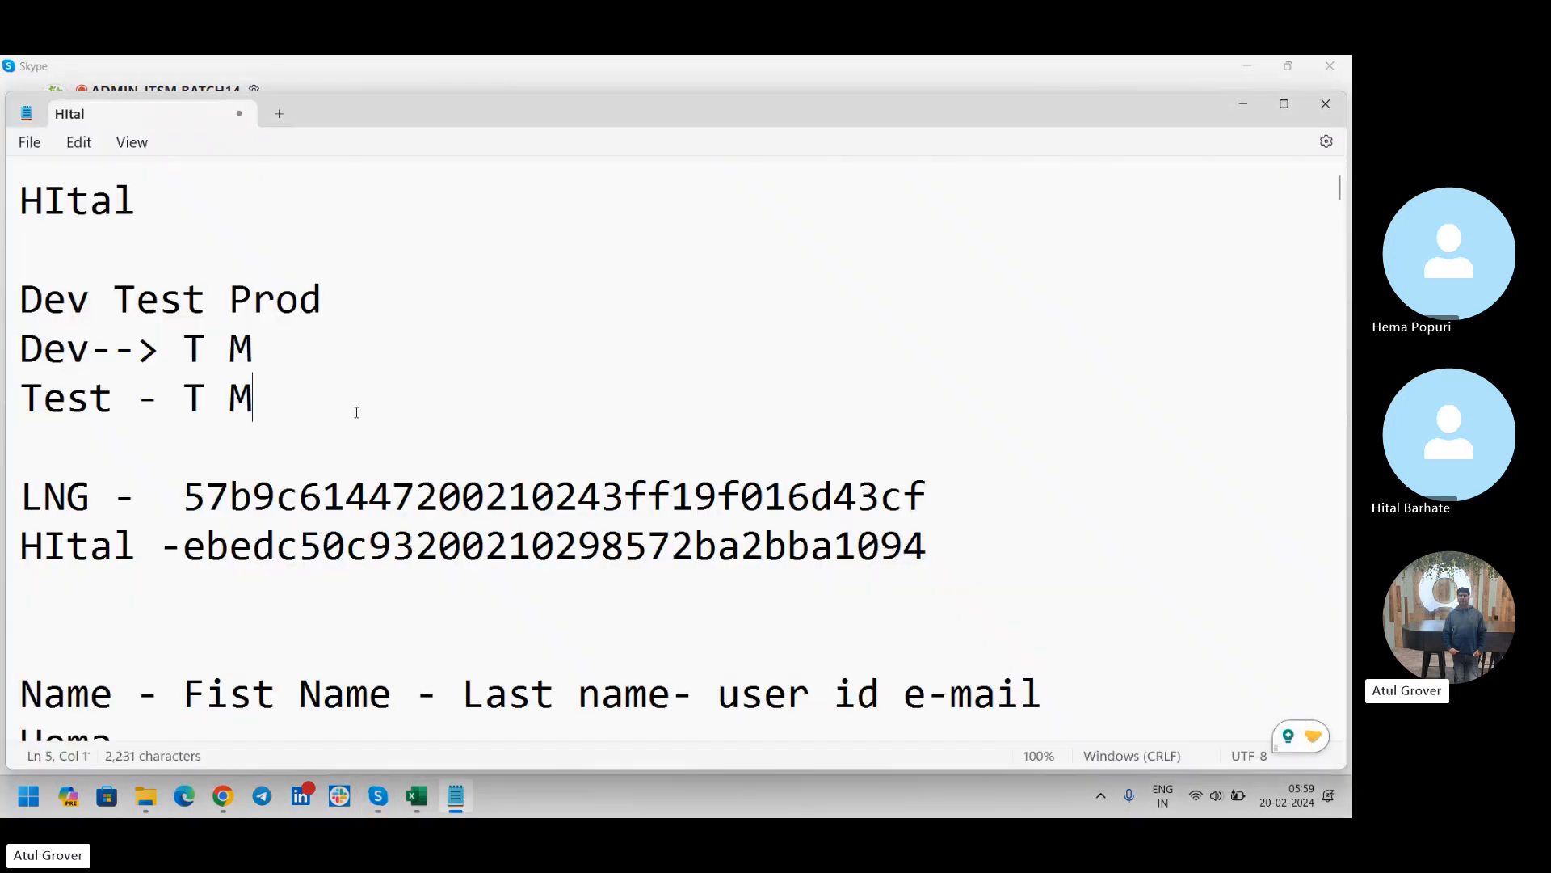
key(Return)
key(Return)
text(Clon)
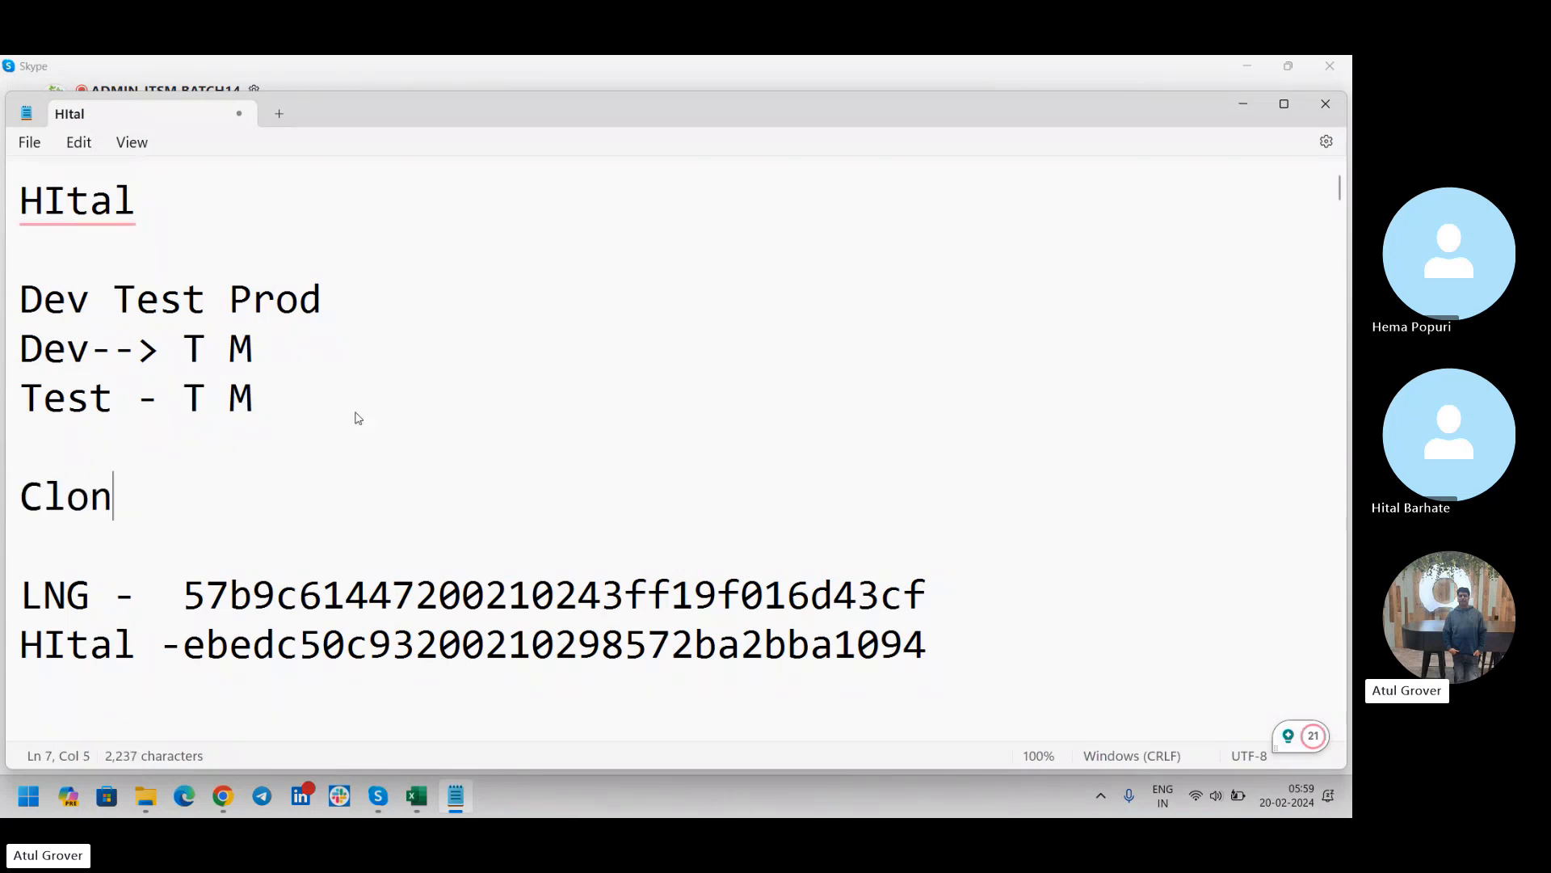
text(e - Upgrade)
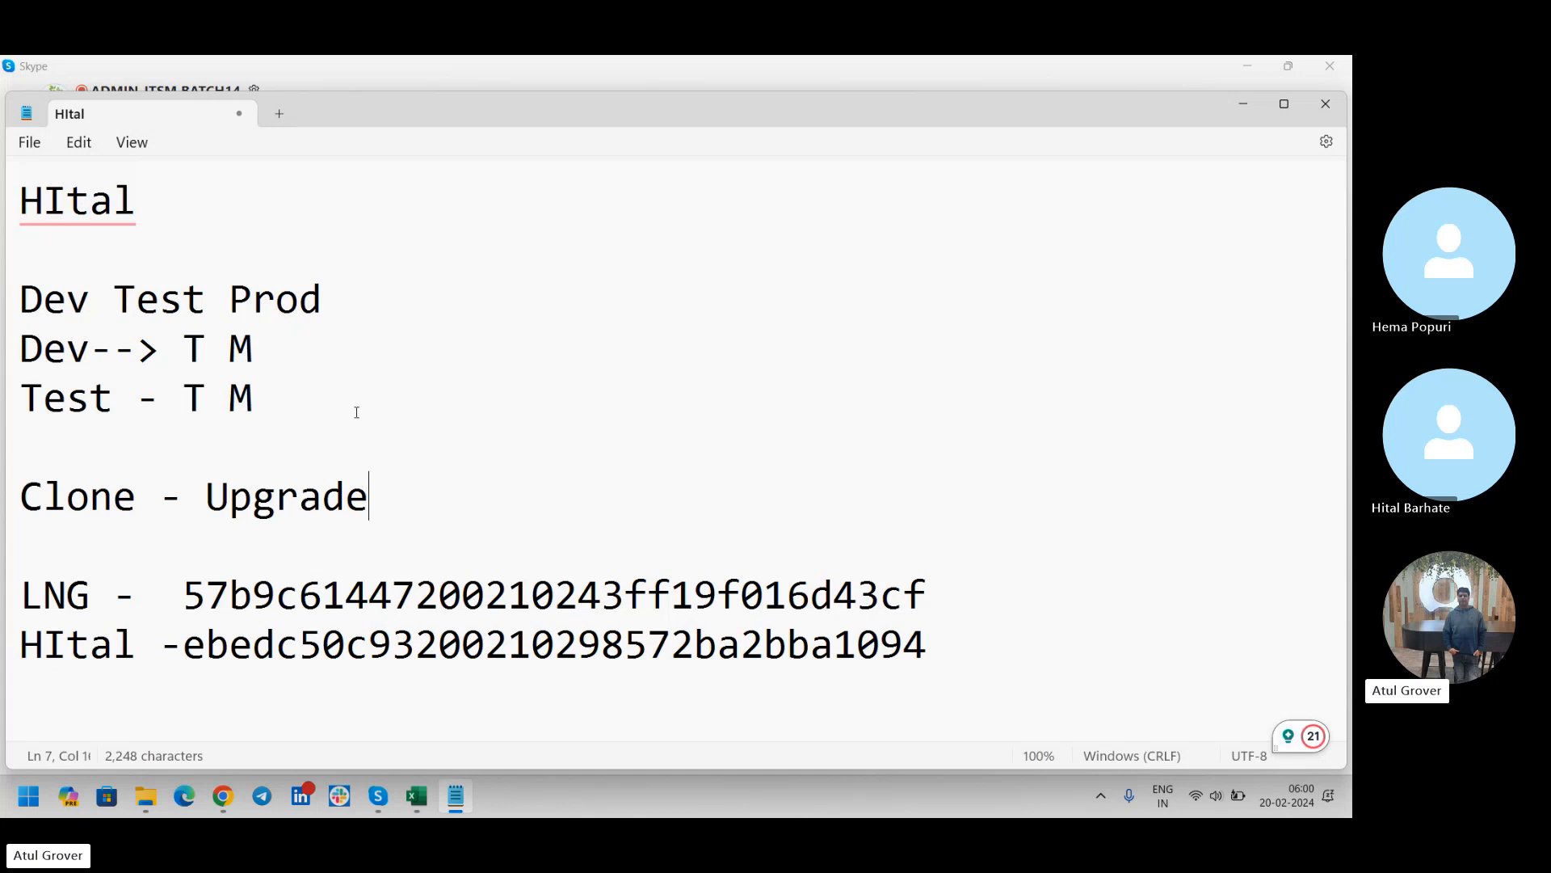
Add the line "Family -- SN Upgrade not Update" below the "Clone - Upgrade" note, separated by a blank line
key(alt+Tab)
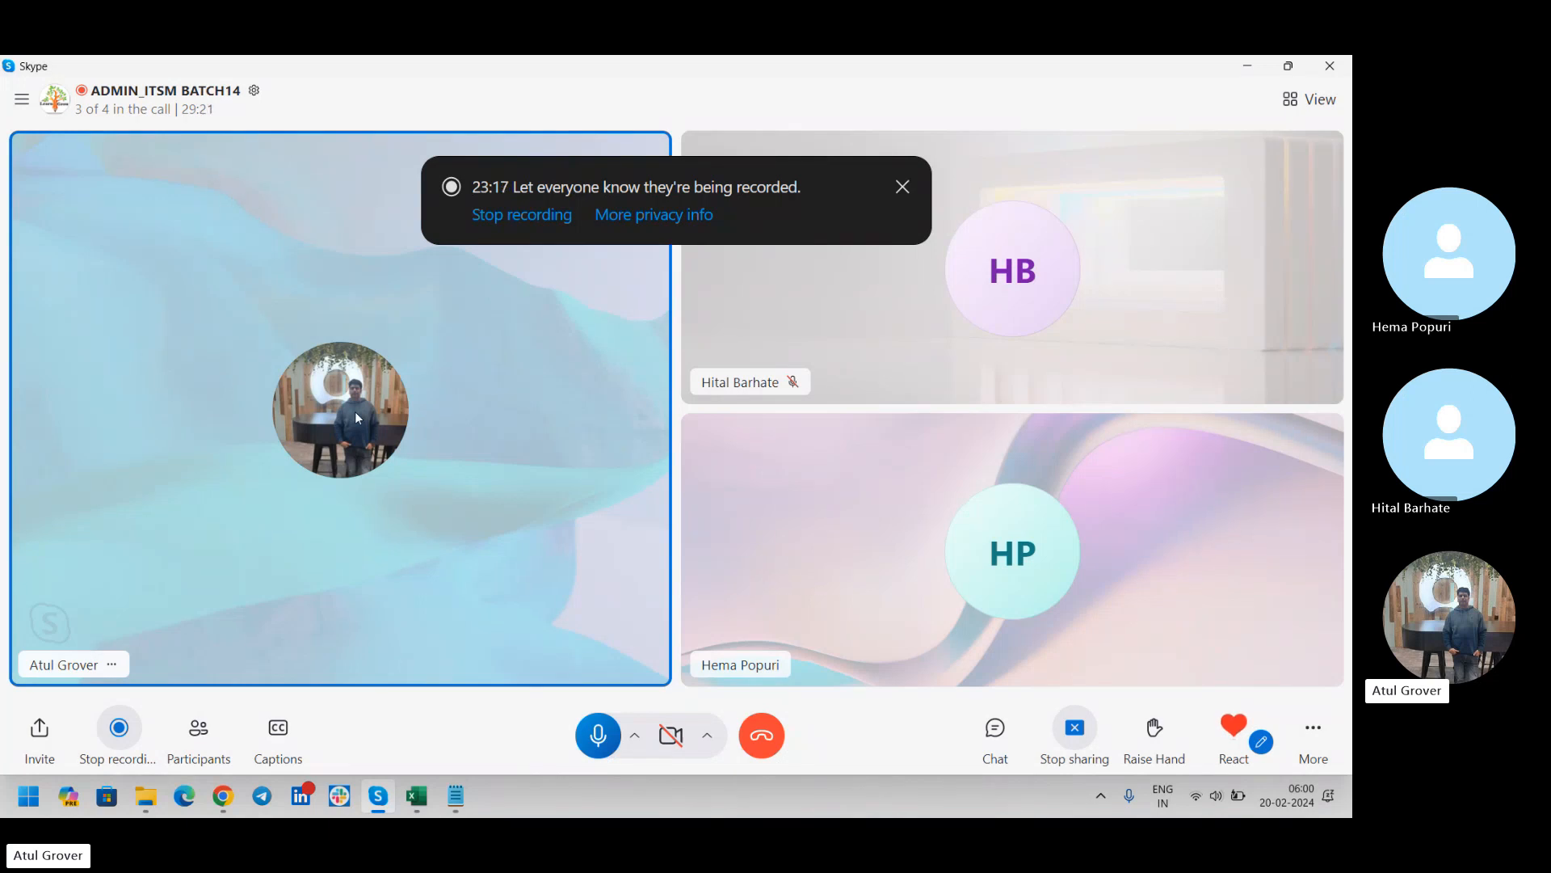
key(alt+Tab)
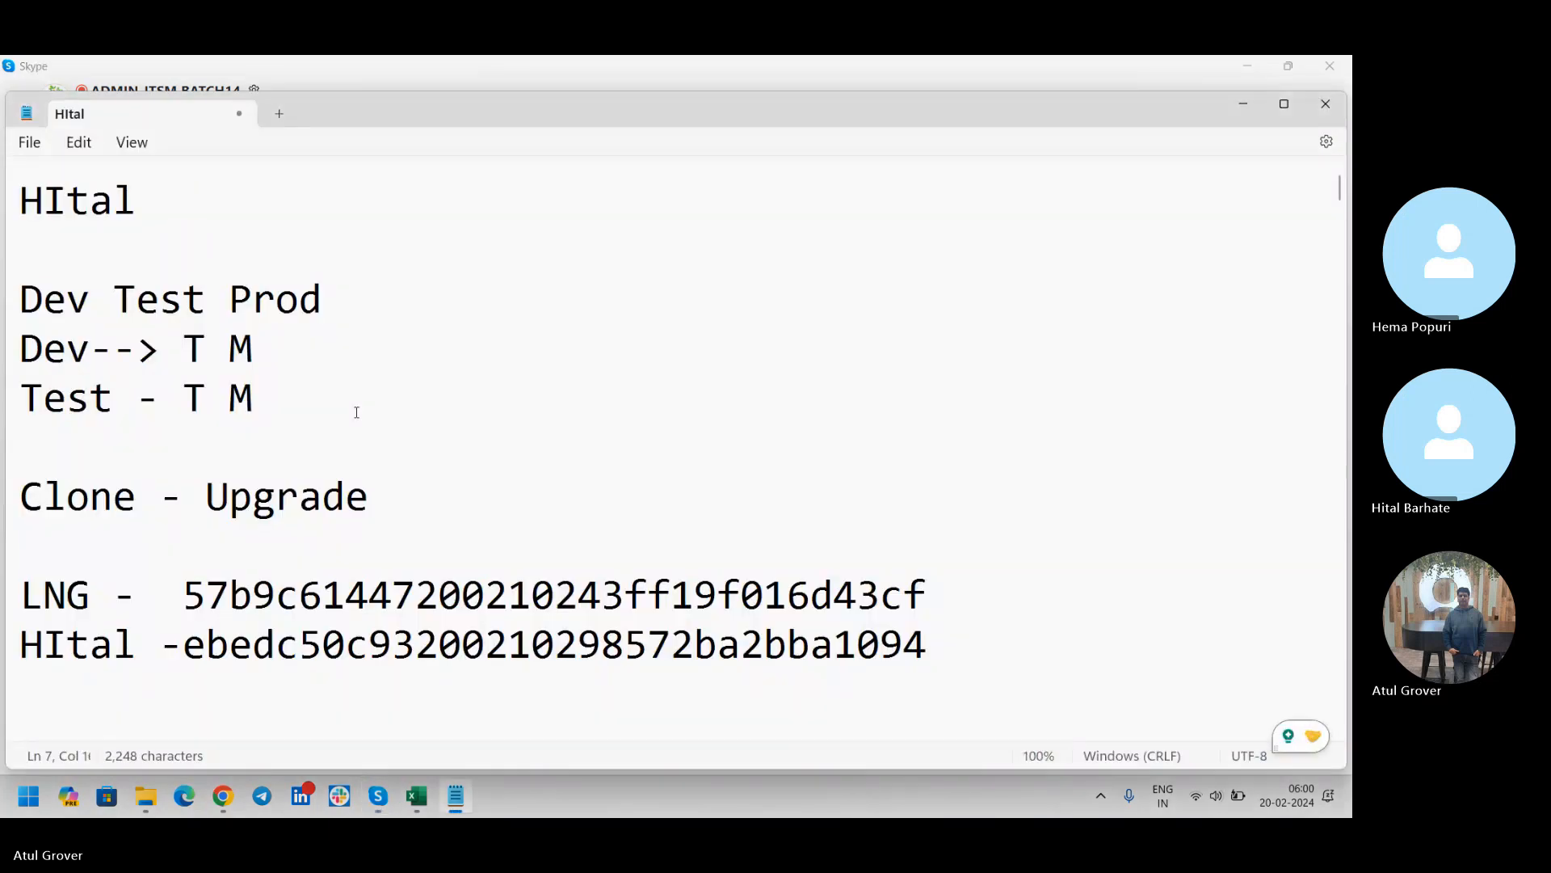
key(Return)
key(Return)
text(Fam)
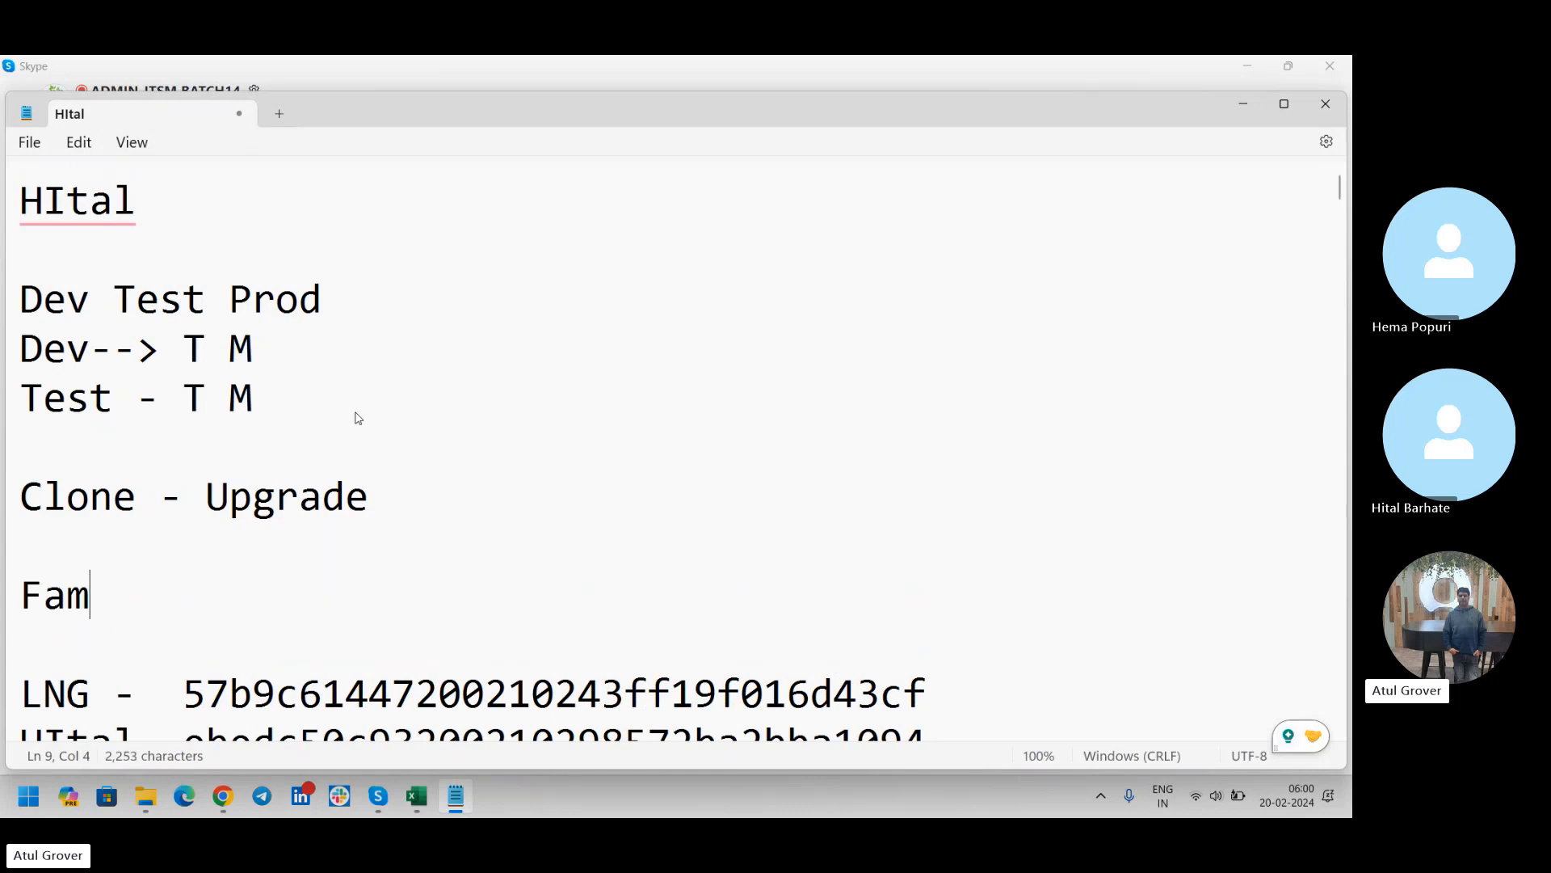
text(ily -- SN )
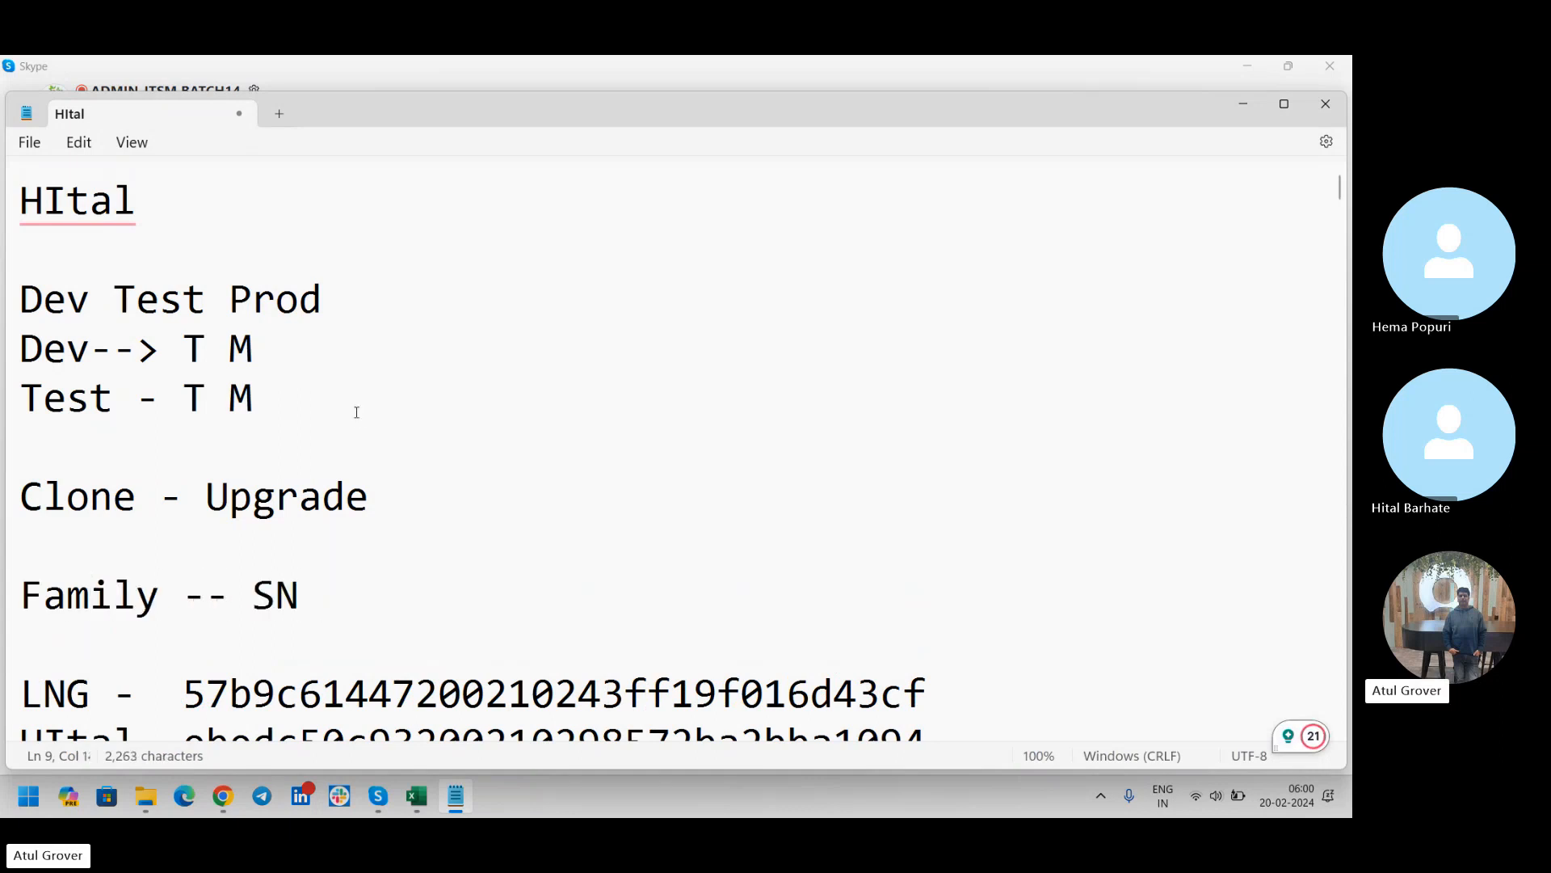
text(Upgrade)
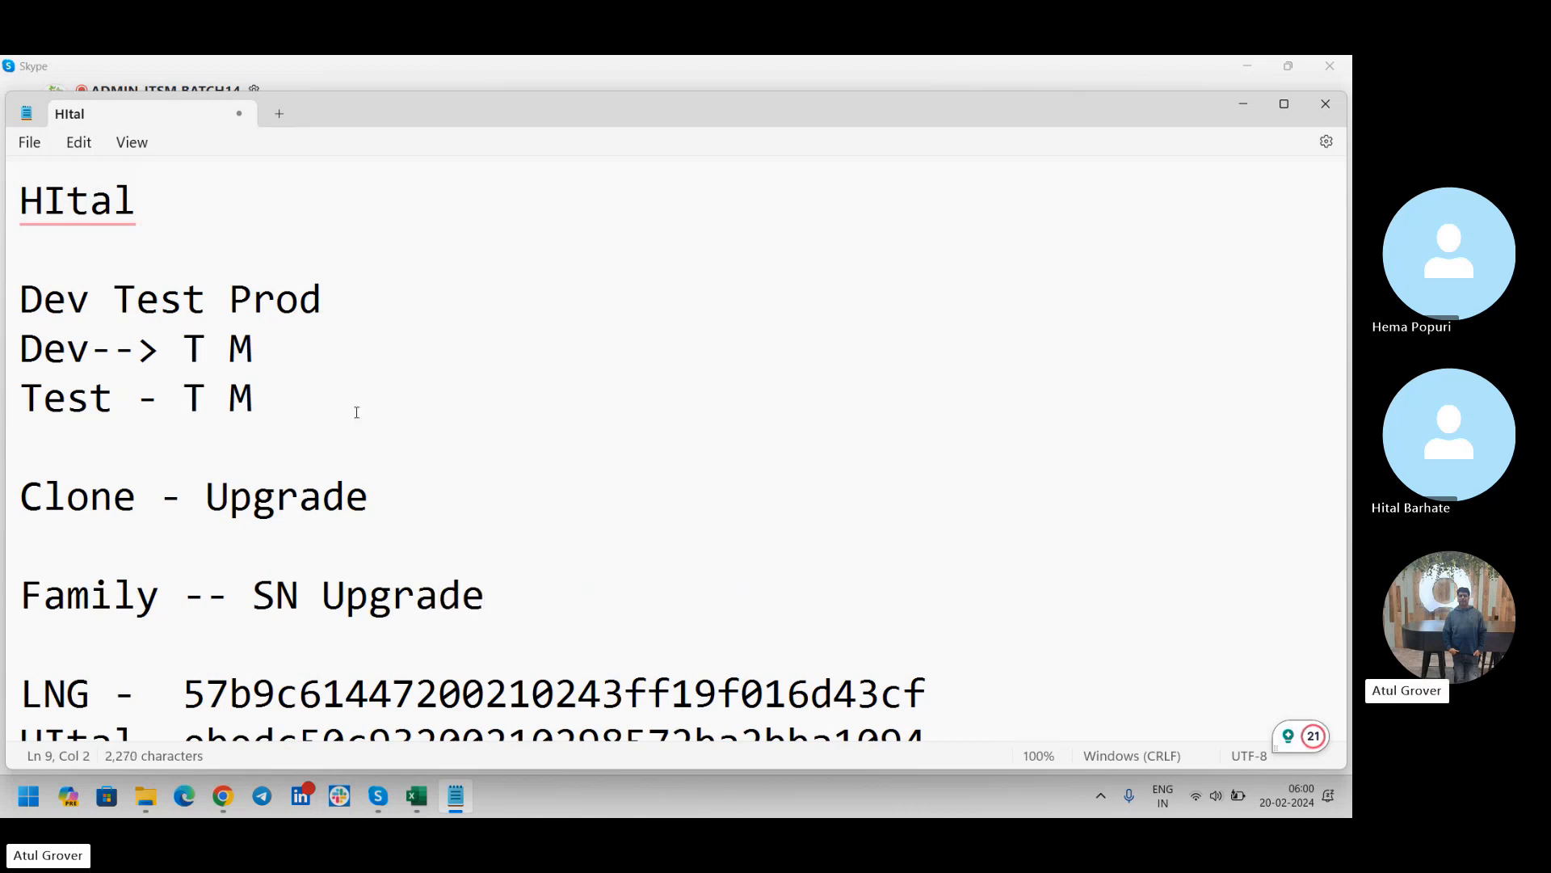
text( no)
text(Upd)
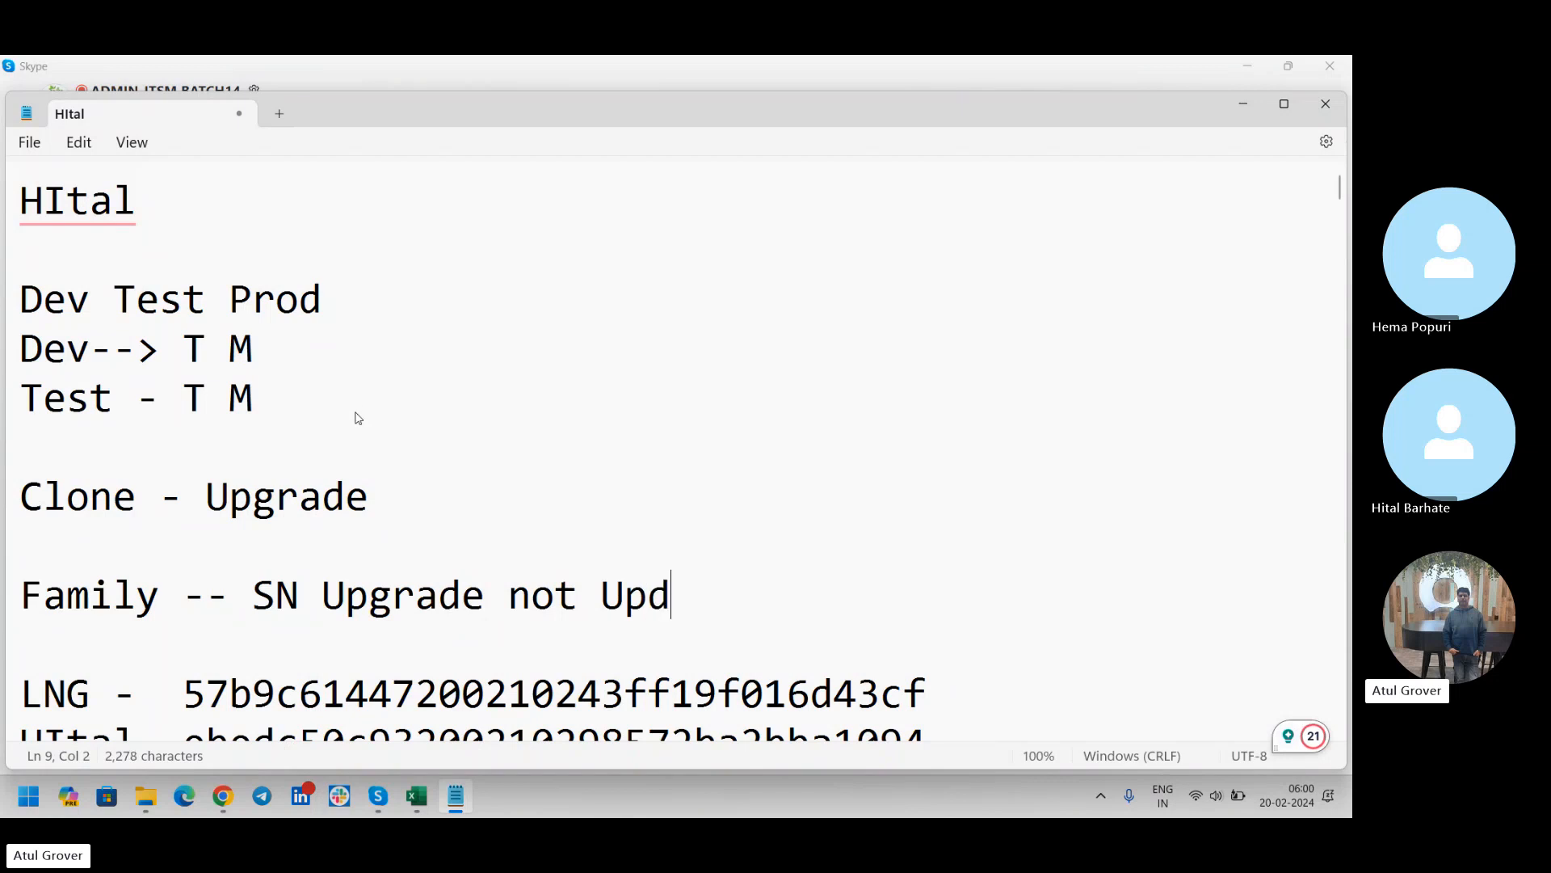
text(aet)
key(BackSpace)
key(BackSpace)
text(te)
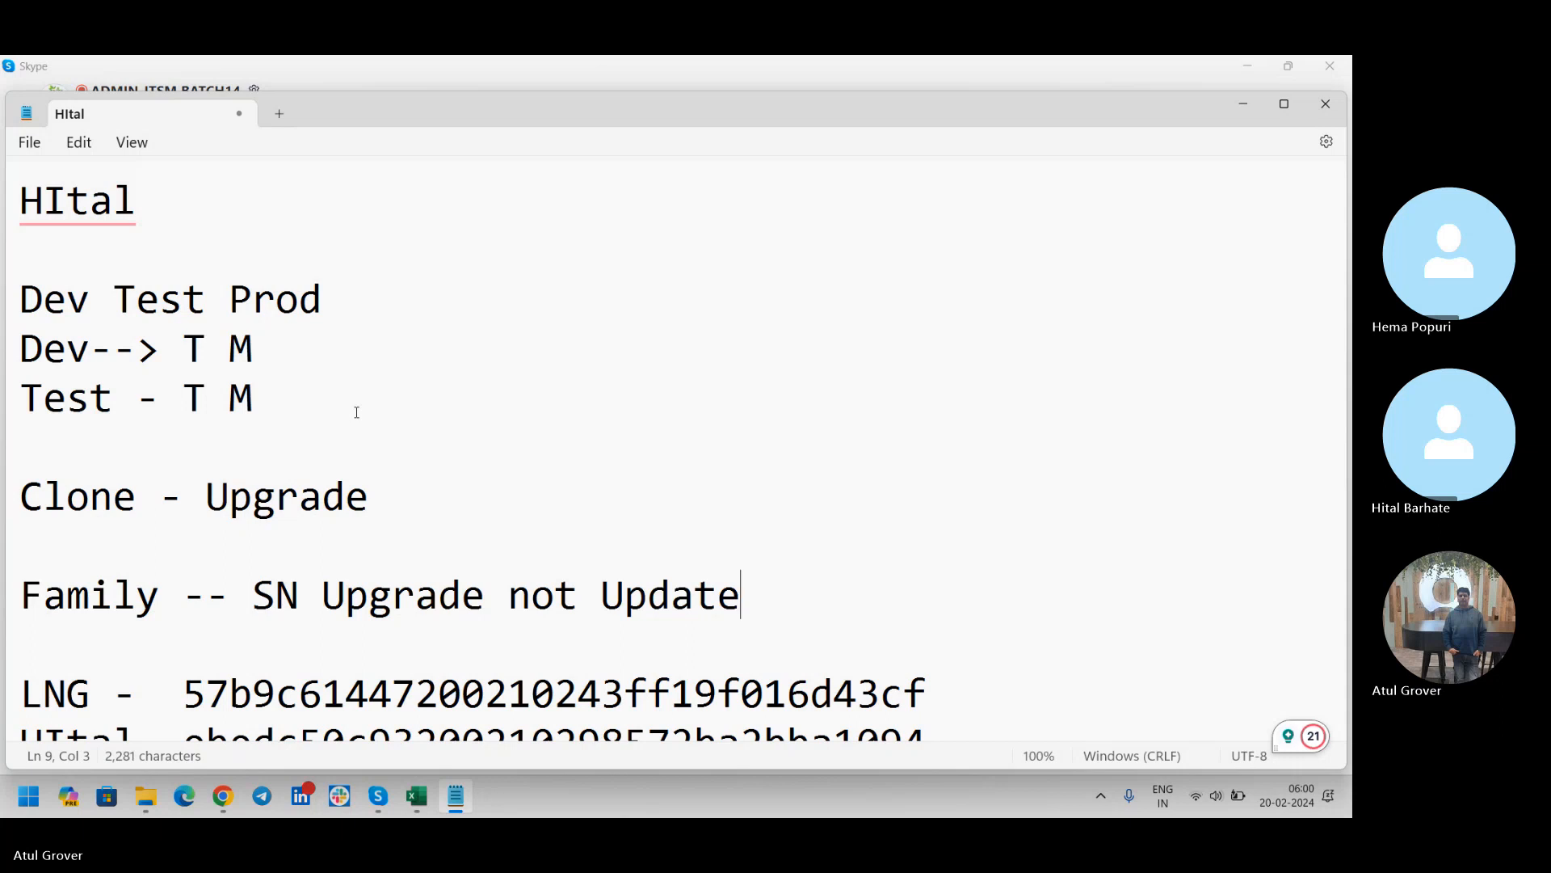
key(alt+Tab)
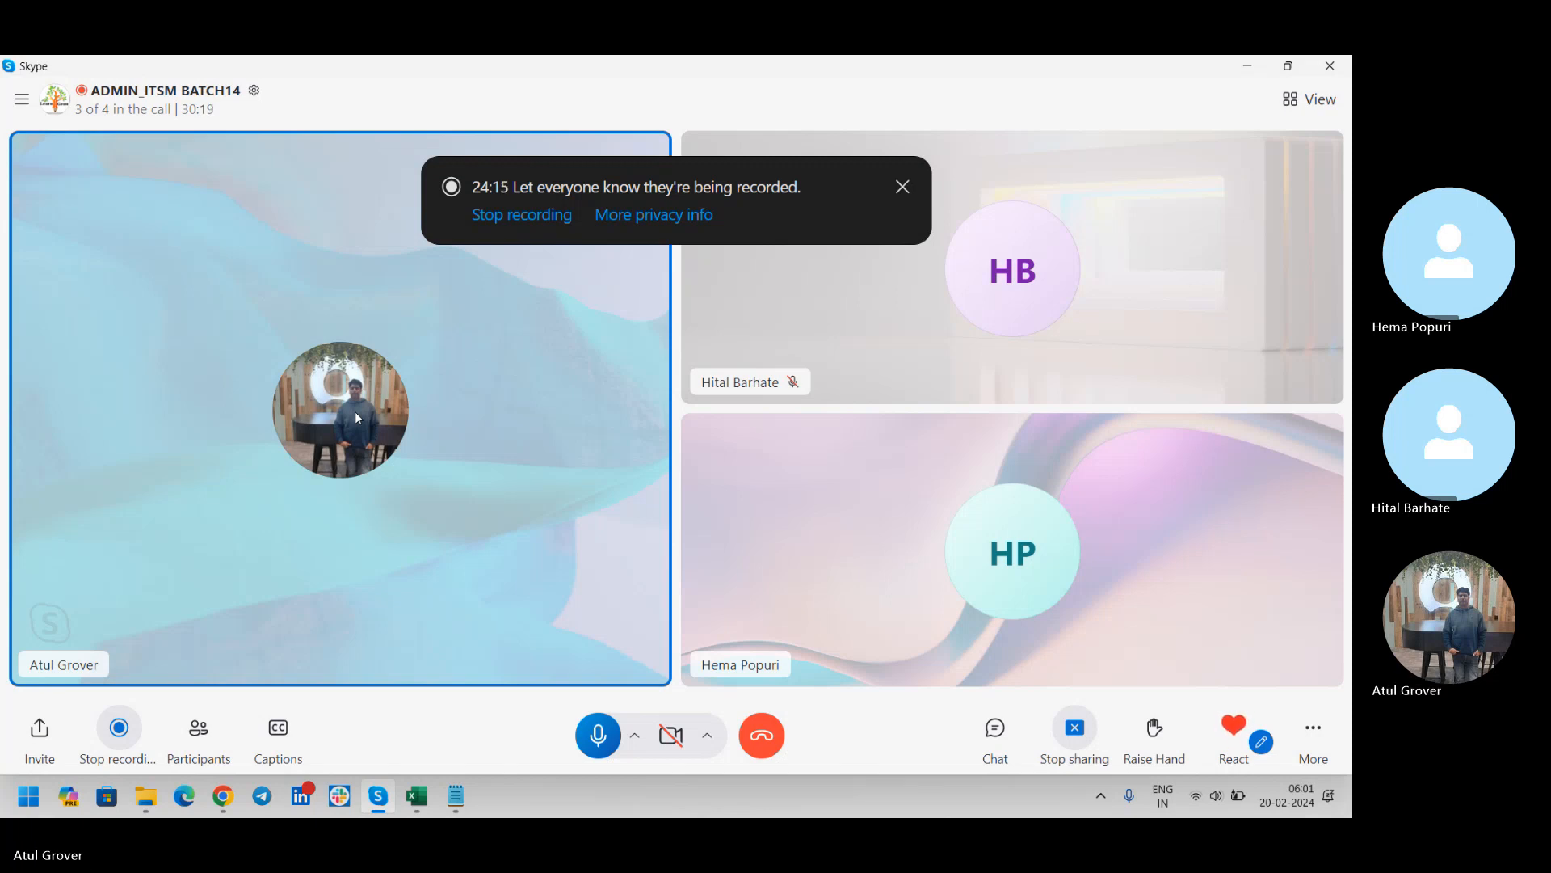
key(alt+Tab)
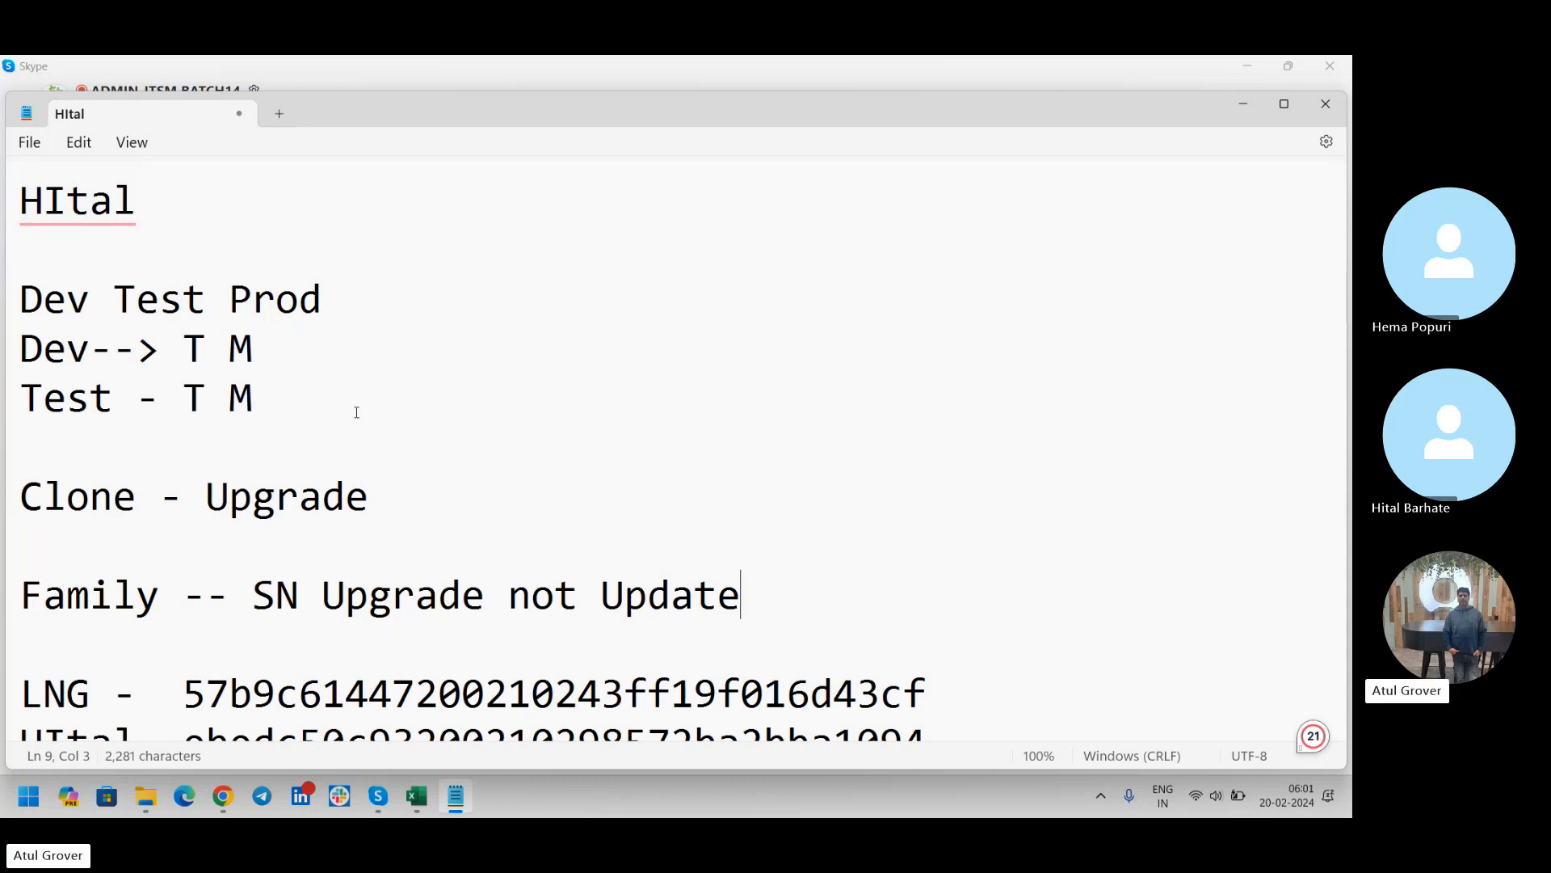
Add the line "Dev - Test - Prod --- synch" below the "Family -- SN Upgrade not Update" note, separated by a blank line
key(Return)
key(Return)
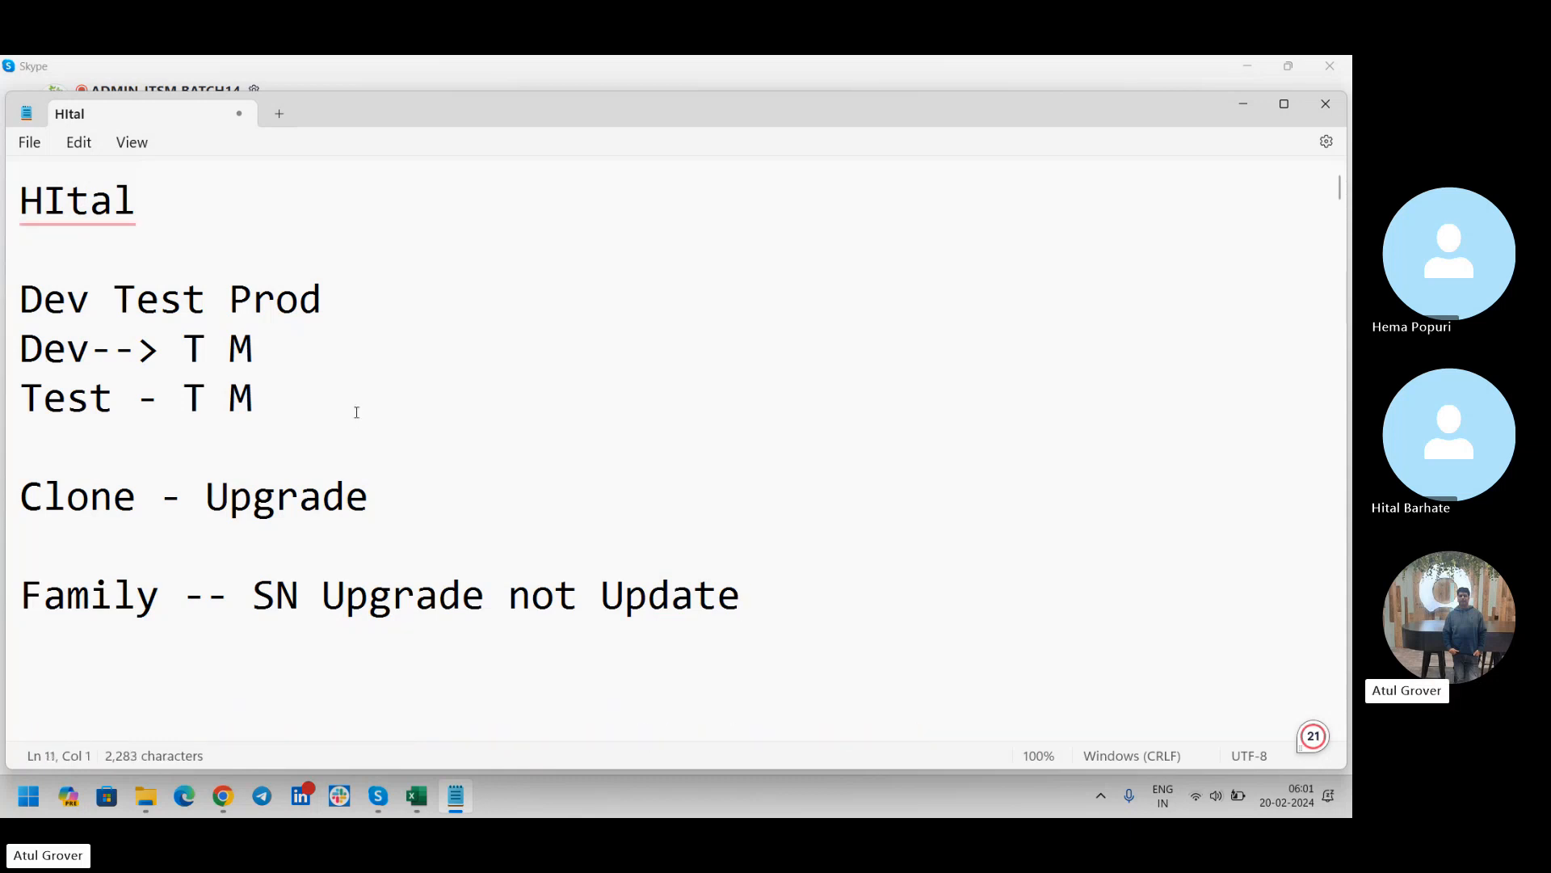
text(Dev - Te)
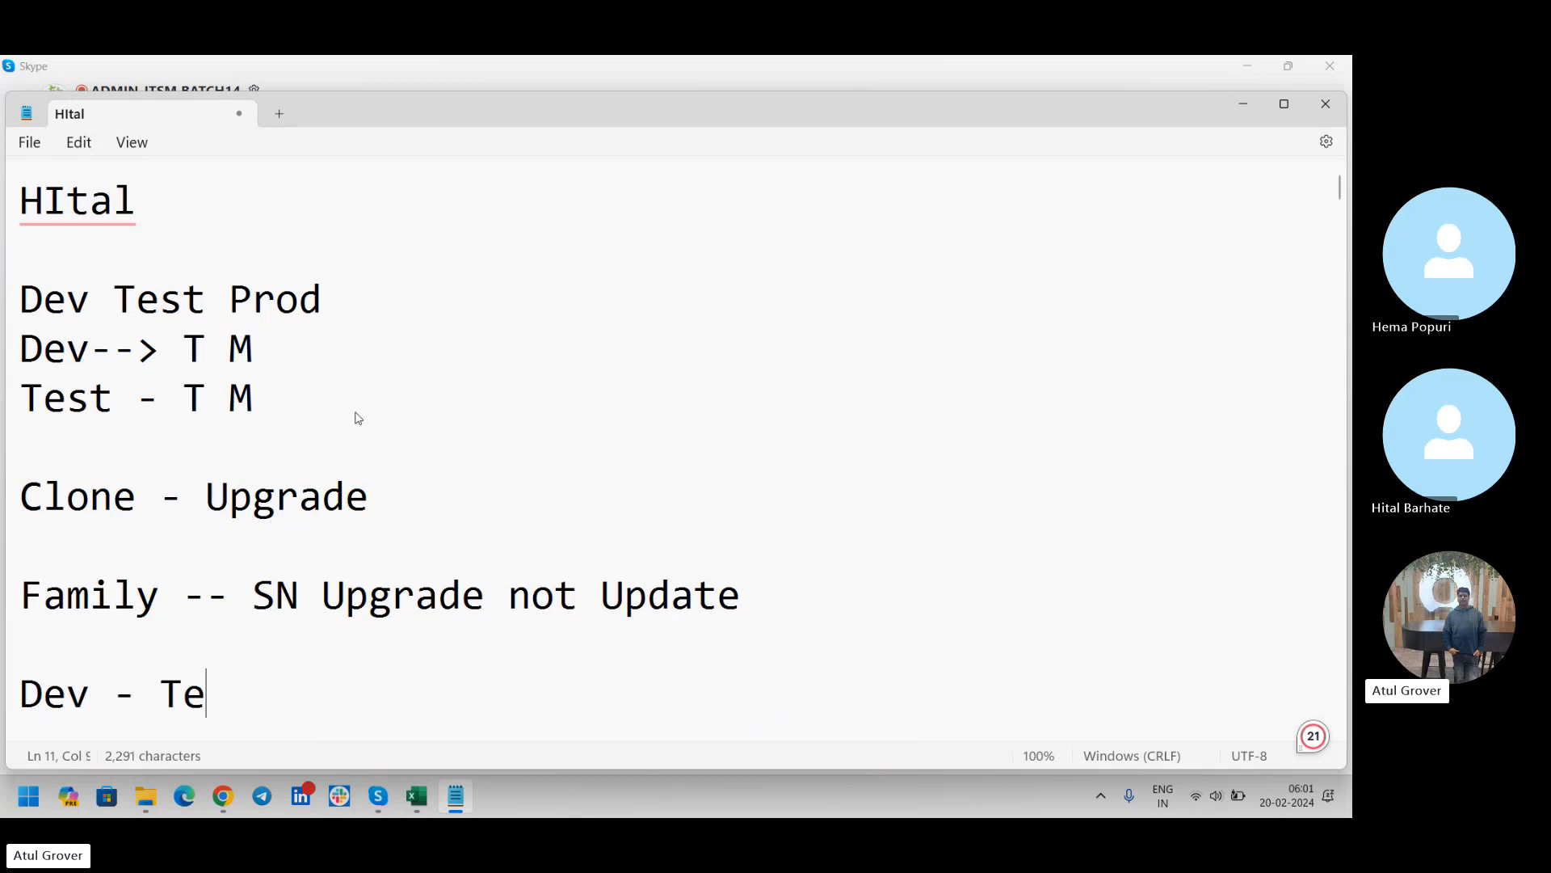
text(st - Prod )
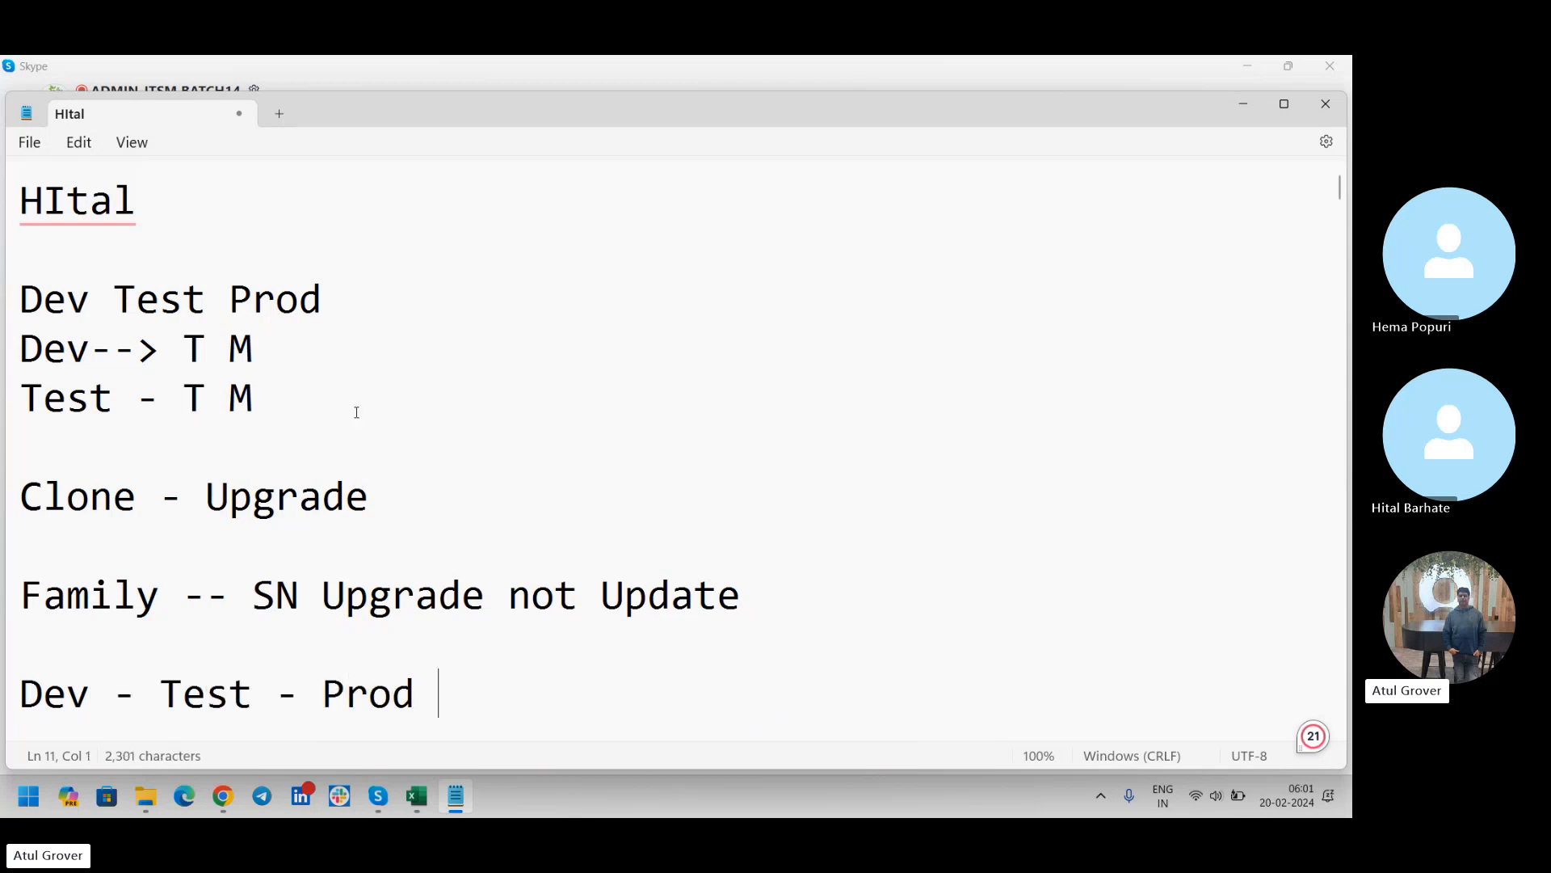
text(--- SYn)
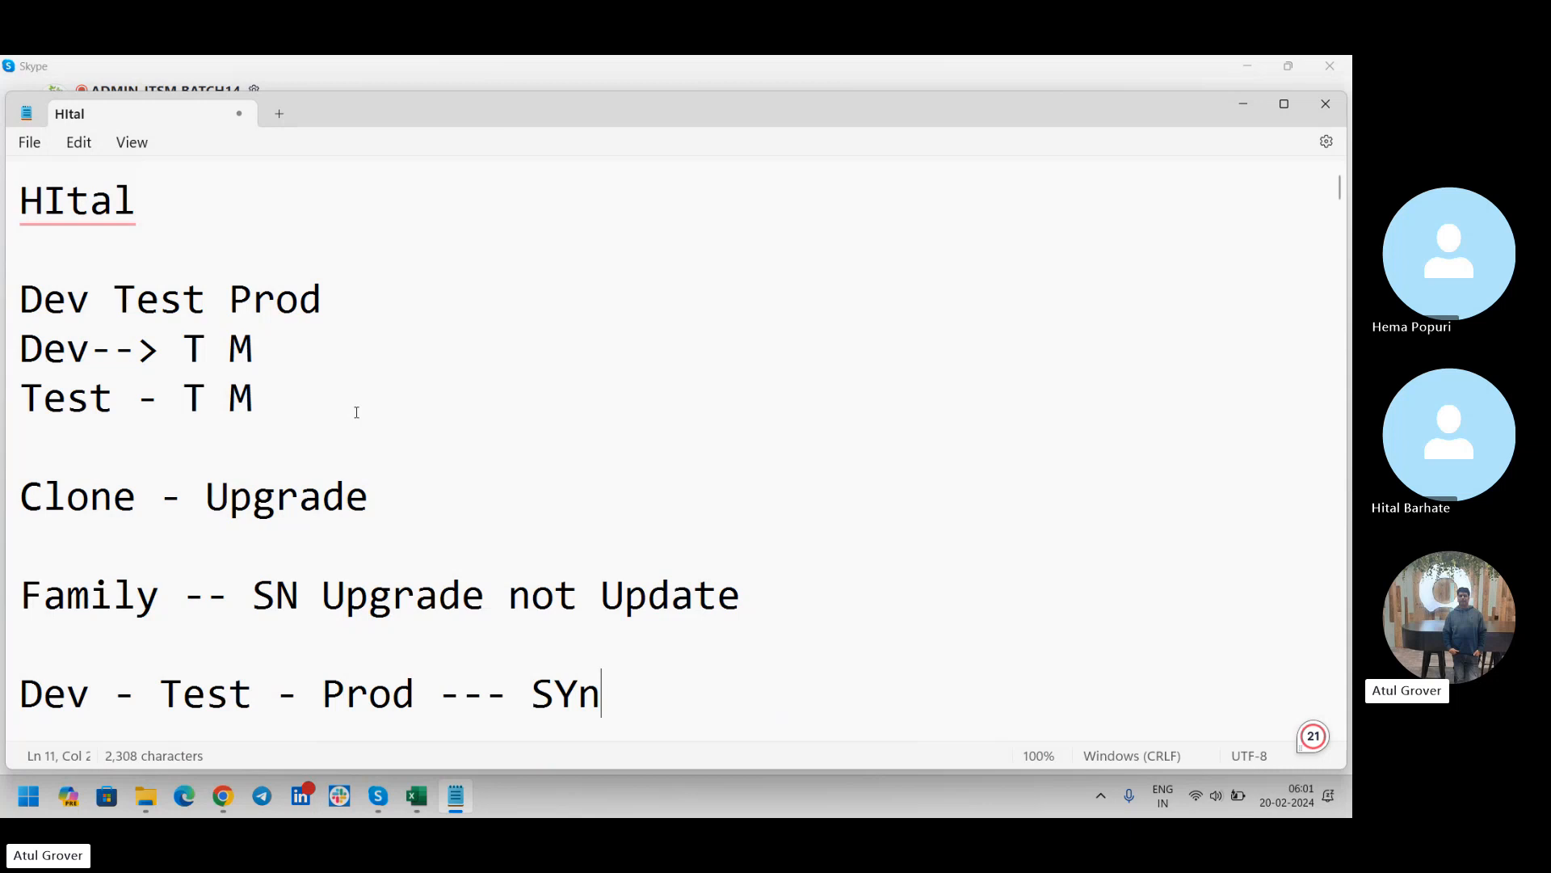
key(BackSpace)
key(BackSpace)
key(BackSpace)
text(synch)
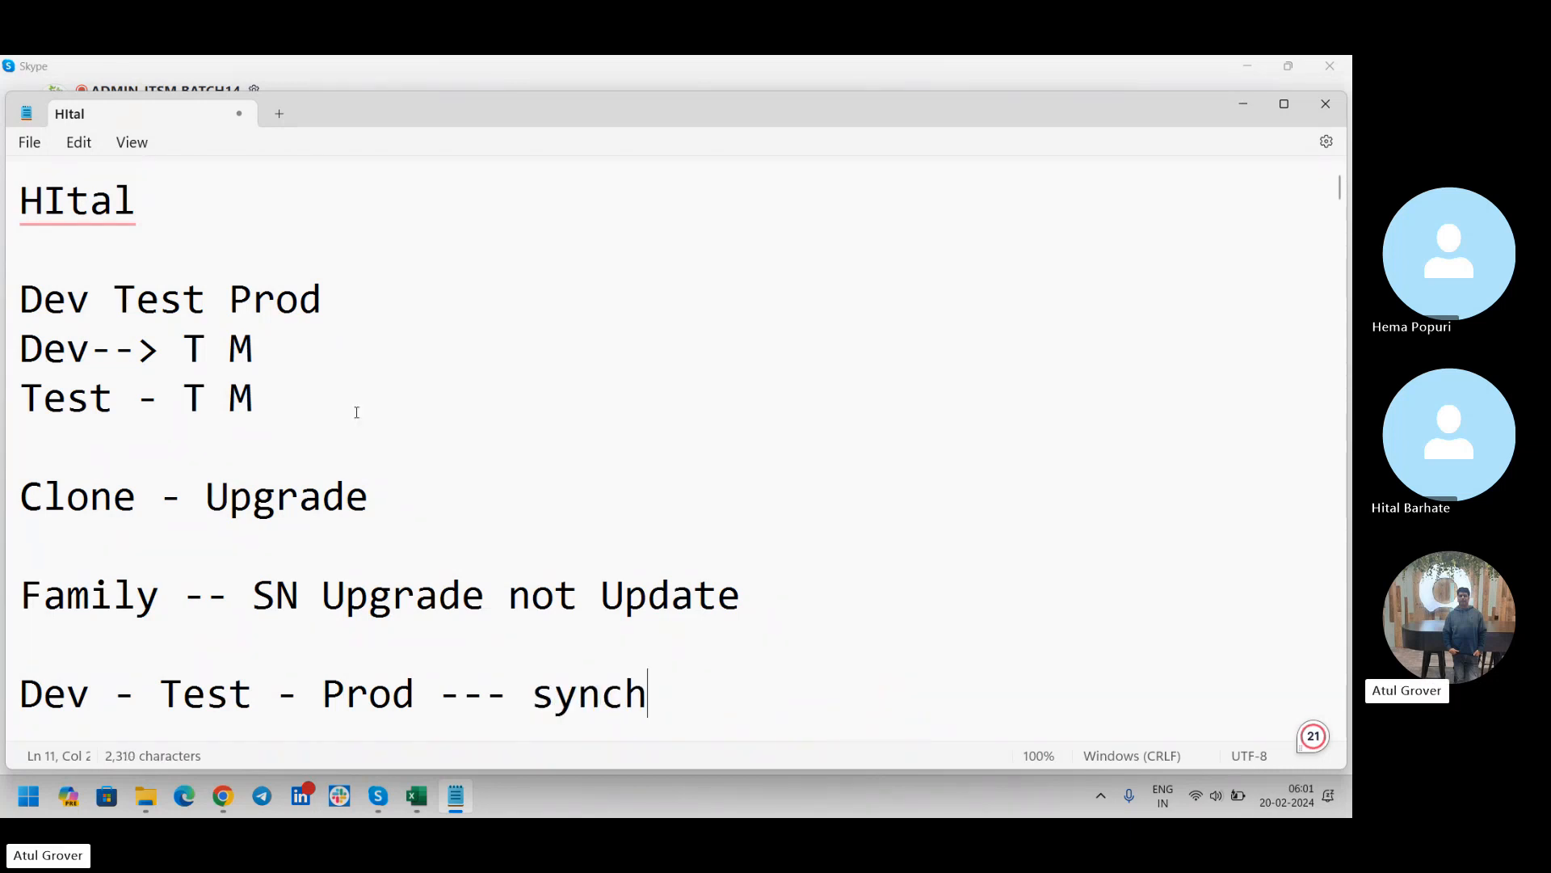
Highlight the Dev, Test and Prod environments in the "Dev - Test - Prod --- synch" note, individually and together, to review them
key(alt+Tab)
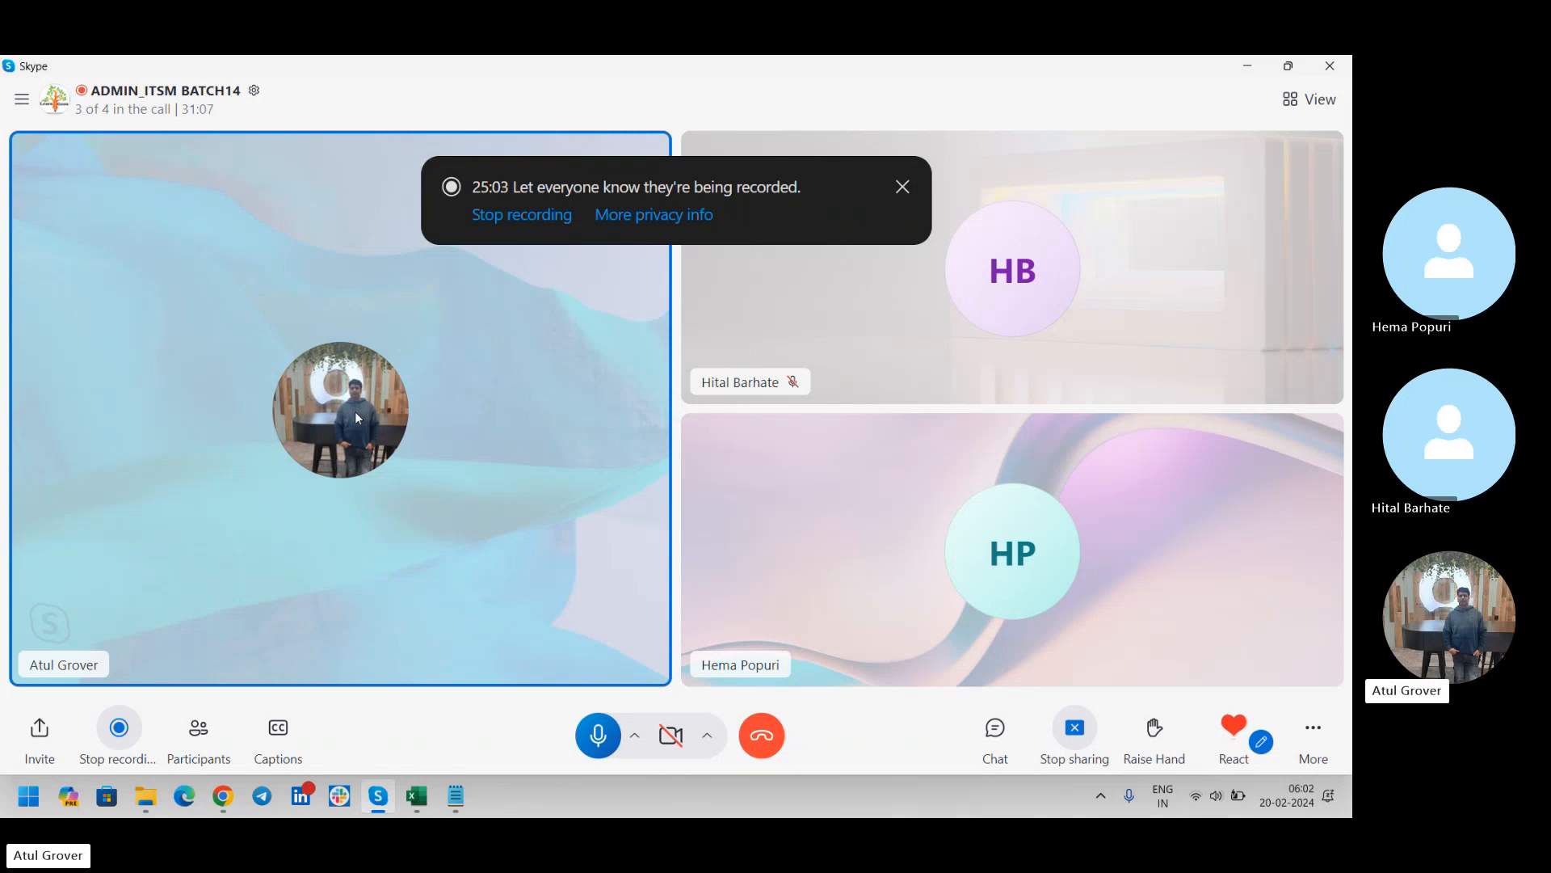
key(alt+Tab)
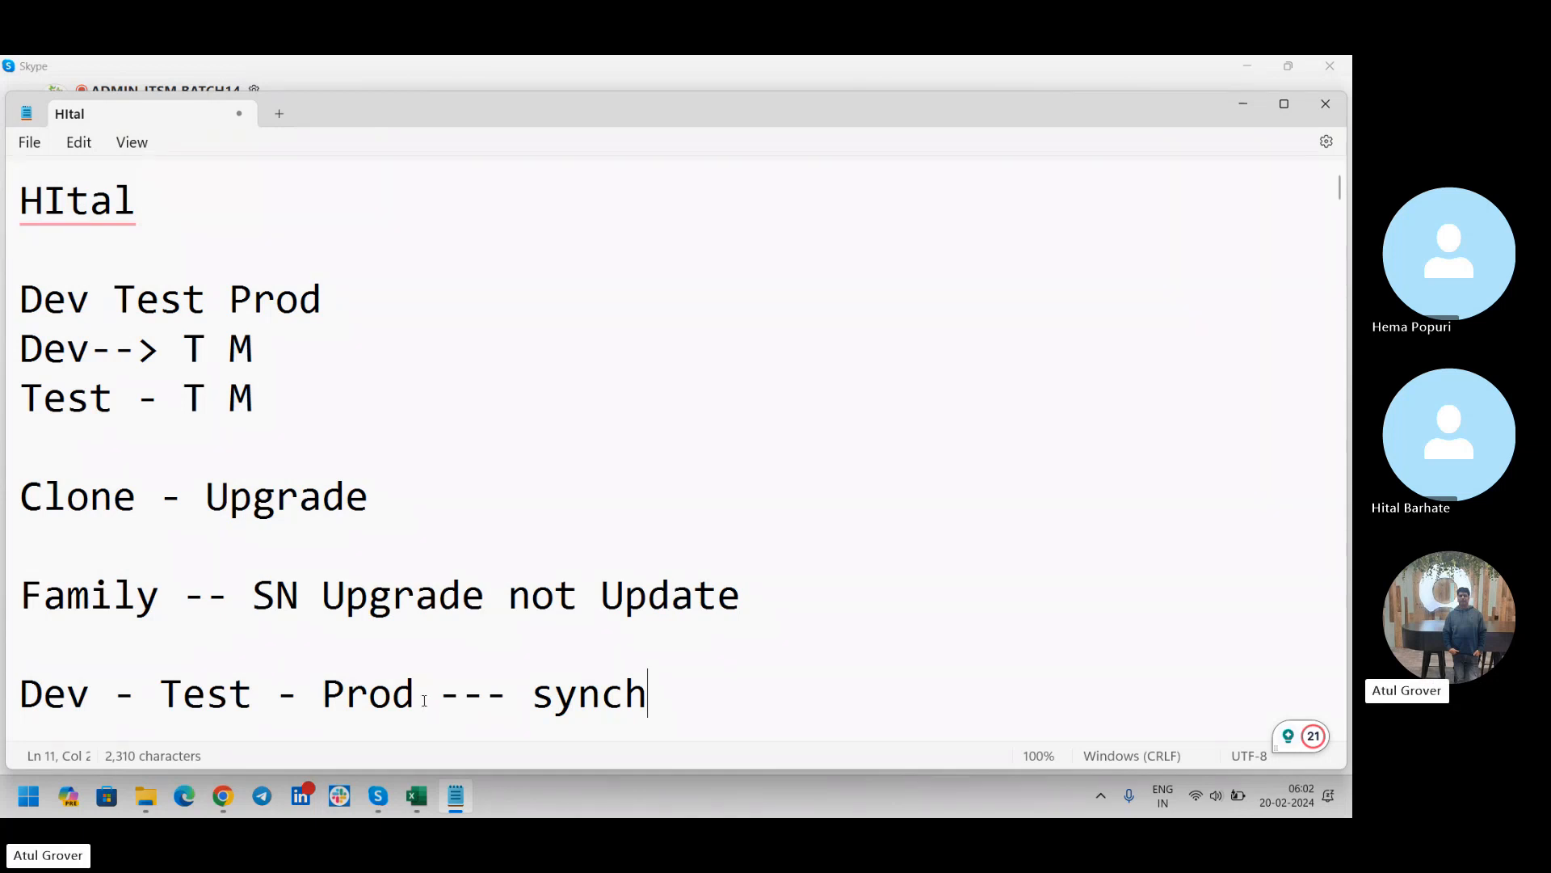
drag(419, 695, 21, 703)
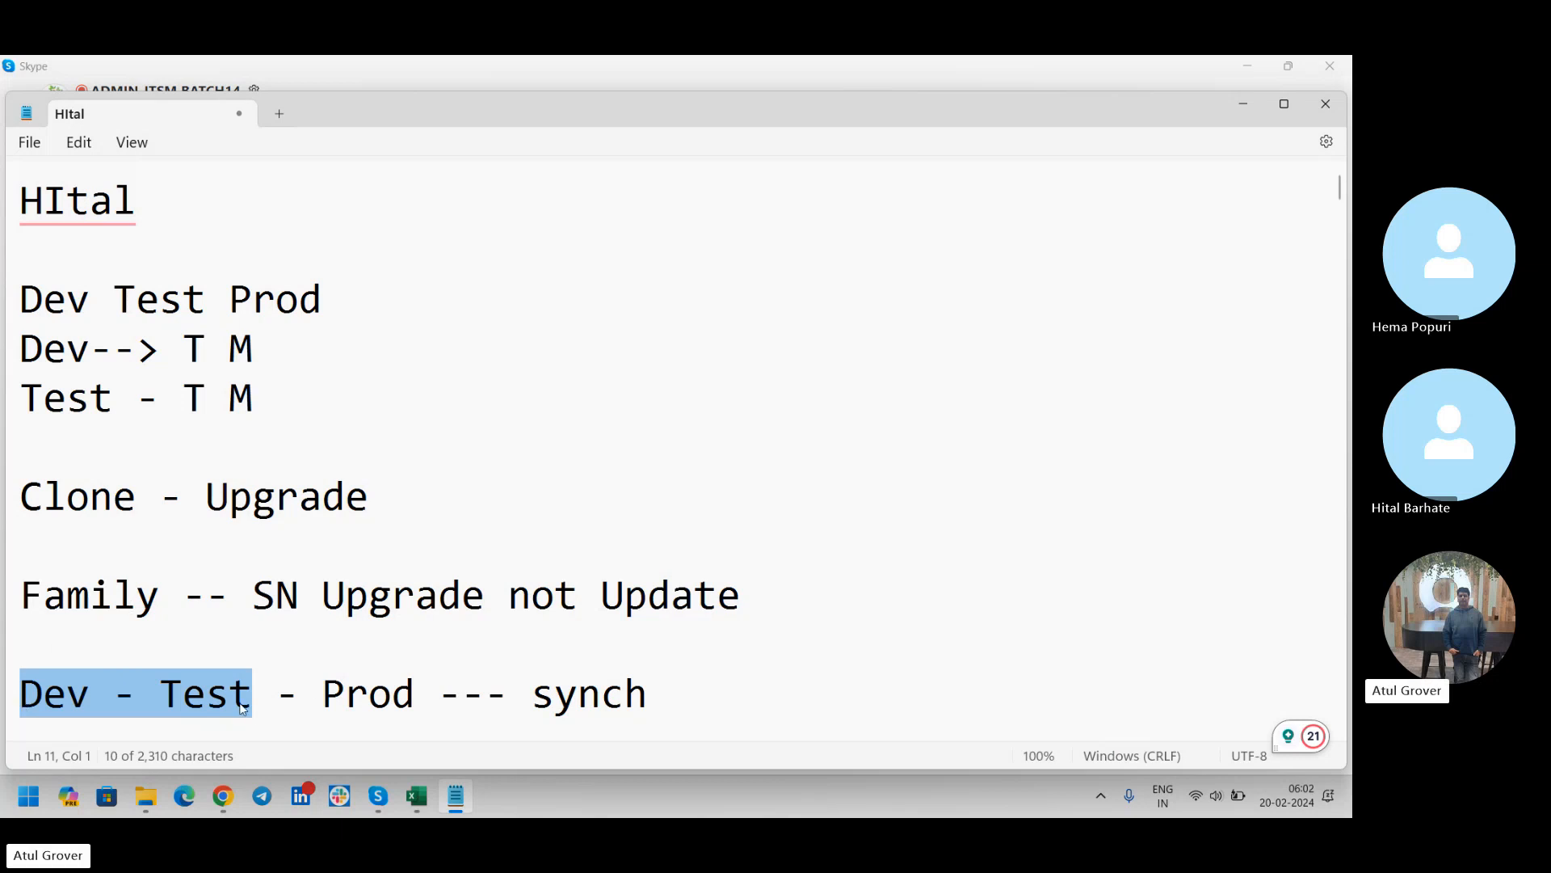
click(431, 687)
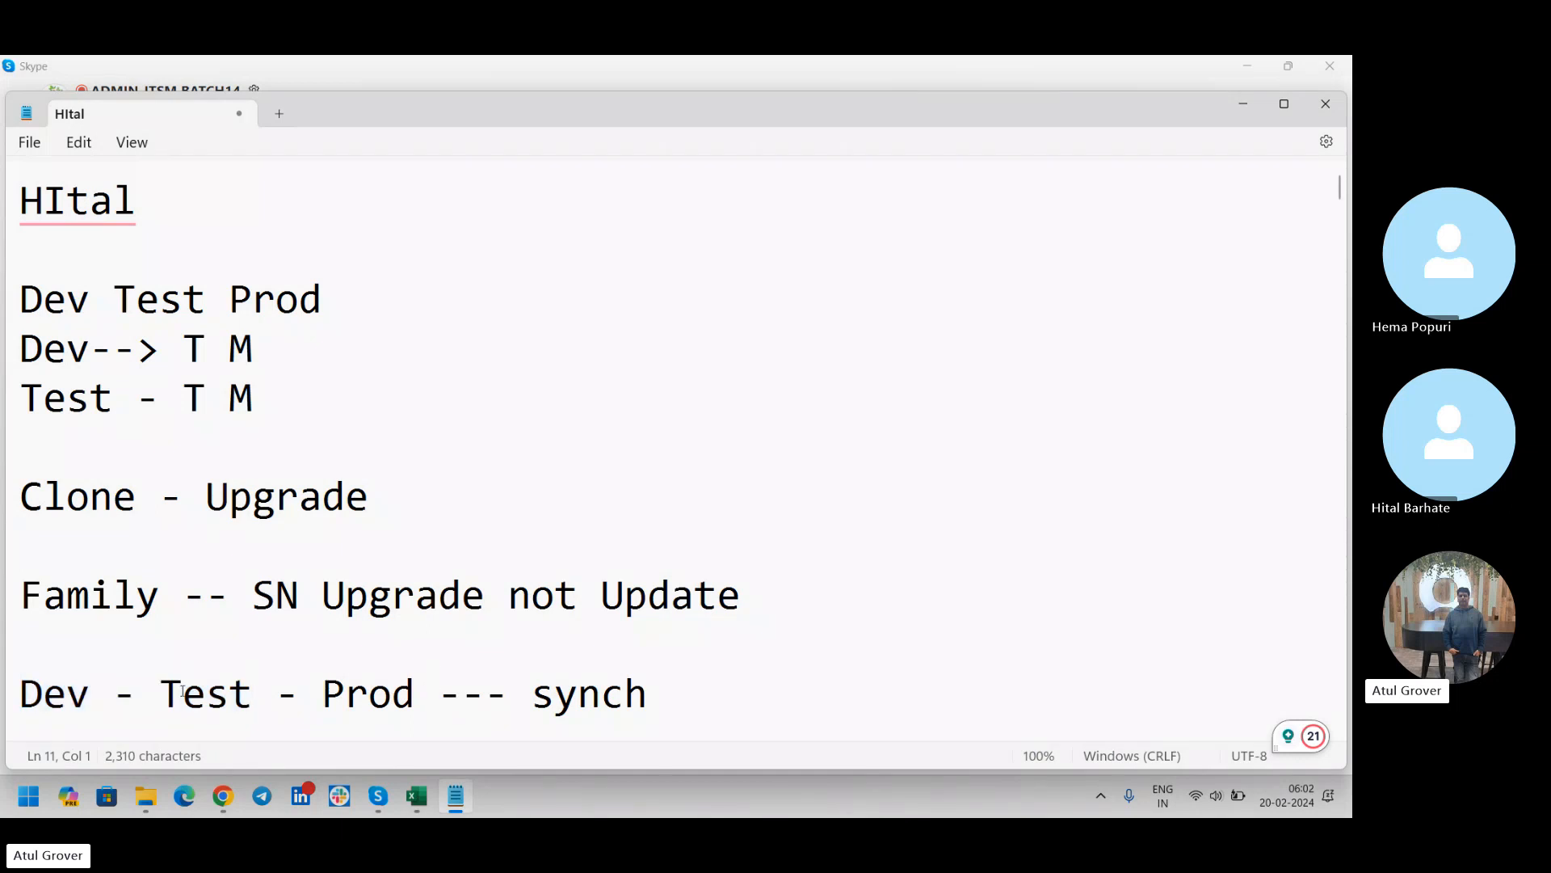
double_click(54, 693)
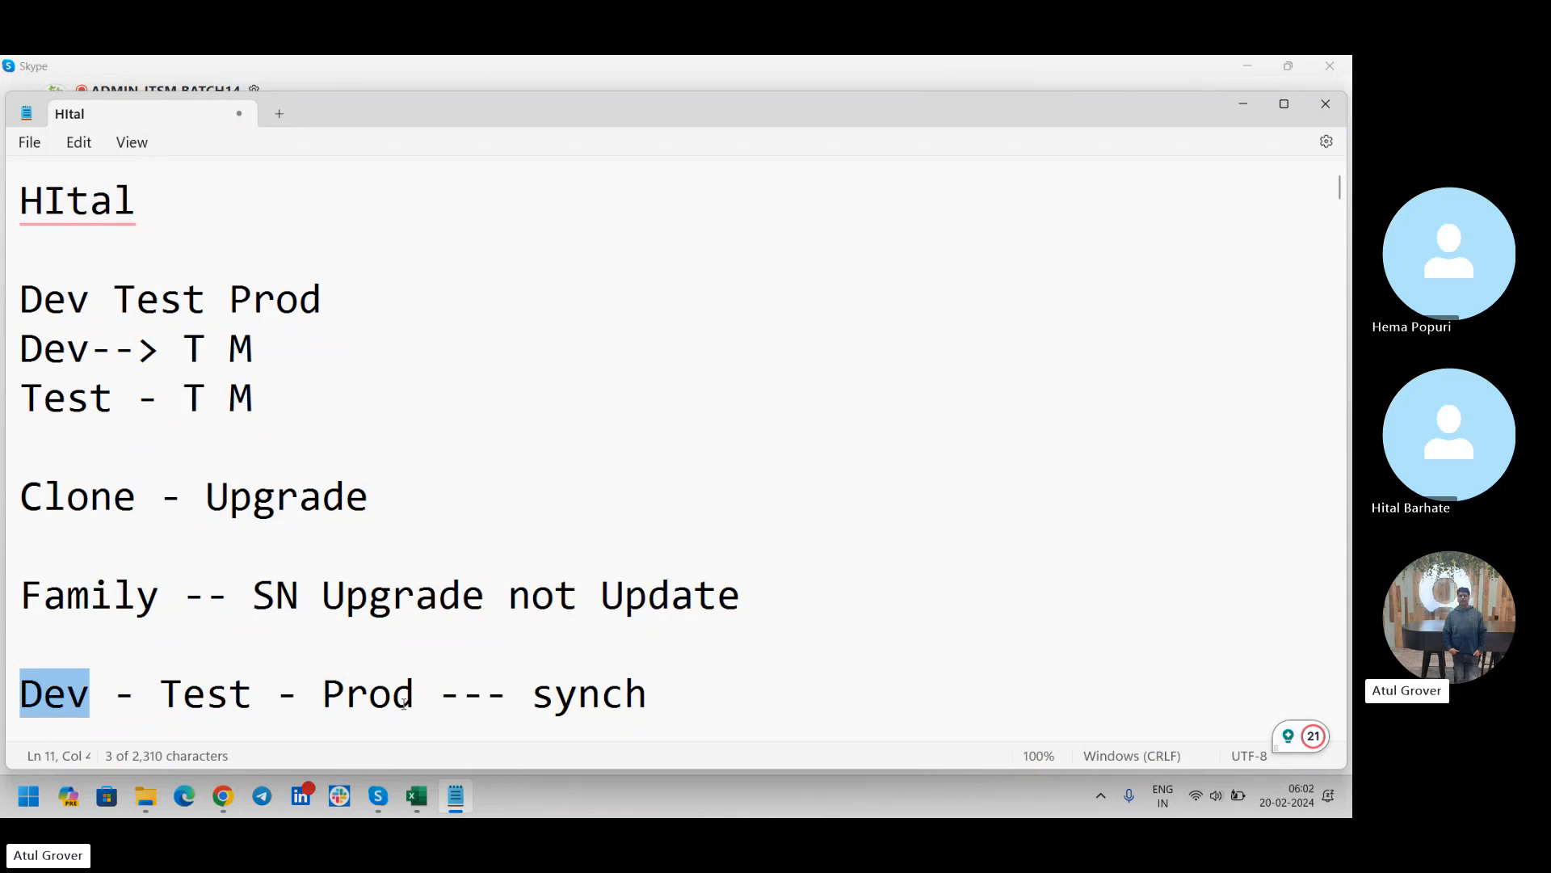
drag(252, 705, 181, 706)
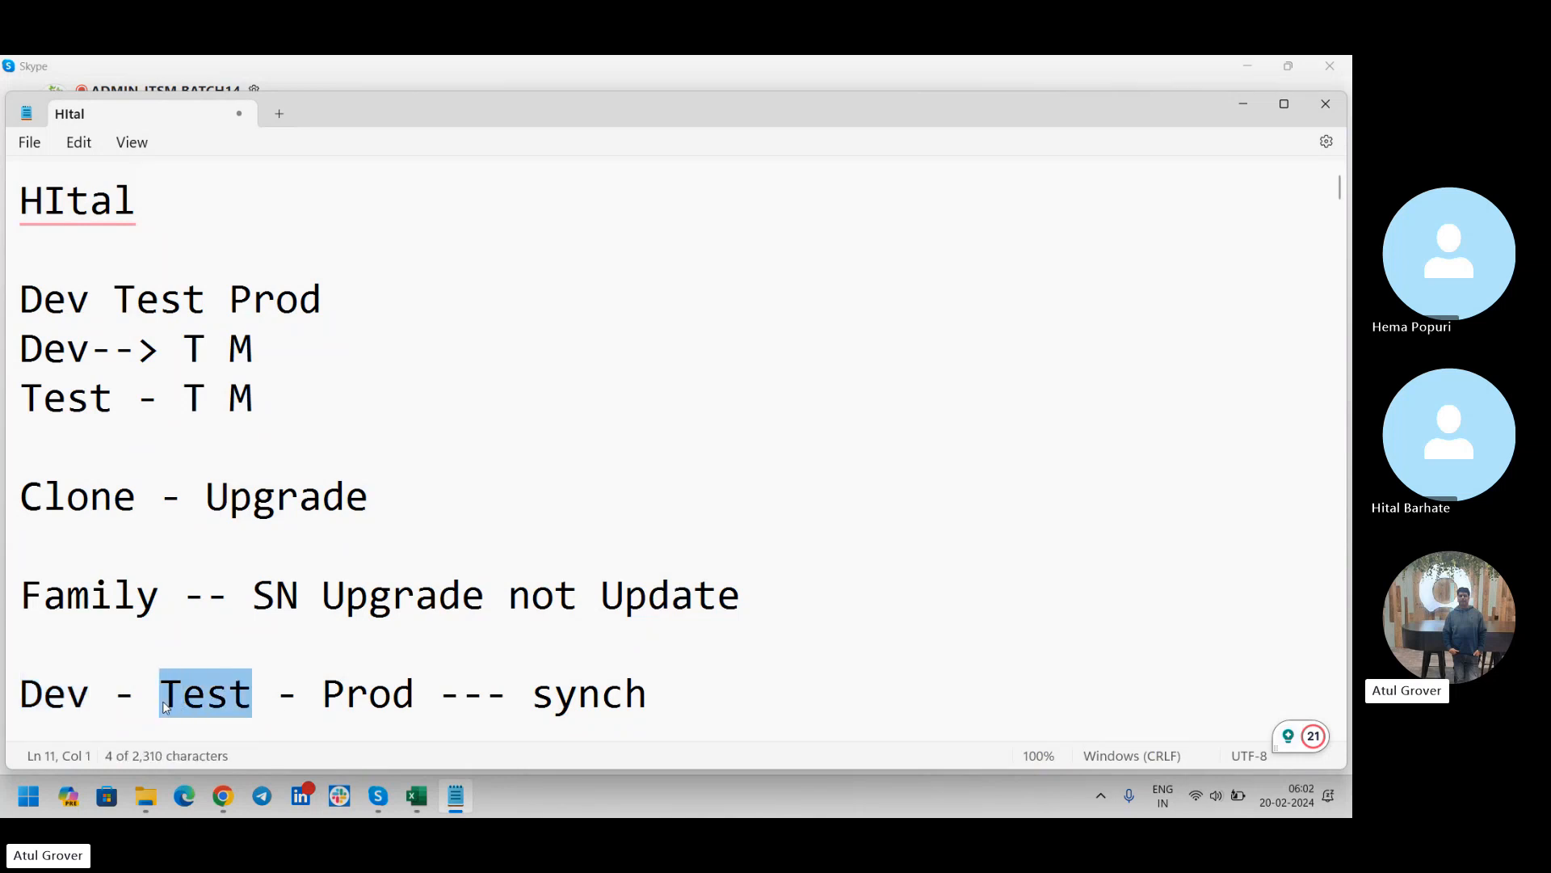
key(alt+Tab)
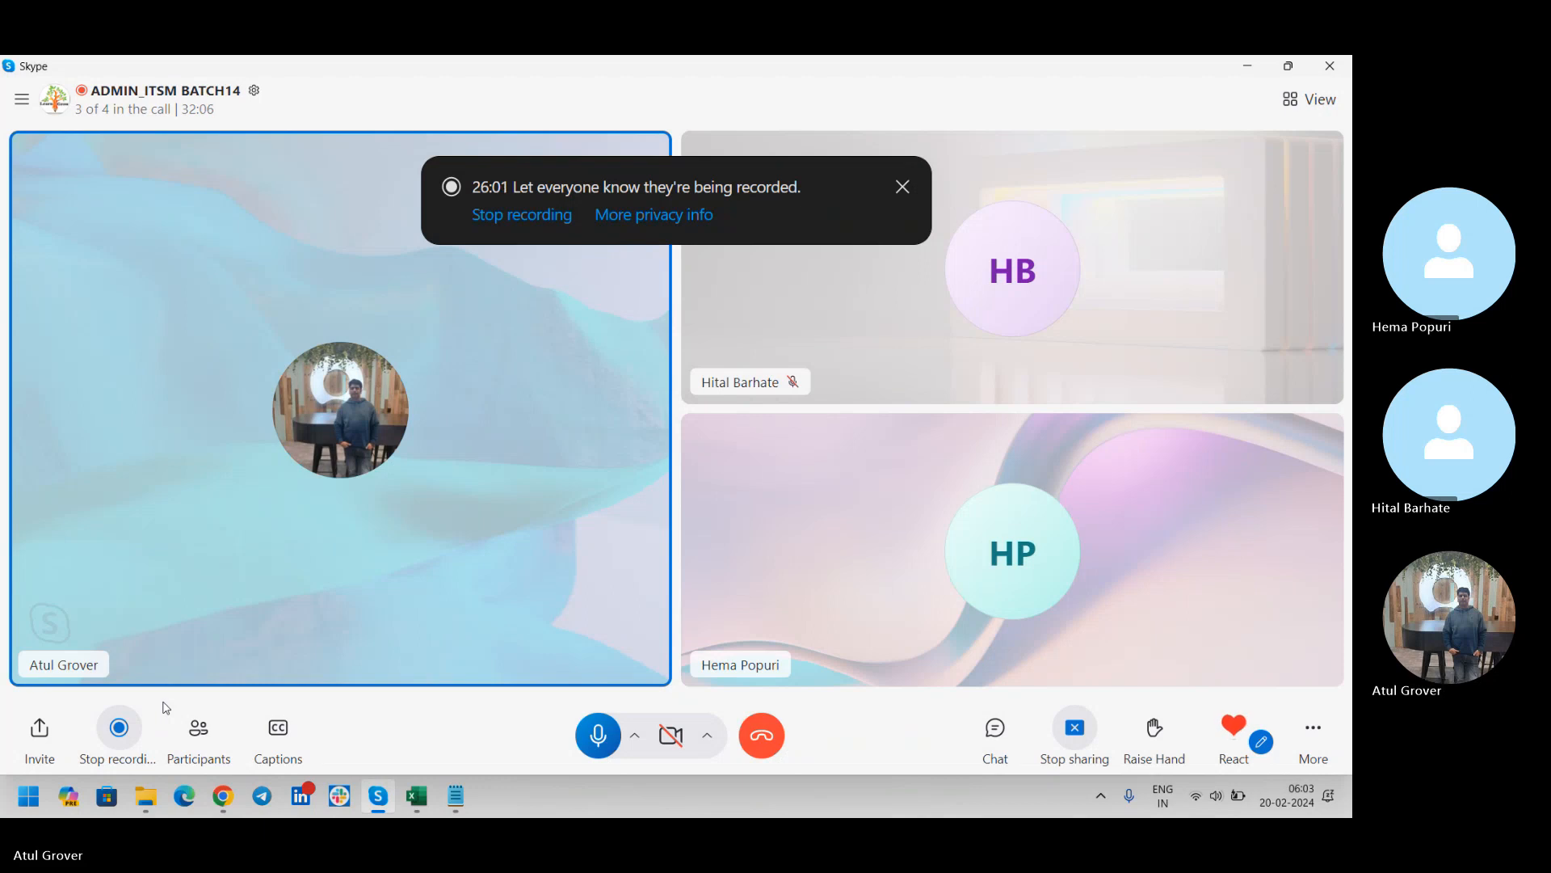
key(alt+Tab)
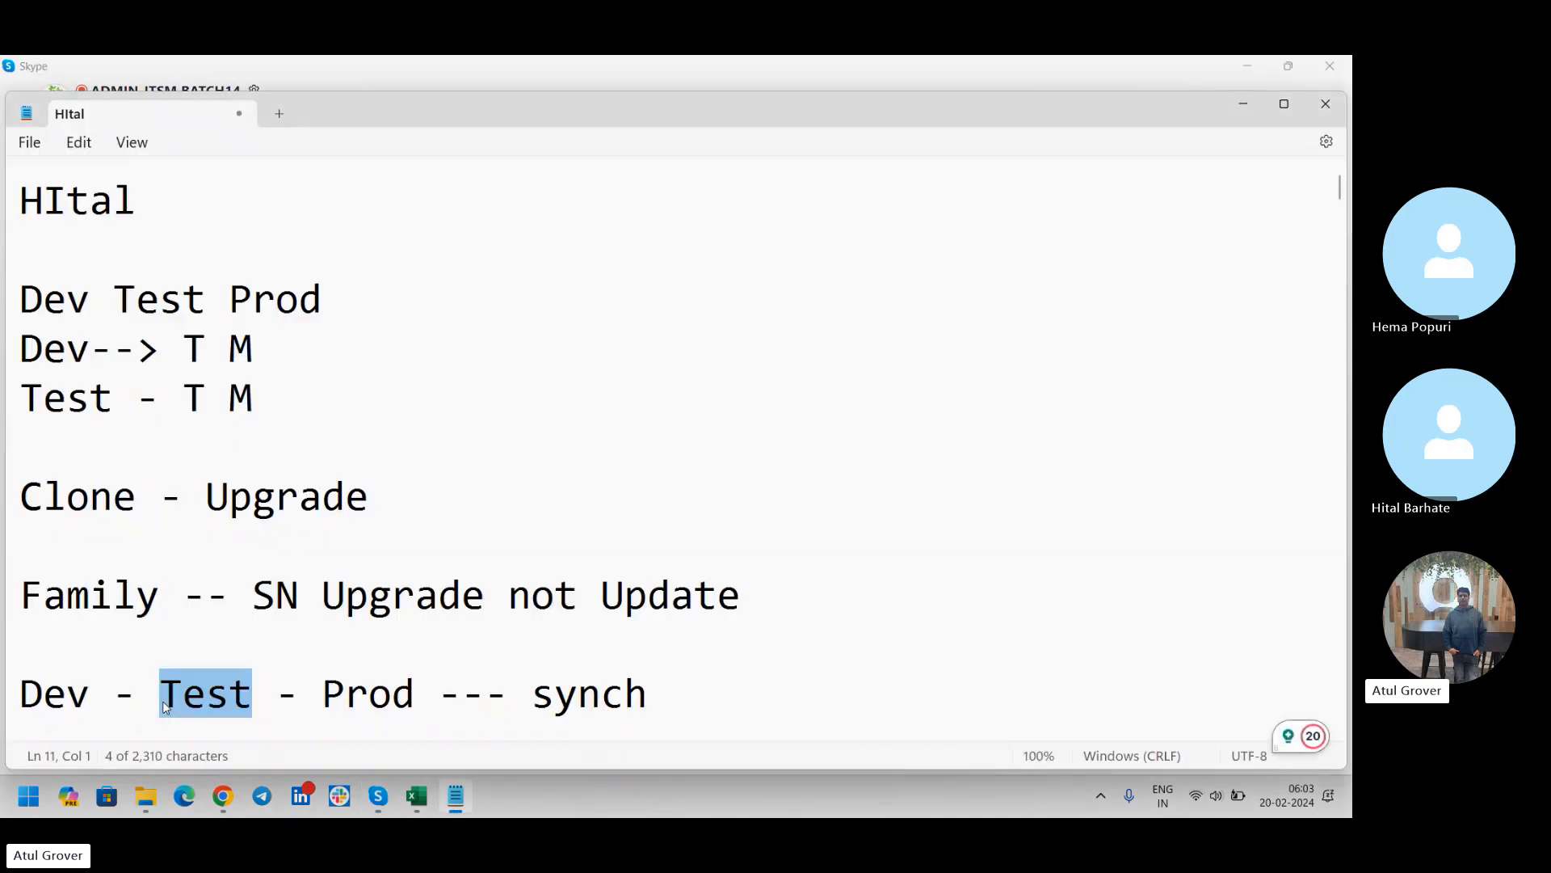
click(371, 688)
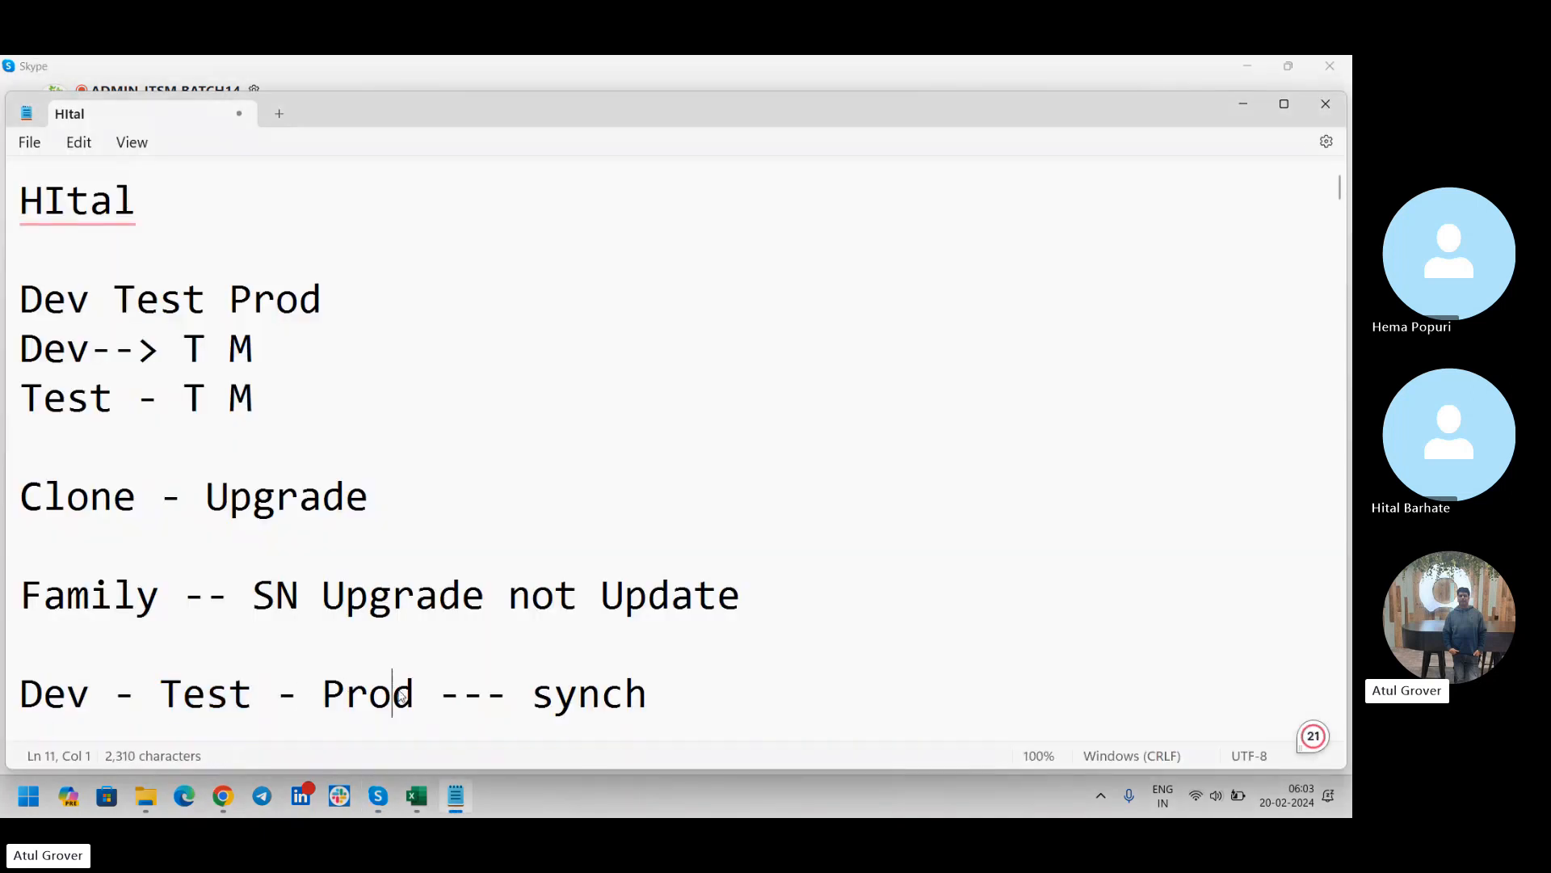
drag(415, 693, 4, 702)
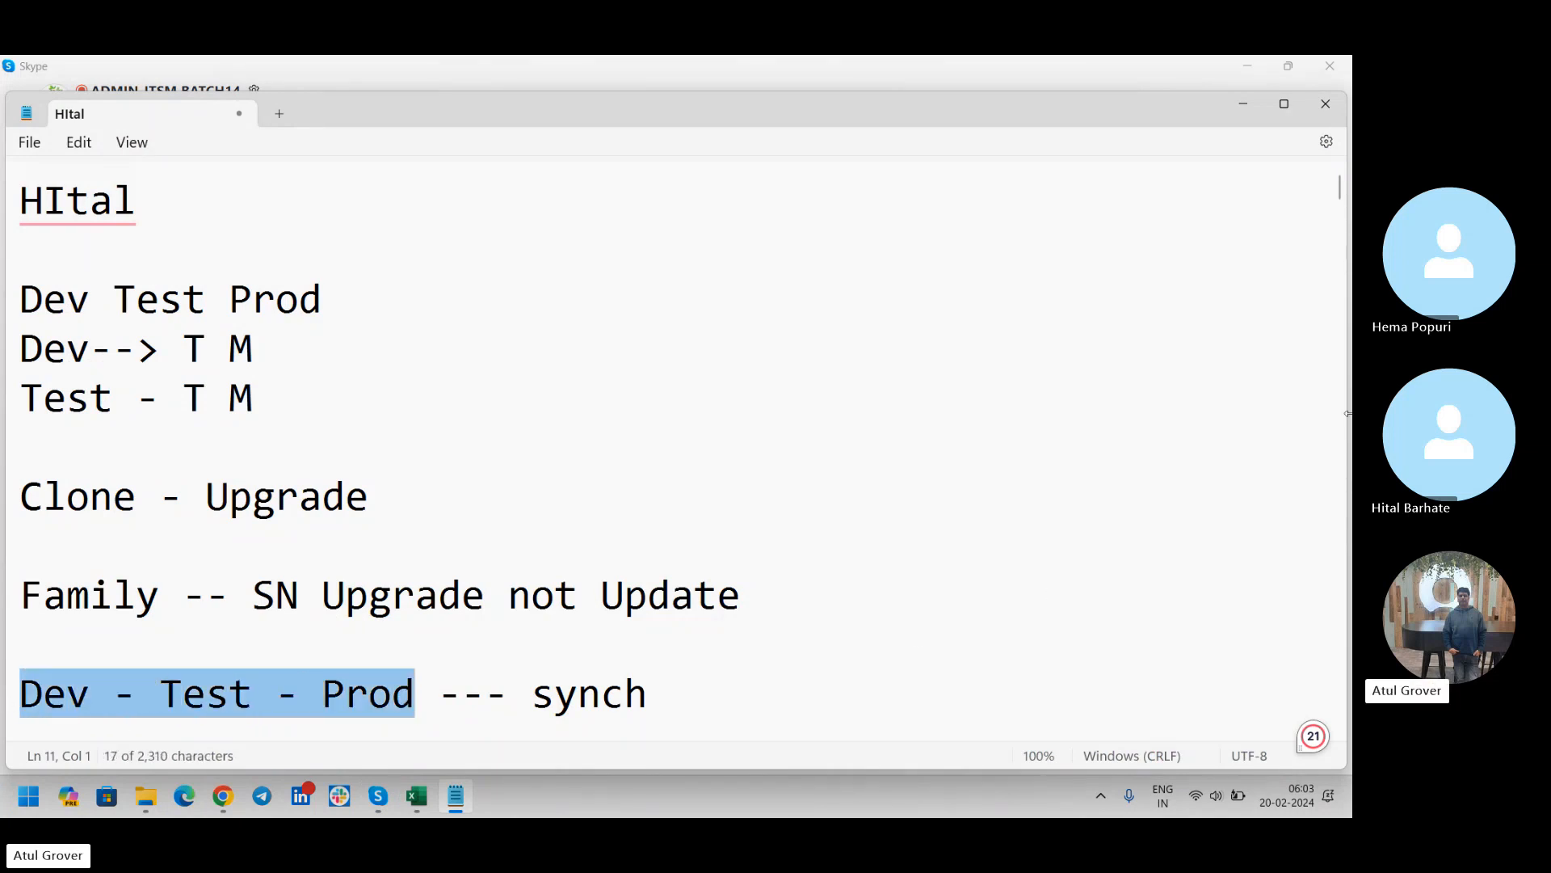
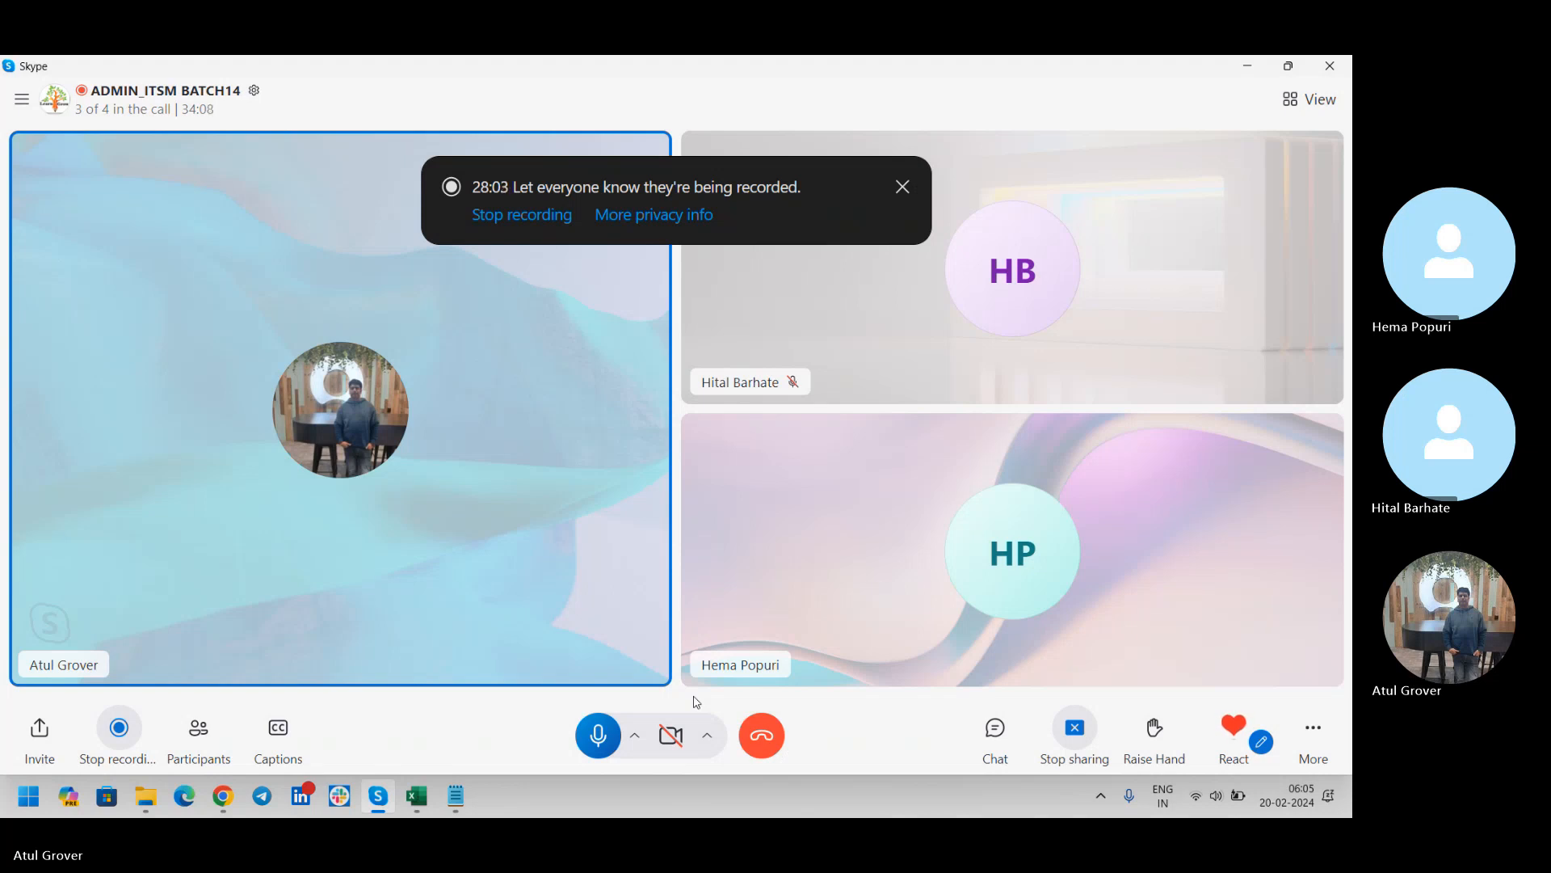
Return to the Notepad notes and highlight the word "Clonning" above the "Prod - Dev" line for discussion
key(alt+Tab)
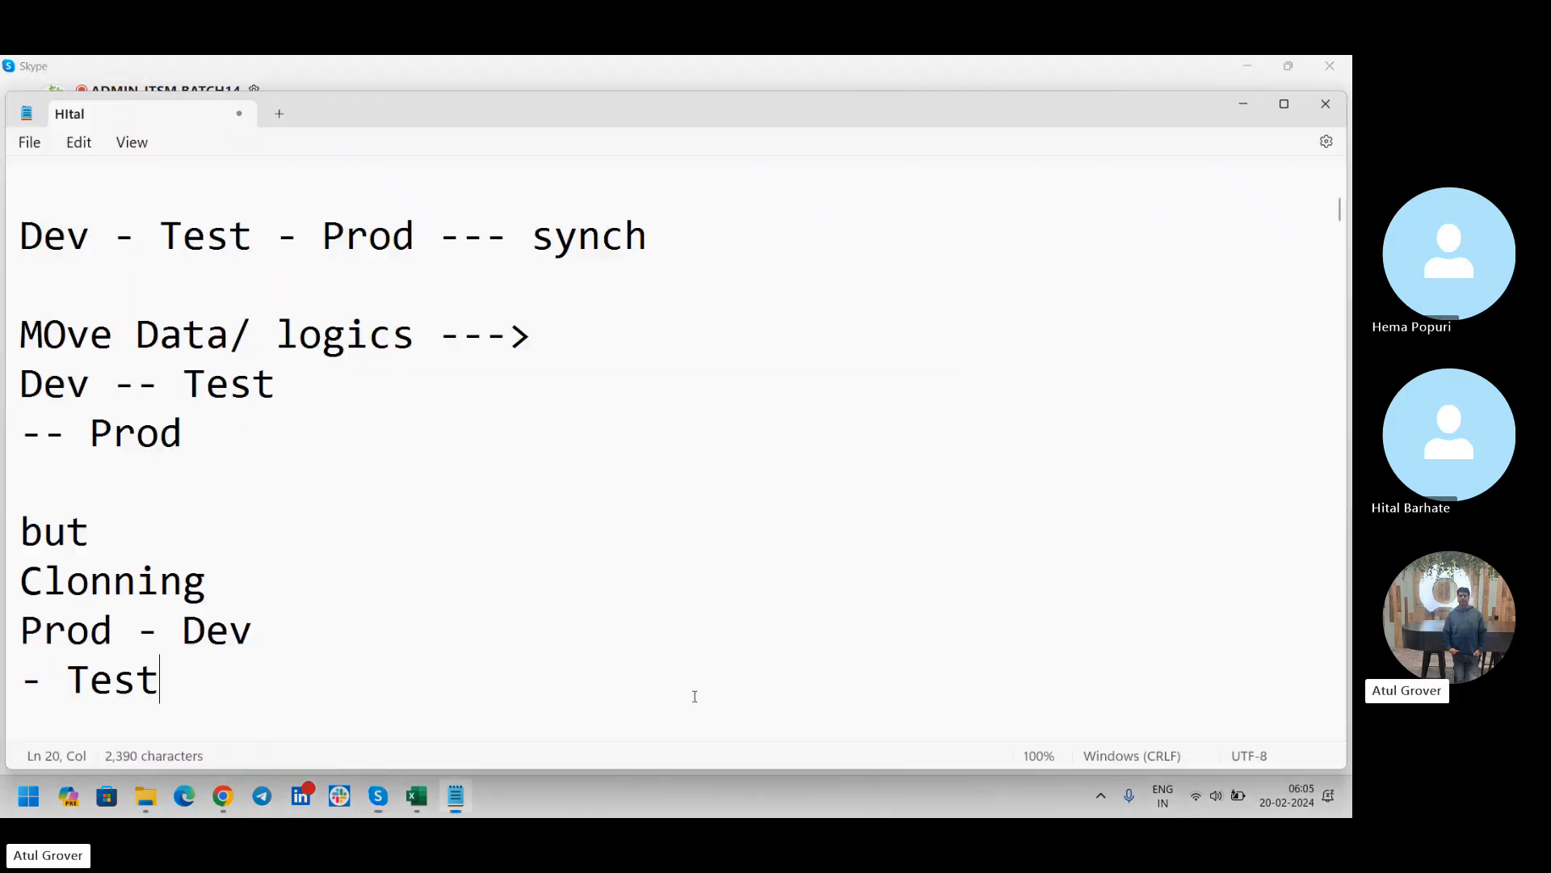
key(alt+Tab)
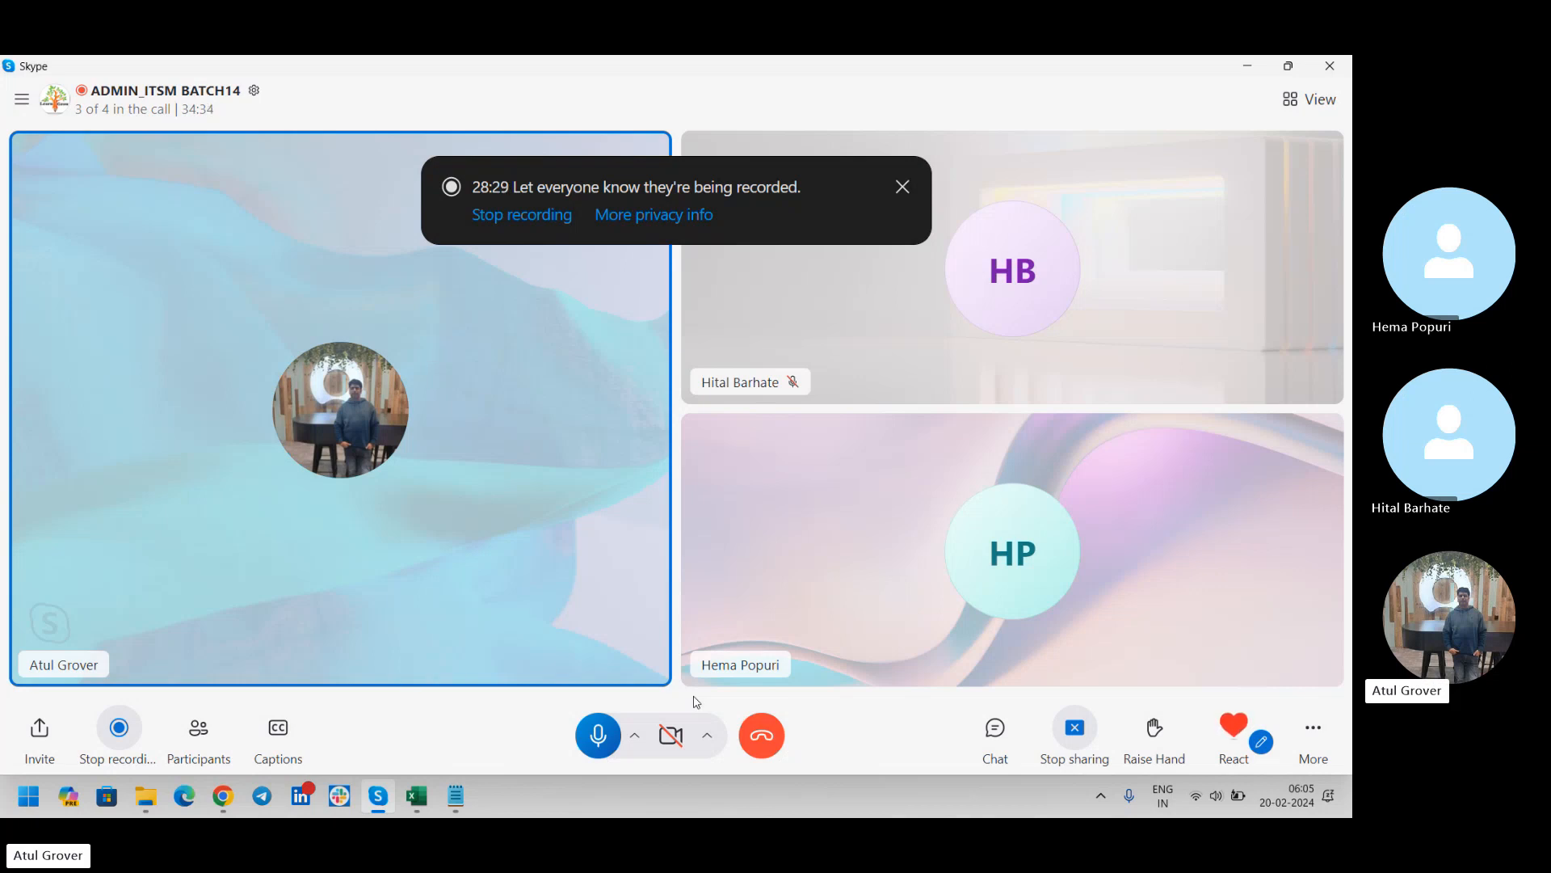
key(alt+Tab)
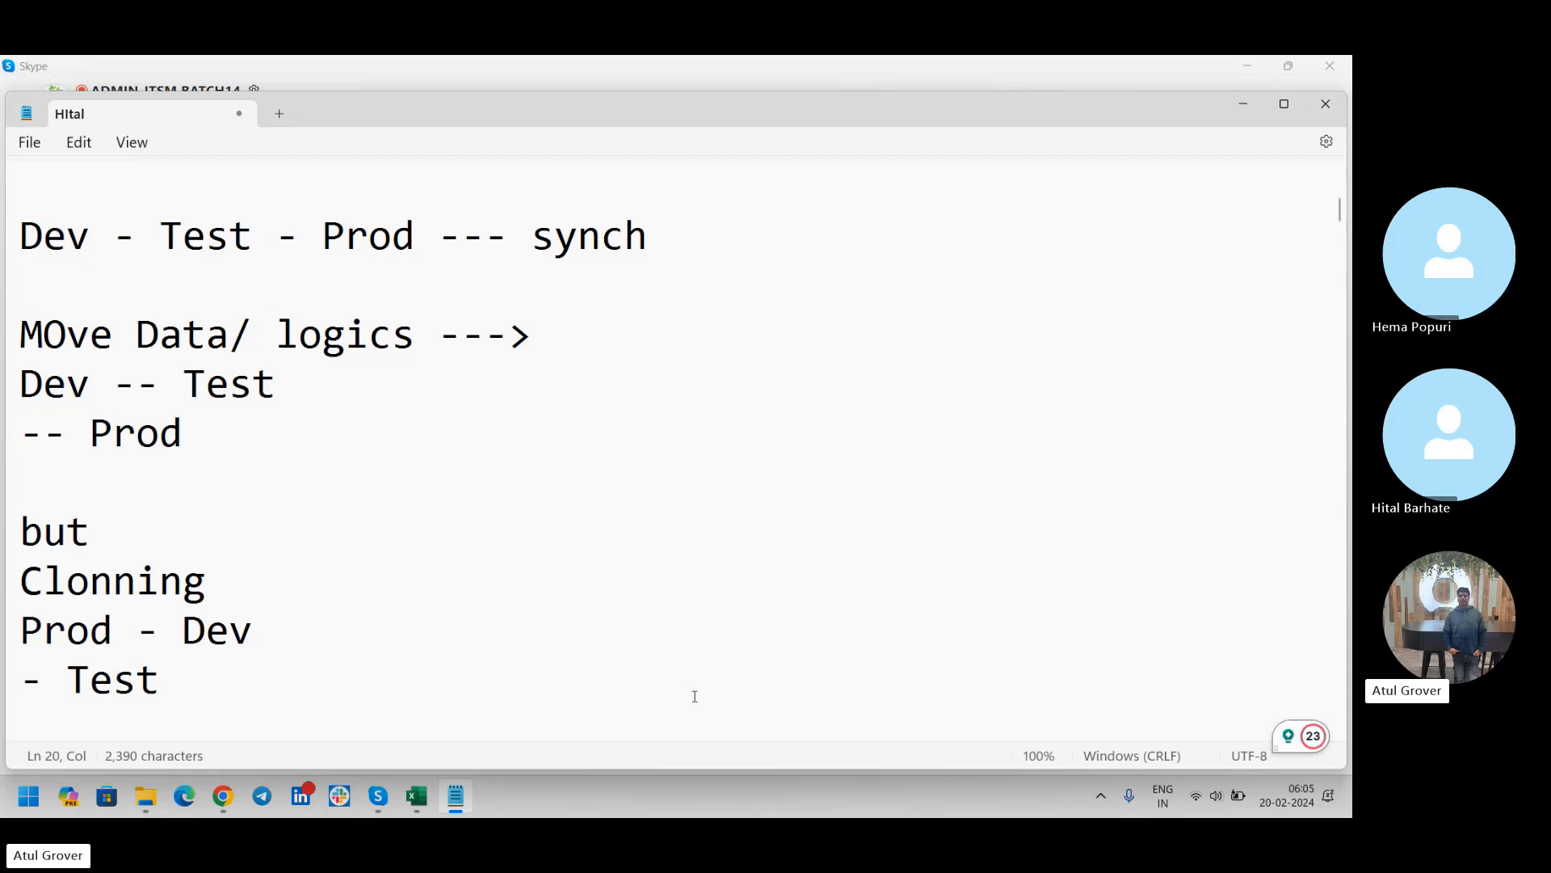
drag(207, 582, 16, 590)
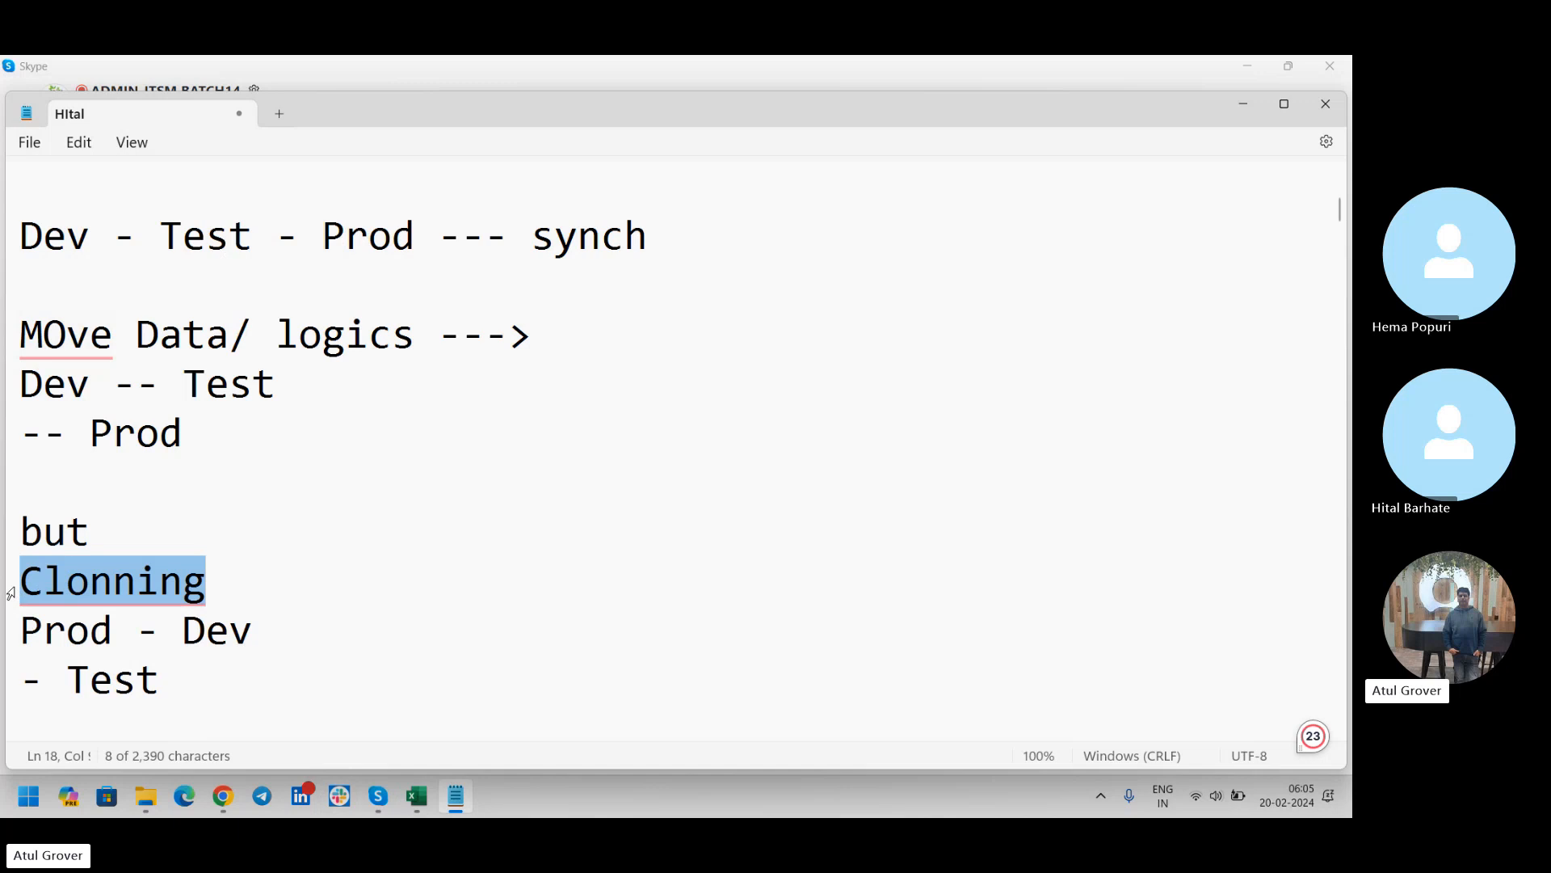
key(alt+Tab)
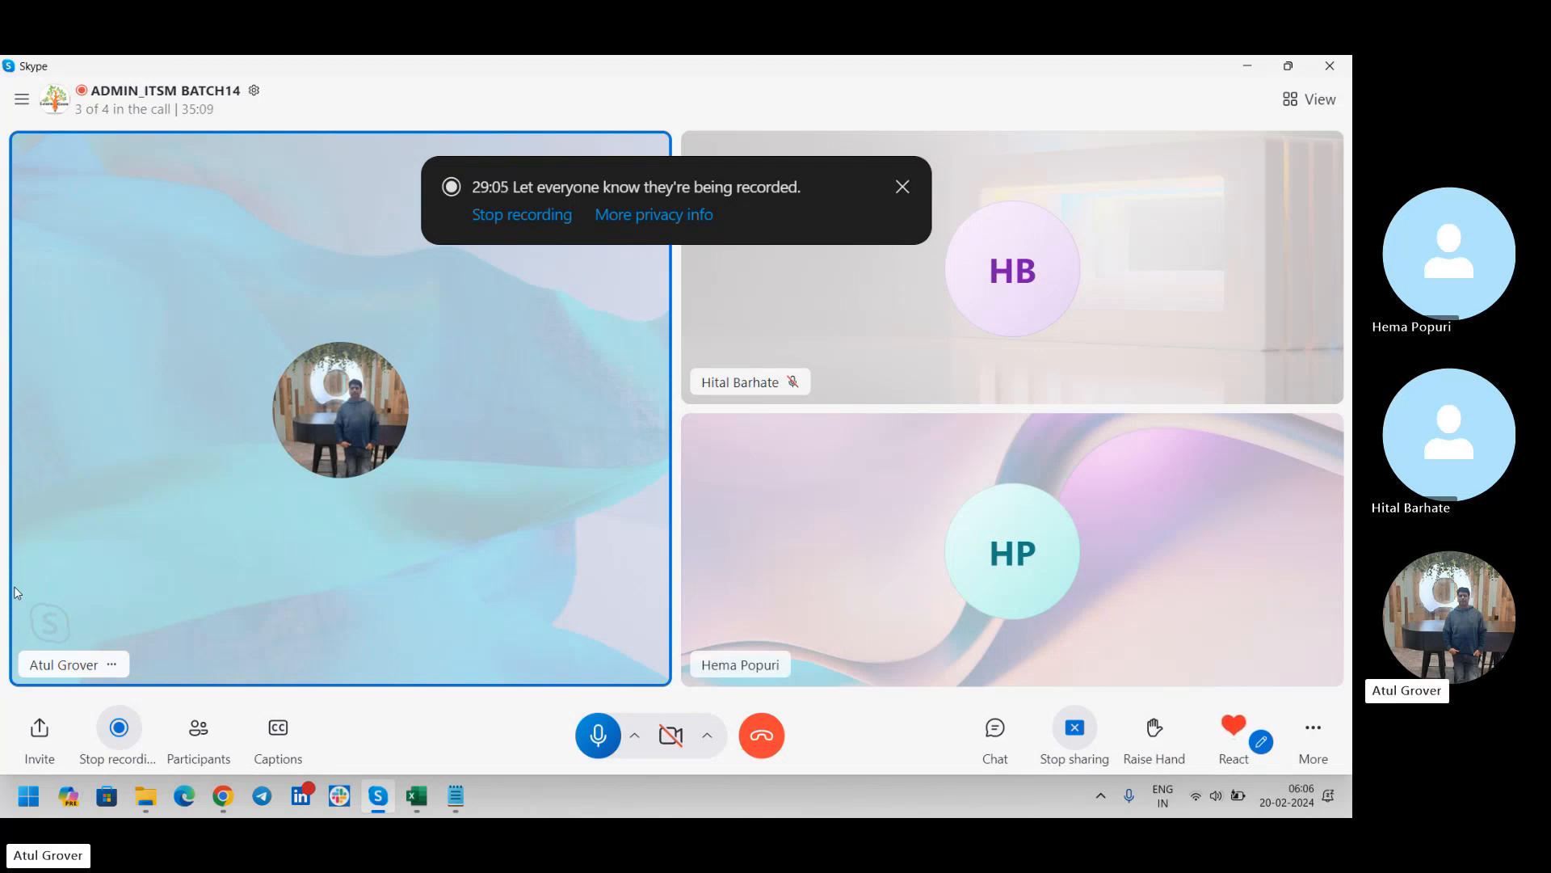
key(alt+Tab)
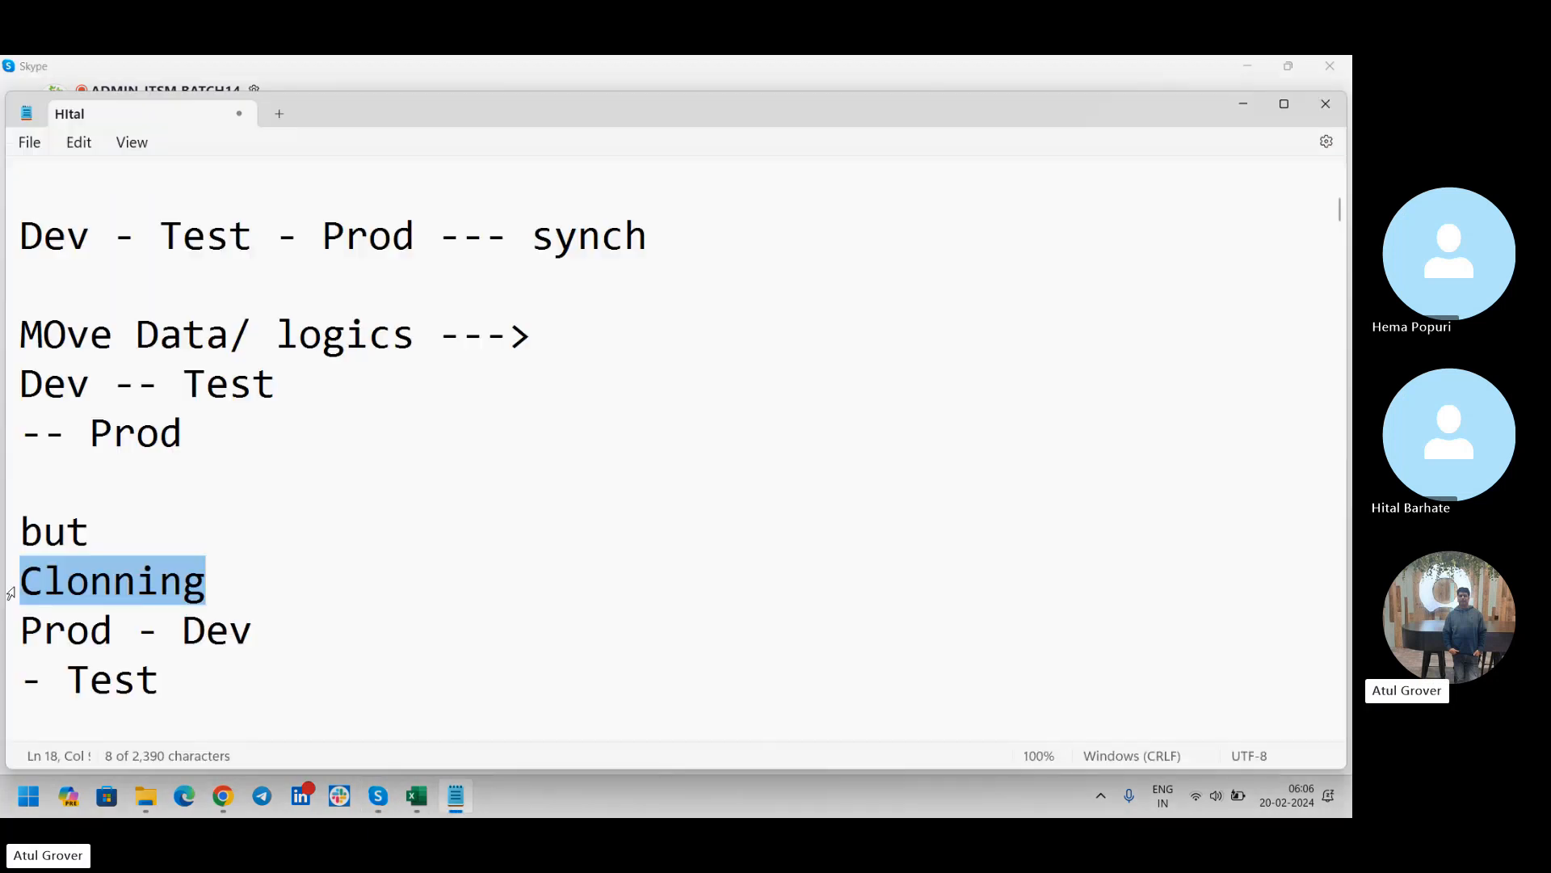
Open Paint and draw a red rectangle about 239 × 107 px near the canvas's upper-left corner
key(super)
text(paint)
key(Return)
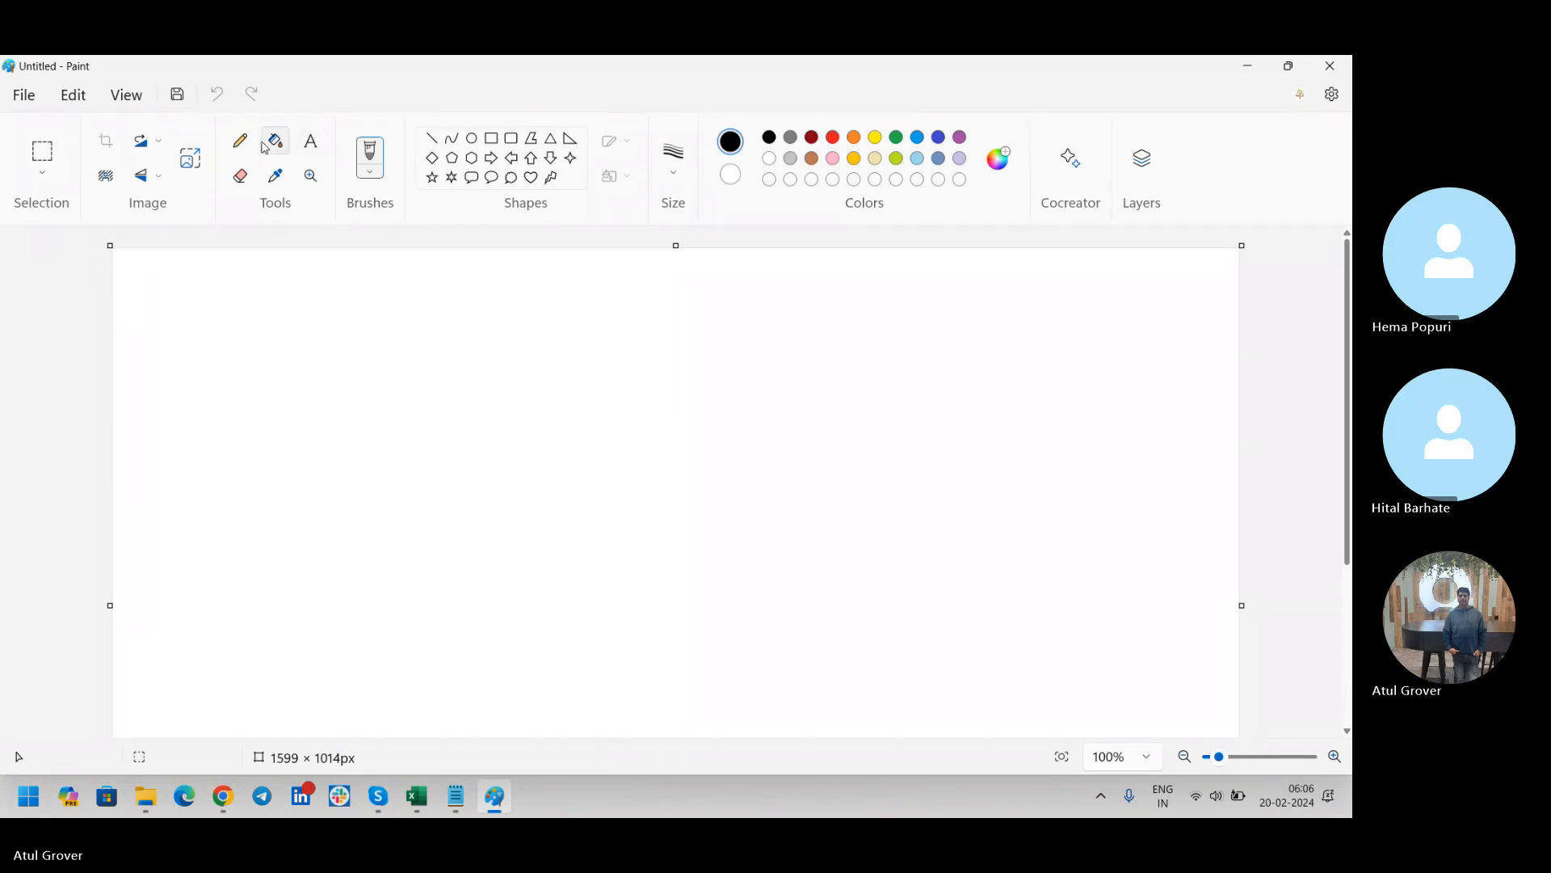
click(492, 138)
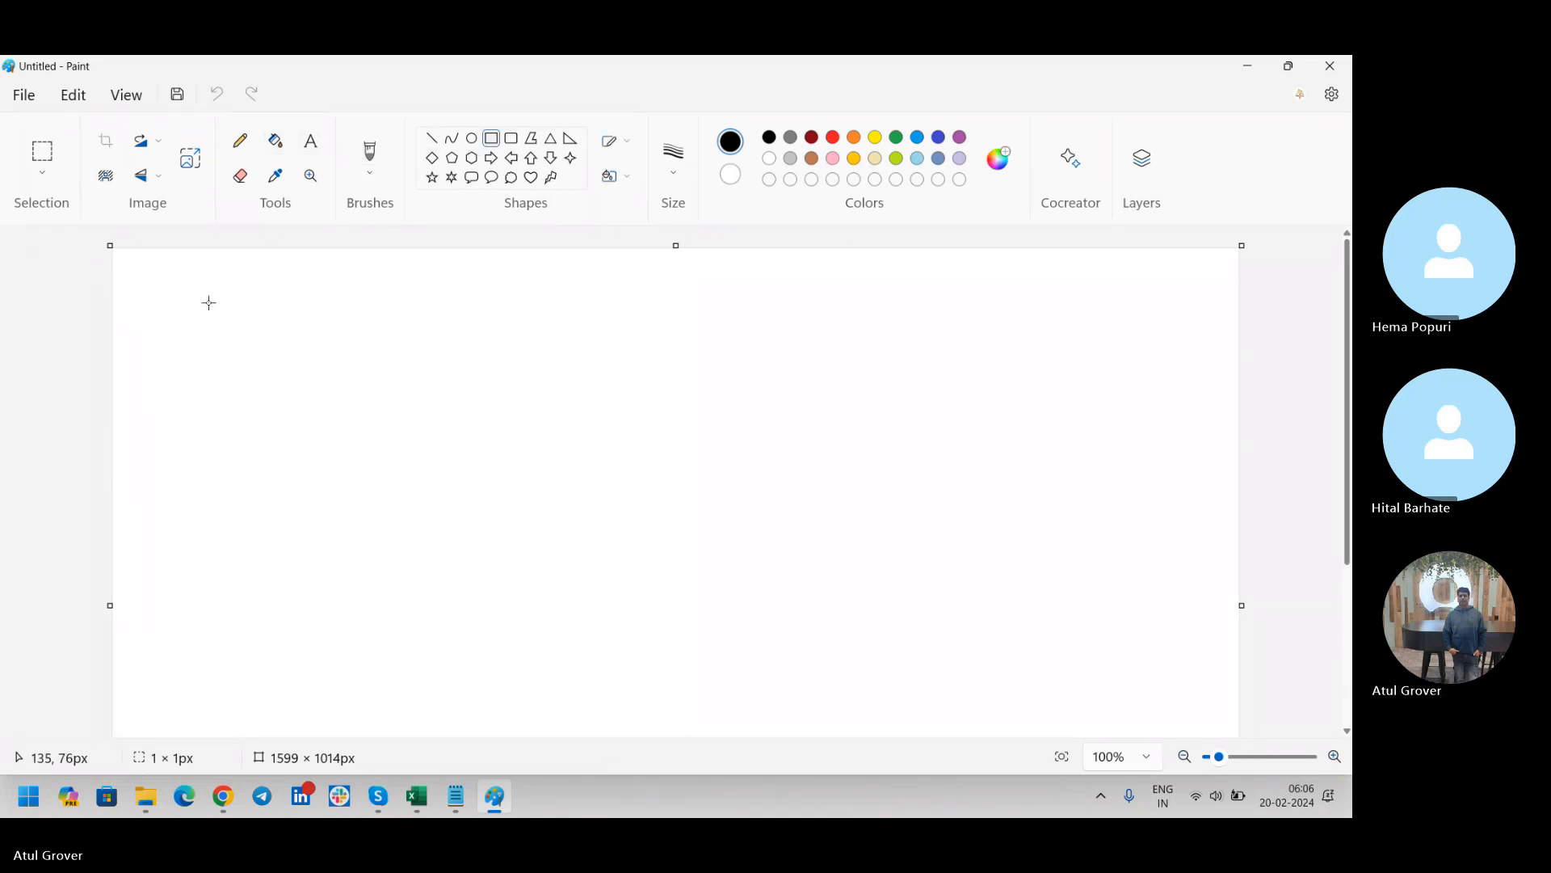
drag(208, 302, 375, 377)
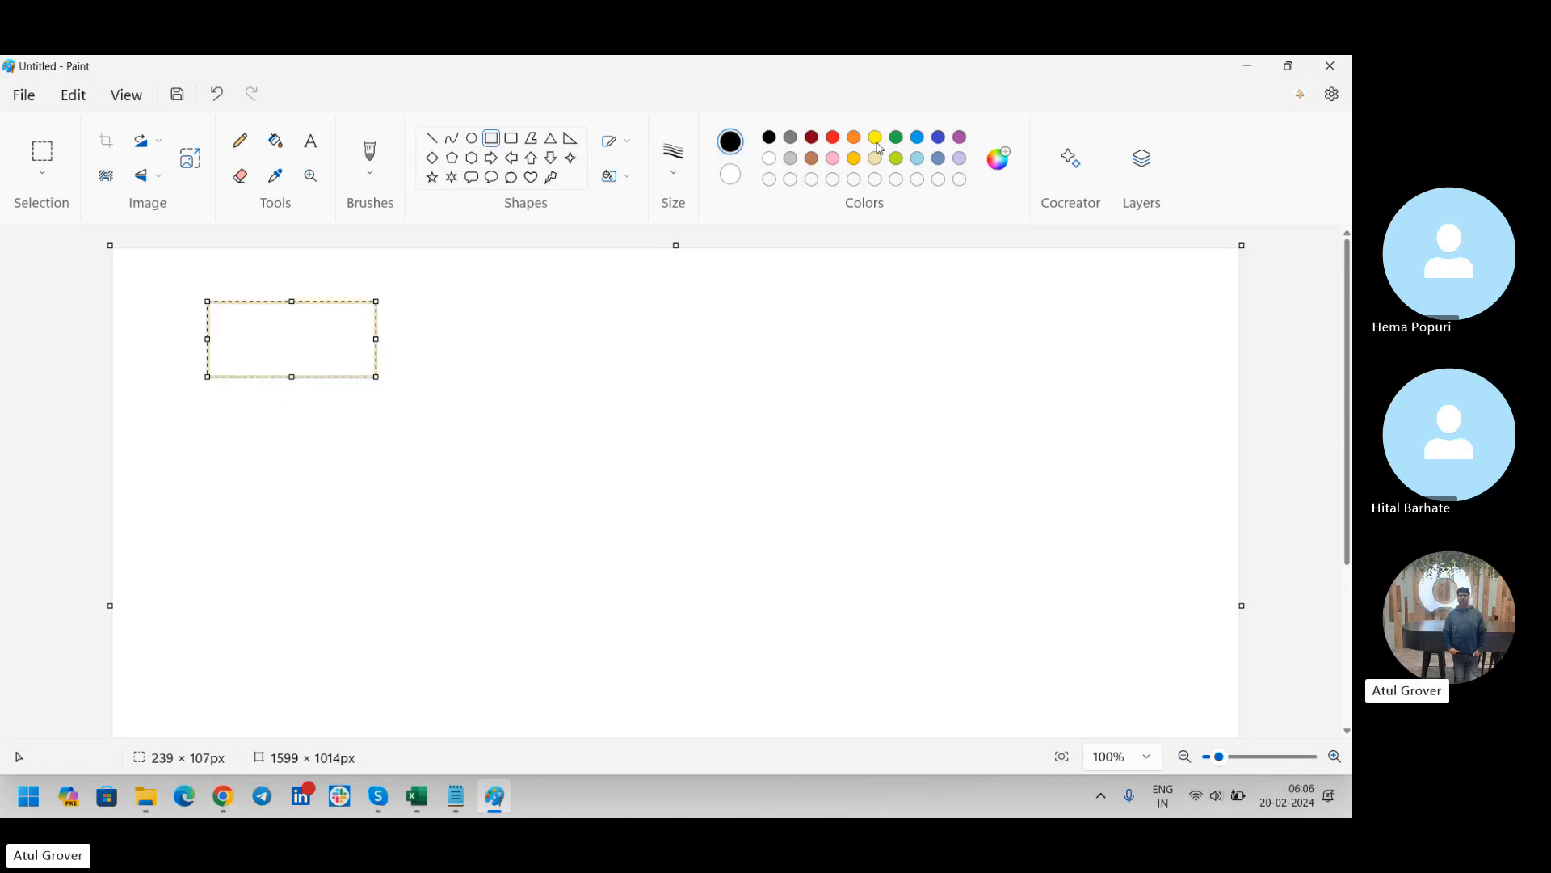
click(833, 141)
click(766, 314)
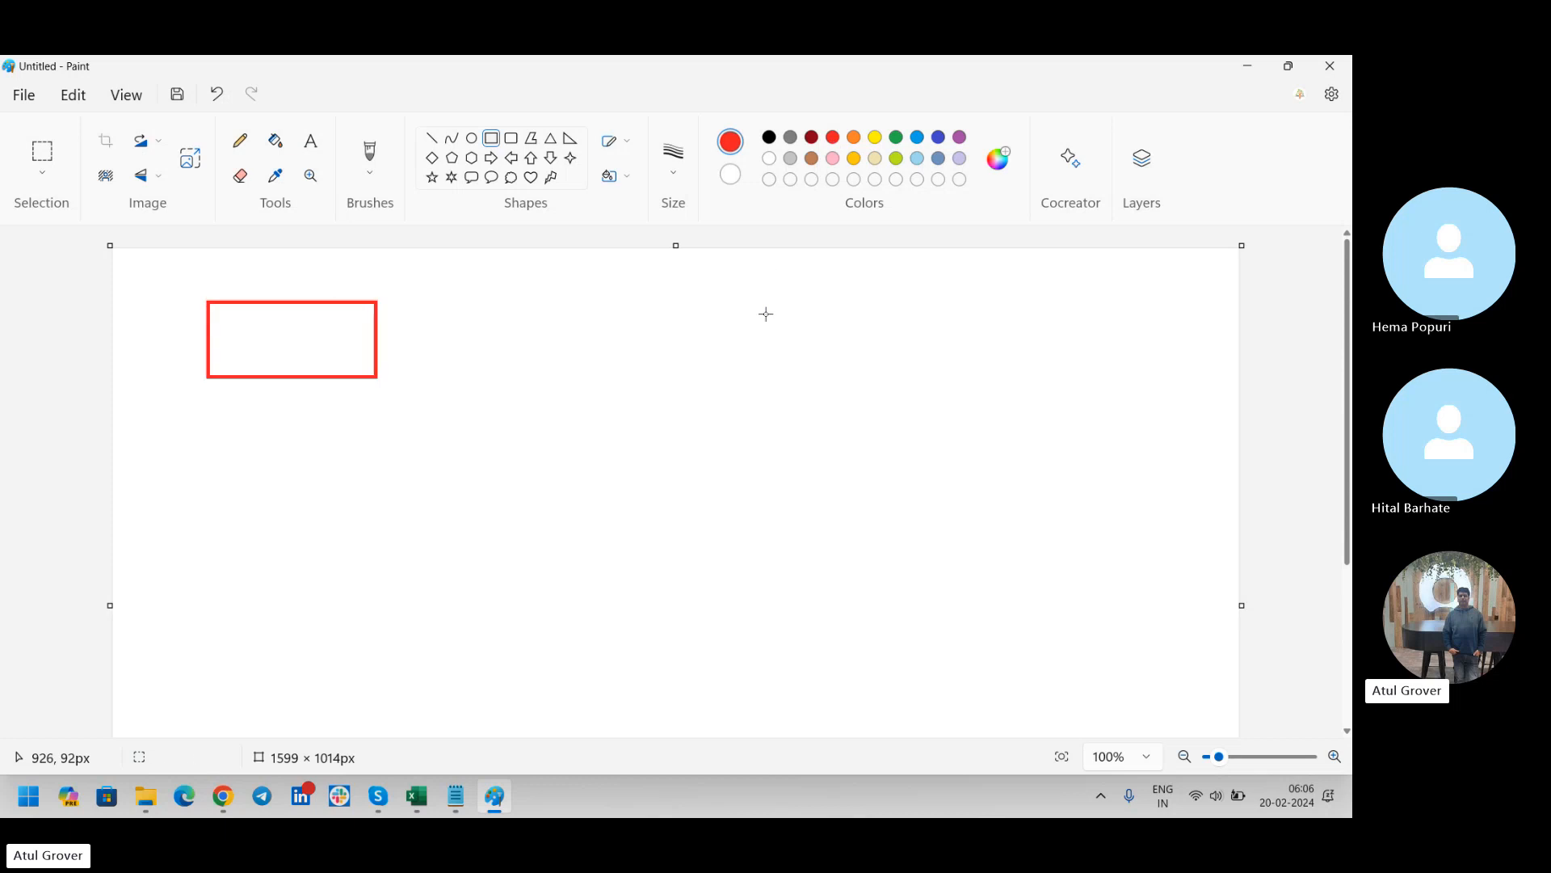
Draw a green rounded rectangle about 517 × 241 px and place it around the red rectangle
click(510, 137)
drag(587, 282, 952, 450)
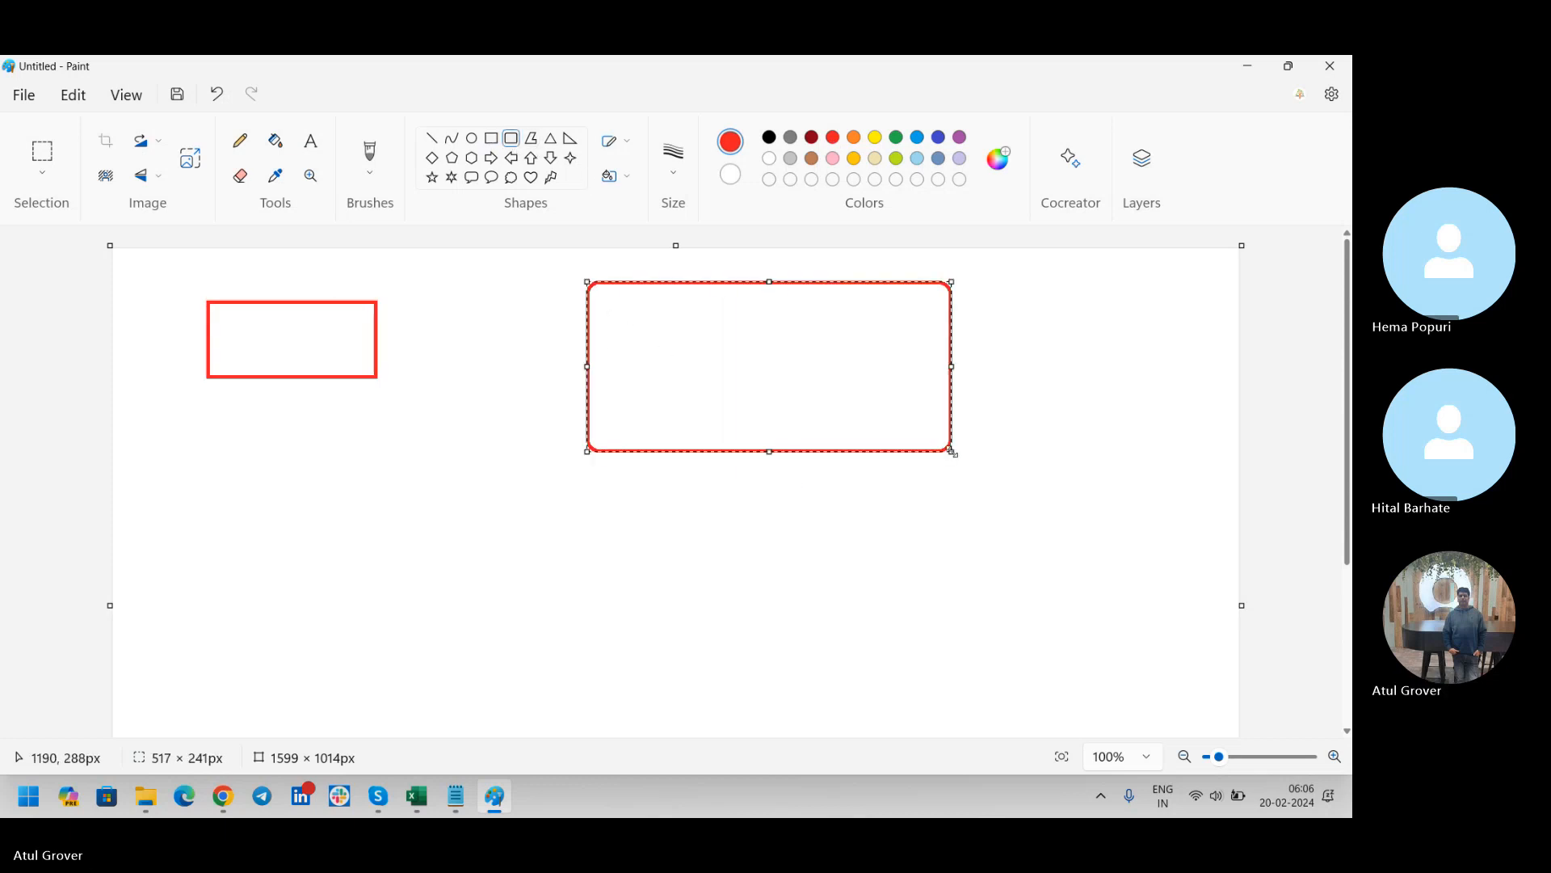
click(897, 159)
click(899, 138)
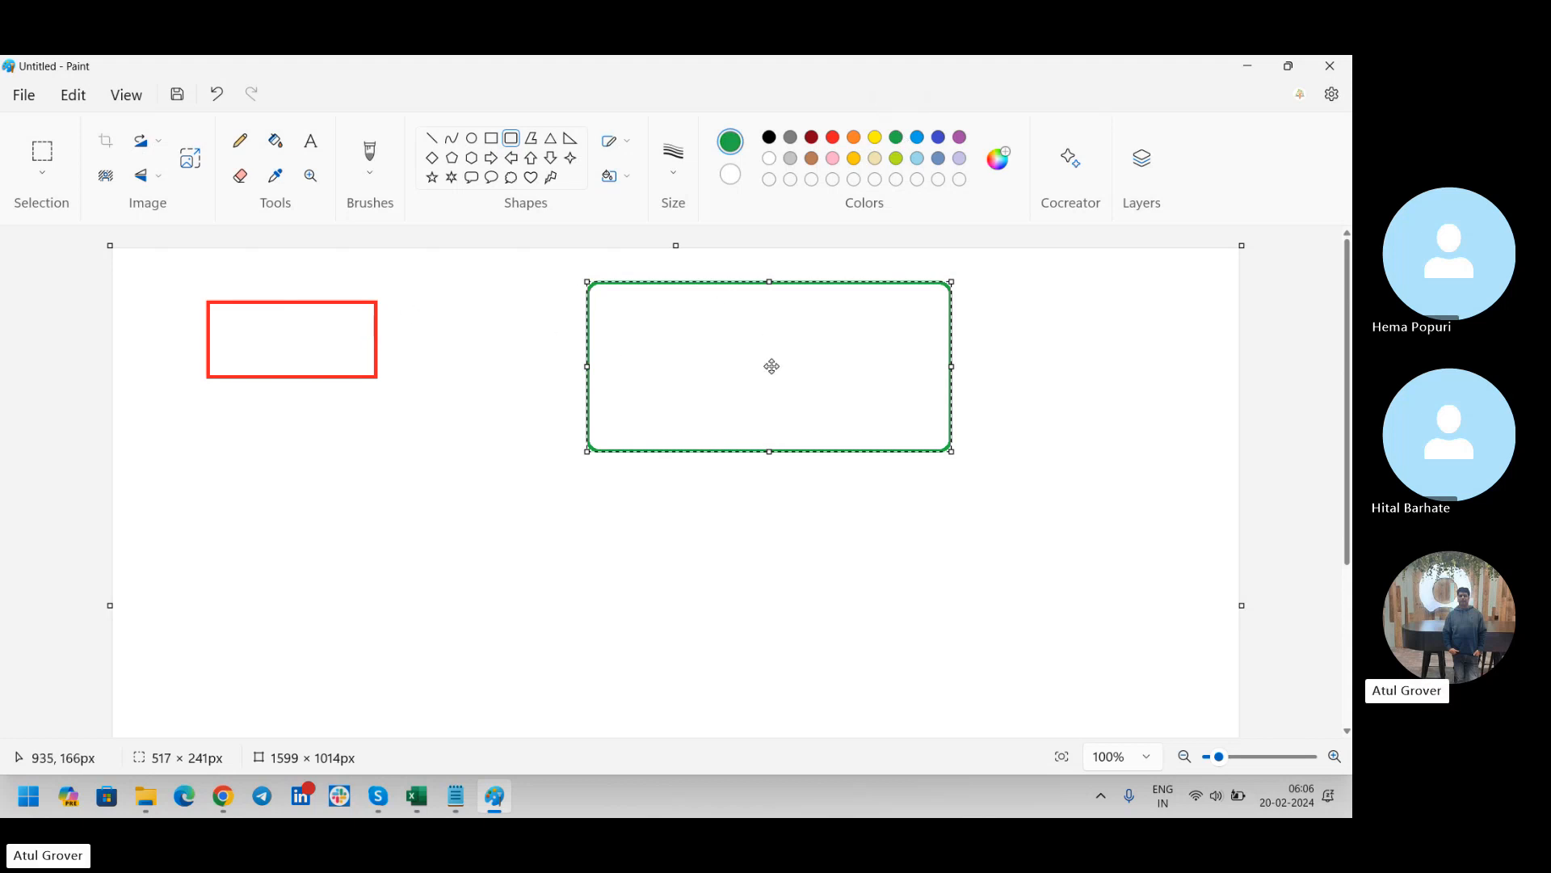
drag(771, 366, 319, 348)
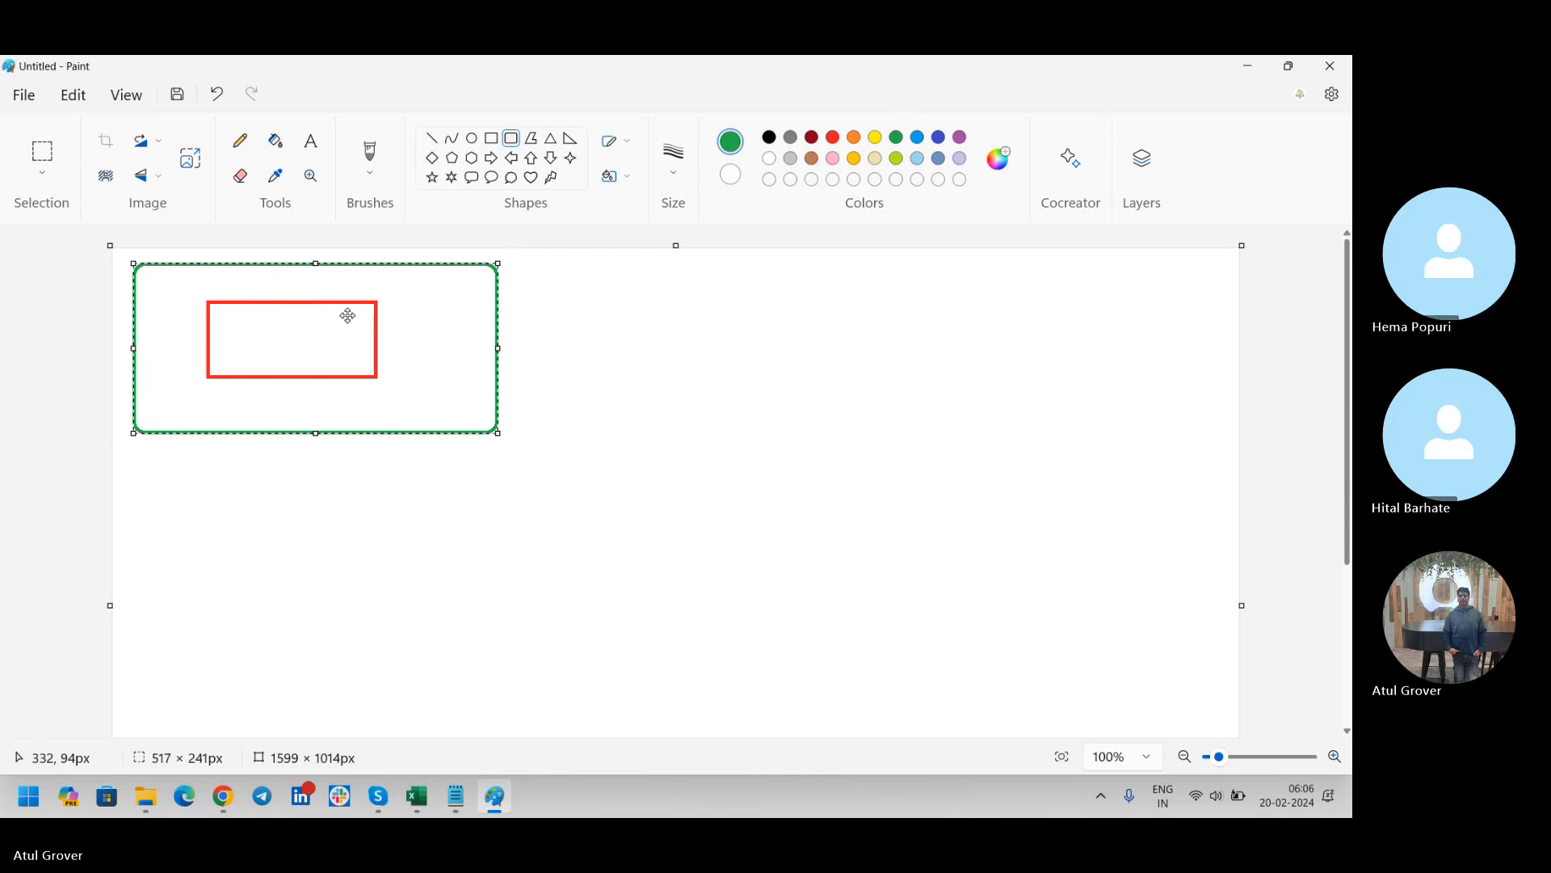
click(790, 376)
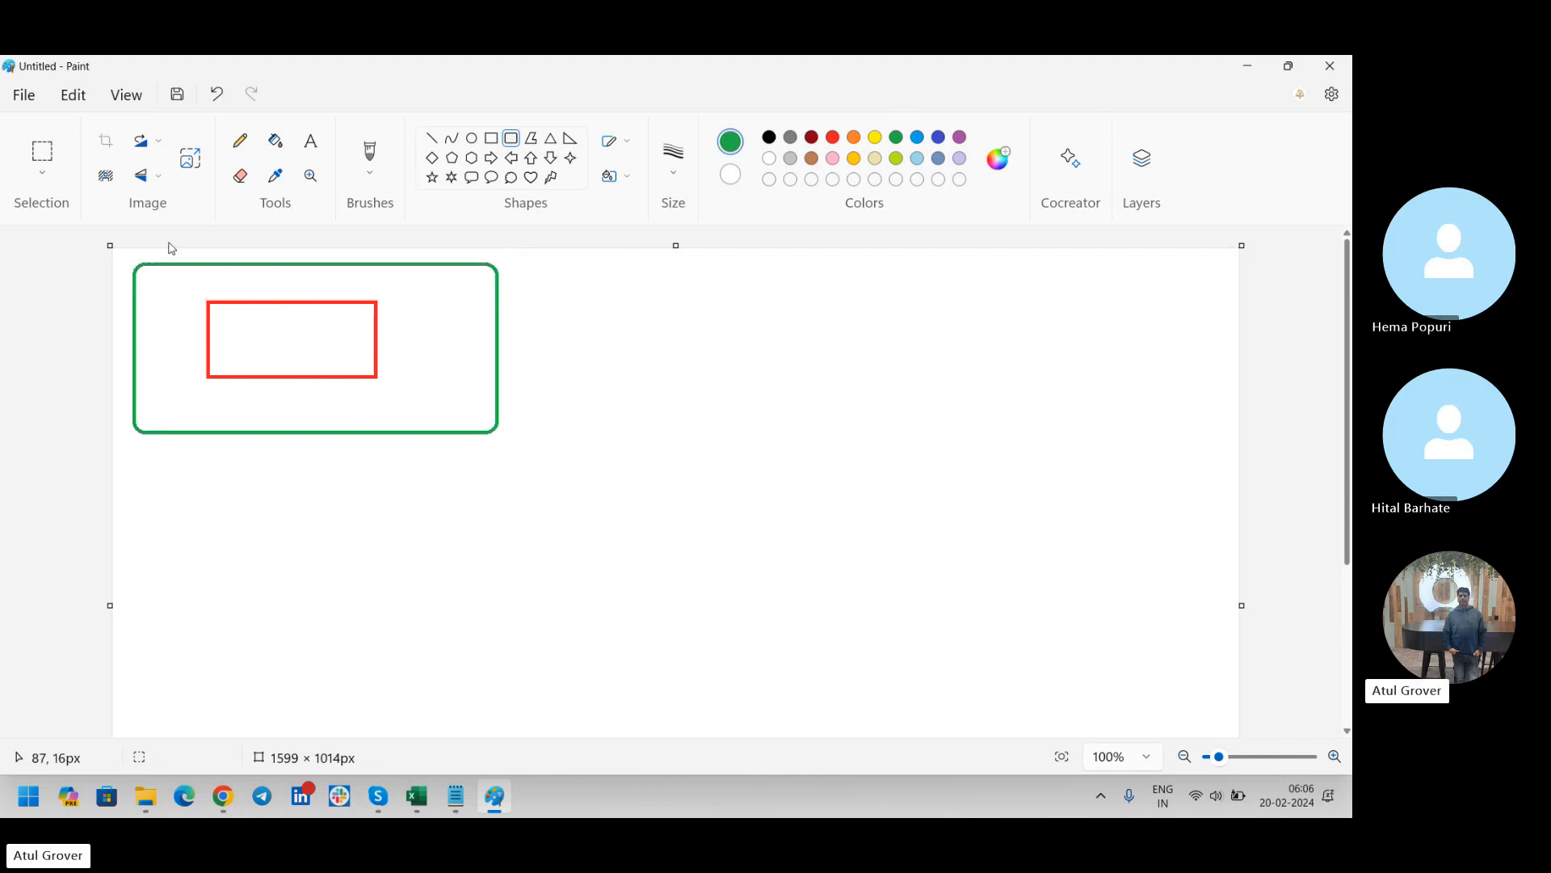
Delete the area containing the red rectangle inside the green frame, and undo the deletion
click(42, 154)
drag(177, 278, 445, 399)
key(Delete)
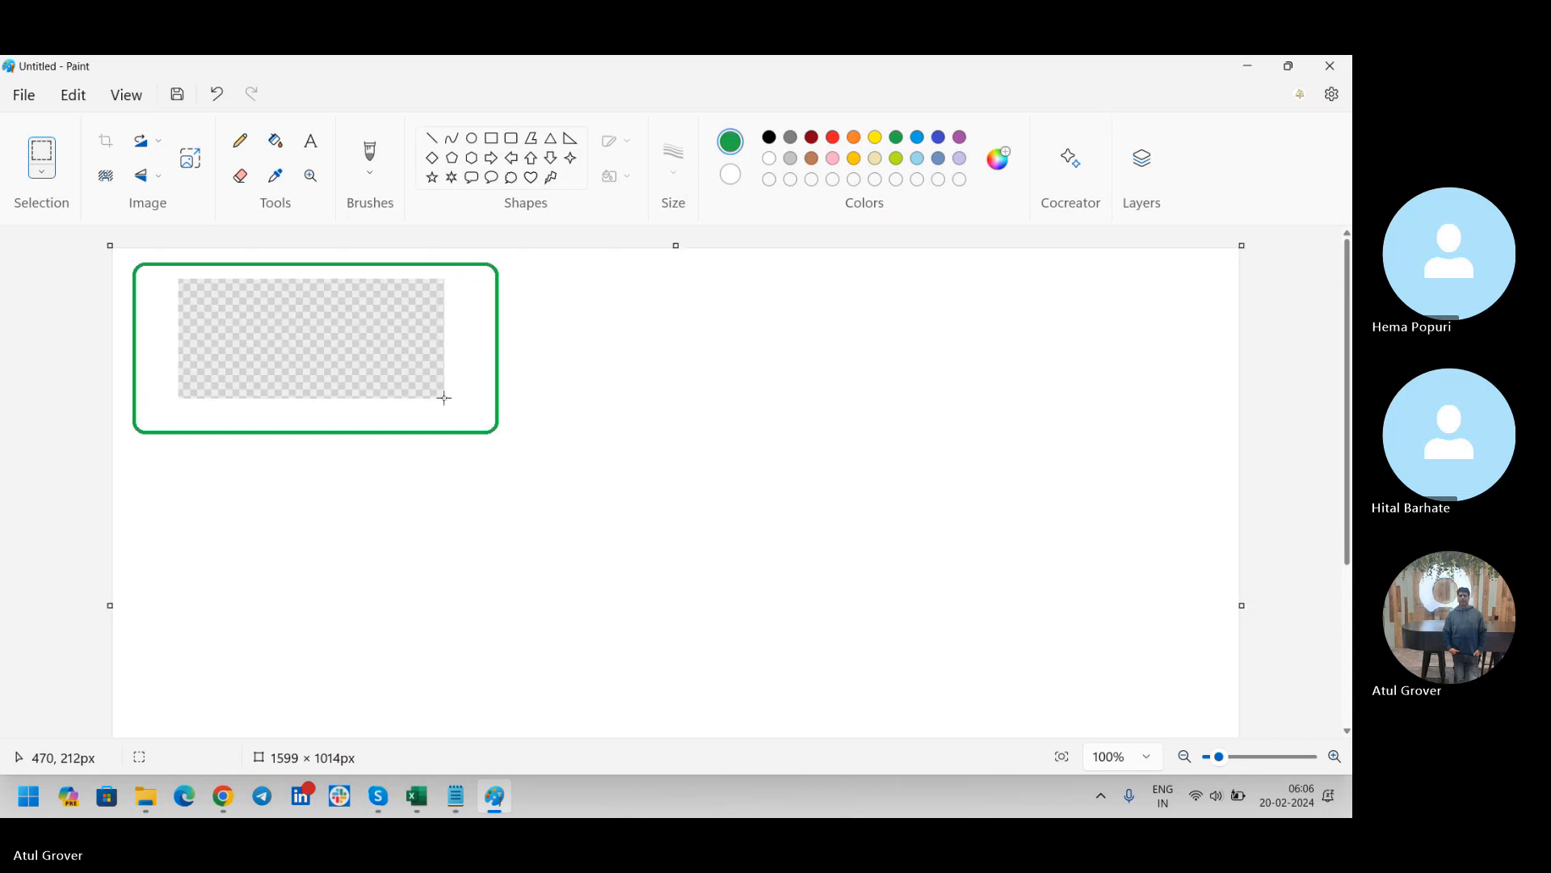
key(ctrl+z)
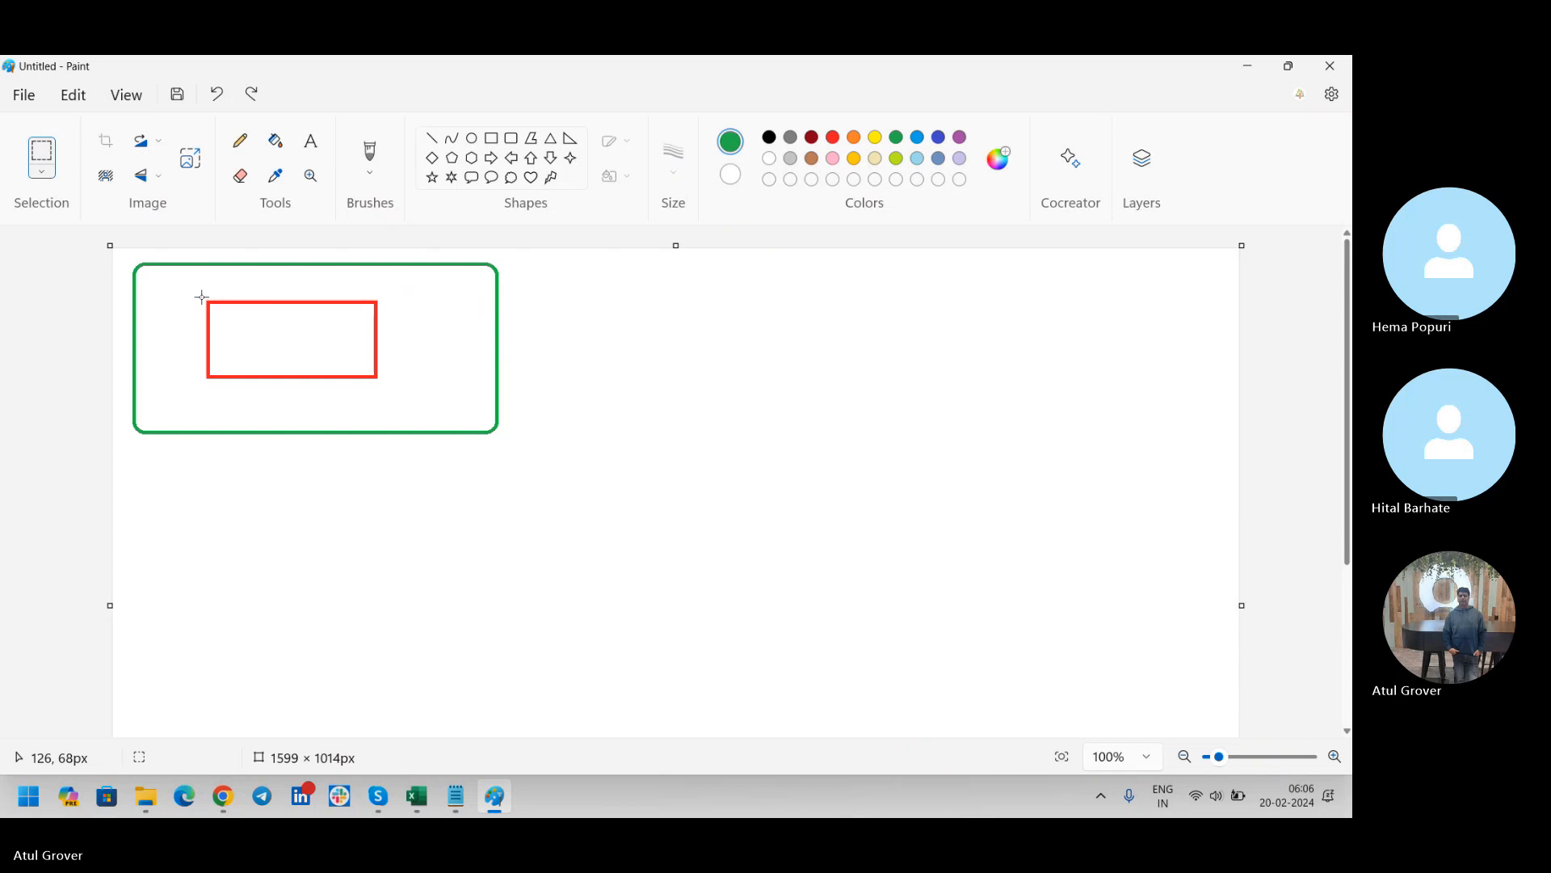
Select a blank canvas area about 382 × 153 px and move it over the red rectangle to overwrite it
drag(809, 337, 1080, 446)
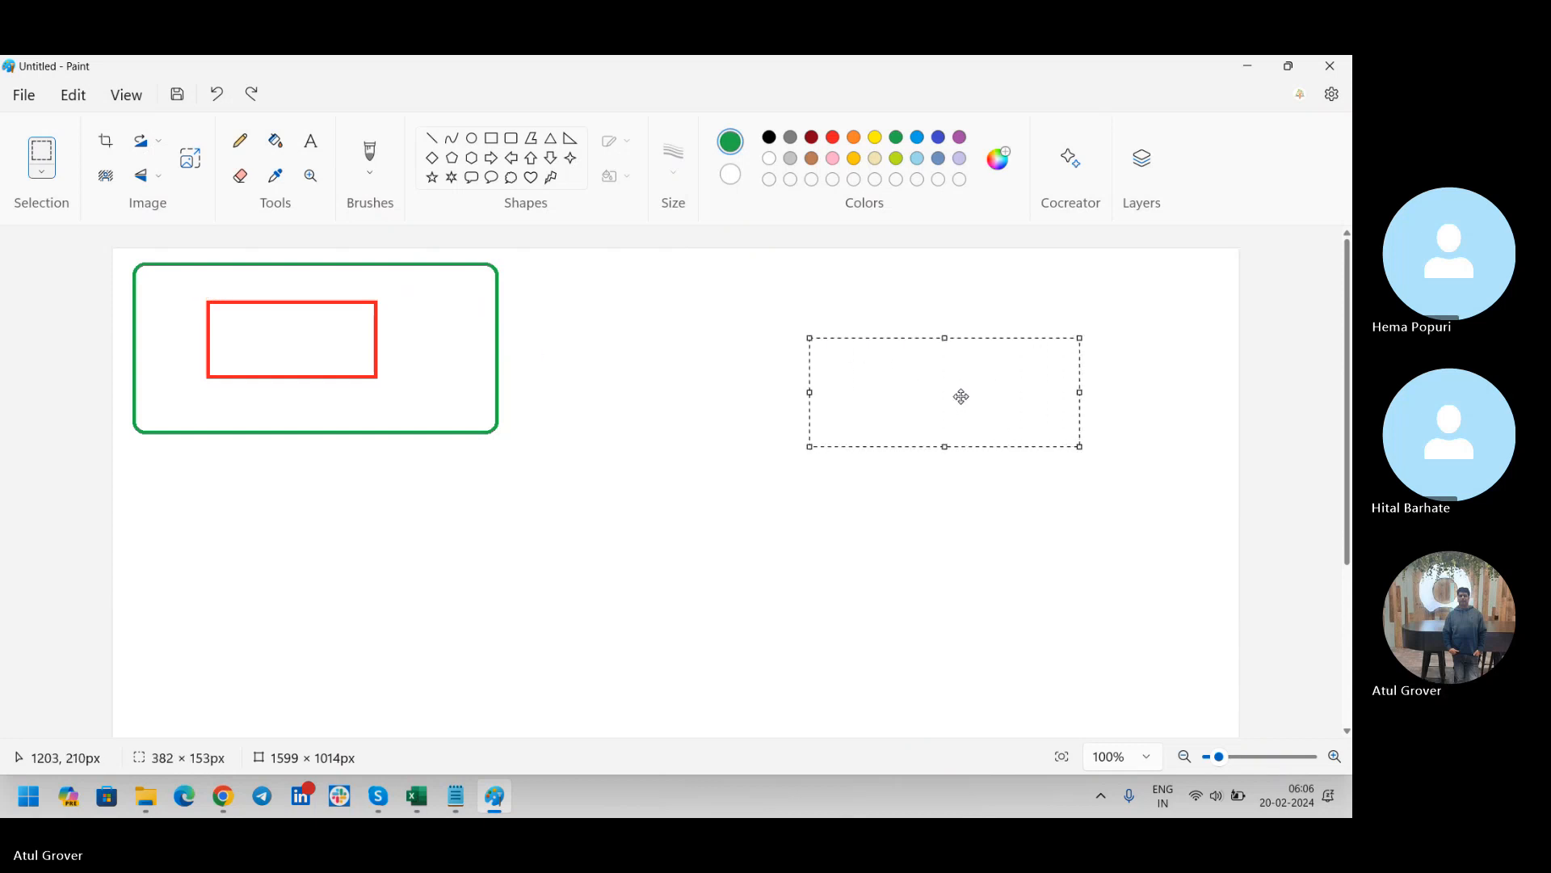
drag(962, 395, 313, 341)
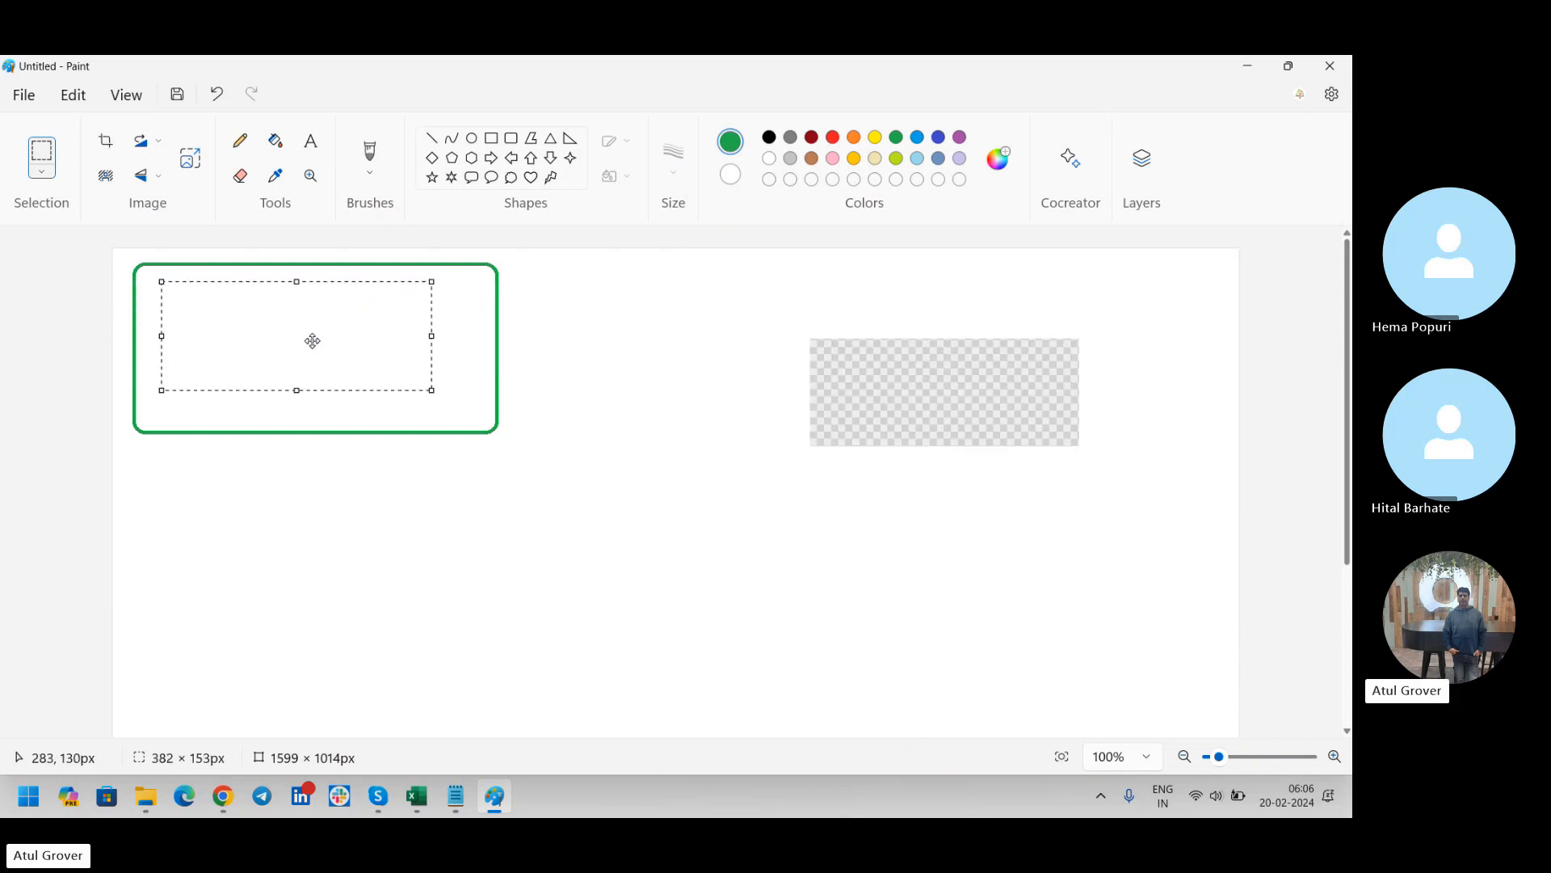
click(750, 458)
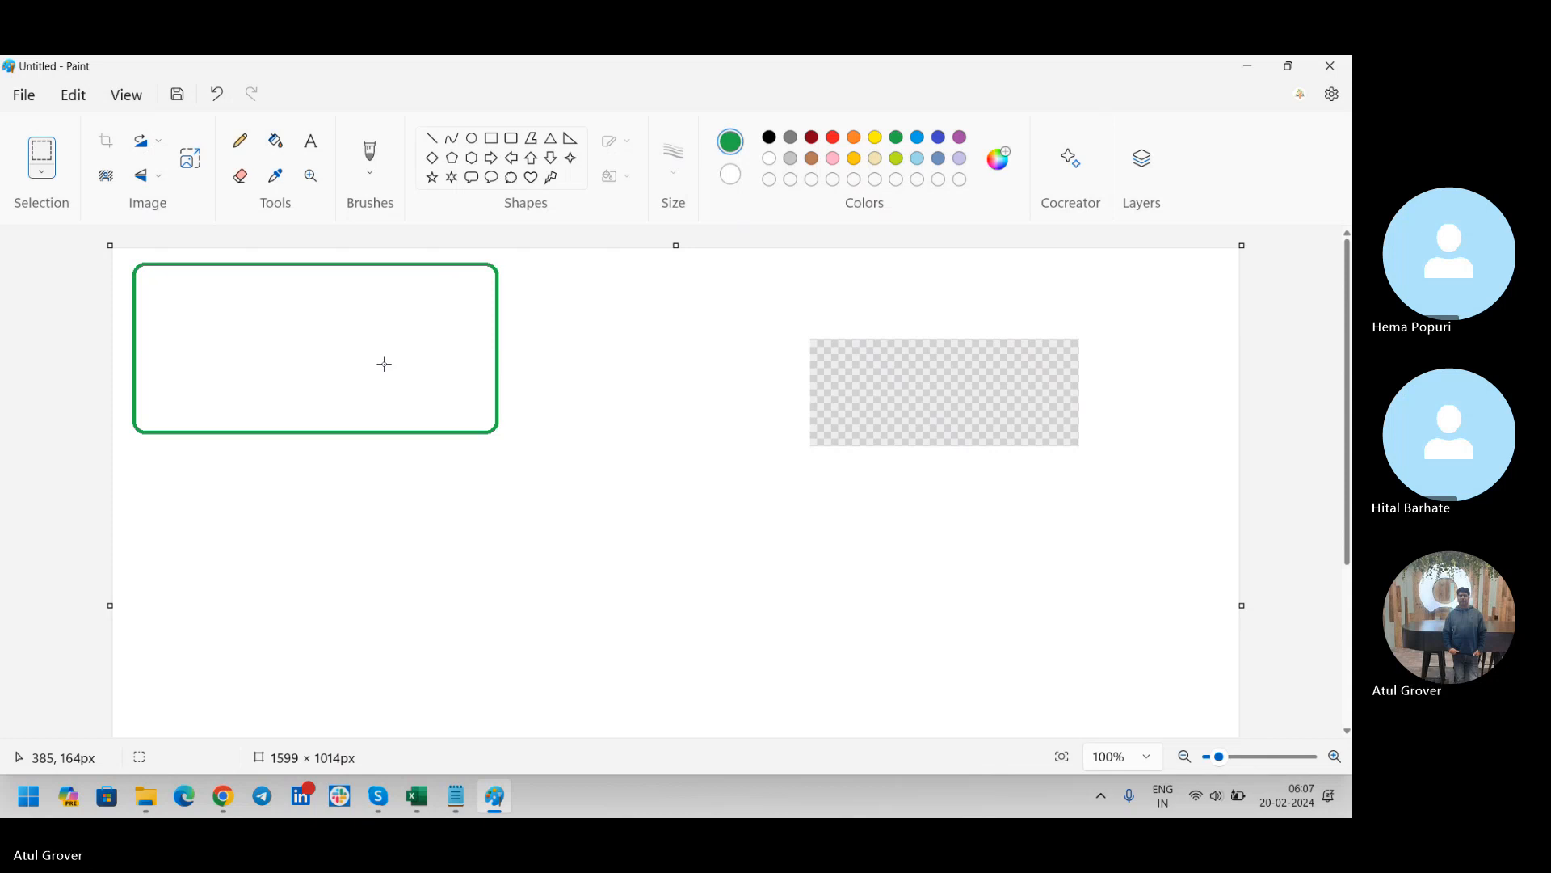
Switch to the Notepad notes and add the line "Presever --" directly below "Clonning"
key(alt+Tab)
key(Tab)
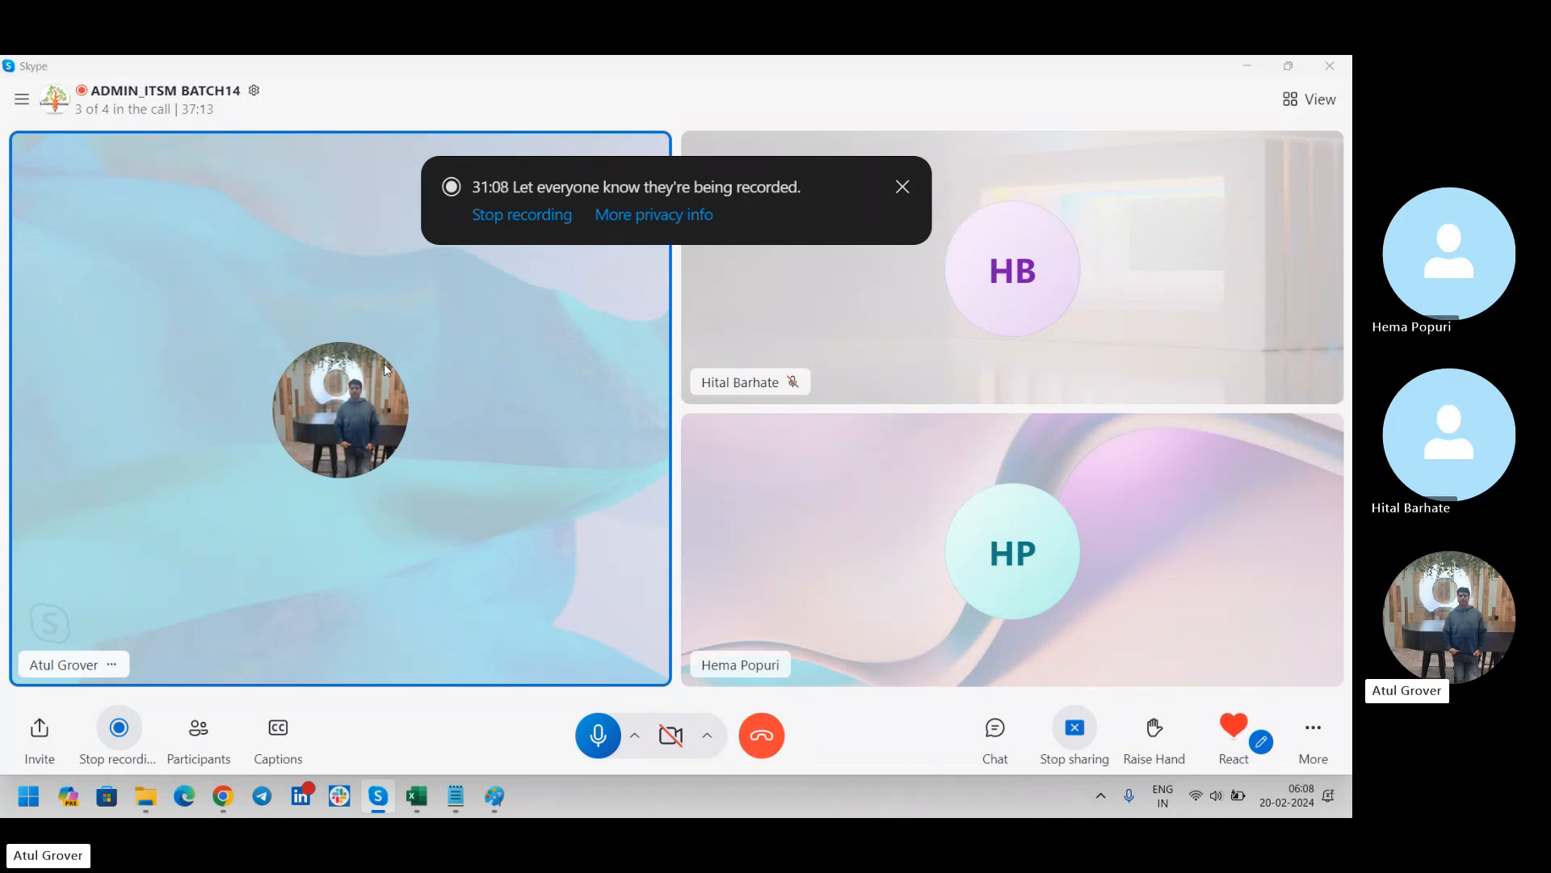
key(alt+Tab)
key(alt+Tab)
key(Tab)
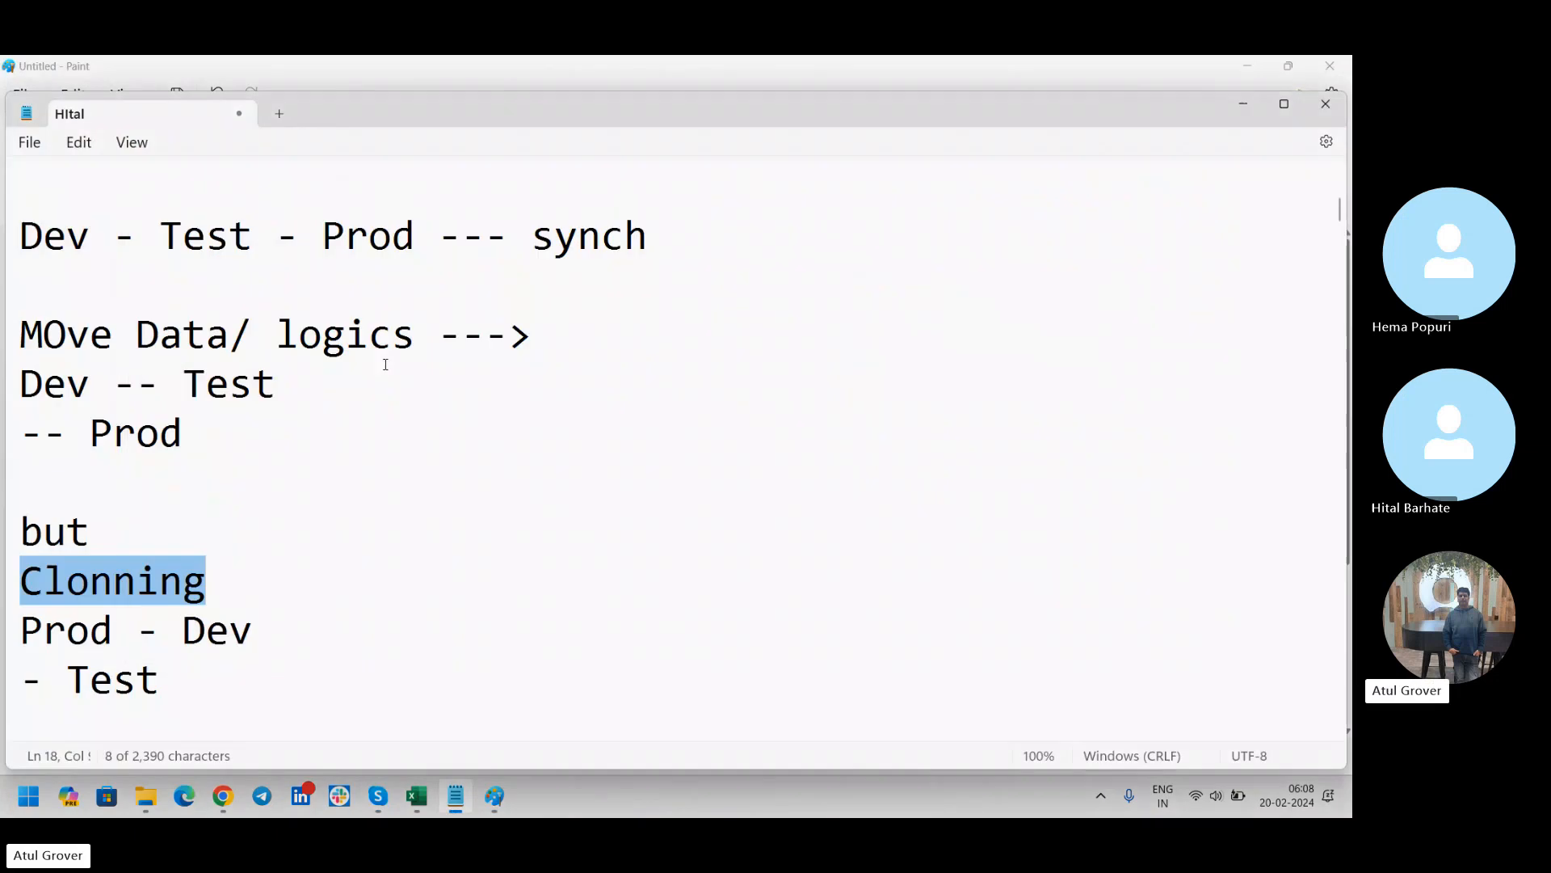
key(End)
key(Return)
text(Pr)
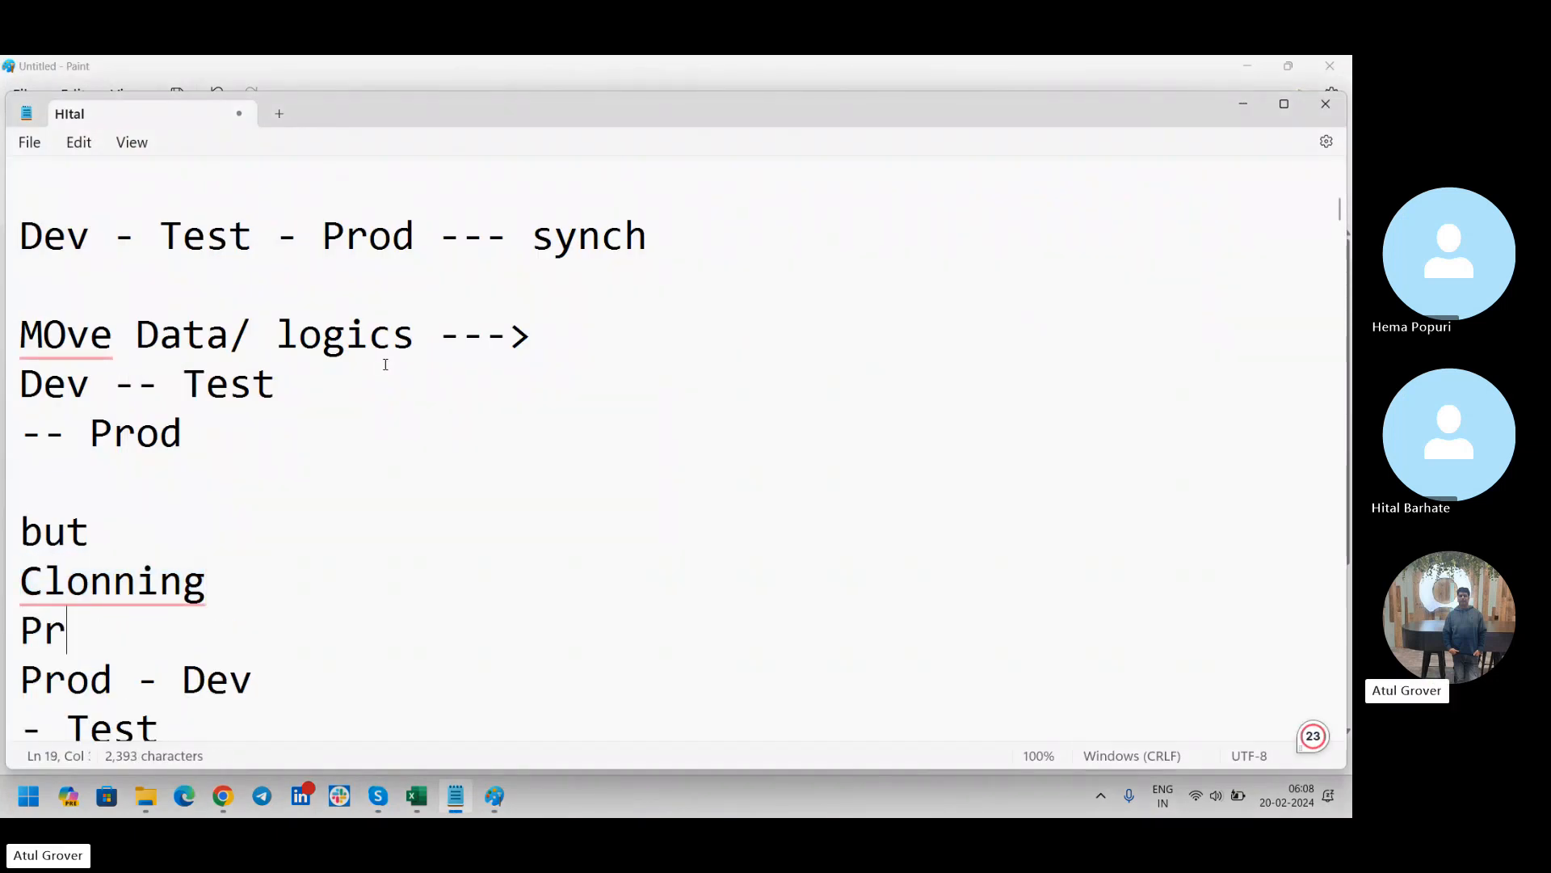
text(esecer)
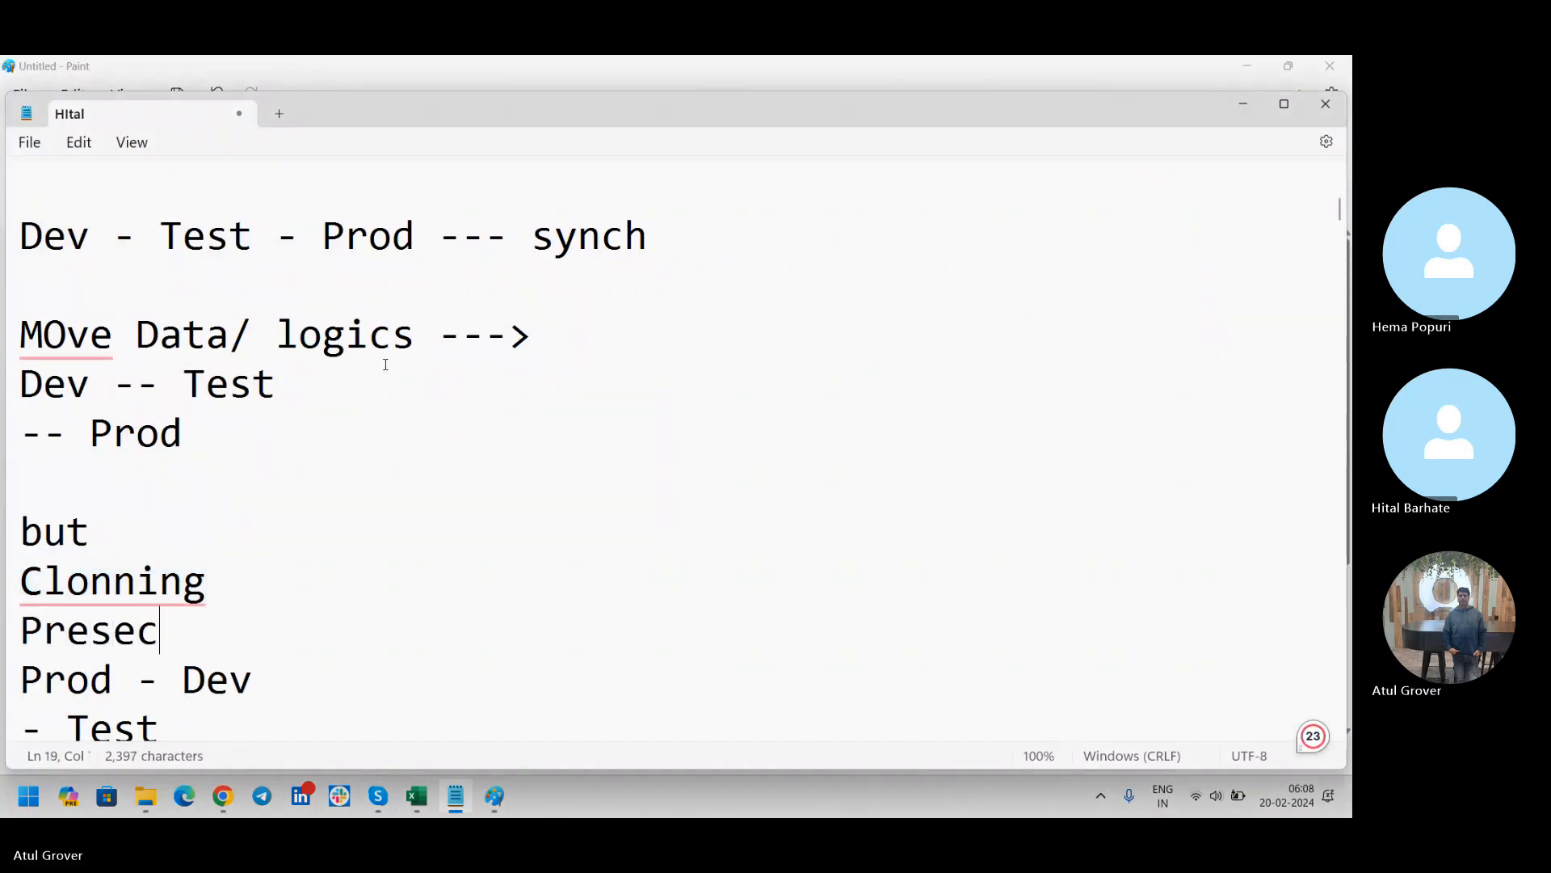
key(BackSpace)
key(BackSpace)
key(BackSpace)
text(ver --)
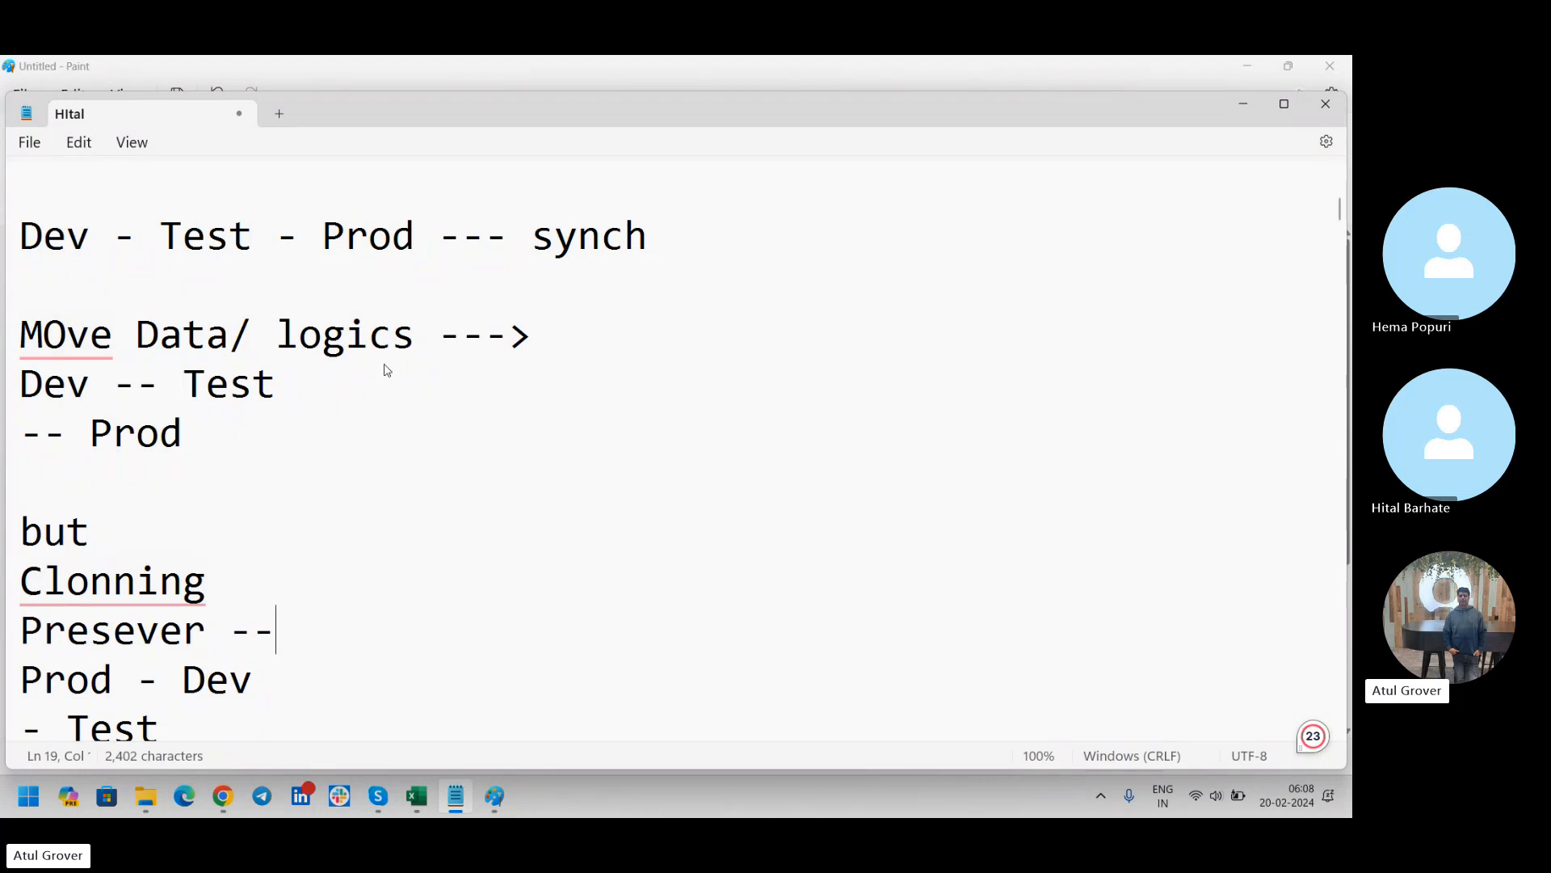
Add the line "Data on table" below the "Presever --" line
key(Return)
text(Daya)
key(BackSpace)
key(BackSpace)
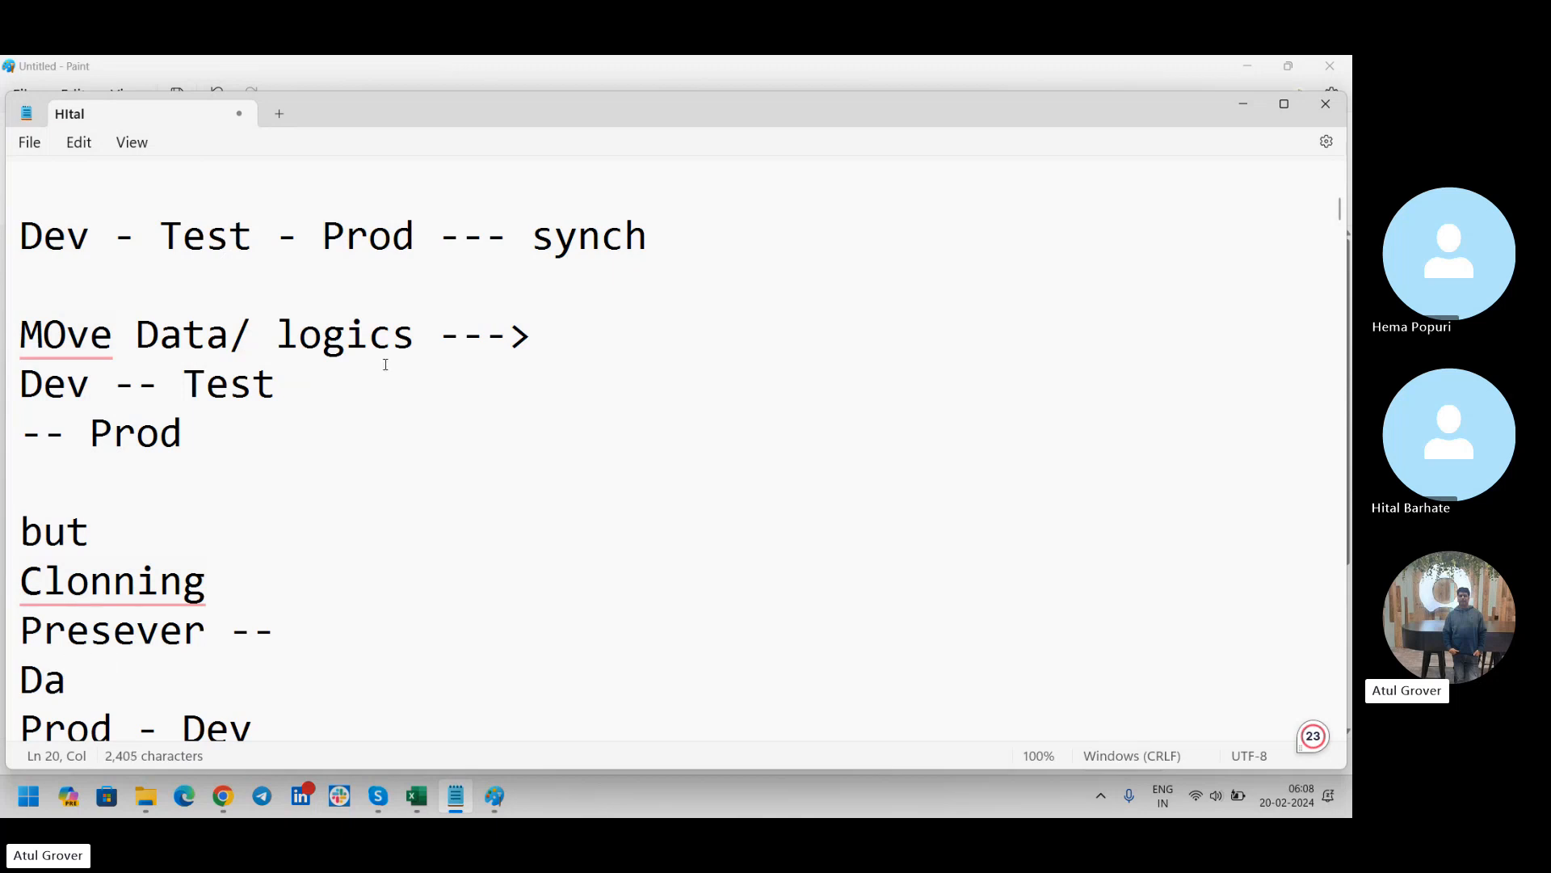
text(ta ao tav)
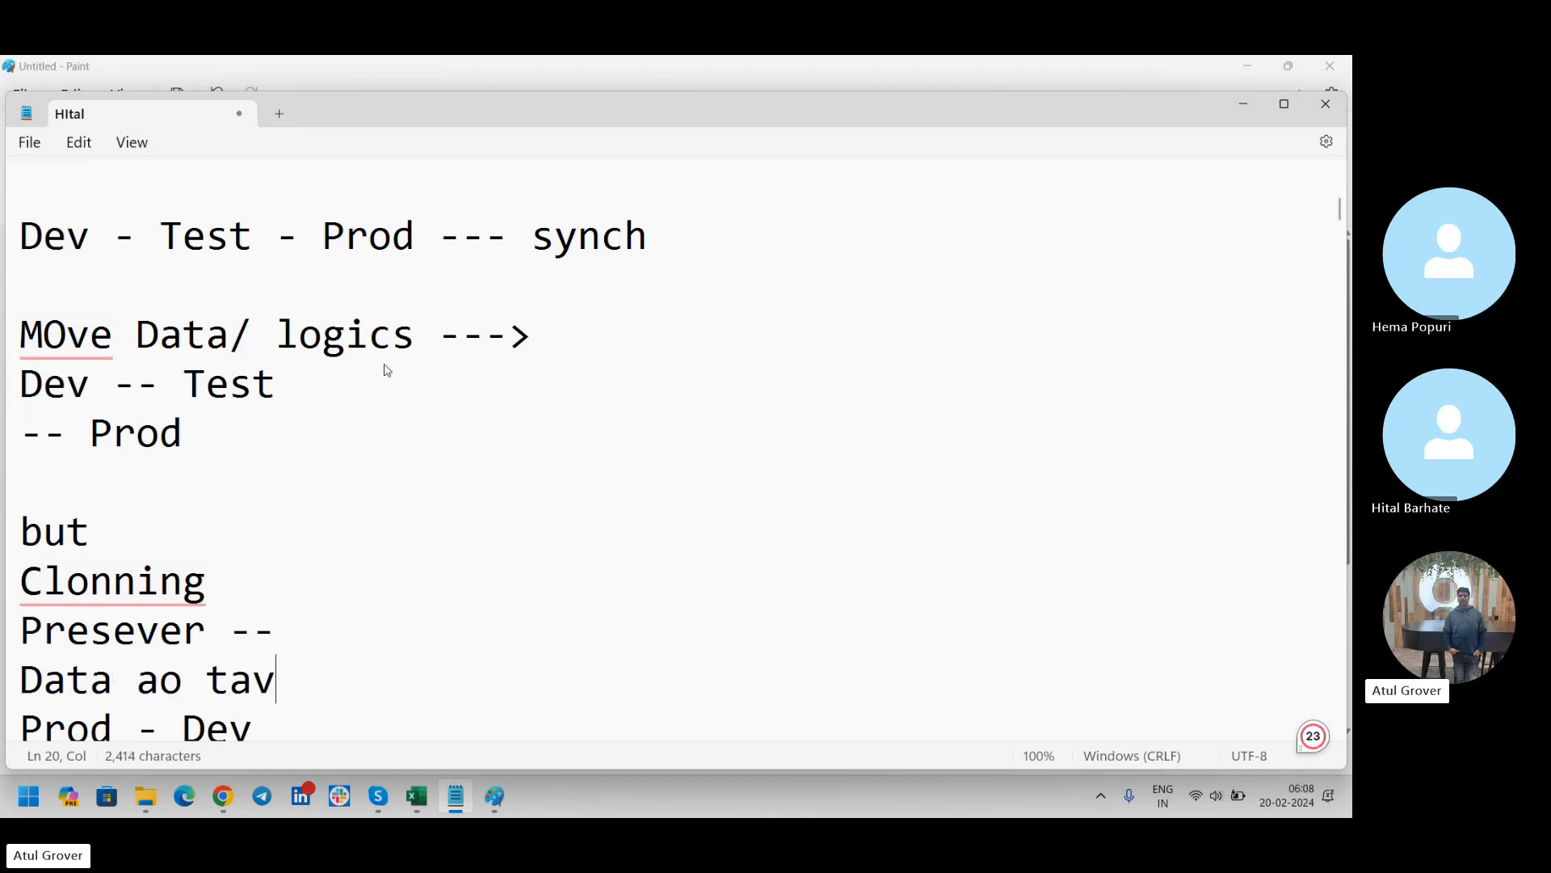
key(BackSpace)
key(BackSpace)
key(BackSpace)
key(BackSpace)
key(BackSpace)
key(BackSpace)
key(BackSpace)
text(on)
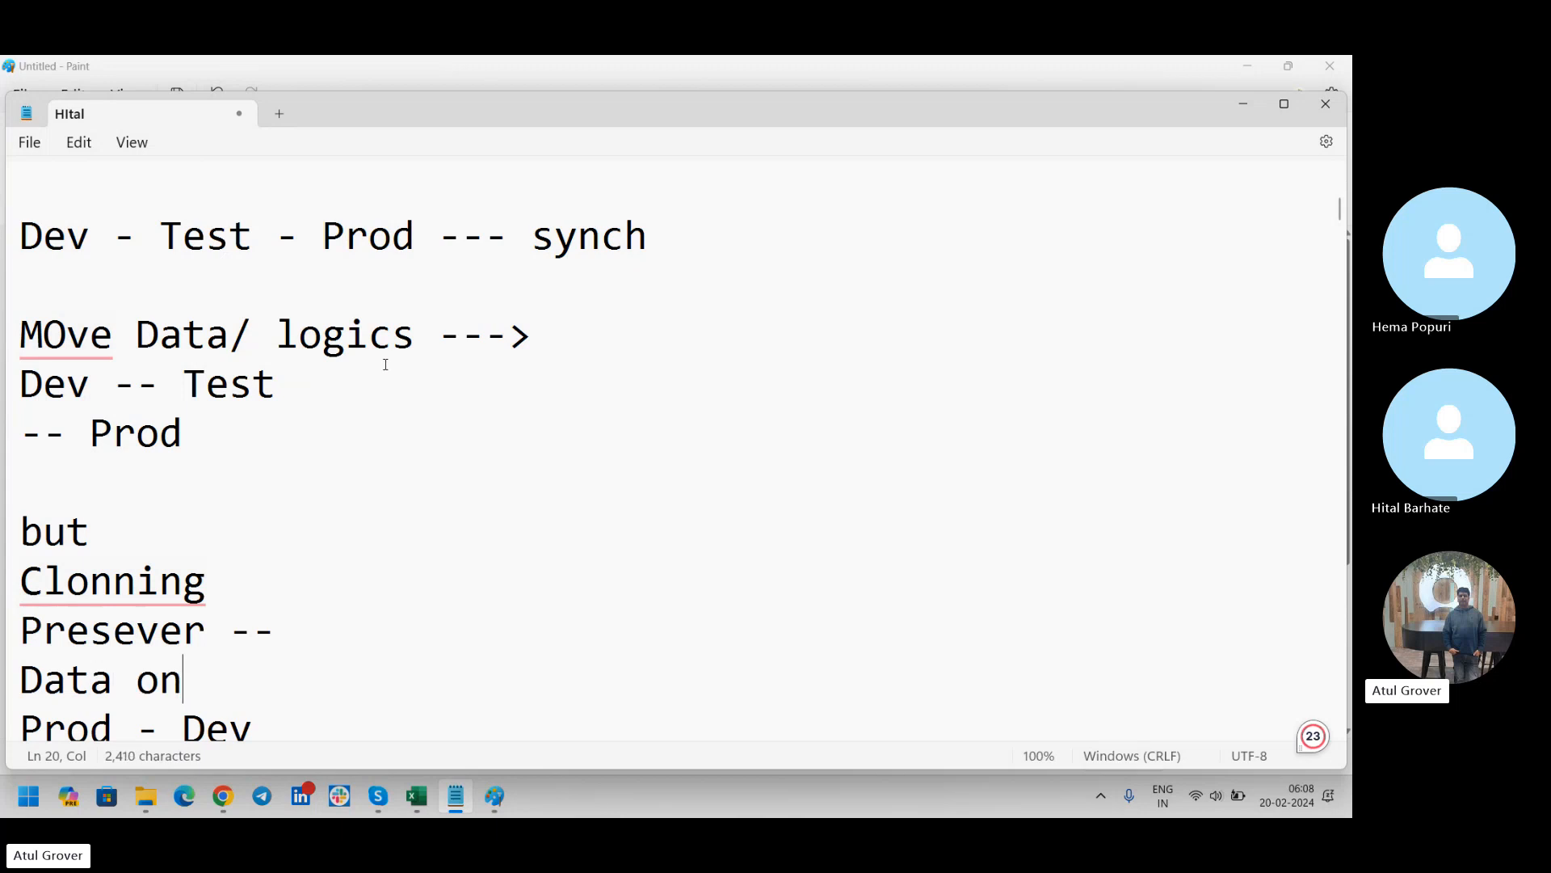
text( tavl)
key(BackSpace)
key(BackSpace)
text(ble)
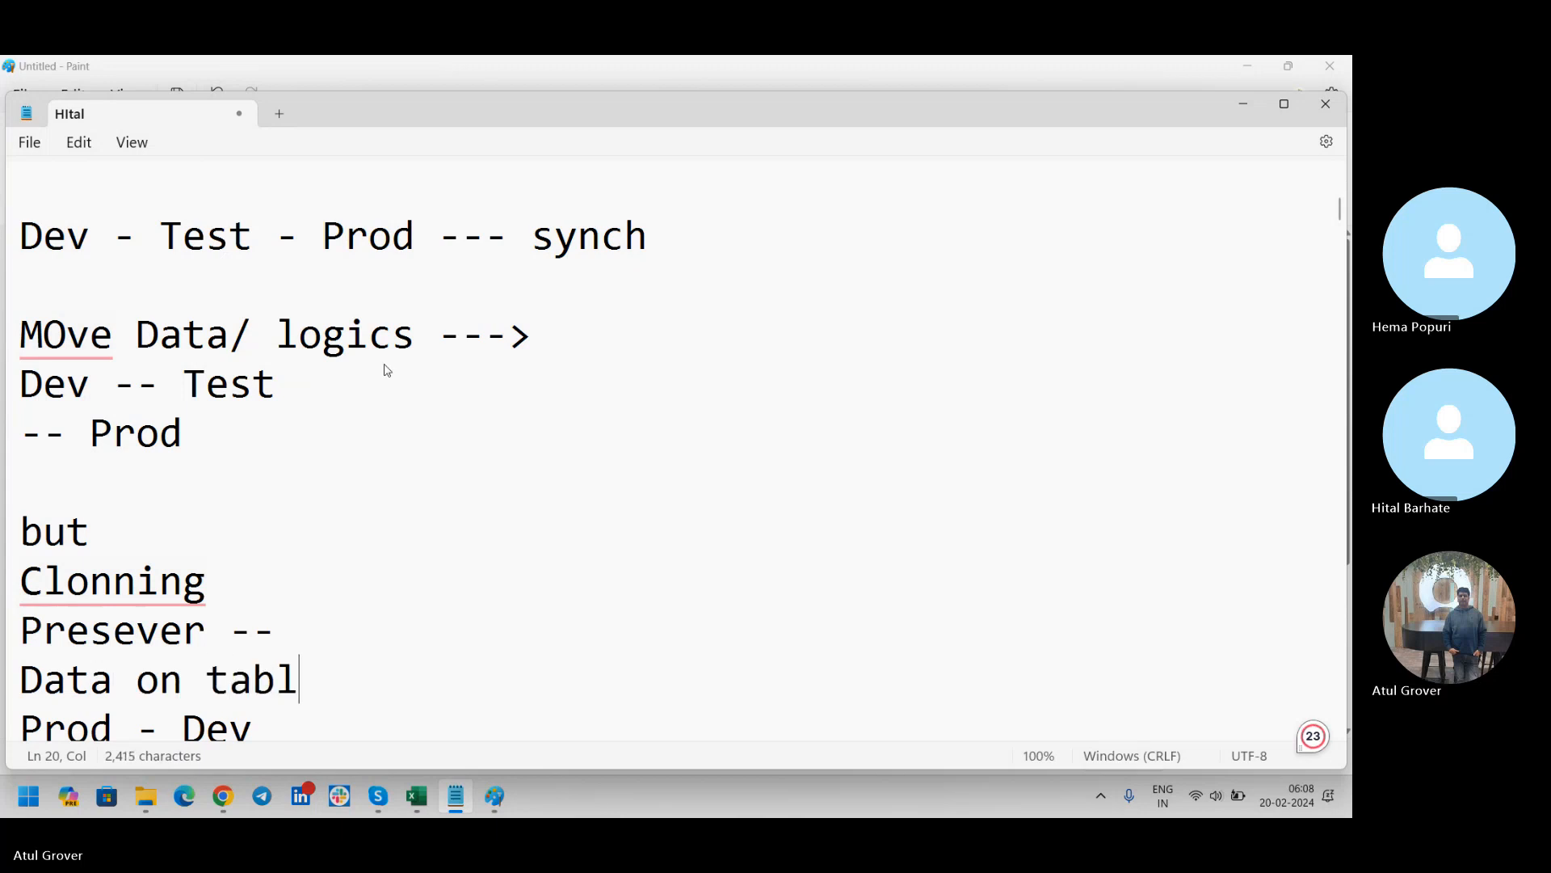
Insert blank lines above "Prod - Dev" and add the line "2 intg." directly below "Data on table"
key(Return)
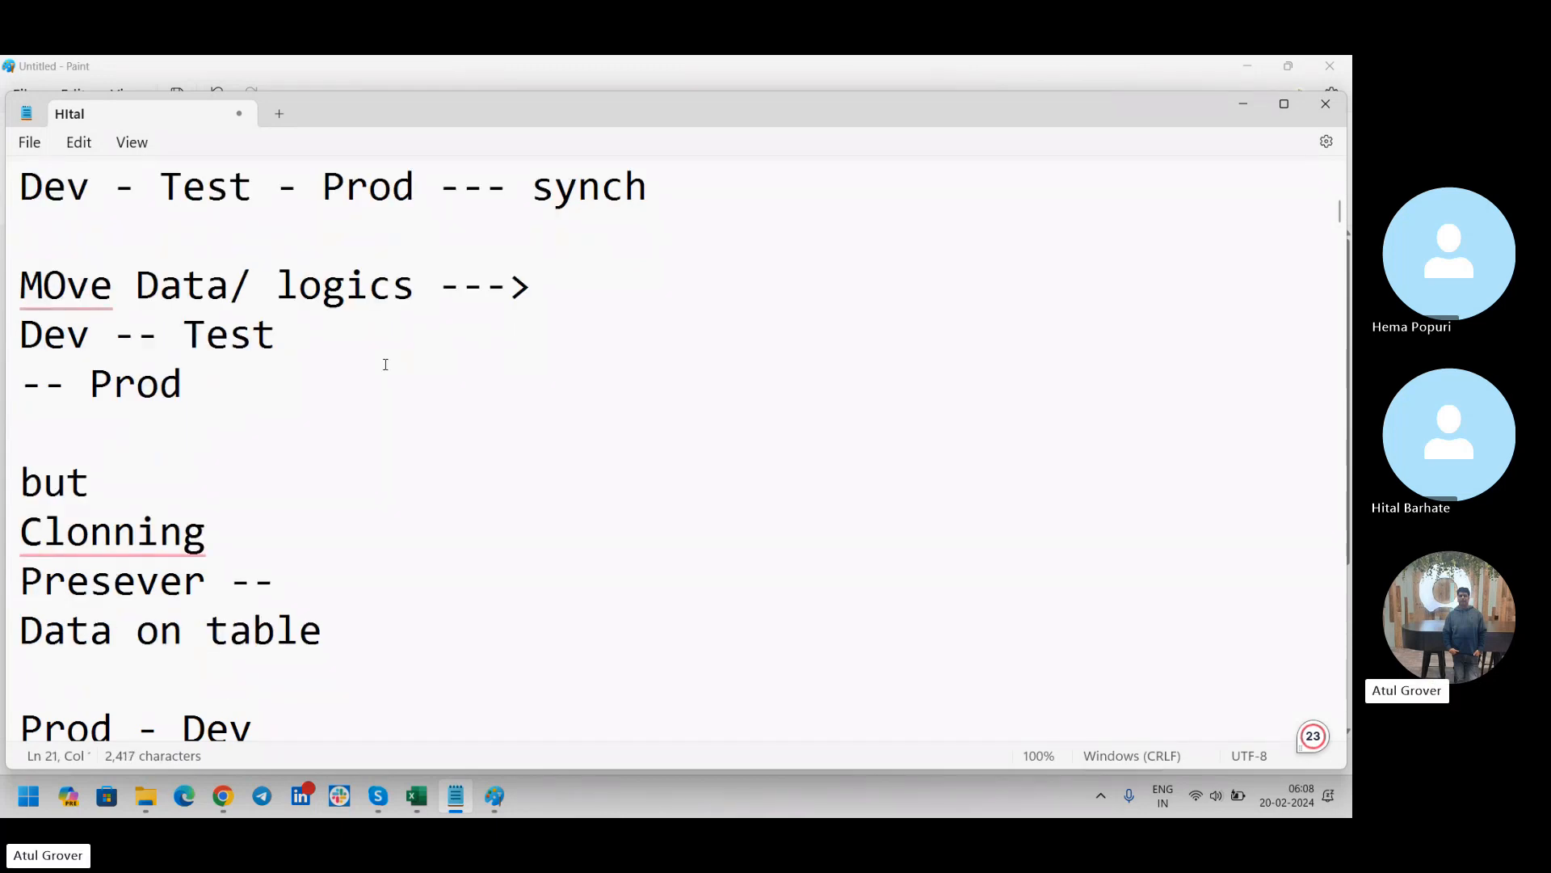
key(Return)
key(Return)
key(Up)
key(Up)
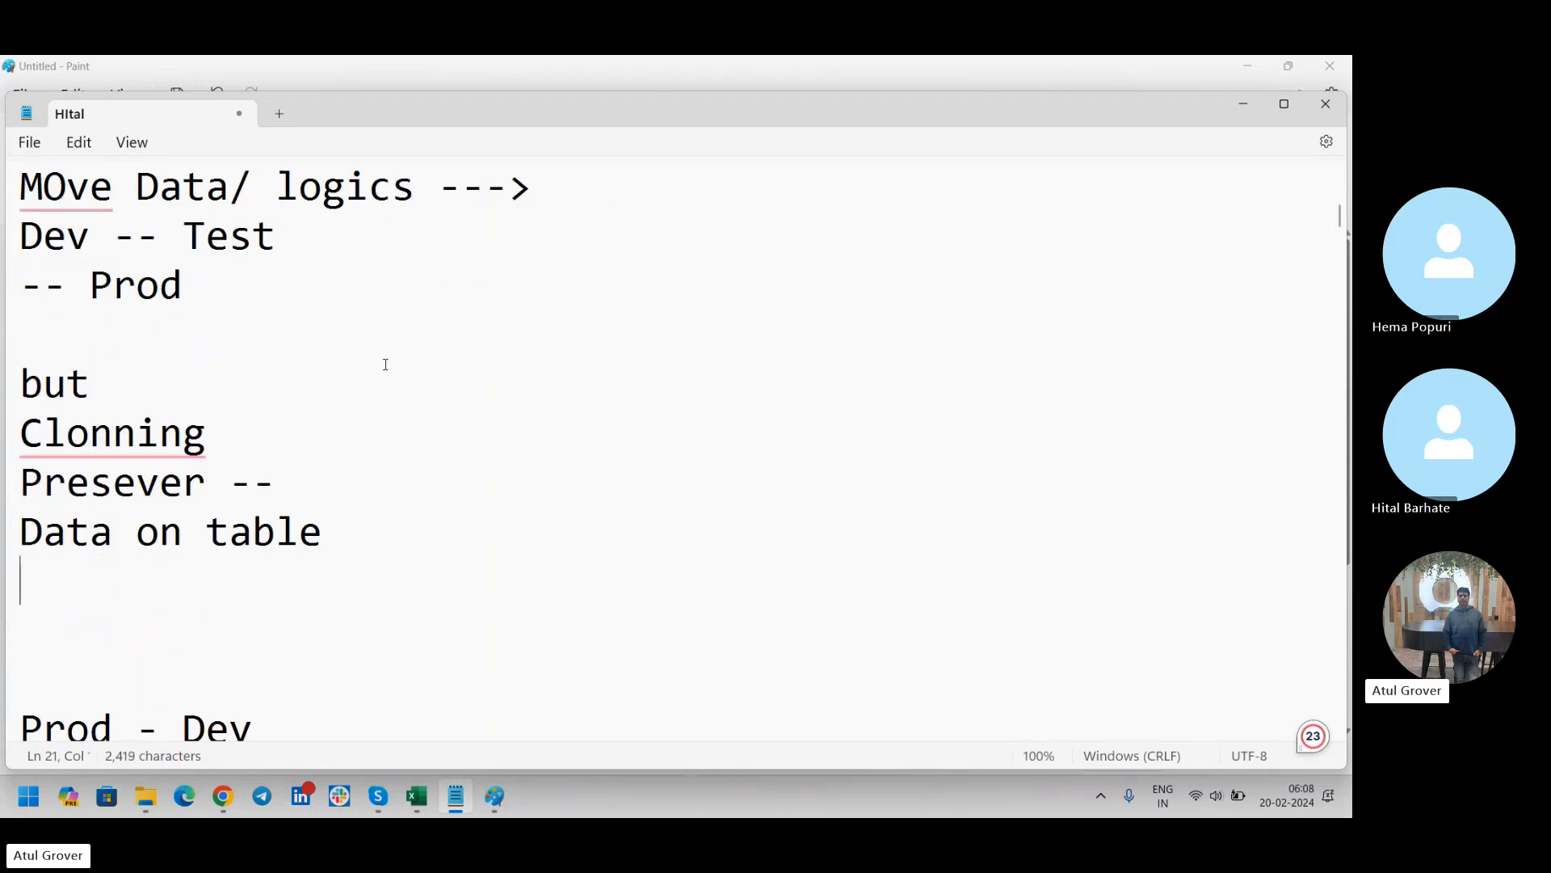
text(2 intg.)
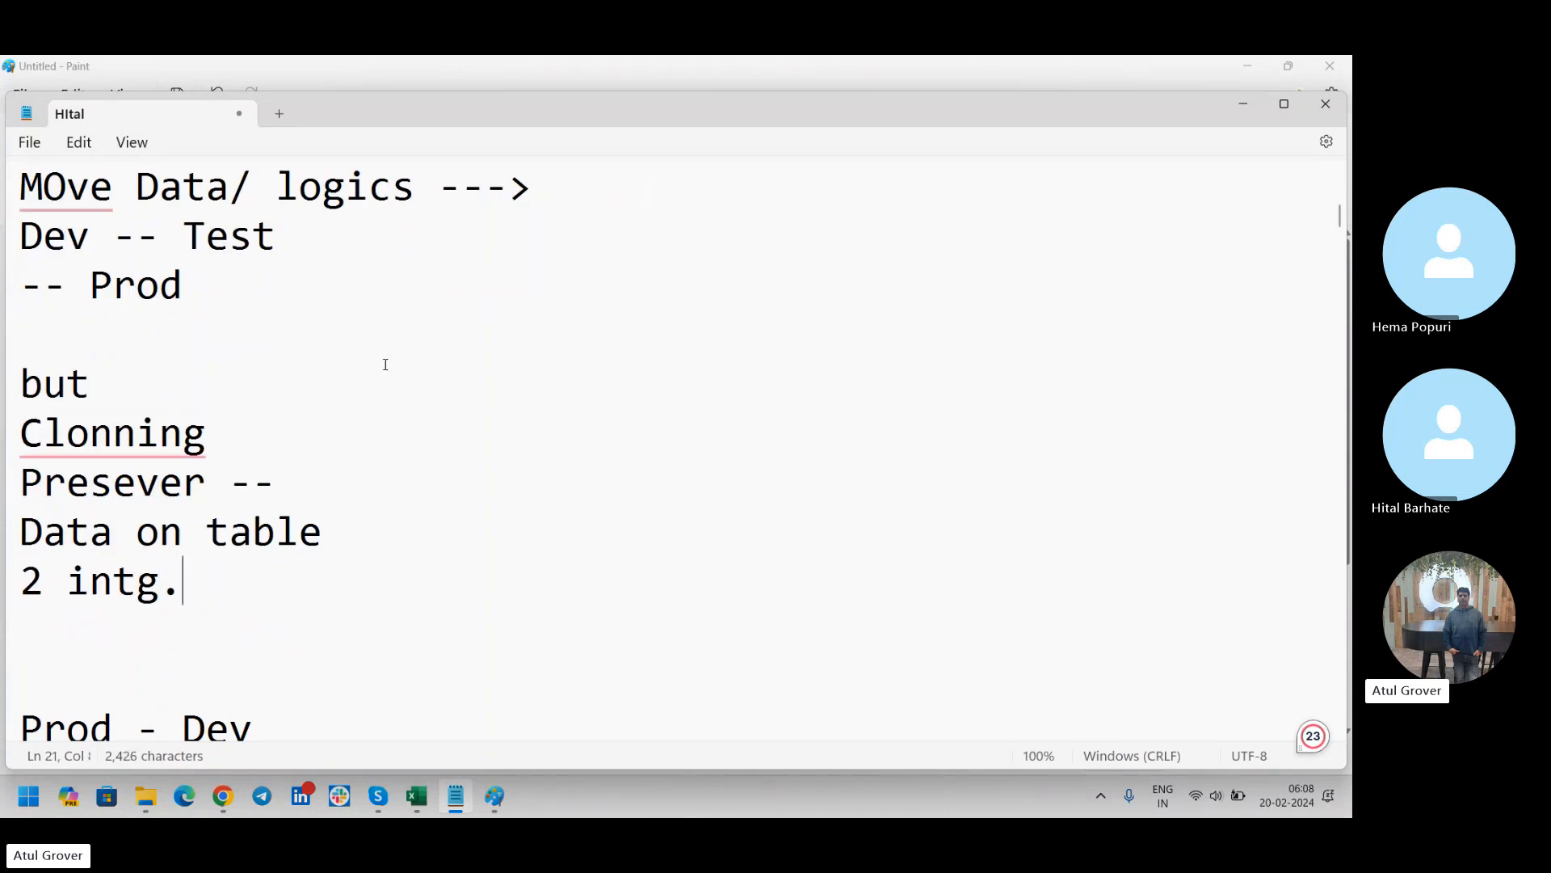
List "Dev" and "Prod" on separate lines below "2 intg."
key(Return)
text(Dev)
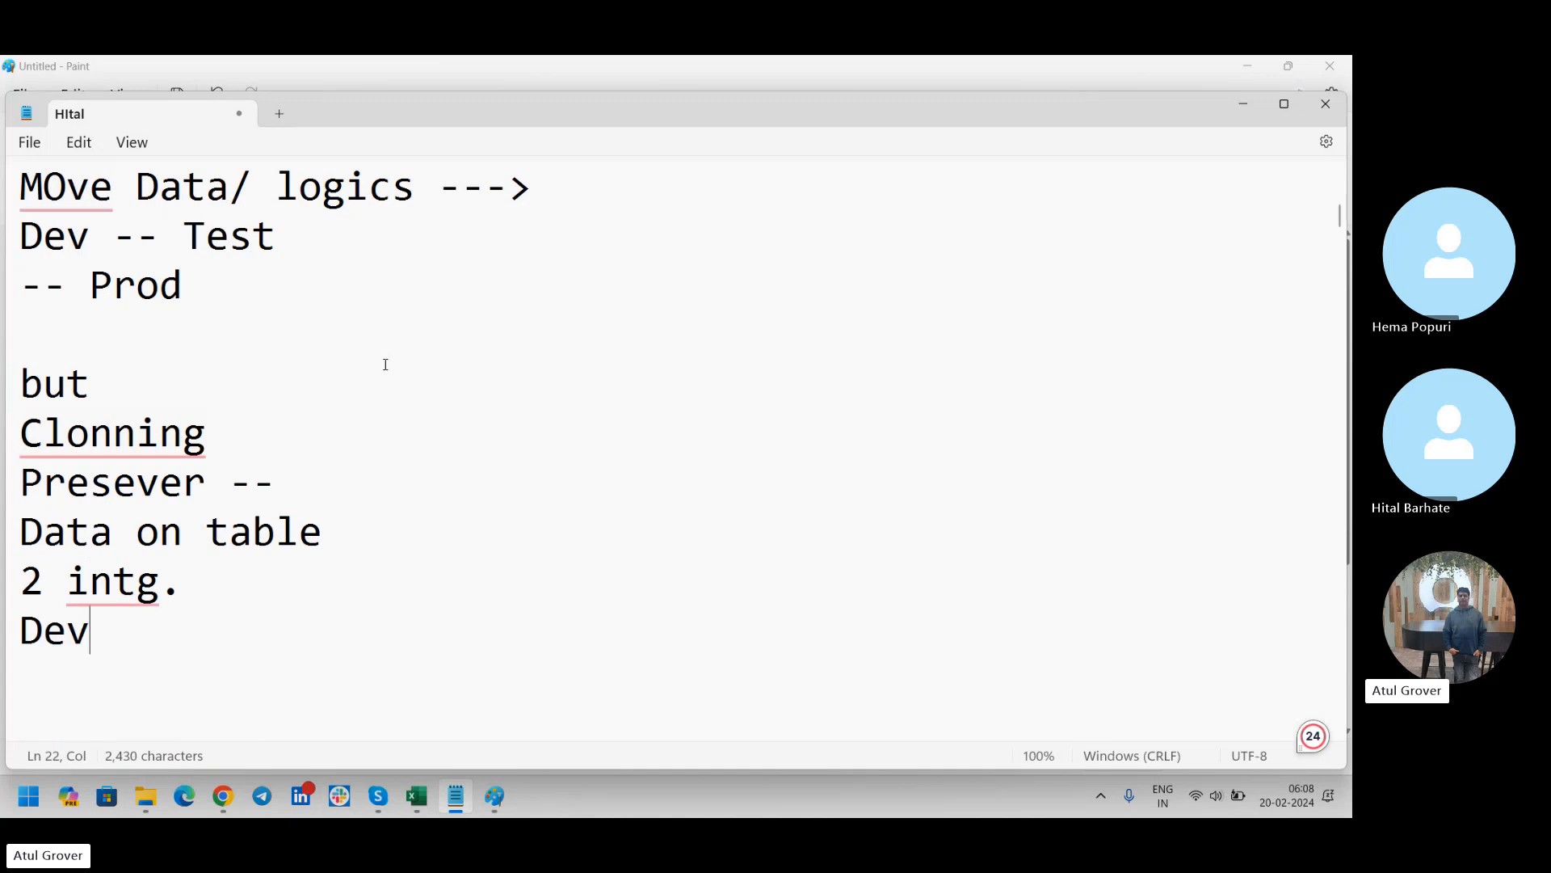
key(Return)
text(Prod)
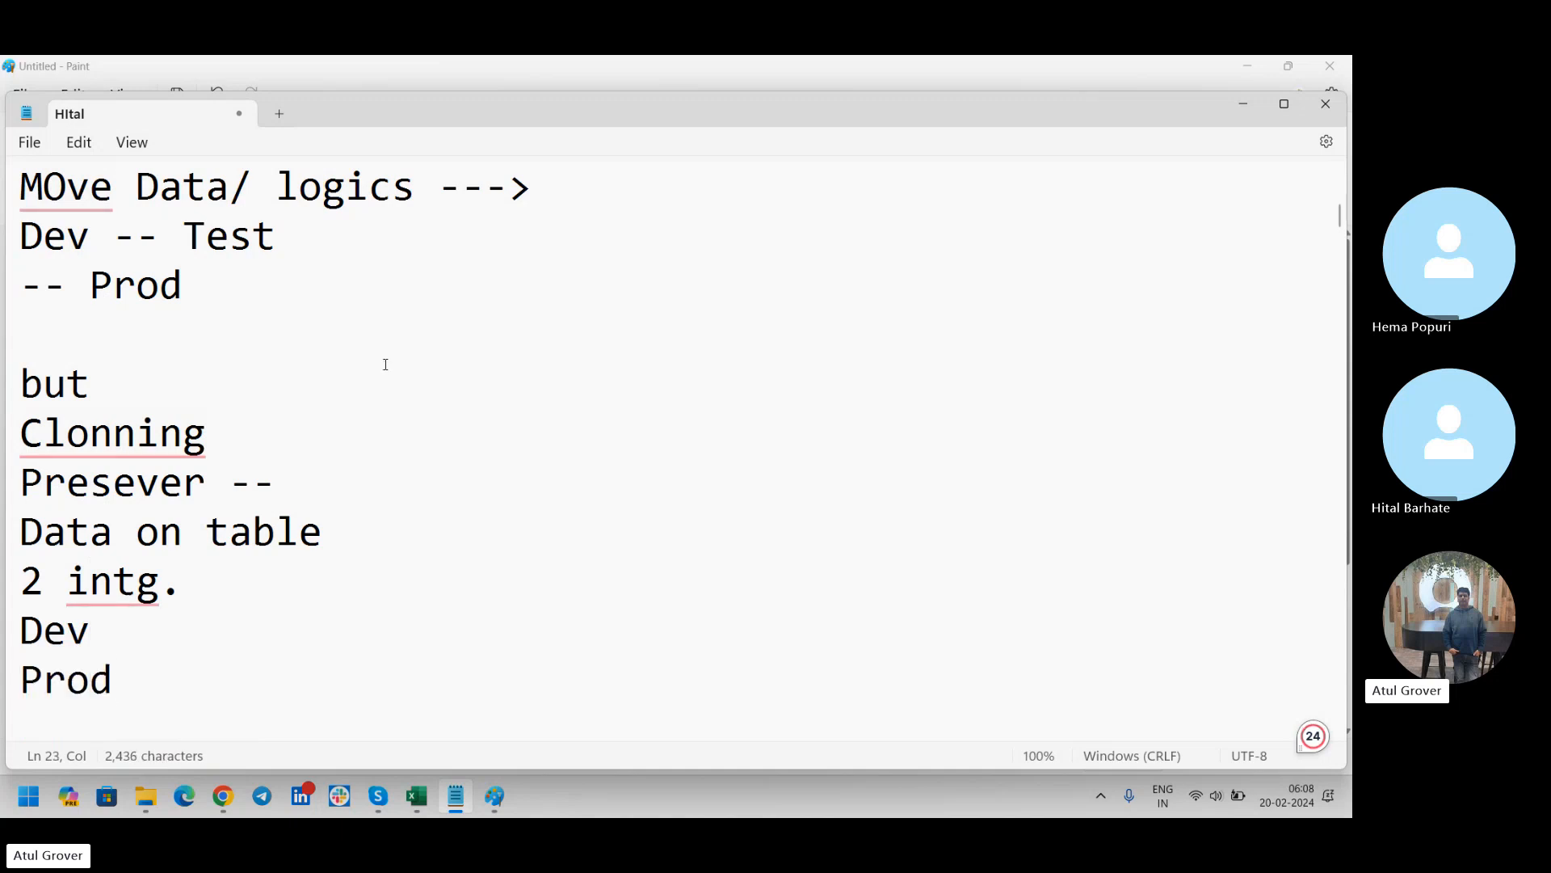
Extend the "Dev" line below "2 intg." with "--- X tool 2323232"
click(152, 642)
text(--- X tool )
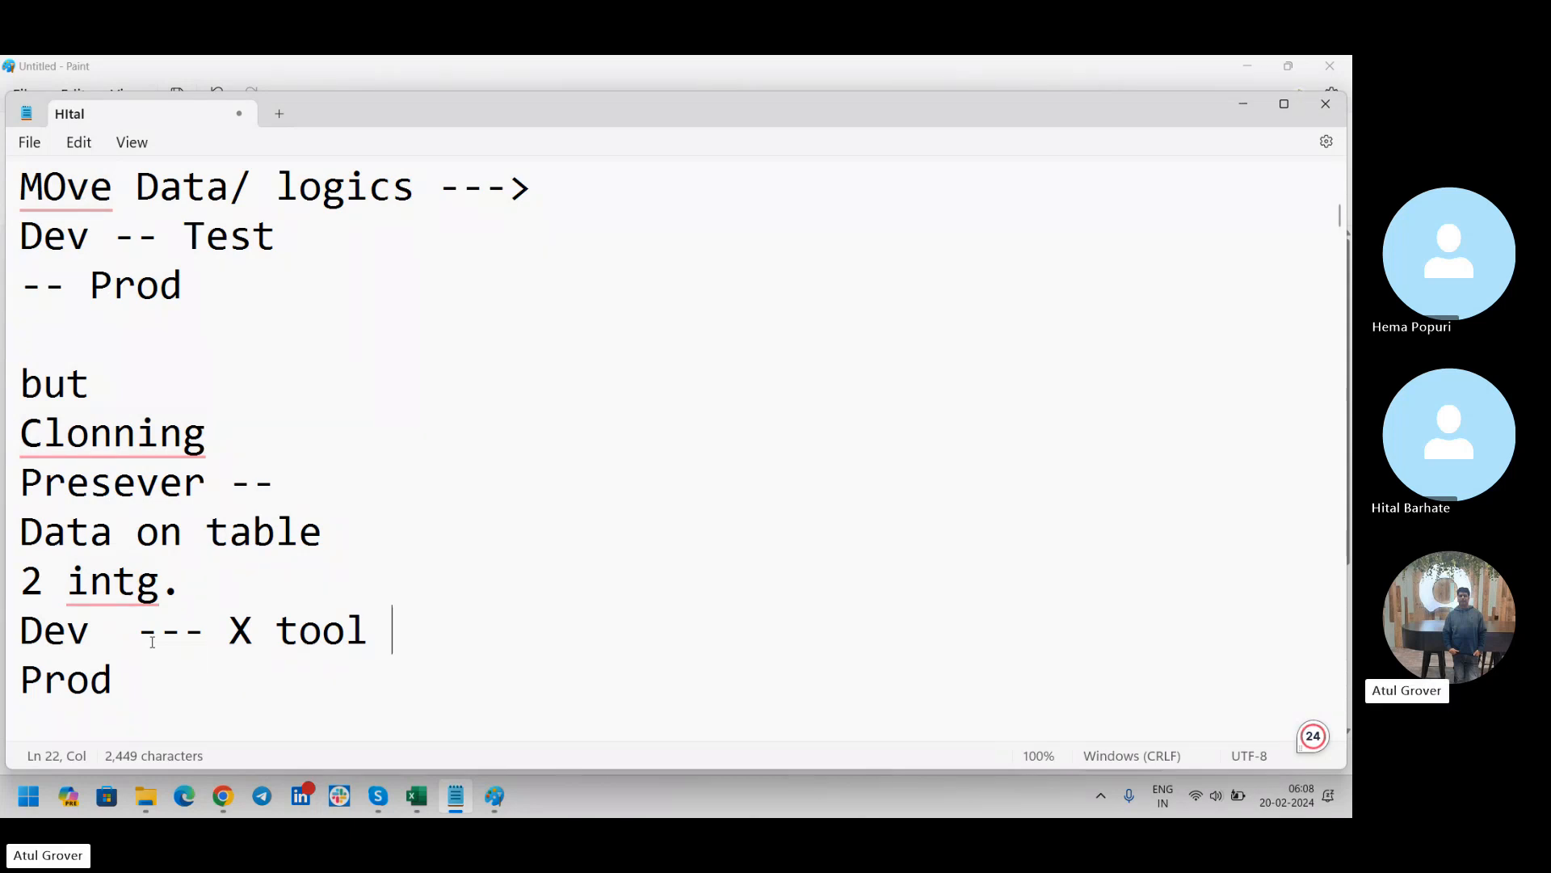
text(2323232)
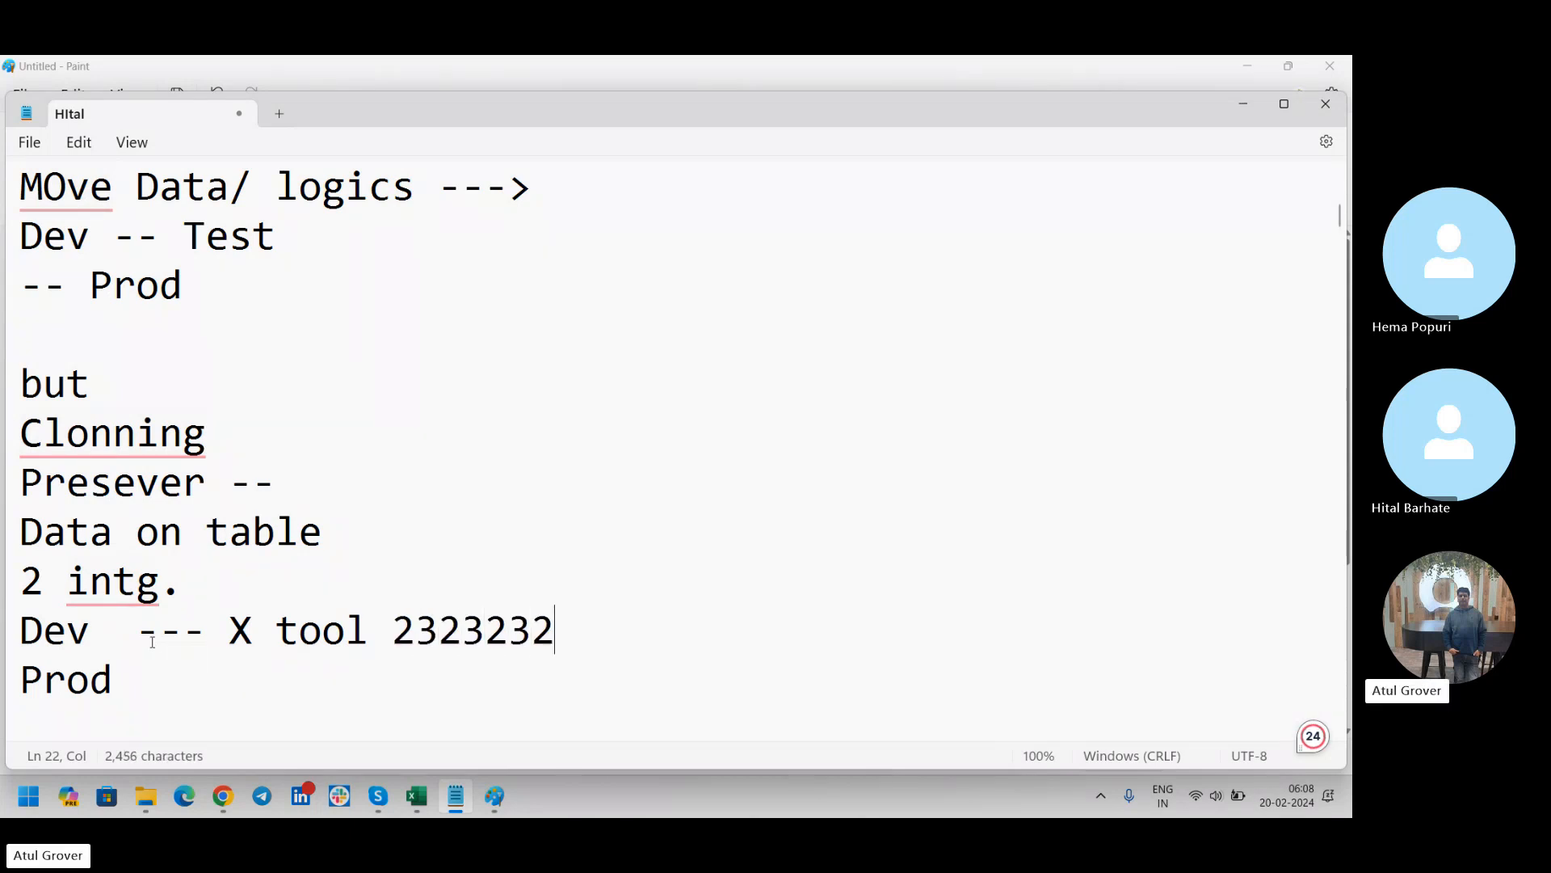
Extend the "Prod" line below the "Dev" line with "---- X Tool 323232"
click(152, 673)
text(0000)
key(BackSpace)
key(BackSpace)
key(BackSpace)
key(BackSpace)
text(---- X Tool )
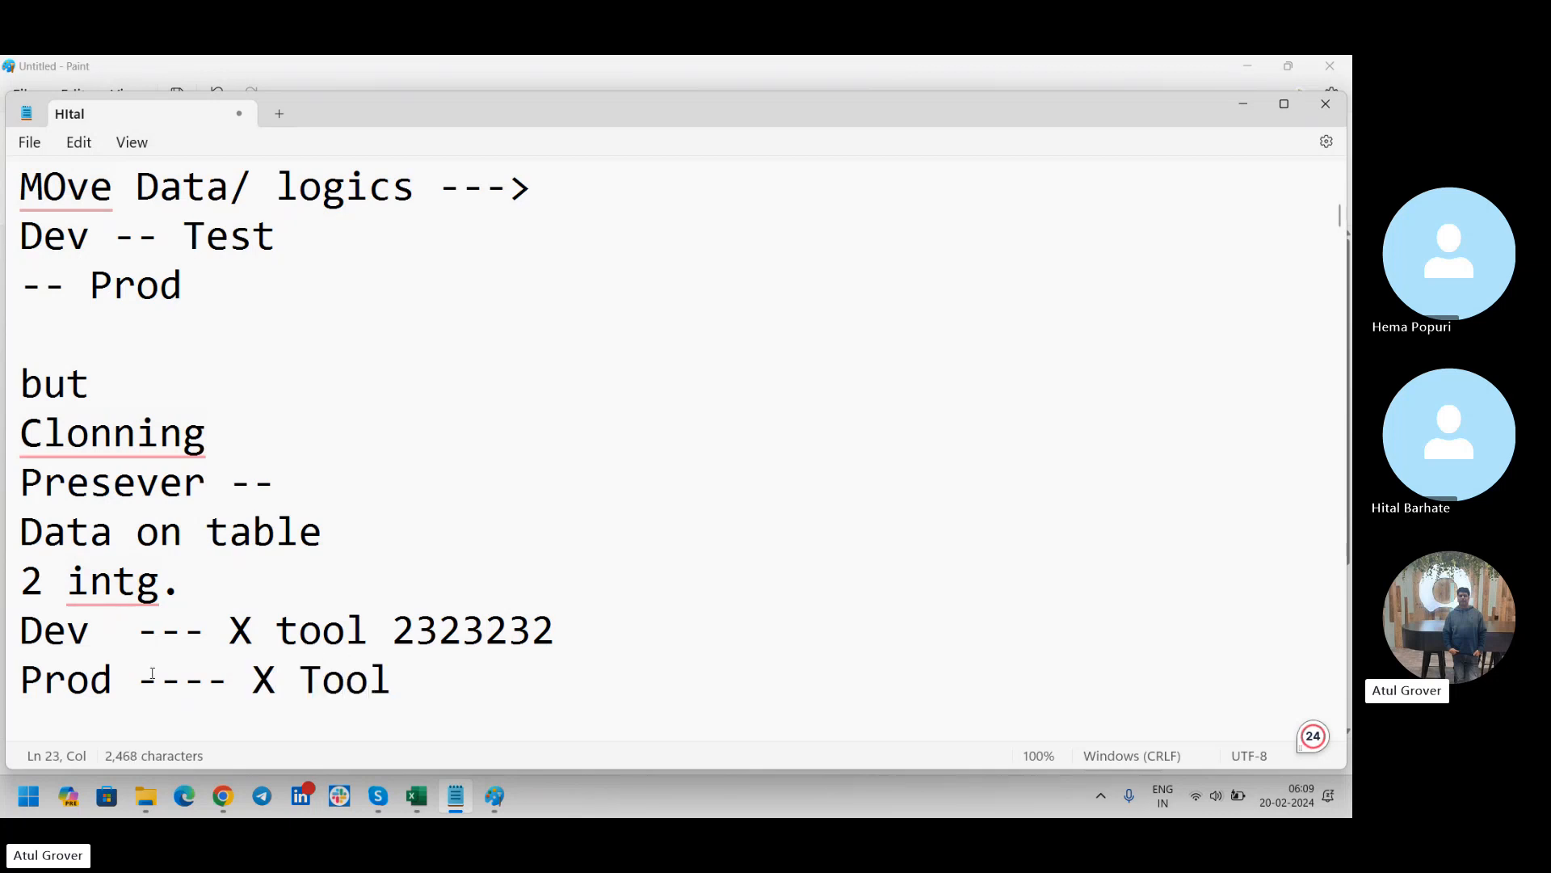
text(323232)
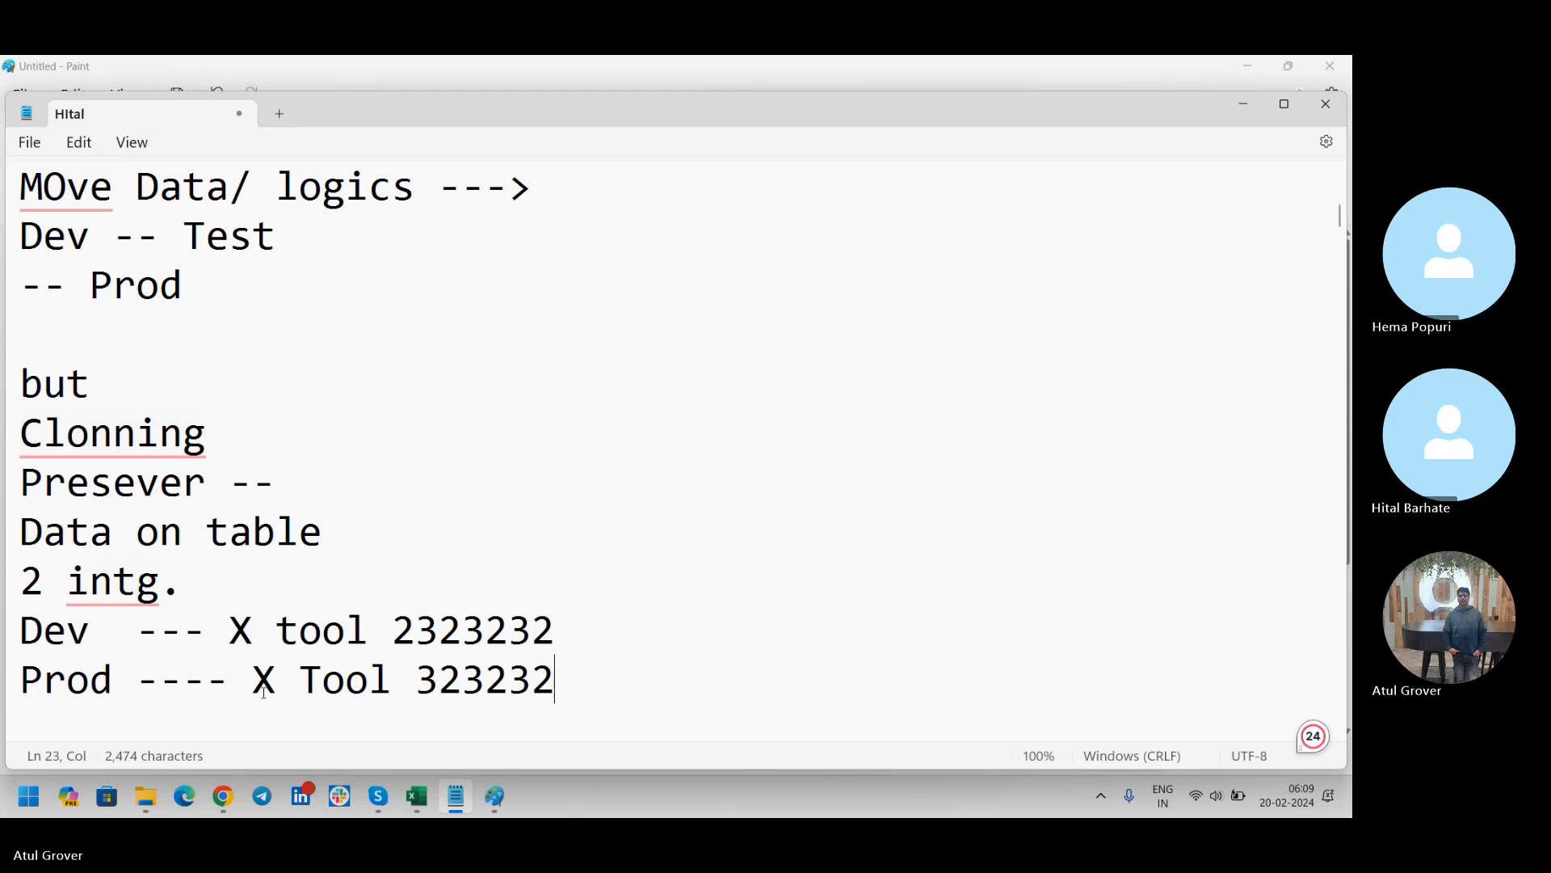
Replace the number on the "Dev --- X tool" line with "323232", copied from the "Prod ---- X Tool" line
drag(589, 686, 3, 672)
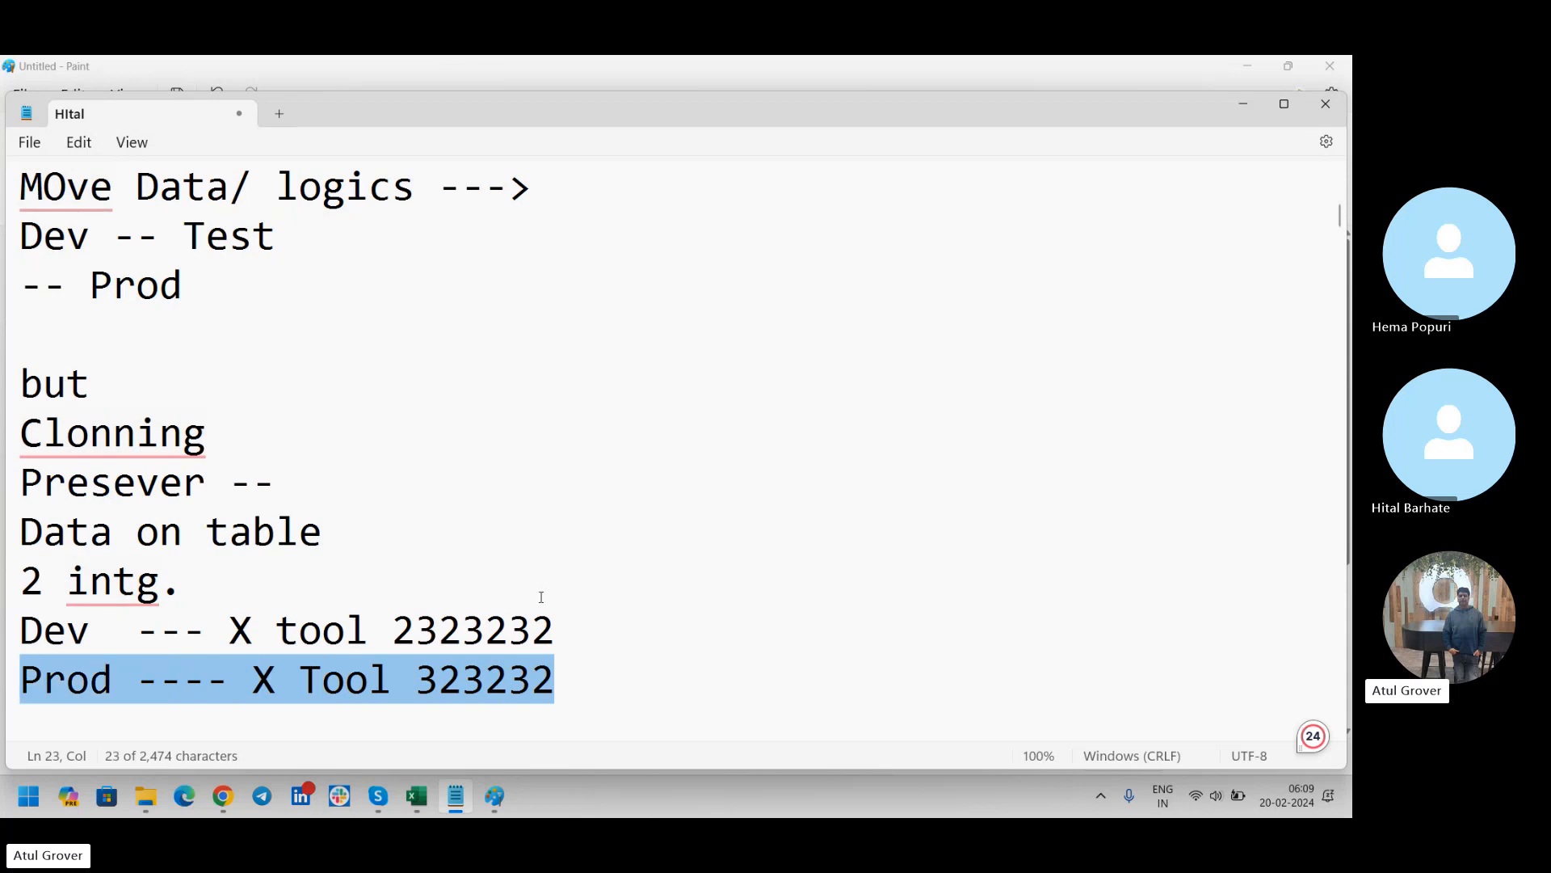
drag(571, 630, 4, 636)
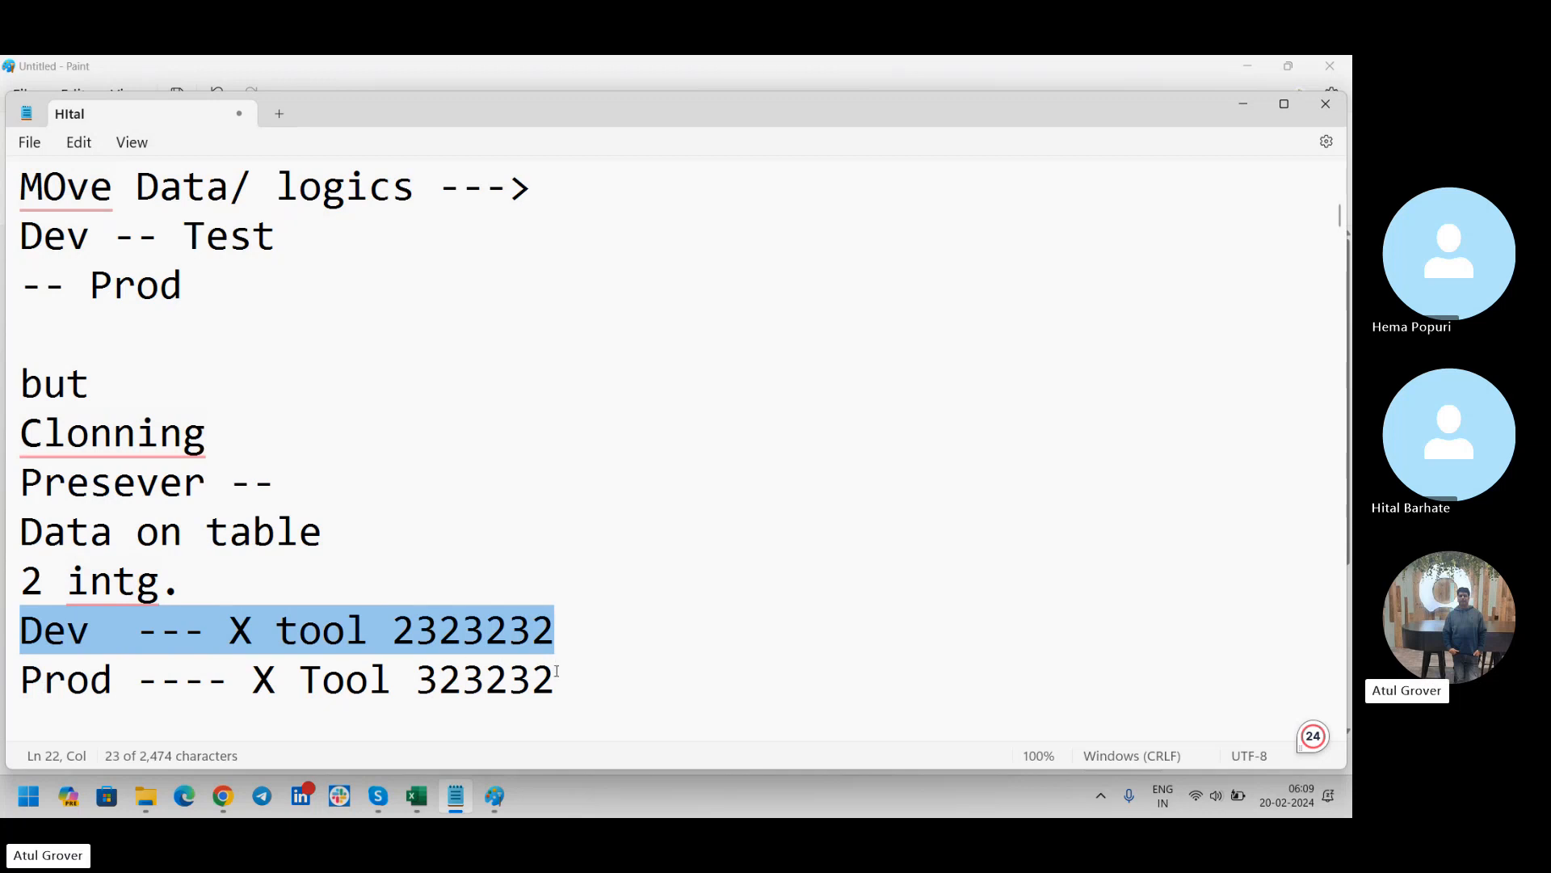
drag(554, 678, 421, 671)
key(ctrl+c)
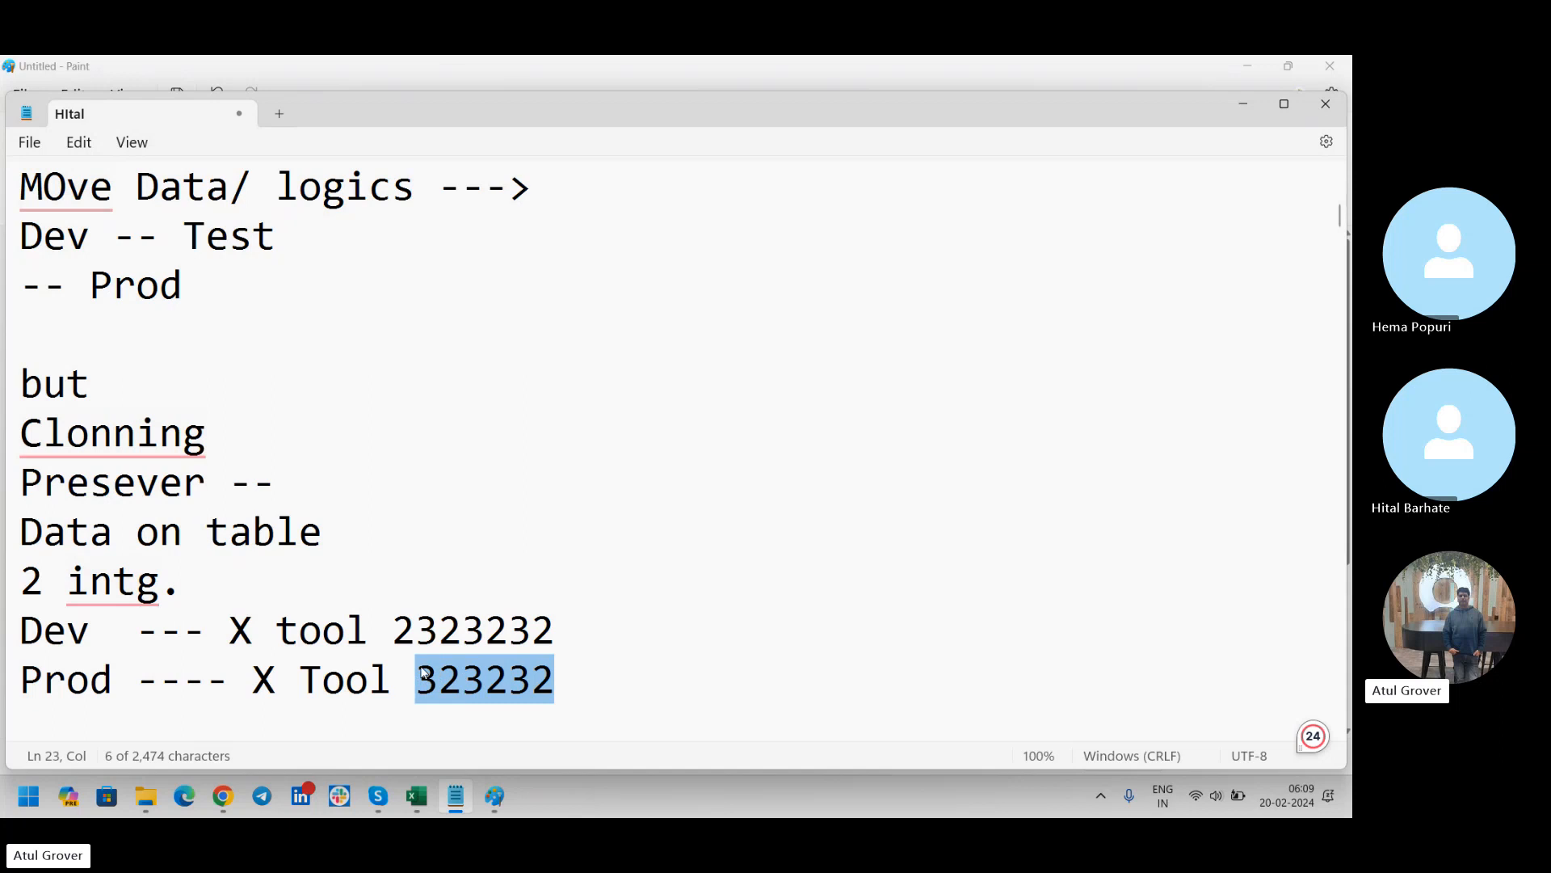
drag(563, 624, 393, 622)
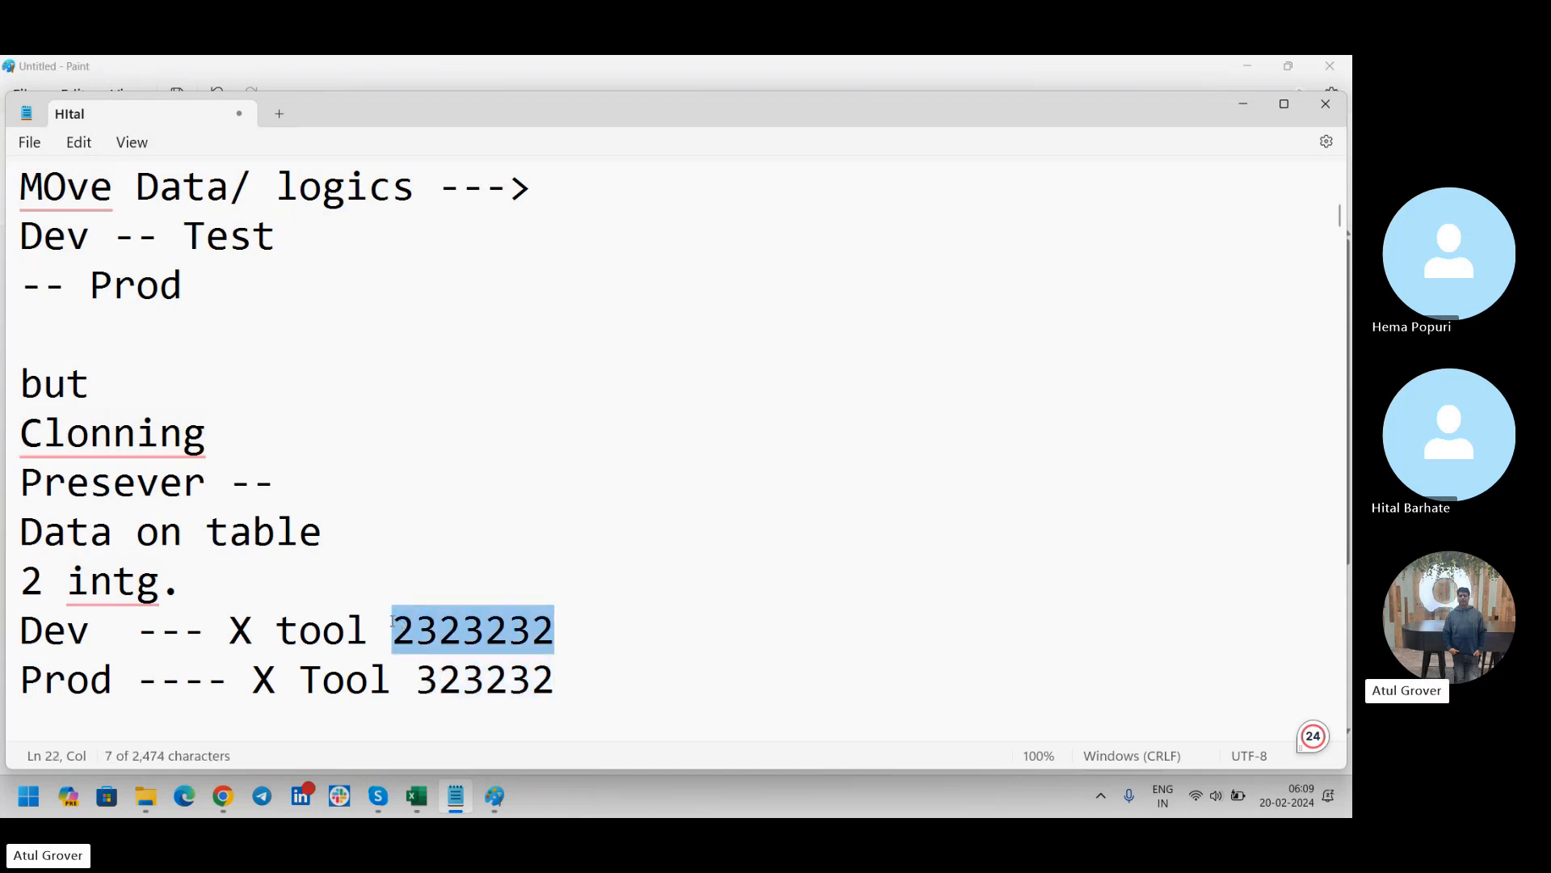
key(ctrl+v)
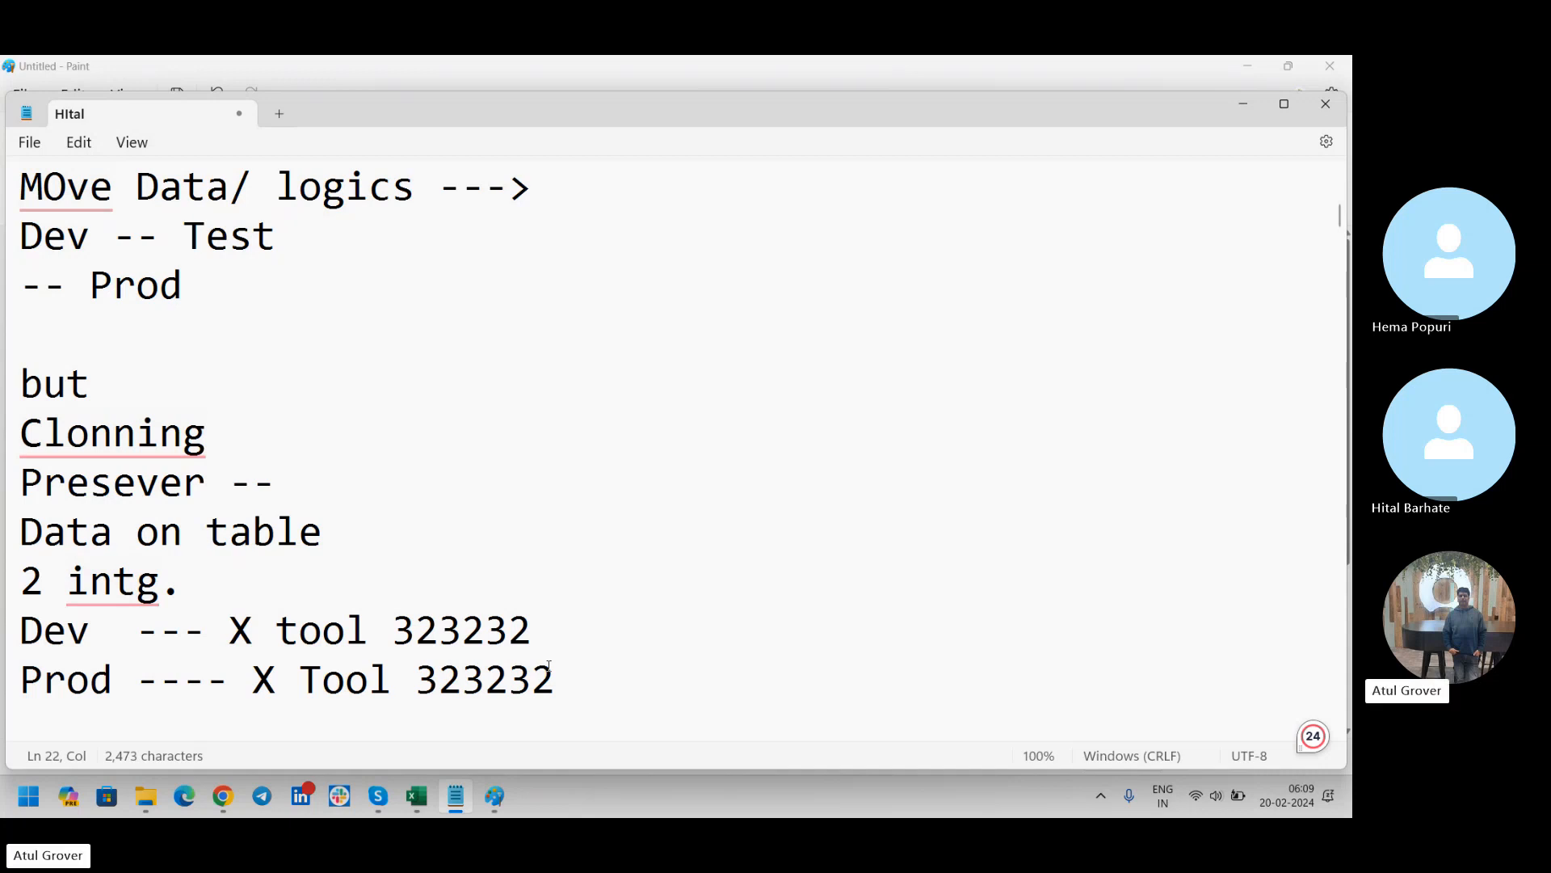
Insert the line "Cloning" between the "Dev --- X tool" and "Prod ---- X Tool" lines
key(alt+Tab)
key(alt+Tab)
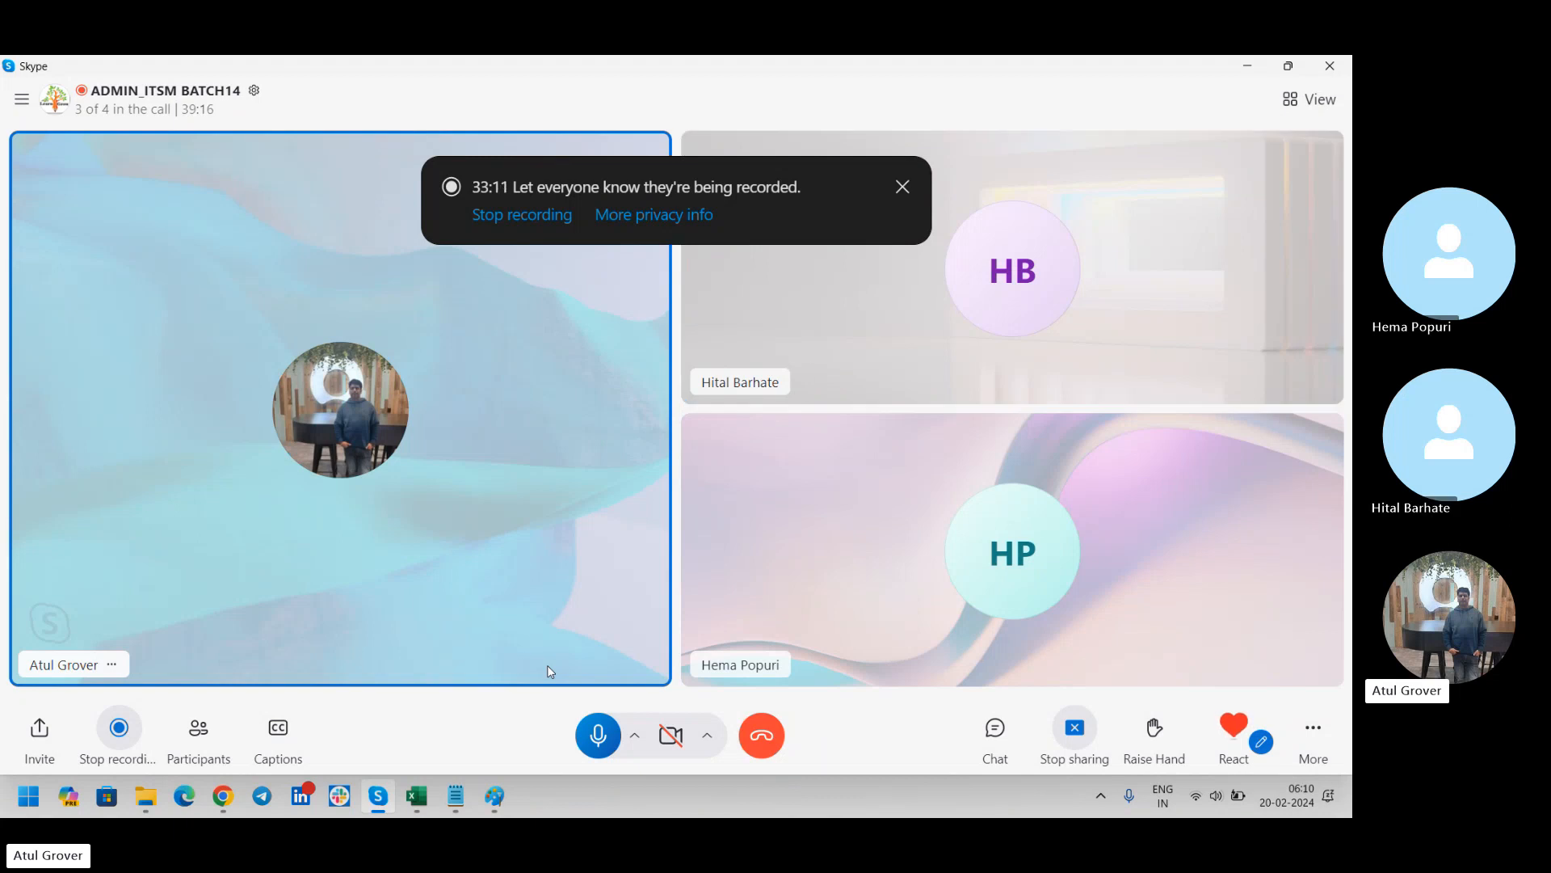
key(alt+Tab)
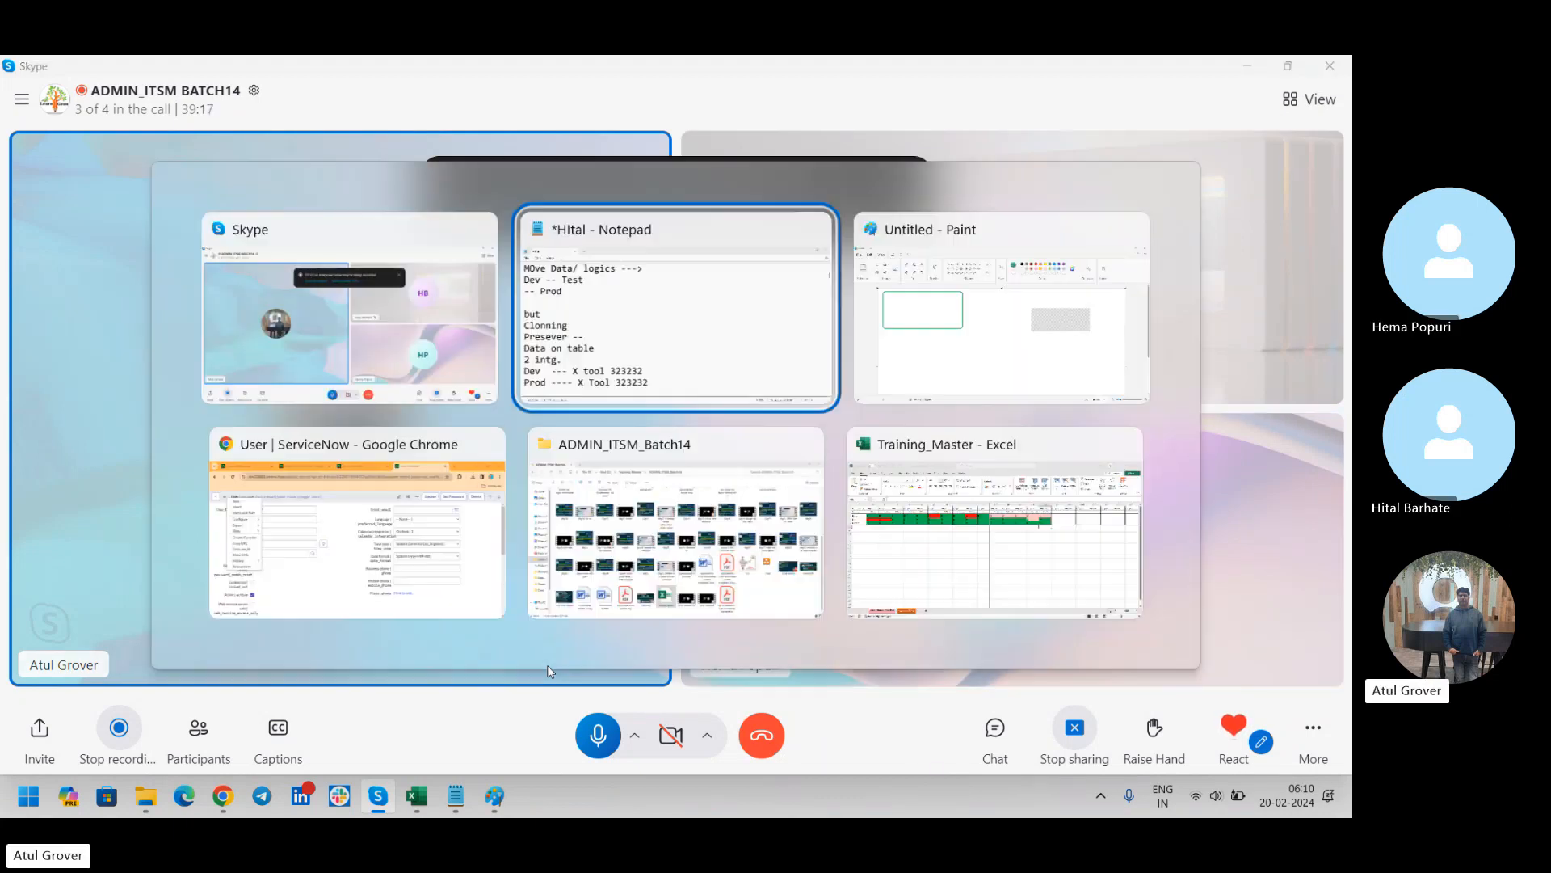
key(Return)
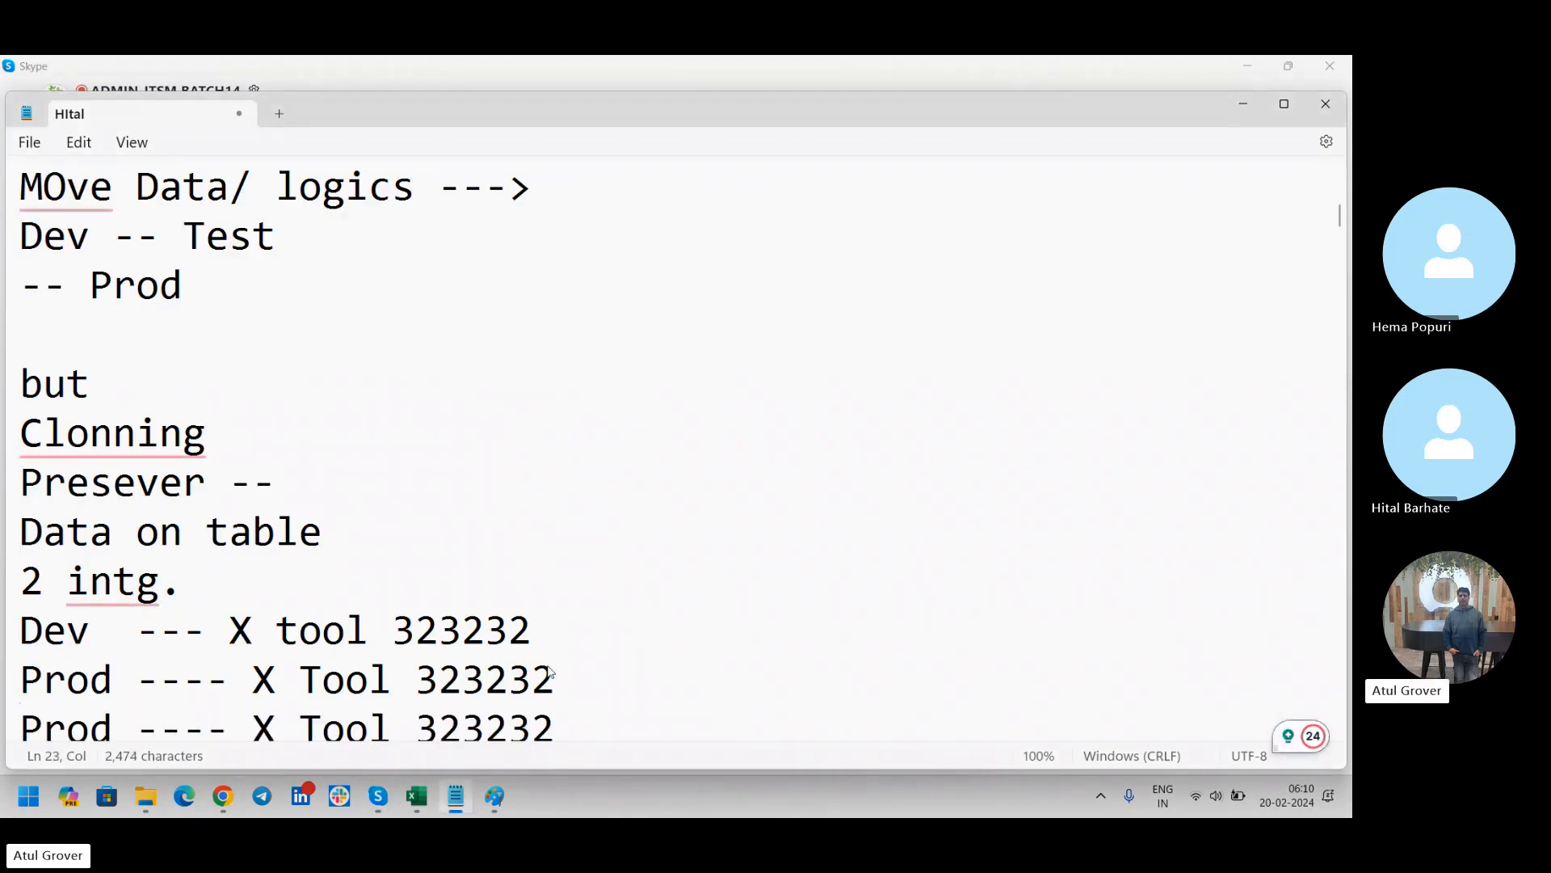
text(Cloning)
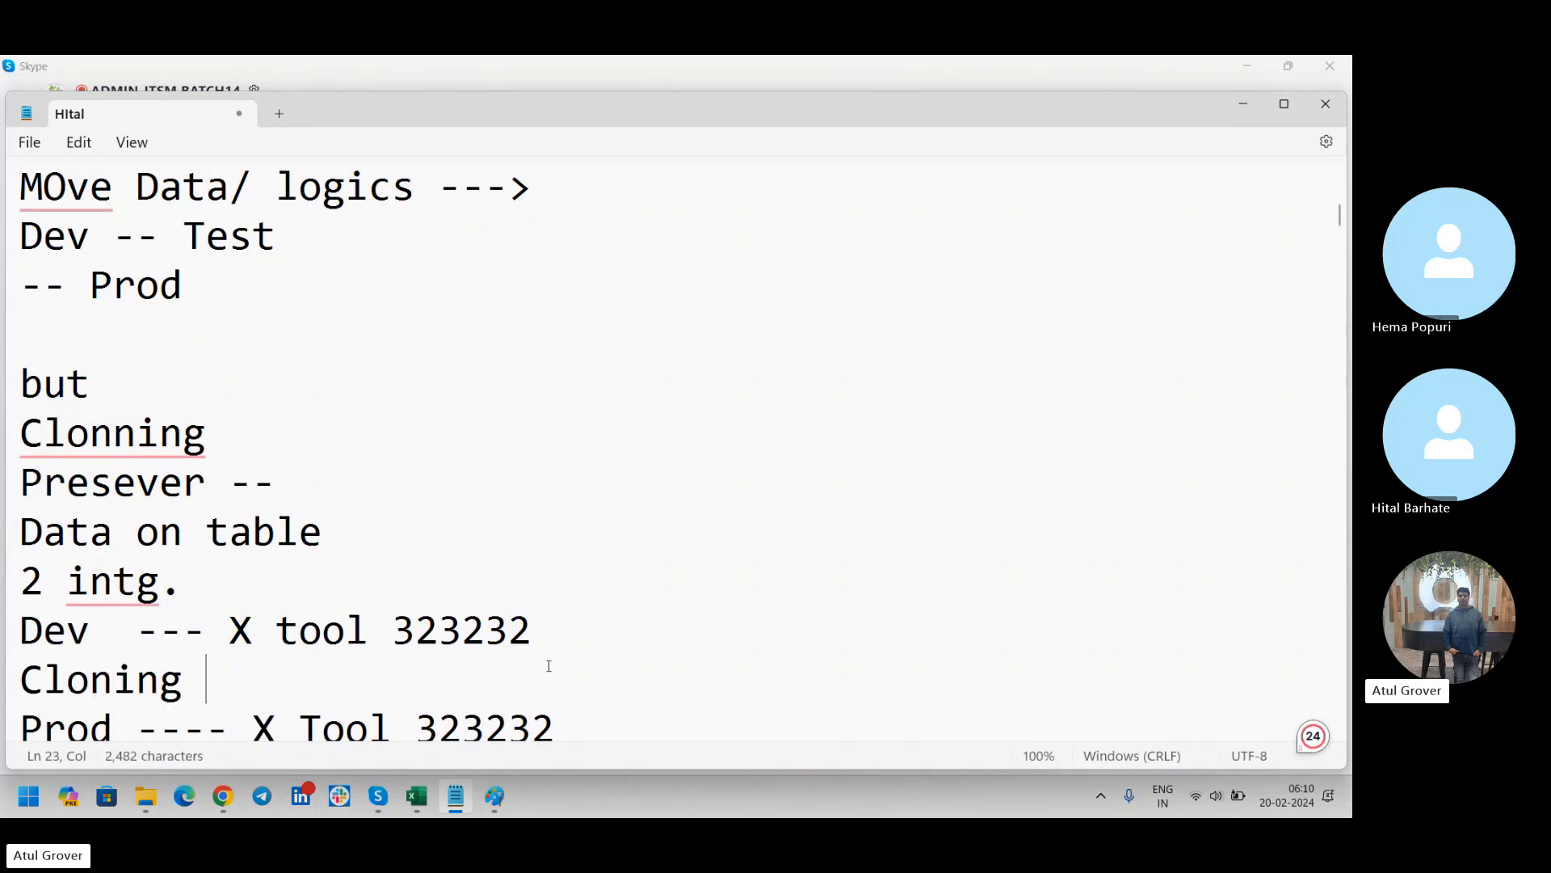
Switch to Chrome, bring up the LNG Pathshala Groups list and close the "Groups | ServiceNow" and "User | ServiceNow" pages
key(alt+Tab)
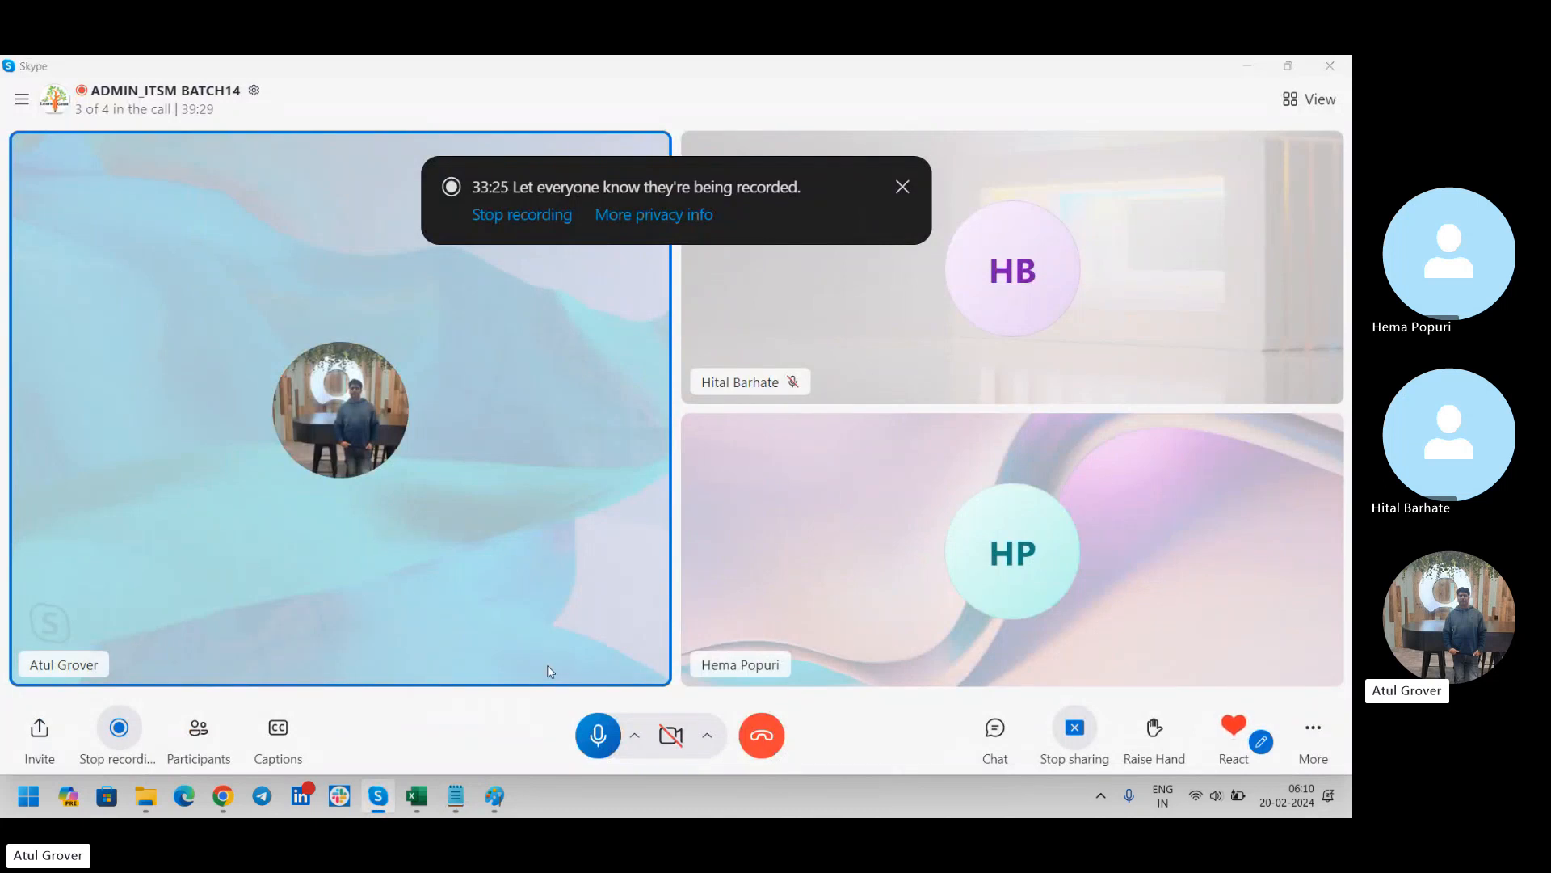
key(alt+Tab)
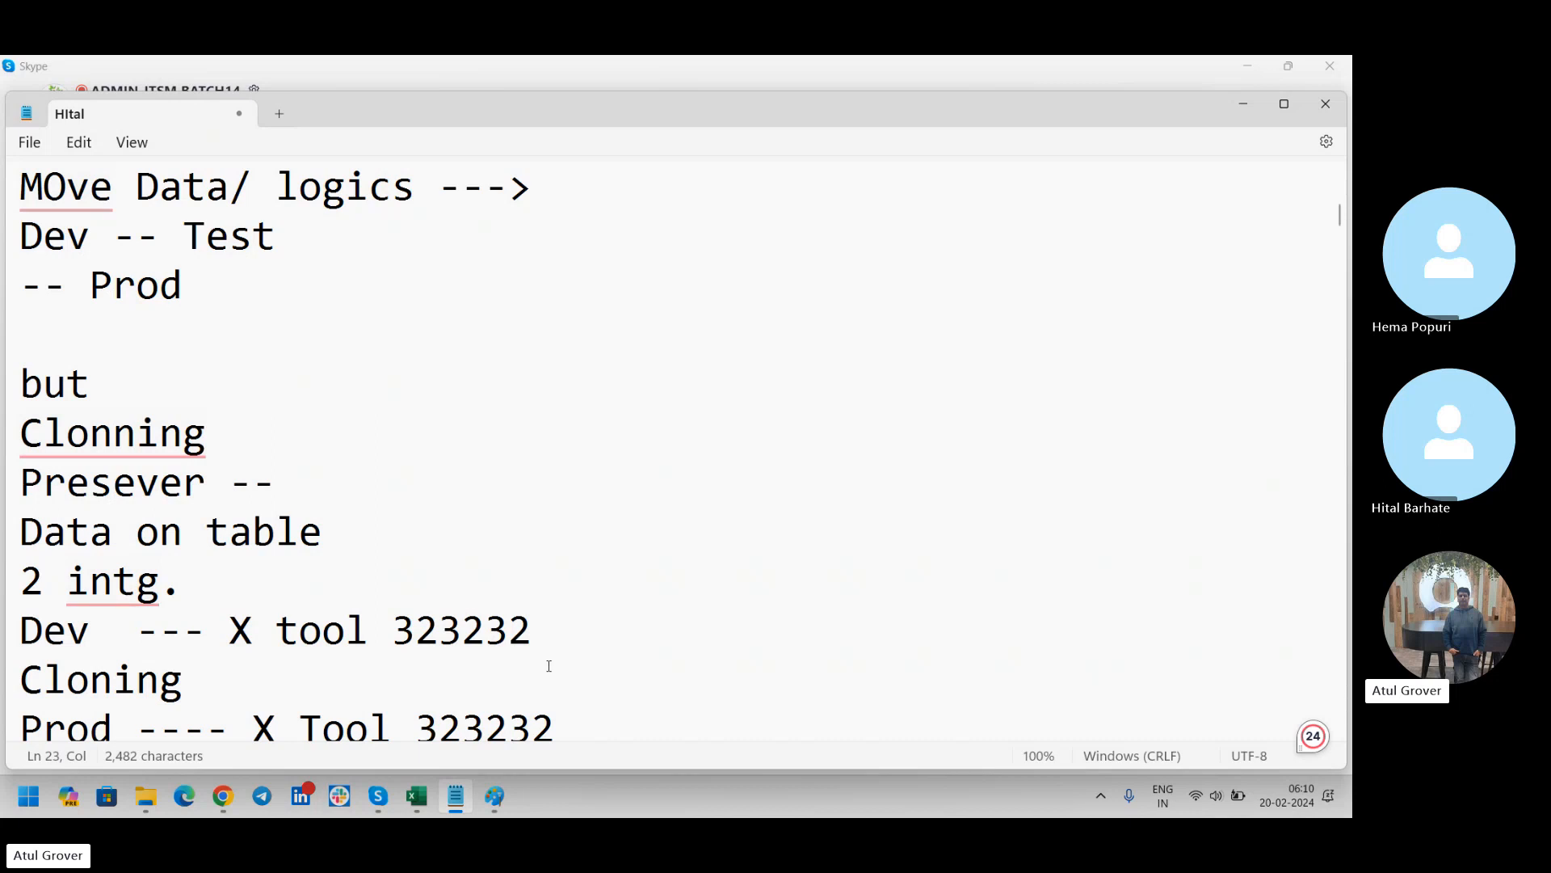
key(alt+Tab)
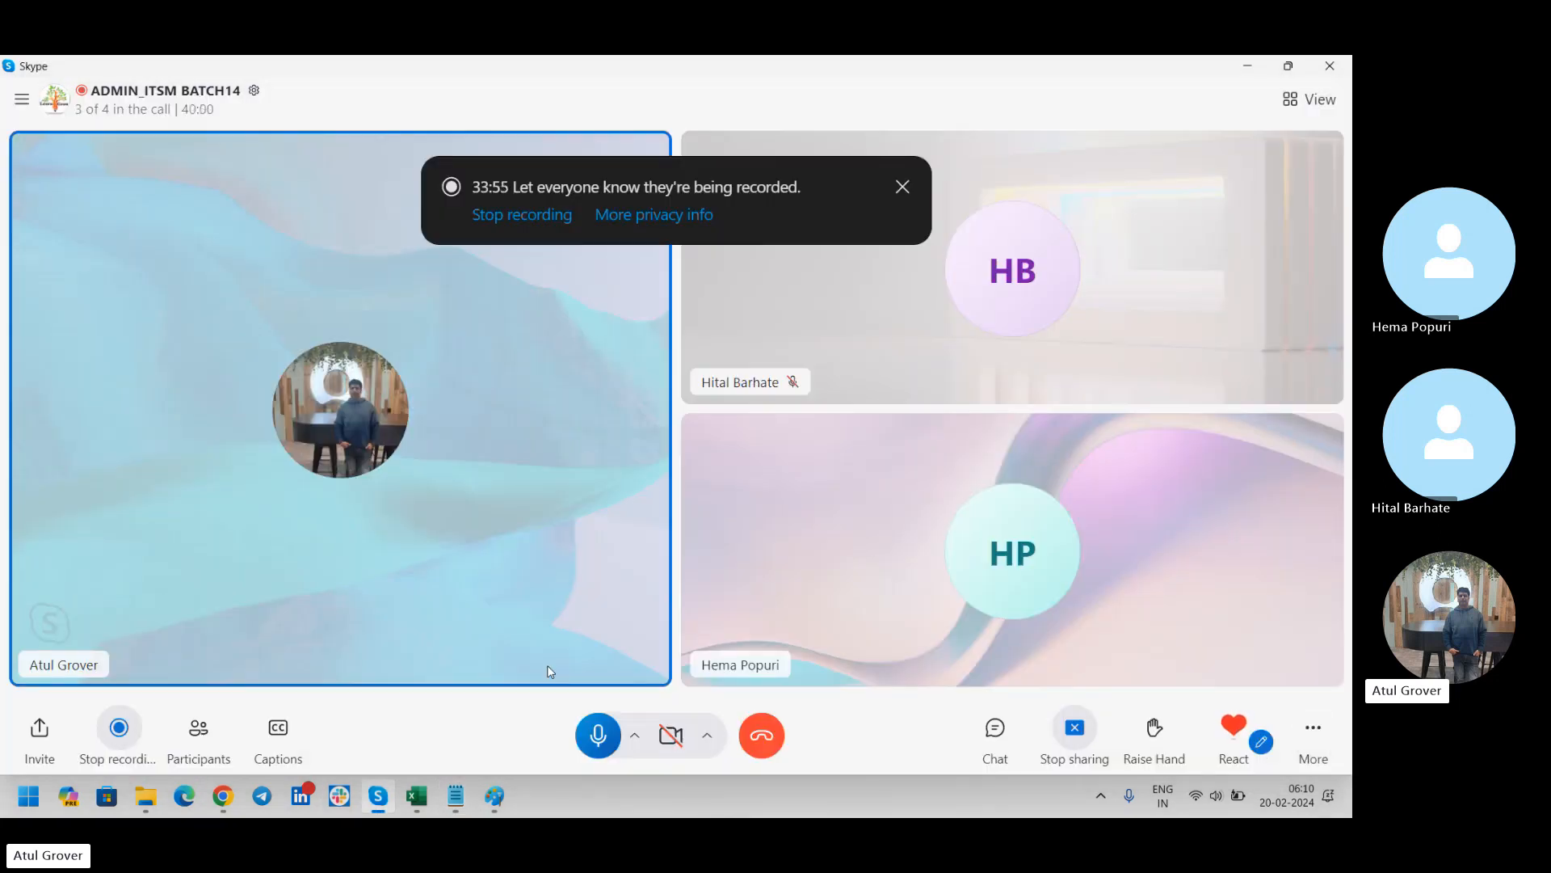
key(alt+Tab)
key(alt+Tab)
key(alt+Tab)
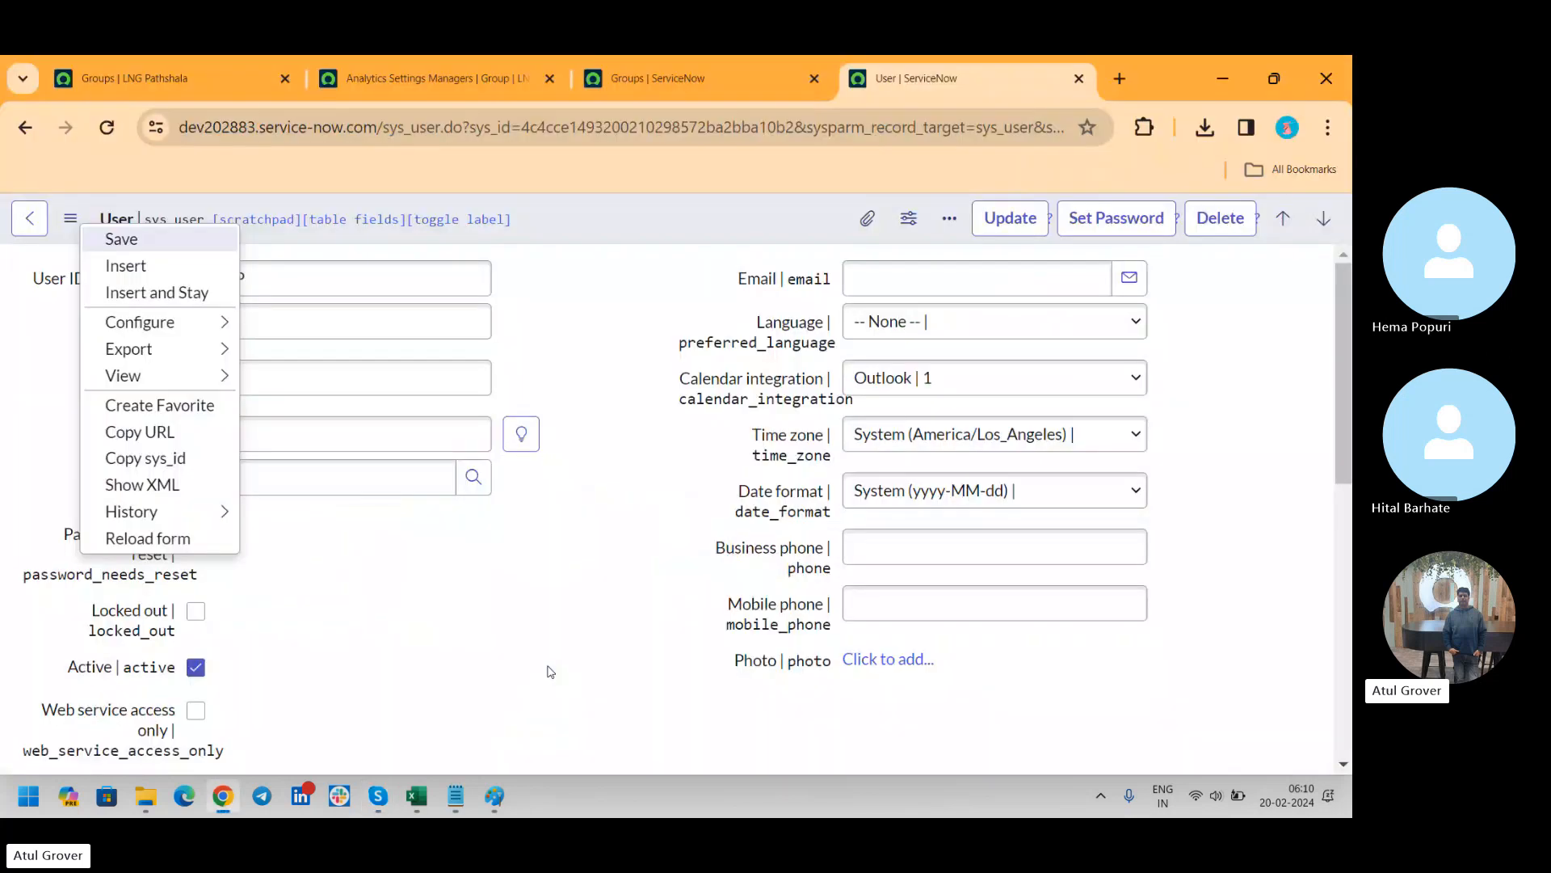
click(178, 78)
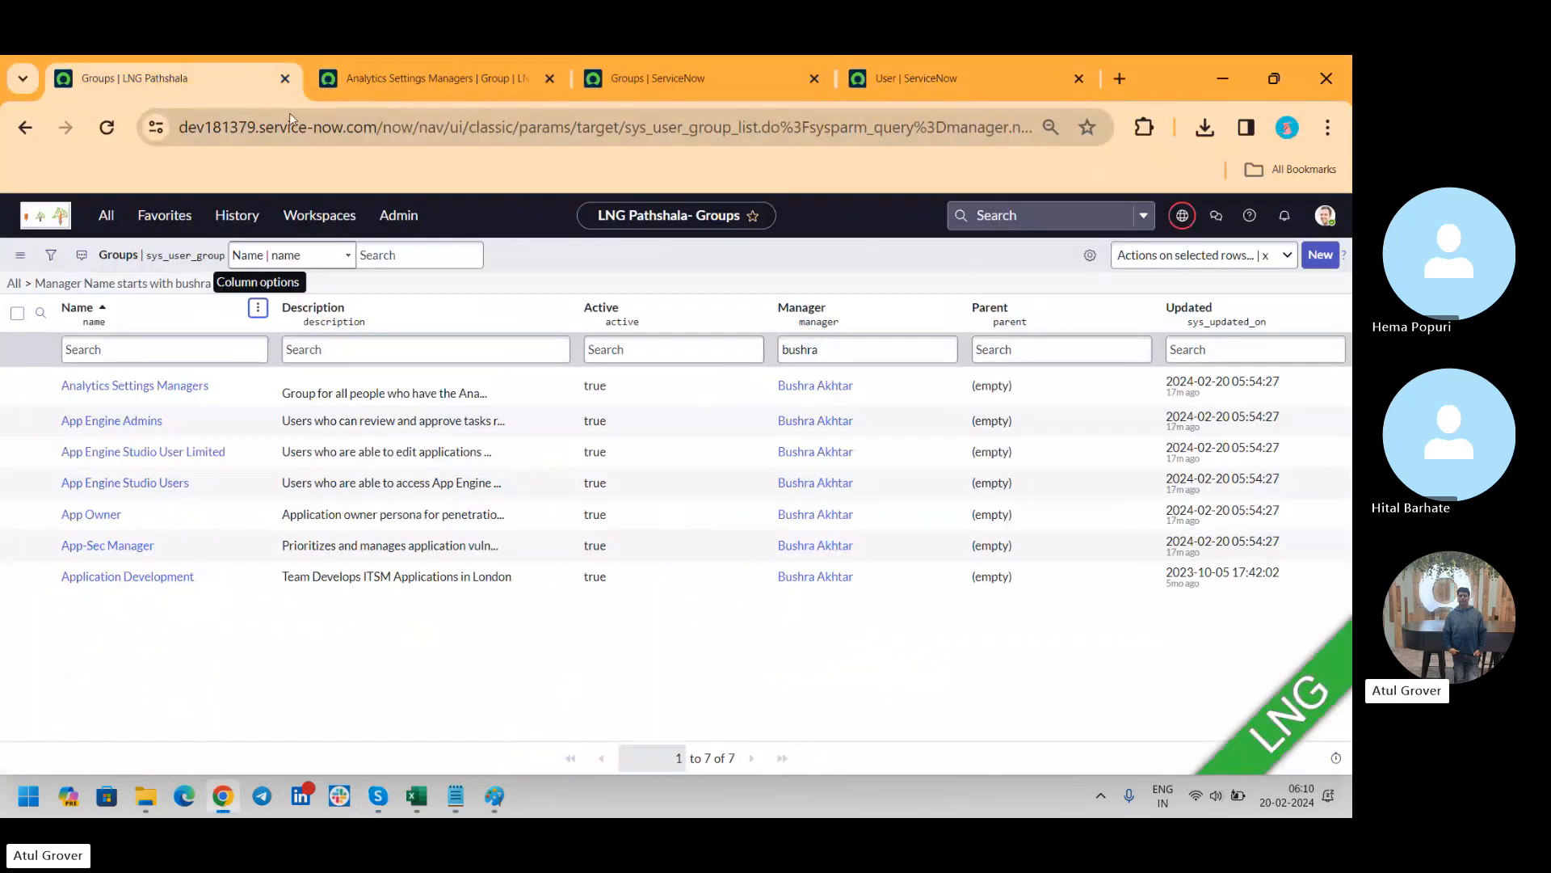
click(815, 80)
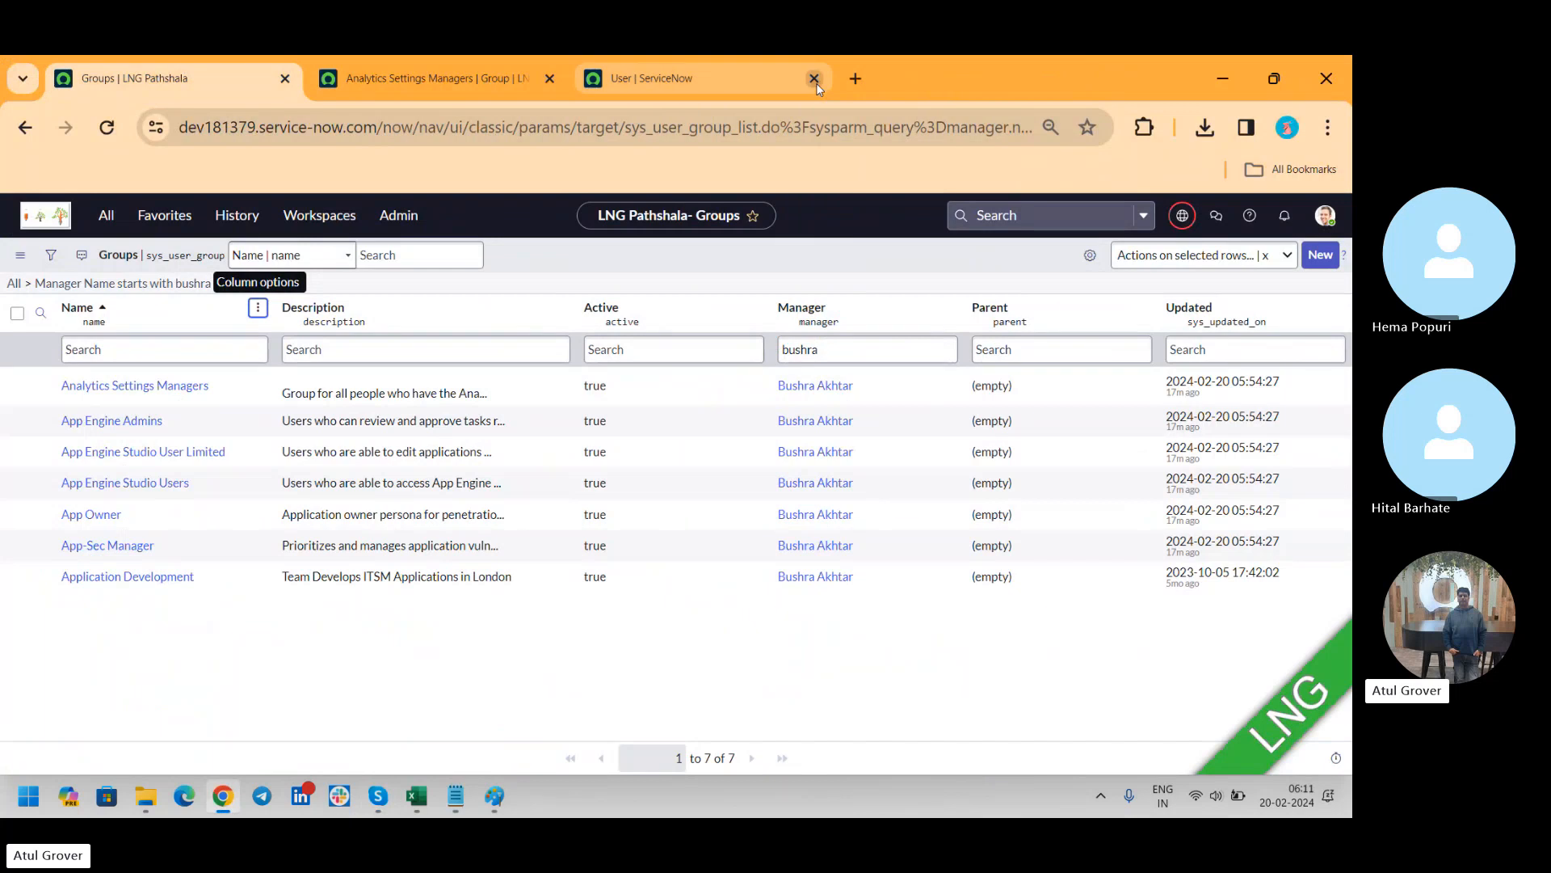
click(814, 80)
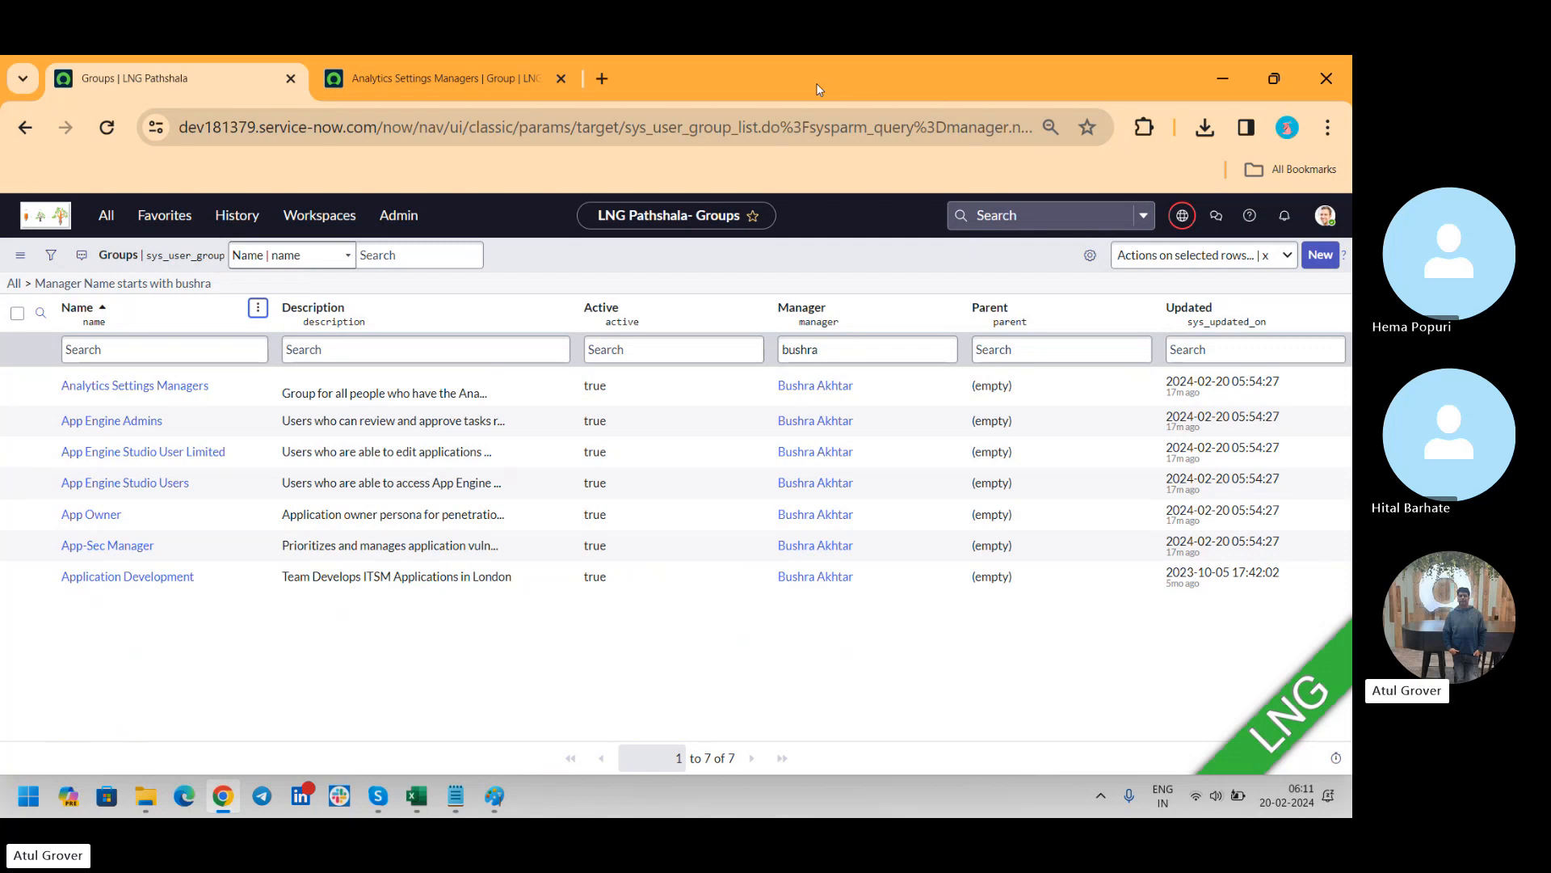
Find the Clone Dashboard by filtering the navigator for "clone", and start a new clone request from it
click(110, 223)
text(clone)
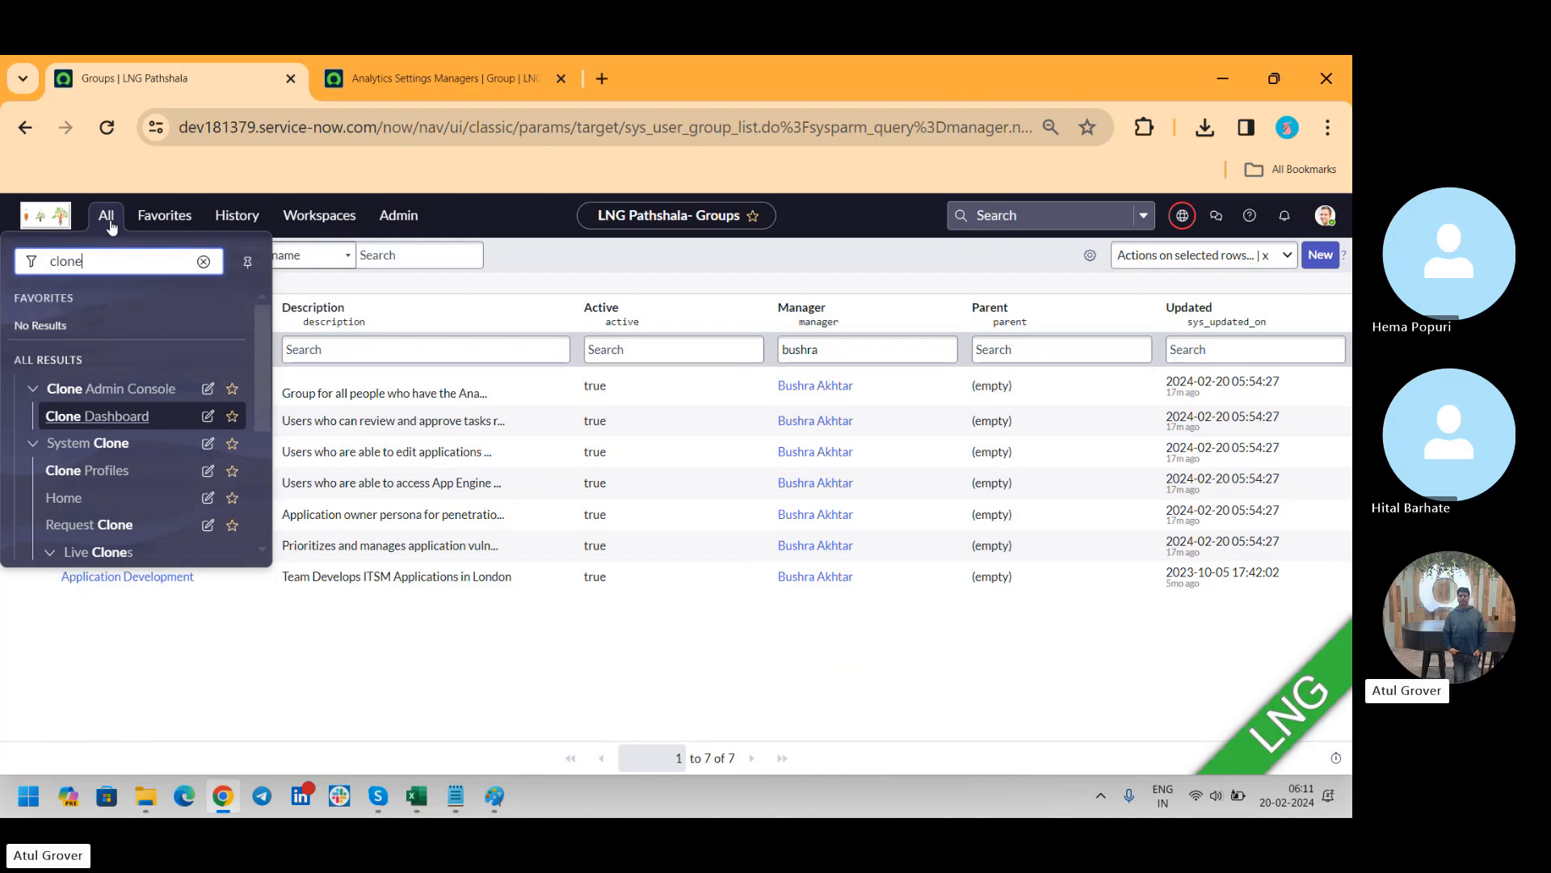
click(114, 427)
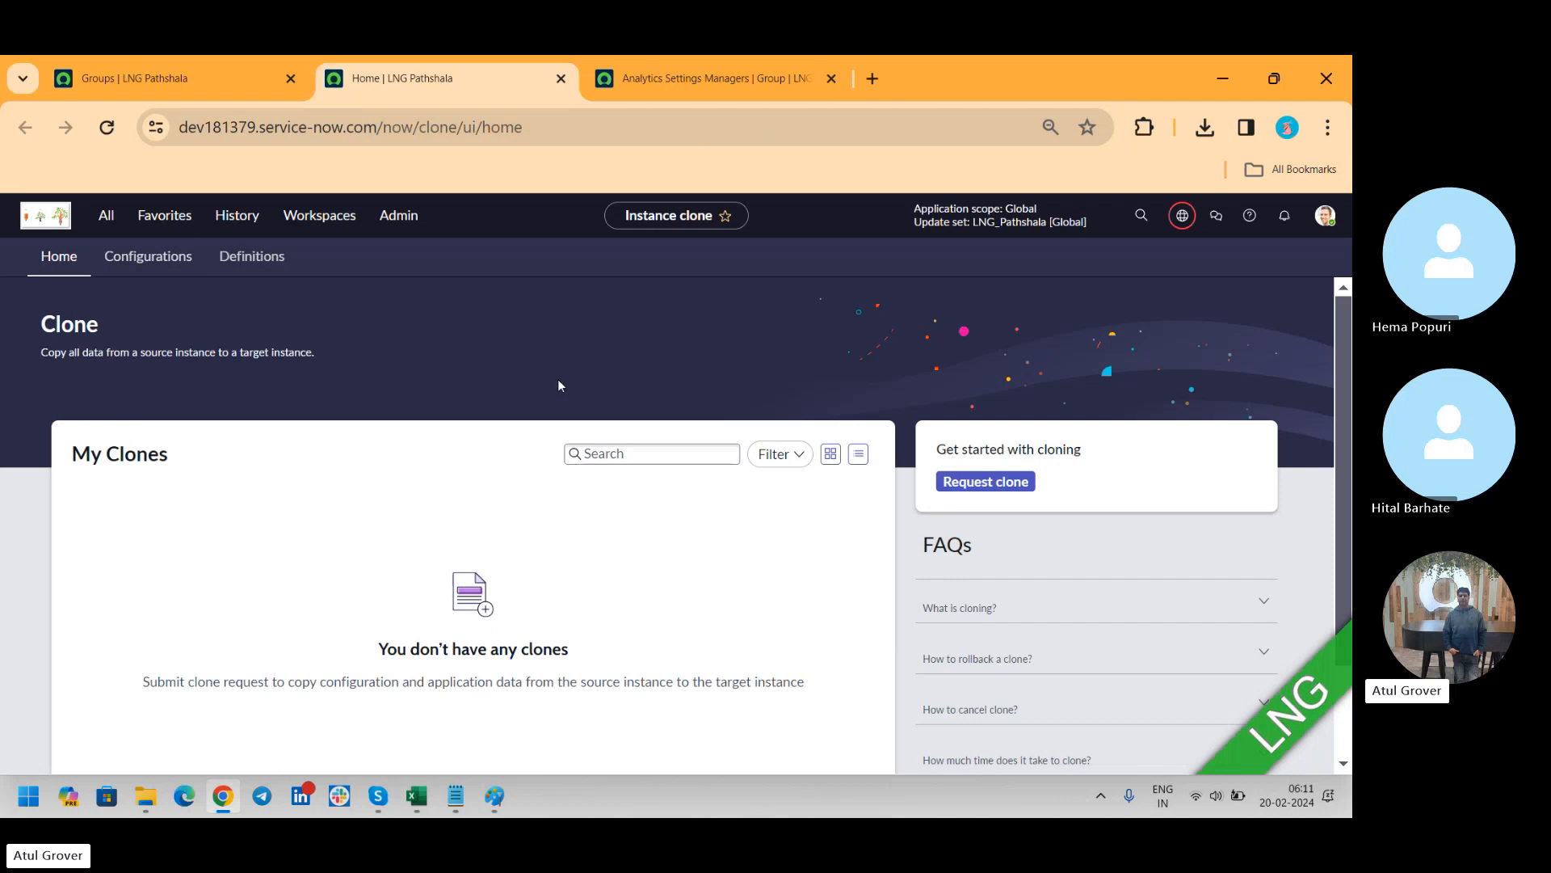
click(971, 483)
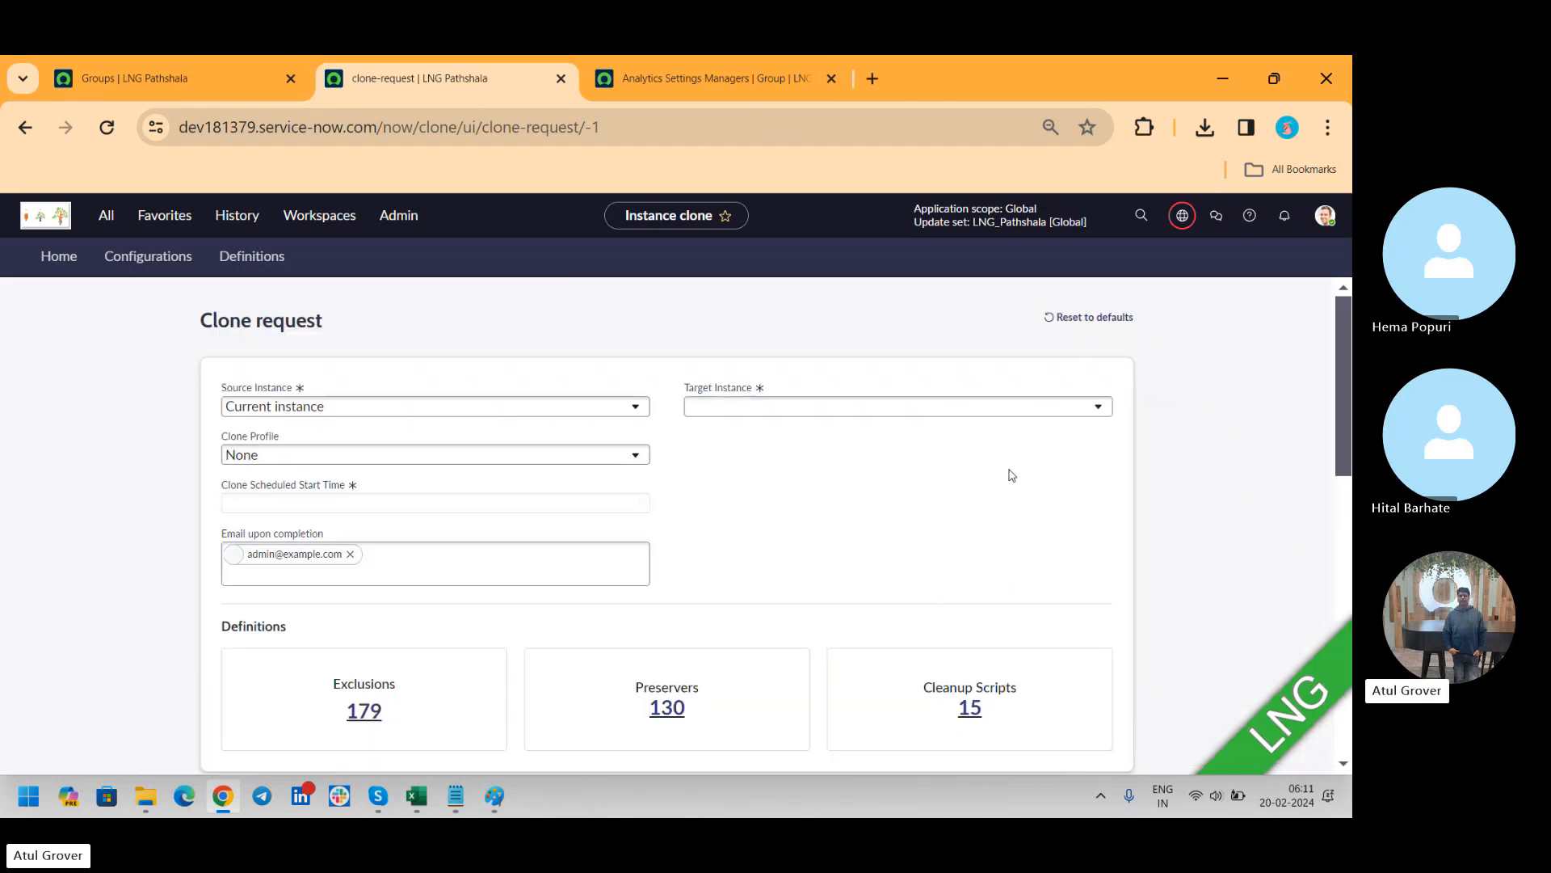
Choose "Current instance" as the clone request's source and check the available target instances
click(500, 415)
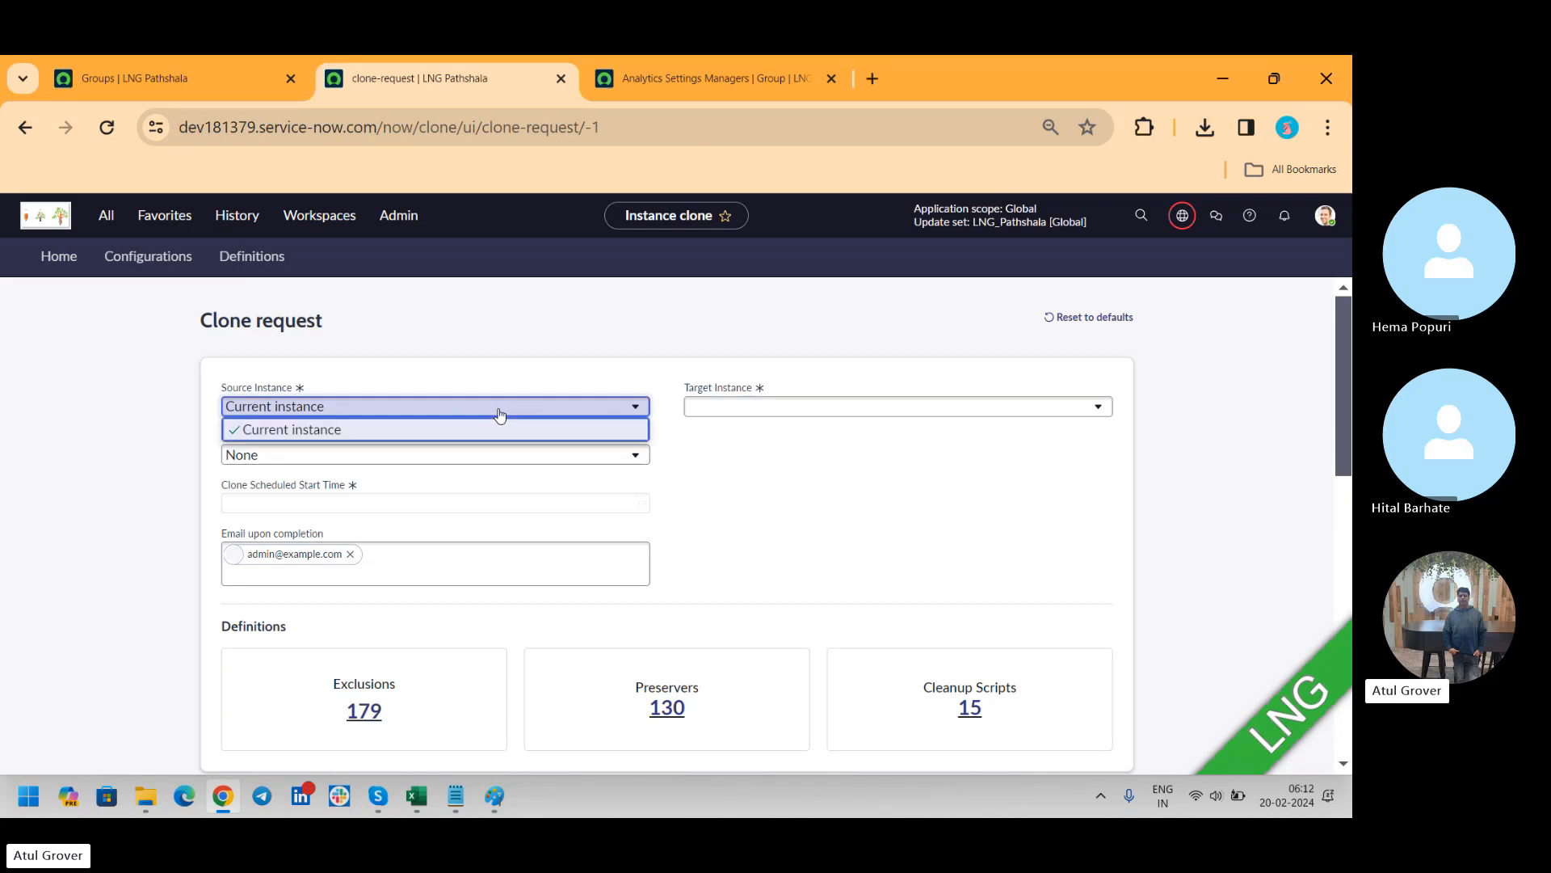
click(364, 435)
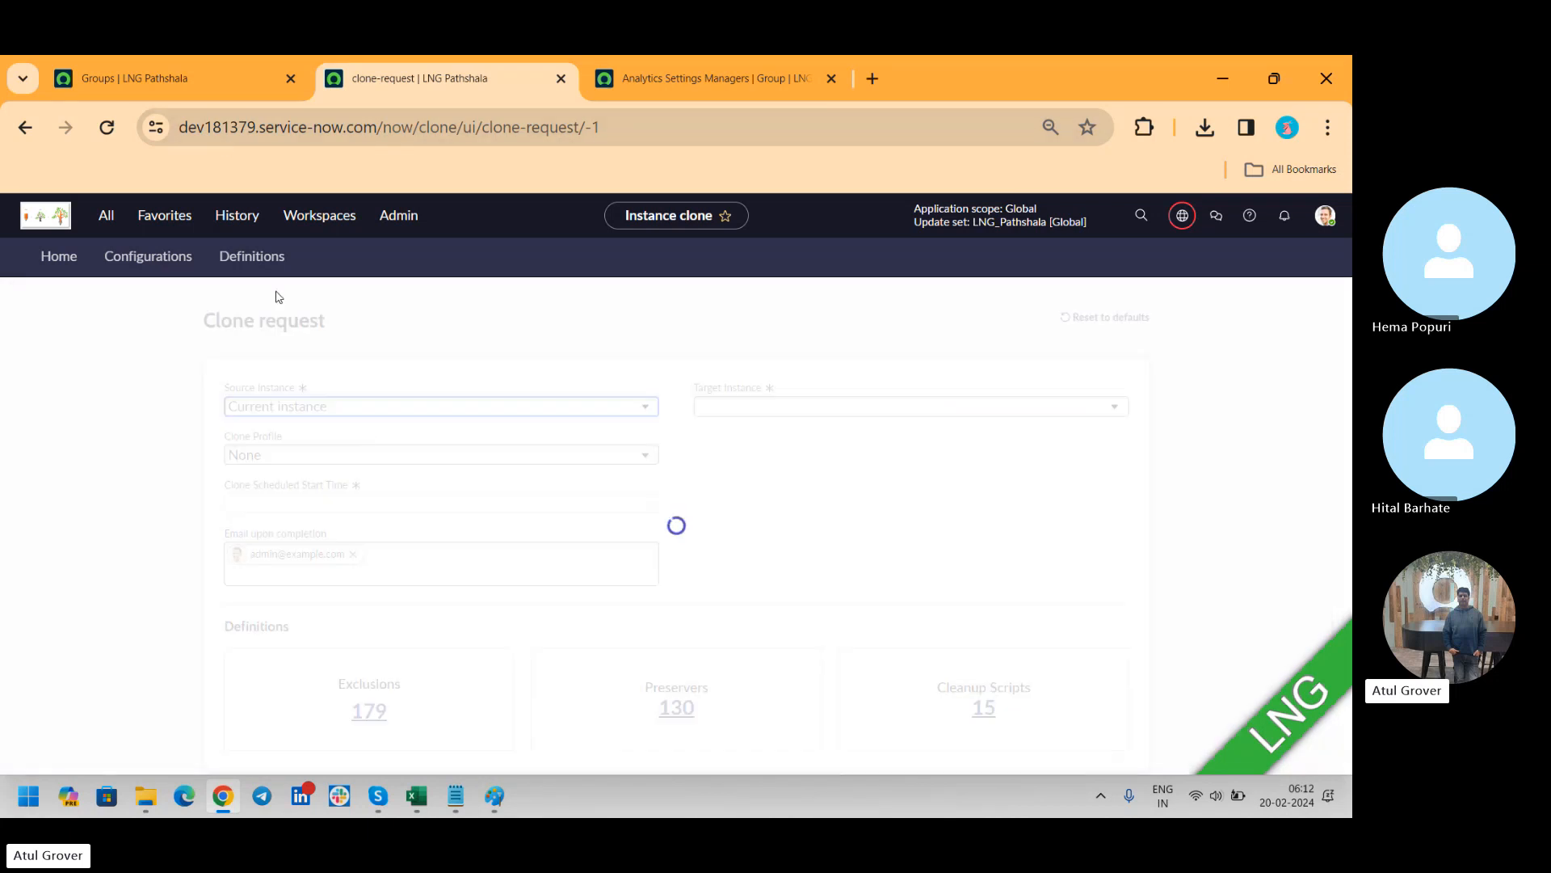
click(801, 416)
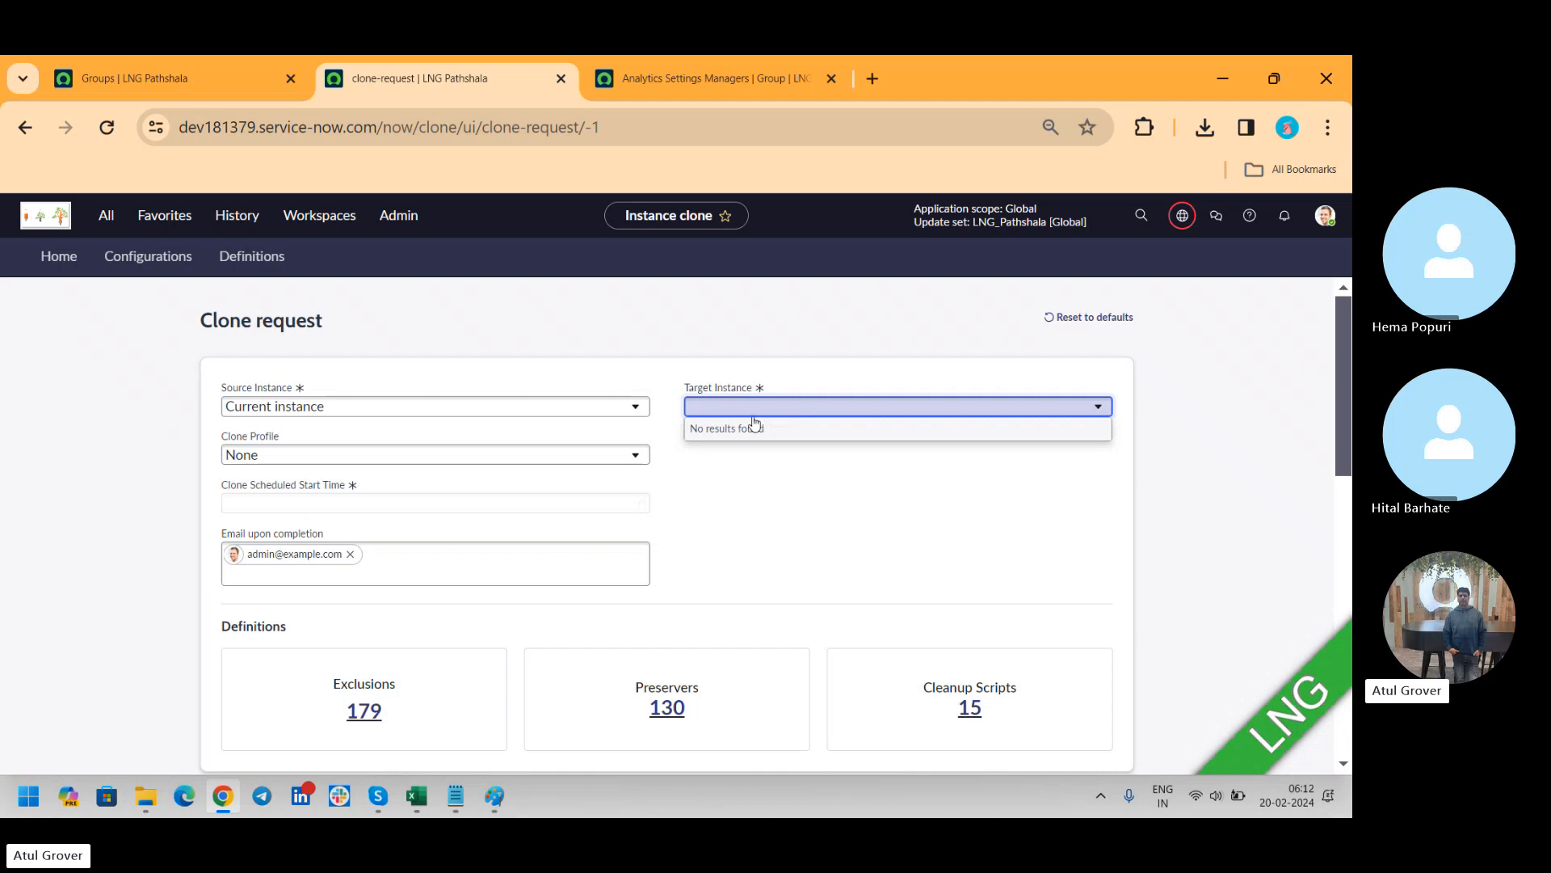
click(784, 513)
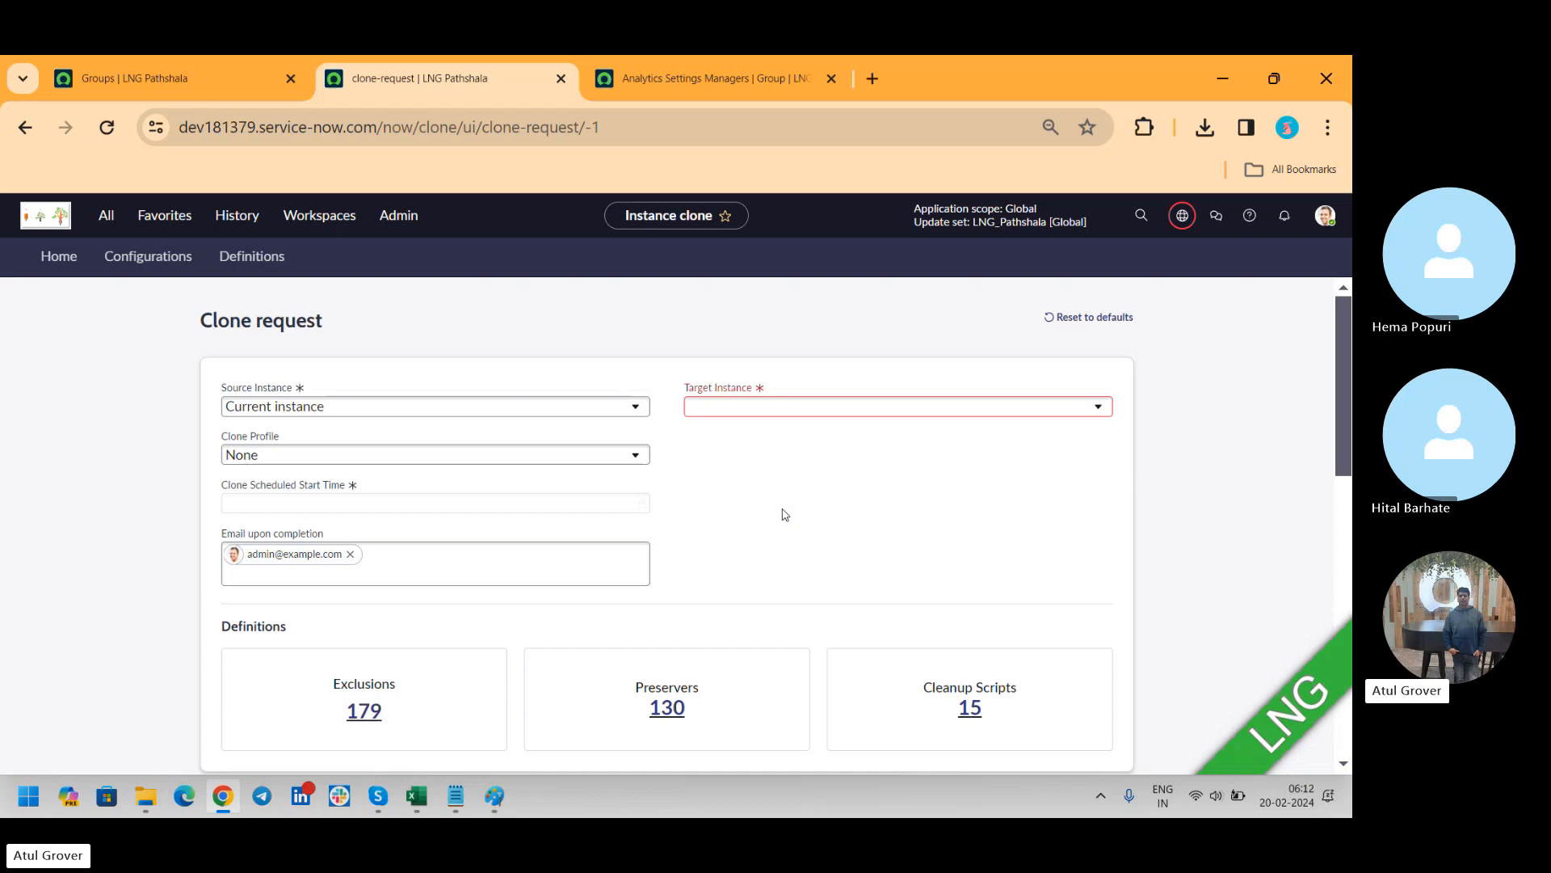
Set the clone profile to "System Profile" and review the scheduled start time, definitions and optional settings of the clone request
click(581, 459)
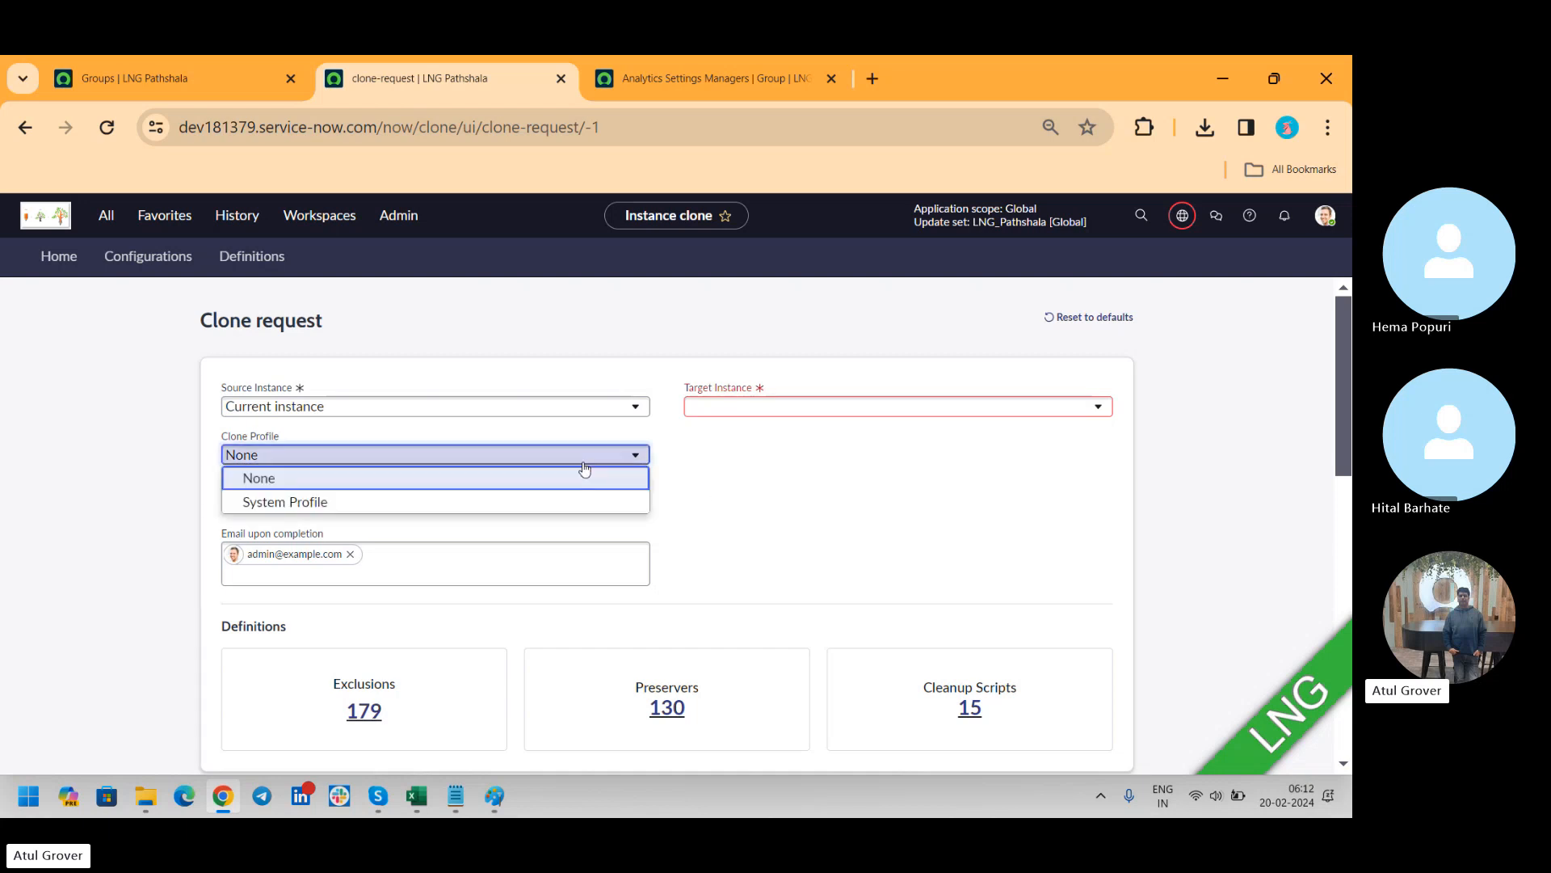
click(412, 501)
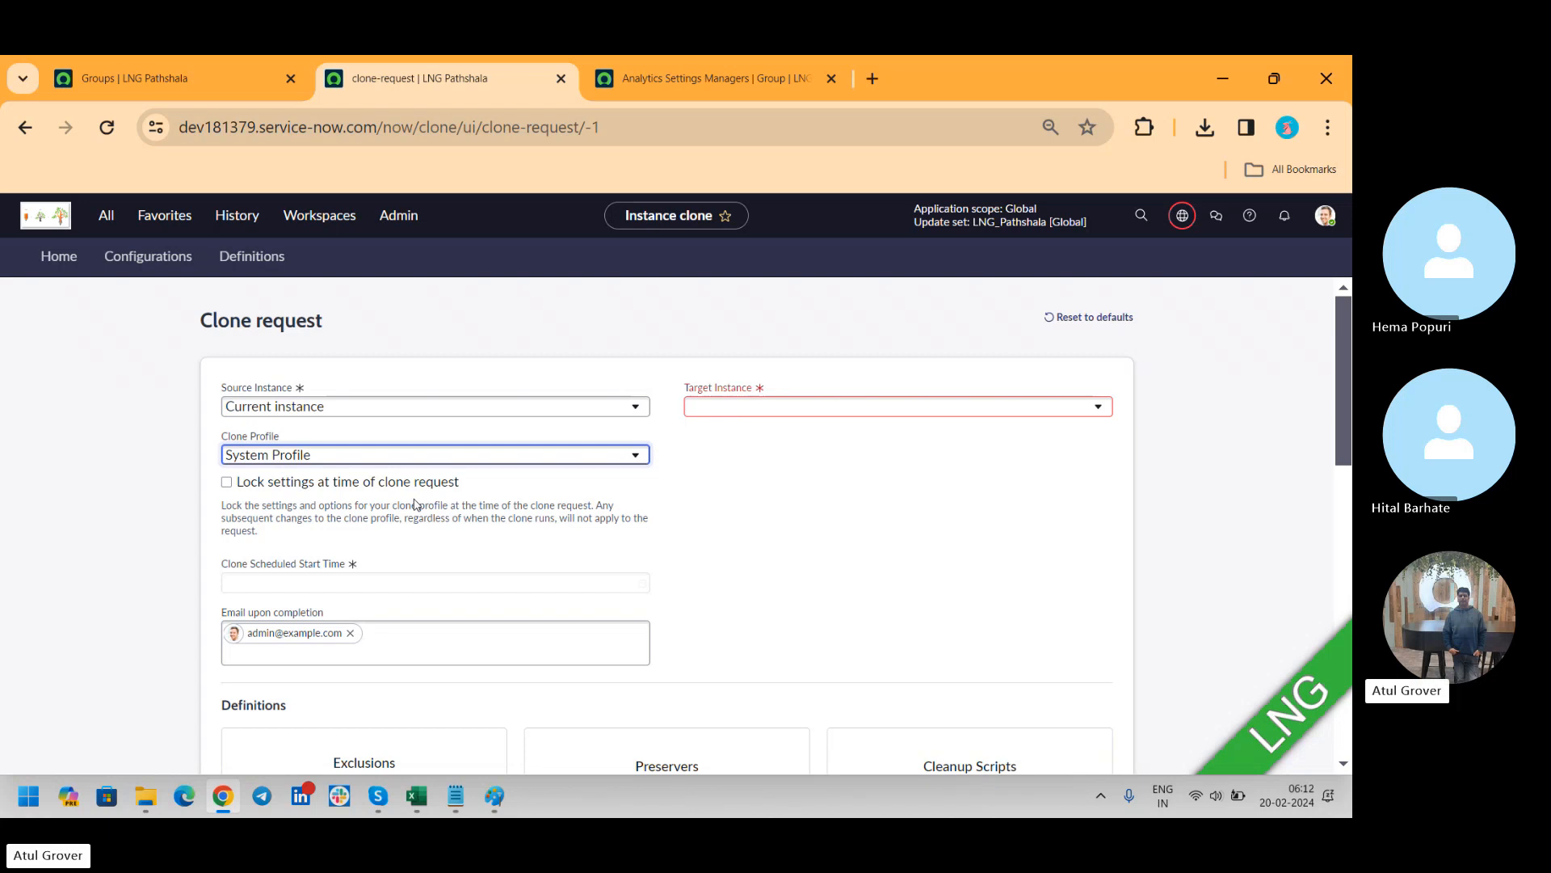
click(518, 589)
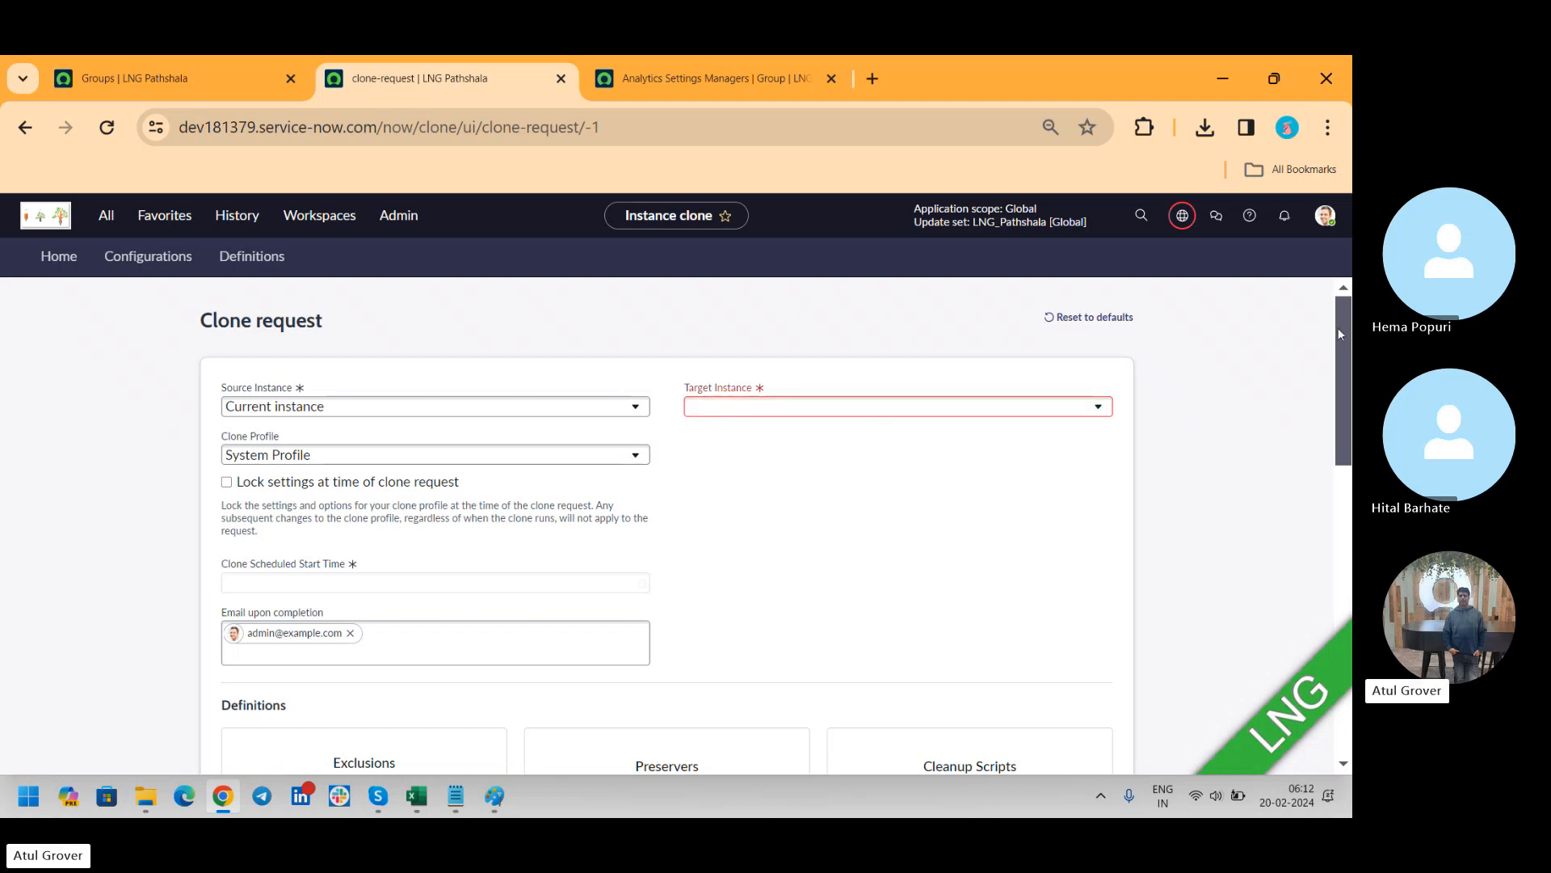
drag(1339, 331, 1351, 400)
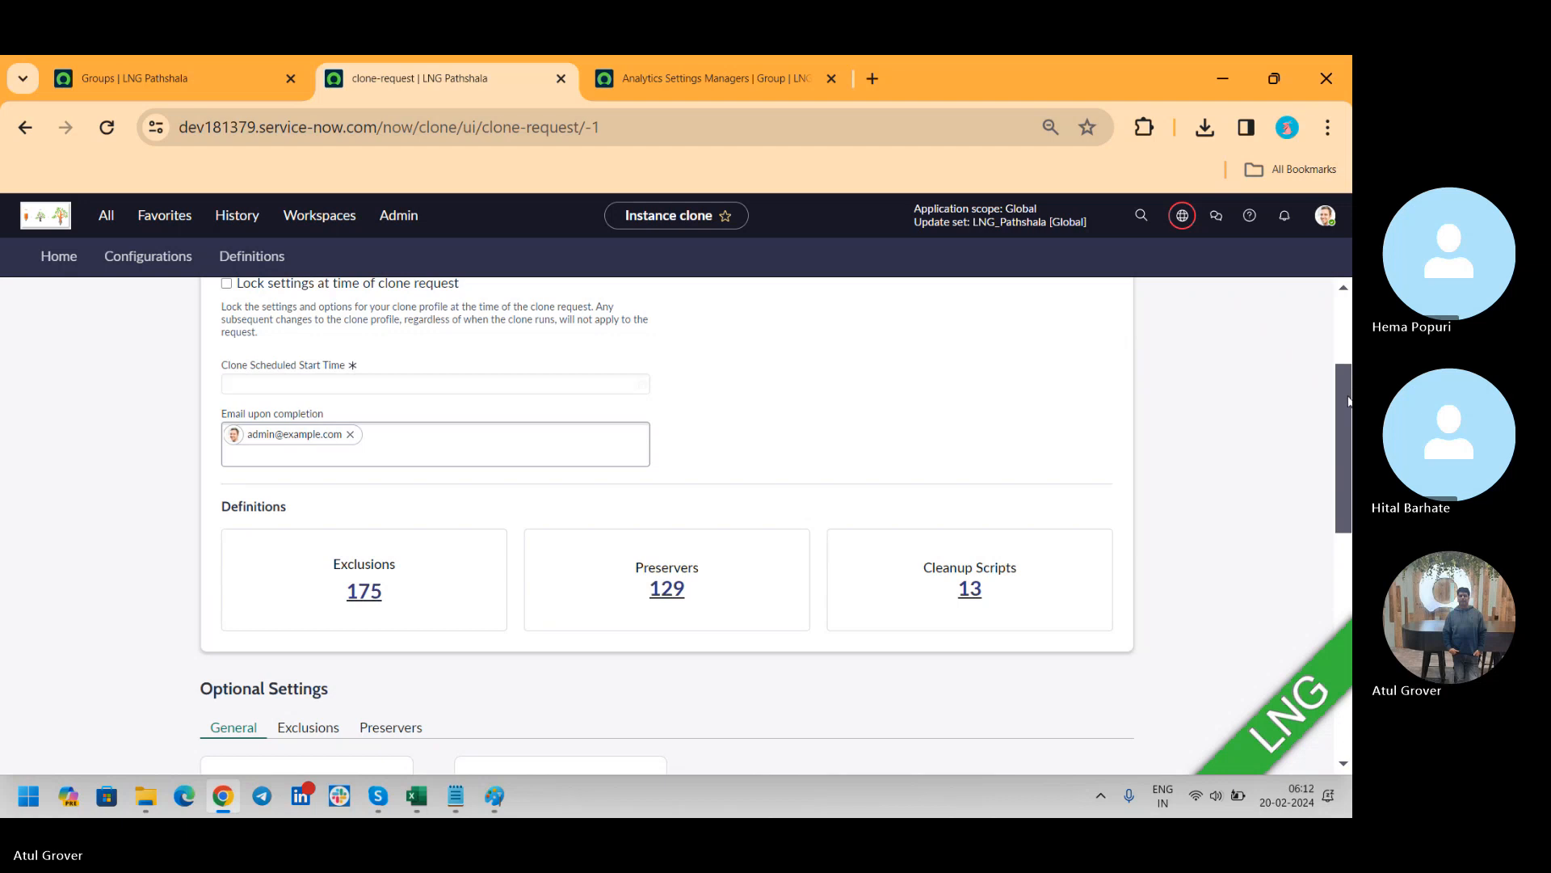
mouse_move(1345, 395)
mouse_down()
mouse_move(1348, 529)
mouse_move(1346, 228)
mouse_up()
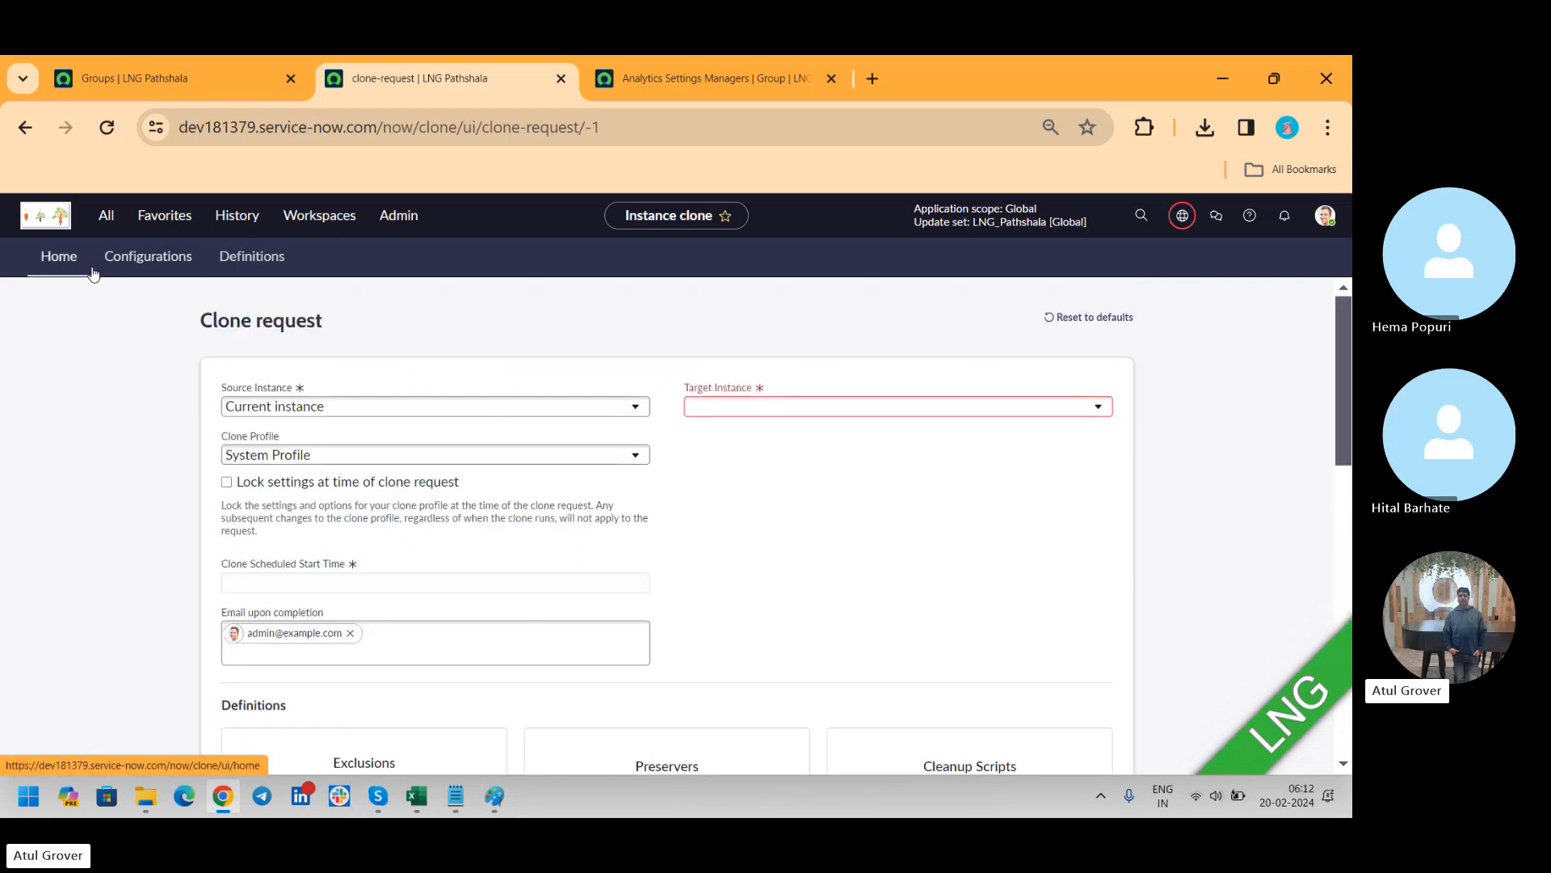
Open the Source Instance record from the clone instances configuration
click(121, 266)
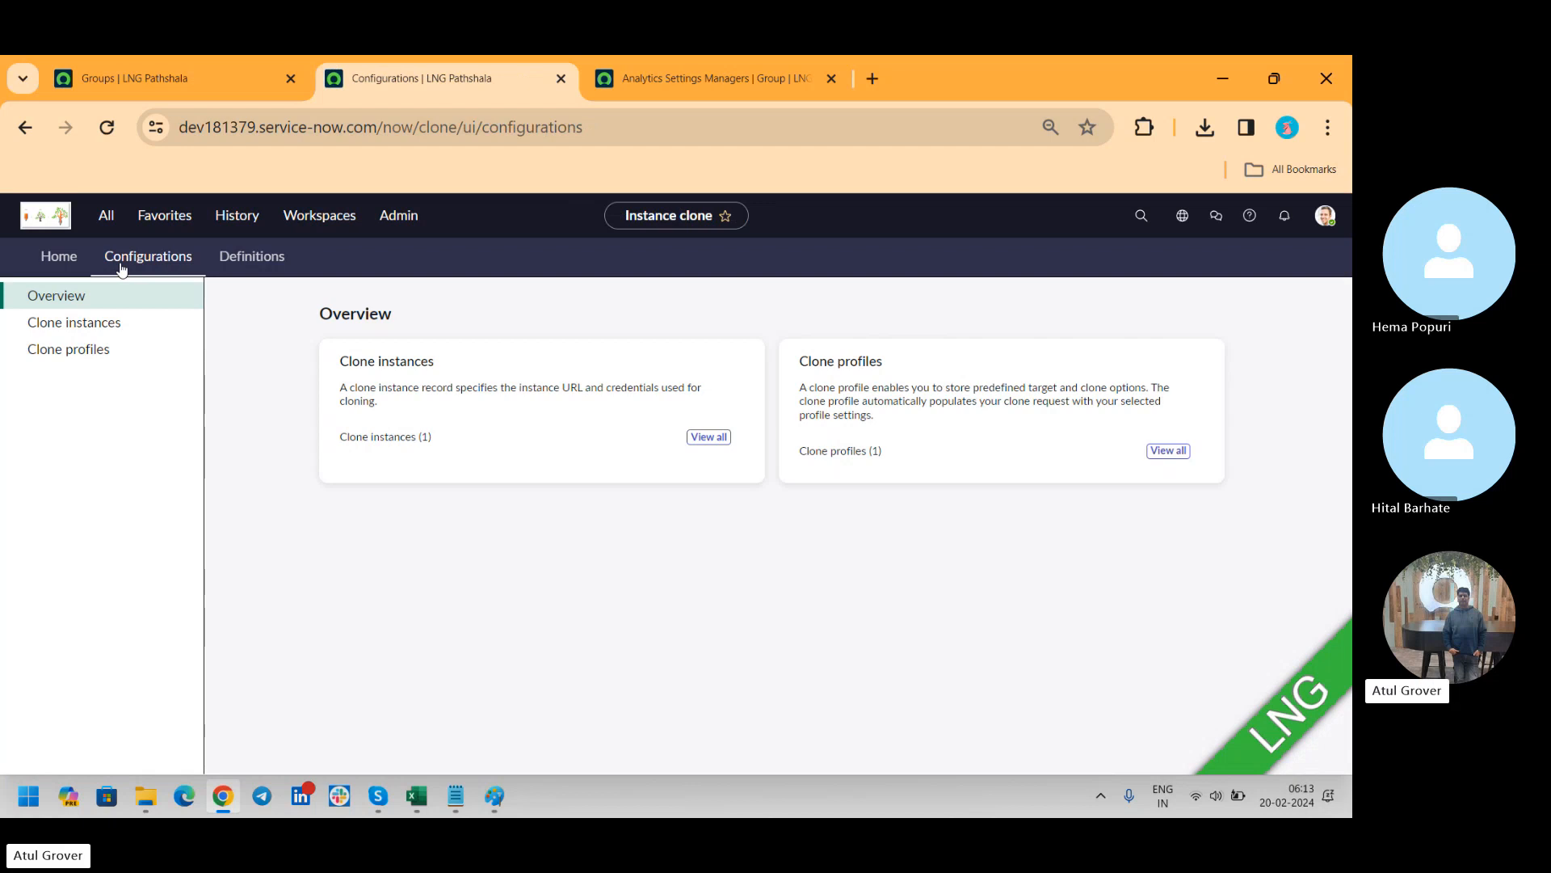
click(71, 323)
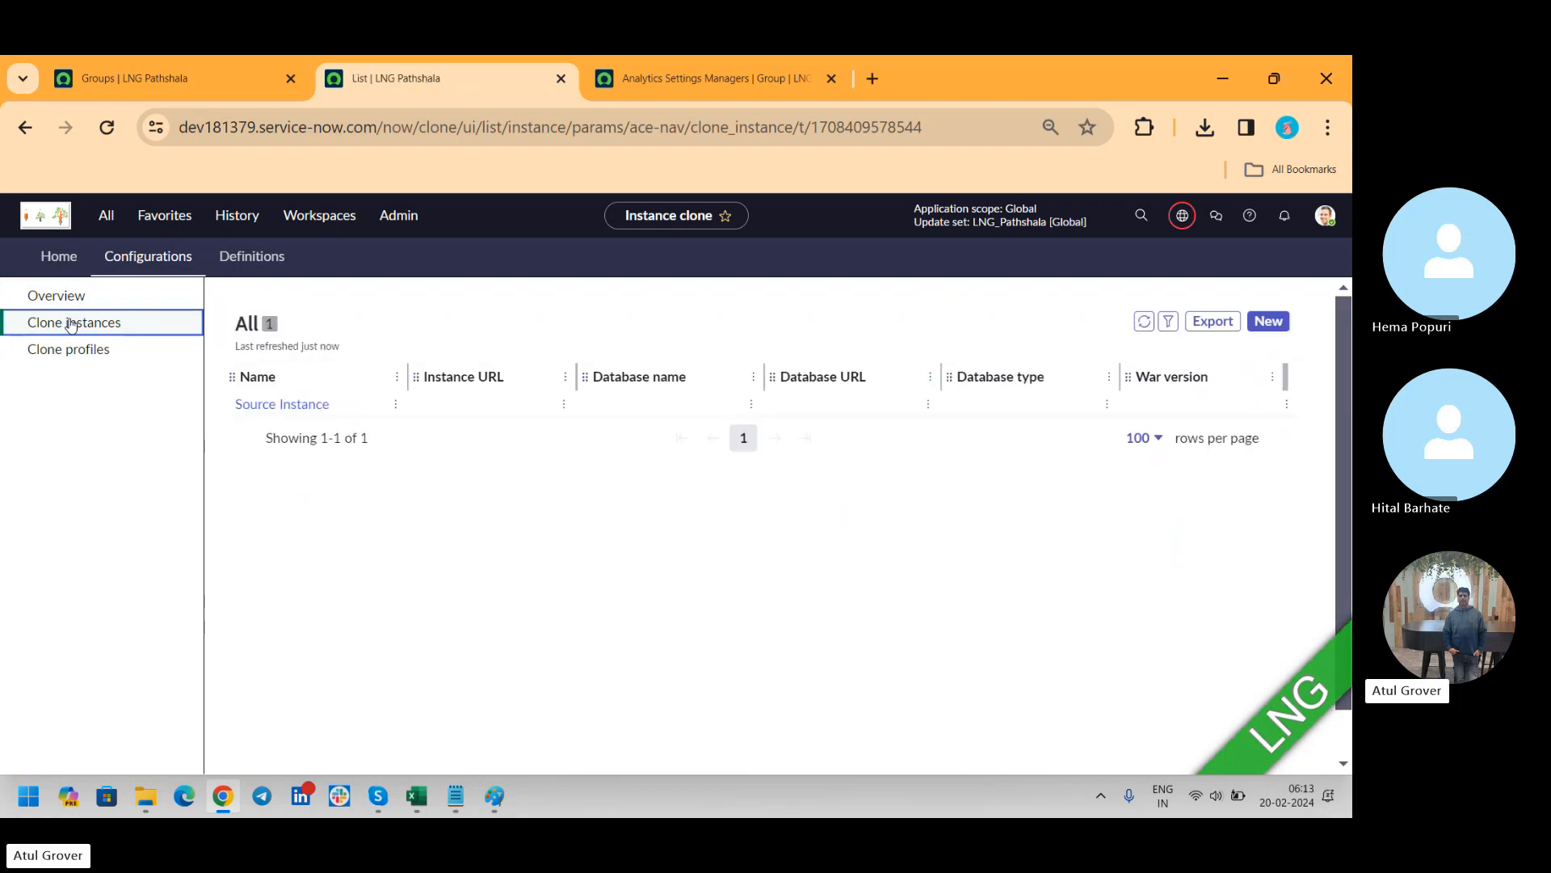
click(303, 410)
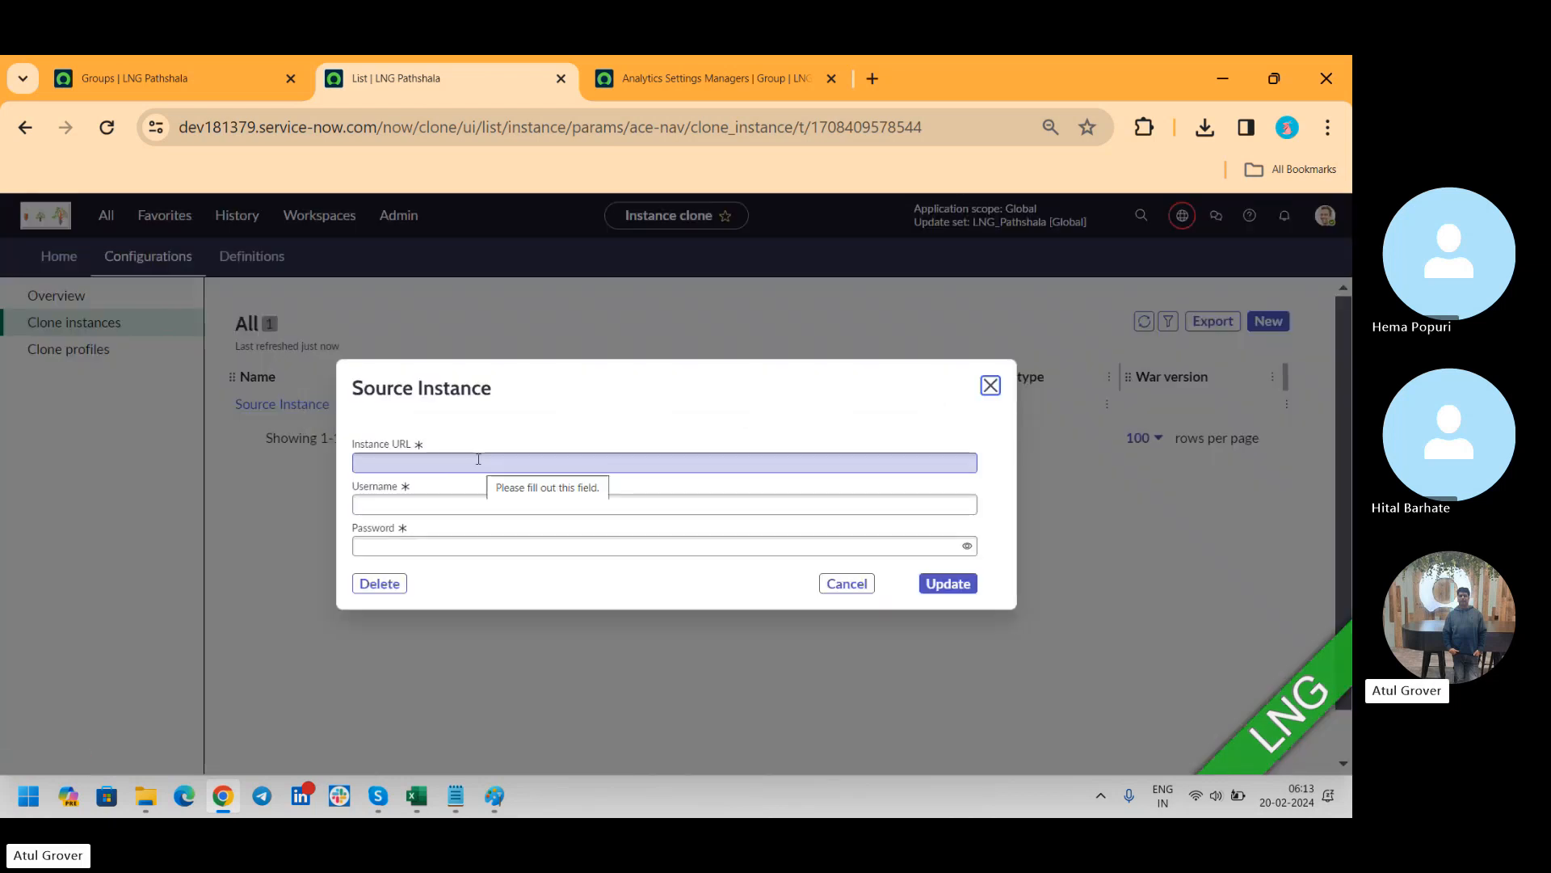
click(478, 460)
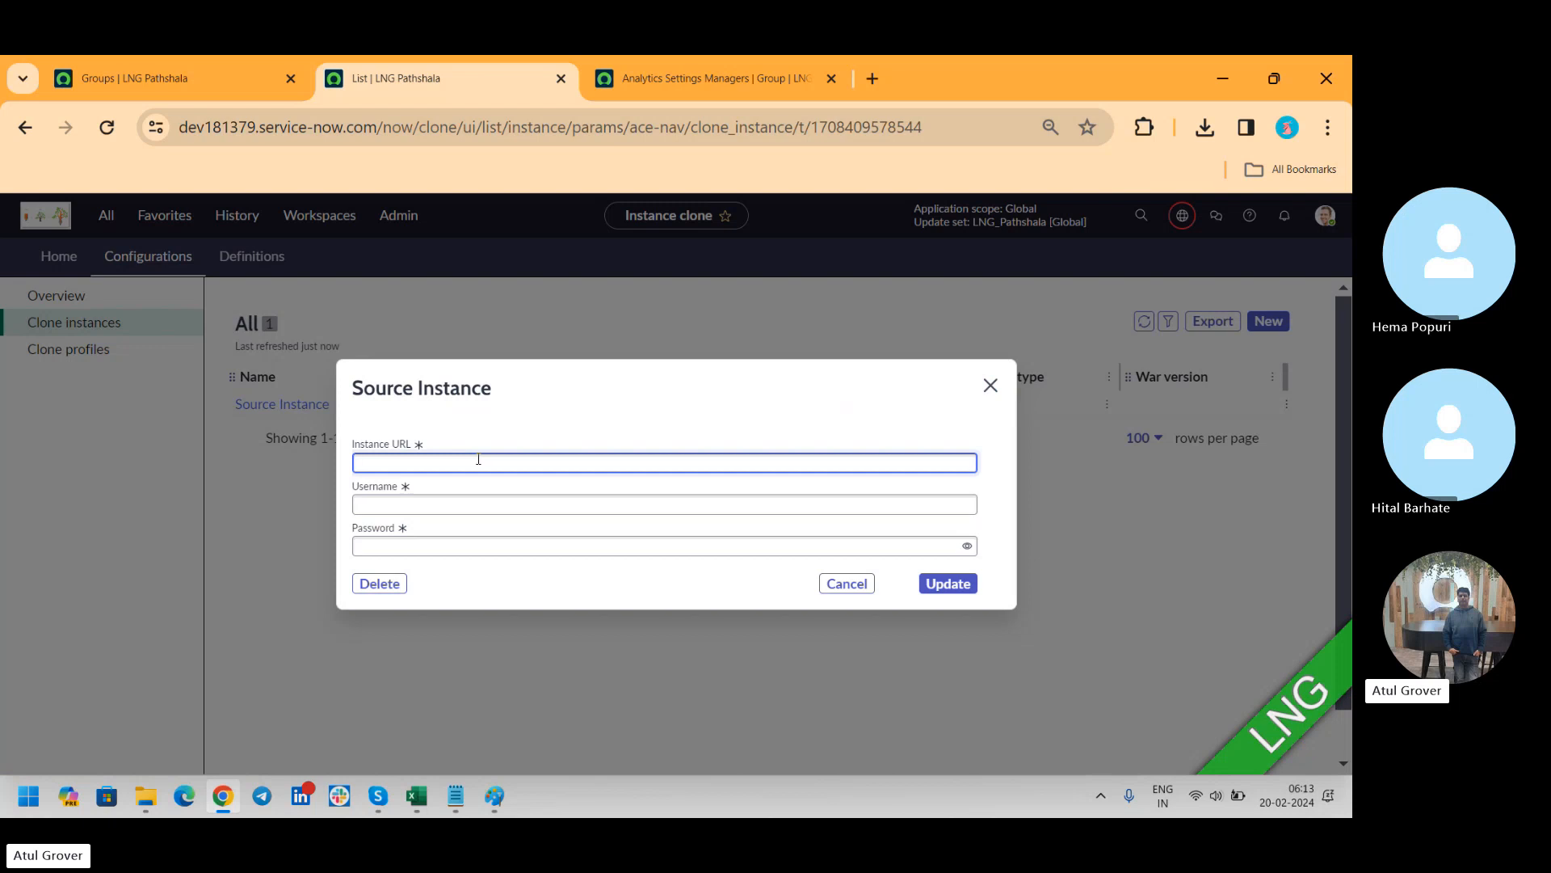
text(d)
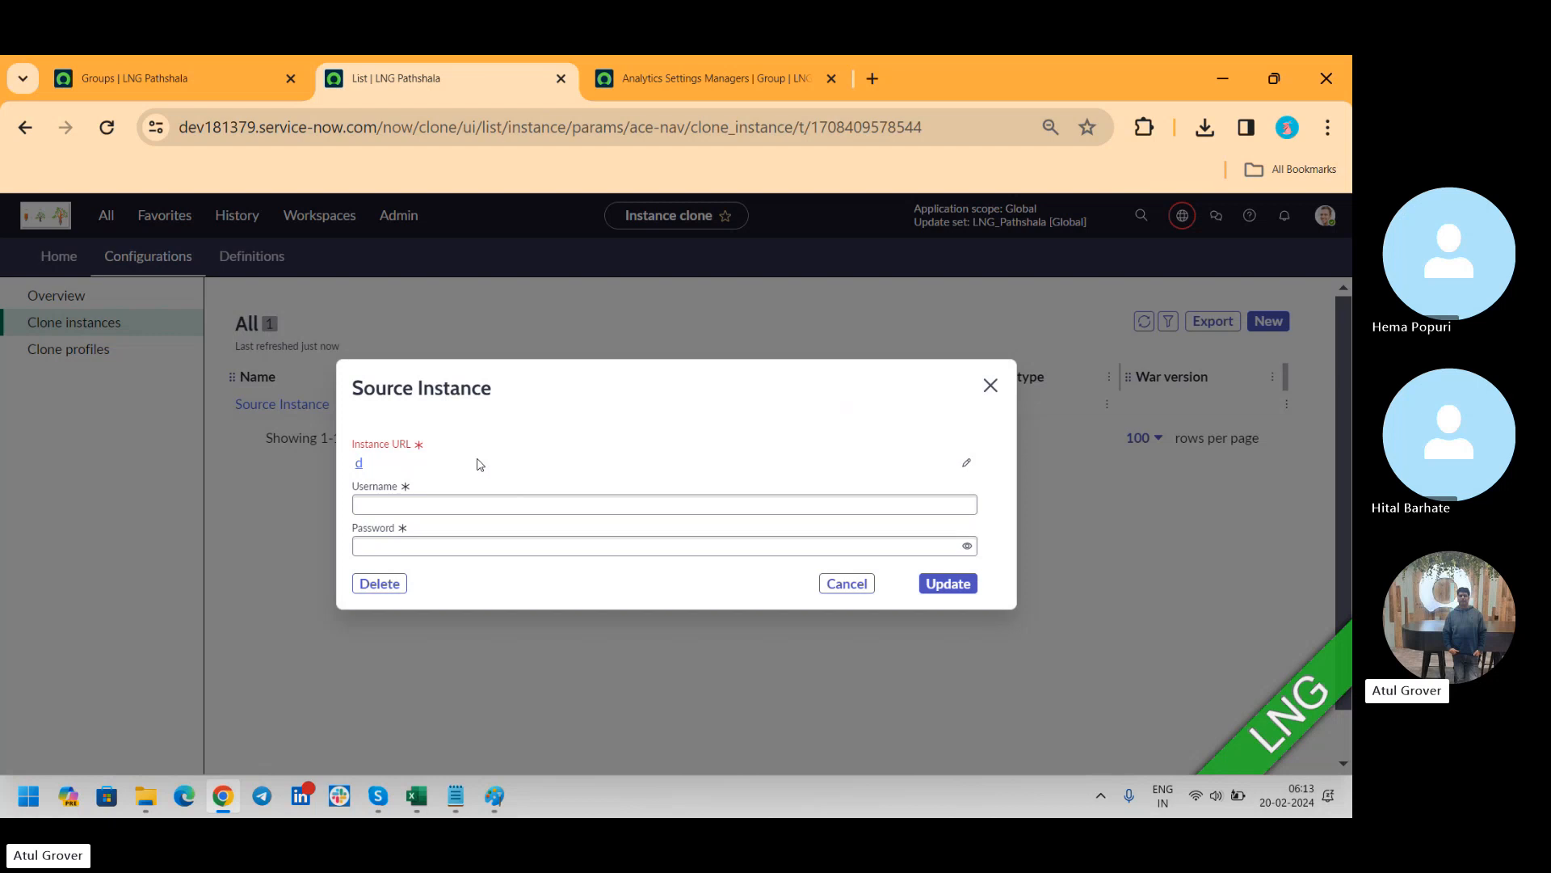
click(967, 462)
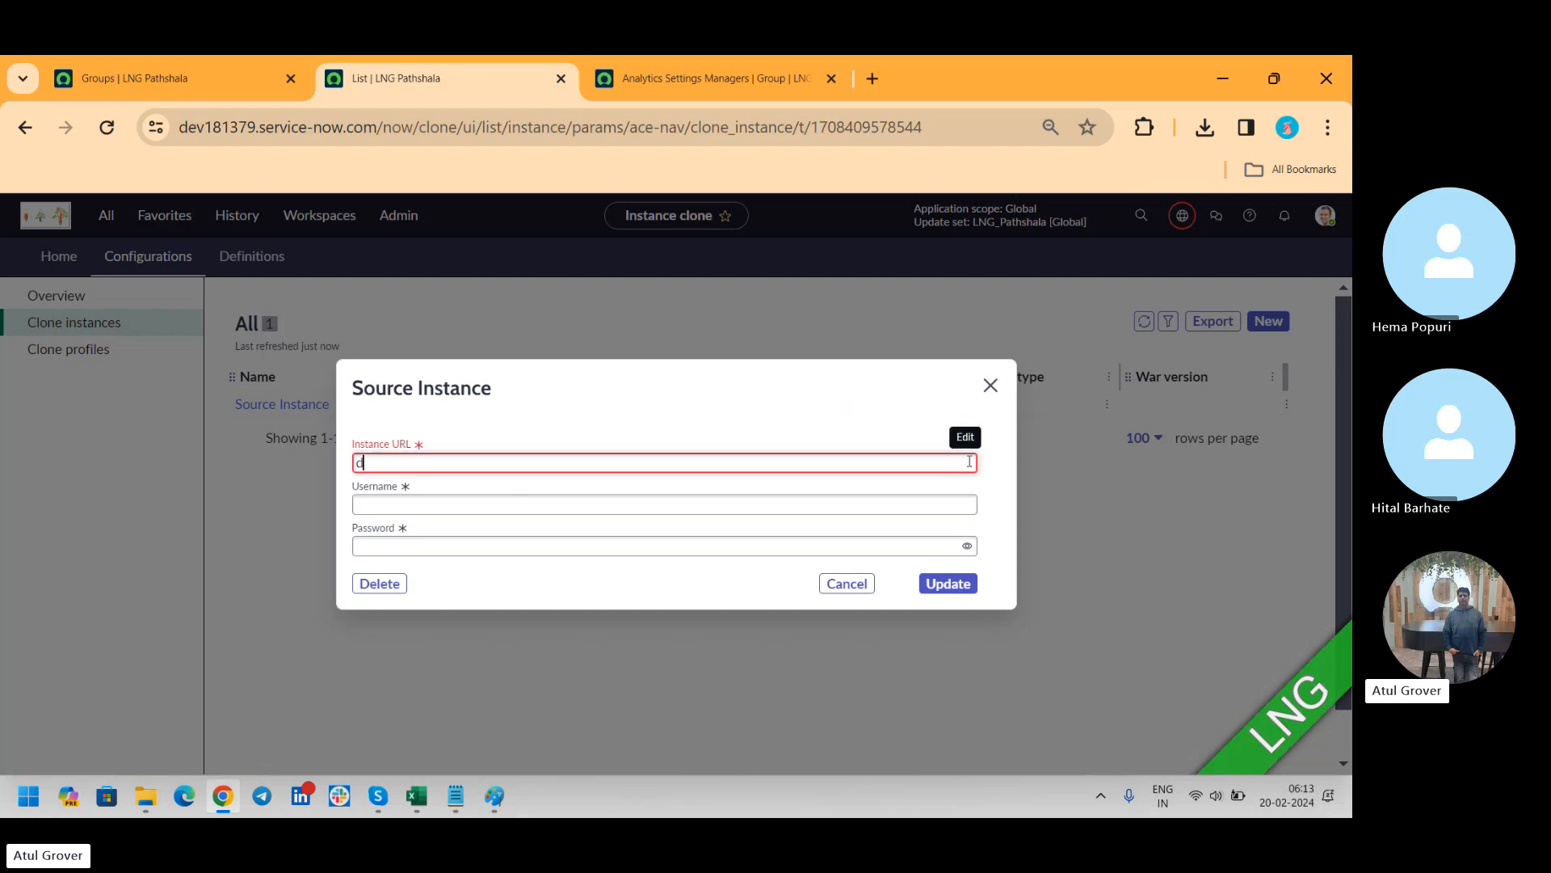
text(ev)
key(BackSpace)
text(20)
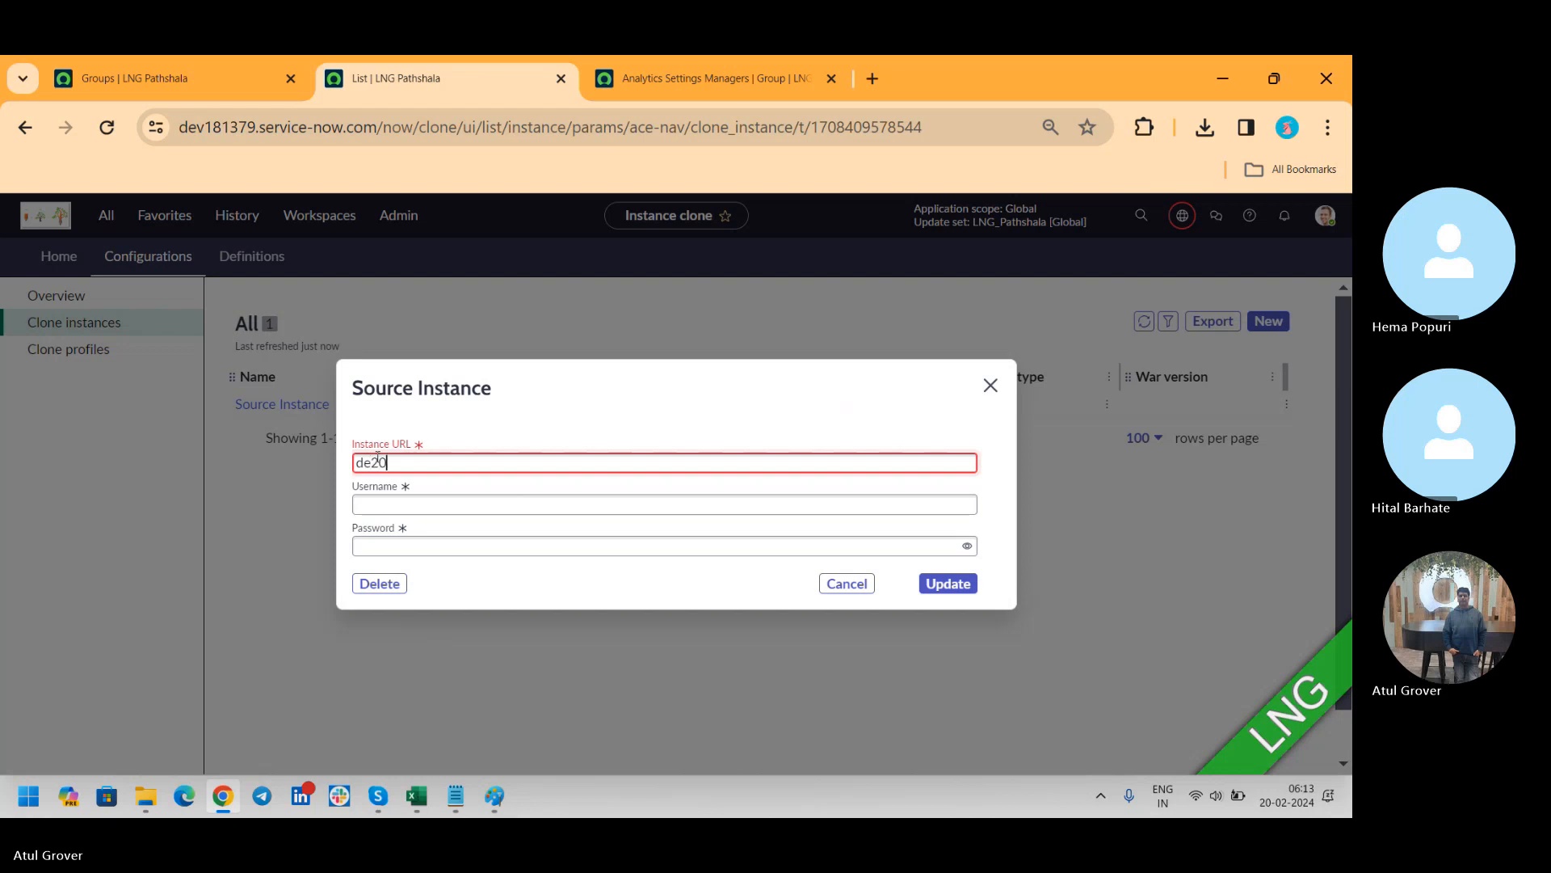
Look up the dev202883 instance's address in a new browser page and copy it into the Source Instance's Instance URL
click(873, 77)
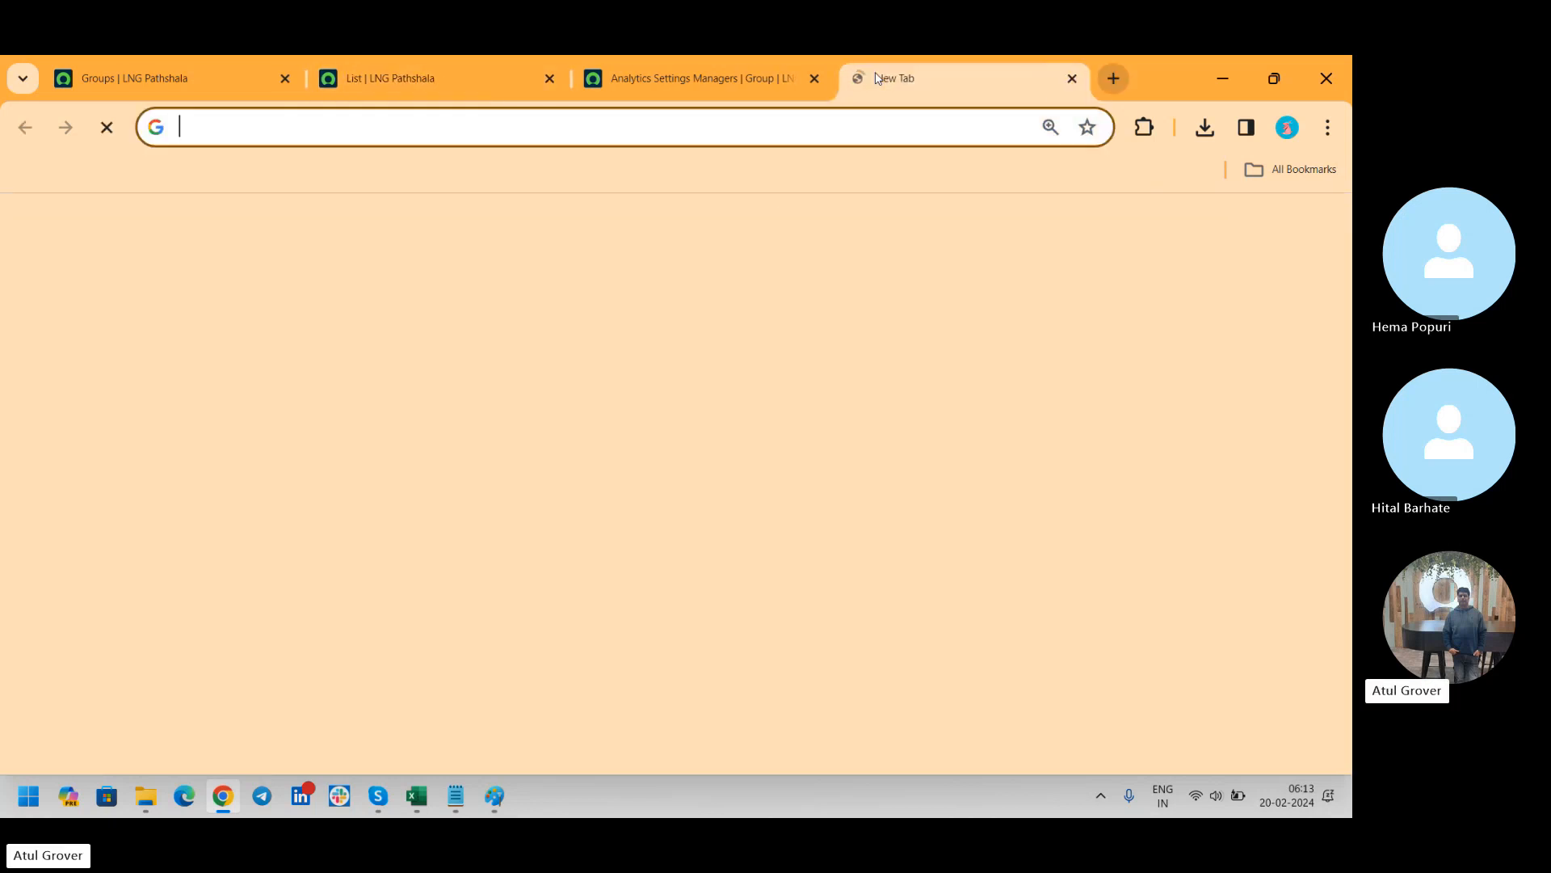
text(dev202883.service-now.com/now/nav/ui/classic/params/target/sys_user_list.do)
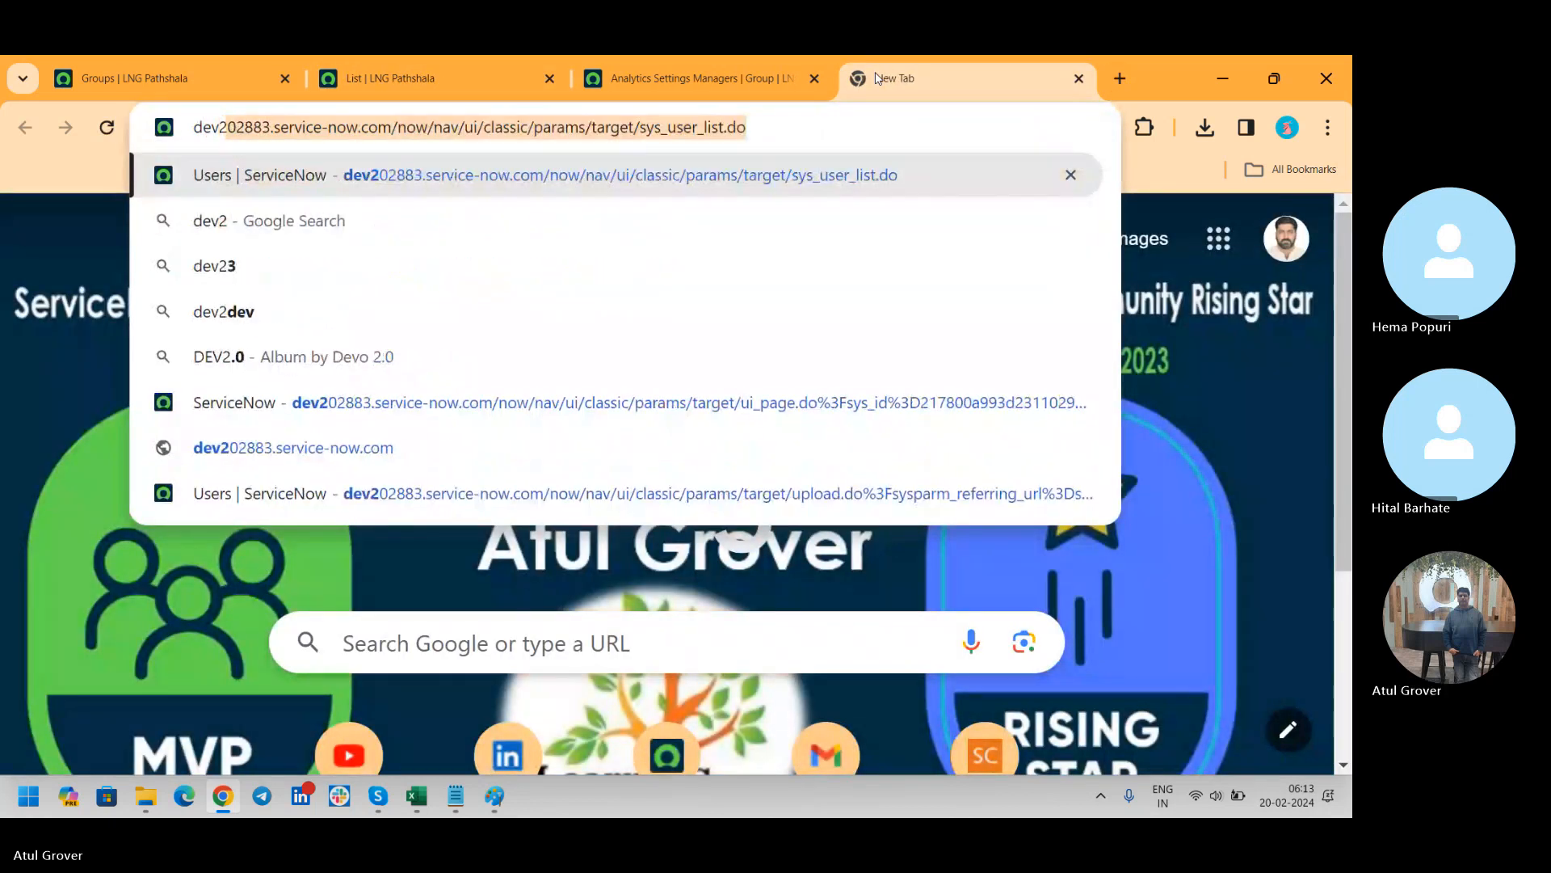
key(ctrl+a)
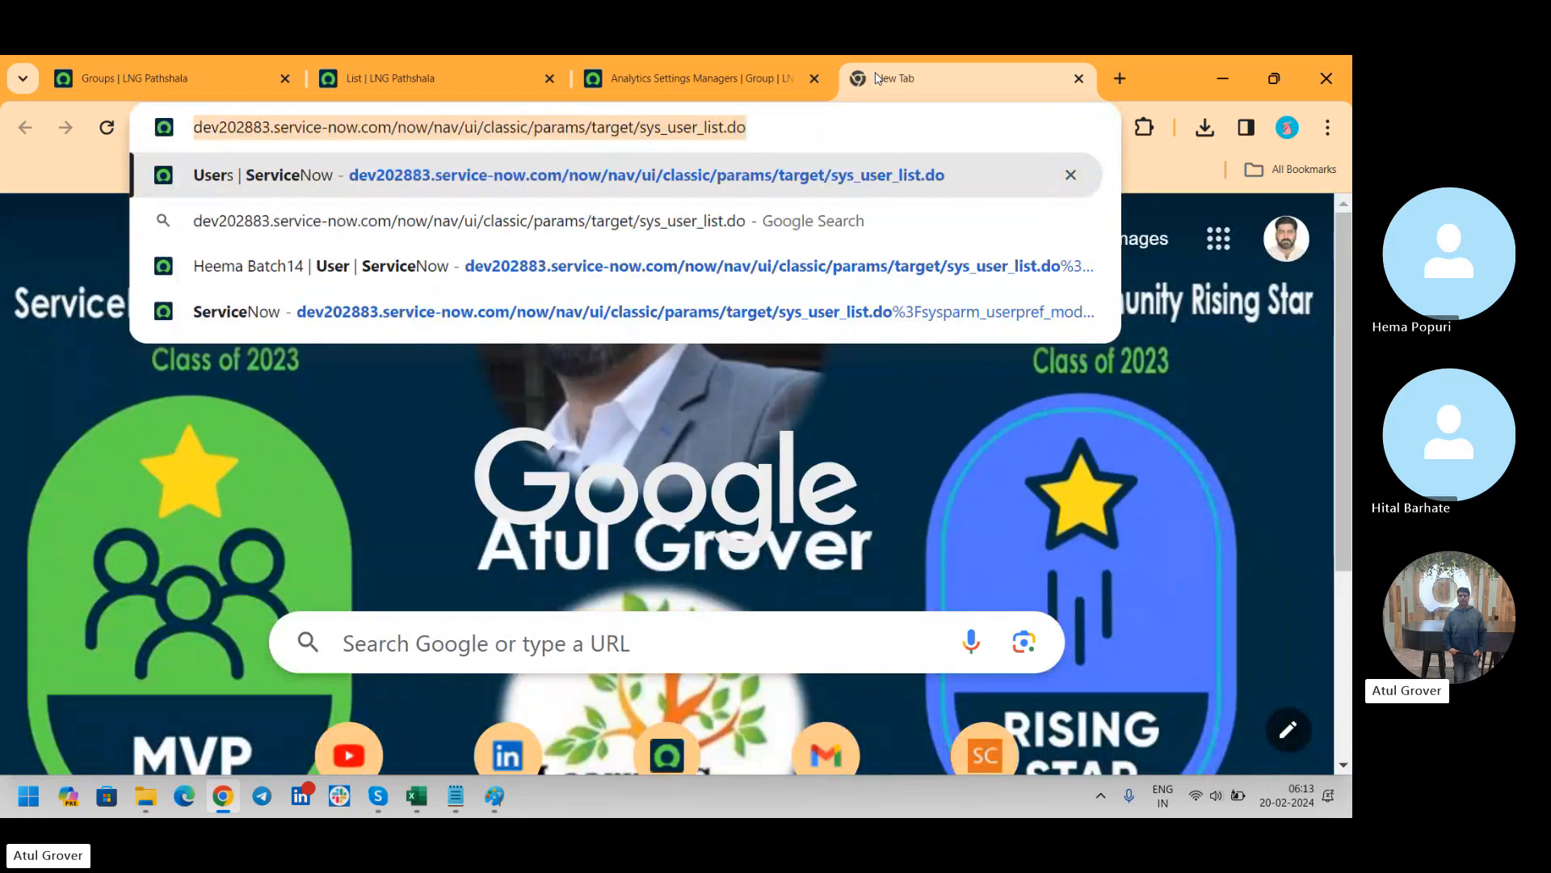
click(366, 72)
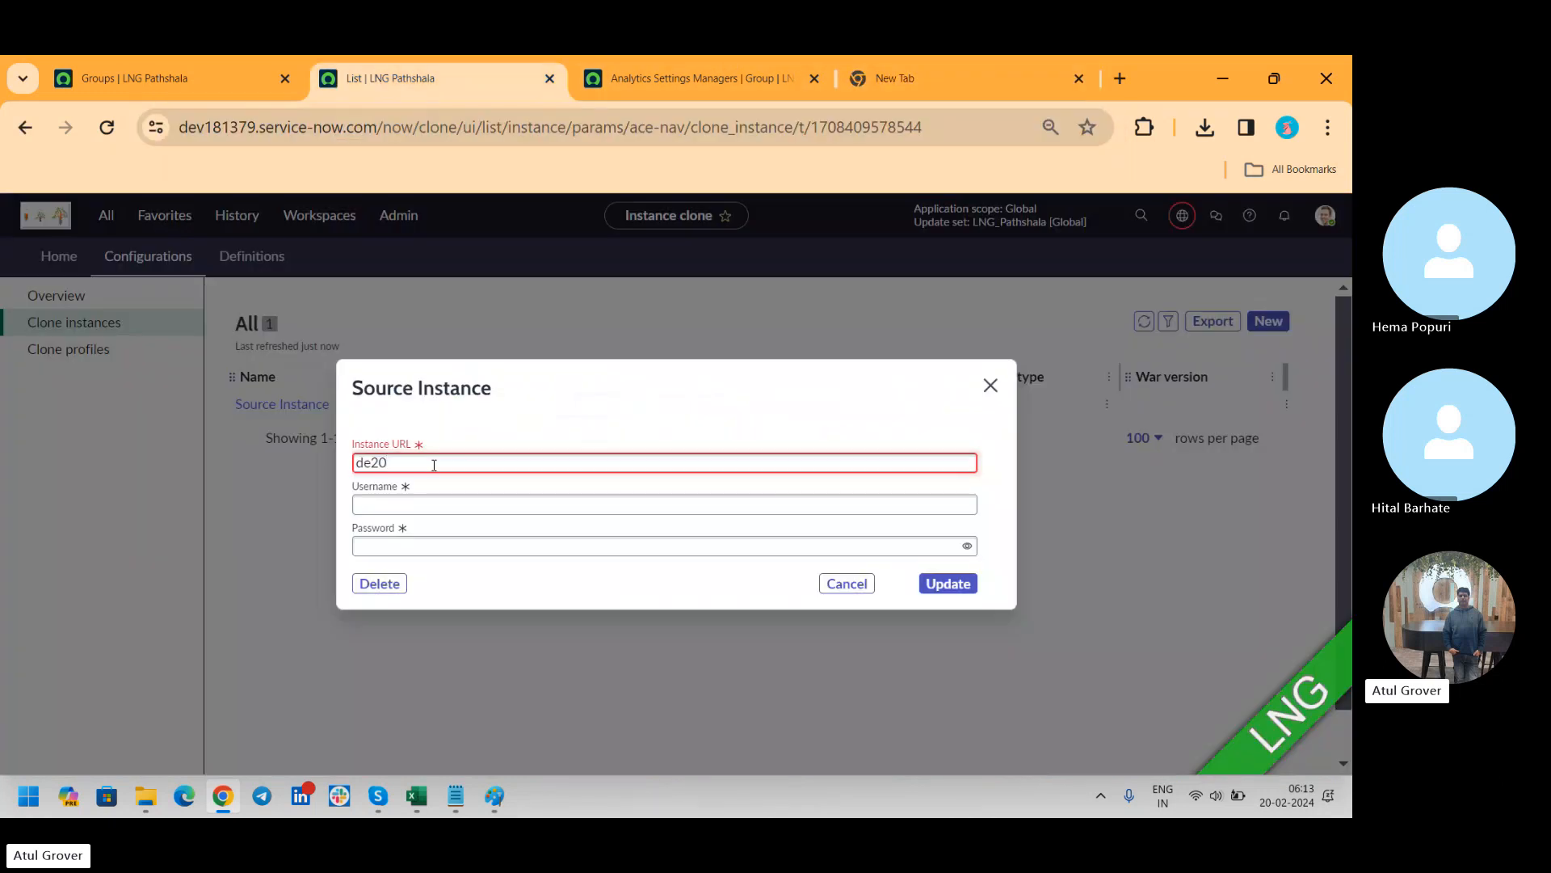
key(ctrl+a)
text(https://dev202883.service-now.com/now/nav/ui/classic/params/target/sys_user_list.do)
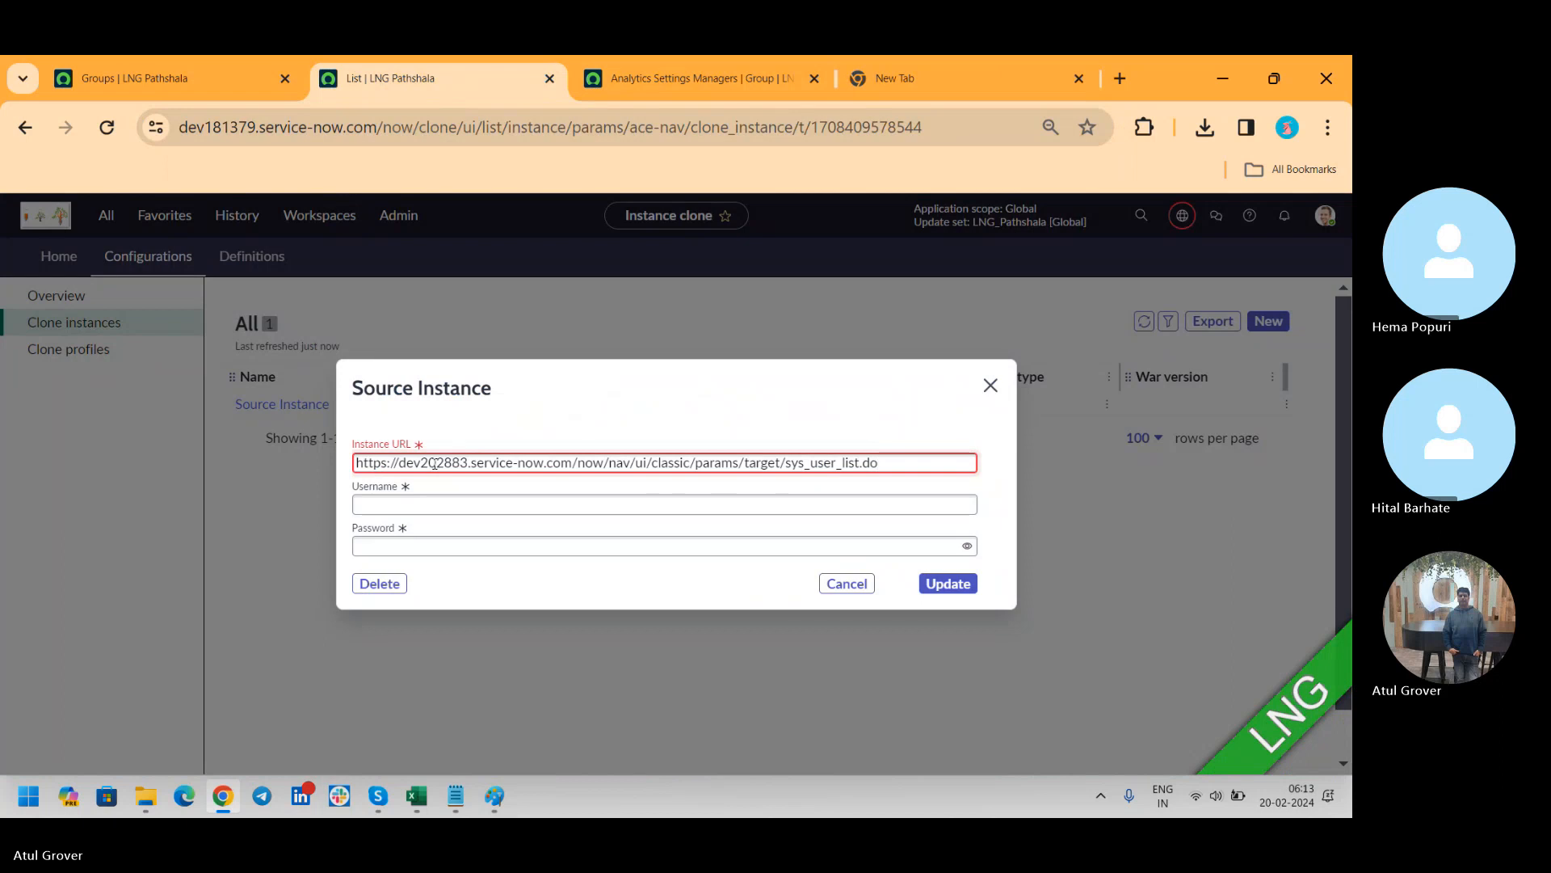
key(shift+Left)
key(shift+Left)
key(shift+Left)
key(shift+Left)
key(shift+Left)
key(shift+Left)
key(shift+Left)
key(shift+Left)
key(shift+Left)
key(shift+Left)
key(shift+Left)
key(shift+Left)
key(shift+Left)
key(shift+Left)
key(shift+Left)
key(shift+Left)
key(shift+Left)
key(shift+Left)
key(shift+Left)
key(shift+Left)
key(shift+Left)
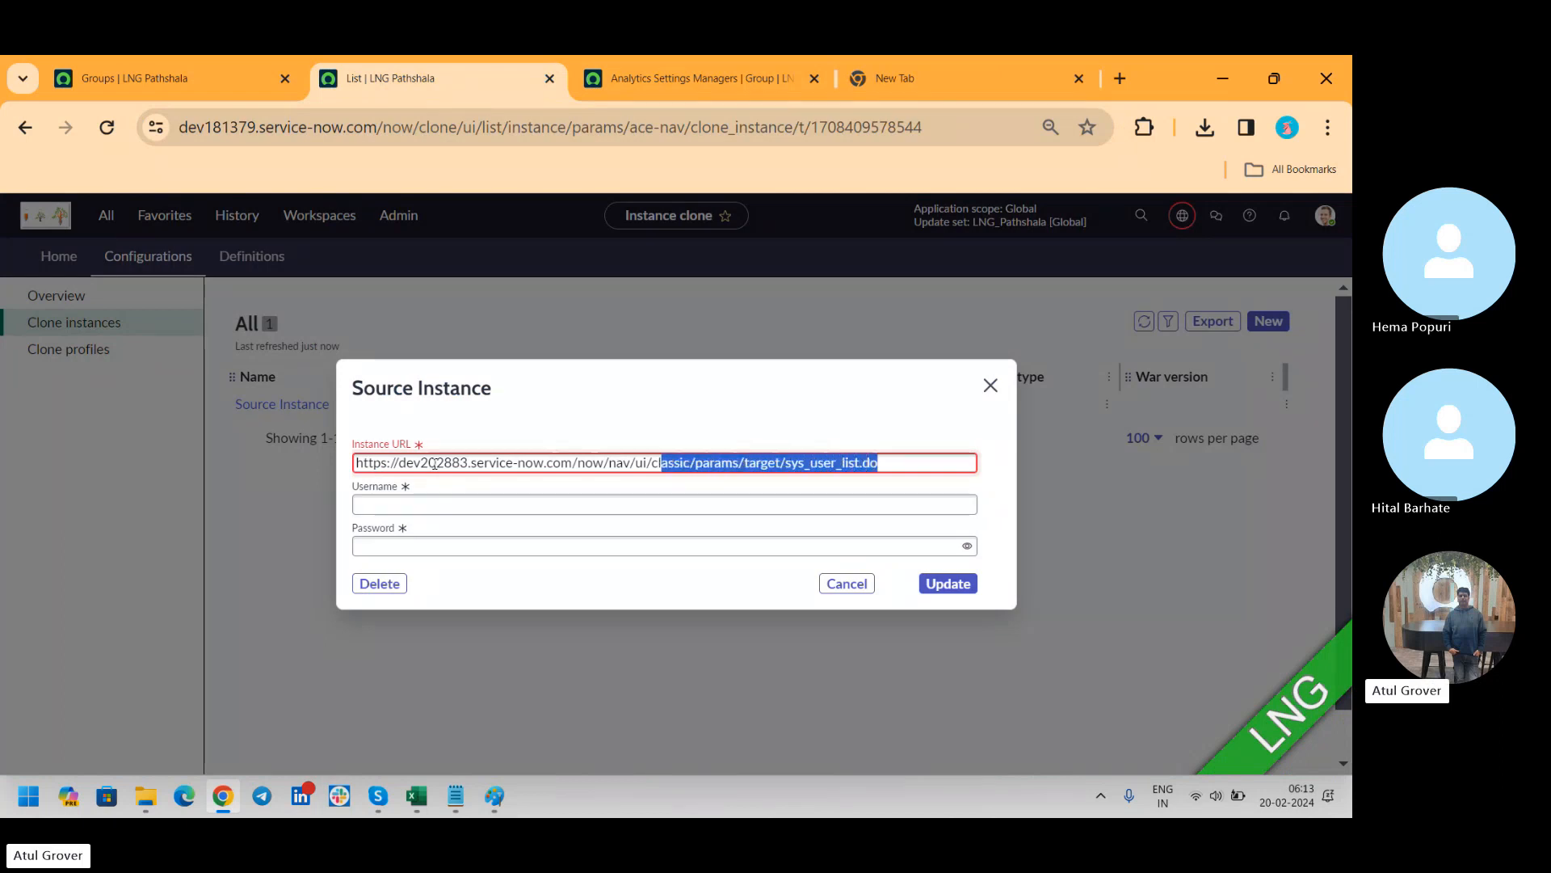
key(shift+Left)
key(shift+Left)
key(shift+Left)
key(shift+Left)
key(shift+Left)
key(shift+Left)
key(shift+Left)
key(BackSpace)
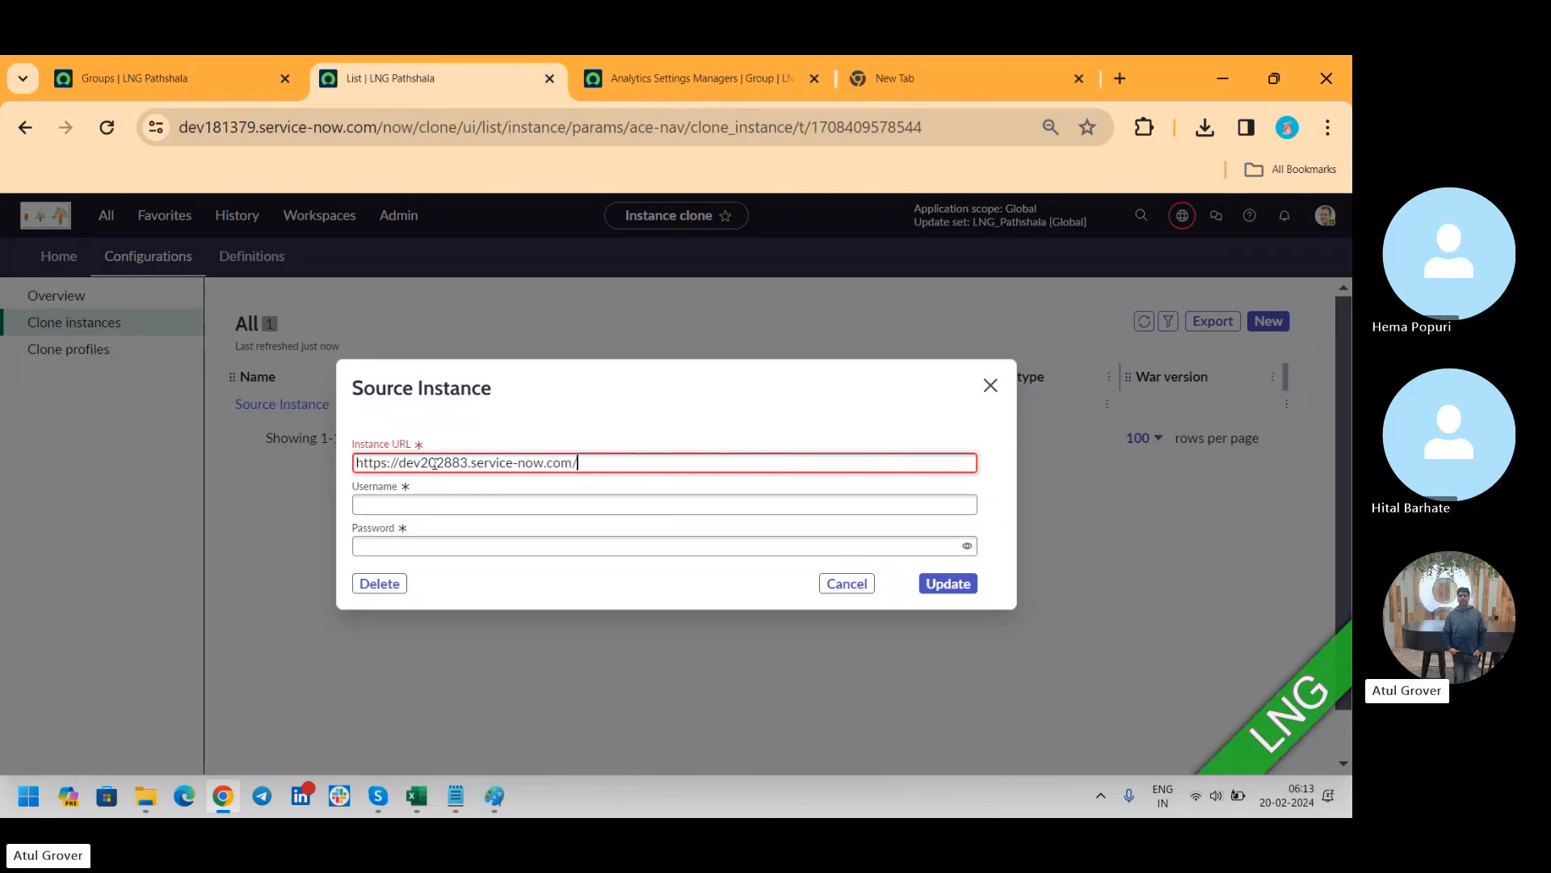
Enter the account username and password for the source instance and try to save the record
click(499, 497)
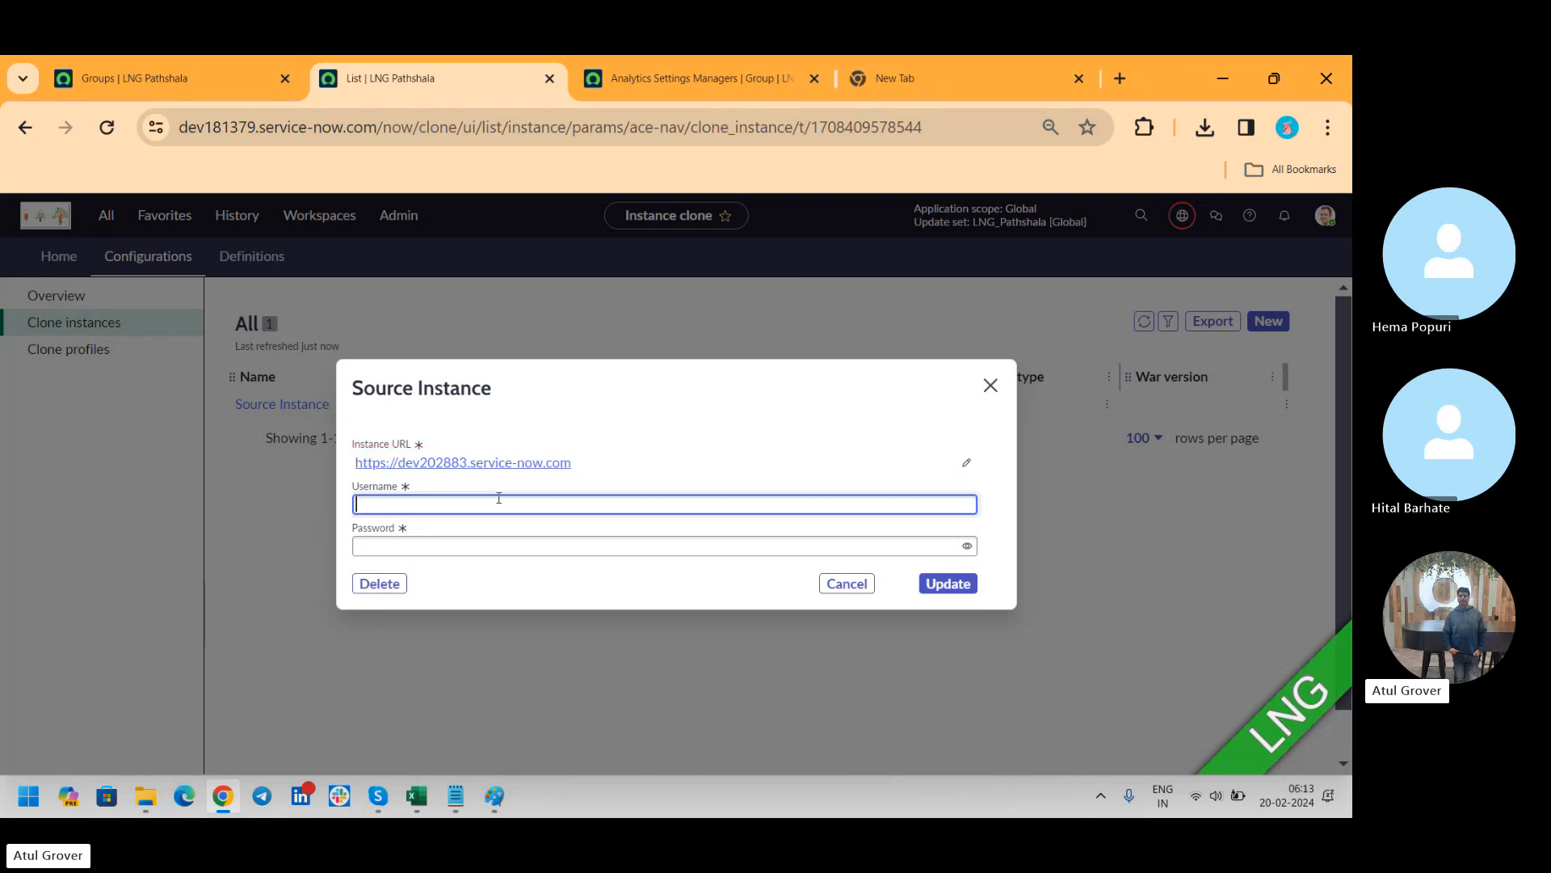
key(Tab)
text(•••••••••••)
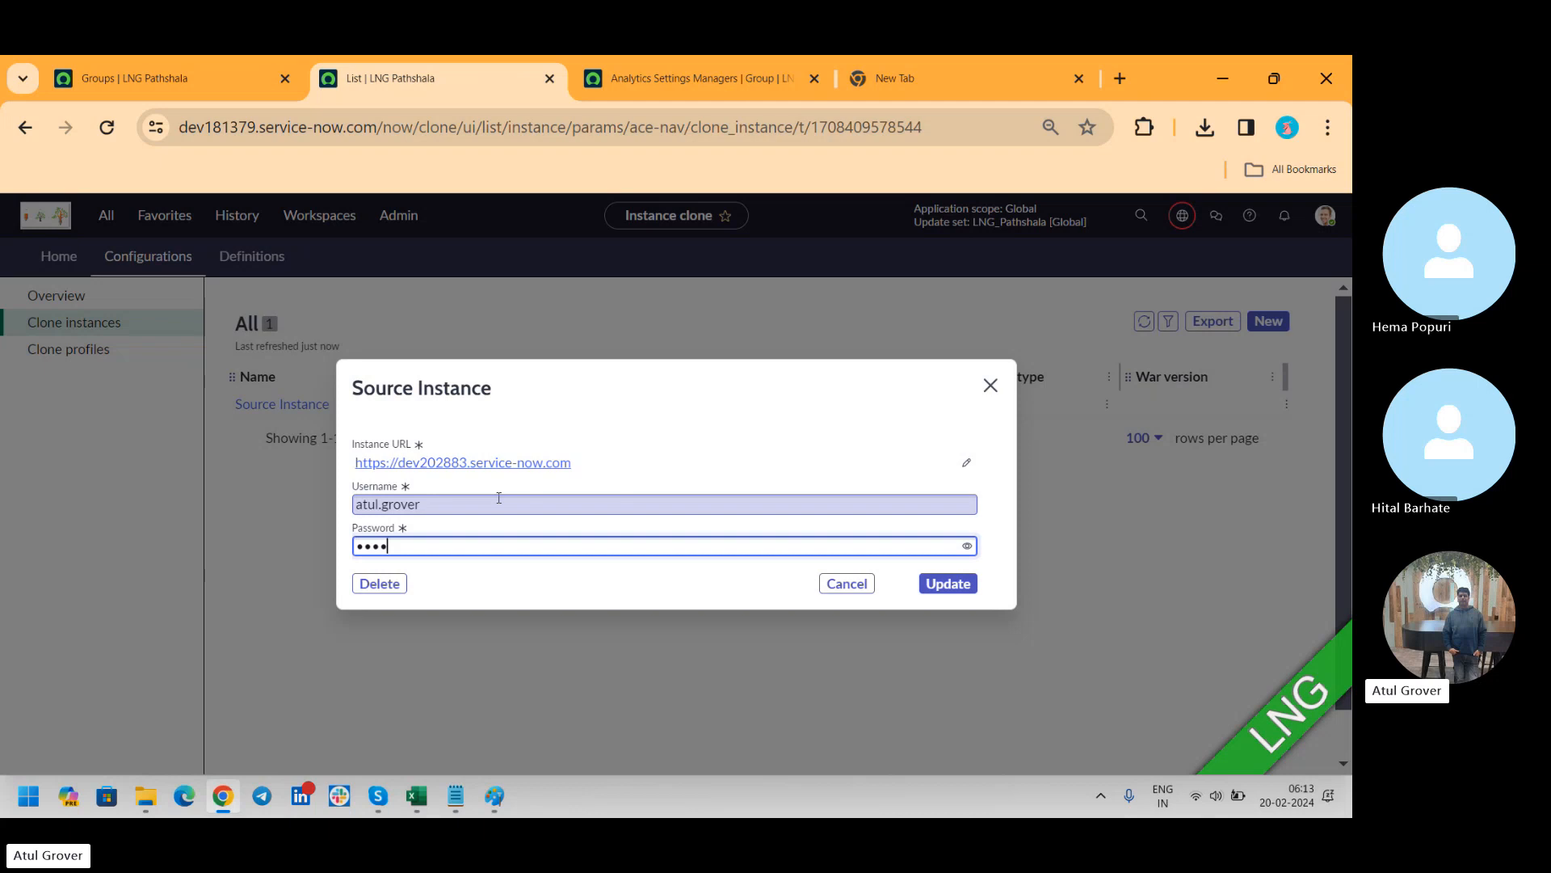
text(•)
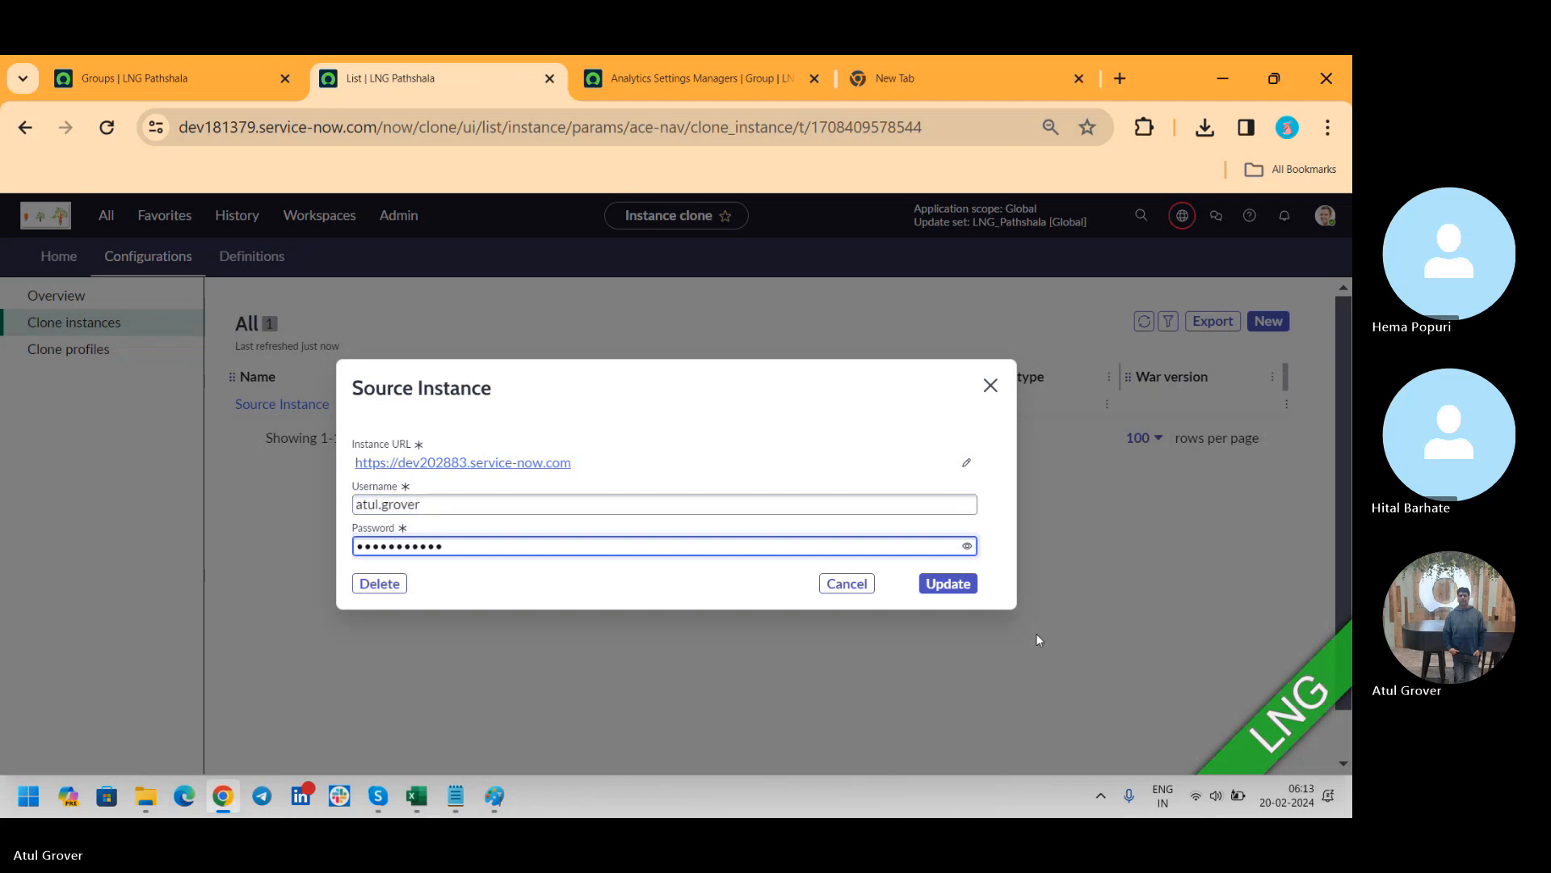
click(948, 583)
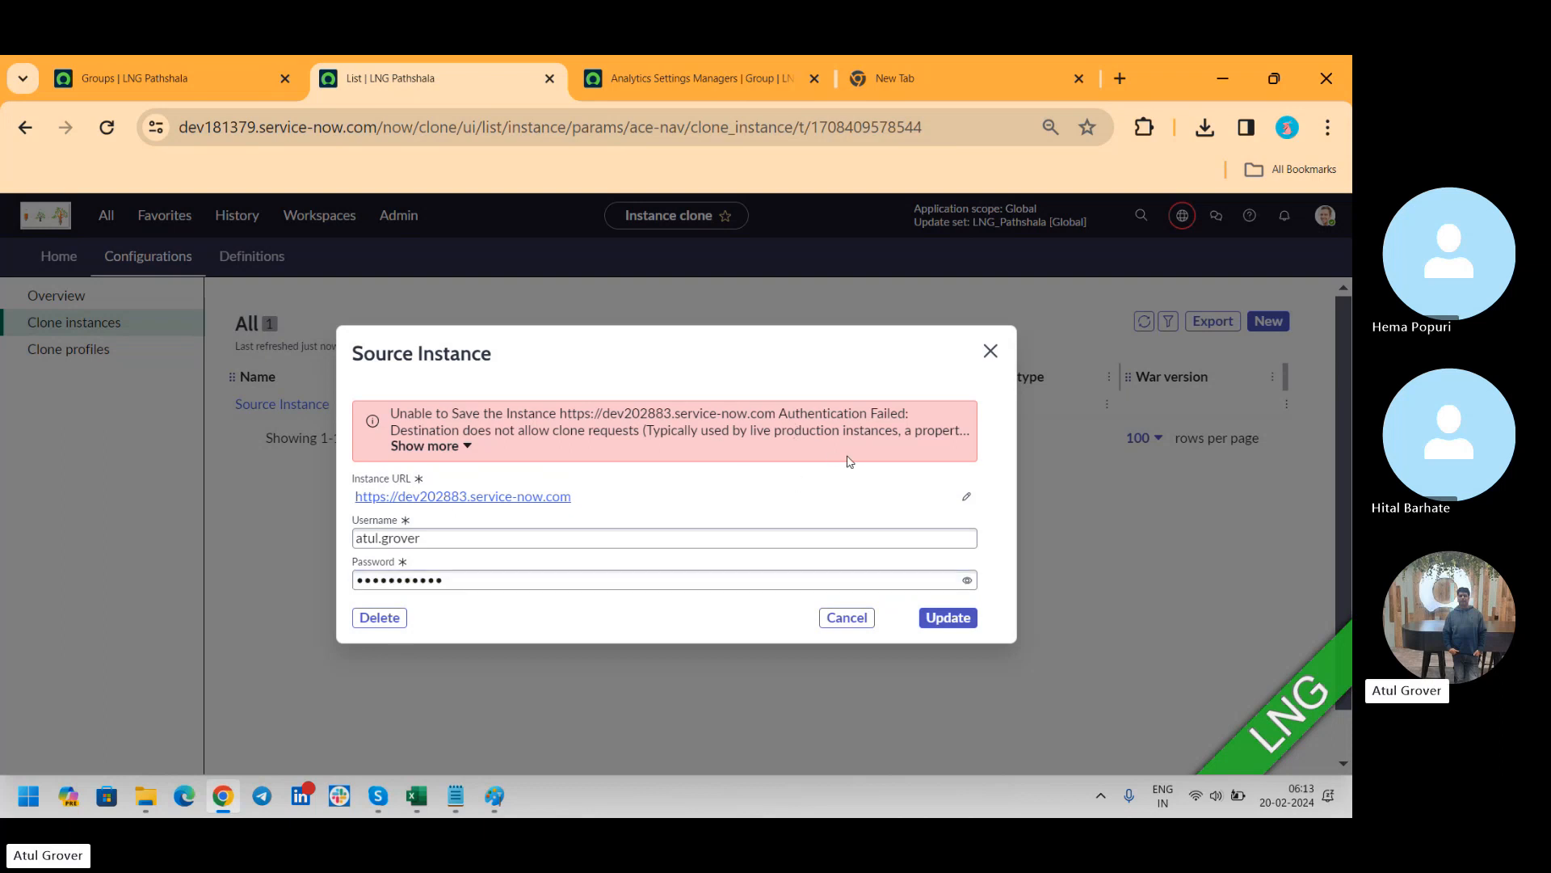
Expand the full error message, re-enter the source instance's account password and retry the update
click(464, 447)
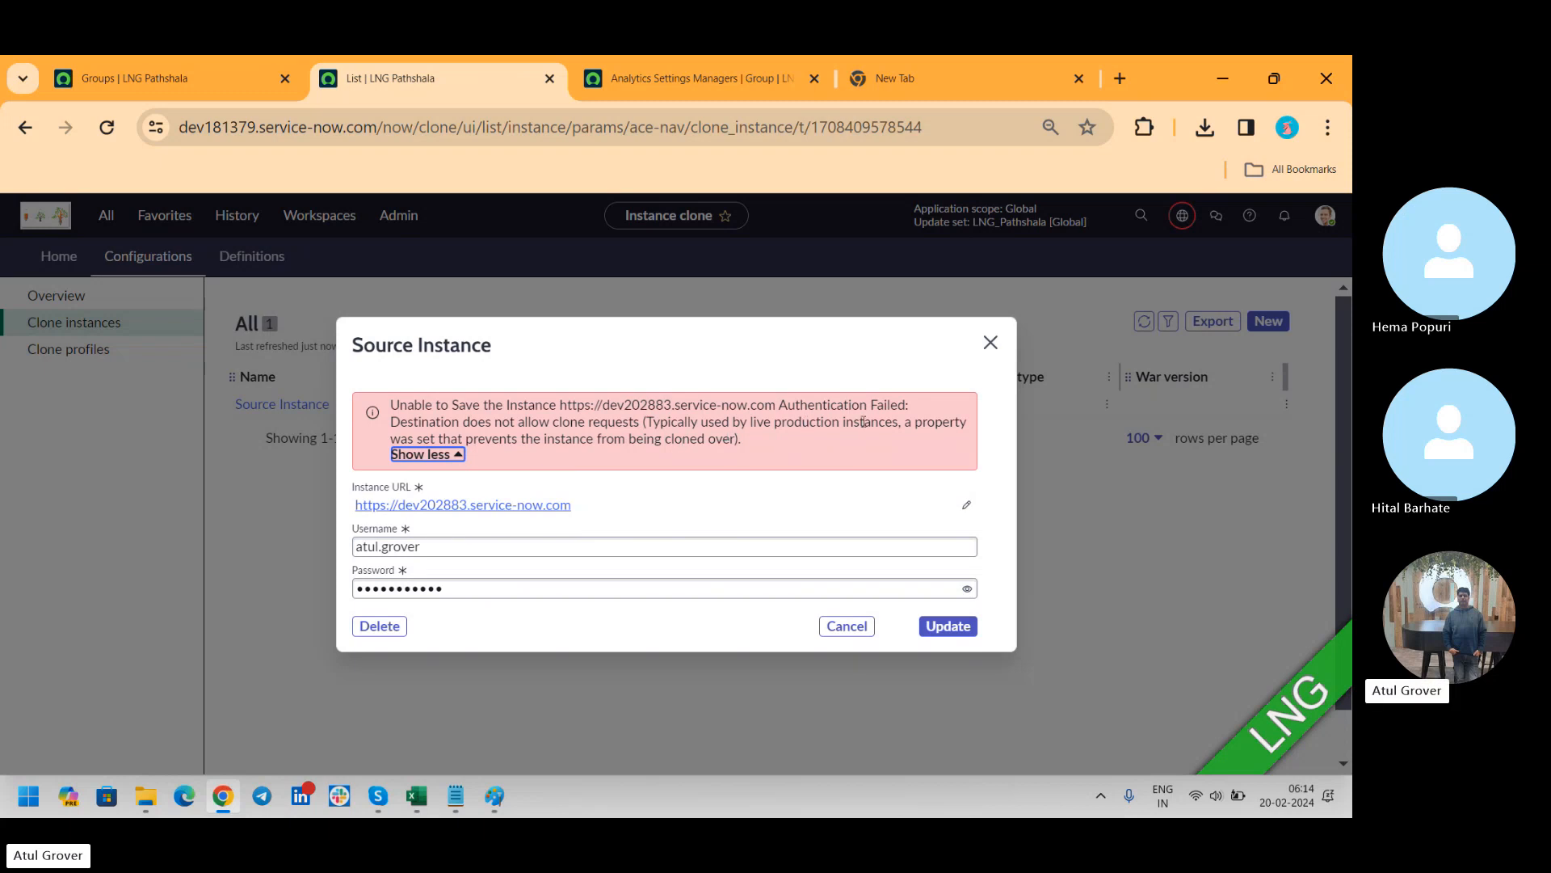
double_click(485, 591)
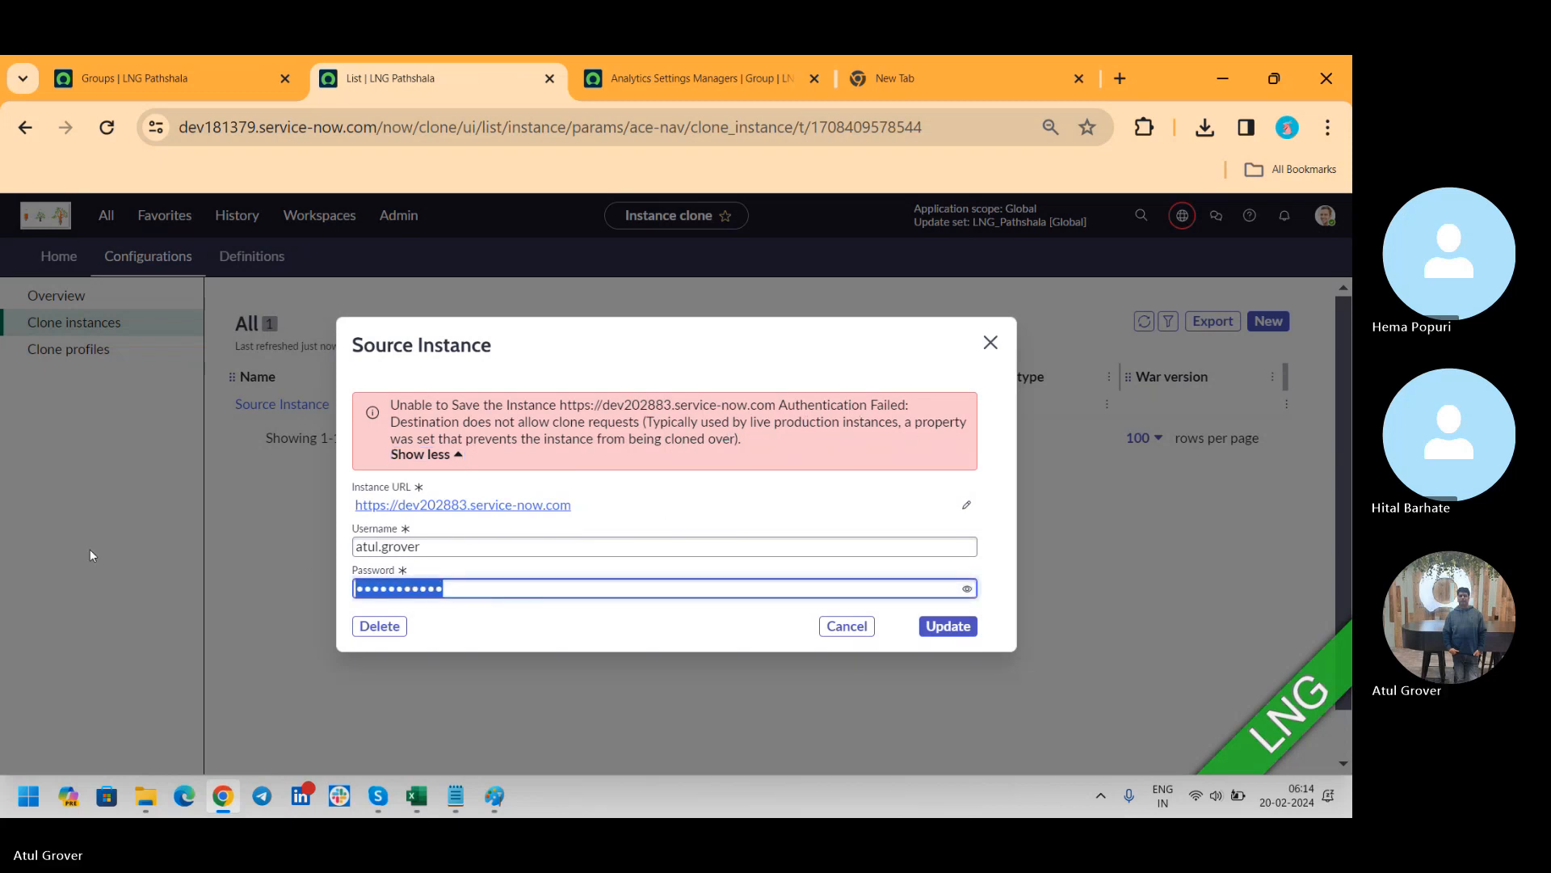
text(a)
text(••••••••)
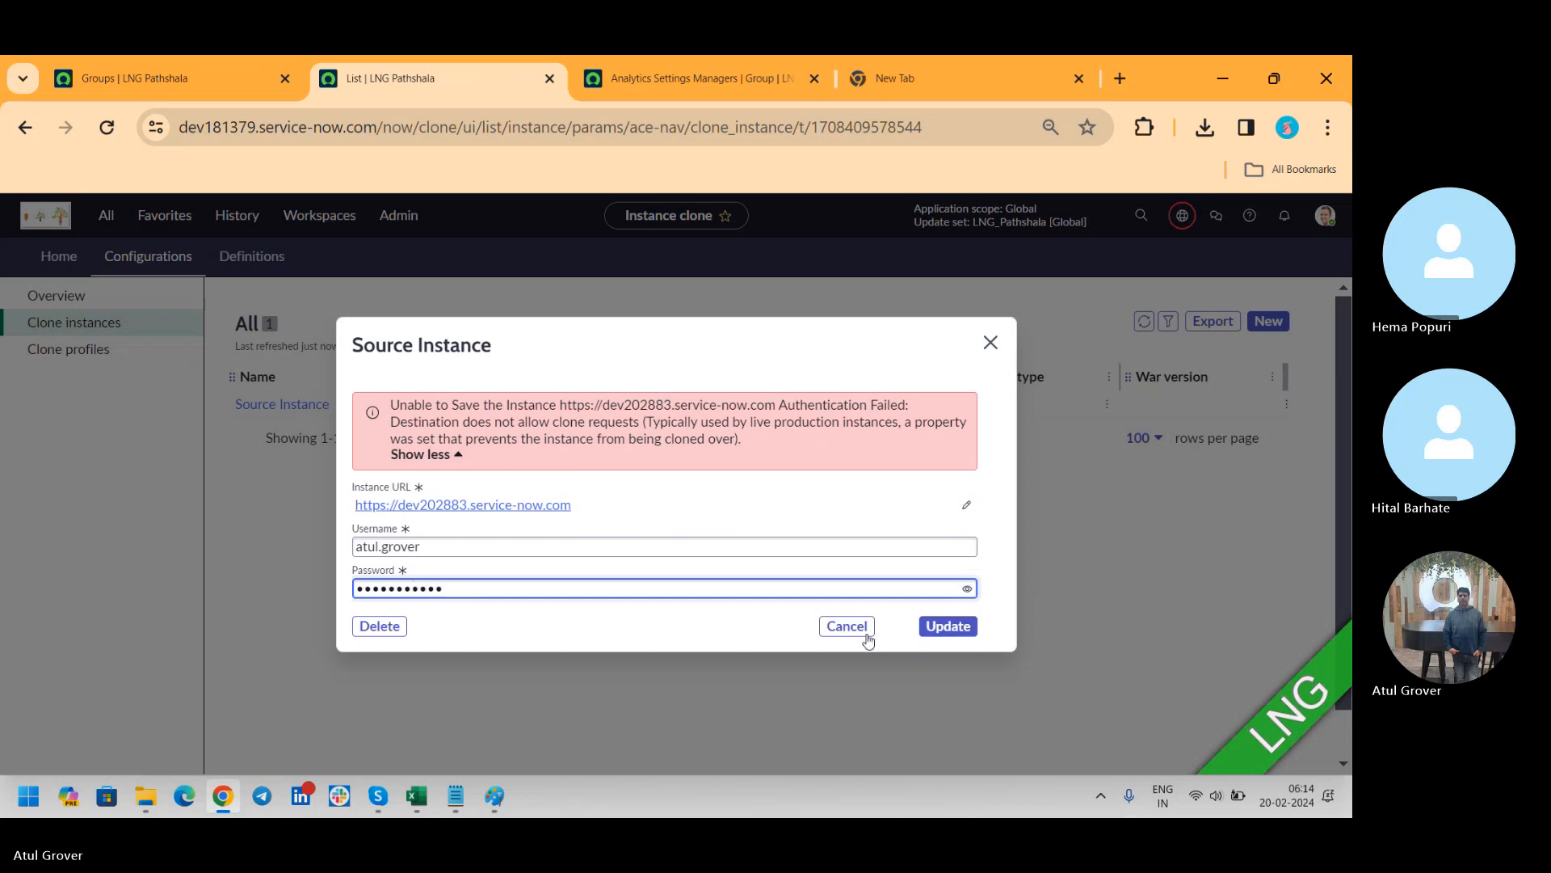
click(944, 627)
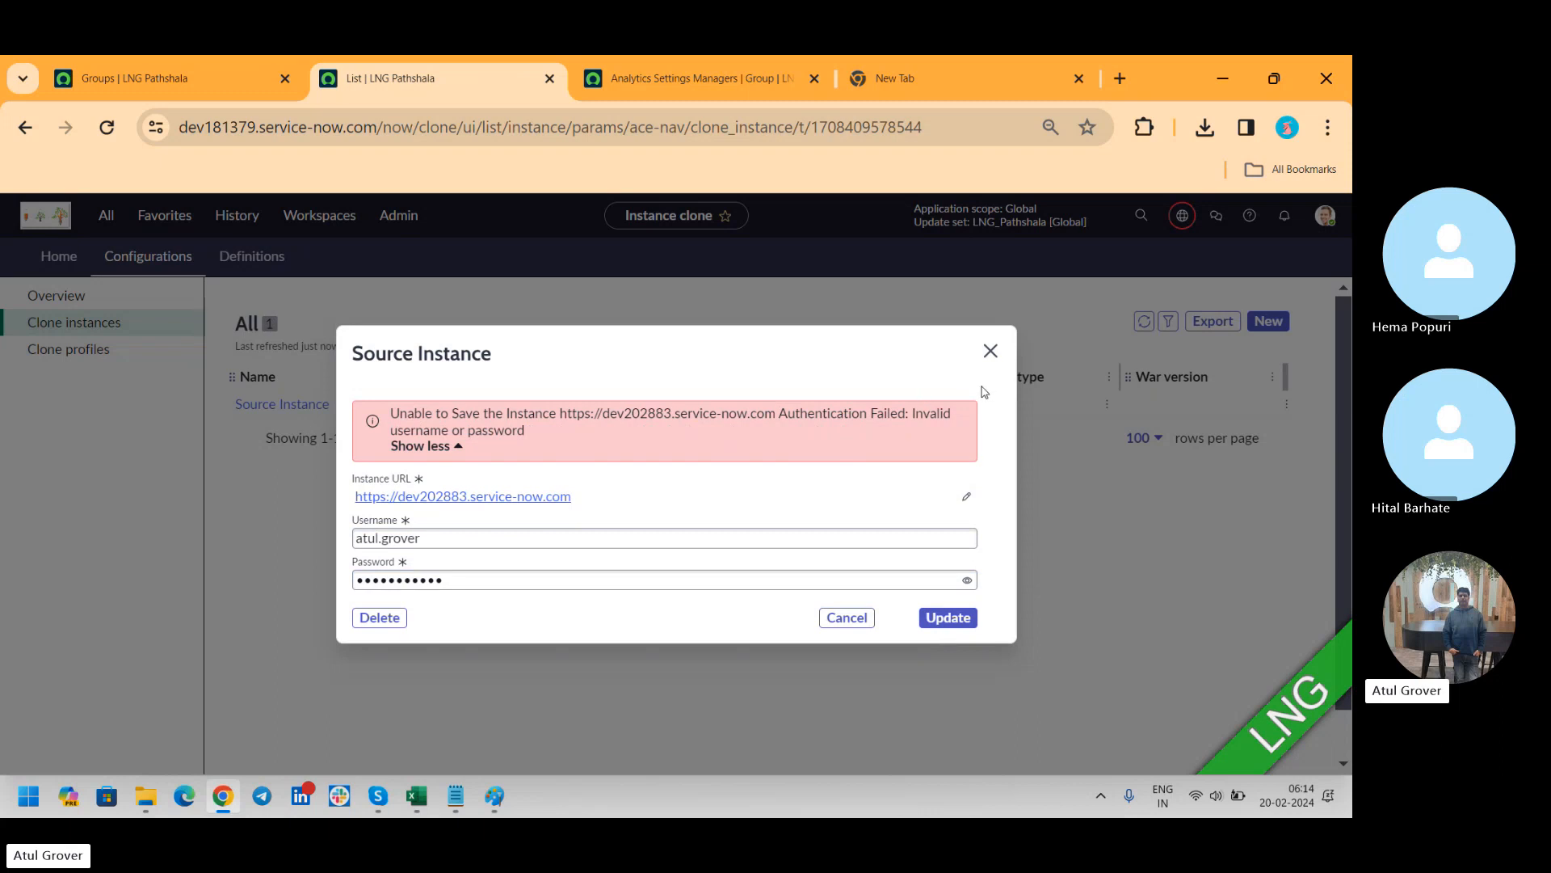
Enter the source instance's account password once more, attempt the update again and close the record without saving
drag(449, 580, 196, 574)
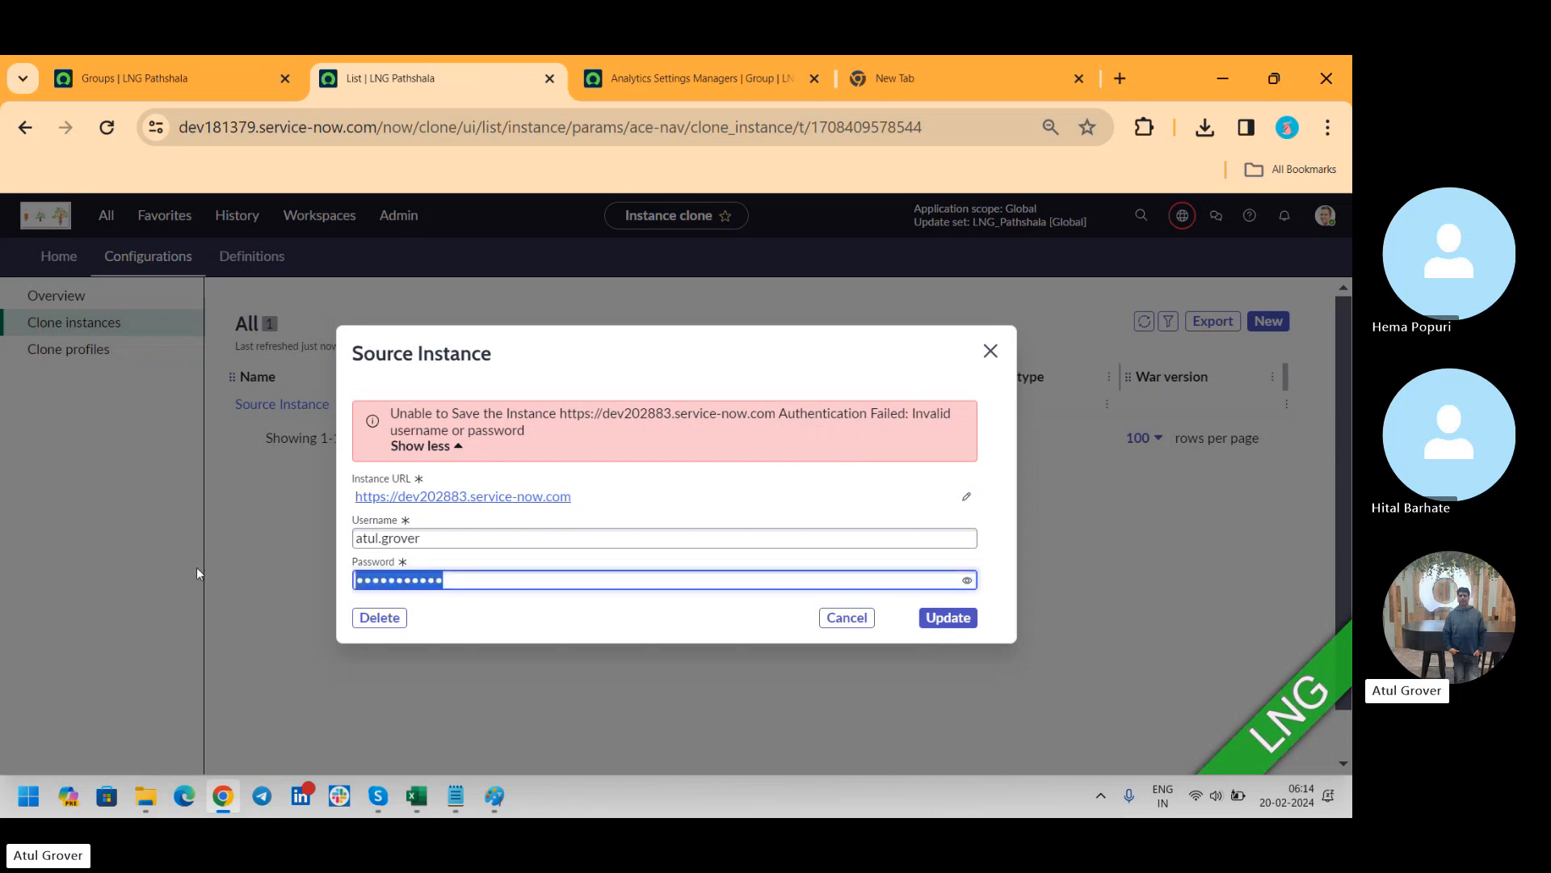
text(•••••••)
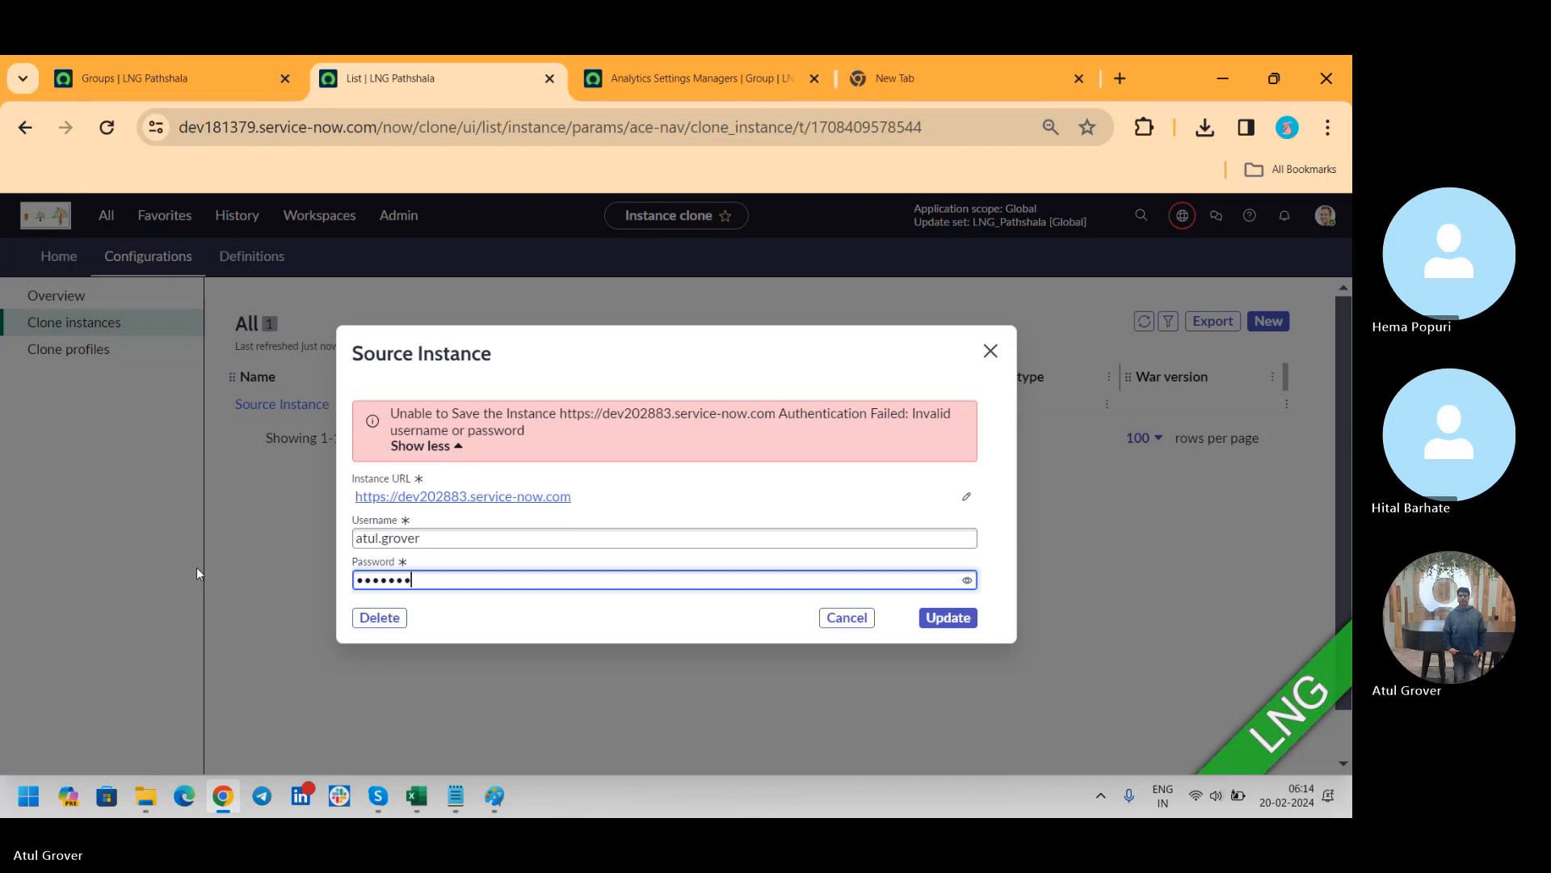
text(•••••)
click(933, 621)
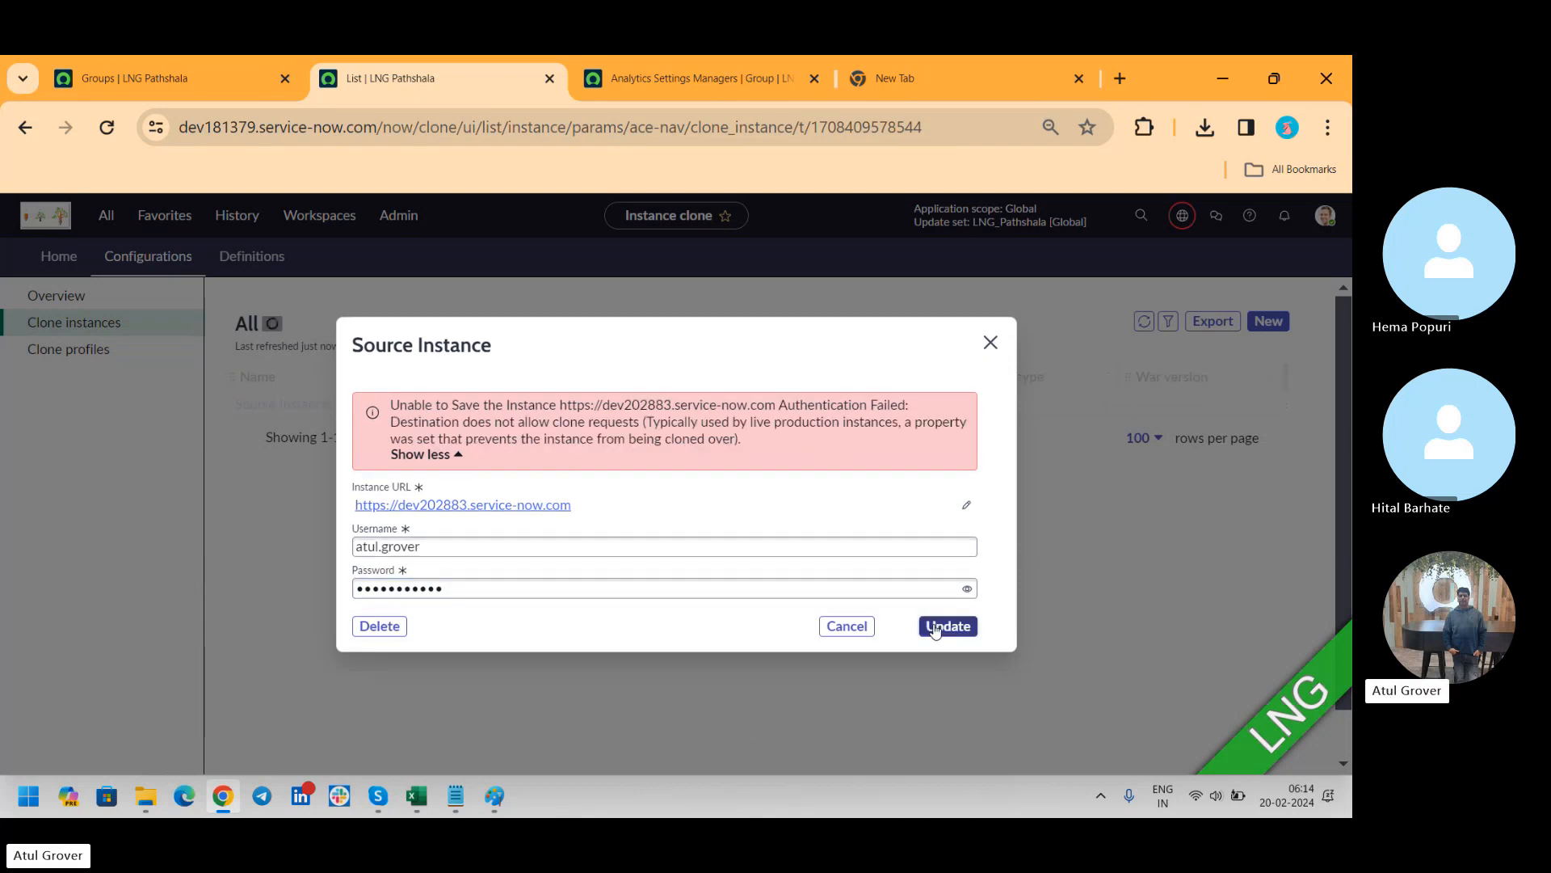
click(991, 342)
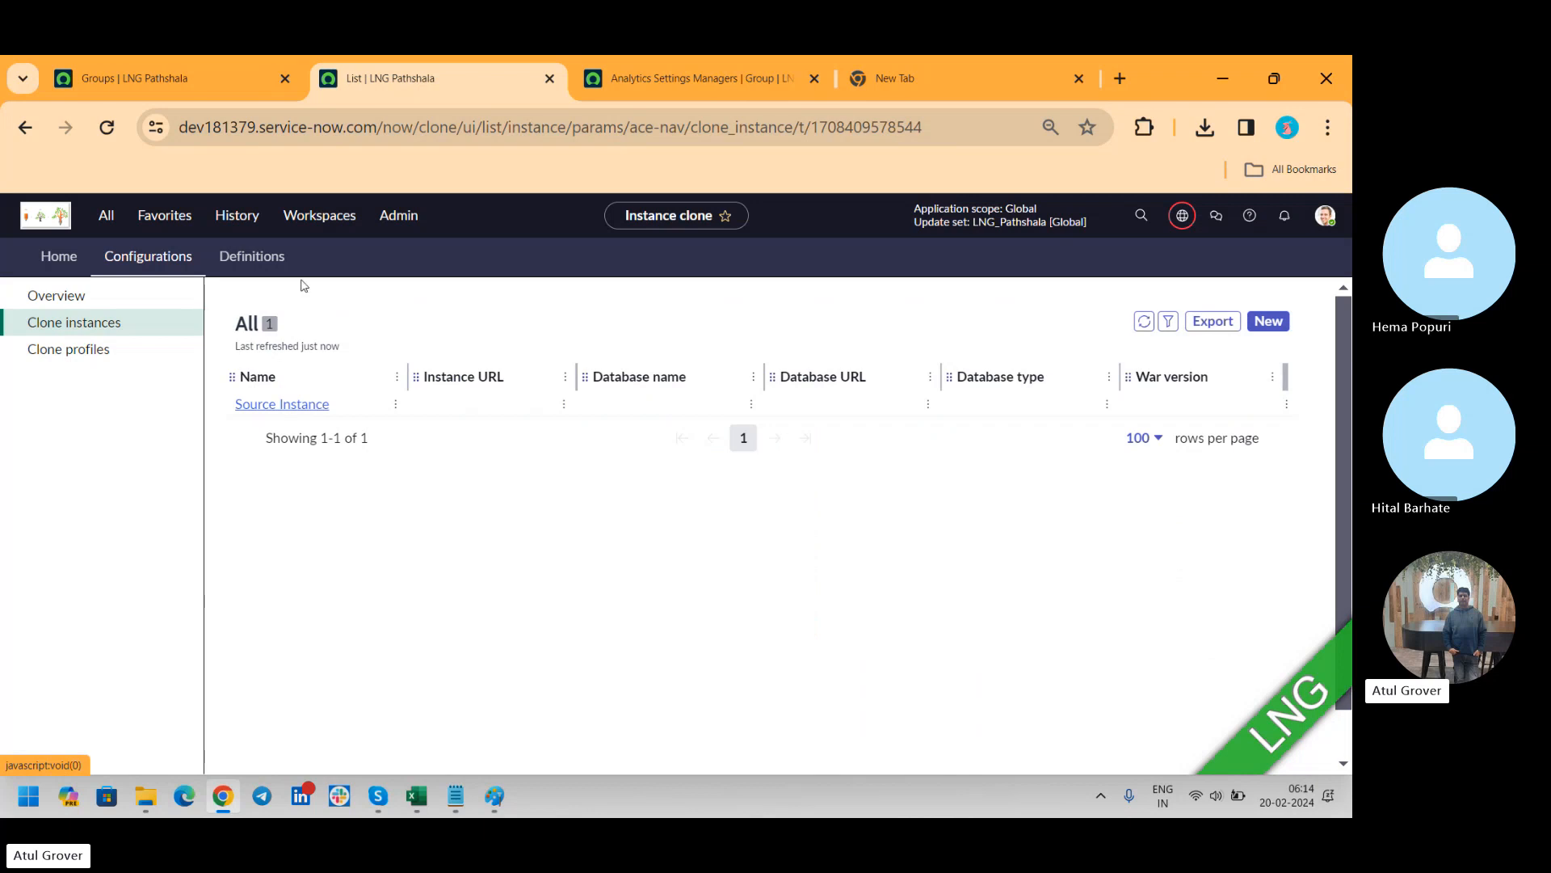
Review the clone profiles list, the Definitions overview and the list of excluded tables
click(61, 347)
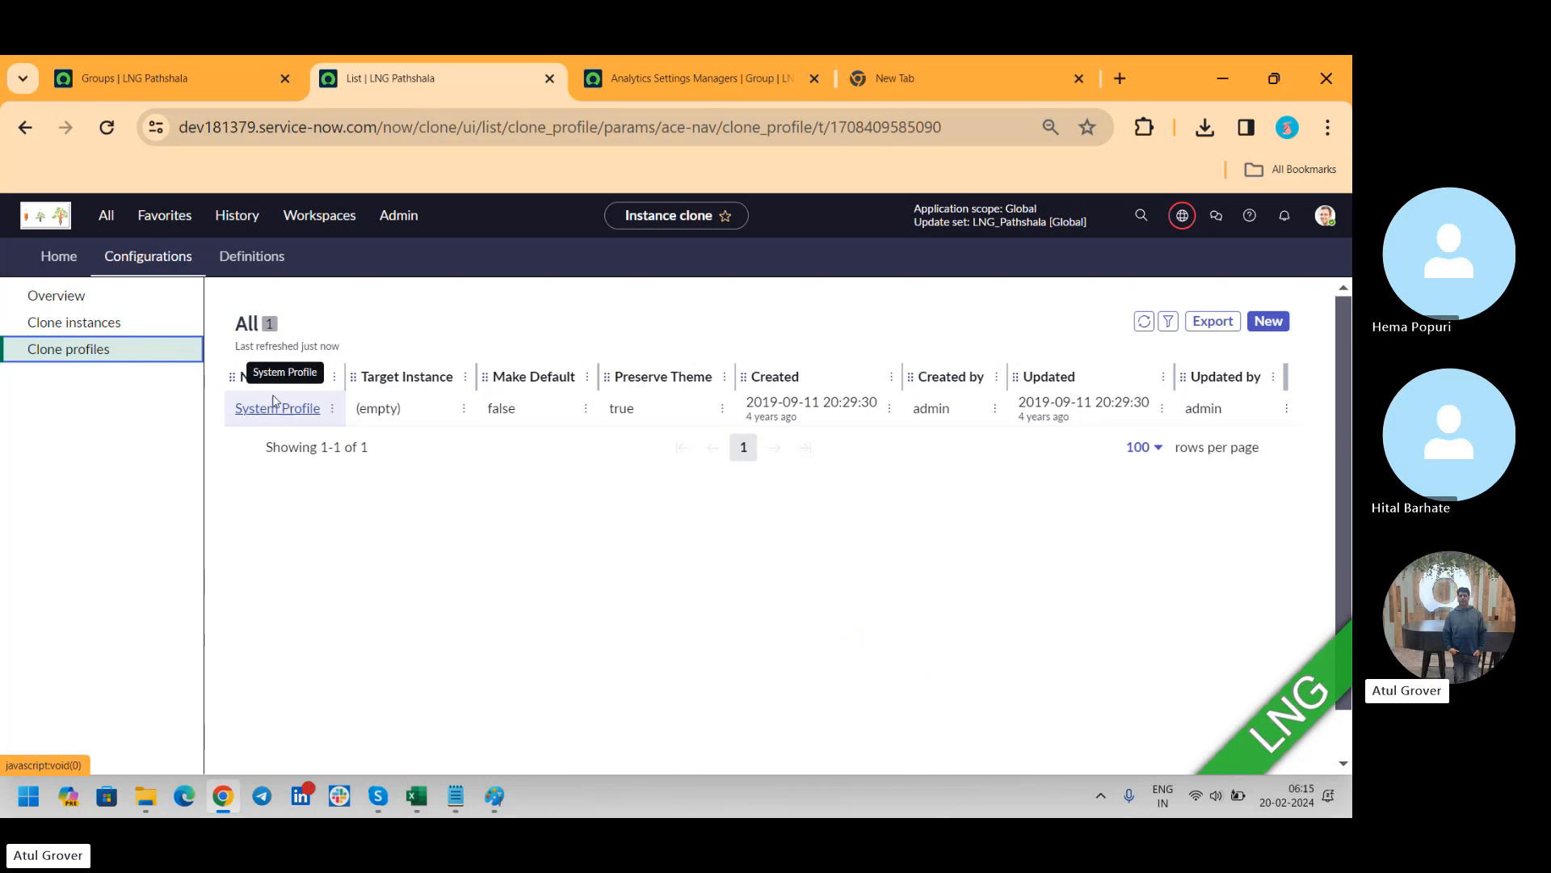
click(274, 272)
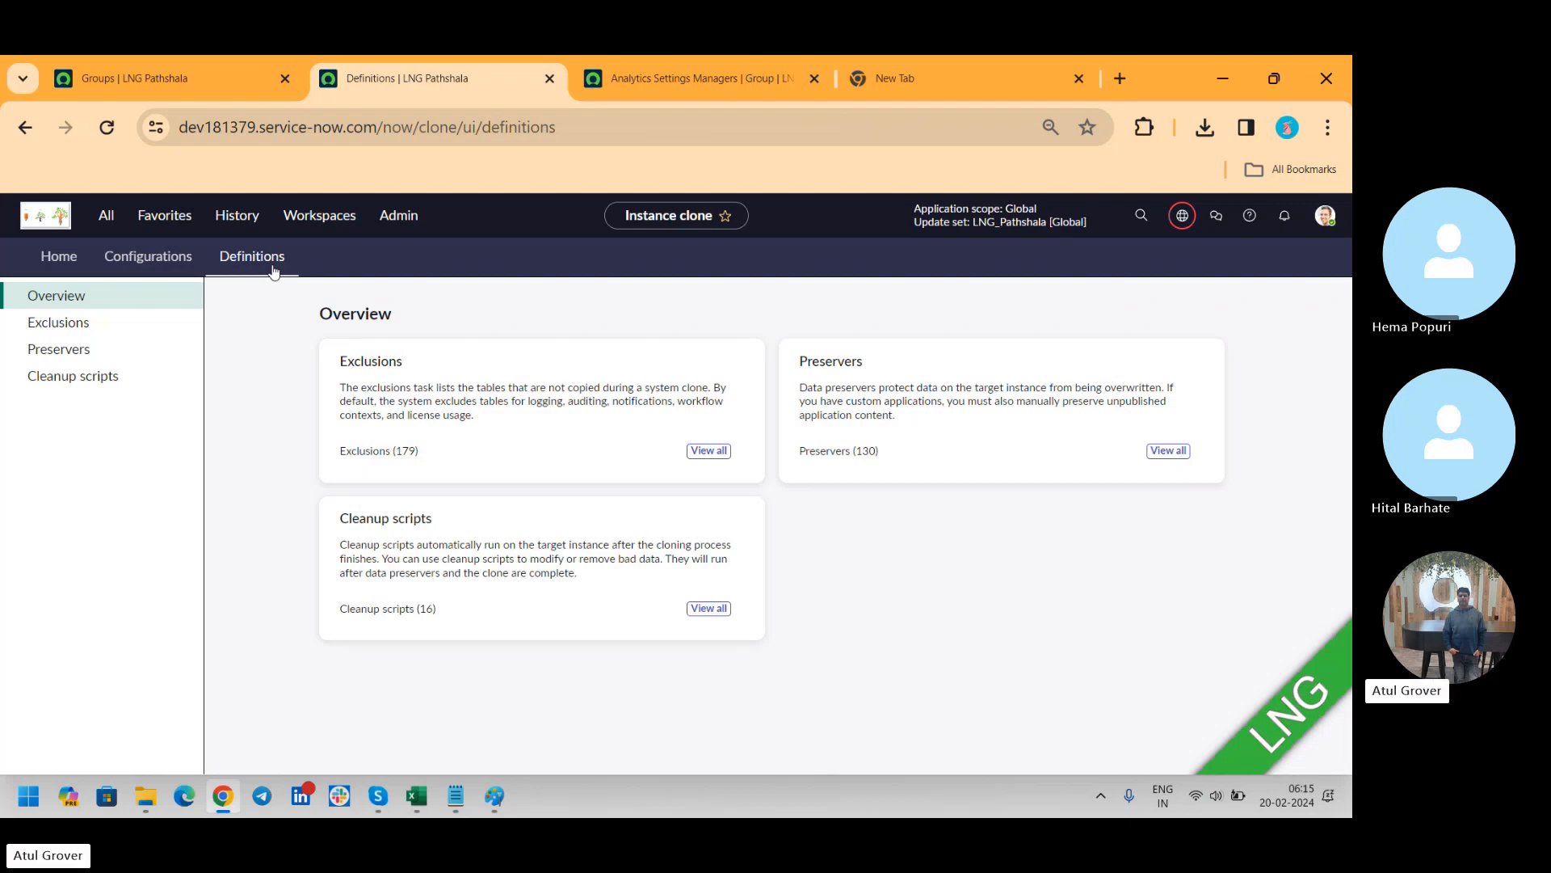
click(82, 326)
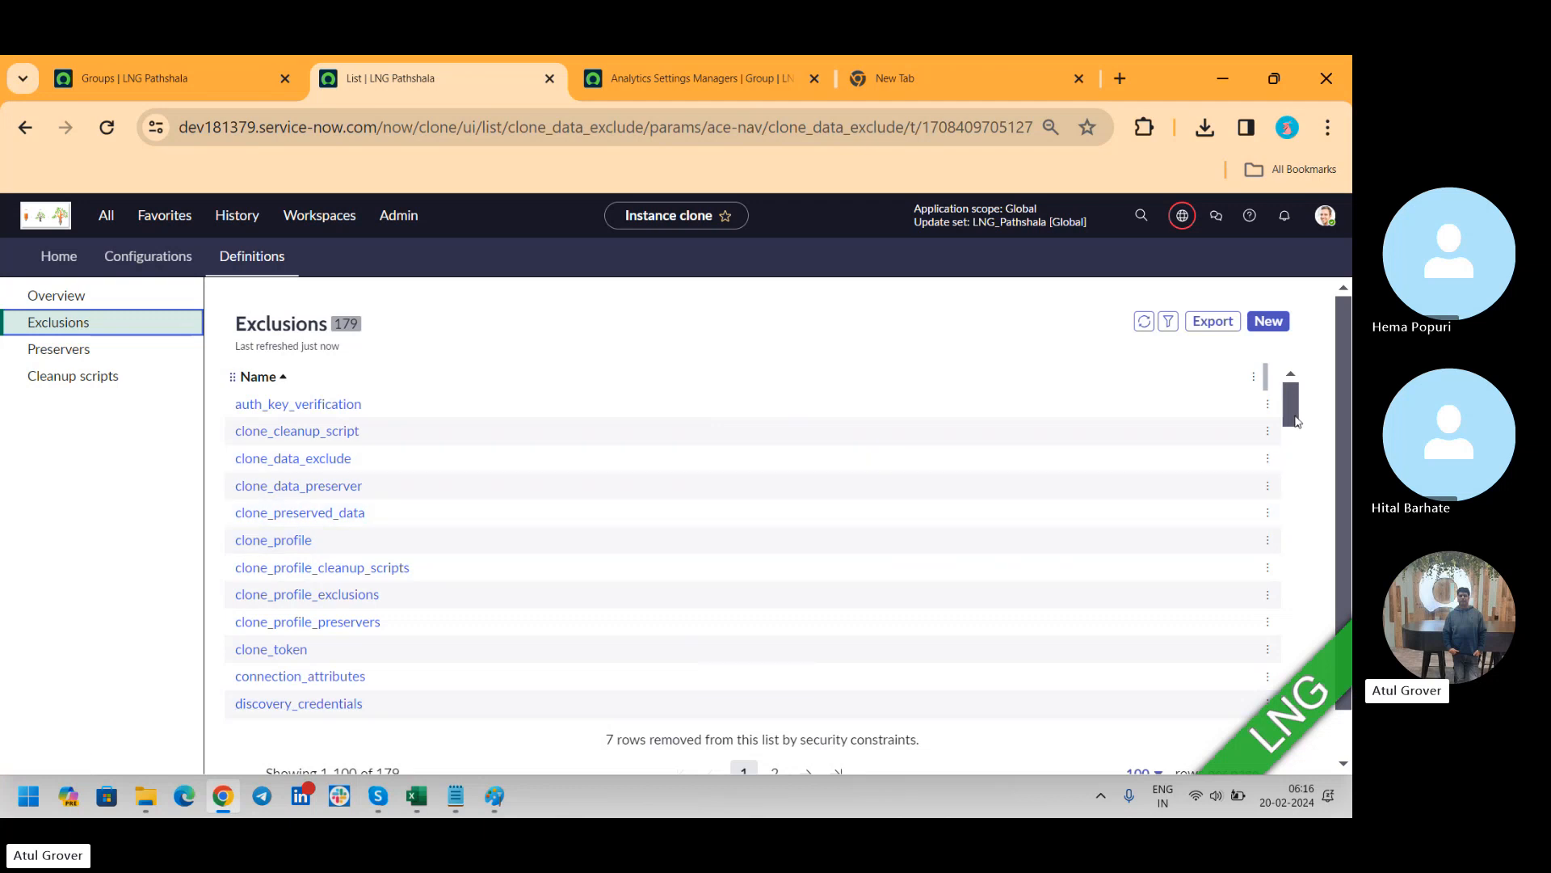
Create and save a new clone exclude table named "User", dismiss the alerts and check its clone profiles
click(1270, 330)
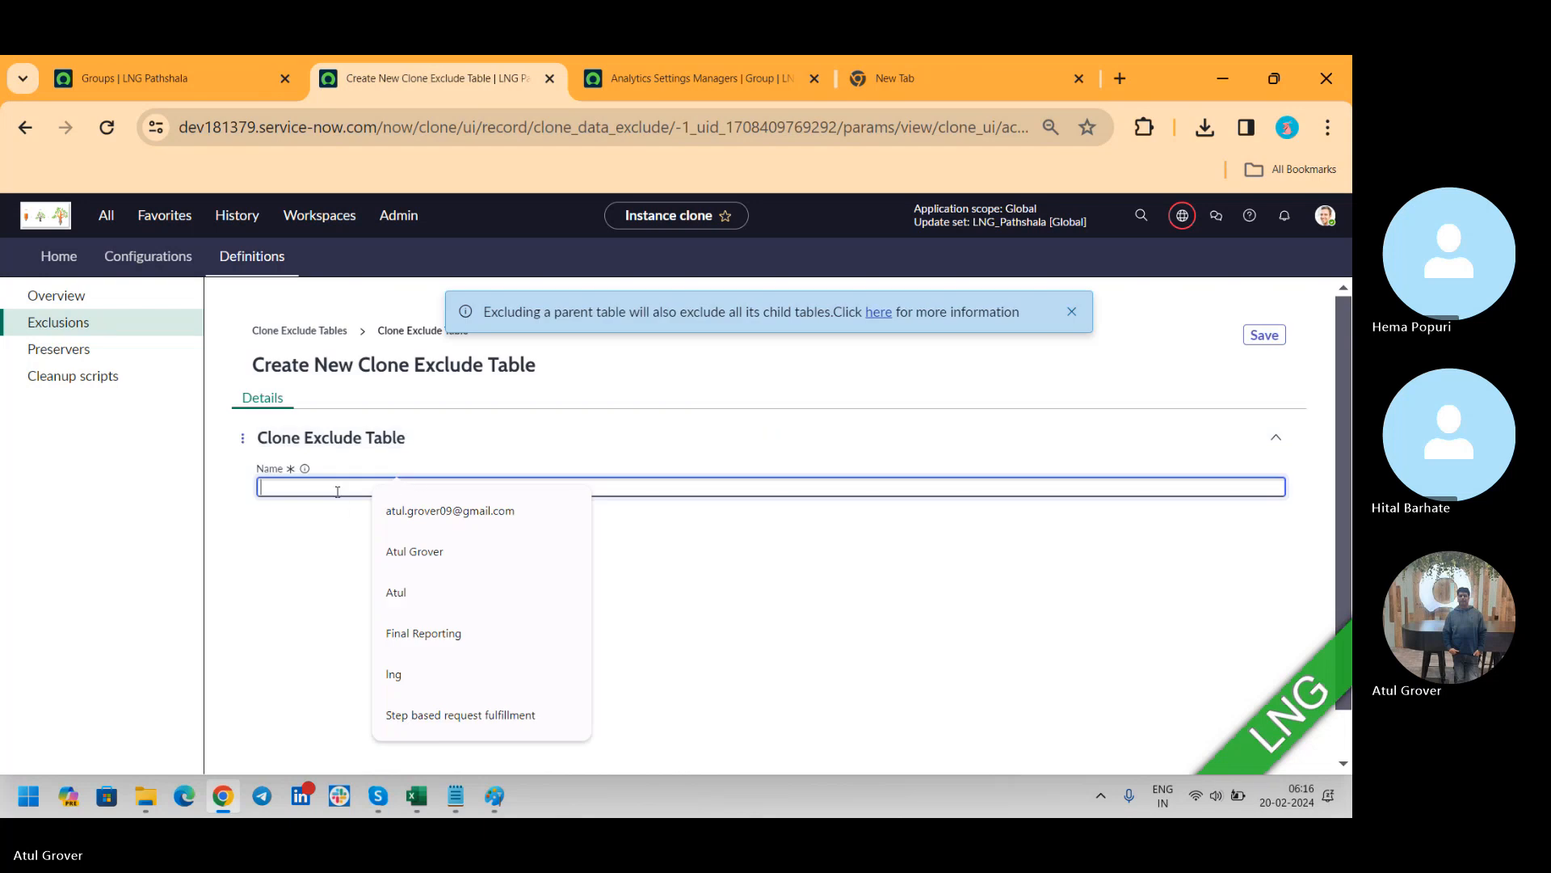
text(U)
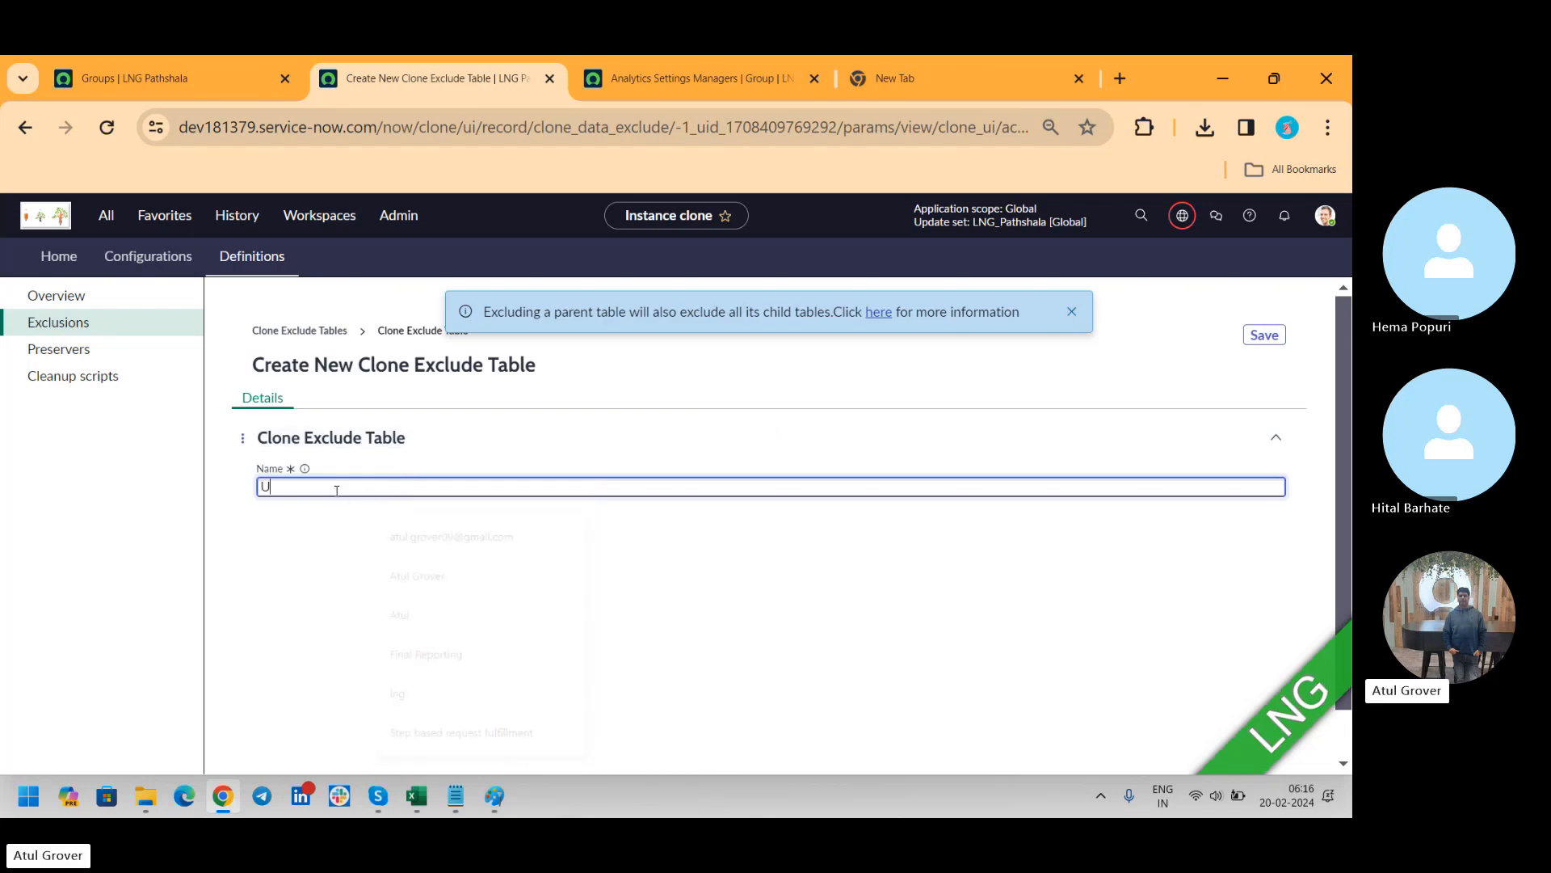
text(se)
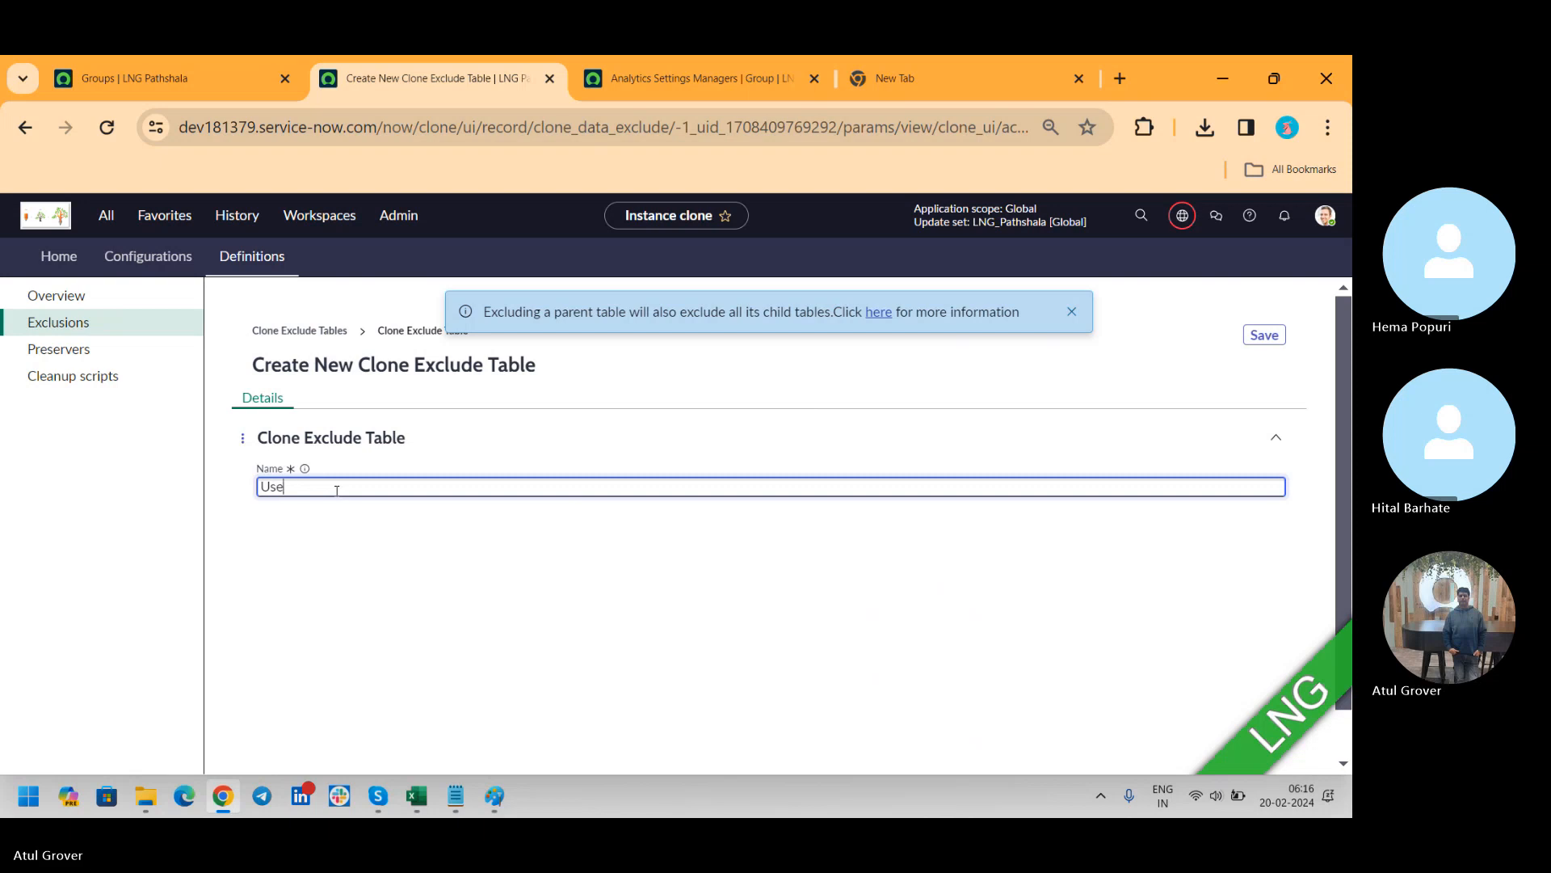
text(r)
click(1257, 346)
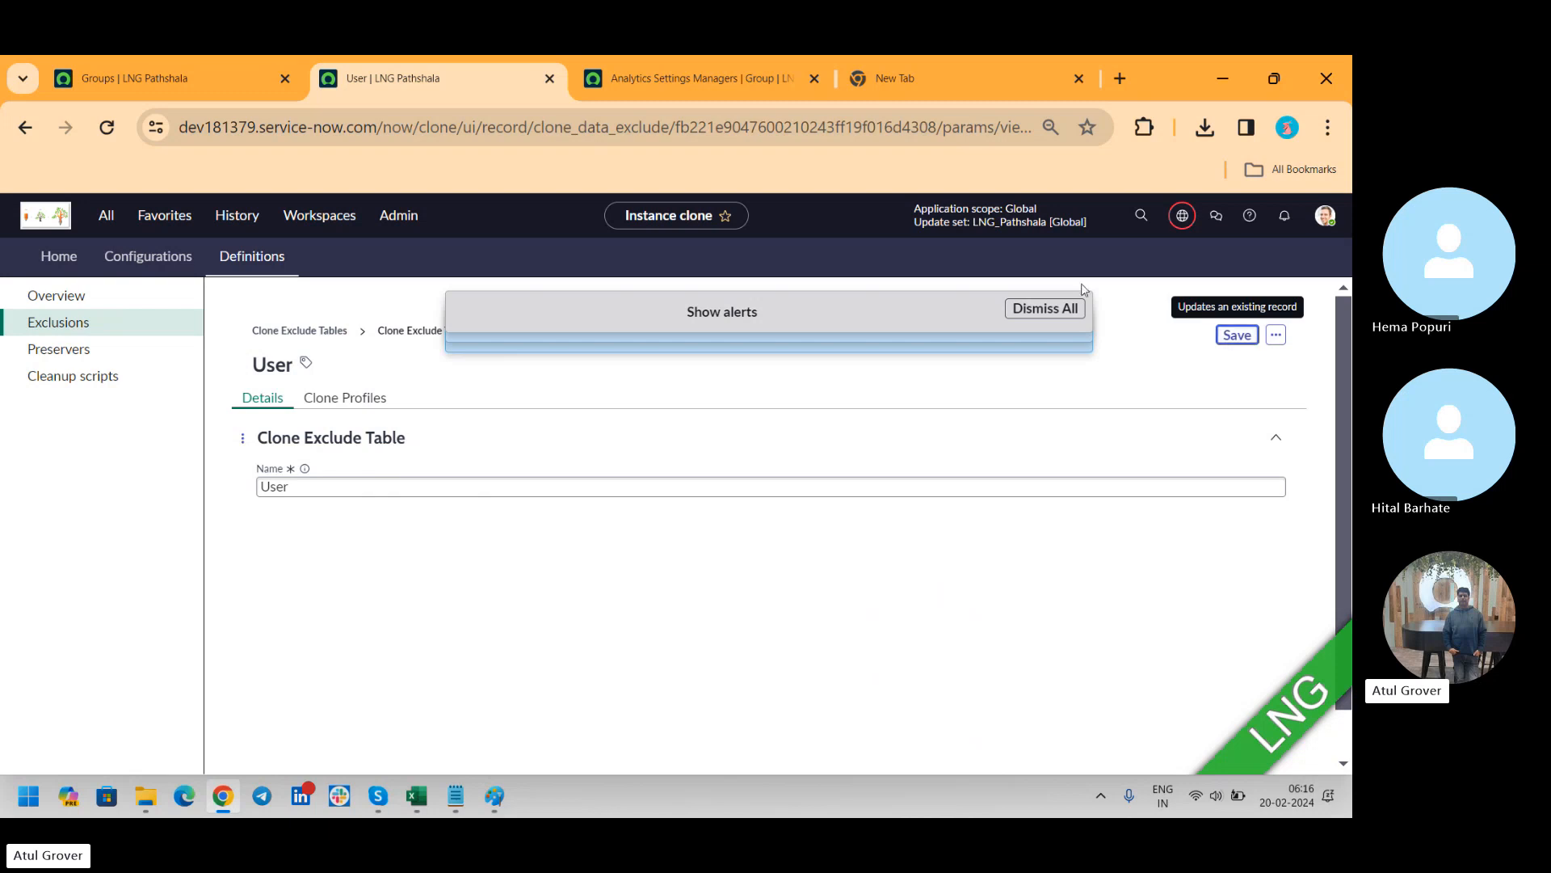
click(1033, 311)
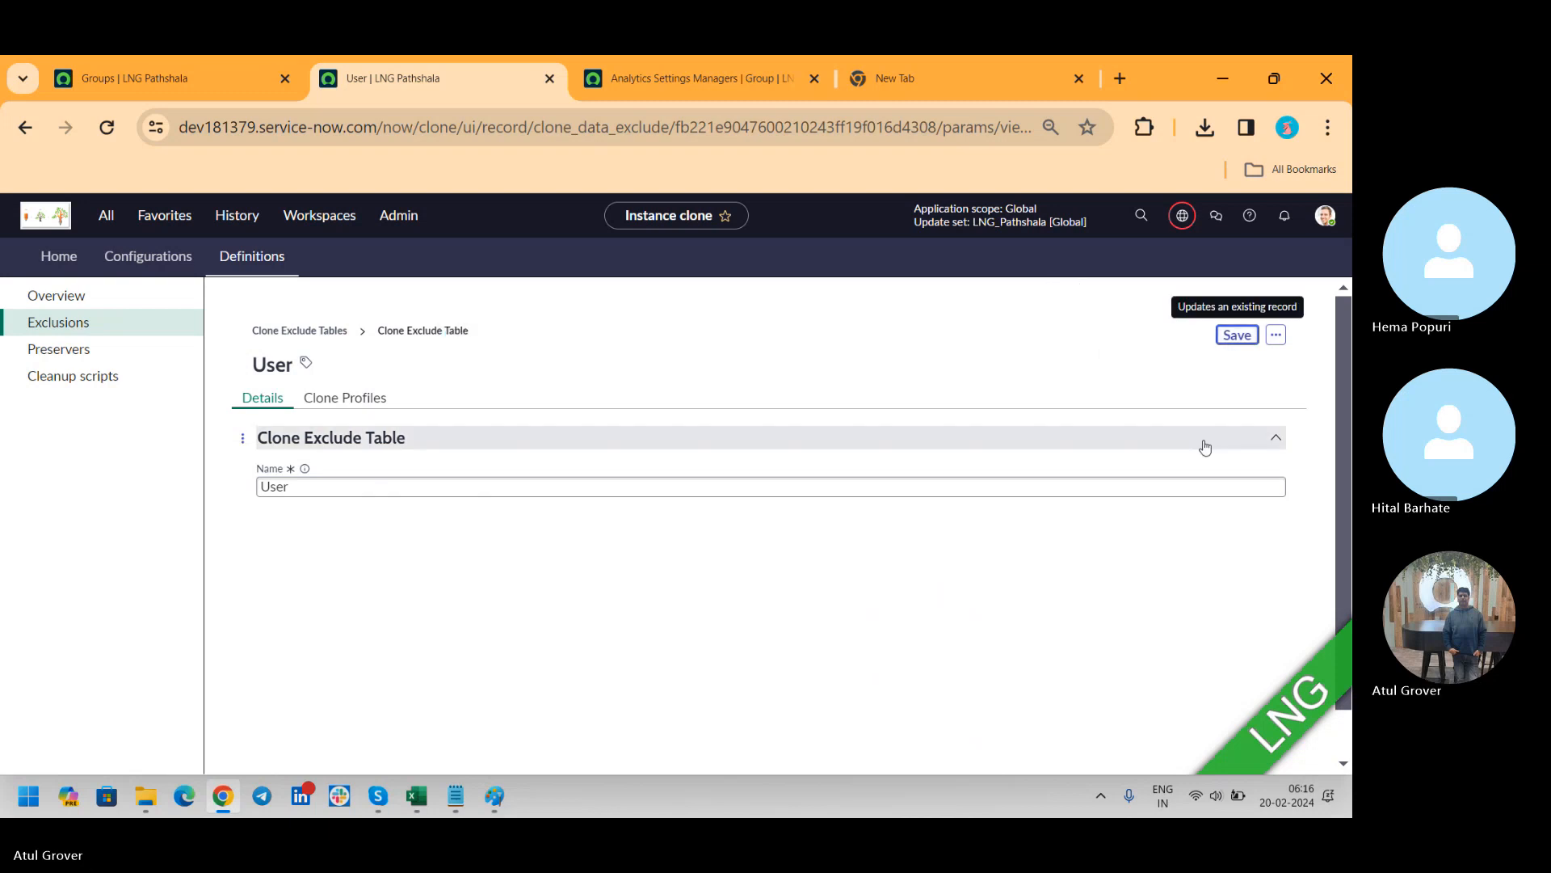
click(322, 406)
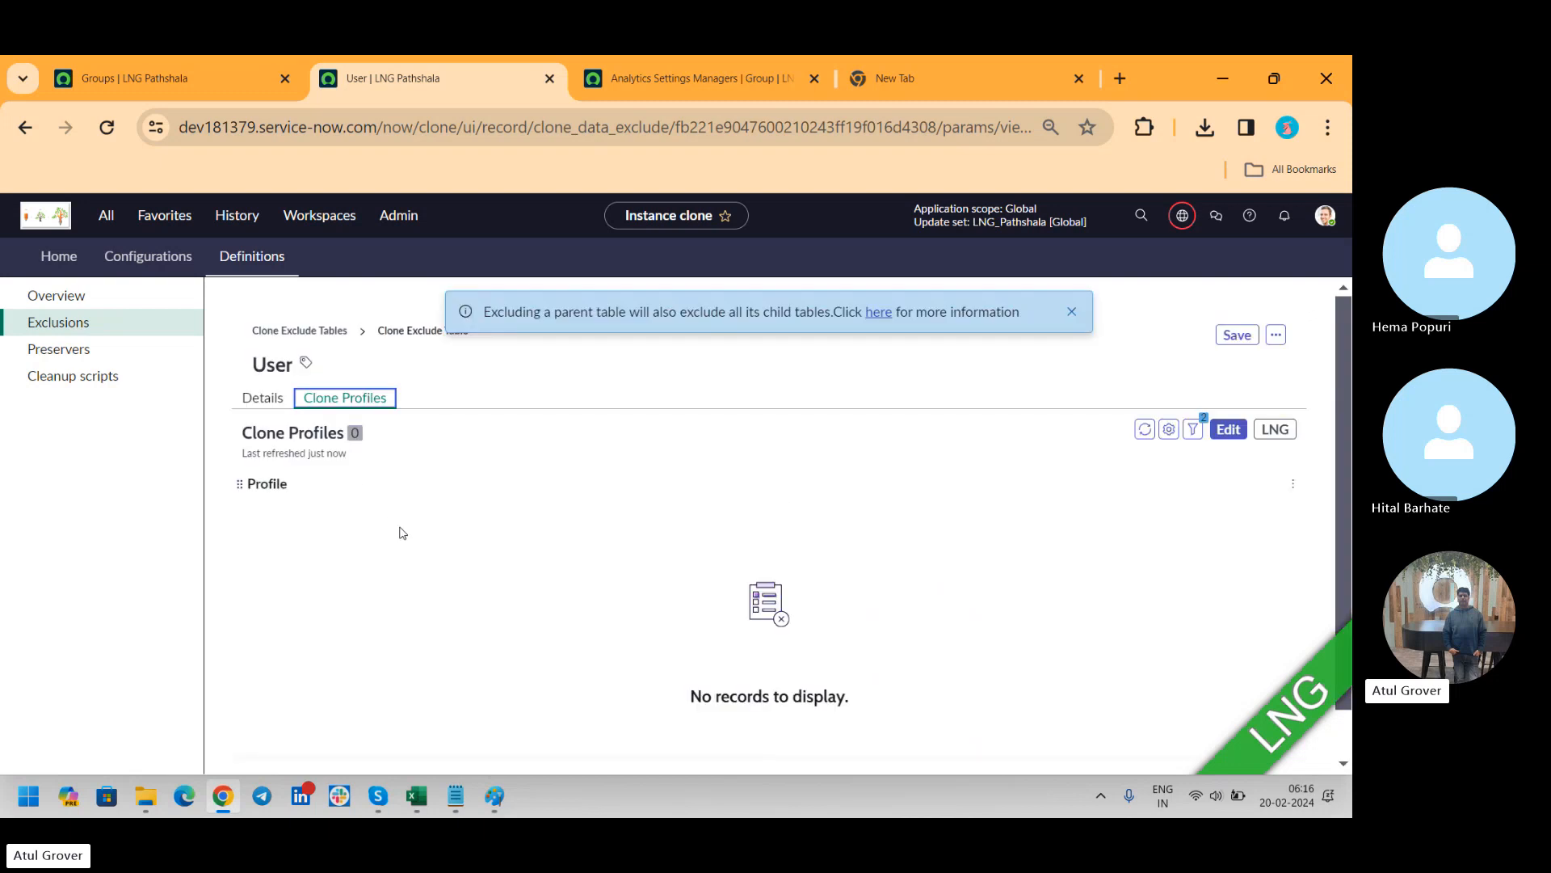
Review the clone exclusions, preservers and cleanup scripts lists under the clone definitions
click(85, 331)
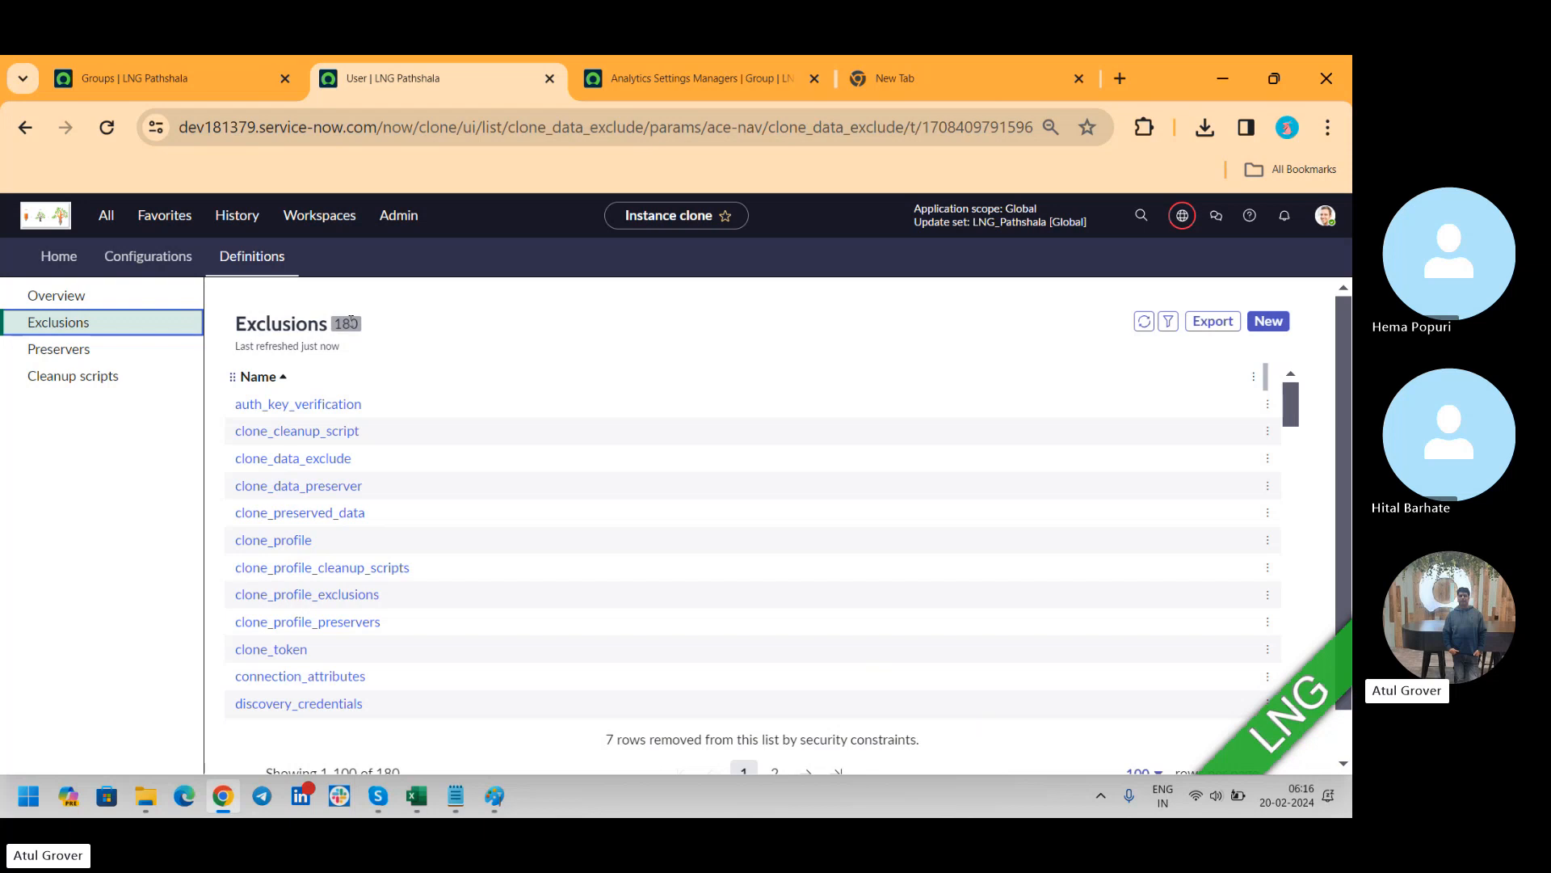
drag(1295, 396, 1282, 690)
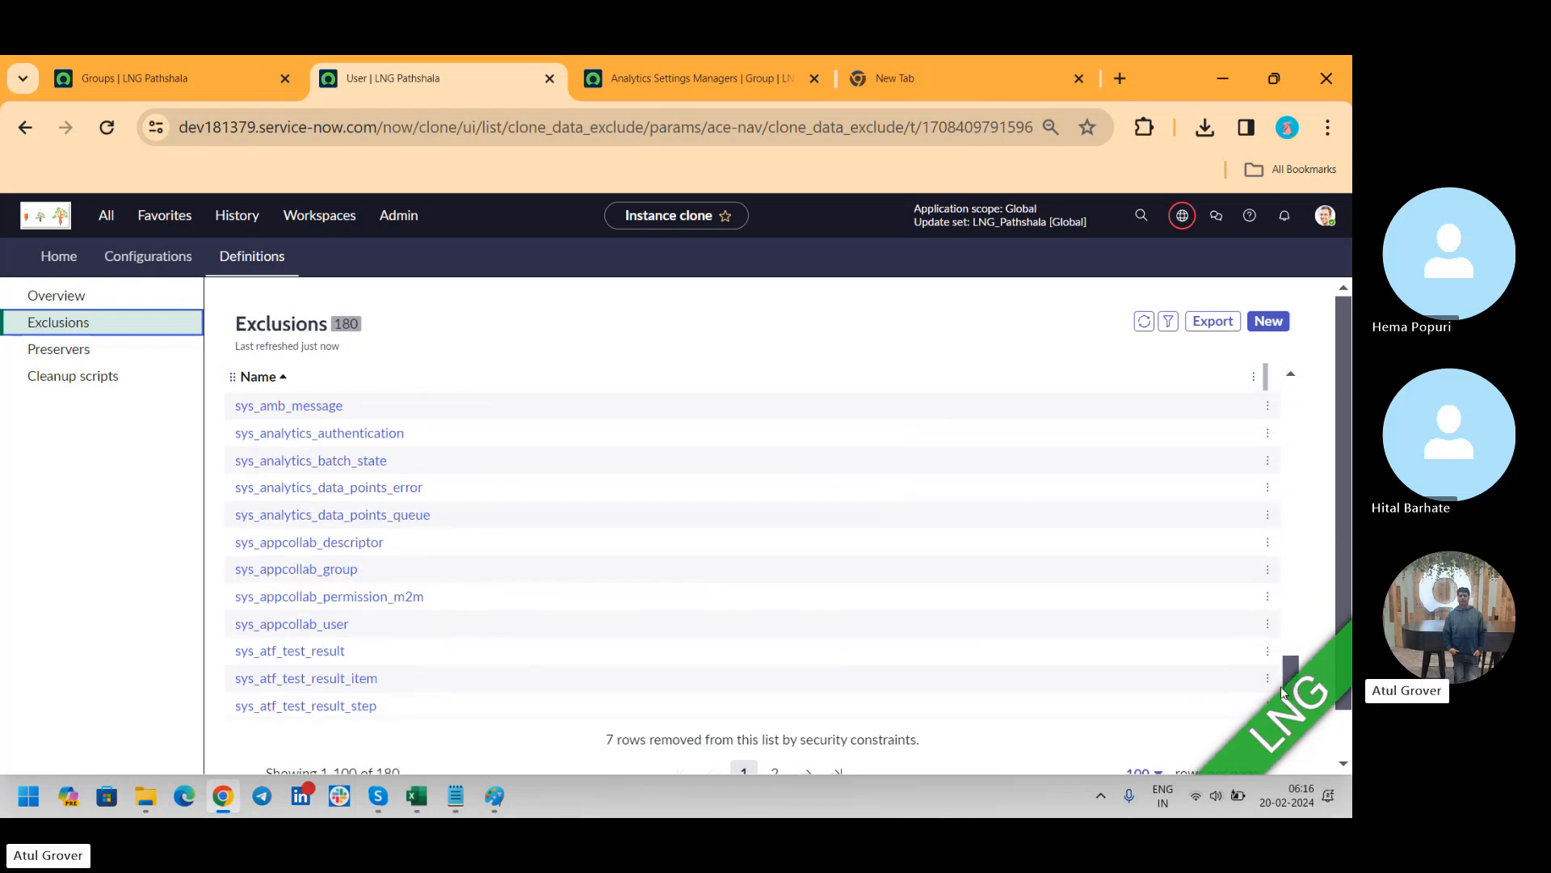
click(49, 352)
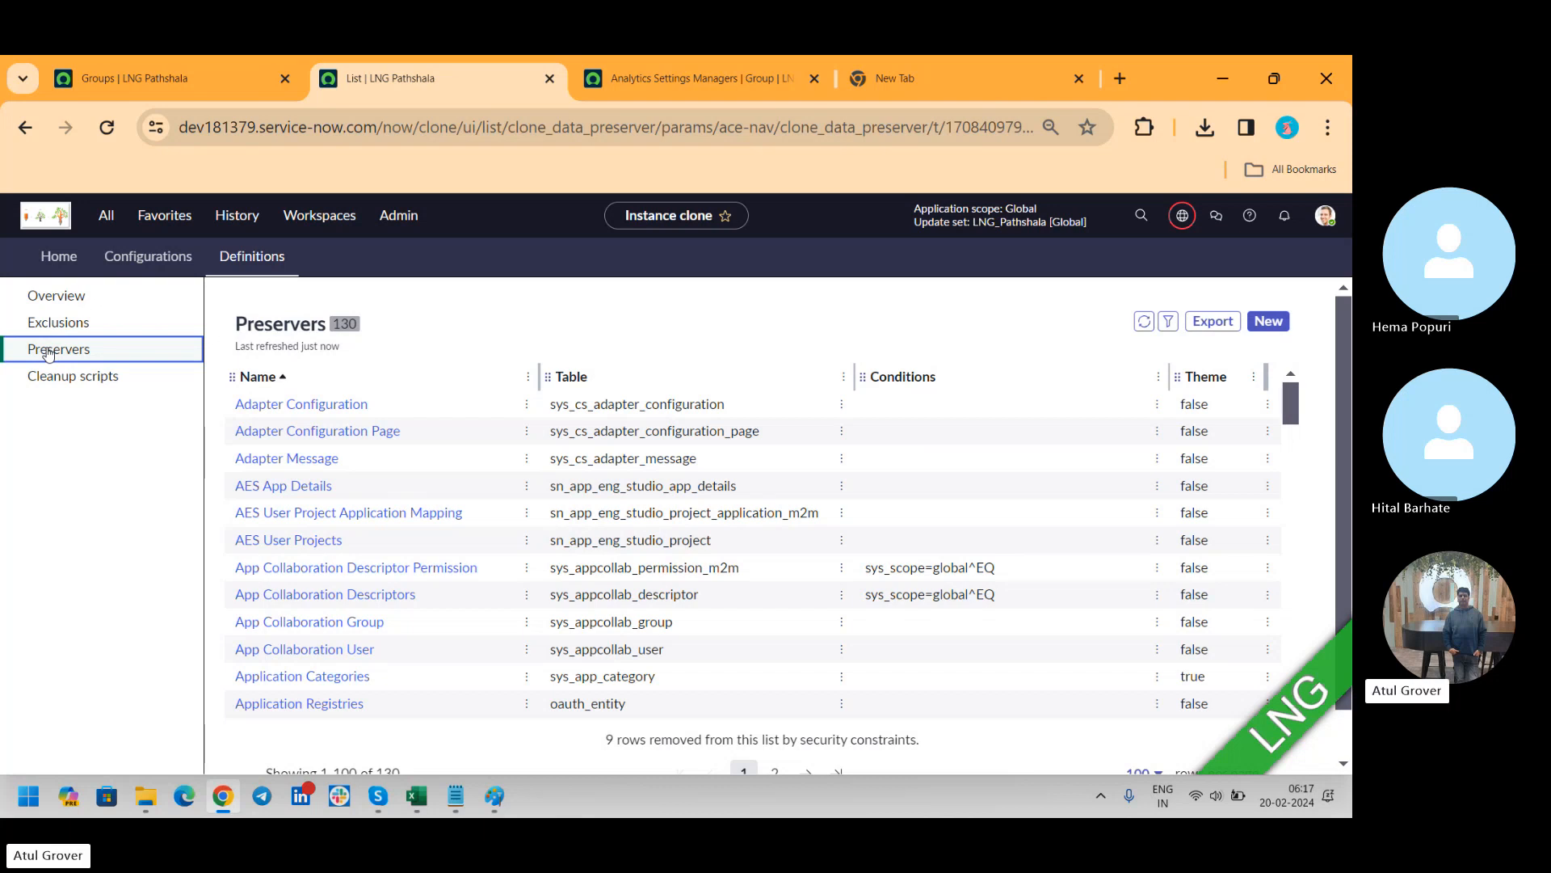
key(alt+Tab)
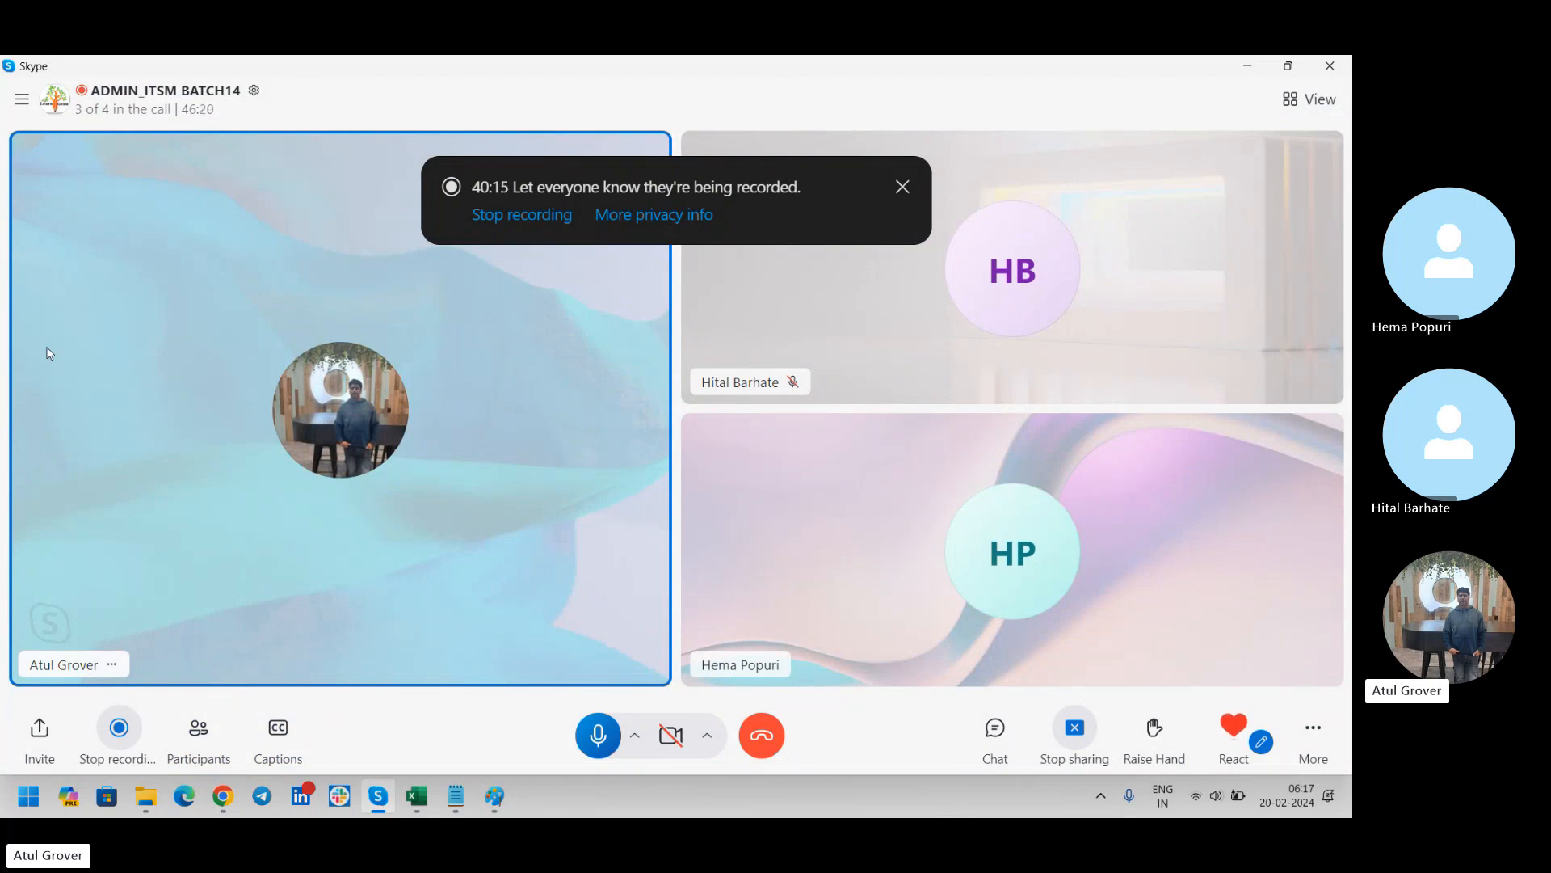
key(alt+Tab)
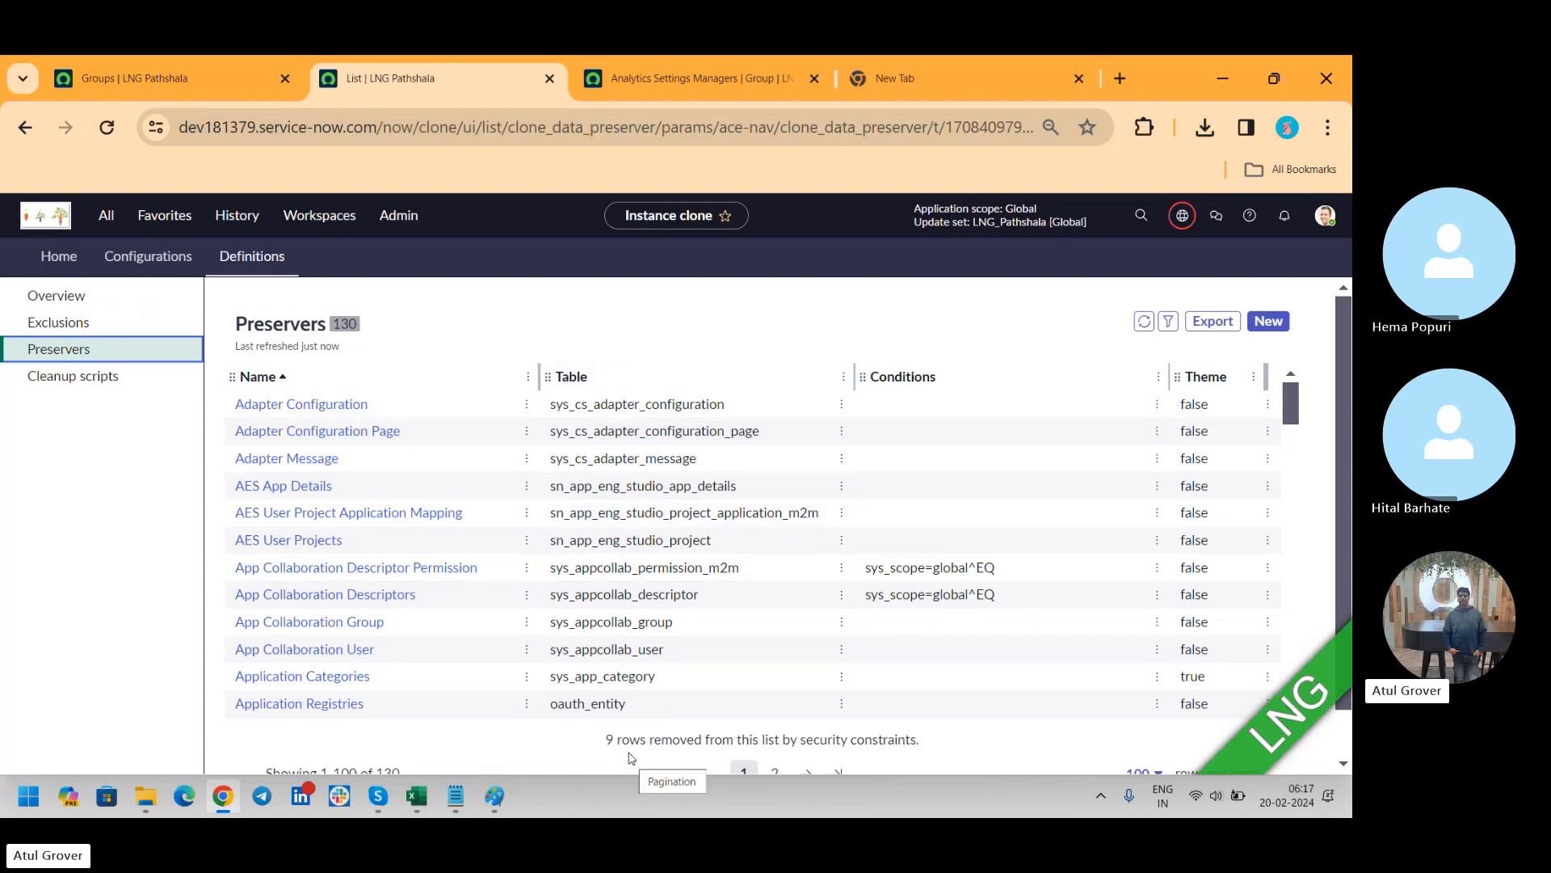
click(59, 386)
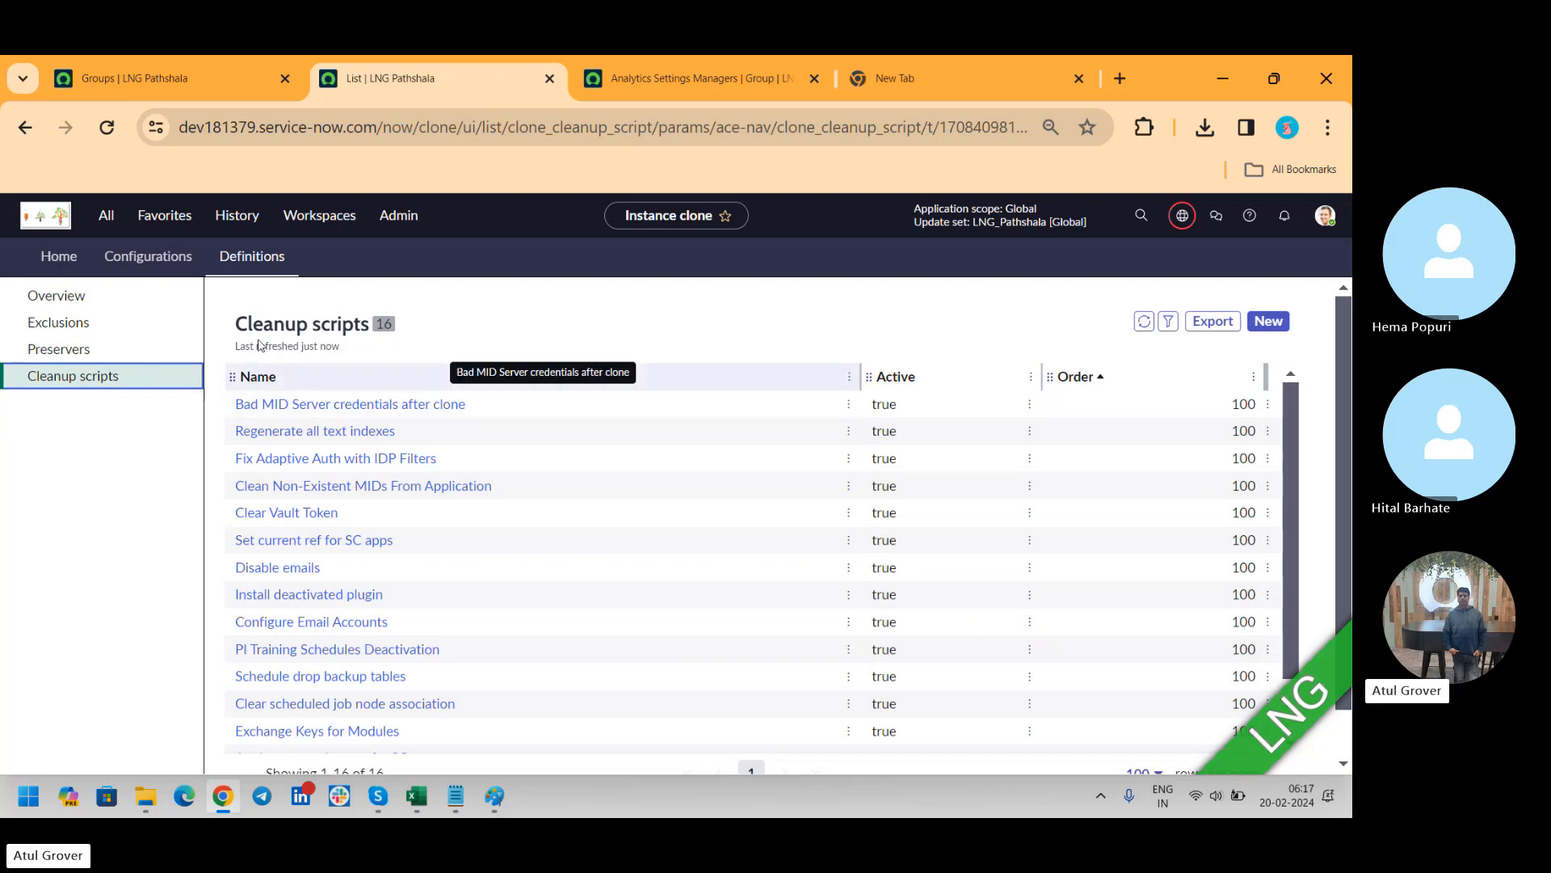
Return to the clone home page, find the "clone" modules in the application navigator and view the active clones
click(50, 270)
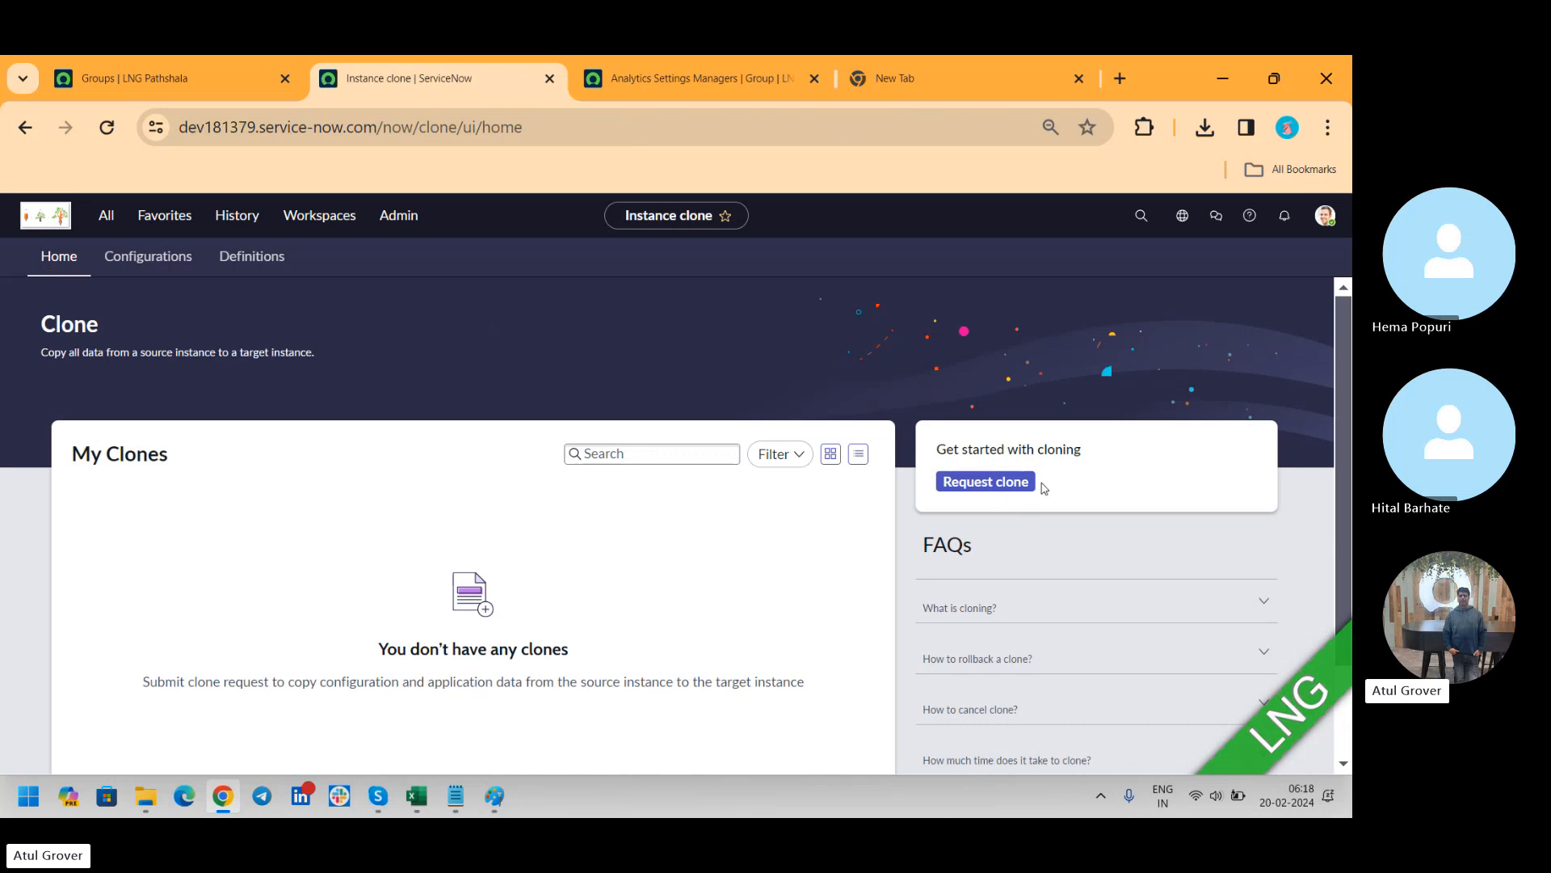
click(106, 217)
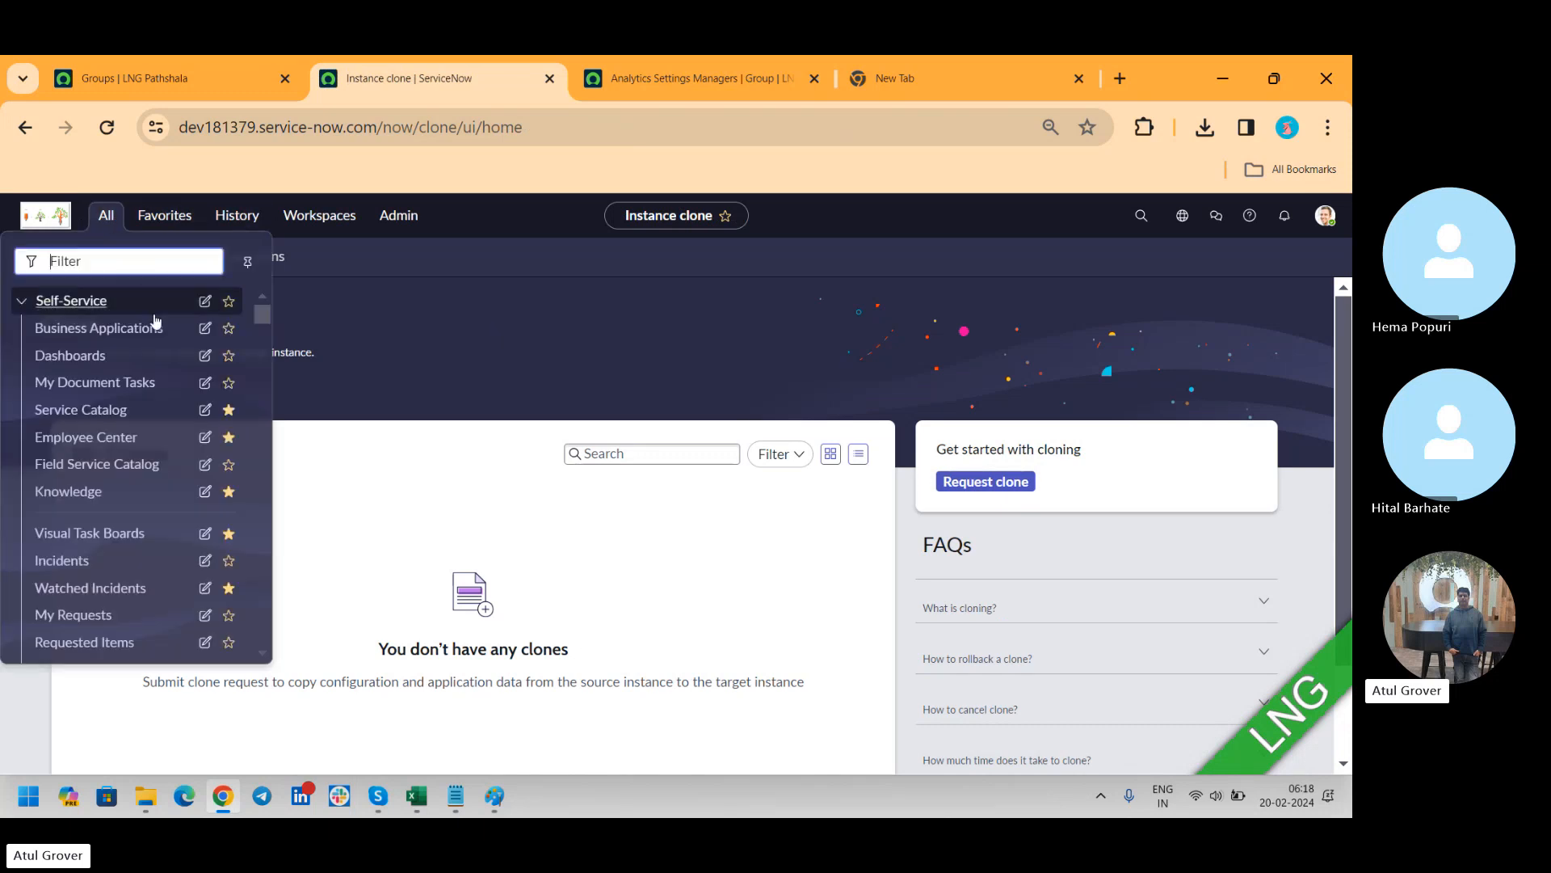
text(clone)
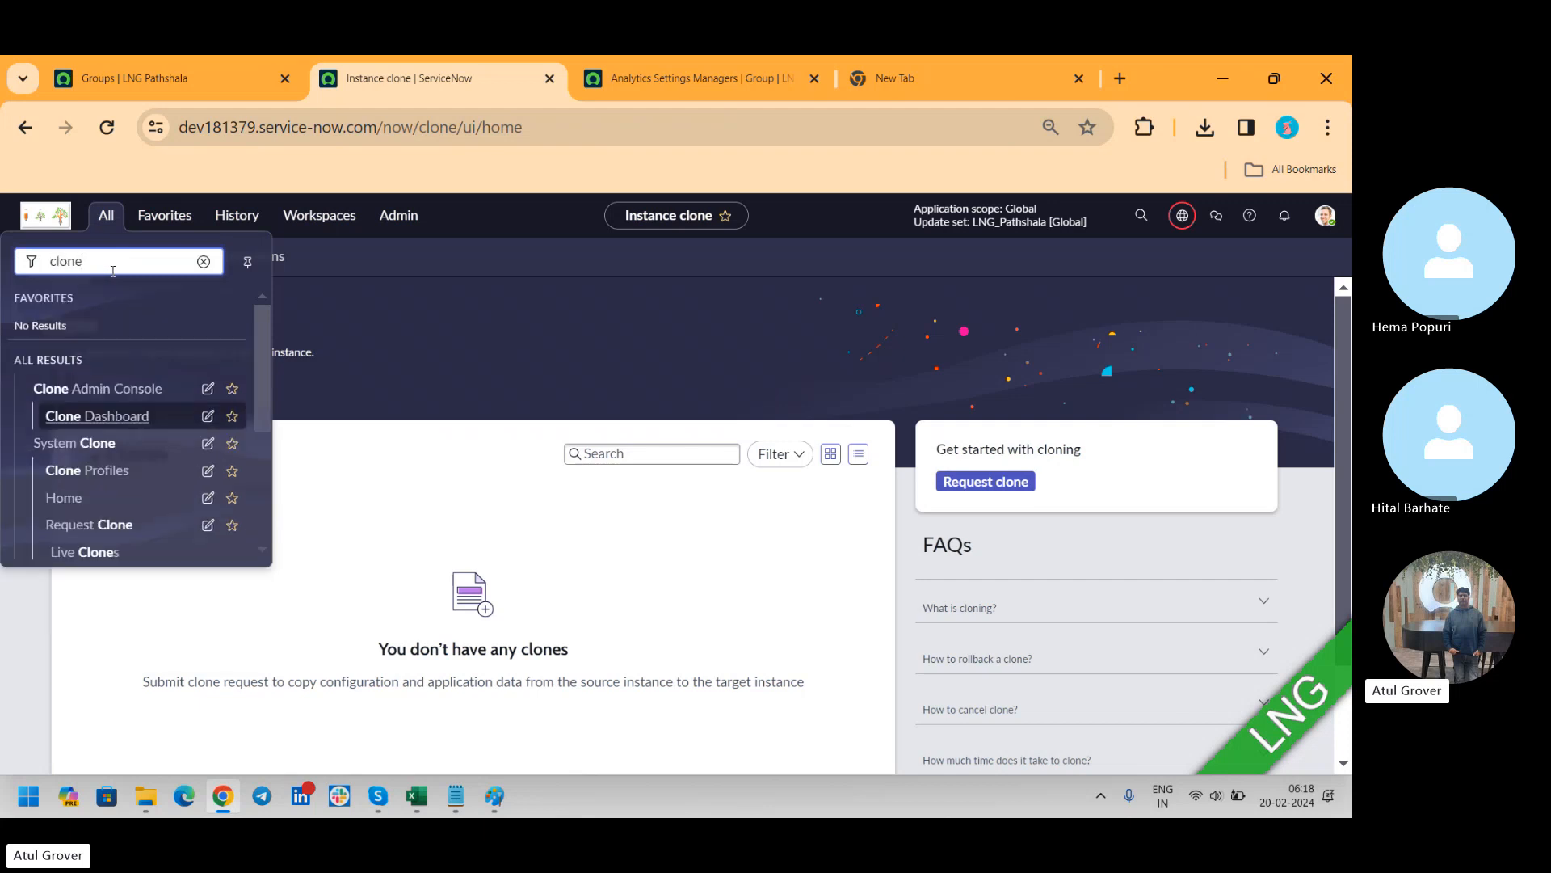
drag(260, 366, 265, 438)
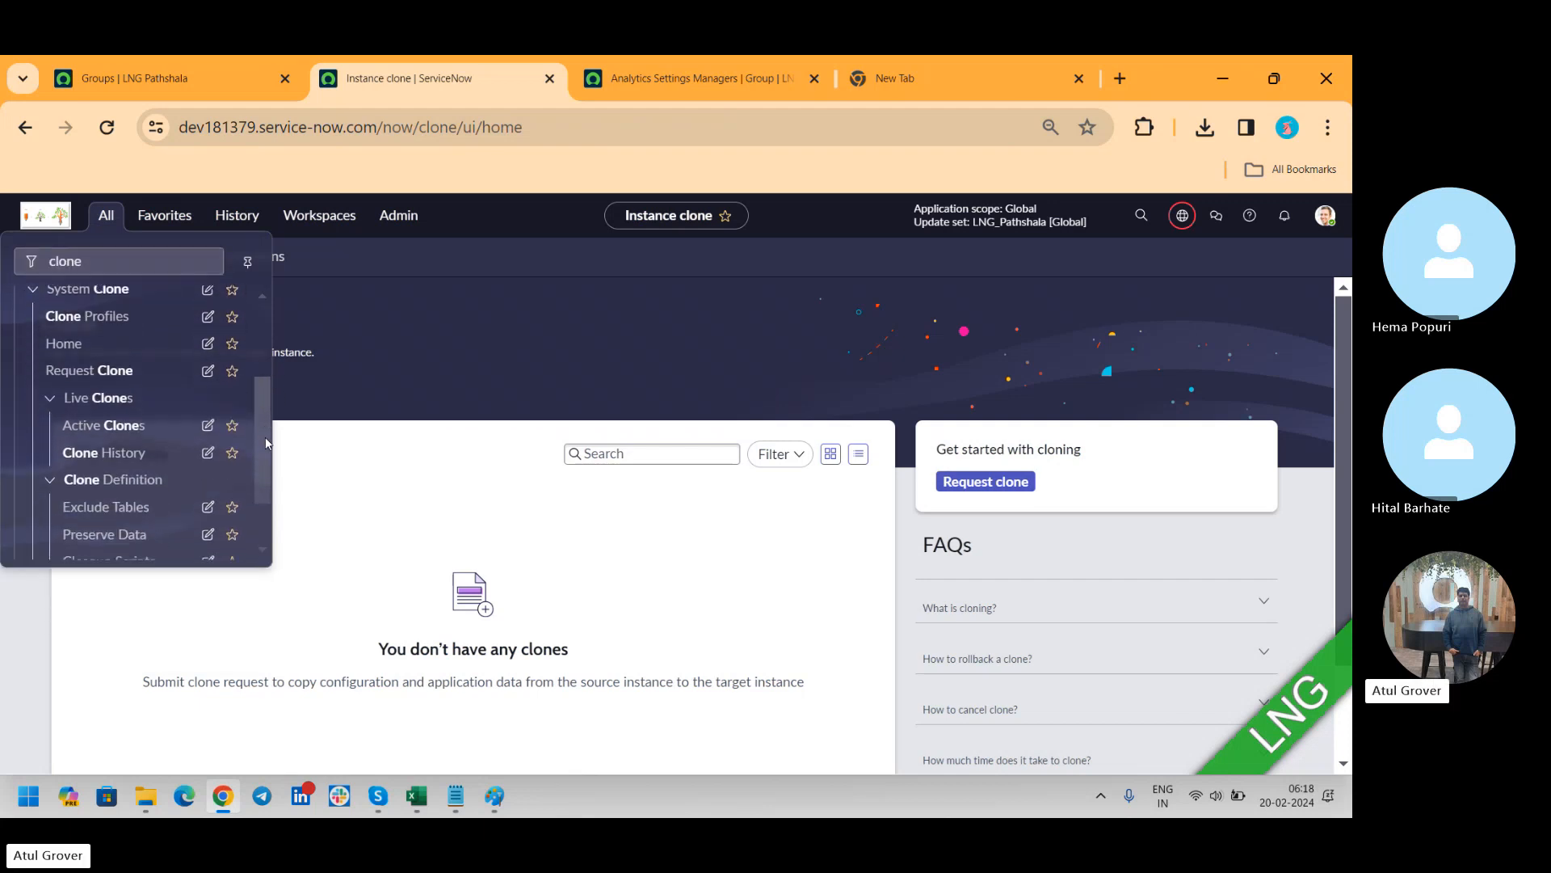
click(97, 428)
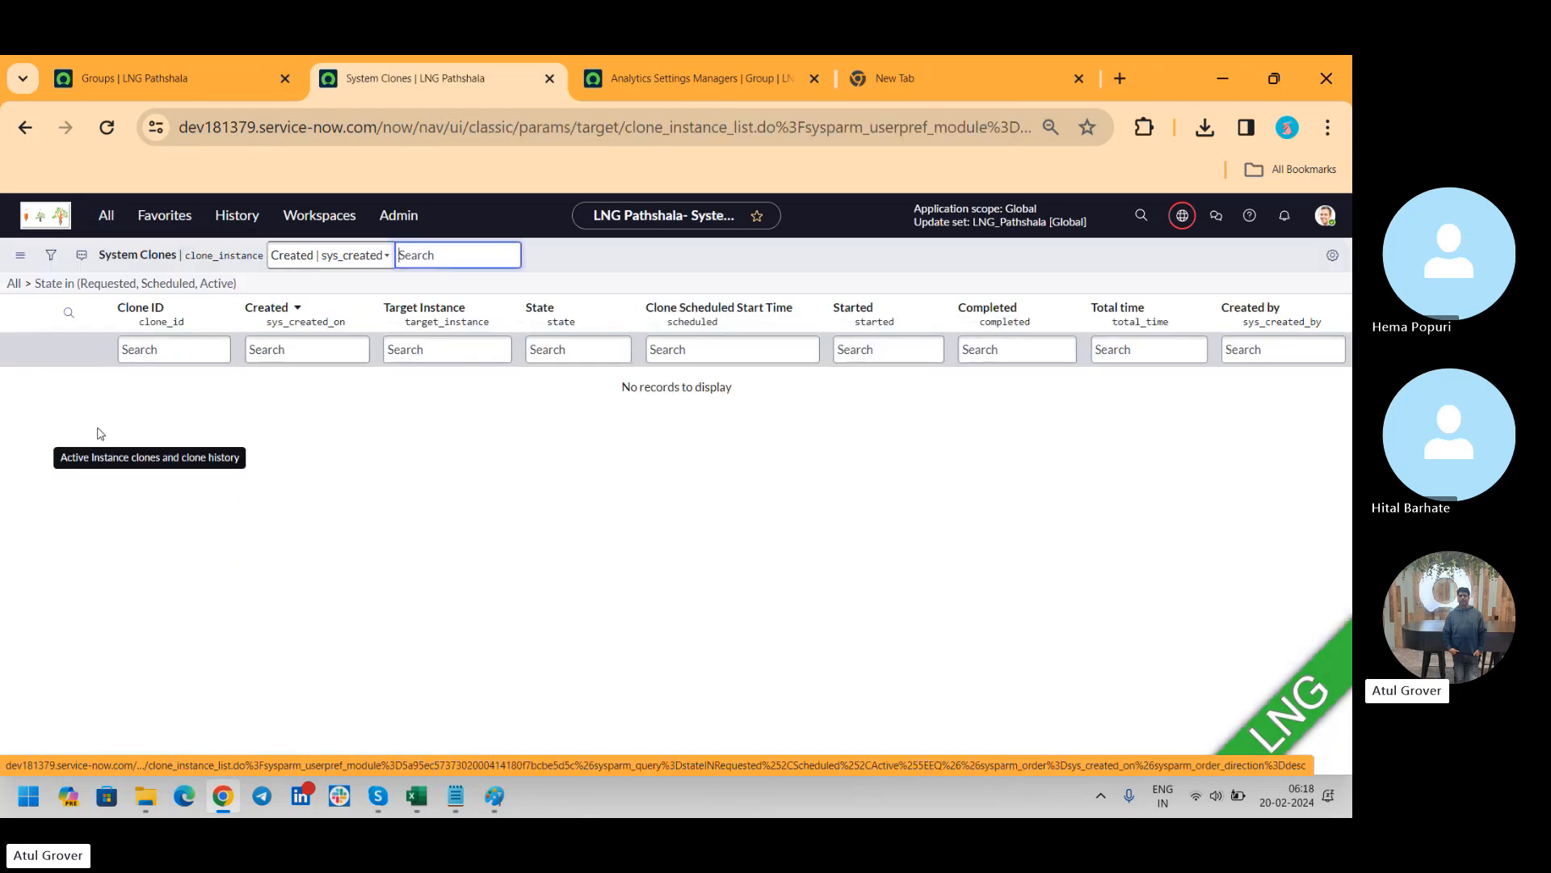
Reopen the System Clone home page from the filtered application navigator
click(106, 215)
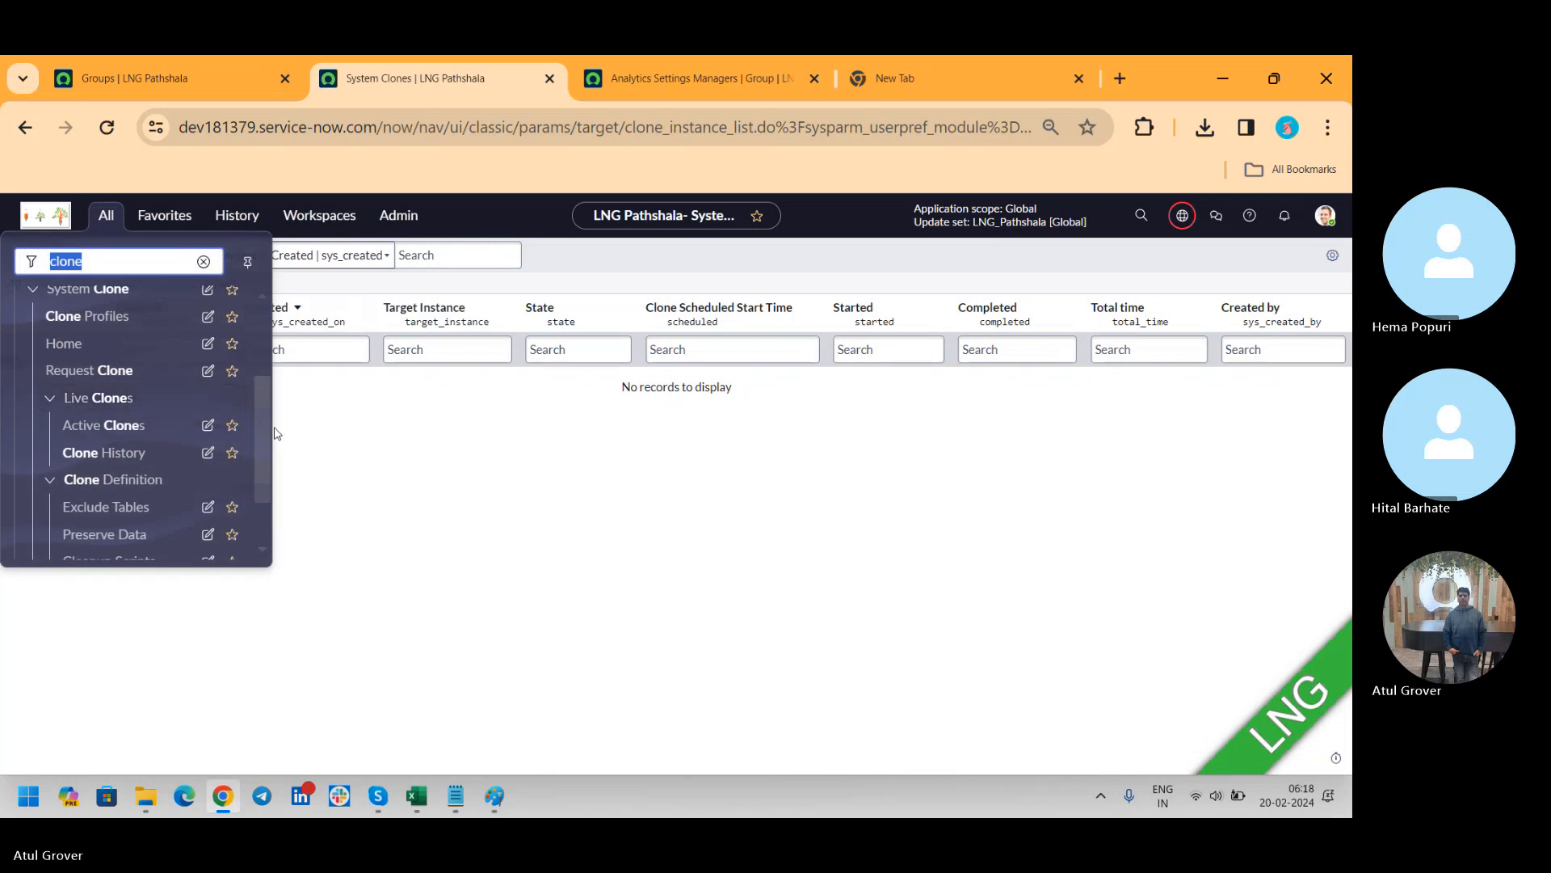
mouse_move(263, 409)
mouse_down()
mouse_move(259, 460)
mouse_move(272, 383)
mouse_up()
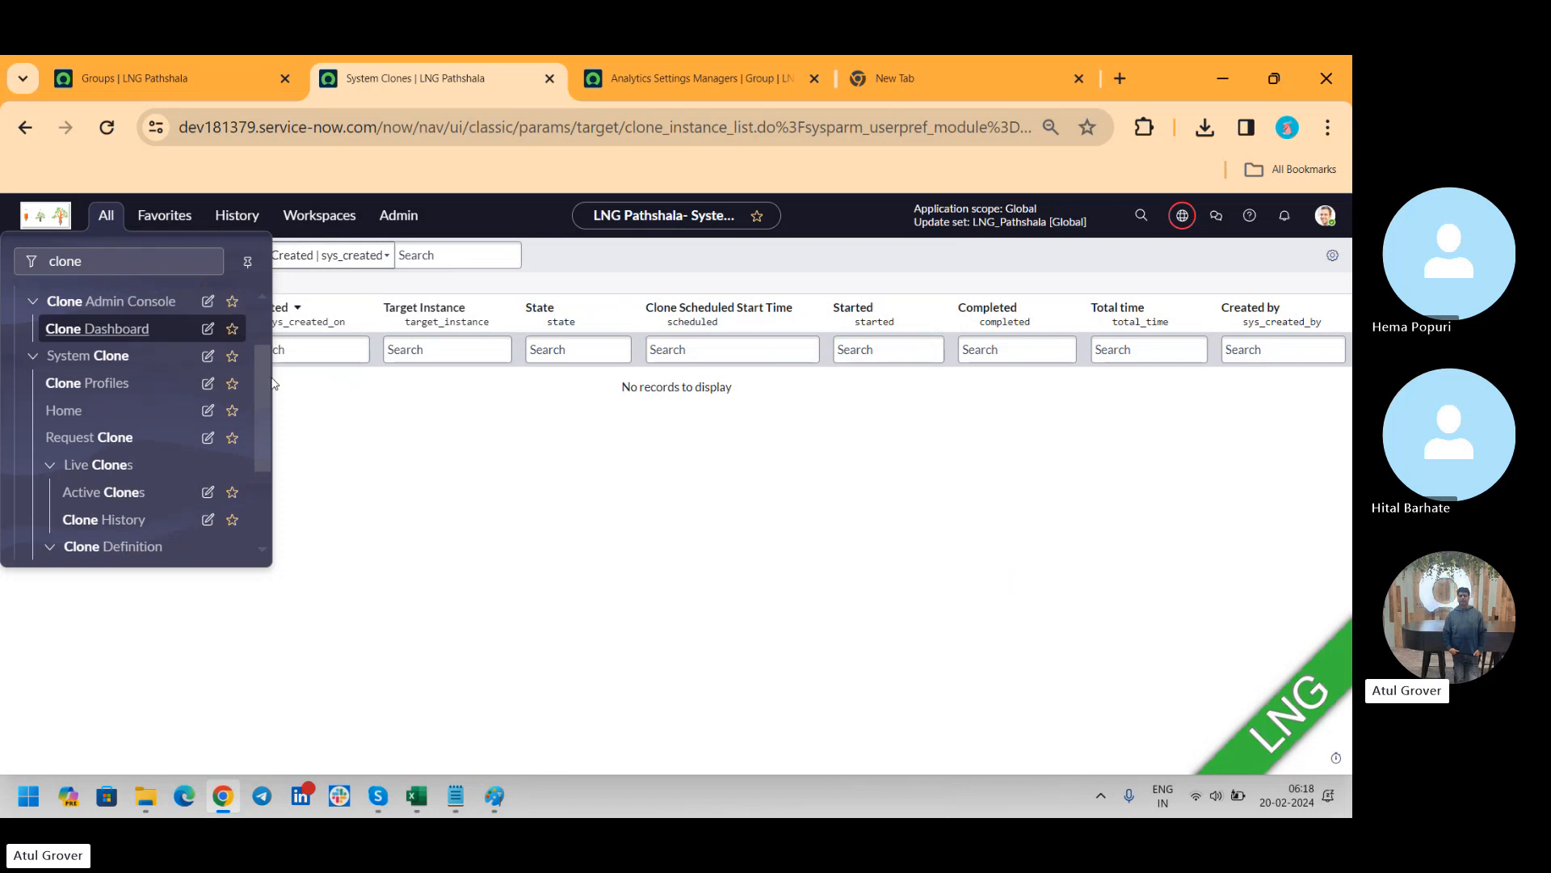
click(55, 414)
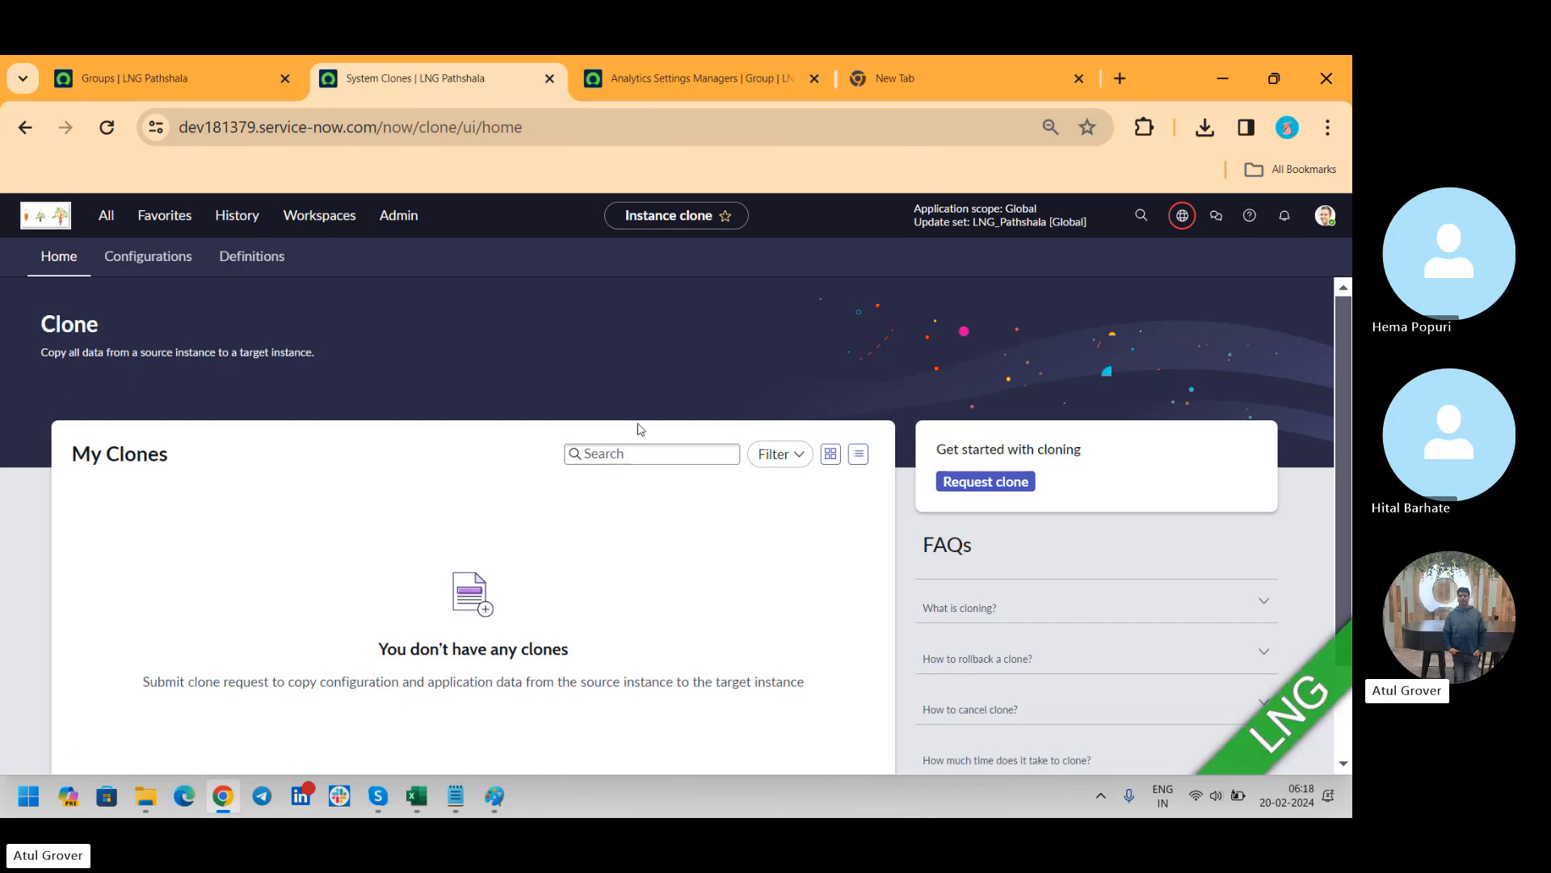
key(alt+Tab)
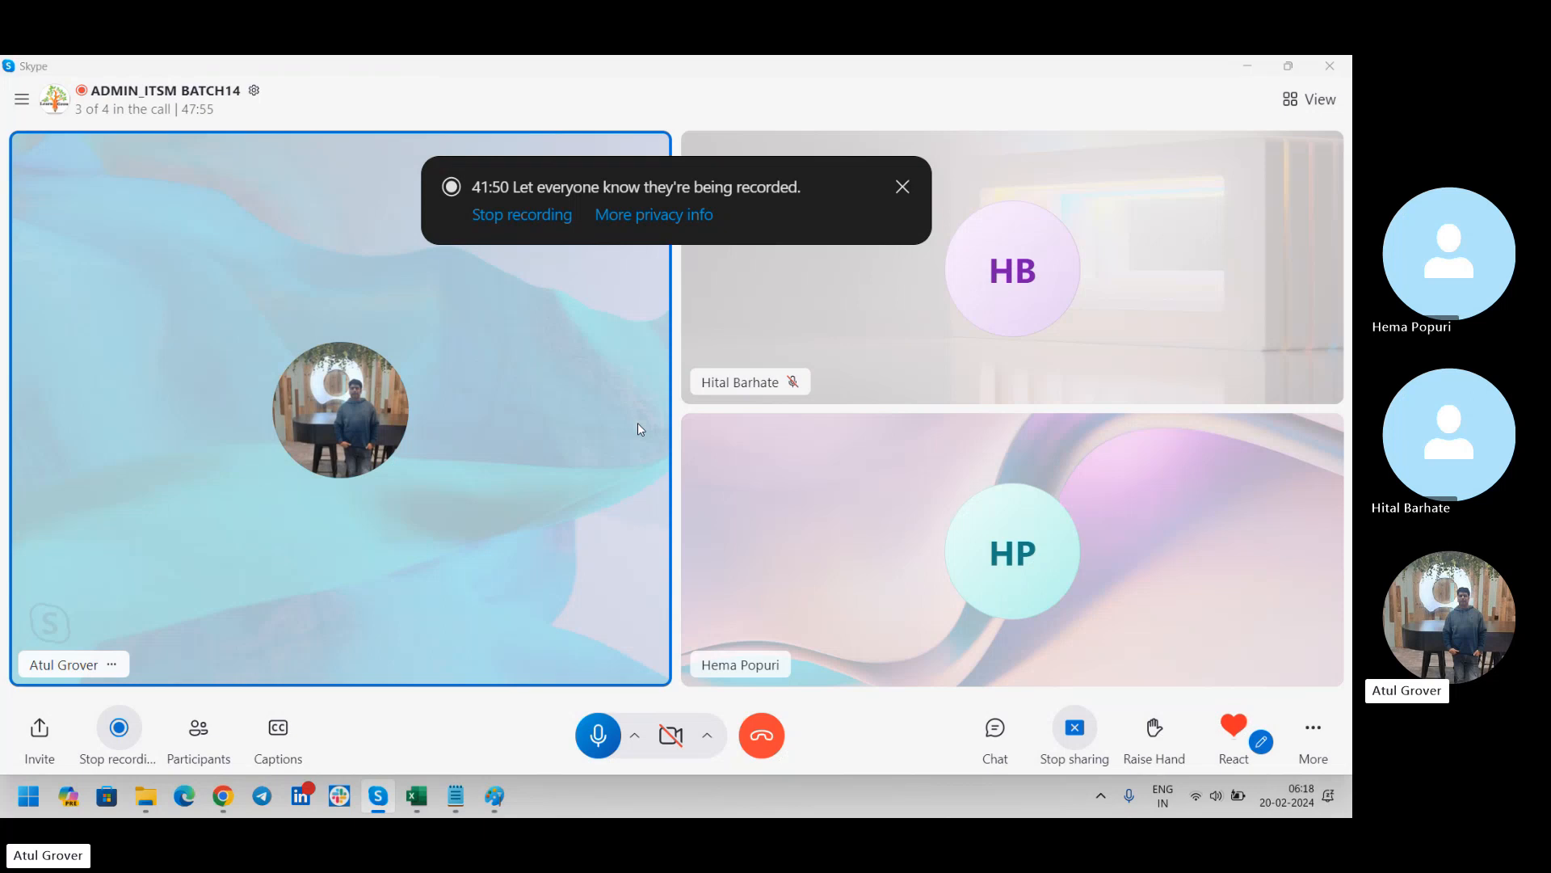
key(alt+Tab)
key(alt+Tab)
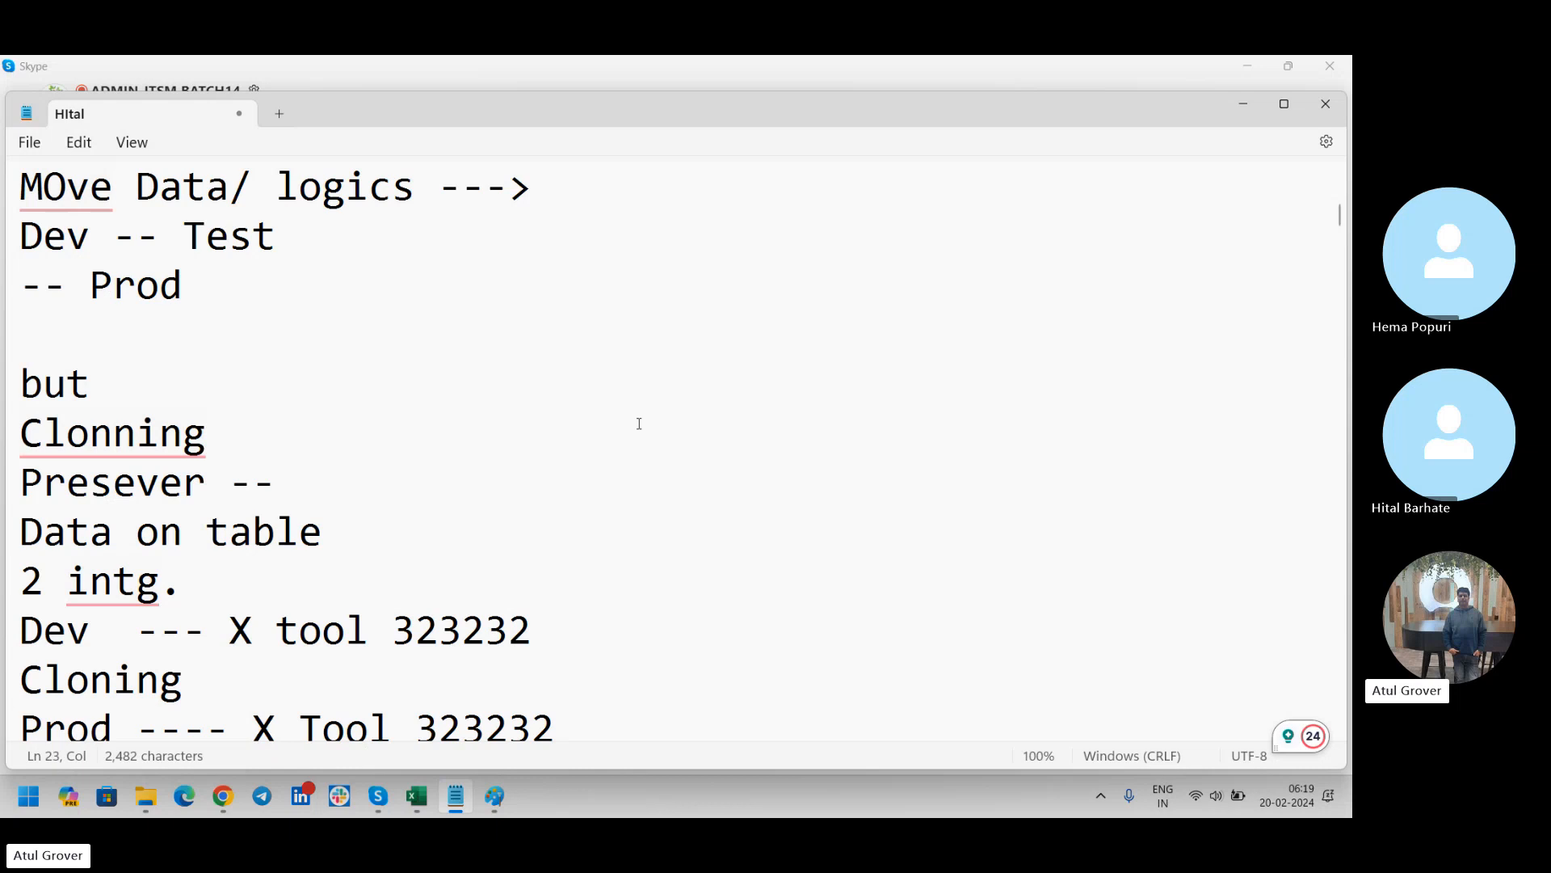
key(alt+Tab)
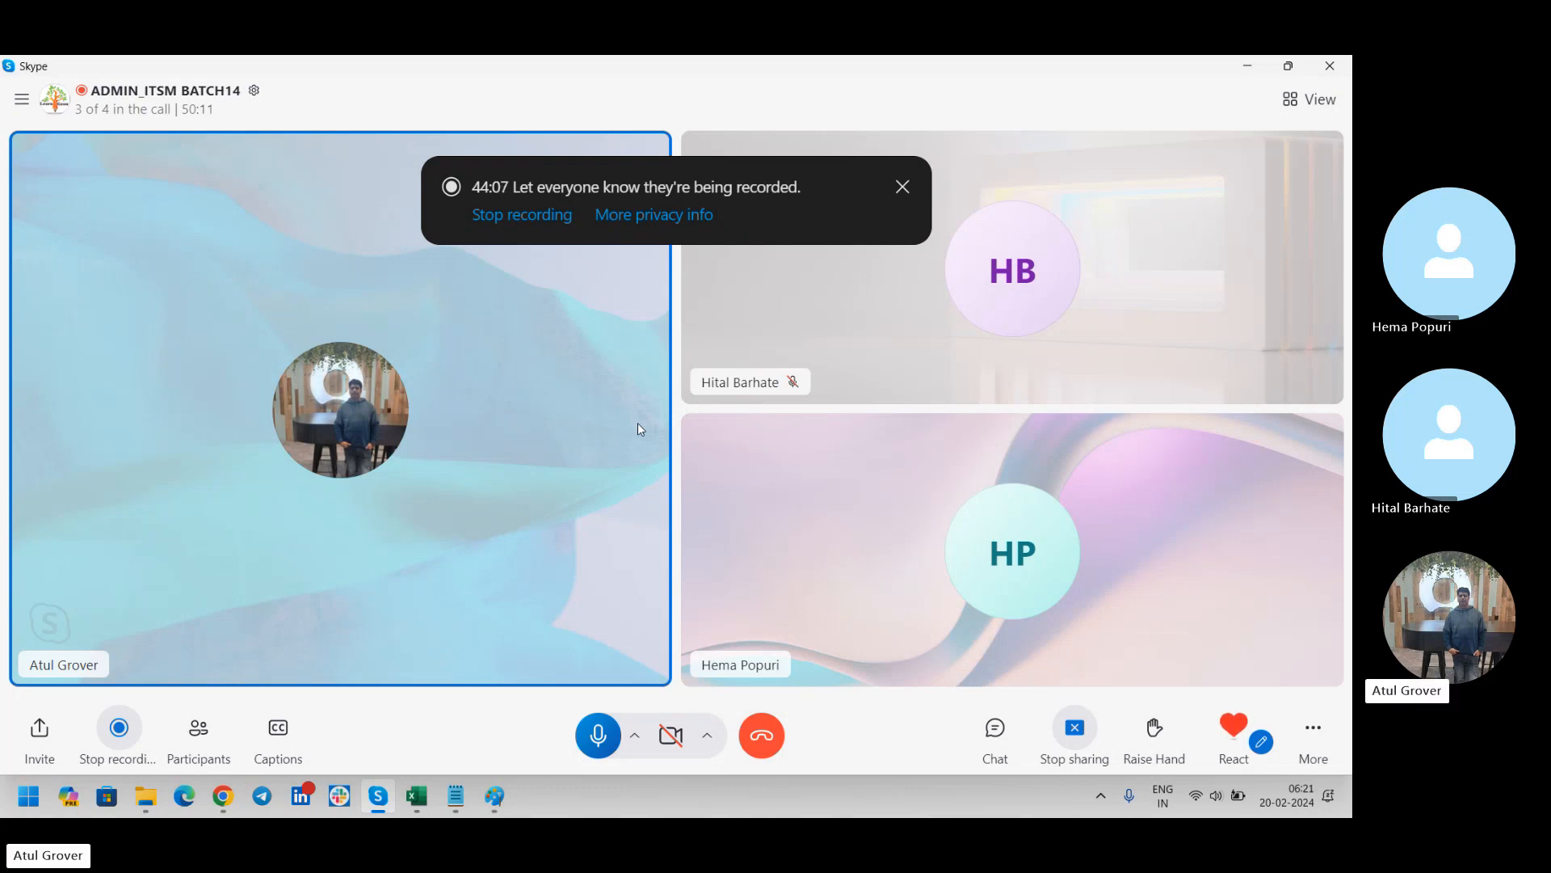
key(alt+Tab)
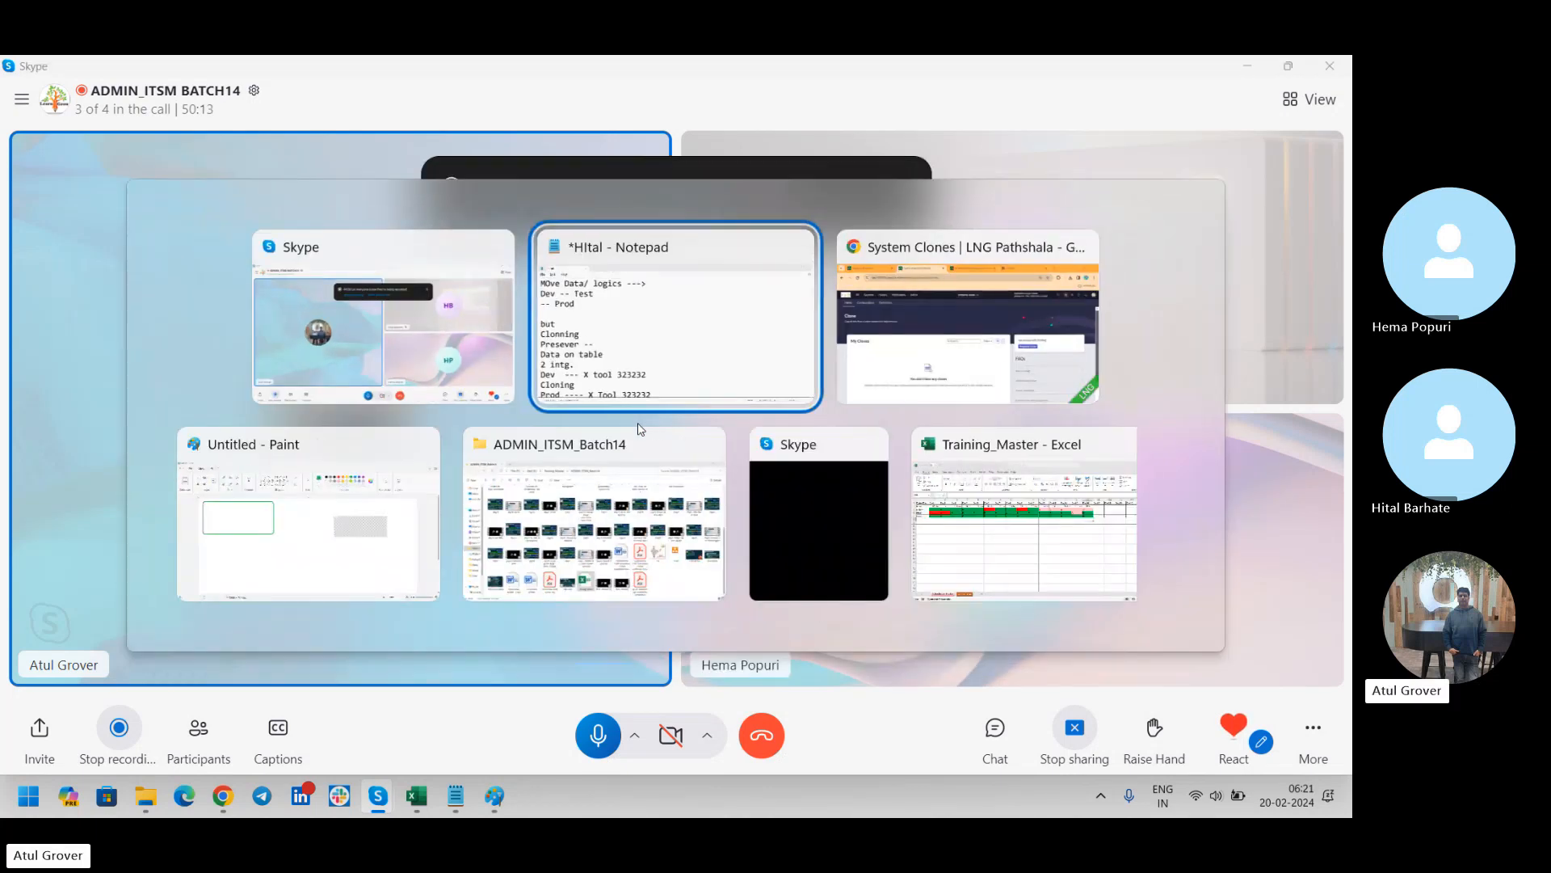
key(alt+Tab)
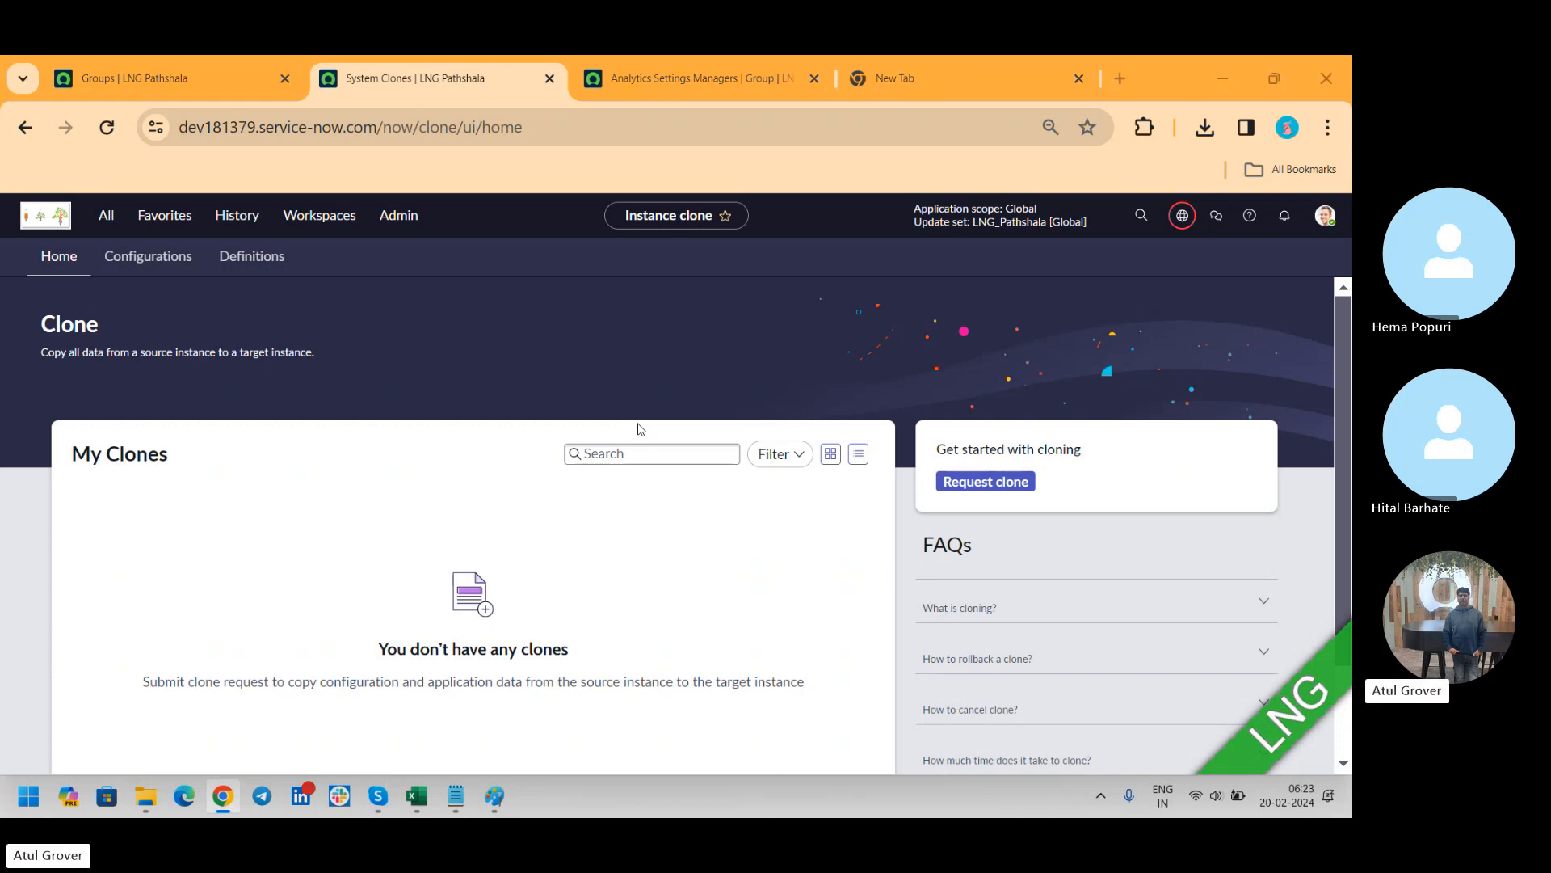
key(alt+Tab)
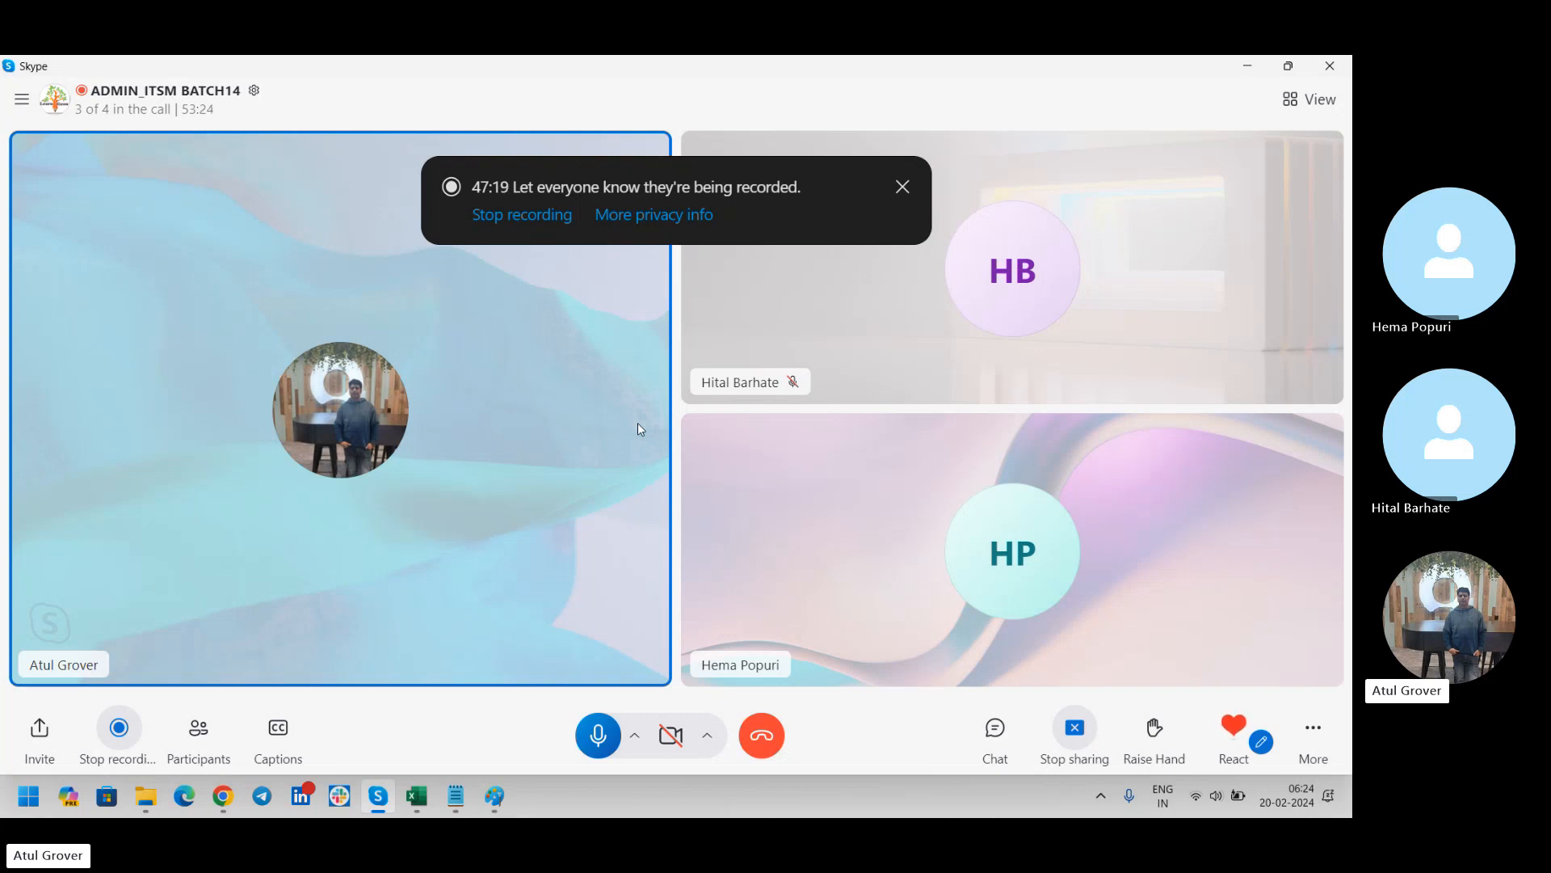
Switch to Chrome and run a Google search for "servicenow upgrade checklist" in the empty browser tab
click(223, 795)
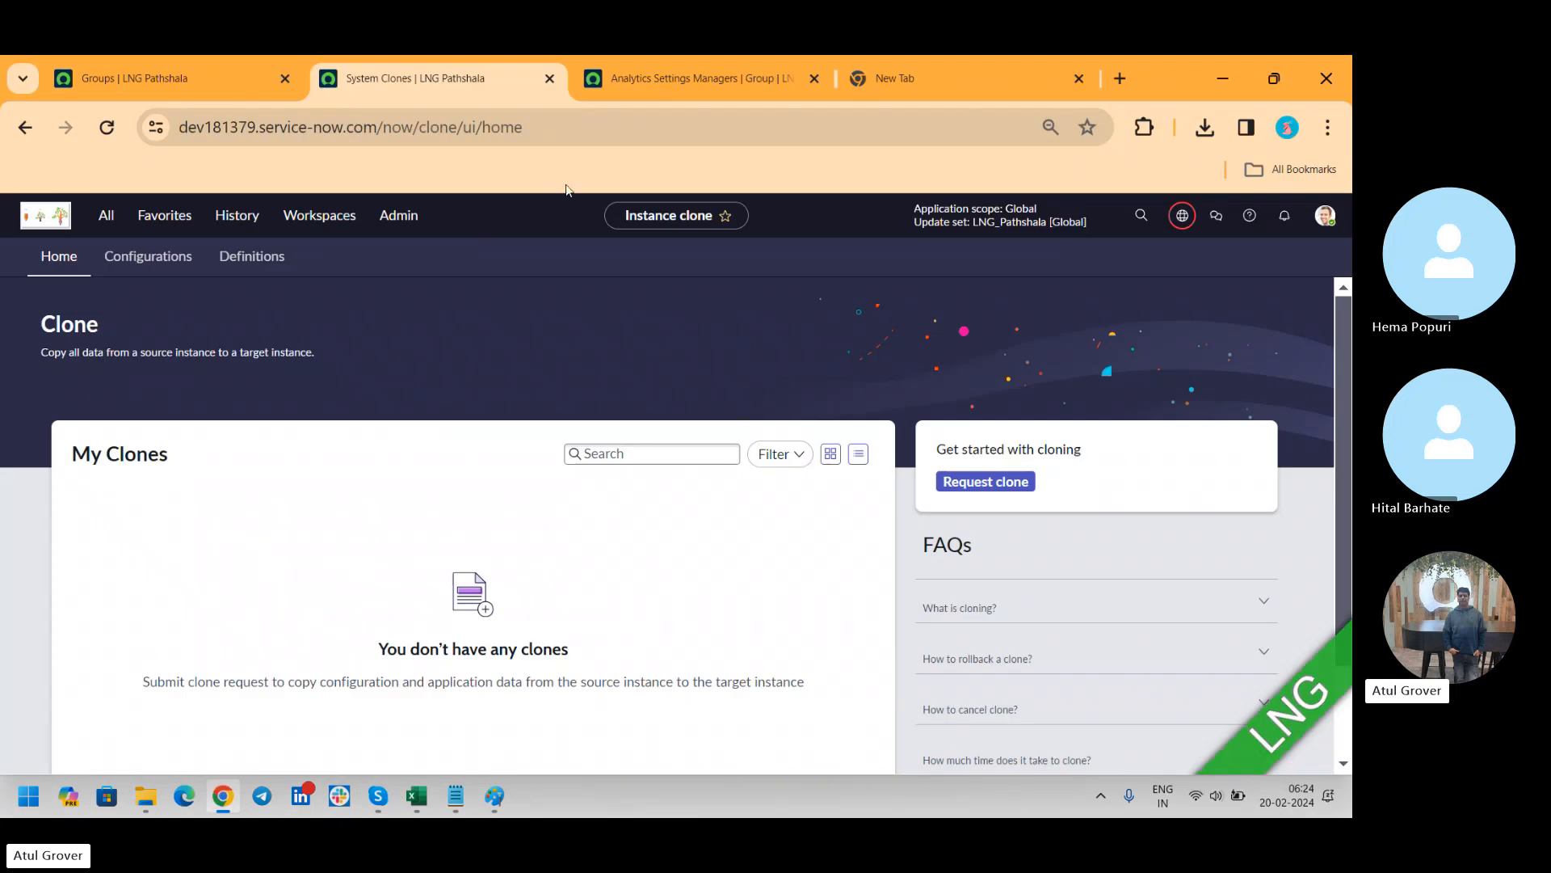
click(908, 65)
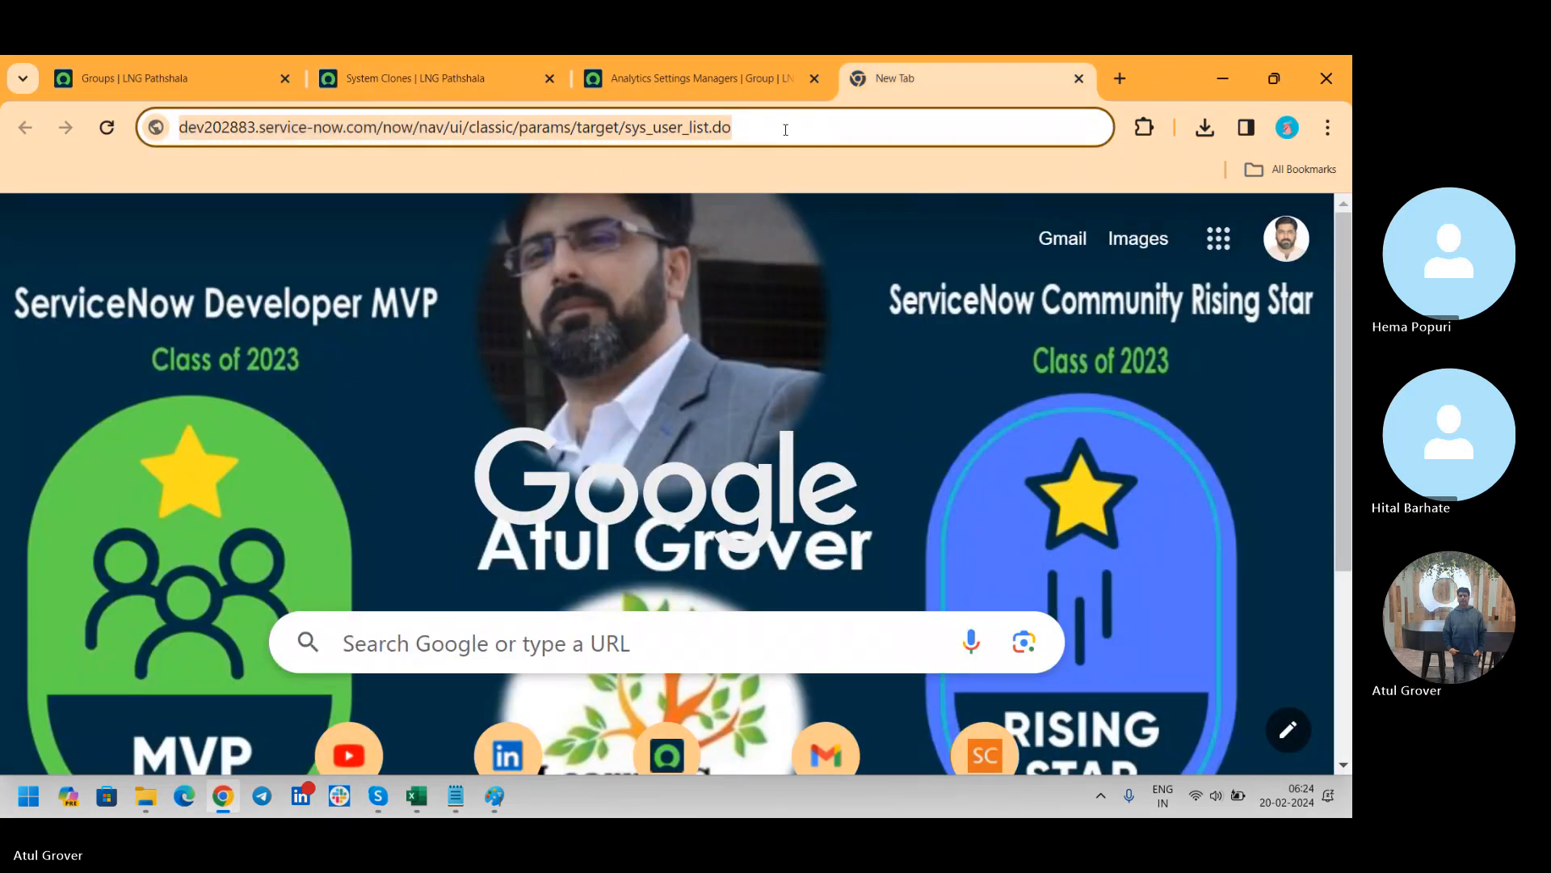
click(785, 130)
text(Service)
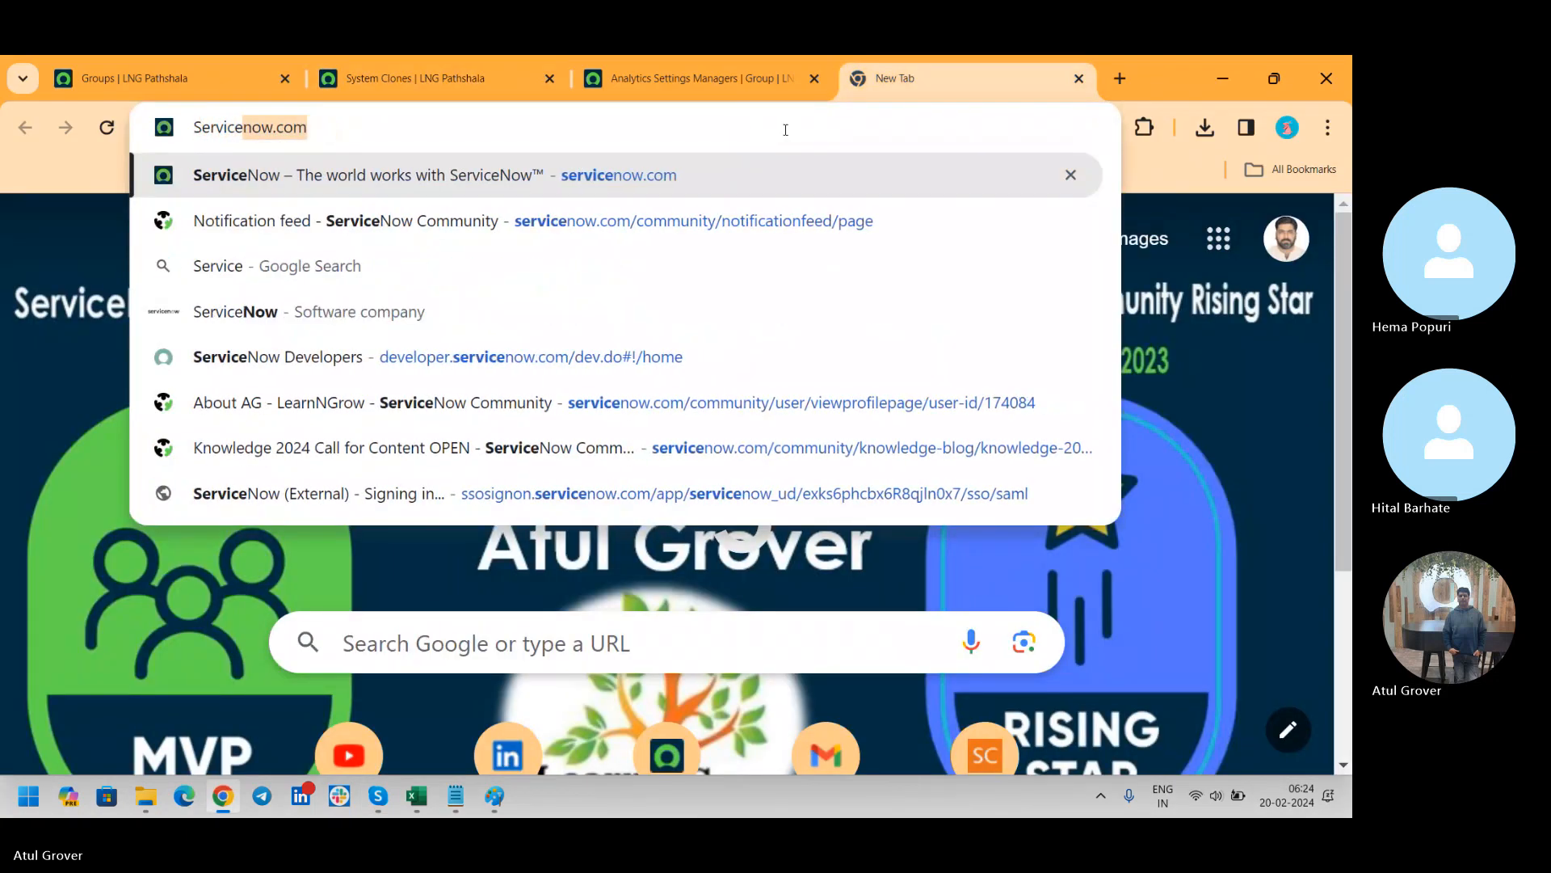
text(s)
key(BackSpace)
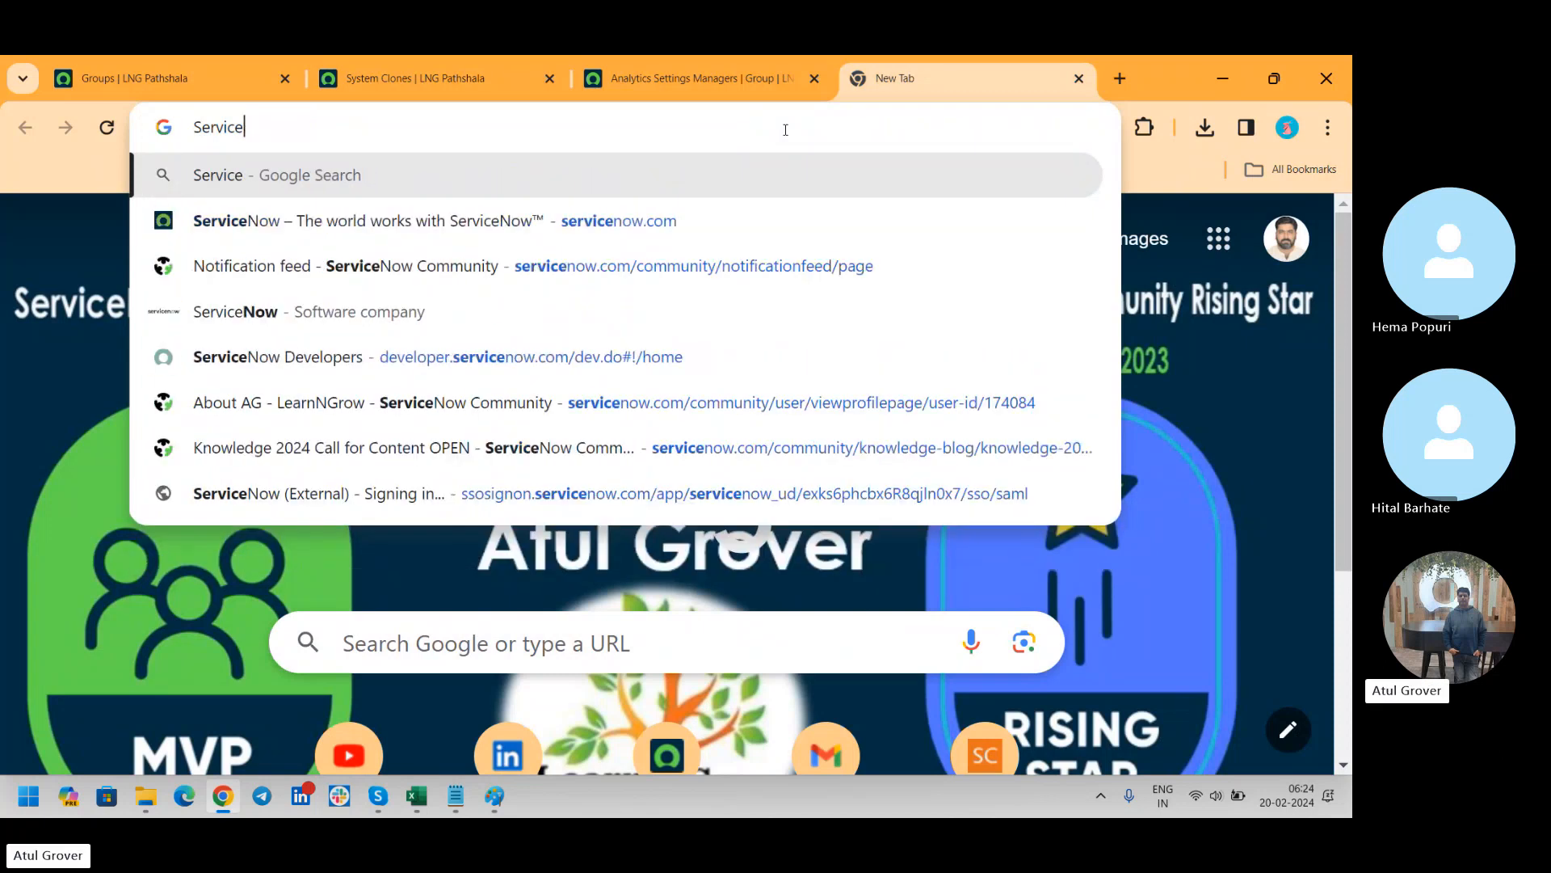
text(now up)
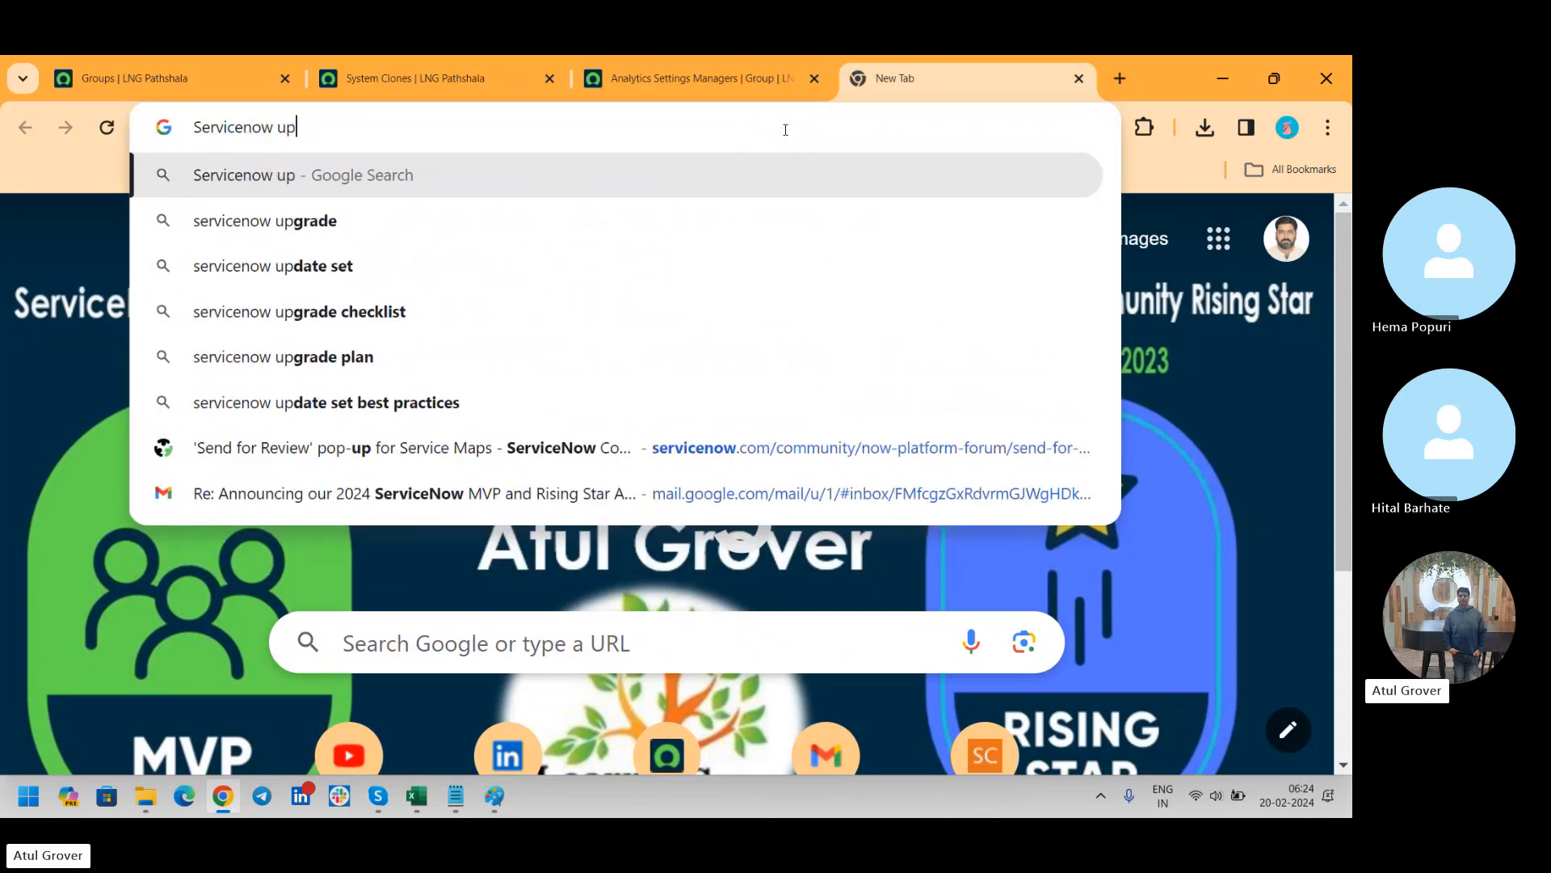
key(Down)
key(Down)
key(Down)
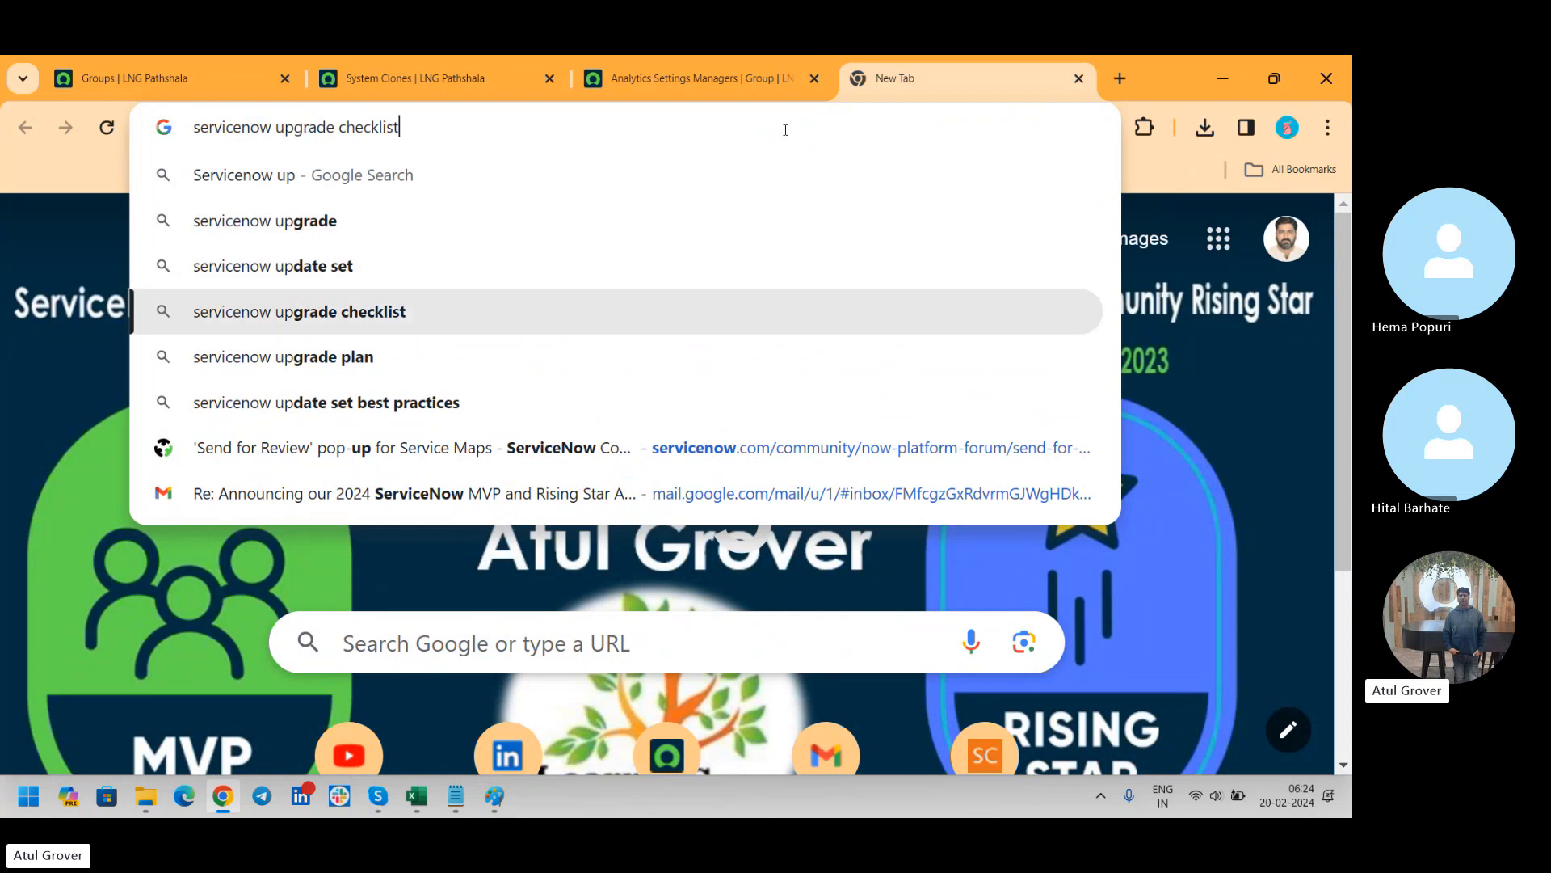
key(Return)
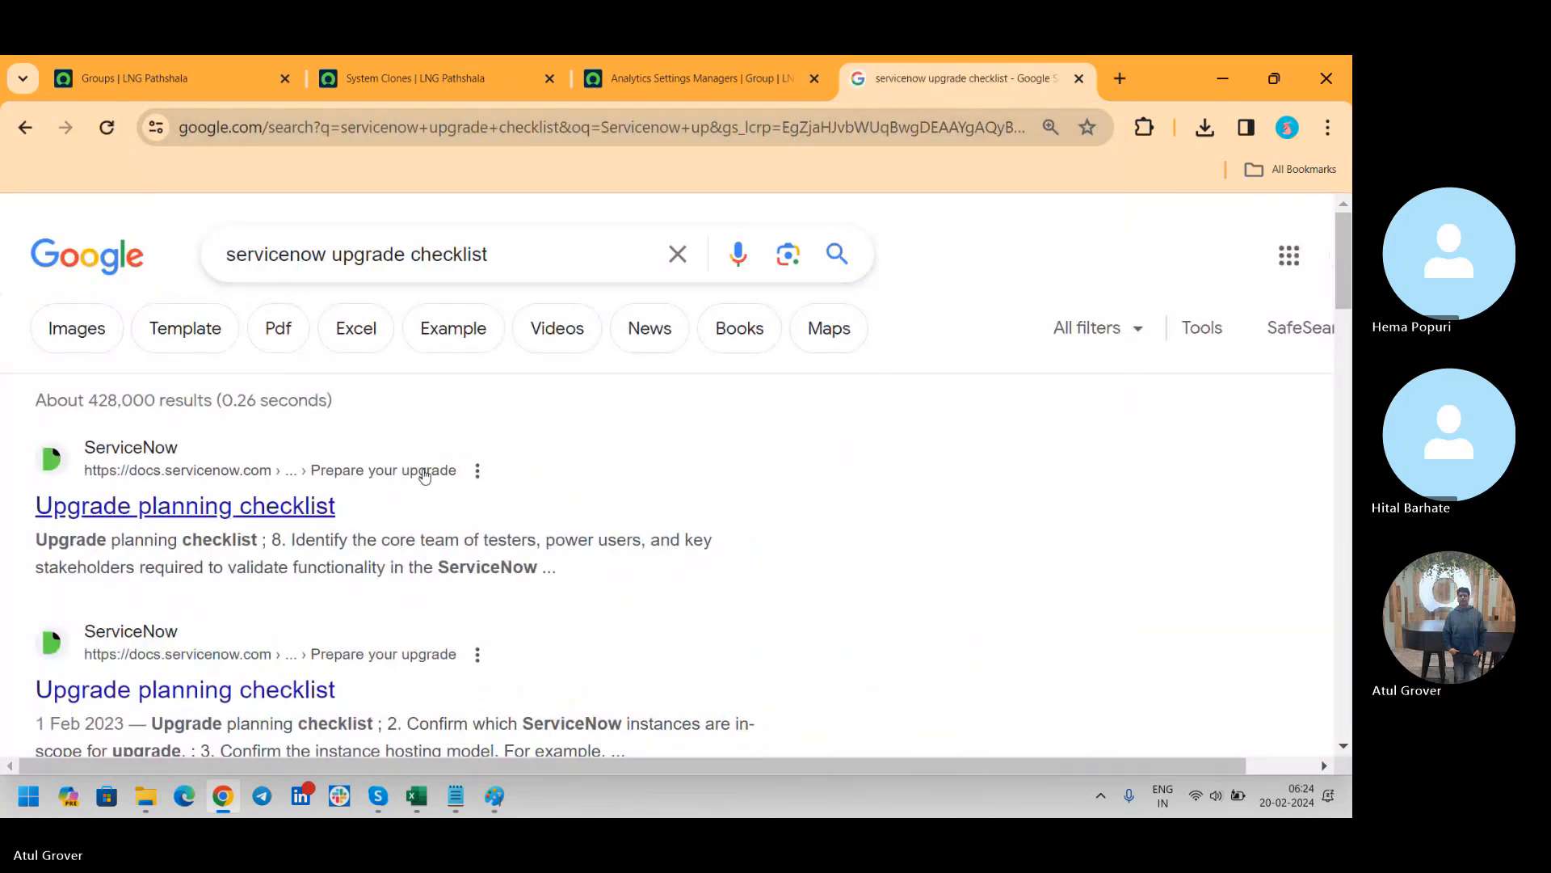
Open the first "Upgrade planning checklist" documentation result and open the checklist's PDF version
click(310, 506)
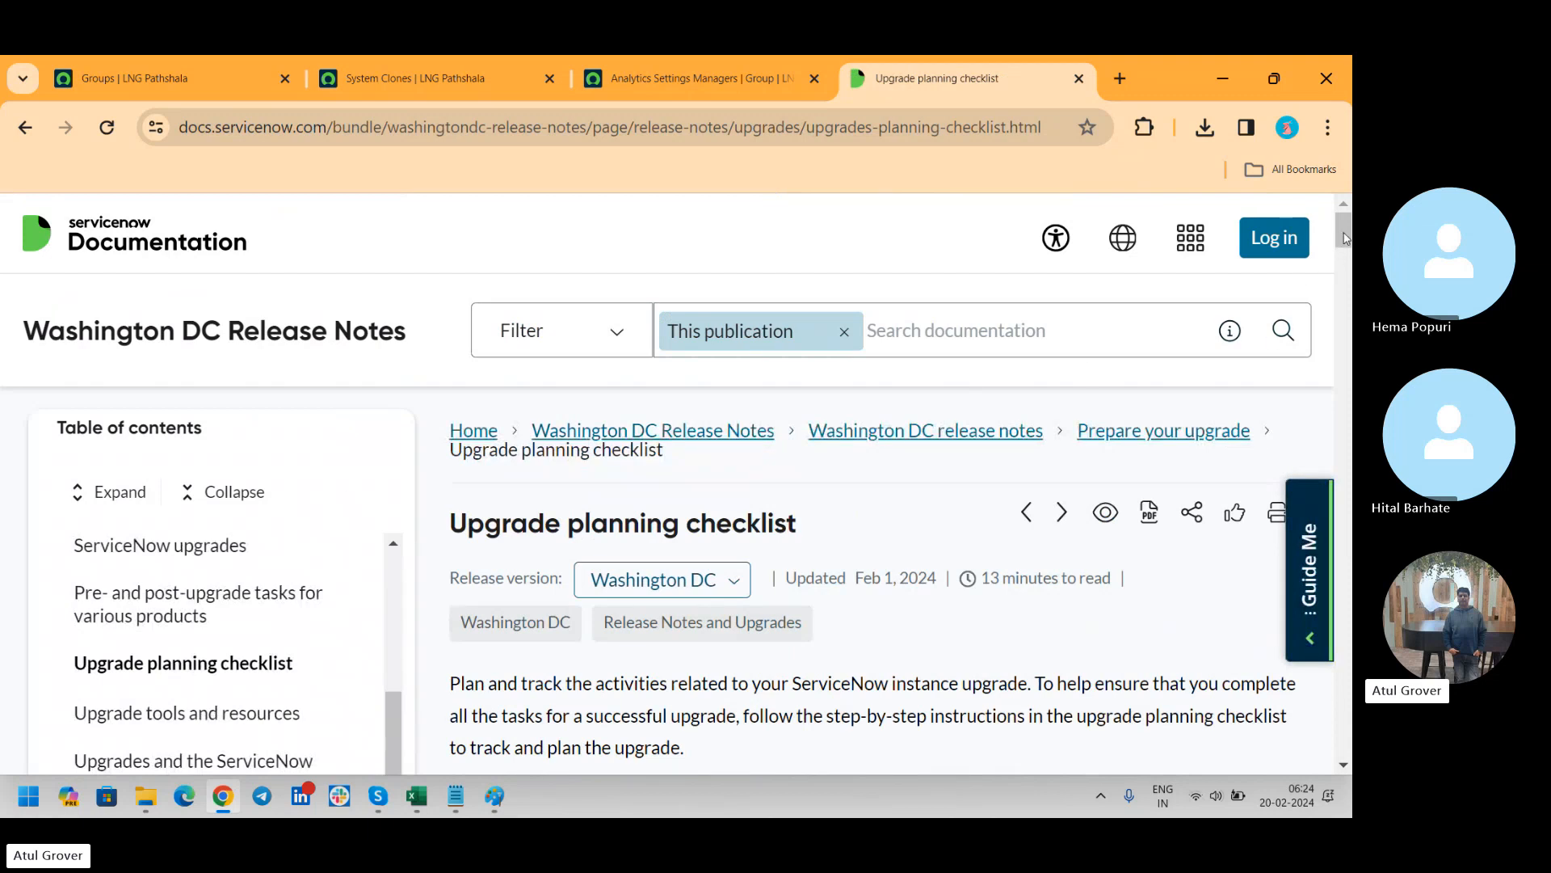
scroll(1345, 239, down, 6)
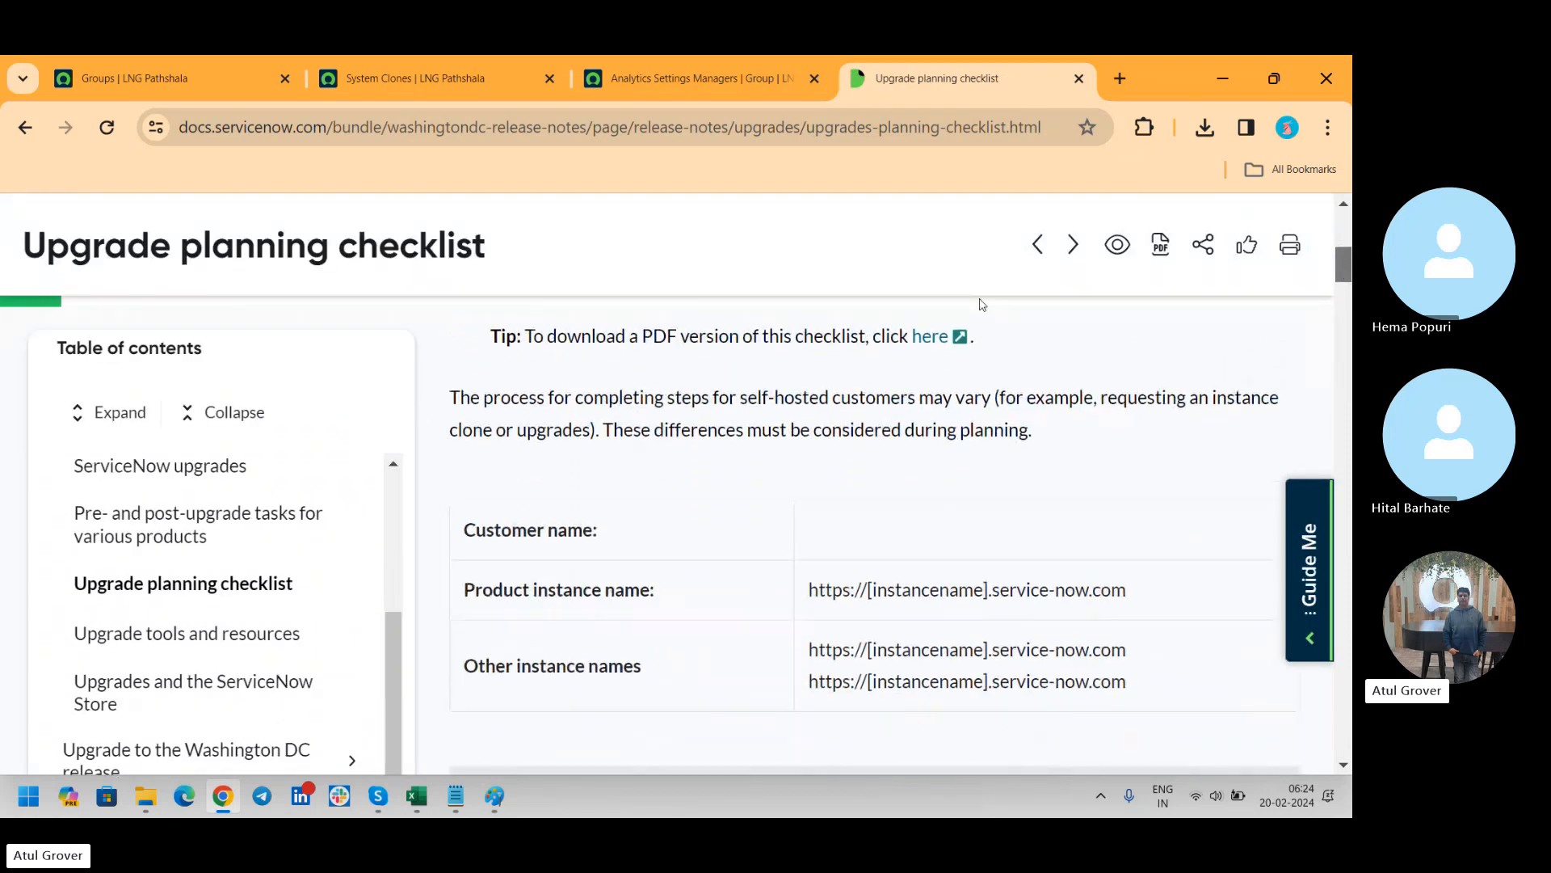
click(937, 337)
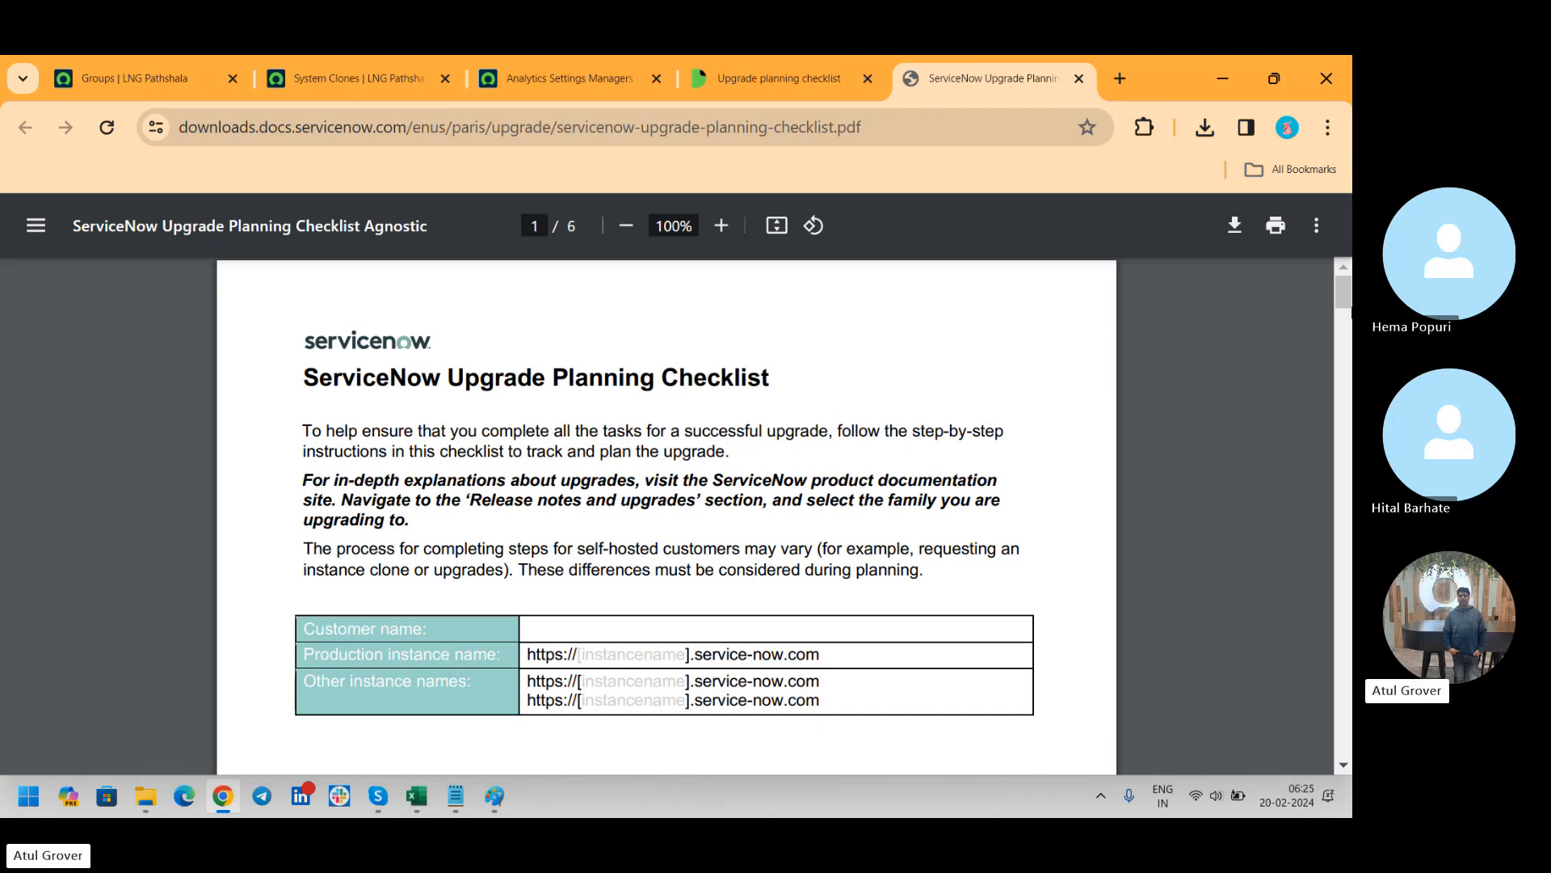
Examine the Phase 1 tasks in the checklist PDF and highlight part of the Phase 2 heading about preparing the development instance upgrade
drag(1344, 289, 1349, 330)
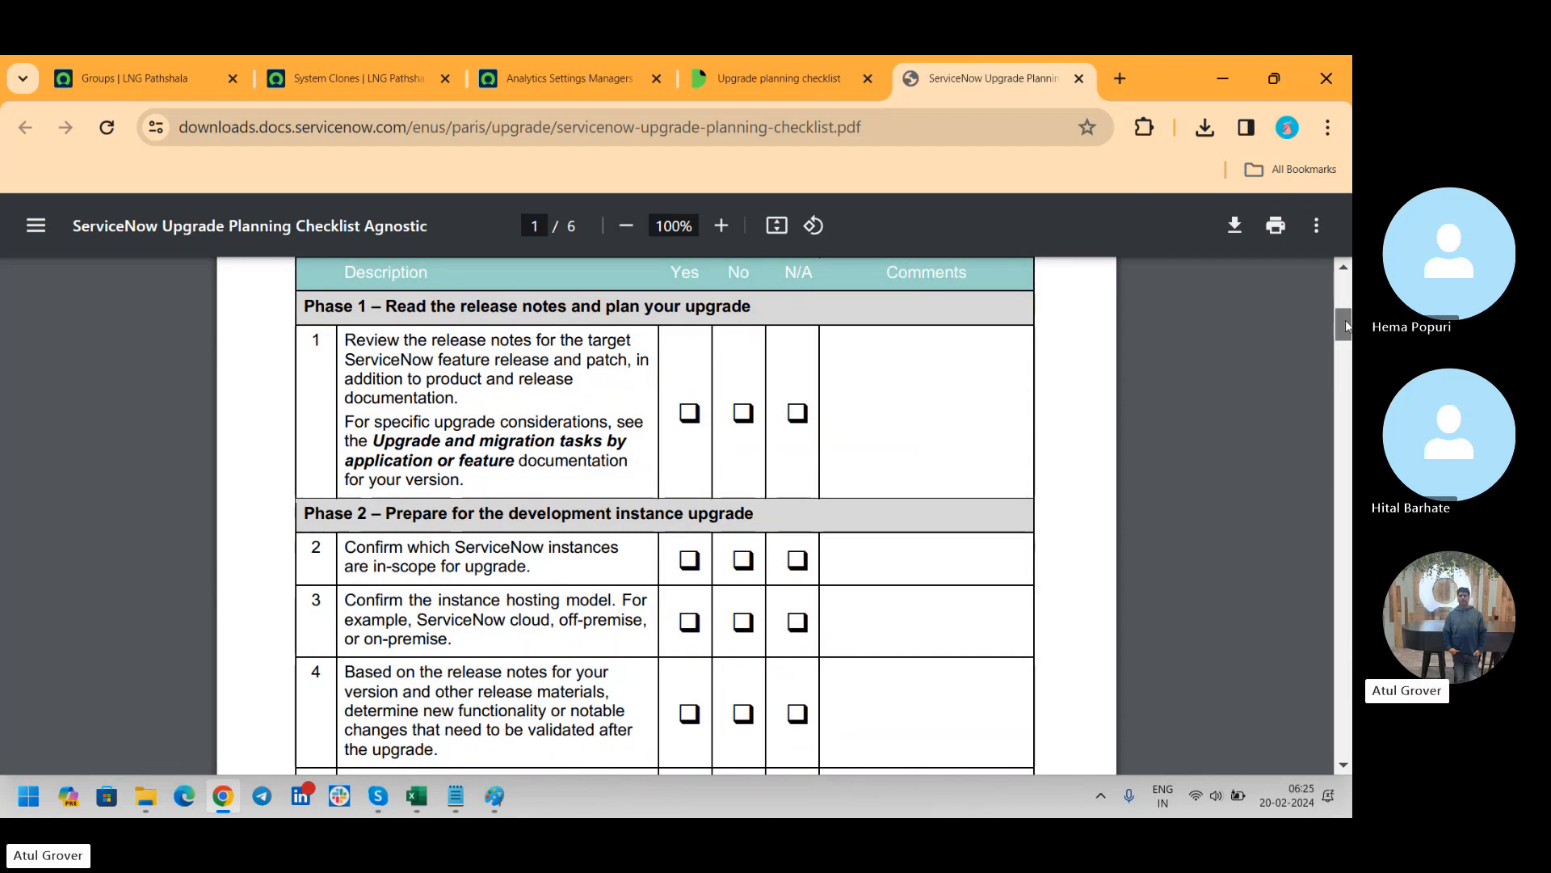
drag(1345, 325, 1343, 301)
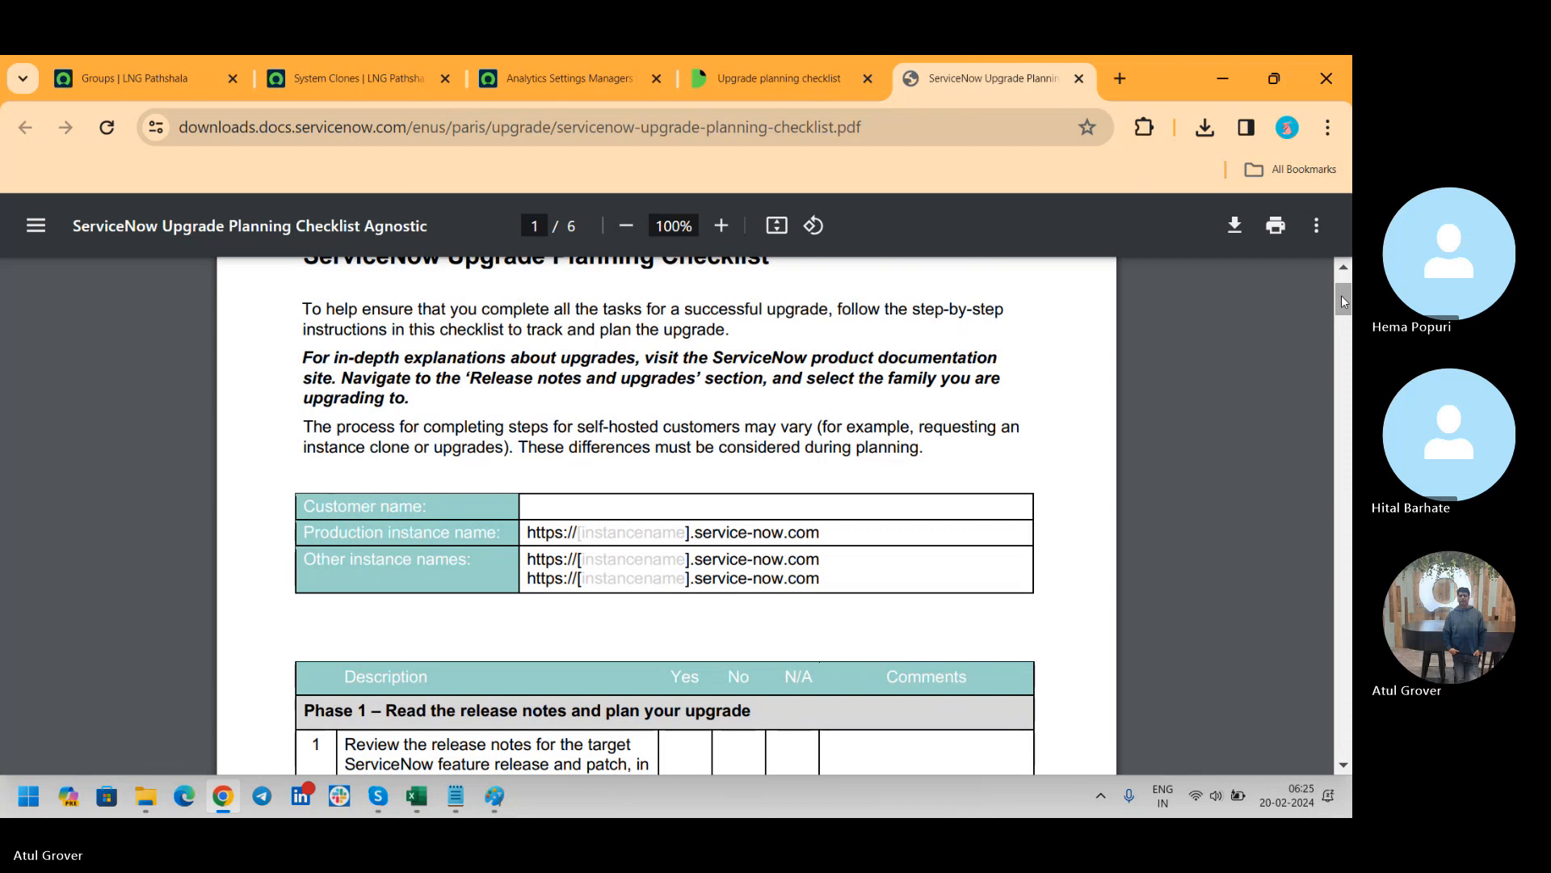
scroll(513, 434, down, 4)
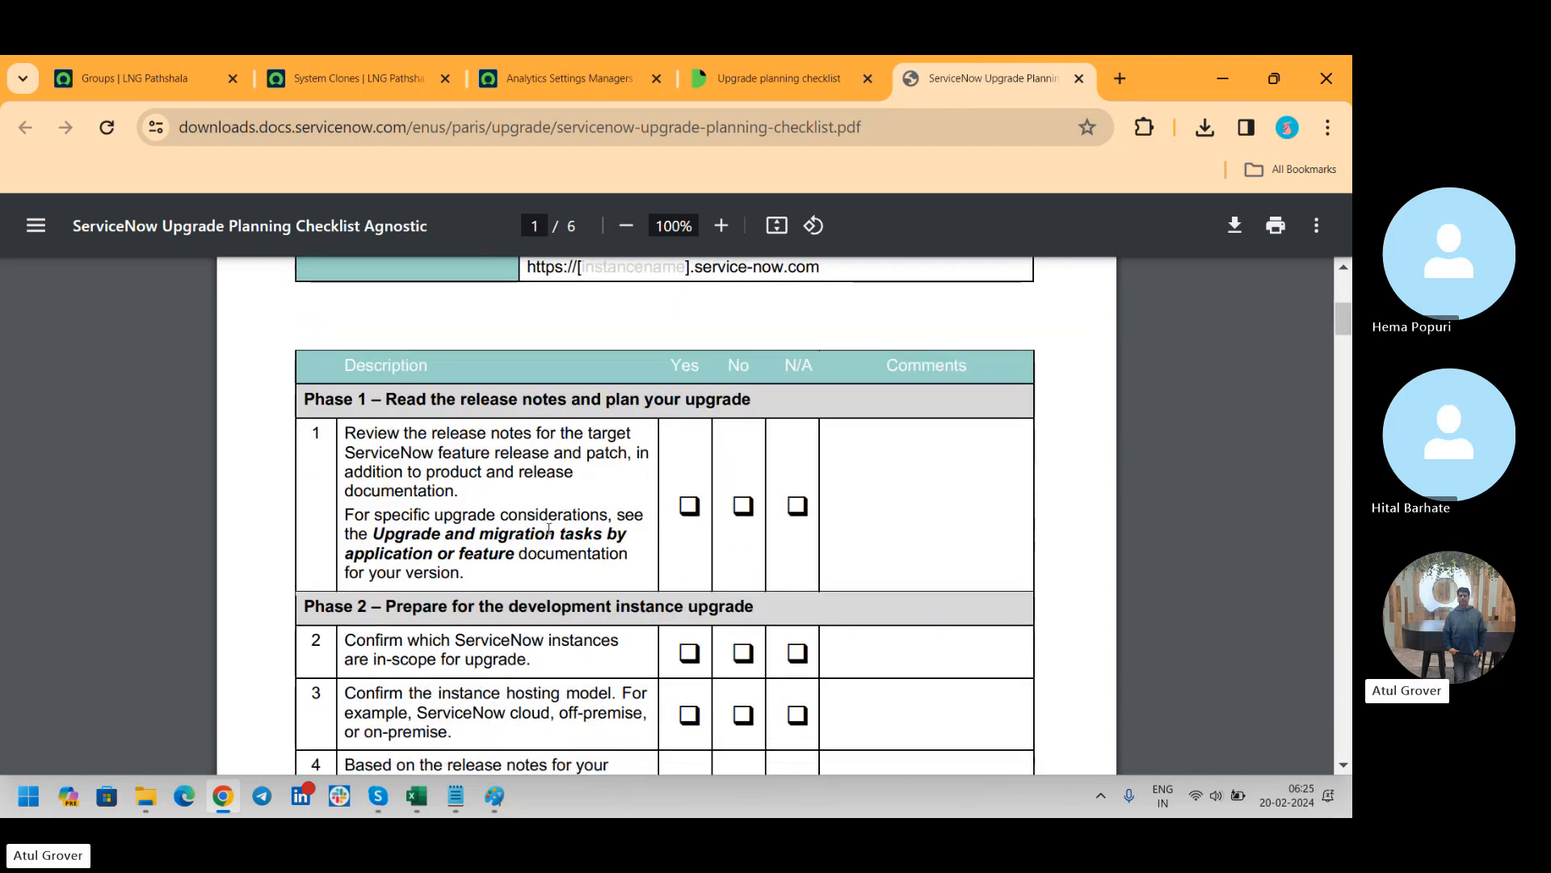
drag(386, 610, 646, 610)
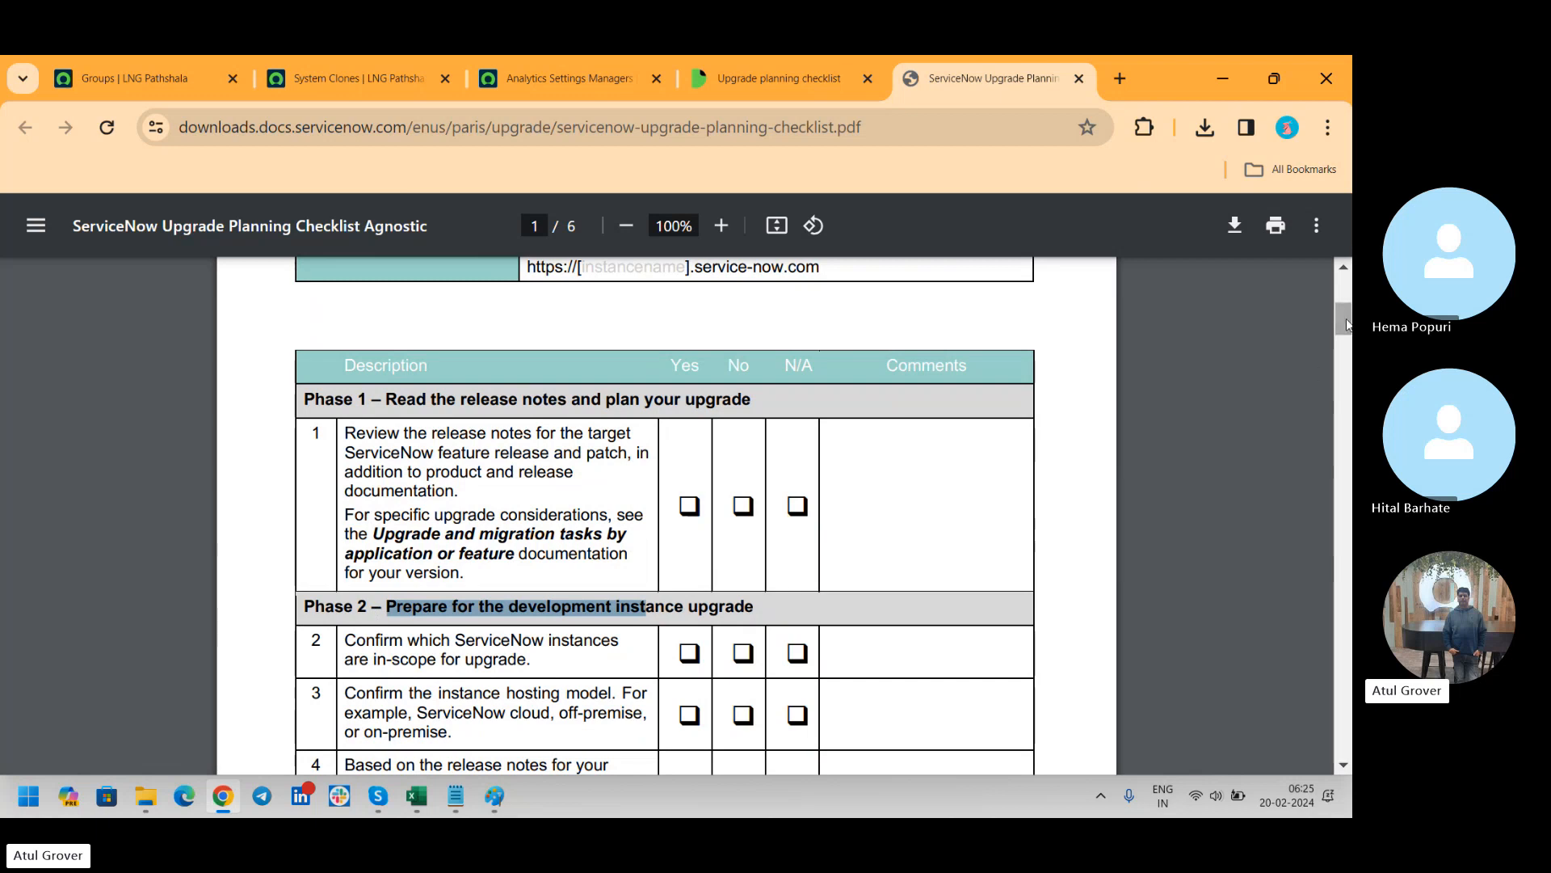
Examine Phases 3 and 4, highlighting "HI" in the Phase 3 heading and the Phase 4 words about validating the development instance
drag(1346, 324, 1343, 527)
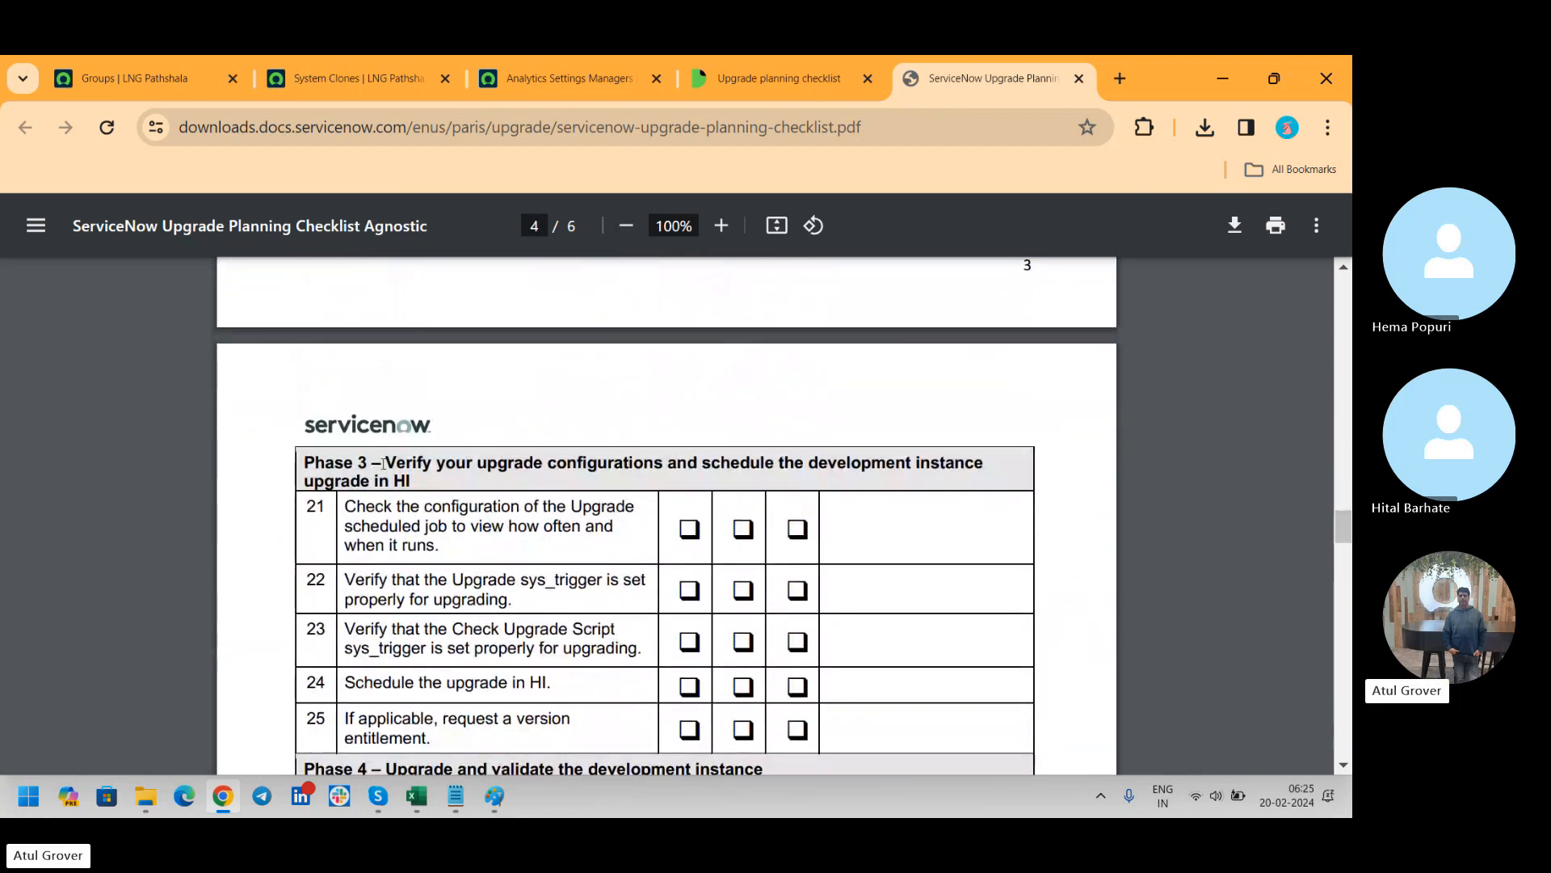
mouse_move(423, 481)
mouse_down()
mouse_move(396, 464)
mouse_move(396, 480)
mouse_up()
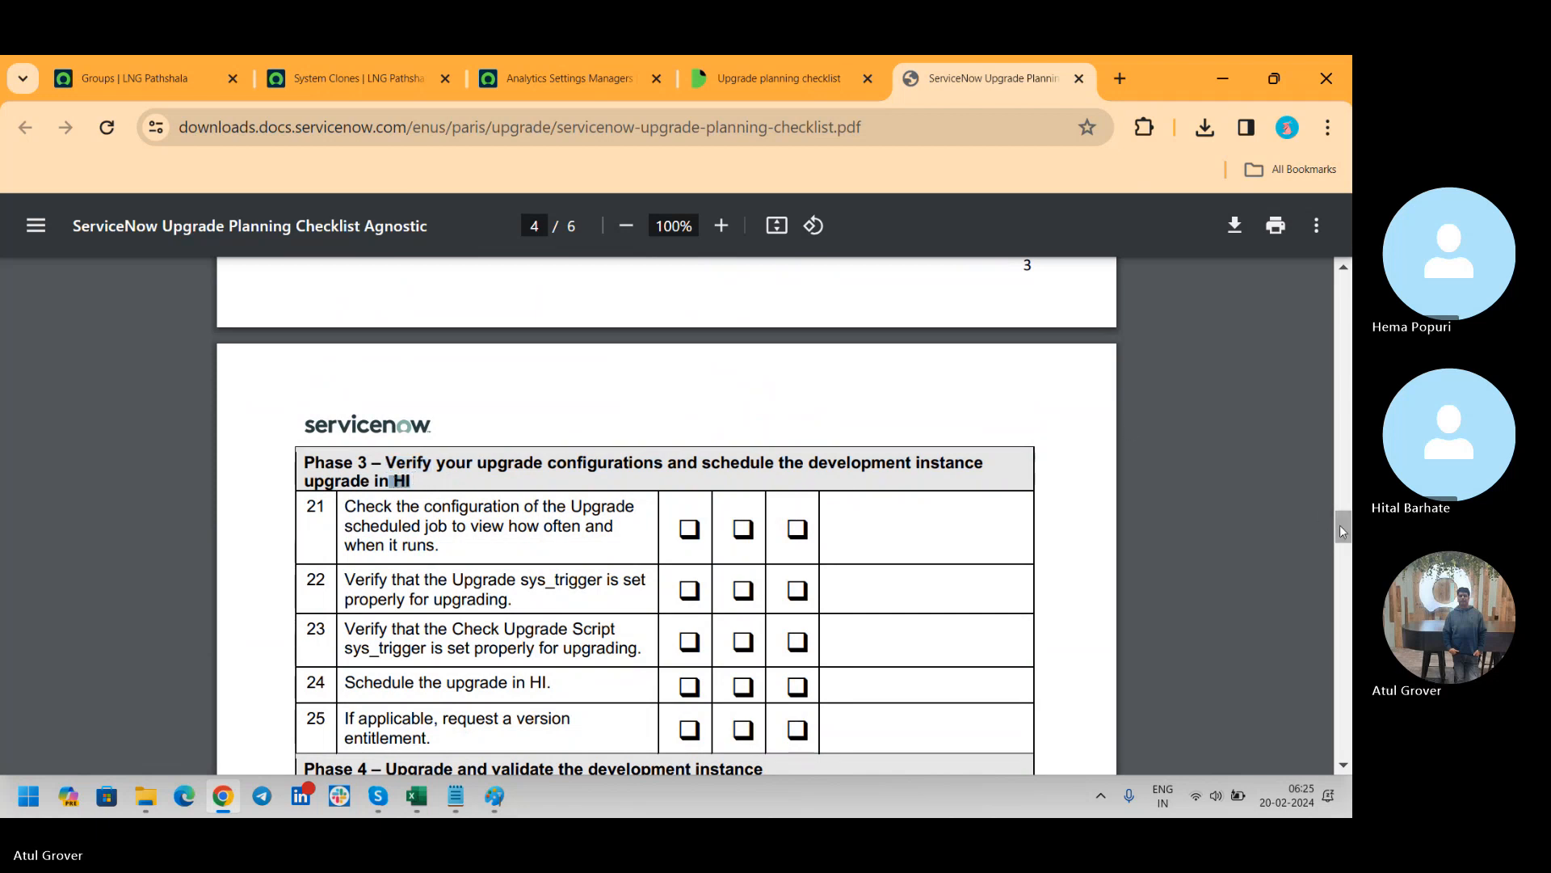
mouse_move(1340, 525)
mouse_down()
mouse_move(1330, 571)
mouse_move(1348, 543)
mouse_up()
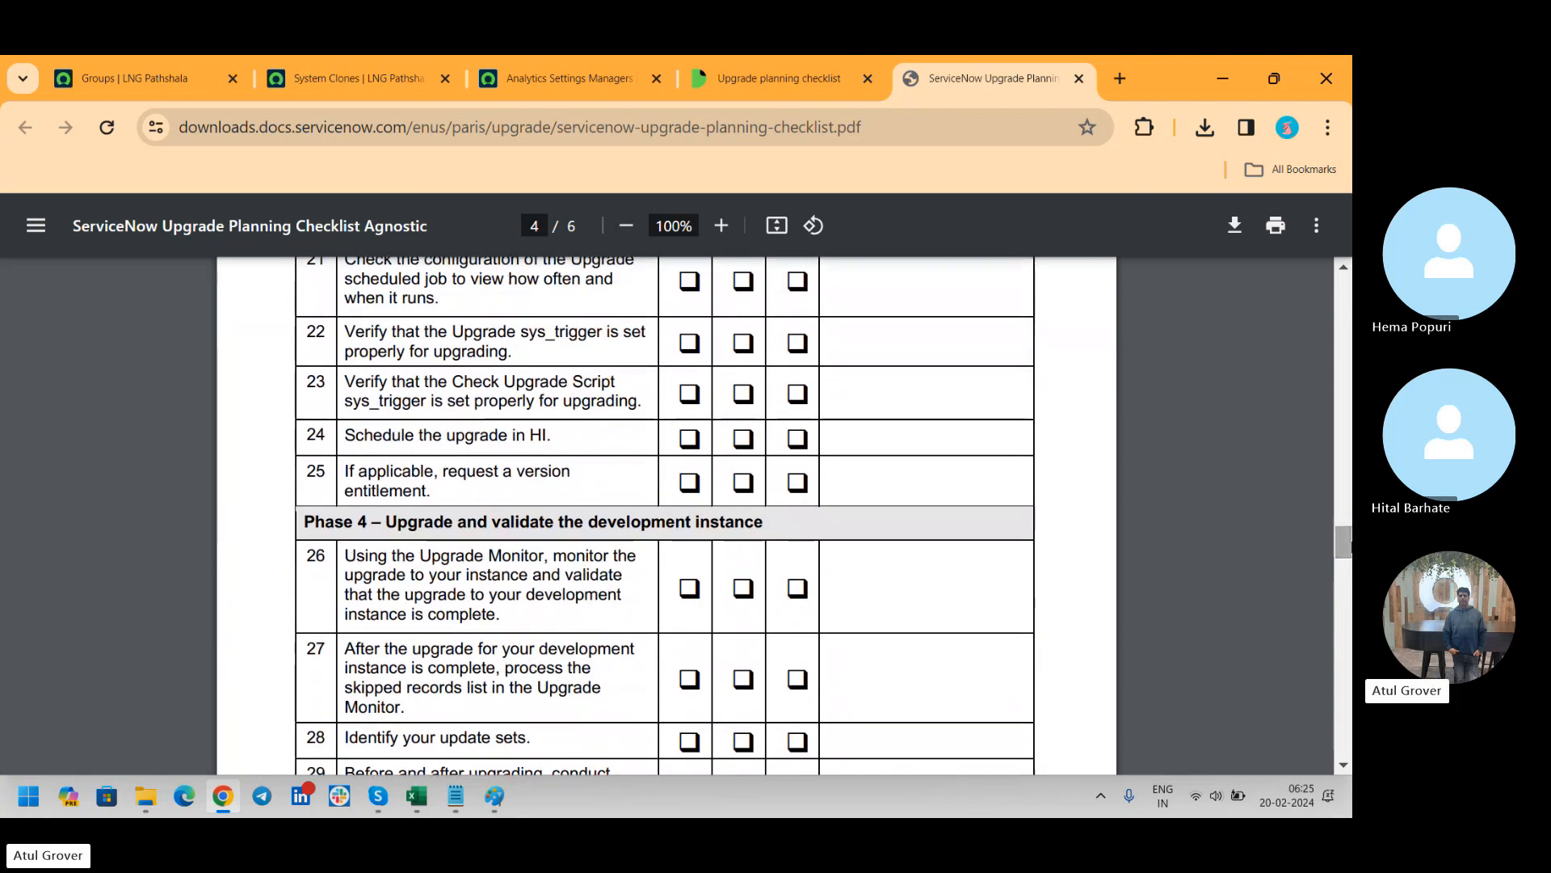
drag(755, 523, 514, 523)
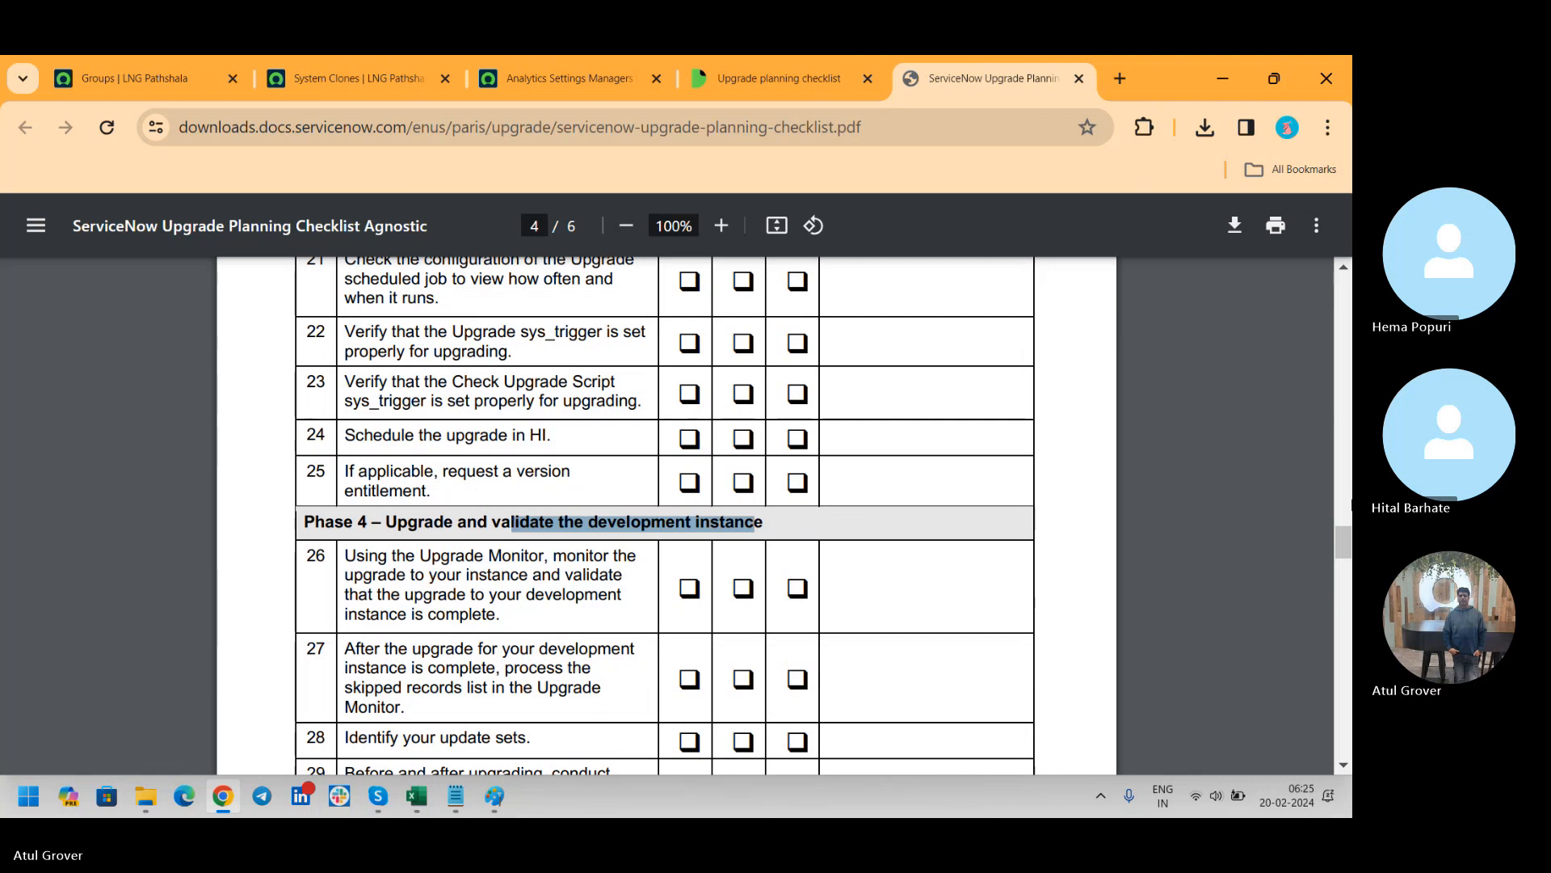
Examine Phases 5 and 6, highlighting their headings, and read through to the last checklist item on page 6
drag(1335, 535, 1331, 564)
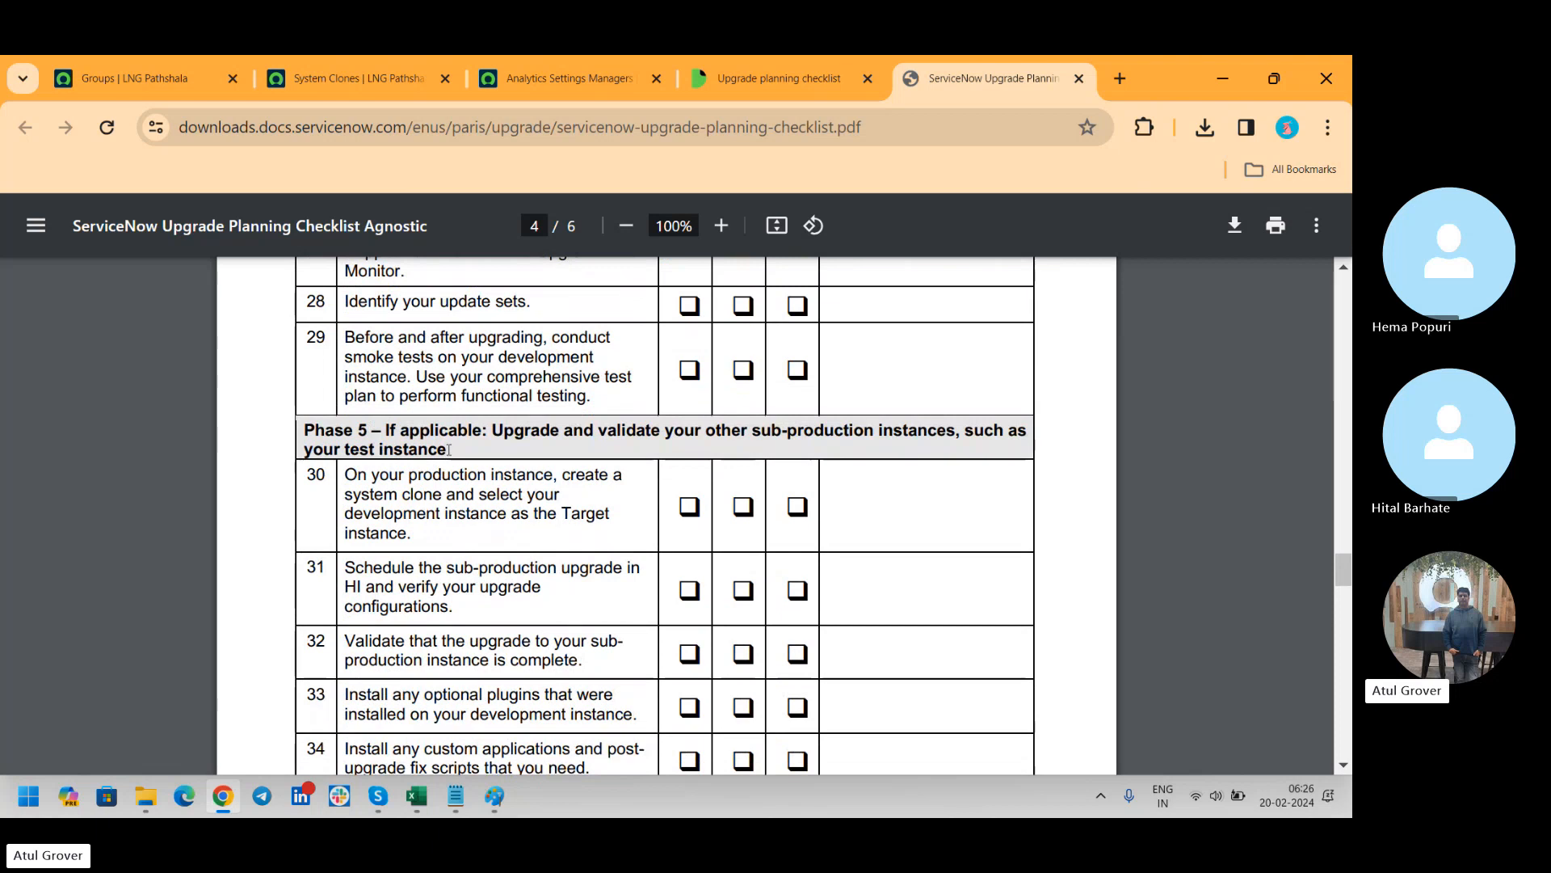
drag(447, 450, 366, 430)
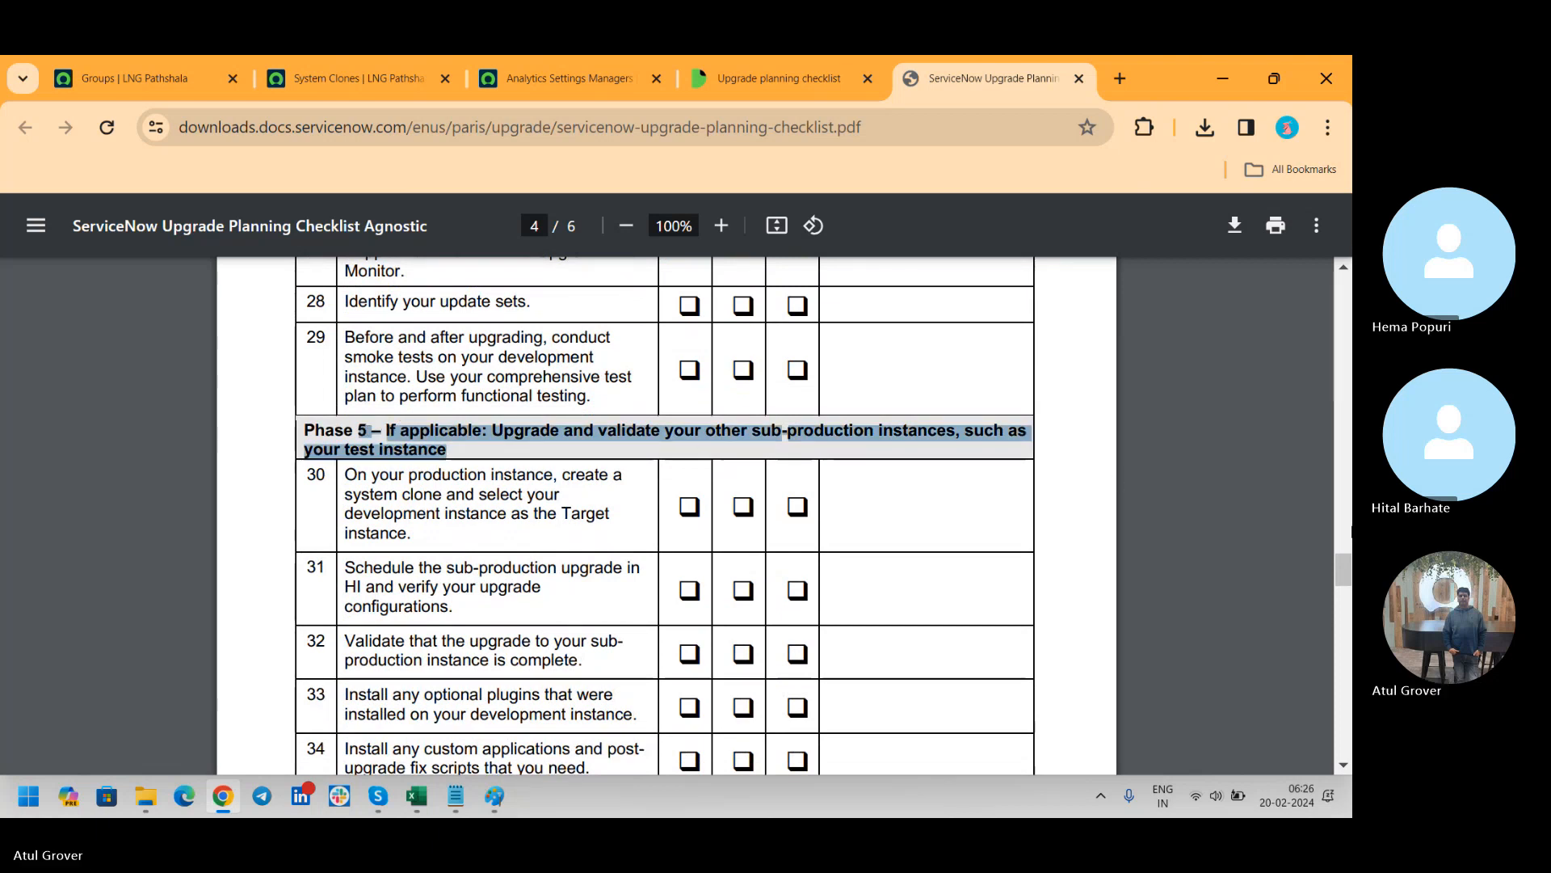
drag(1338, 566, 1338, 611)
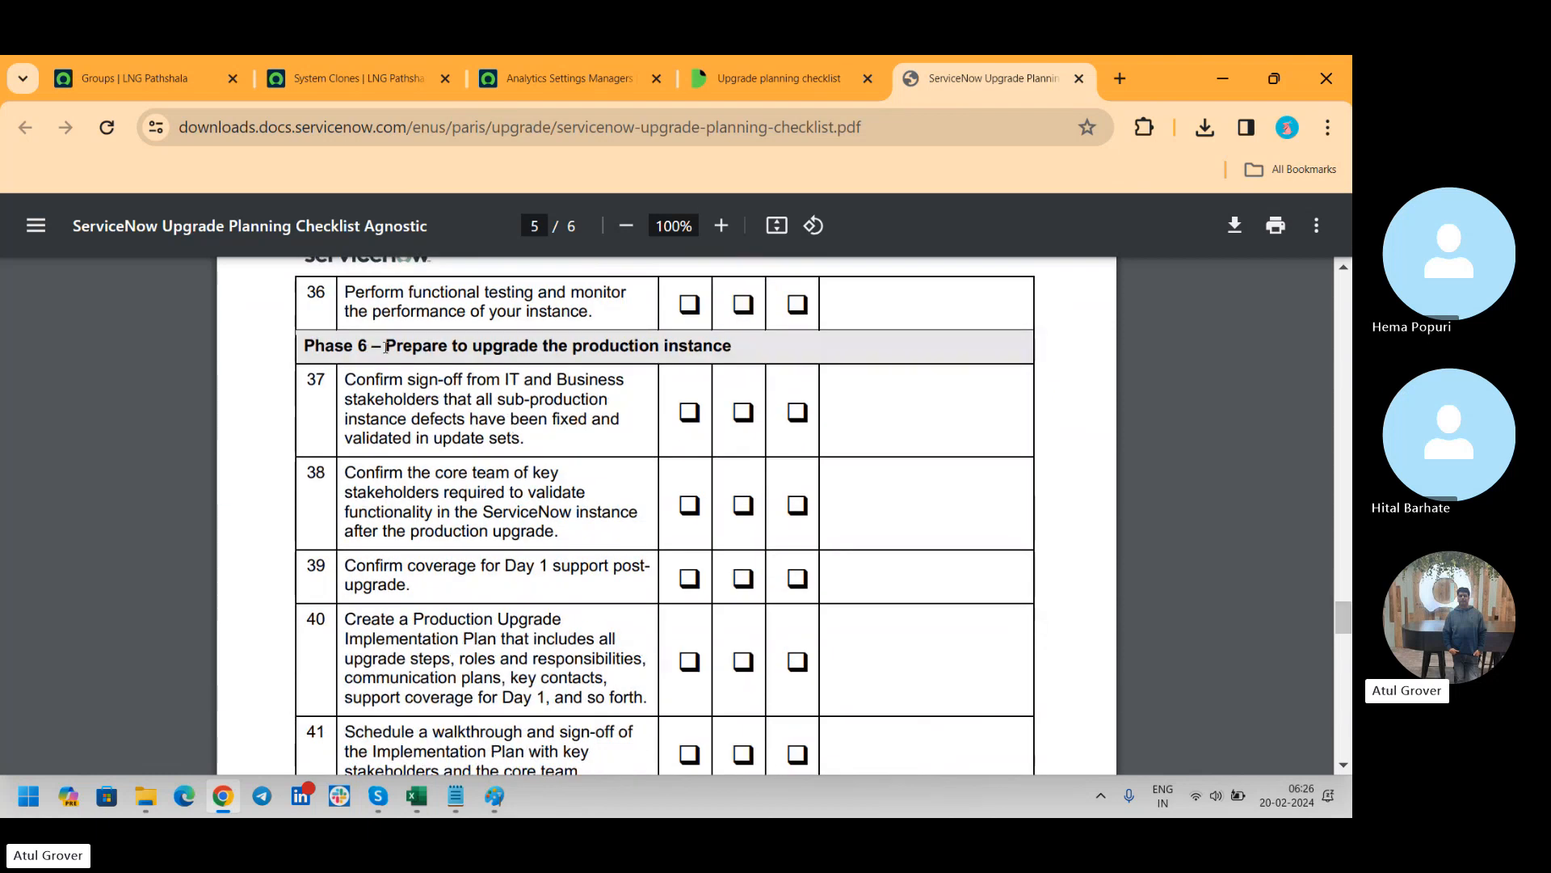
drag(385, 346, 791, 358)
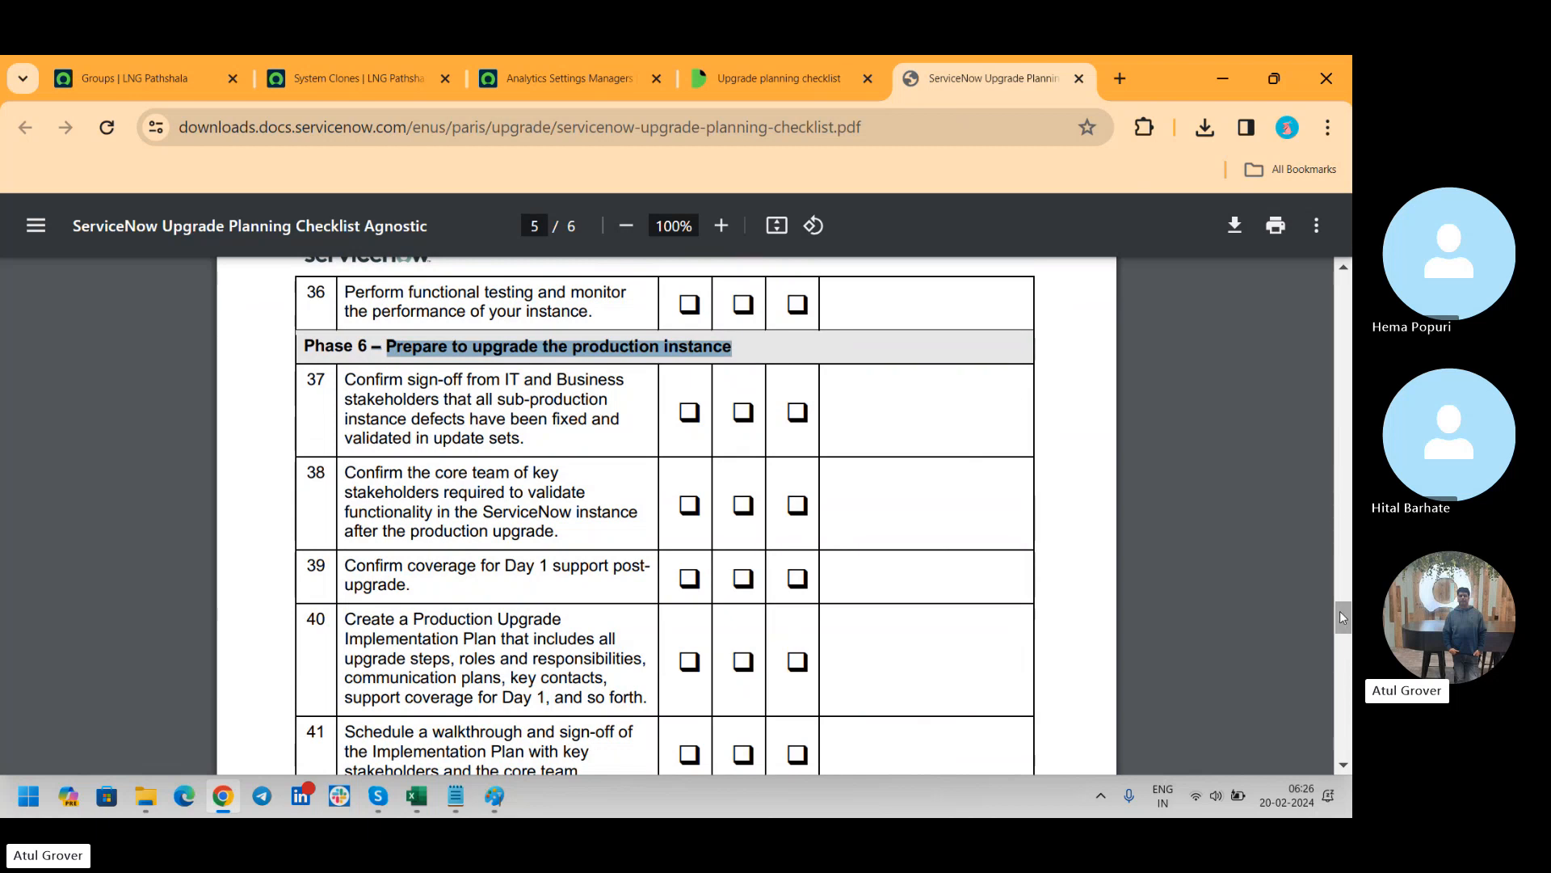
drag(1339, 611, 1345, 704)
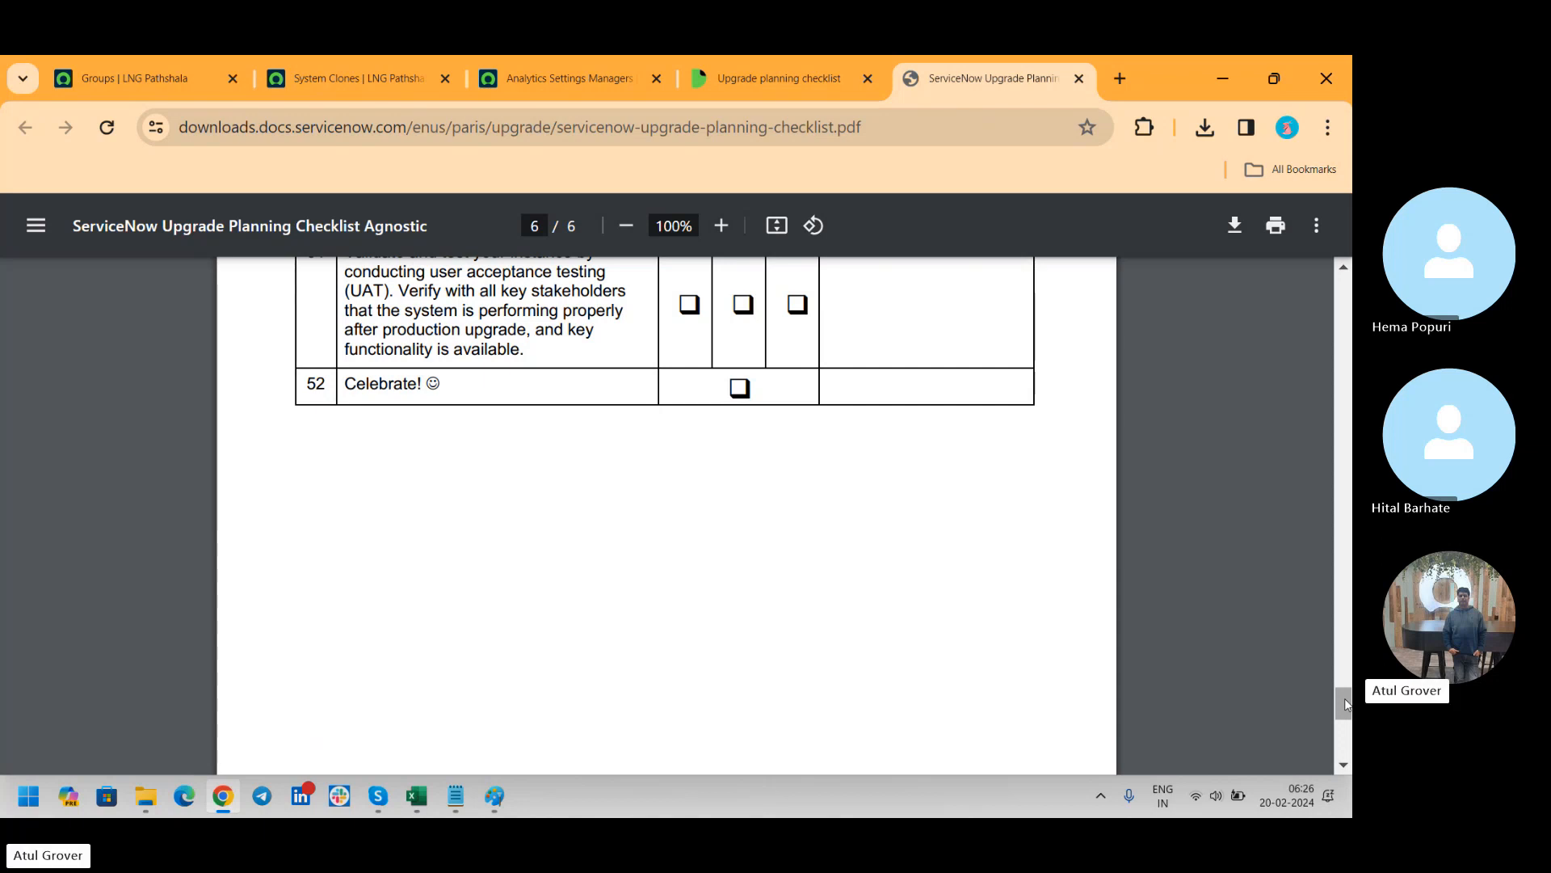
key(alt+Tab)
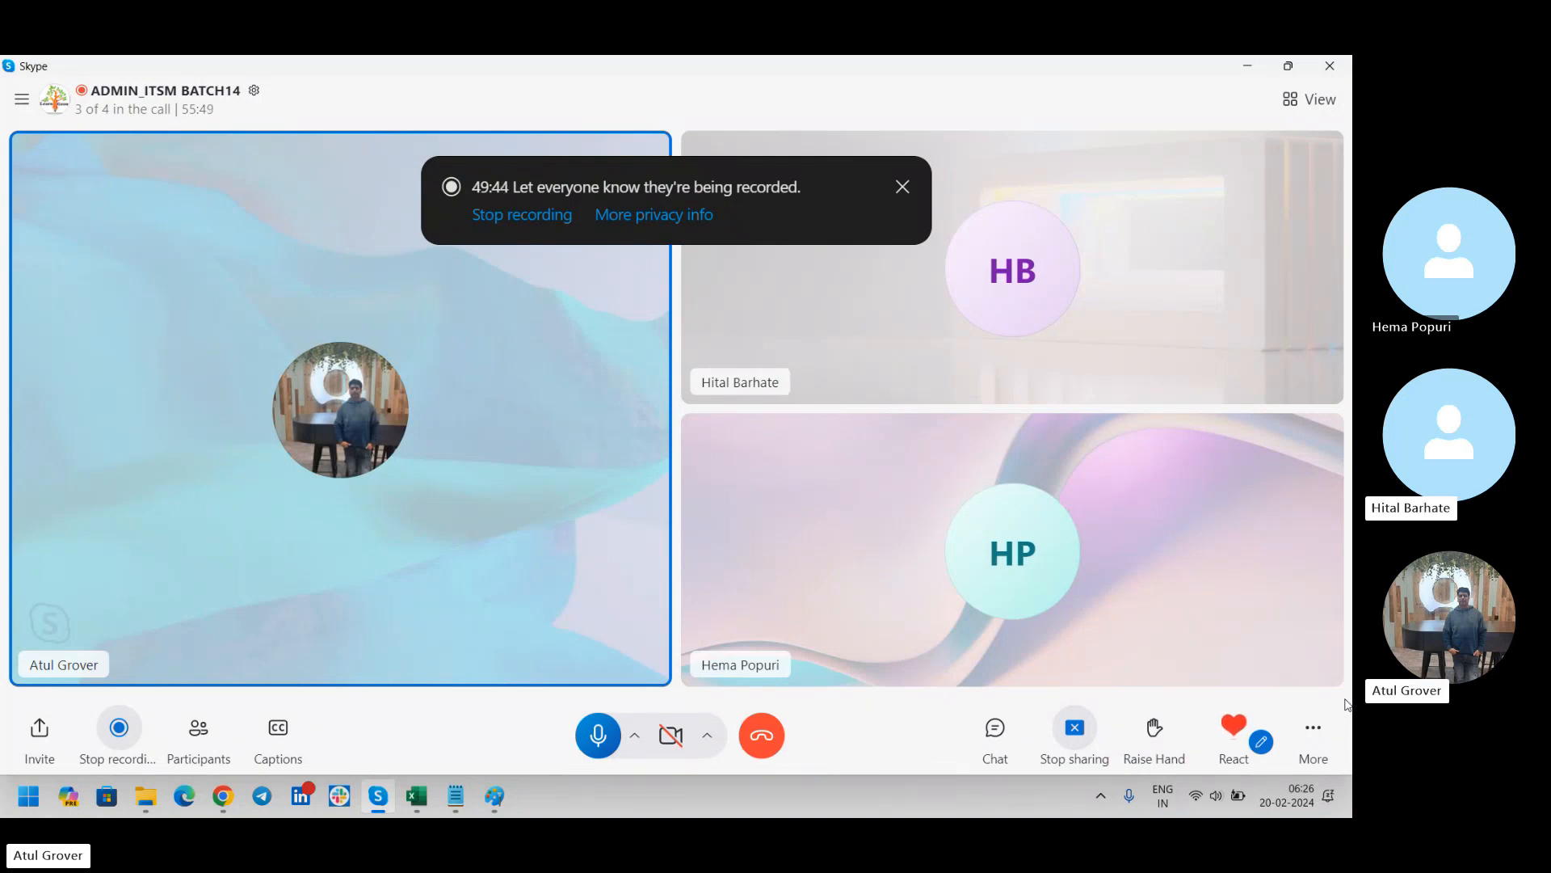
key(alt+Tab)
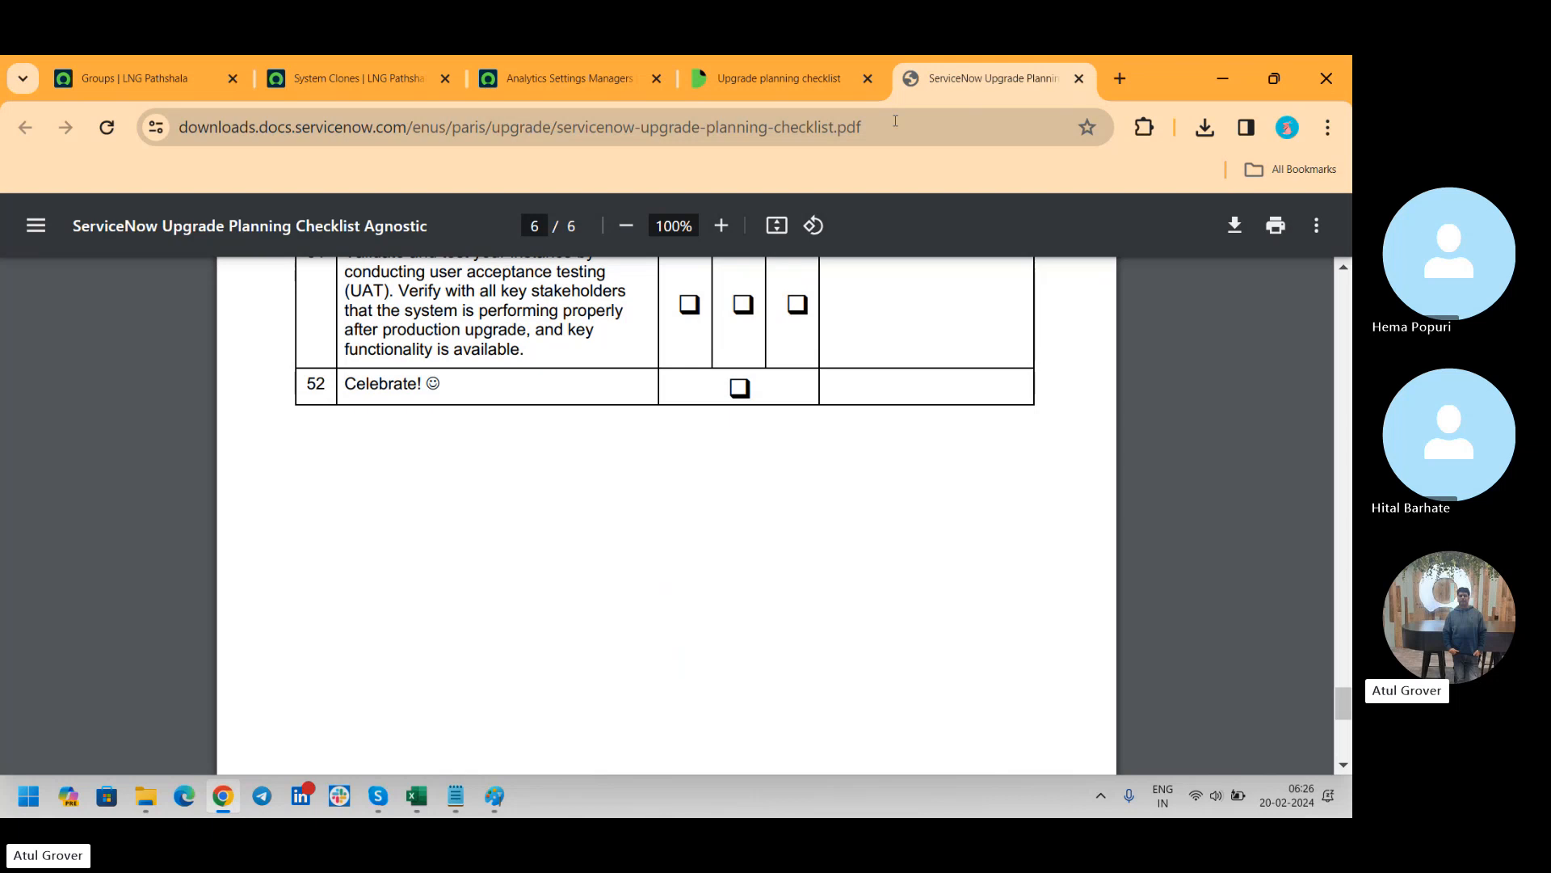
Check the Upgrade planning checklist documentation page and return to the beginning of the checklist PDF
click(775, 89)
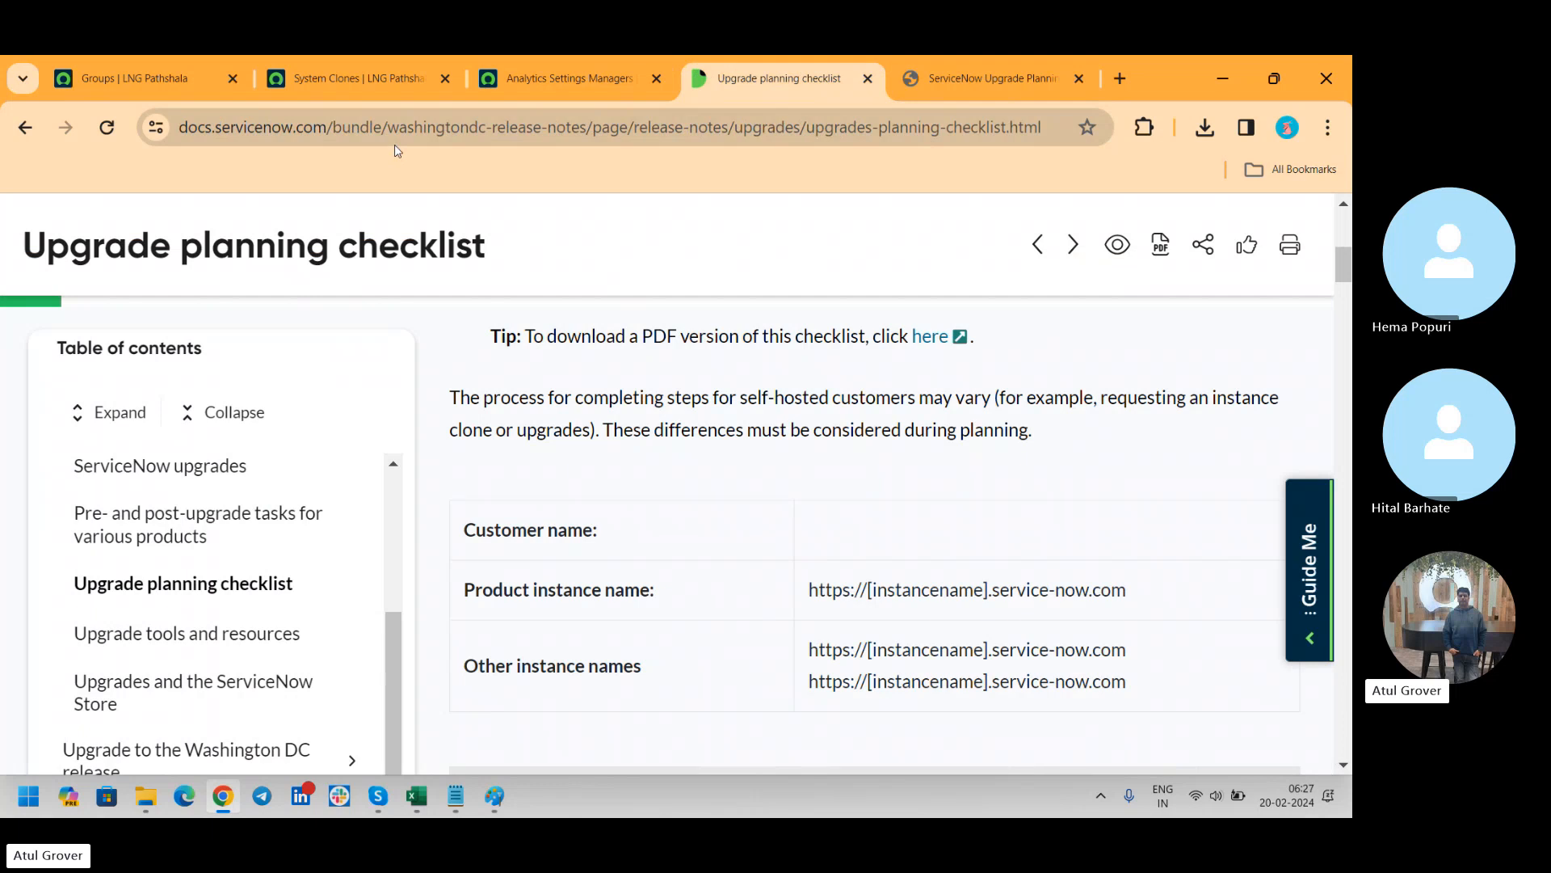
click(1000, 81)
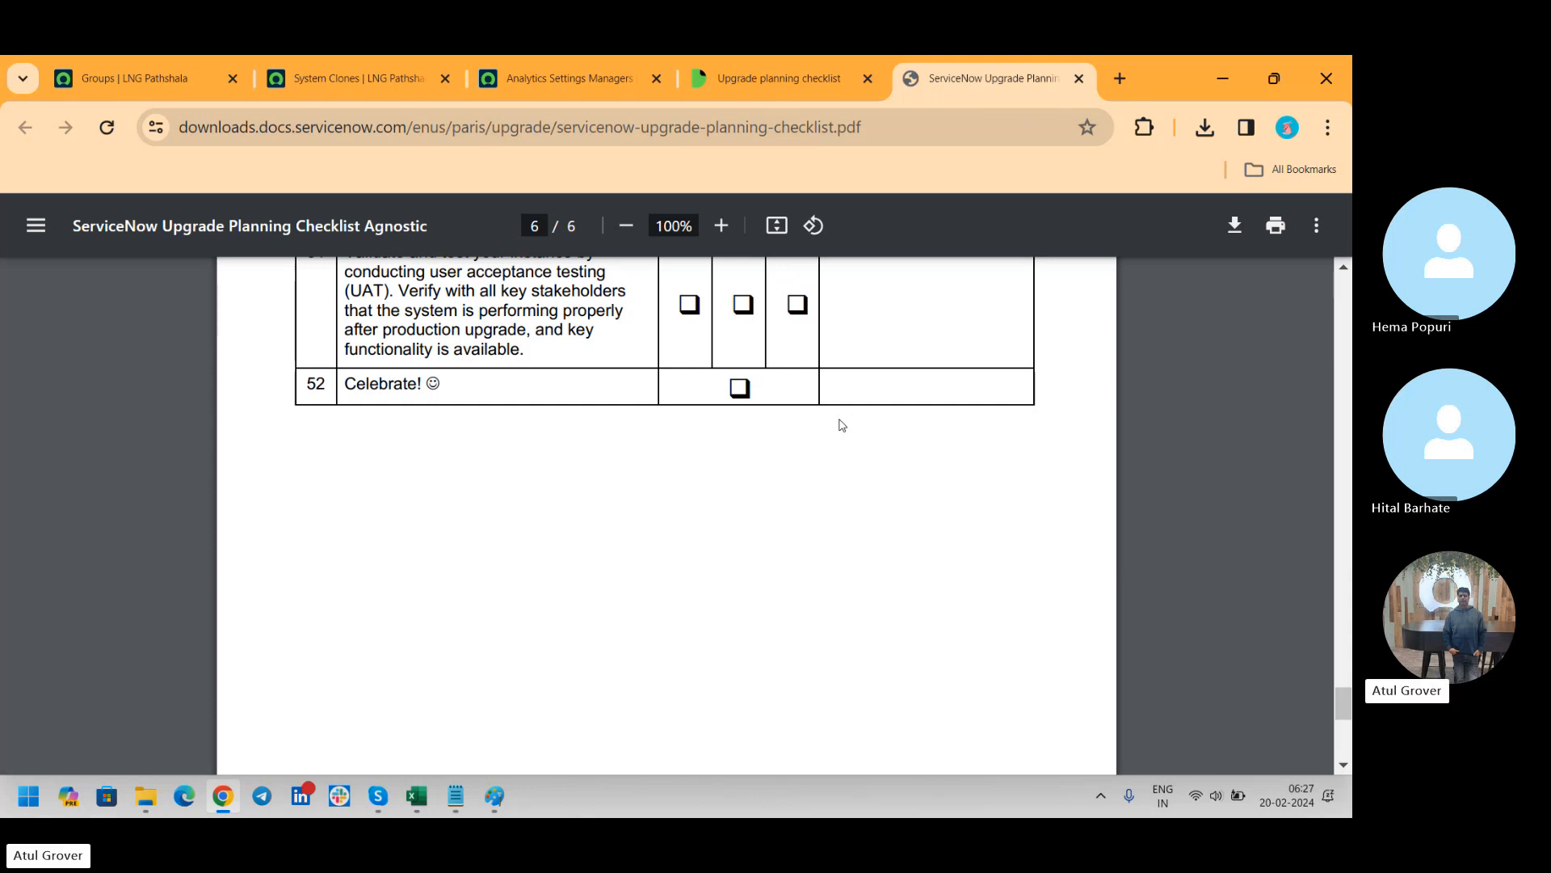
drag(1341, 701, 1323, 258)
View the ServiceNow Groups list filtered by manager and switch to the Skype call window
key(alt+Tab)
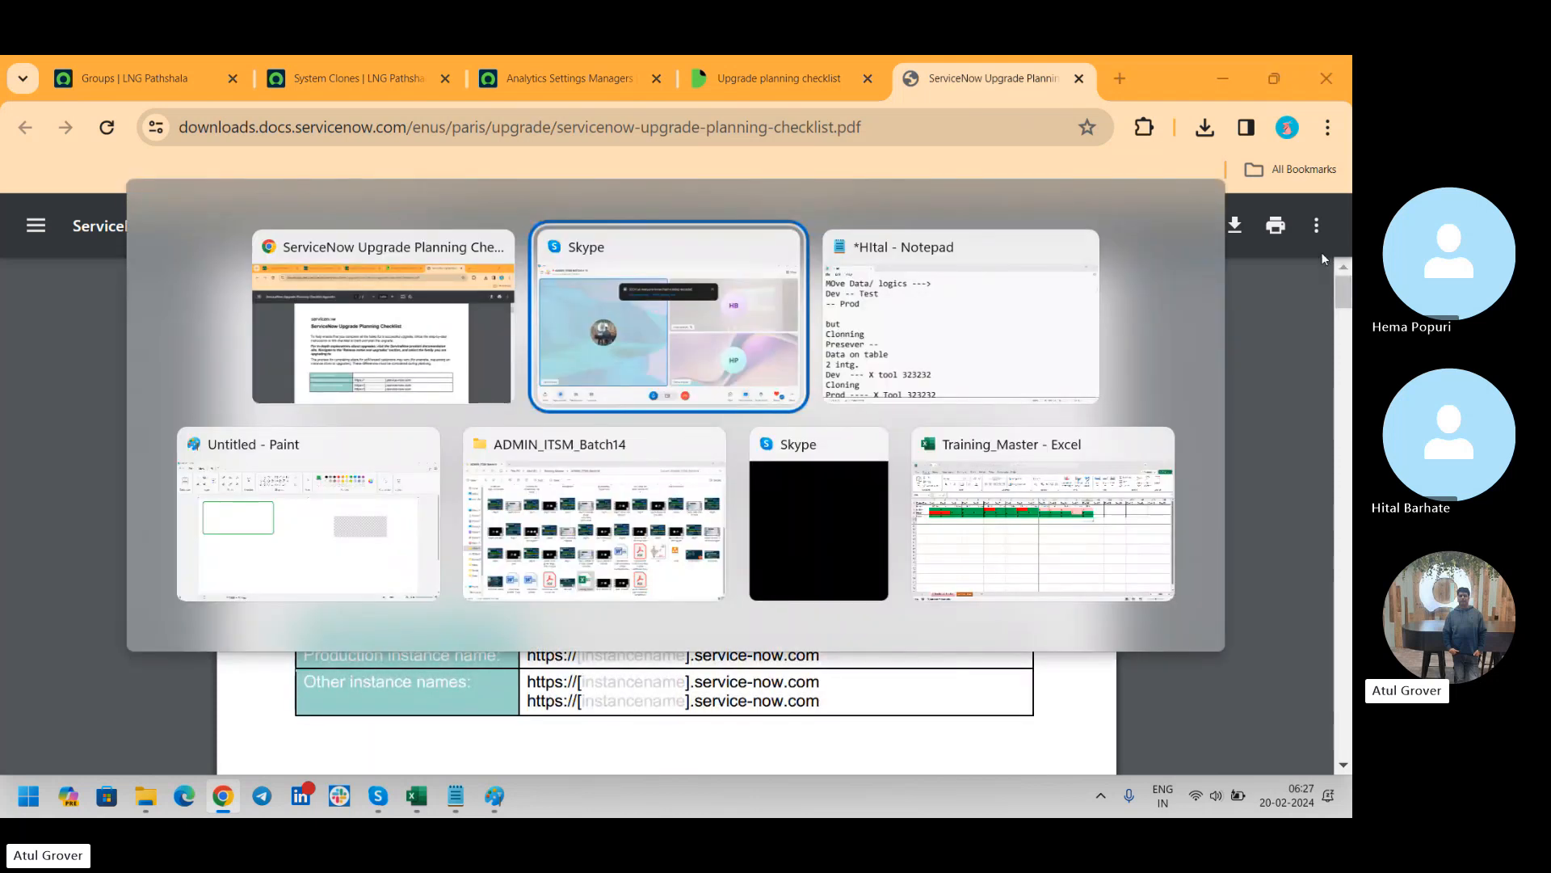
key(alt+shift+Tab)
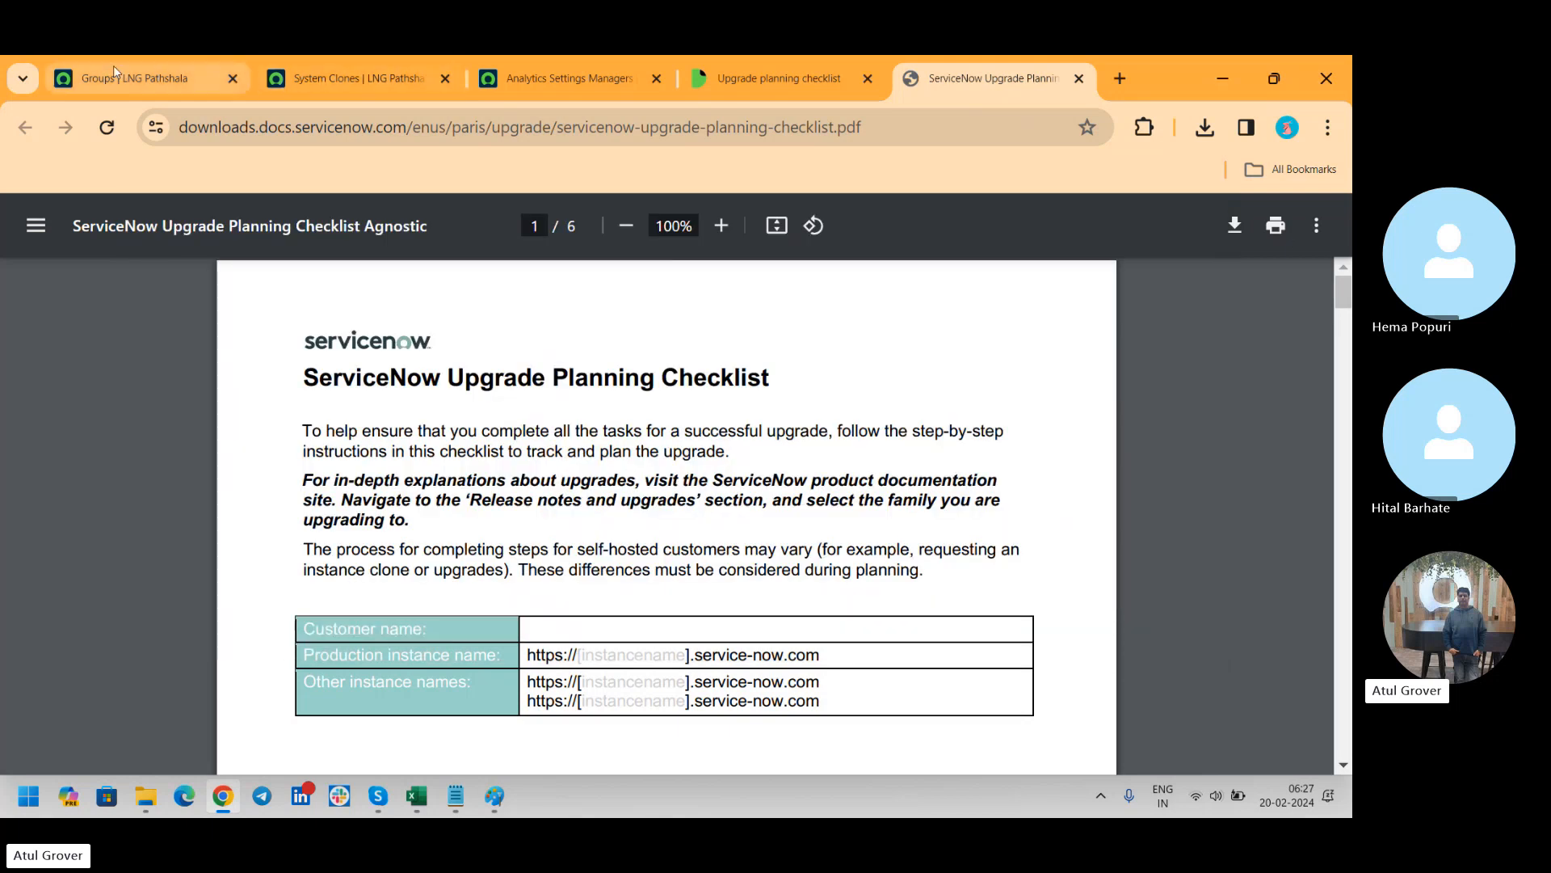
click(113, 68)
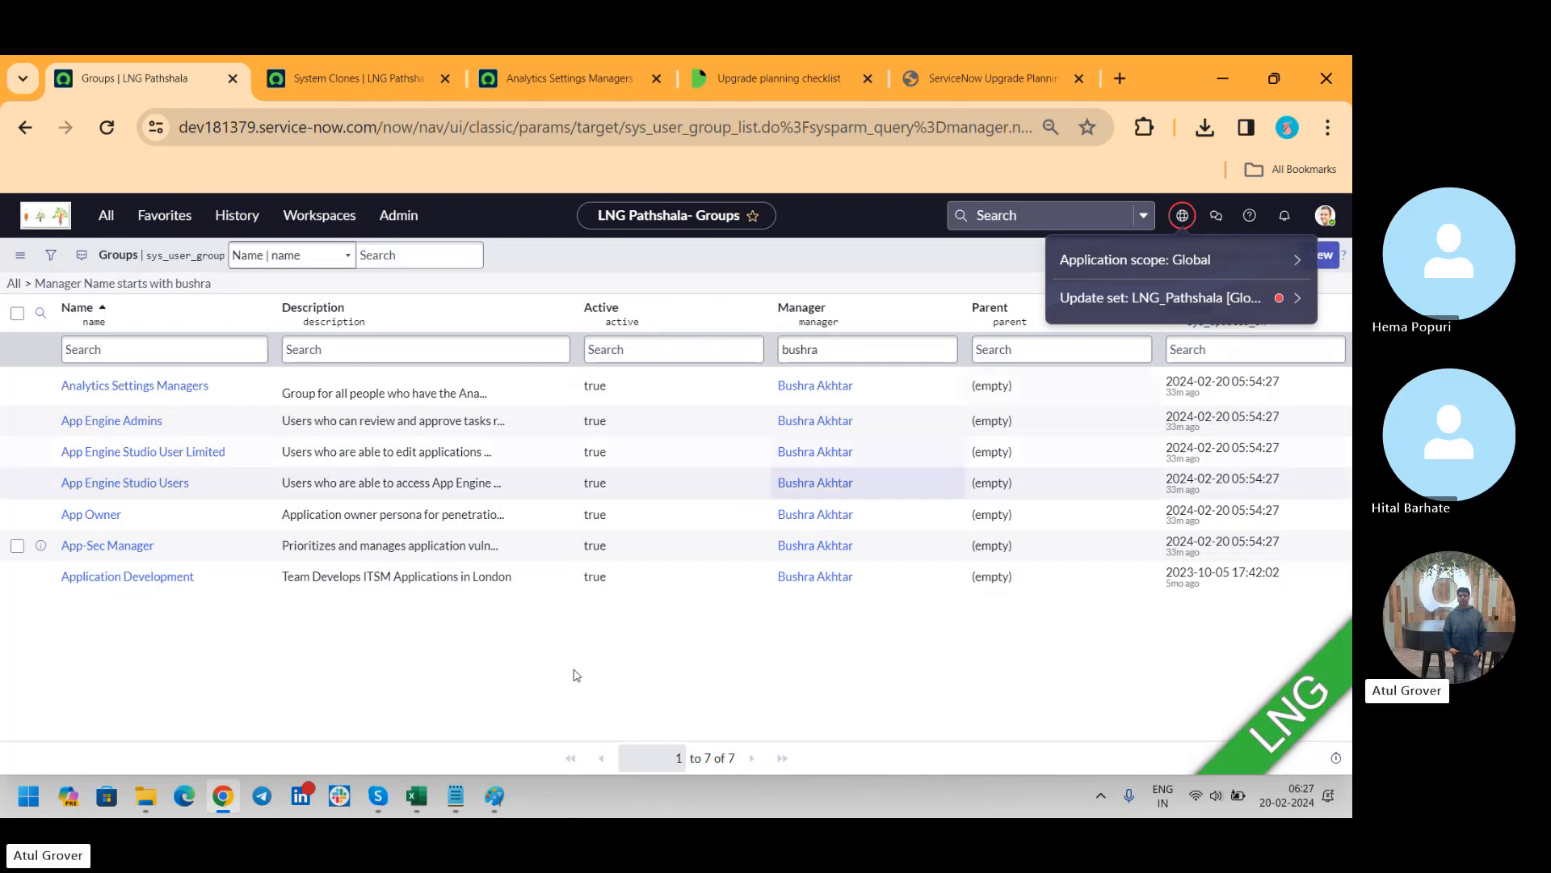
mouse_move(382, 798)
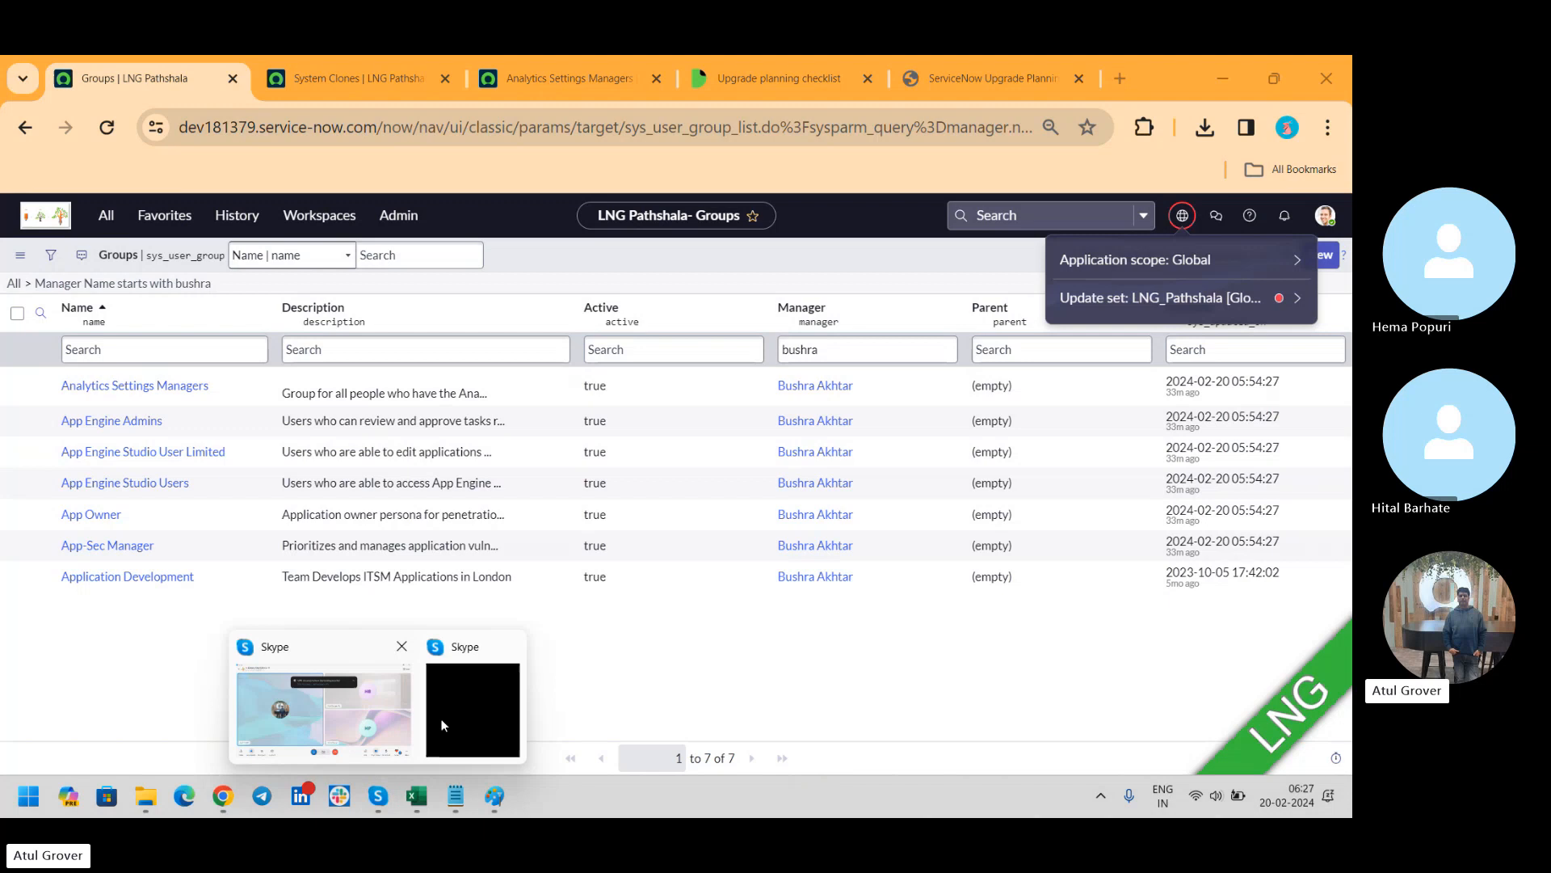
click(347, 701)
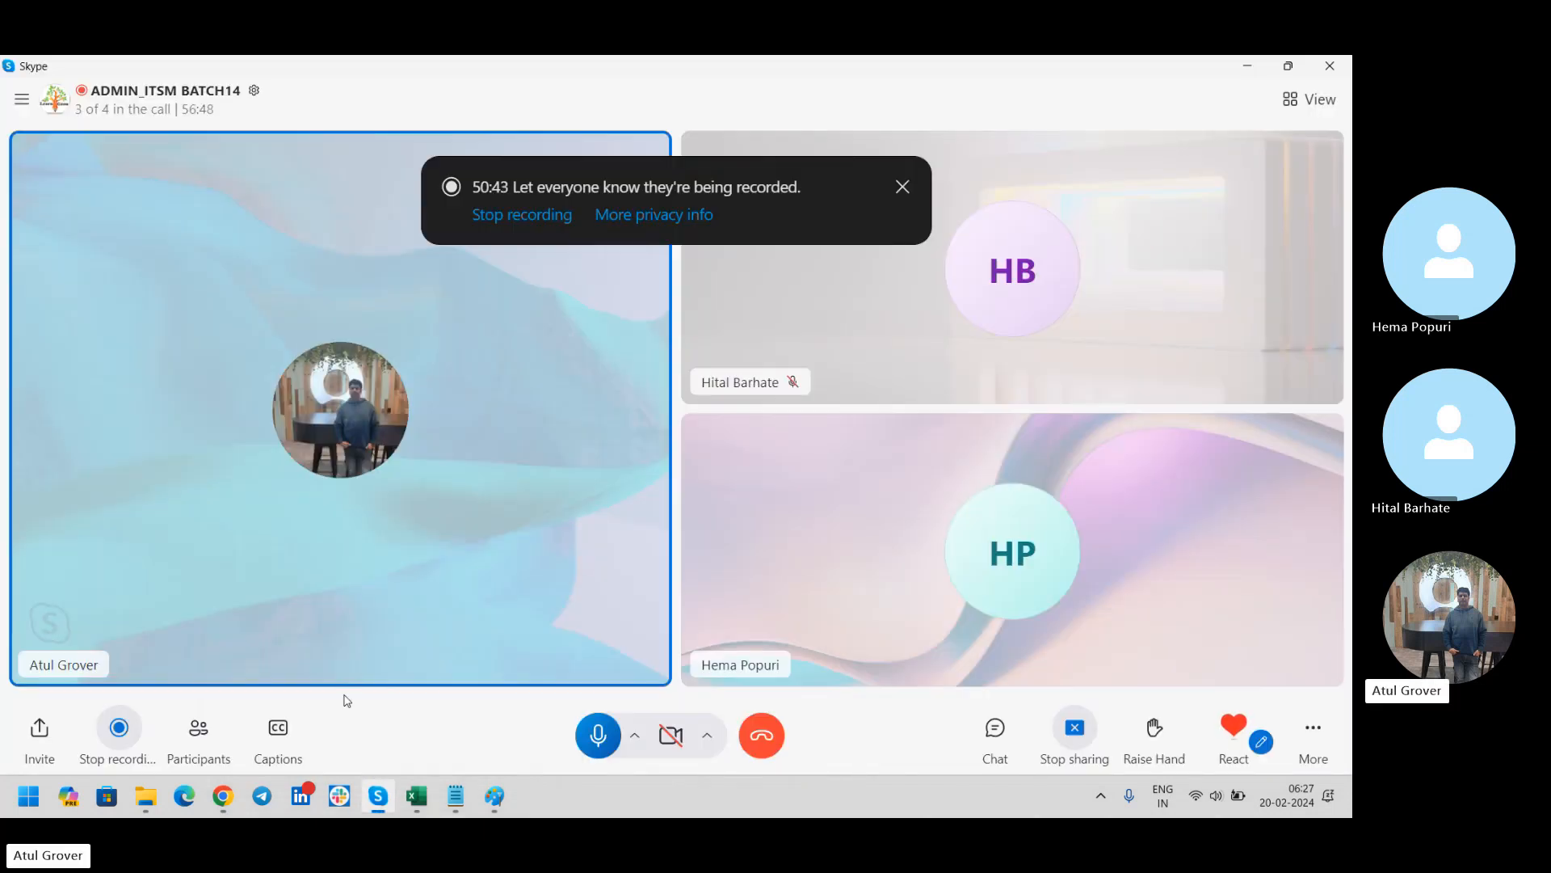